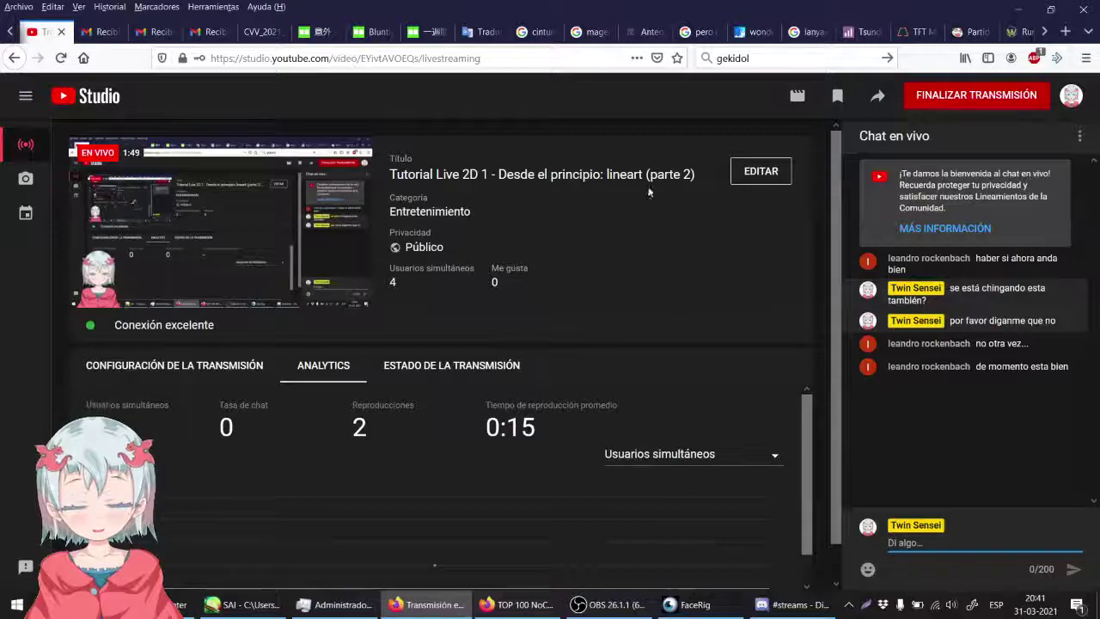
Step: Switch to PaintTool SAI and bring the head sketch in moose lineart.sai into view at 50% zoom
mouse_move(218, 238)
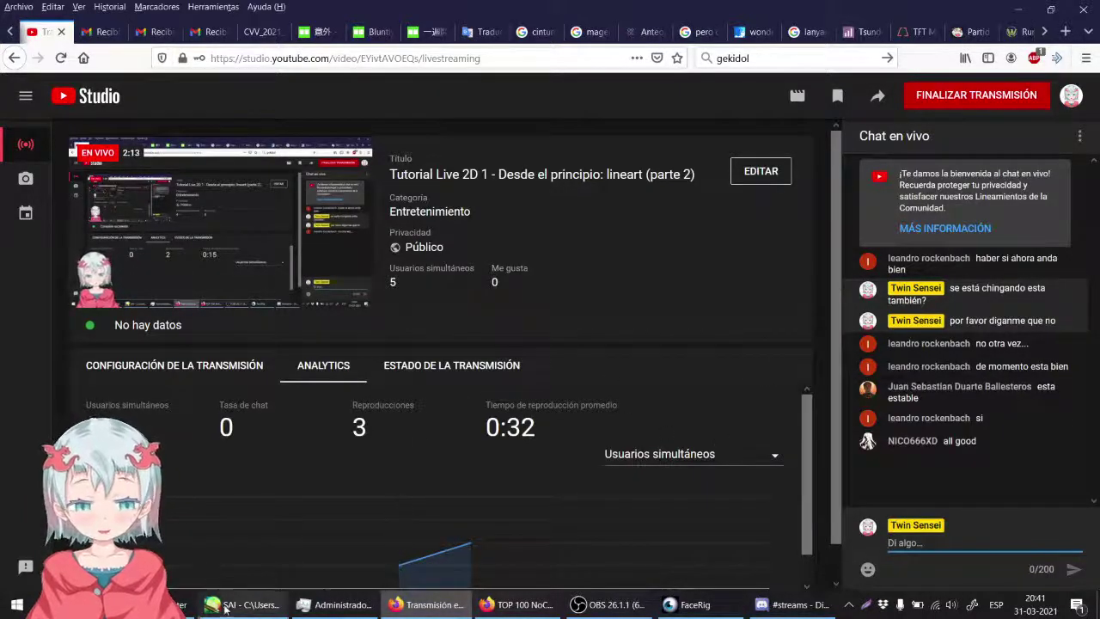
mouse_move(228, 608)
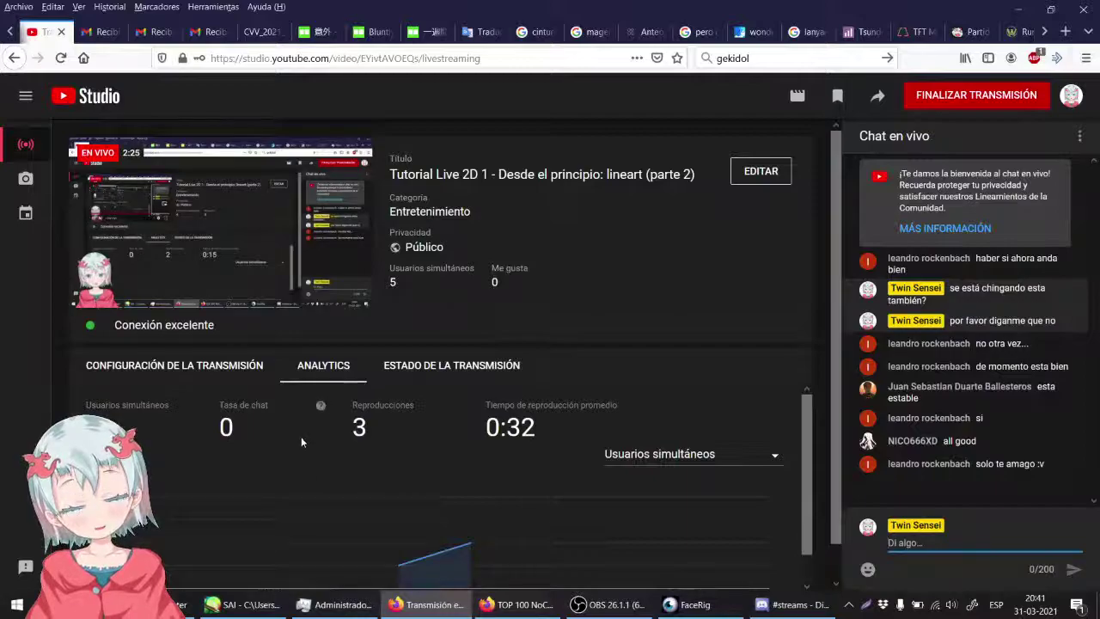
click(253, 605)
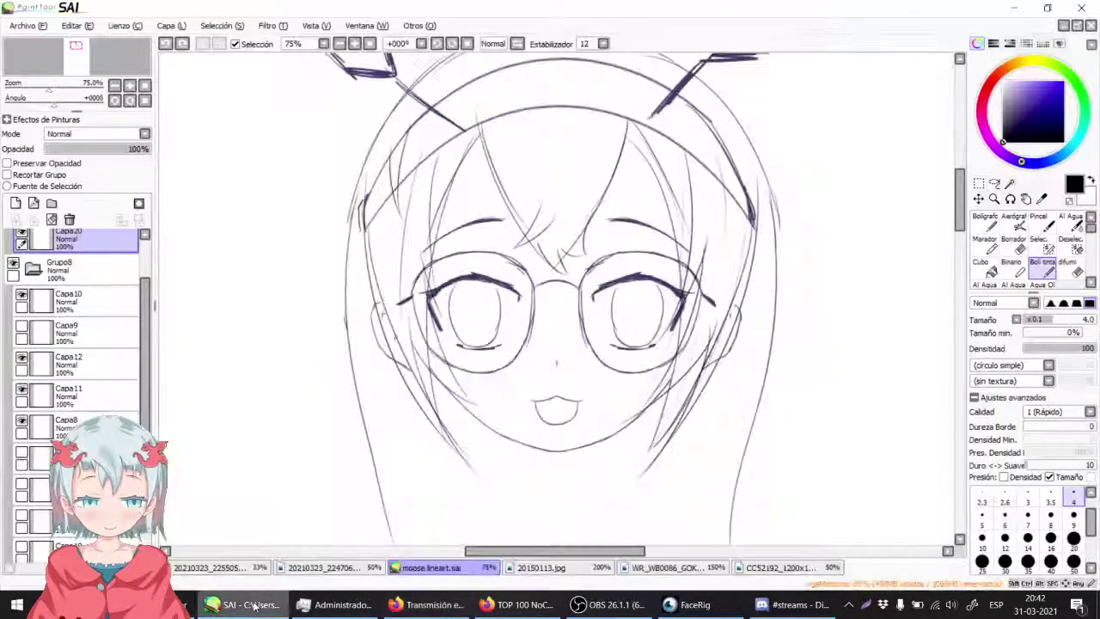
drag(487, 240, 492, 271)
click(340, 44)
drag(410, 219, 370, 146)
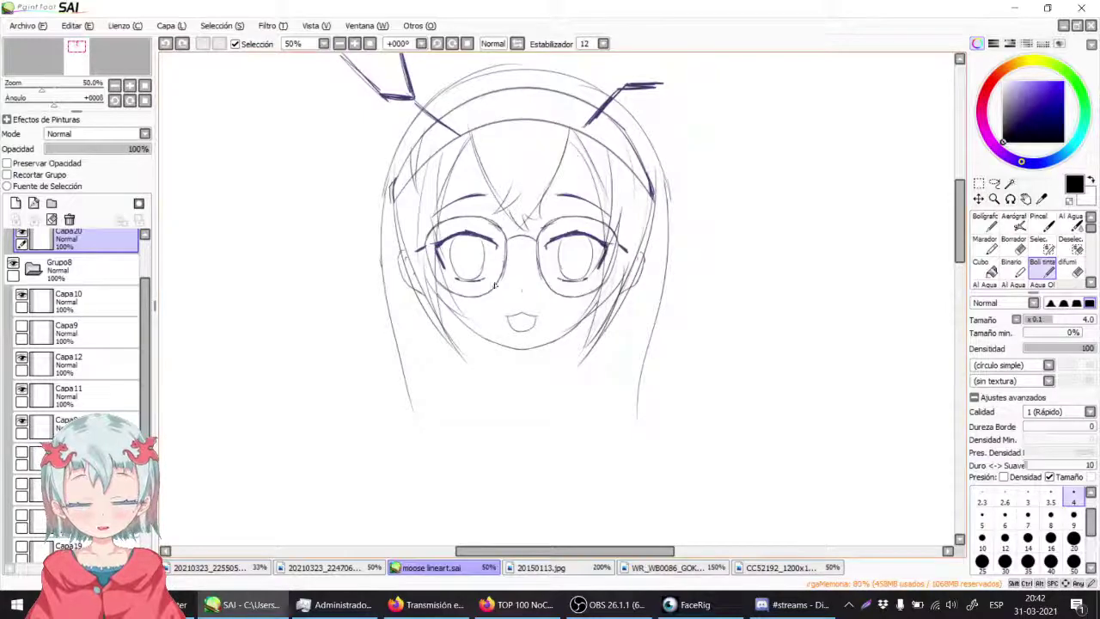
Step: Check the livestream chat in YouTube Studio and return to the head sketch in PaintTool SAI
key(alt+Tab)
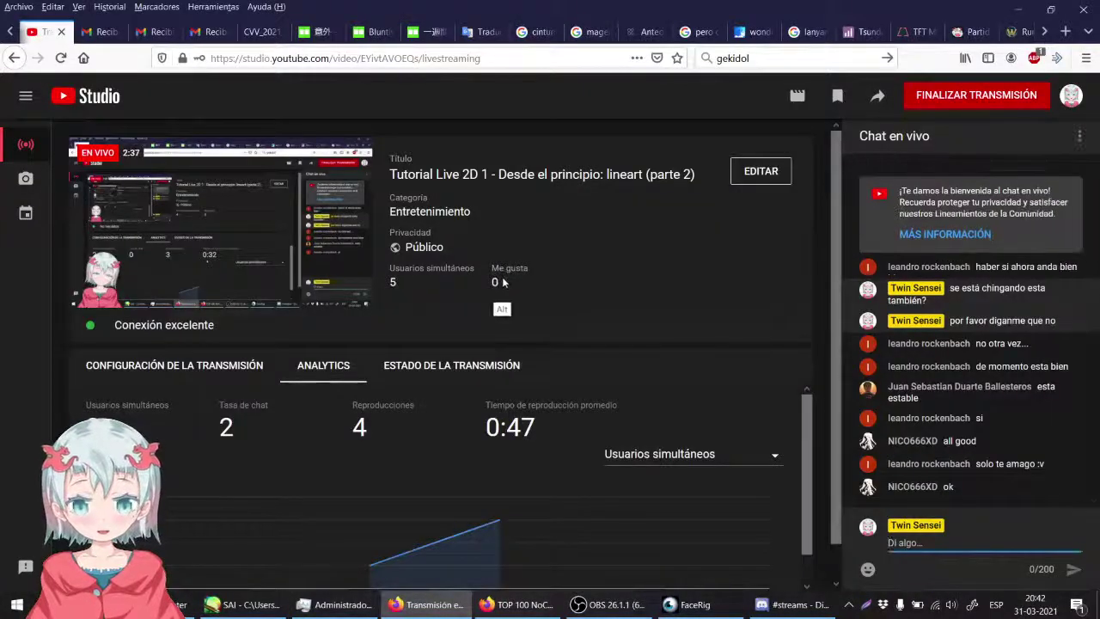
key(alt+Tab)
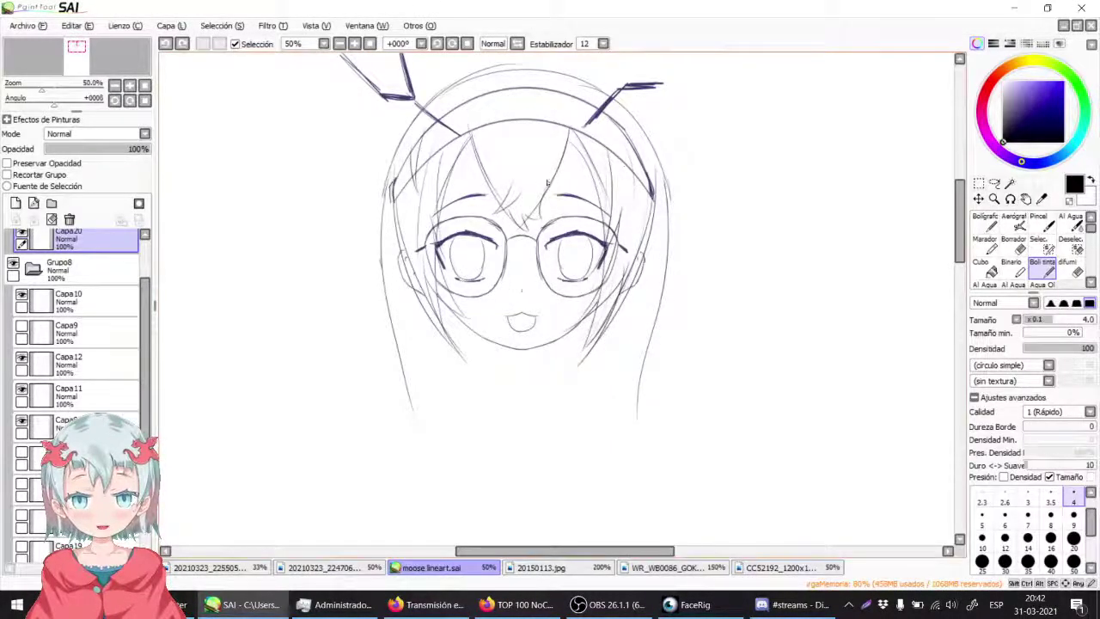
drag(517, 198, 478, 269)
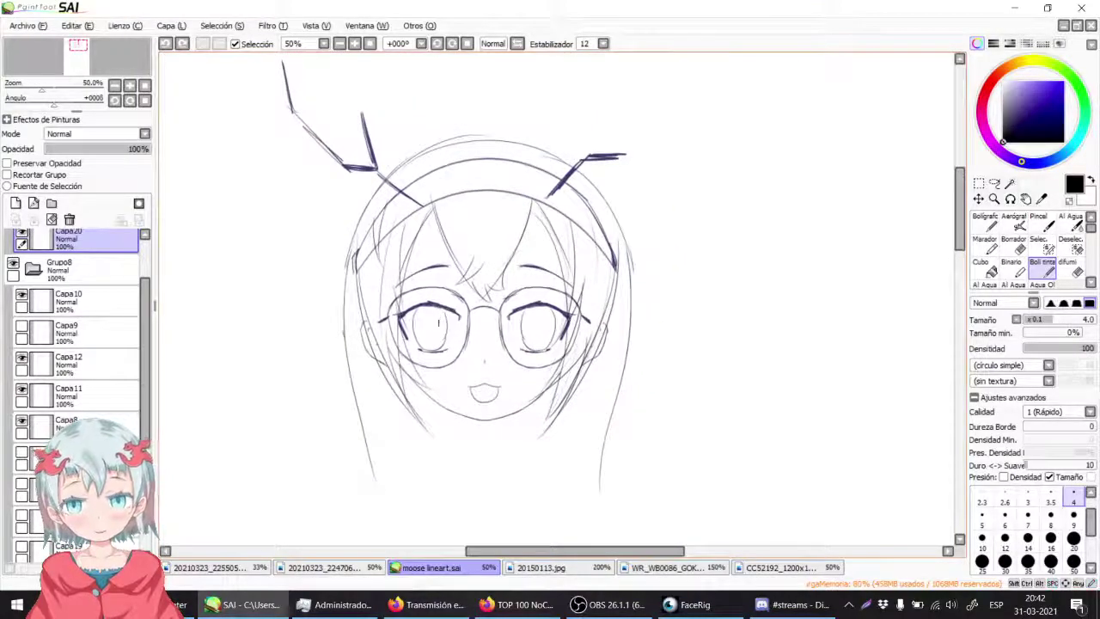
drag(414, 319, 427, 261)
drag(494, 256, 500, 289)
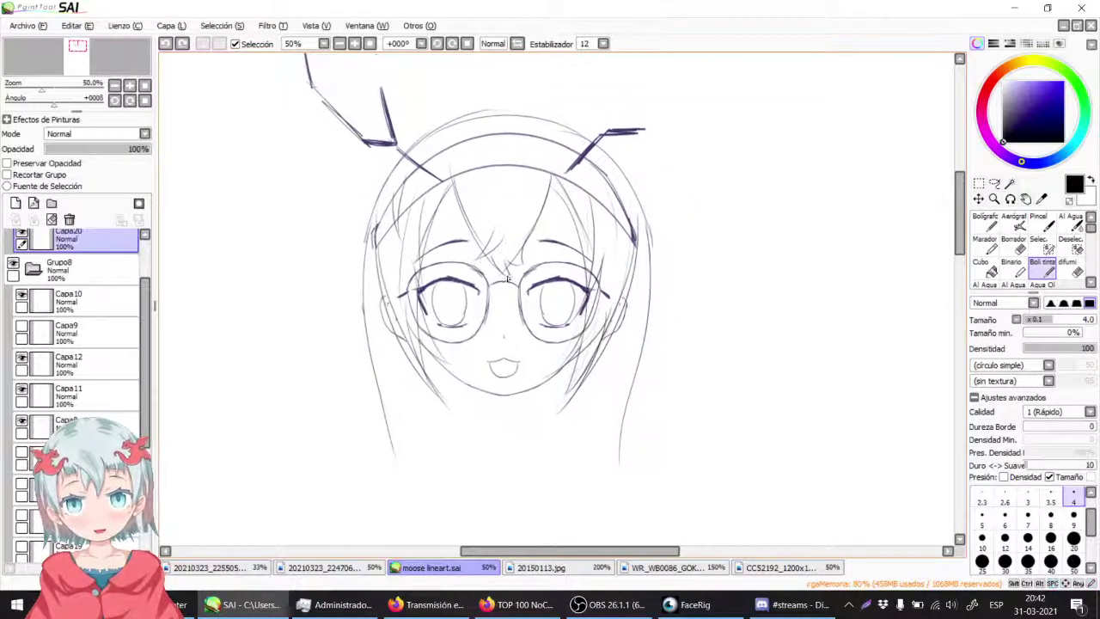
Step: Circle the side hair locks on both sides of the face with loose pen loops
drag(379, 404, 353, 284)
drag(446, 180, 360, 258)
drag(473, 335, 391, 413)
drag(602, 151, 657, 352)
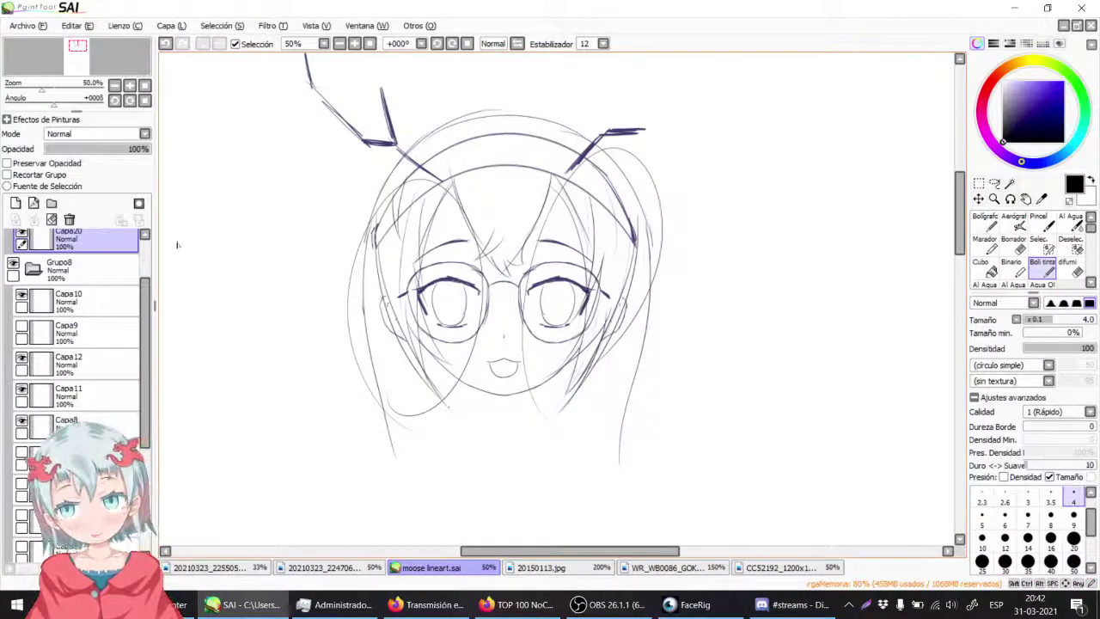
Step: Hide the Grupo8 layer group to isolate the hair sketch, and try extra strokes at the left side lock before undoing them
click(12, 267)
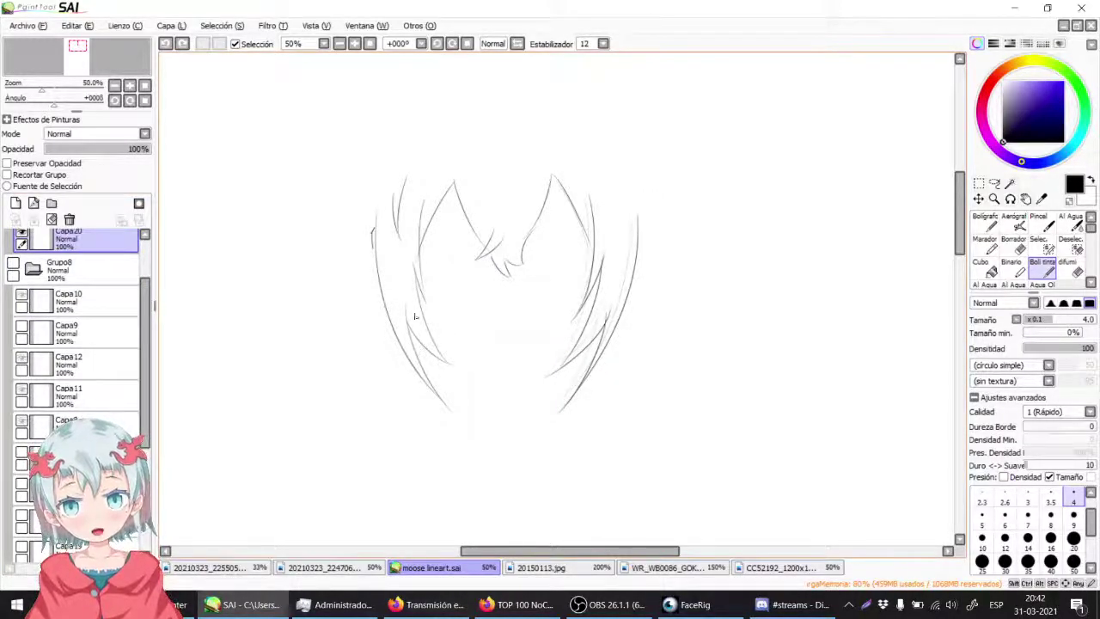
mouse_move(419, 306)
mouse_down()
mouse_move(407, 348)
mouse_move(424, 345)
mouse_up()
key(ctrl+z)
drag(416, 282, 419, 366)
drag(450, 320, 408, 349)
key(ctrl+z)
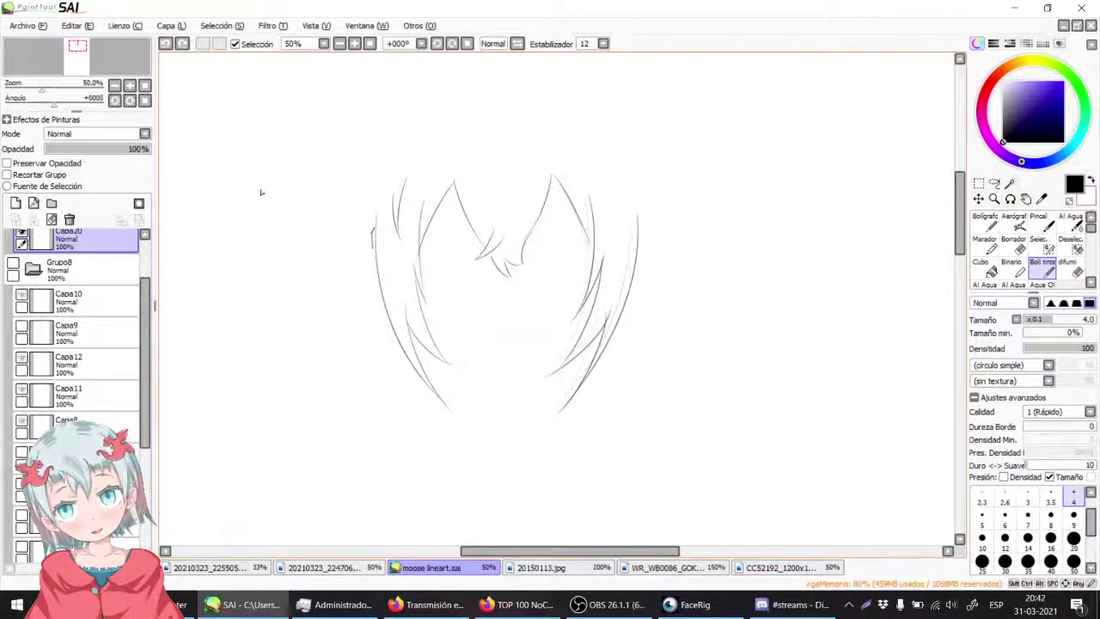
Step: Sketch a trial row of pointed hair strands above the hair sketch and undo all of them
mouse_move(328, 62)
mouse_down()
mouse_move(286, 154)
mouse_move(335, 118)
mouse_up()
mouse_move(335, 122)
mouse_down()
mouse_move(328, 189)
mouse_move(352, 115)
mouse_move(389, 178)
mouse_up()
mouse_move(378, 112)
mouse_down()
mouse_move(432, 177)
mouse_move(411, 120)
mouse_move(436, 187)
mouse_up()
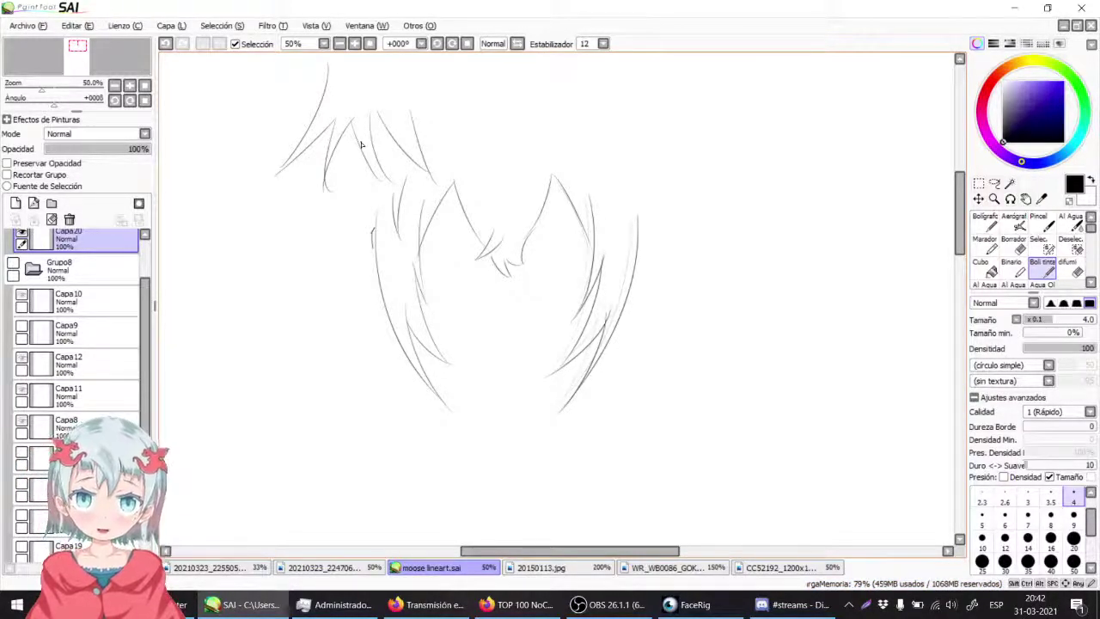
key(ctrl+z)
key(ctrl+z)
key(ctrl+z)
key(ctrl+z)
key(ctrl+z)
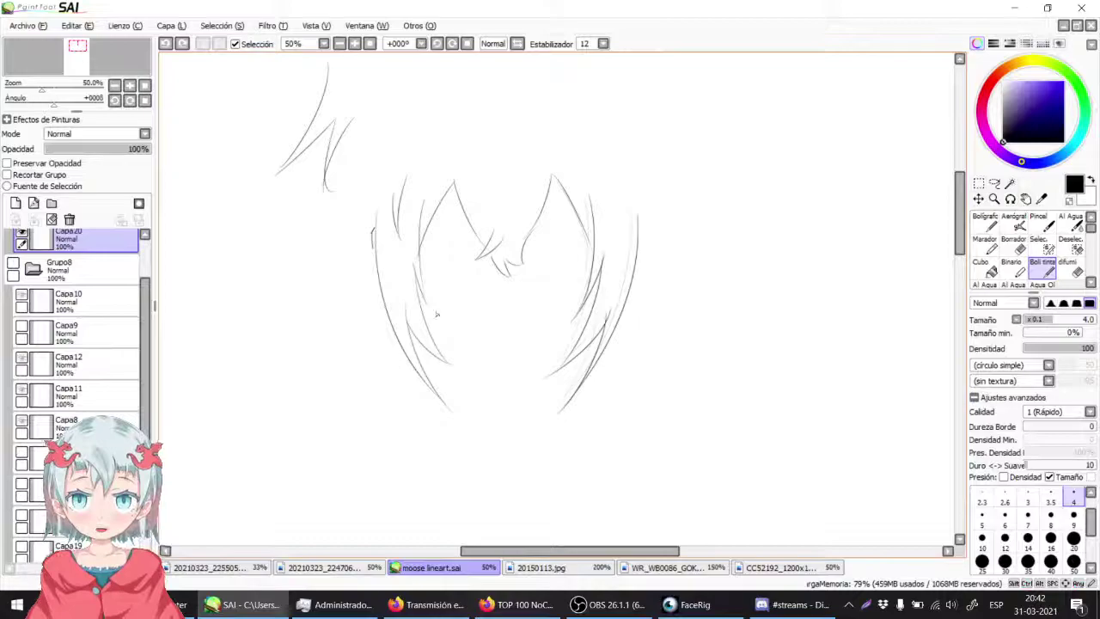
key(ctrl+z)
key(ctrl+z)
key(ctrl+z)
key(ctrl+z)
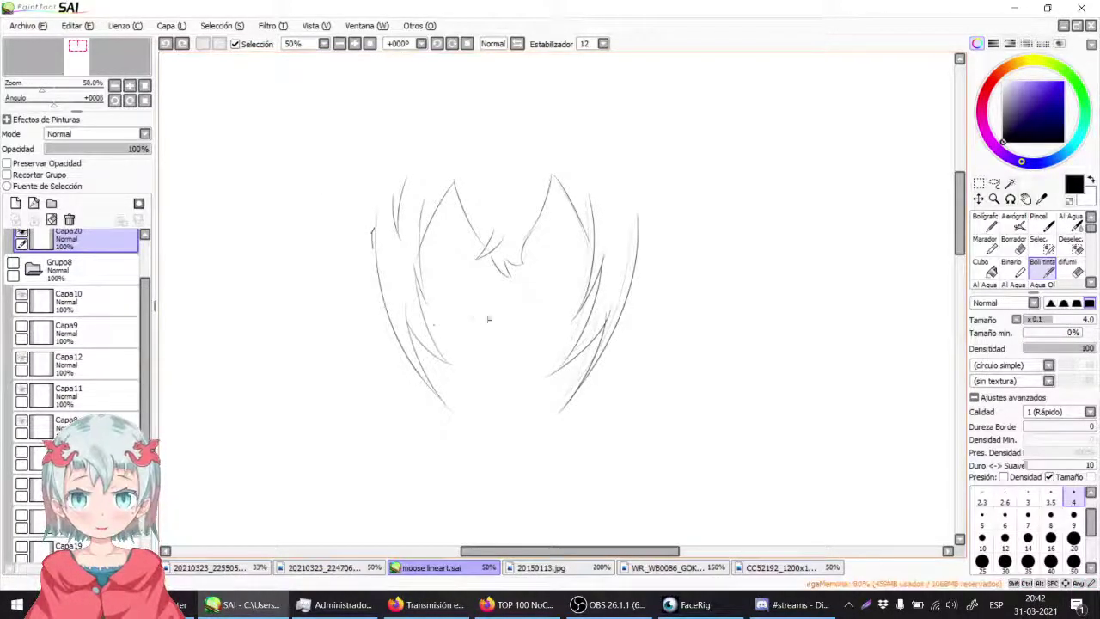
Step: Add a new layer above Capa20, lower Capa20's opacity to 38%, and select the new layer for inking
drag(426, 240, 378, 308)
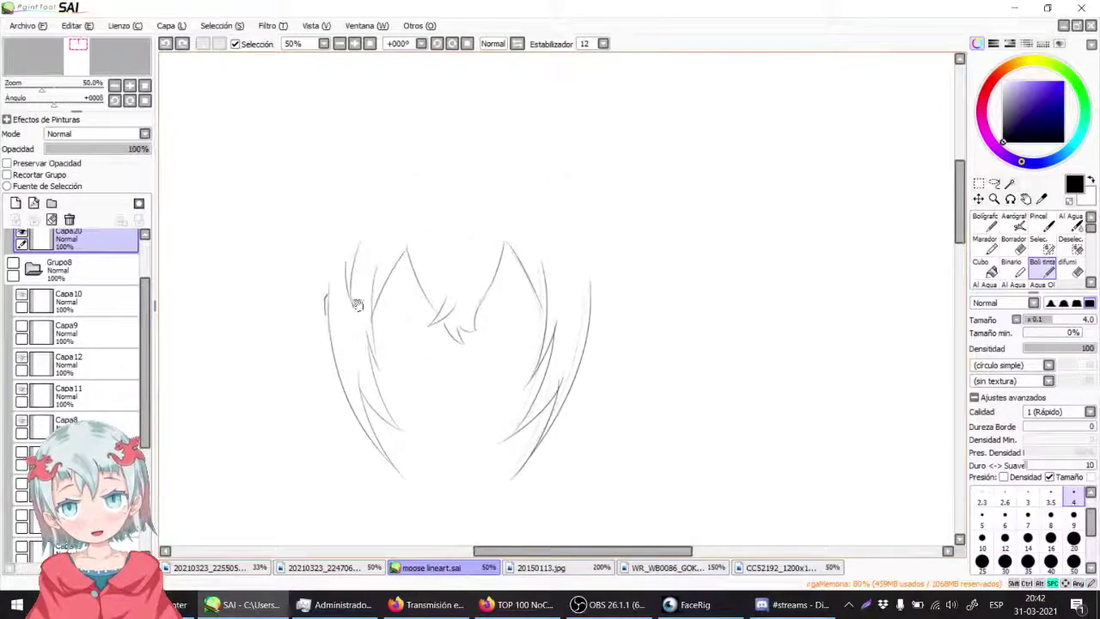
drag(145, 324, 145, 247)
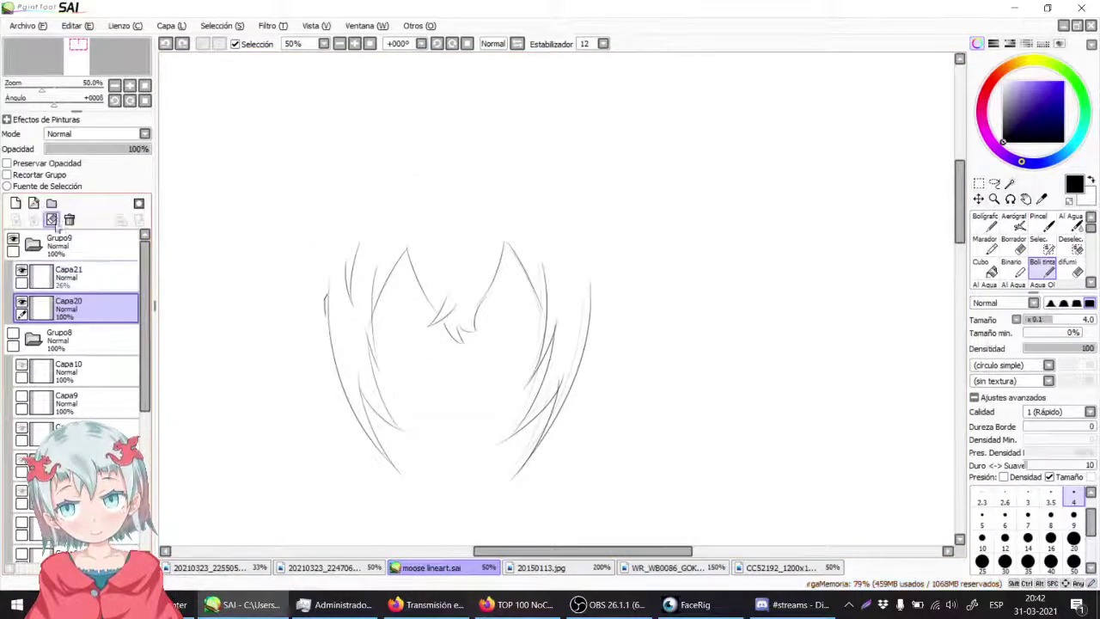
click(15, 203)
click(86, 339)
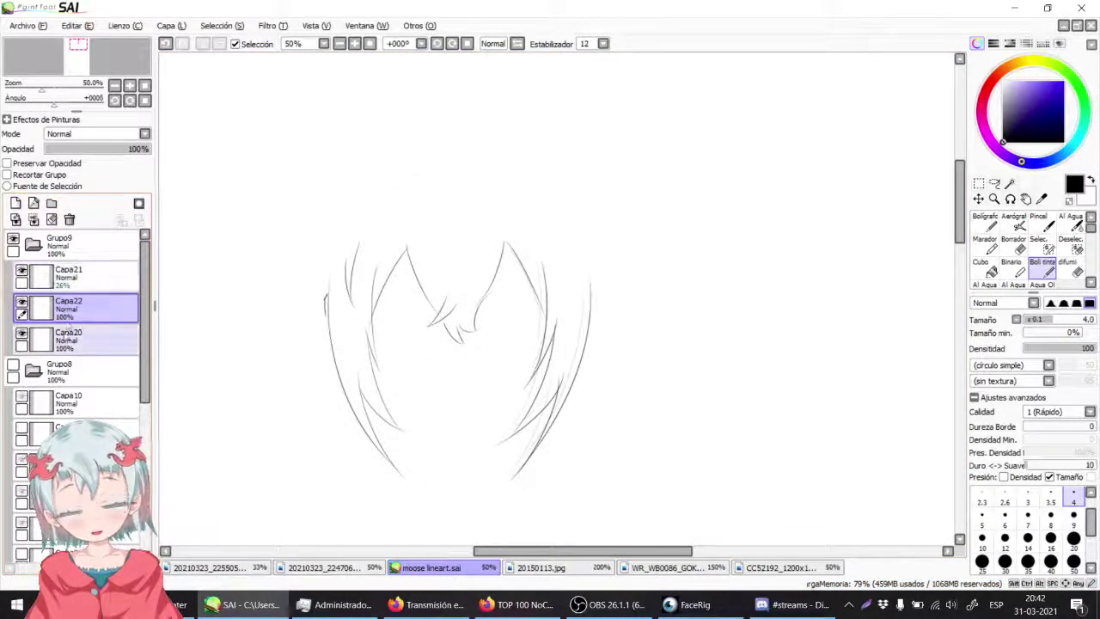
click(83, 149)
click(86, 308)
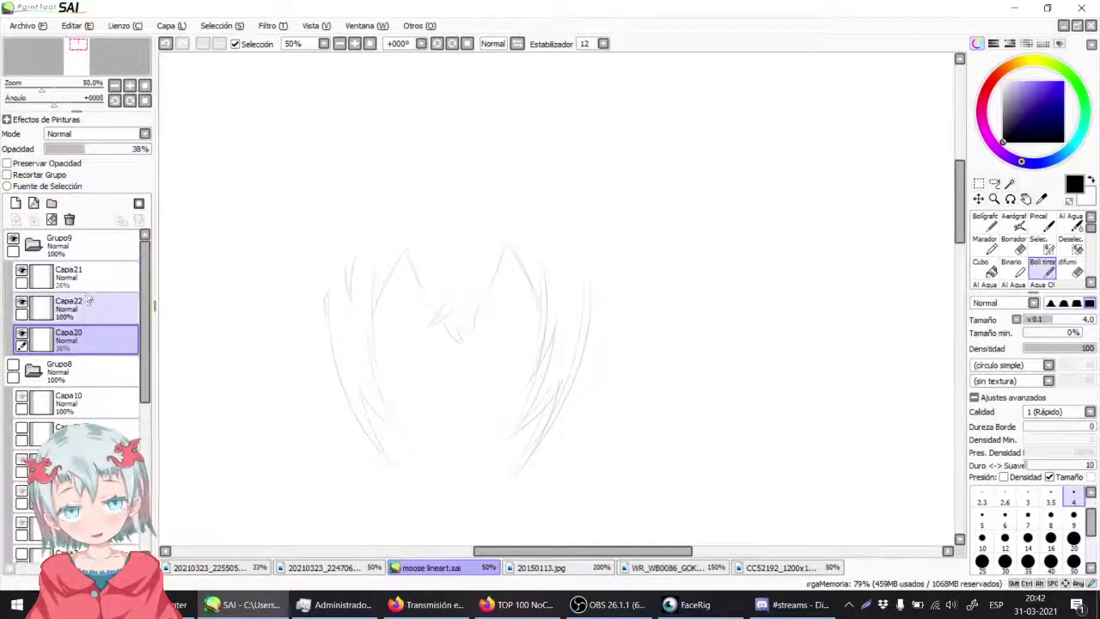
Step: Try to ink the outer edge of the left side lock at 75% zoom with the Boli tinta pen at size 4
drag(438, 314, 573, 286)
click(354, 43)
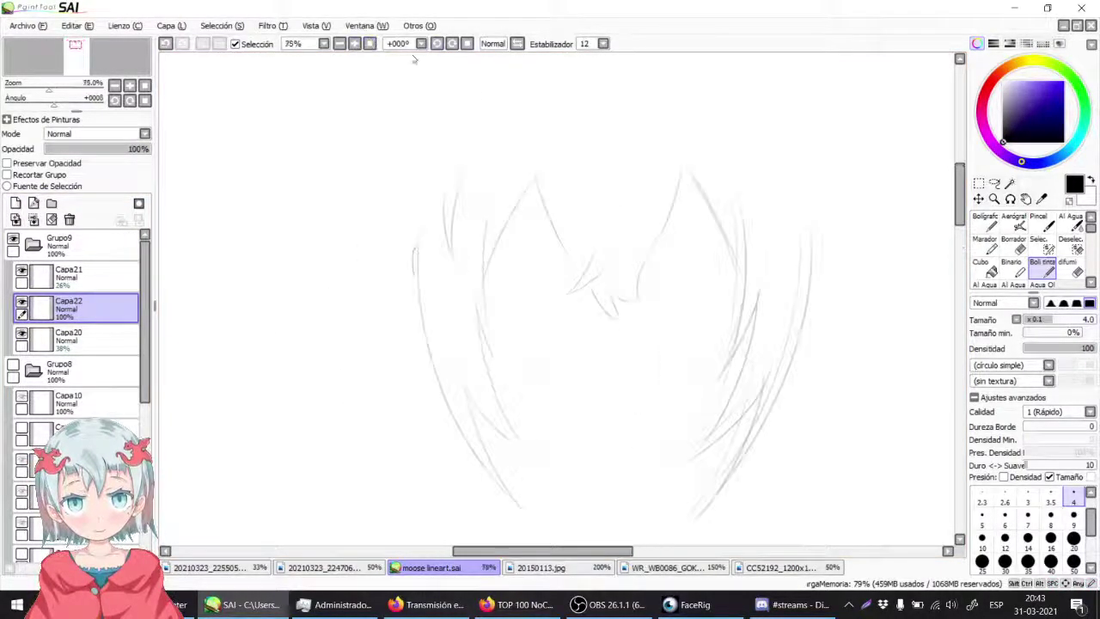
click(1042, 268)
mouse_move(443, 268)
mouse_down()
mouse_move(398, 168)
mouse_move(370, 177)
mouse_up()
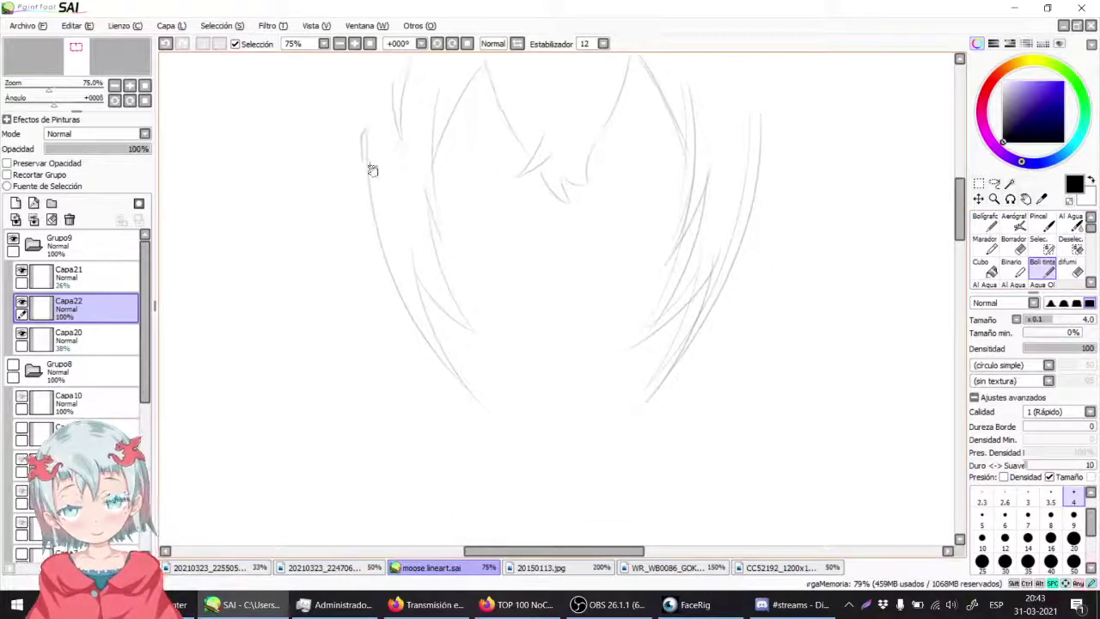
drag(374, 102, 430, 364)
key(ctrl+z)
mouse_move(374, 95)
mouse_down()
mouse_move(418, 372)
mouse_move(454, 410)
mouse_up()
key(ctrl+z)
mouse_move(373, 112)
mouse_down()
mouse_move(367, 198)
mouse_move(438, 420)
mouse_up()
key(ctrl+z)
drag(374, 112, 436, 421)
key(ctrl+z)
drag(371, 121, 425, 408)
key(ctrl+z)
Step: Try a shorter outer edge with a curved tip on the left side lock and undo the strokes
mouse_move(363, 119)
mouse_down()
mouse_move(388, 355)
mouse_move(401, 367)
mouse_move(419, 277)
mouse_up()
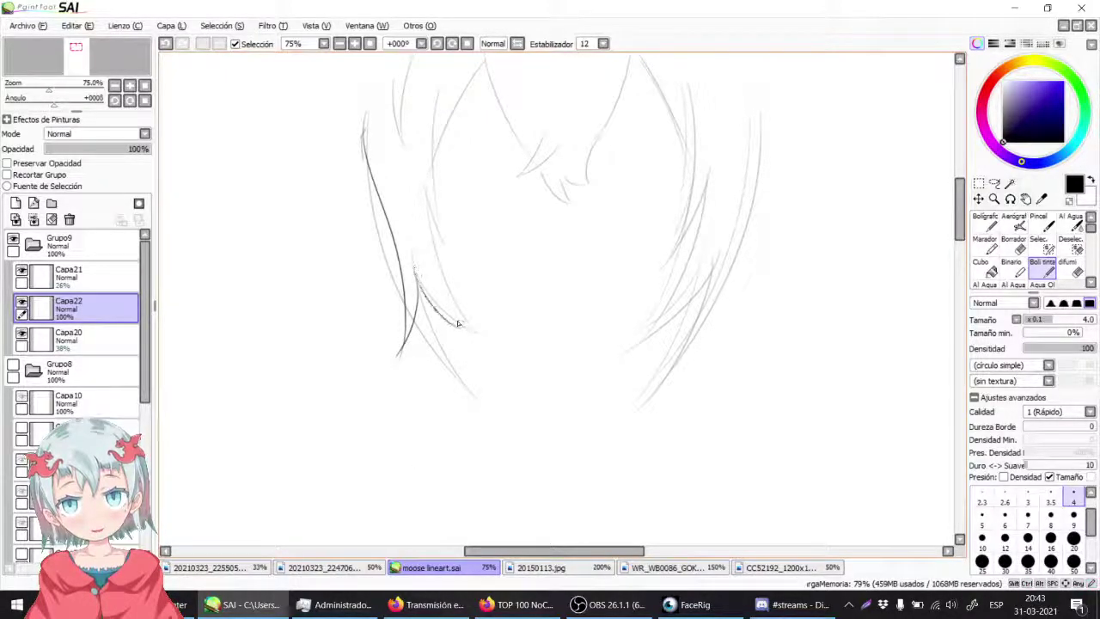
scroll(418, 192, up, 3)
drag(413, 223, 447, 169)
key(ctrl+z)
key(ctrl+z)
key(ctrl+z)
key(ctrl+z)
Step: Ink the left side lock's long outer edge and the inner line running down to its tip
drag(377, 280, 372, 215)
drag(366, 142, 438, 401)
key(ctrl+z)
mouse_move(369, 131)
mouse_down()
mouse_move(435, 427)
mouse_move(422, 326)
mouse_up()
key(ctrl+z)
drag(453, 447, 435, 232)
key(ctrl+z)
mouse_move(448, 452)
mouse_down()
mouse_move(427, 246)
mouse_move(449, 334)
mouse_up()
drag(440, 287, 454, 363)
Step: Try several long strokes for the inner strand of the left side lock, undoing each one
drag(472, 414, 462, 183)
key(ctrl+z)
drag(469, 413, 456, 166)
key(ctrl+z)
drag(465, 419, 458, 179)
key(ctrl+z)
drag(465, 410, 440, 208)
key(ctrl+z)
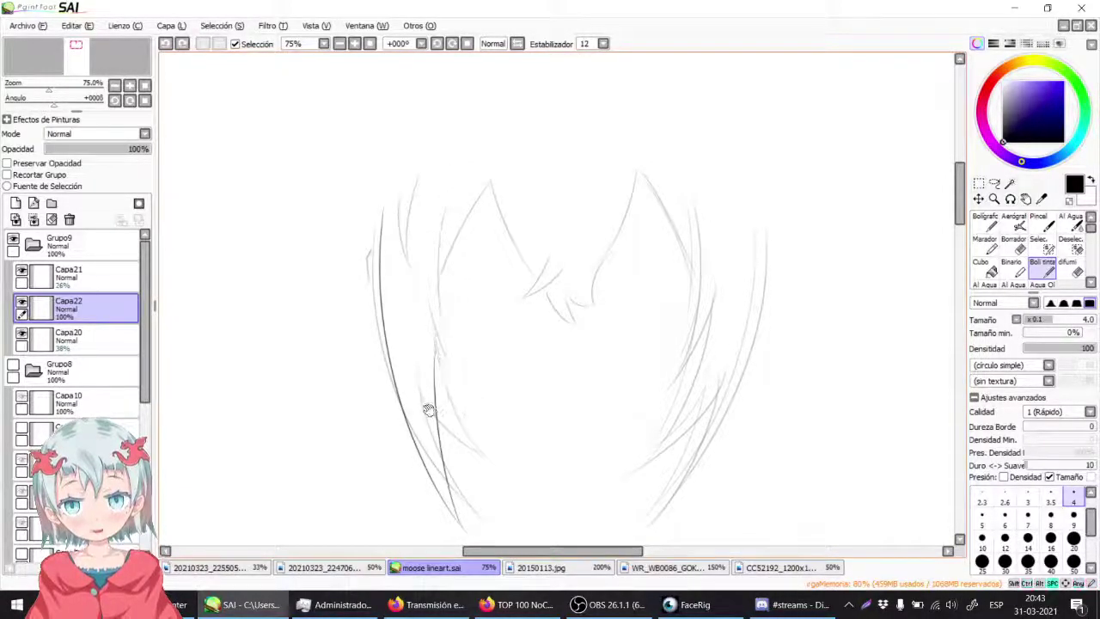
Step: Try inking the face-side strands of the left side lock and undo them, leaving only the outer edge line
scroll(434, 399, down, 2)
drag(409, 271, 425, 225)
key(ctrl+z)
drag(451, 467, 434, 209)
drag(412, 256, 460, 380)
key(ctrl+z)
mouse_move(407, 249)
mouse_down()
mouse_move(456, 368)
mouse_move(458, 120)
mouse_up()
key(ctrl+z)
key(ctrl+z)
mouse_move(460, 370)
mouse_down()
mouse_move(449, 113)
mouse_move(421, 164)
mouse_up()
drag(421, 258, 428, 289)
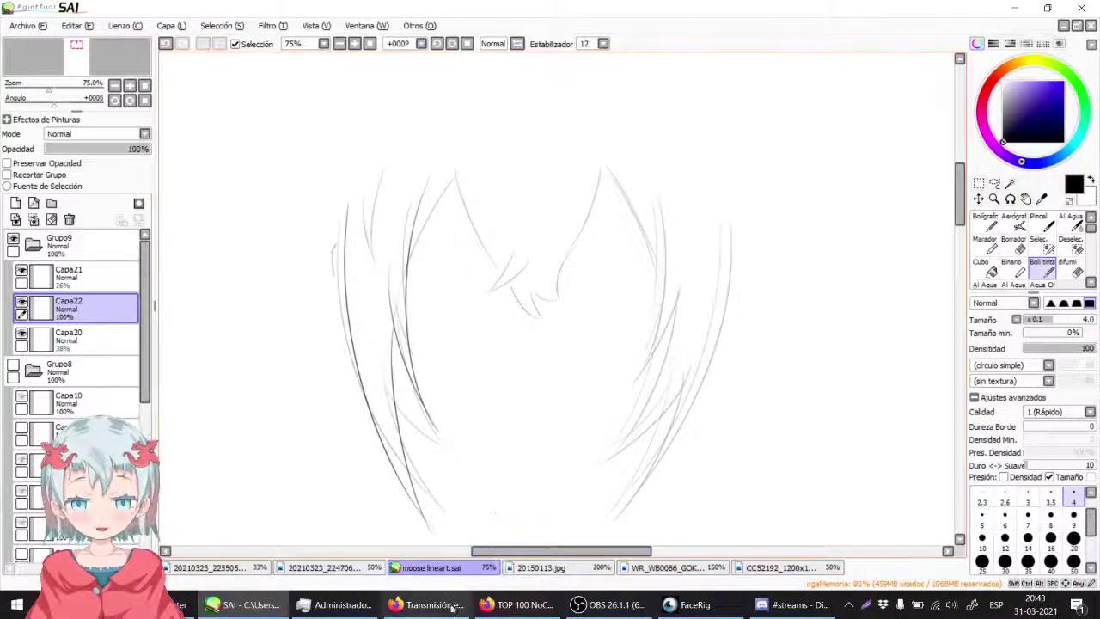
key(ctrl+z)
key(ctrl+z)
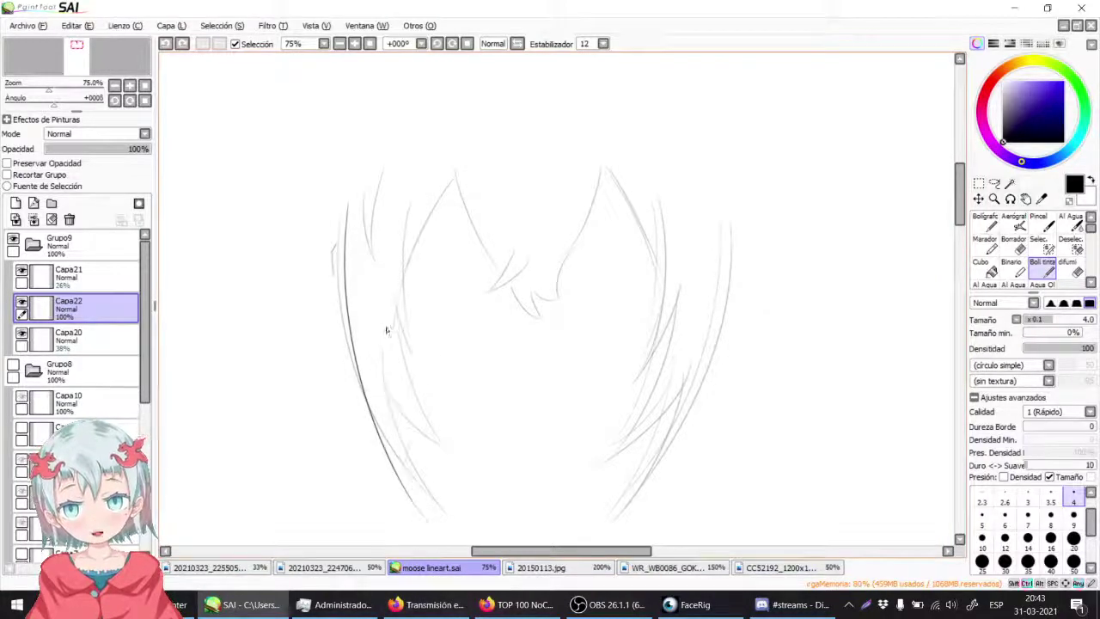
Step: Try more strokes and a zigzag scribble on the left side lock, and undo all the inking
drag(413, 462, 398, 380)
key(ctrl+z)
mouse_move(315, 120)
mouse_down()
mouse_move(424, 441)
mouse_move(441, 447)
mouse_move(348, 81)
mouse_up()
key(ctrl+z)
key(ctrl+z)
drag(406, 414, 342, 78)
key(ctrl+z)
mouse_move(341, 216)
mouse_down()
mouse_move(351, 250)
mouse_move(352, 203)
mouse_move(381, 283)
mouse_up()
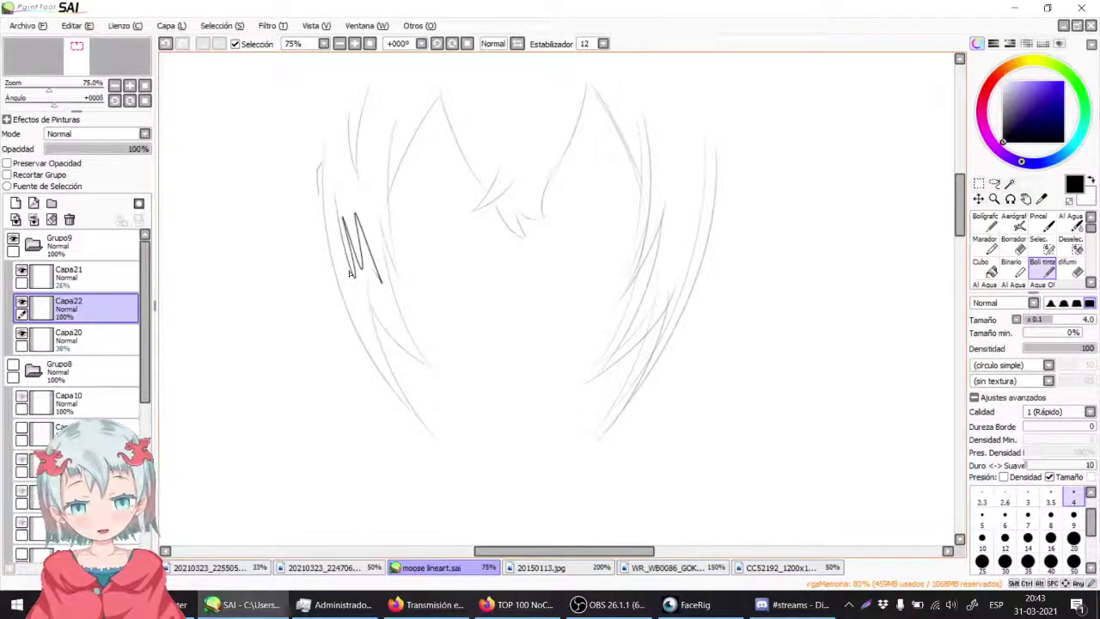
key(ctrl+z)
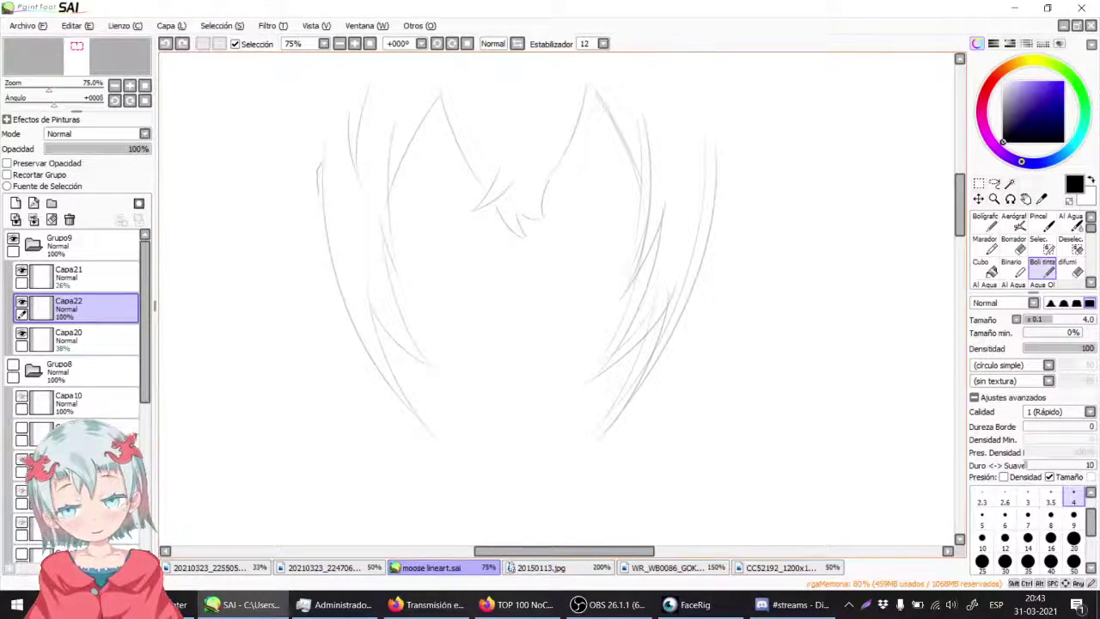
Step: Examine the avatar's hair in FaceRig and the livestream chat in YouTube Studio, returning to PaintTool SAI
click(687, 604)
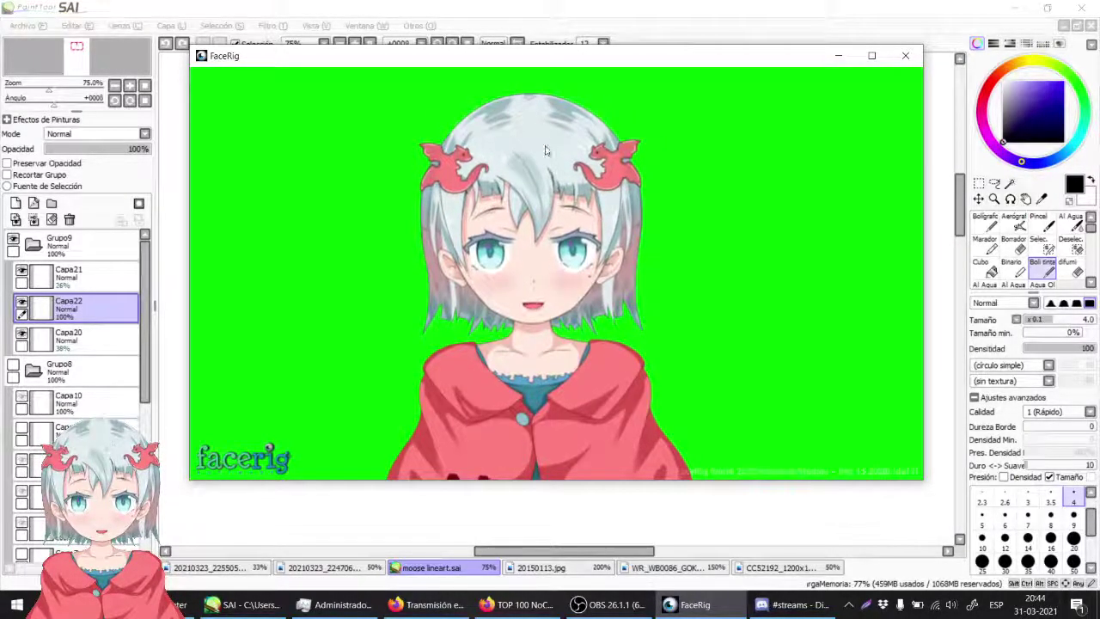
click(632, 34)
click(446, 606)
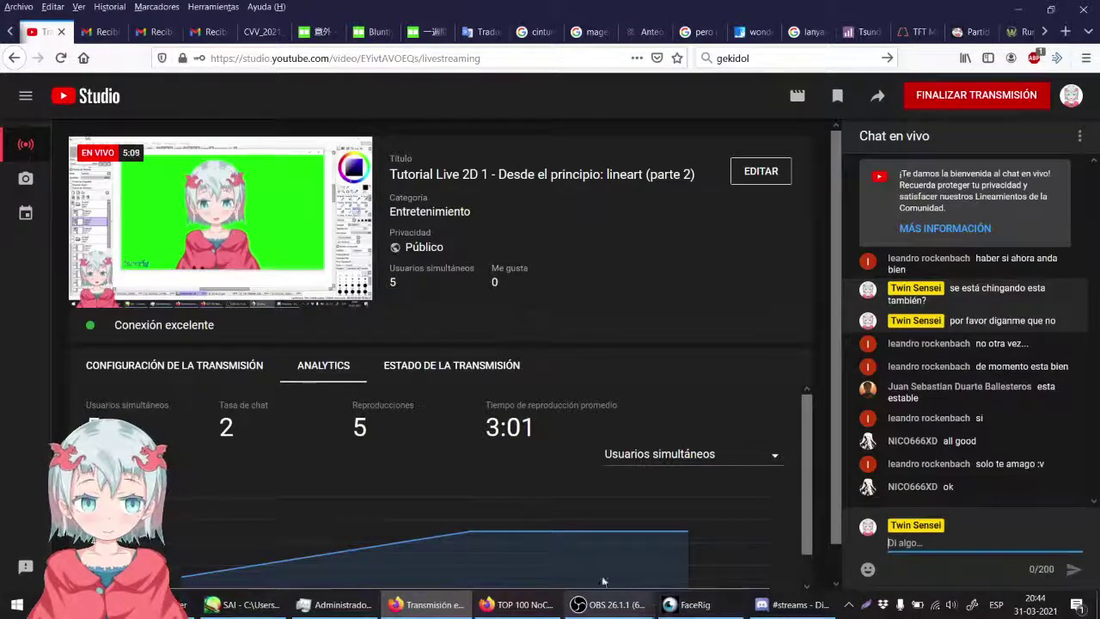
click(239, 603)
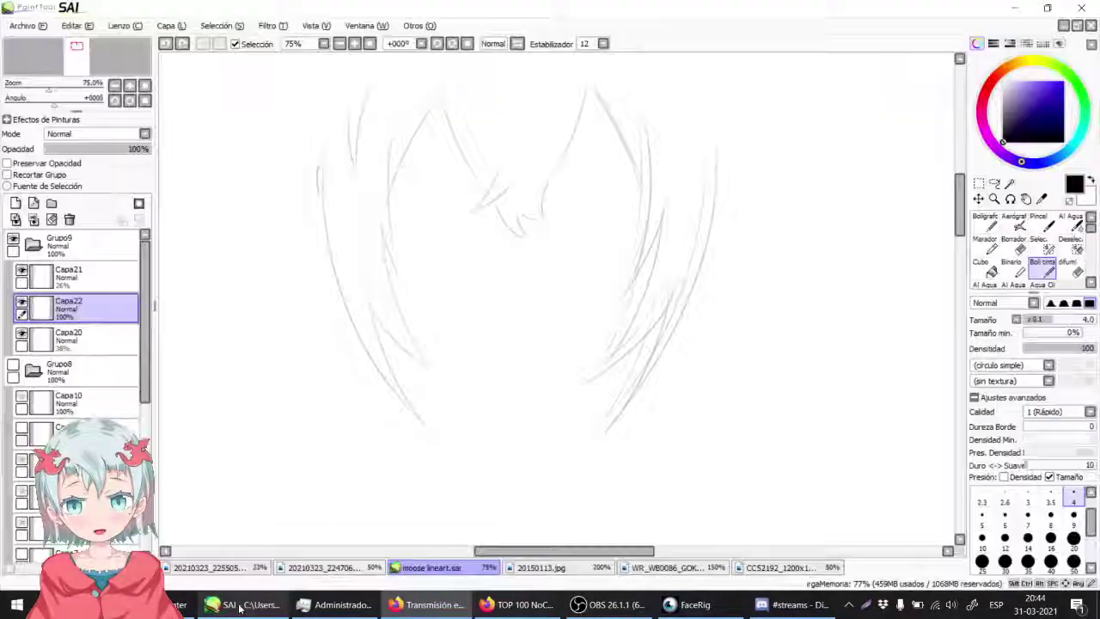
Step: Try again to ink the left side lock's outer edge in one long stroke, undoing each attempt
drag(300, 348, 232, 375)
mouse_move(254, 183)
mouse_down()
mouse_move(341, 151)
mouse_move(438, 443)
mouse_up()
key(ctrl+z)
drag(351, 182, 463, 469)
key(ctrl+z)
drag(349, 196, 456, 473)
key(ctrl+z)
Step: Sketch a small rectangle with a crossbar above the fringe and undo it
mouse_move(517, 236)
mouse_down()
mouse_move(585, 201)
mouse_move(482, 378)
mouse_move(591, 266)
mouse_up()
drag(503, 365, 452, 267)
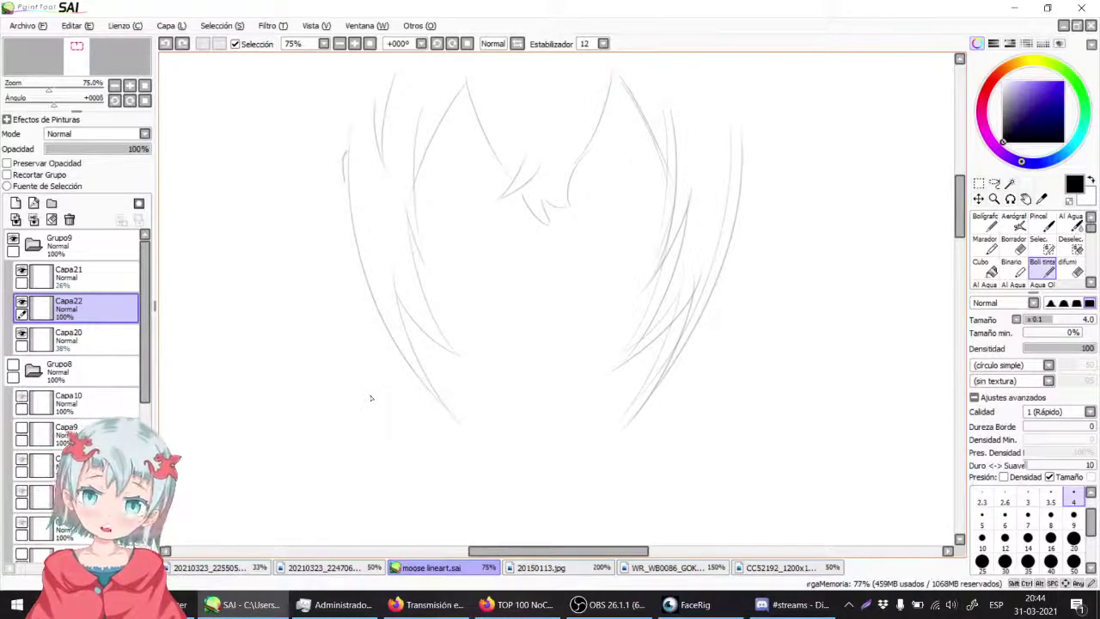
drag(399, 301, 367, 326)
drag(446, 244, 421, 360)
drag(512, 154, 529, 187)
drag(531, 227, 526, 206)
drag(520, 110, 577, 204)
key(ctrl+z)
key(ctrl+z)
key(ctrl+z)
key(ctrl+z)
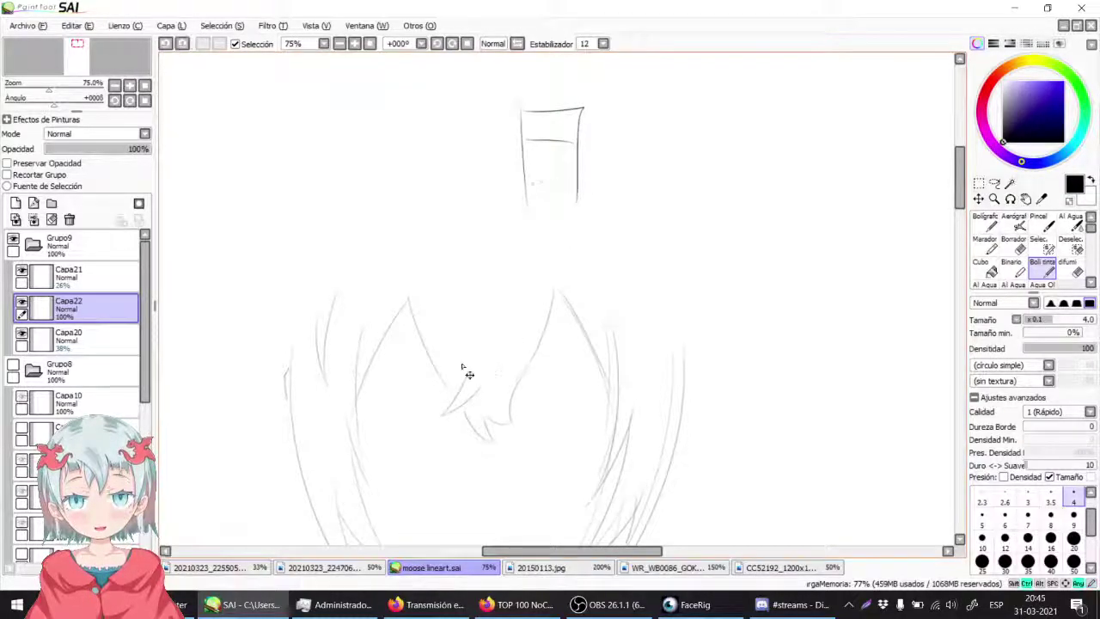
Step: Try three more single-stroke versions of the left side lock's outer edge and undo them
drag(376, 392, 461, 202)
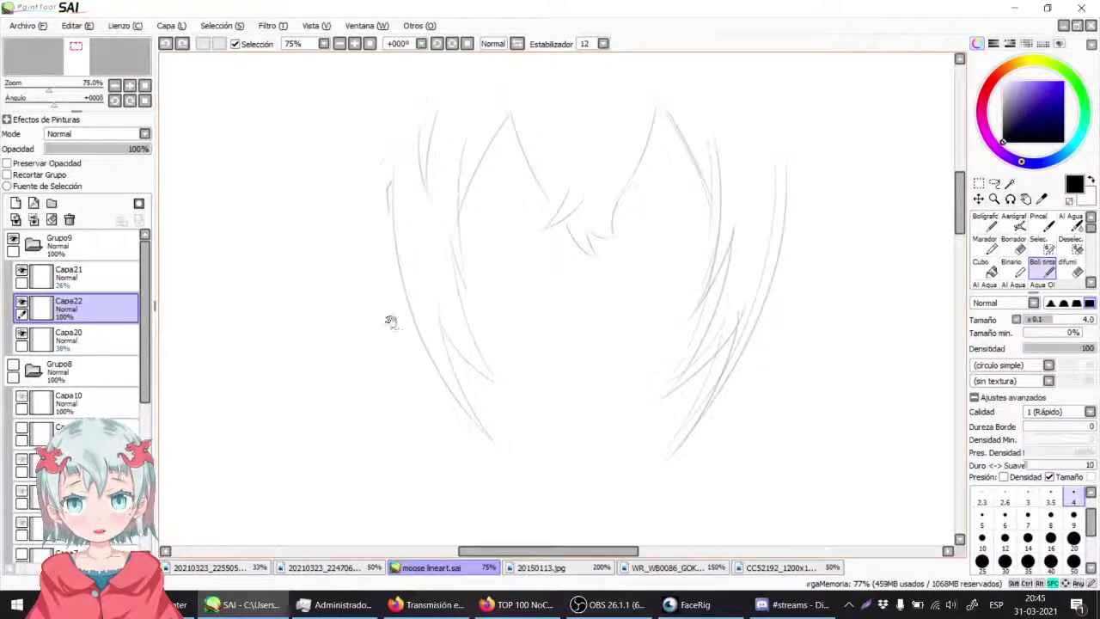
drag(393, 321, 380, 269)
drag(389, 100, 501, 460)
key(ctrl+z)
drag(381, 94, 507, 434)
key(ctrl+z)
drag(382, 86, 487, 416)
key(ctrl+z)
Step: Try to ink the left side lock's outer edge in short overlapping segments at 200% zoom
click(355, 44)
drag(338, 120, 415, 233)
click(355, 44)
click(354, 45)
drag(326, 102, 406, 207)
drag(332, 115, 324, 260)
drag(324, 215, 344, 413)
drag(334, 309, 340, 220)
key(ctrl+z)
drag(333, 129, 356, 368)
key(ctrl+z)
drag(332, 258, 381, 469)
mouse_move(352, 334)
mouse_down()
mouse_move(324, 202)
mouse_move(376, 409)
mouse_up()
key(ctrl+z)
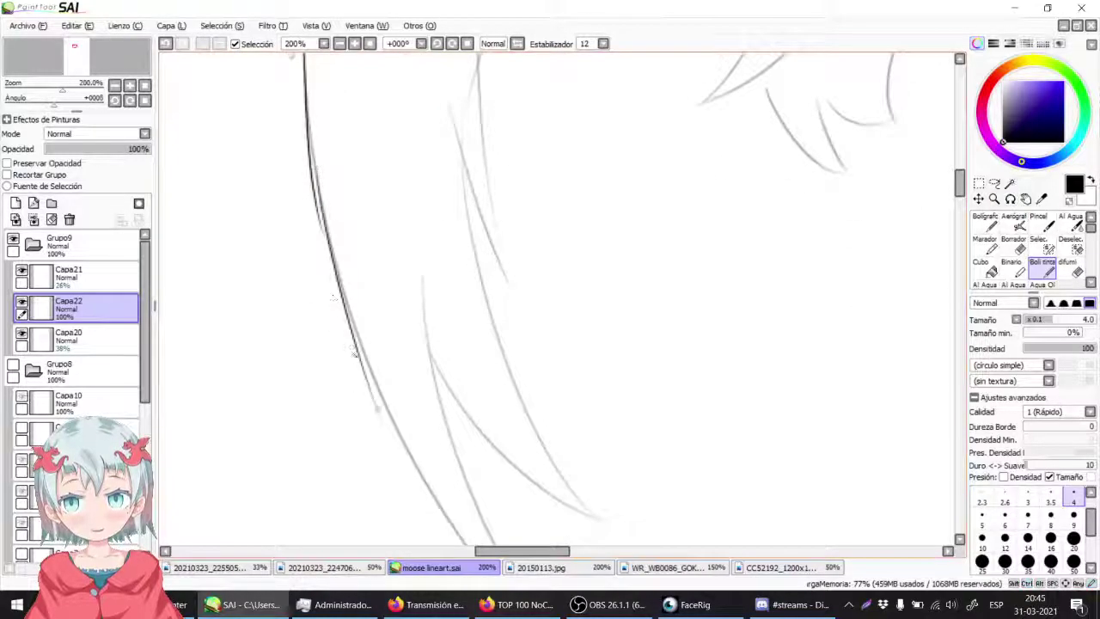
Step: Undo the remaining outline segments on the left side lock and rotate the canvas view to 11° at 100% zoom
click(339, 43)
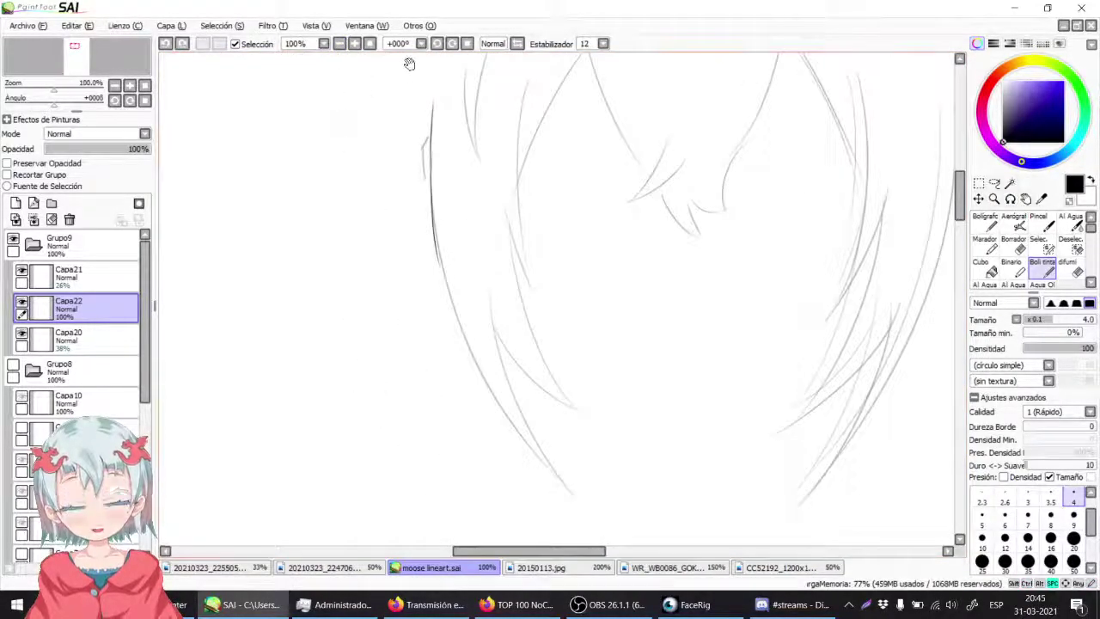
click(437, 43)
key(ctrl+z)
drag(446, 72, 419, 71)
key(ctrl+z)
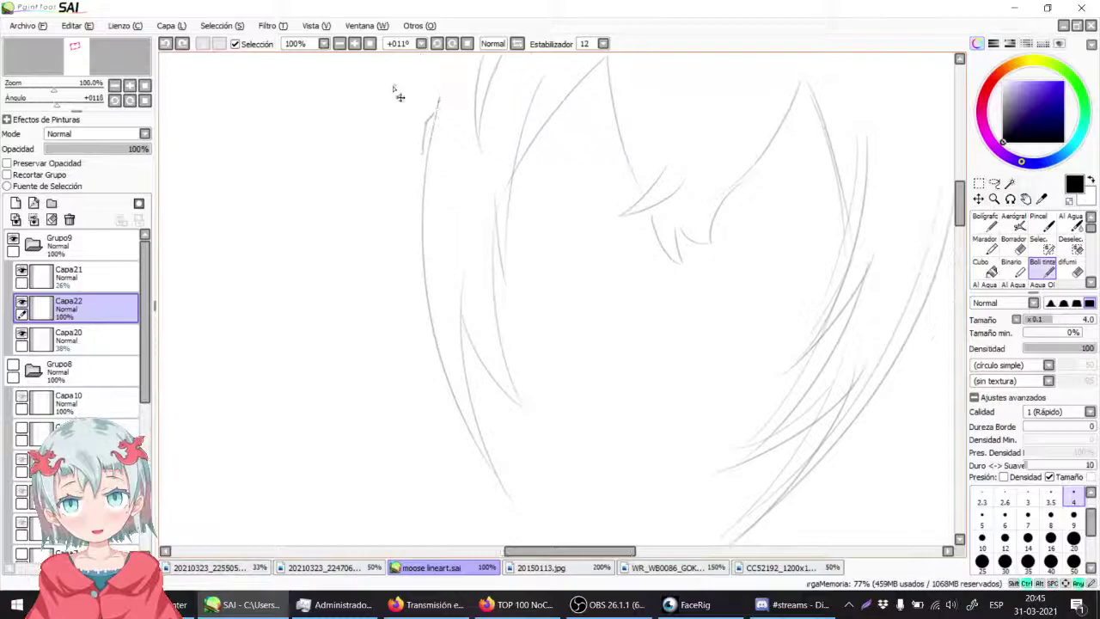
Step: Reset the canvas rotation to 0° and ink the left side lock's outer edge as one long curve down to its tip
click(437, 43)
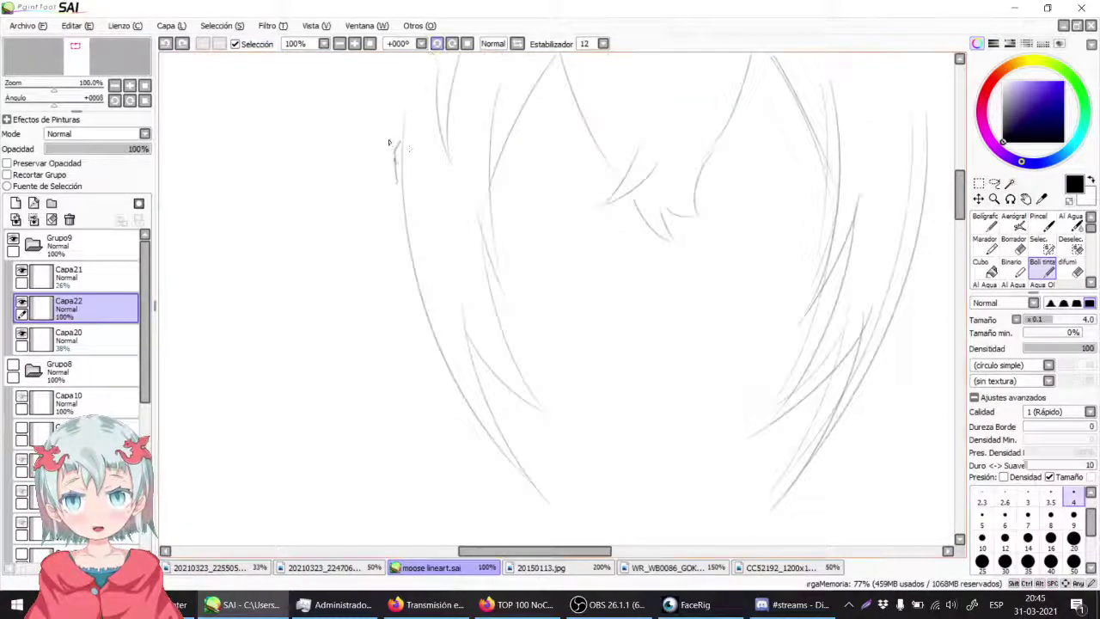
mouse_move(404, 96)
mouse_down()
mouse_move(404, 168)
mouse_move(508, 467)
mouse_up()
key(ctrl+z)
drag(400, 101, 510, 464)
key(ctrl+z)
mouse_move(400, 111)
mouse_down()
mouse_move(457, 380)
mouse_move(492, 447)
mouse_move(488, 416)
mouse_up()
key(ctrl+z)
key(ctrl+z)
drag(398, 107, 519, 518)
key(ctrl+z)
mouse_move(398, 129)
mouse_down()
mouse_move(412, 321)
mouse_move(529, 502)
mouse_up()
key(ctrl+z)
drag(405, 112, 540, 505)
key(ctrl+z)
drag(403, 112, 518, 485)
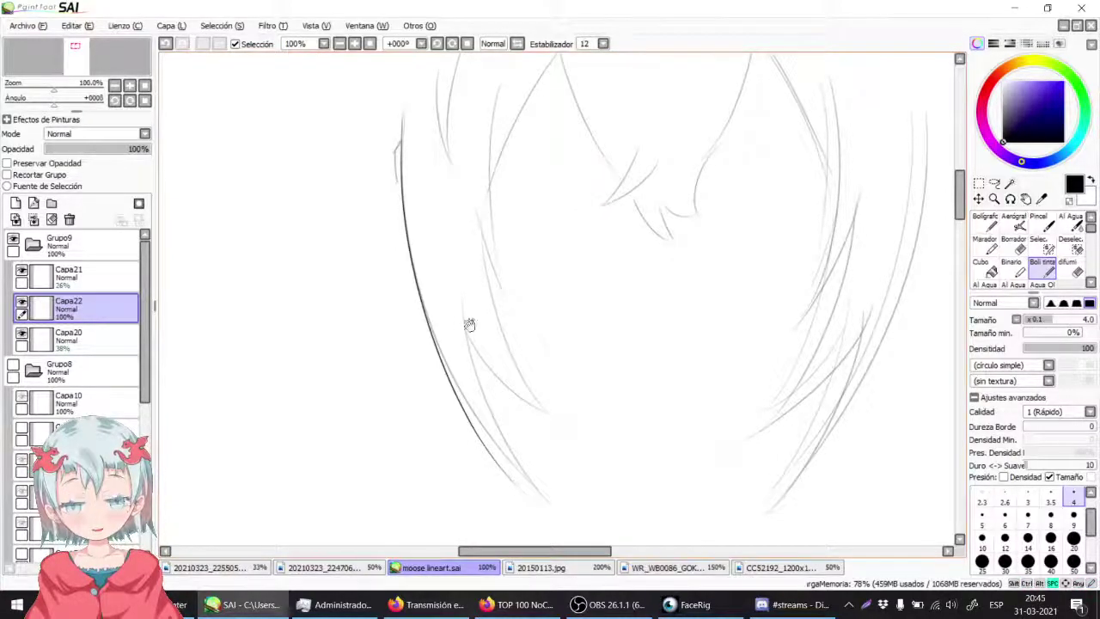
Step: Try several long strokes for the inner lines of the left side lock and undo them
drag(469, 325, 441, 266)
drag(463, 204, 522, 435)
key(ctrl+z)
mouse_move(274, 291)
mouse_down()
mouse_move(383, 433)
mouse_move(446, 447)
mouse_up()
key(ctrl+z)
drag(281, 285, 477, 491)
key(ctrl+z)
drag(314, 249, 515, 521)
key(ctrl+z)
drag(323, 268, 491, 527)
key(ctrl+z)
Step: Ink the inner edge of the left side lock's lowest strand, curving up from the bottom tip
drag(451, 187, 388, 279)
mouse_move(428, 421)
mouse_down()
mouse_move(465, 469)
mouse_move(428, 434)
mouse_up()
drag(442, 484, 380, 311)
key(ctrl+z)
mouse_move(442, 507)
mouse_down()
mouse_move(420, 490)
mouse_move(397, 239)
mouse_up()
key(ctrl+z)
drag(430, 514, 404, 178)
key(ctrl+z)
mouse_move(427, 515)
mouse_down()
mouse_move(400, 212)
mouse_move(388, 280)
mouse_up()
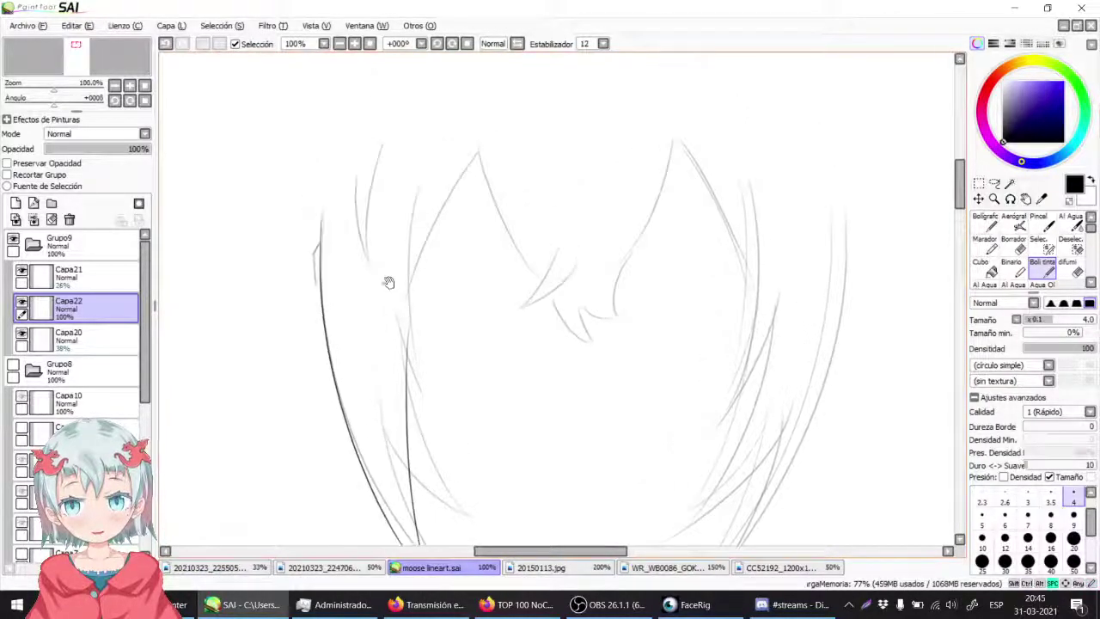
drag(397, 526, 381, 388)
key(ctrl+z)
drag(420, 448, 390, 191)
key(ctrl+z)
drag(419, 448, 383, 252)
Step: Try a diagonal stroke and a long face-side curve for the left lock's second strand and undo them
drag(378, 203, 391, 282)
drag(364, 230, 429, 377)
key(ctrl+z)
mouse_move(363, 268)
mouse_down()
mouse_move(442, 372)
mouse_move(405, 130)
mouse_up()
key(ctrl+z)
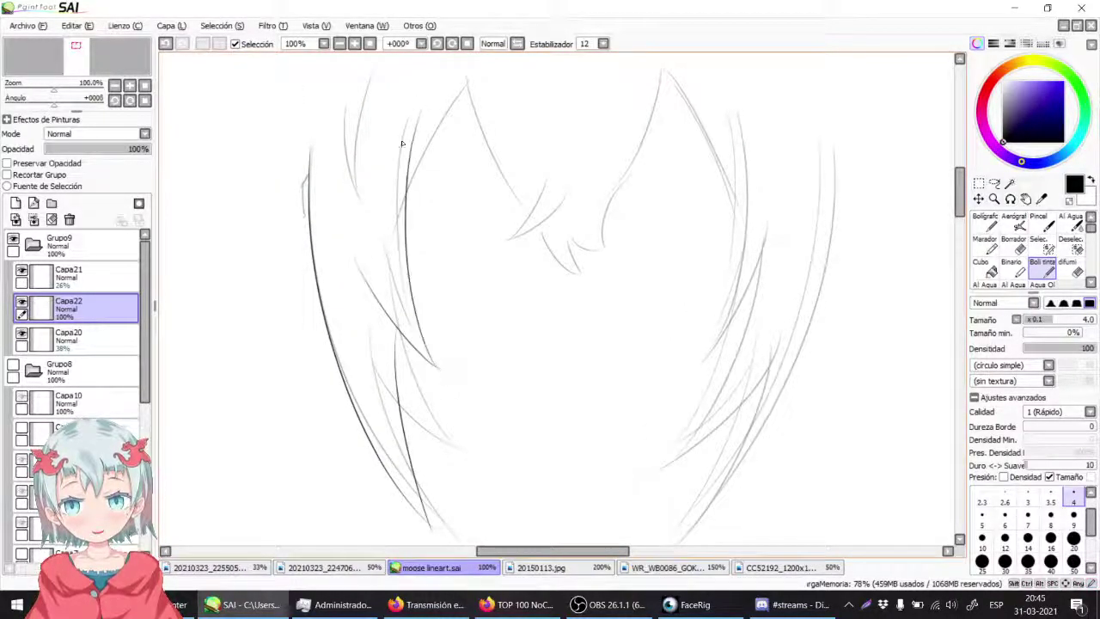
drag(416, 304, 422, 352)
key(ctrl+z)
drag(445, 419, 431, 120)
mouse_move(408, 321)
mouse_down()
mouse_move(418, 229)
mouse_move(445, 332)
mouse_up()
key(ctrl+z)
key(ctrl+z)
key(ctrl+z)
Step: Ink the left lock's second strand with a diagonal lower edge and a long face-side curve meeting at its tip
drag(362, 212, 444, 315)
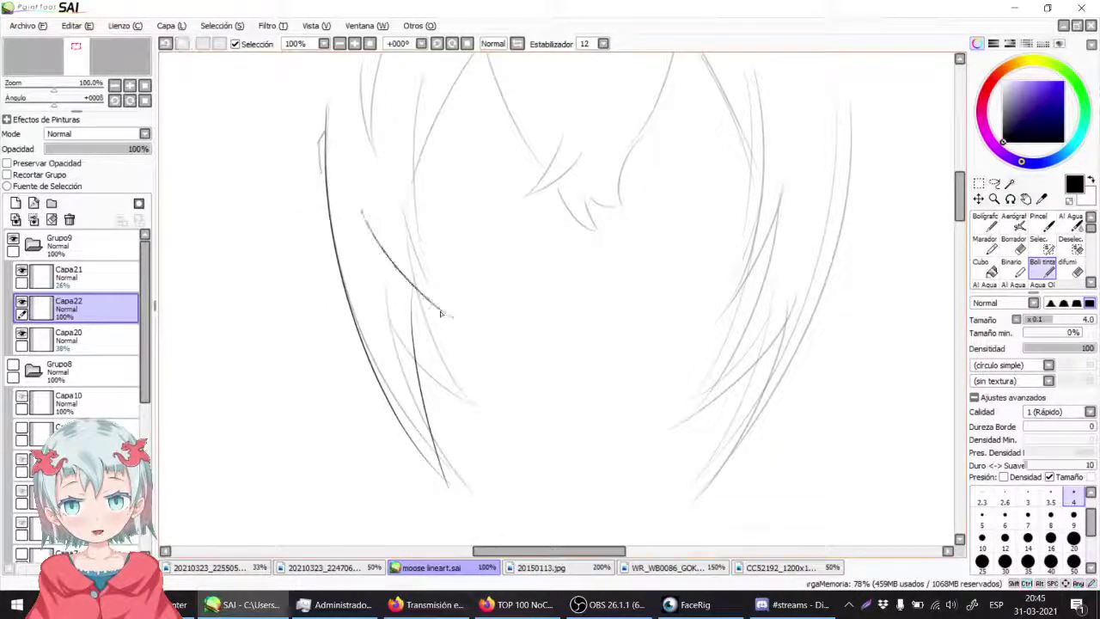
scroll(406, 260, up, 2)
drag(483, 405, 463, 134)
key(ctrl+z)
drag(479, 393, 490, 125)
key(ctrl+z)
drag(483, 409, 501, 120)
Step: Ink a short curved branch from the left lock's face-side curve up to the fringe's left peak
drag(457, 221, 533, 147)
key(ctrl+z)
drag(459, 233, 511, 159)
key(ctrl+z)
drag(460, 220, 532, 155)
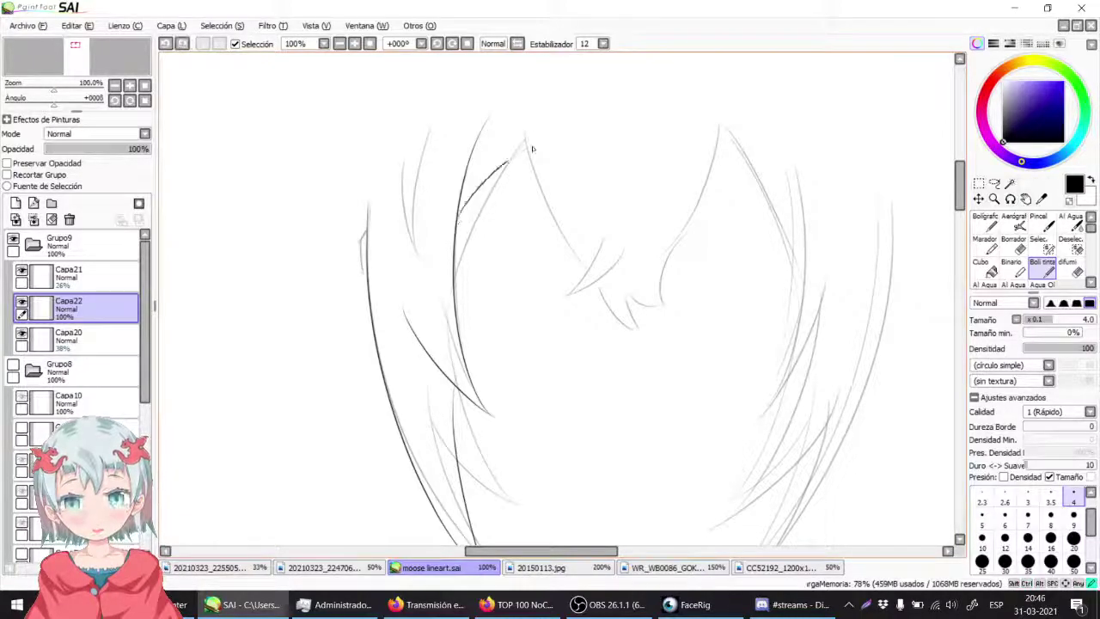
Step: Try repeated single-stroke versions of the fringe's left edge, from its left peak toward the centre, and undo them
key(space)
drag(551, 190, 439, 187)
drag(413, 122, 584, 341)
key(ctrl+z)
drag(415, 128, 577, 316)
key(ctrl+z)
drag(413, 128, 541, 306)
key(ctrl+z)
drag(425, 136, 612, 335)
key(ctrl+z)
drag(422, 135, 584, 327)
key(ctrl+z)
drag(411, 130, 550, 301)
key(ctrl+z)
drag(408, 129, 519, 297)
key(ctrl+z)
drag(408, 129, 584, 318)
key(ctrl+z)
mouse_move(410, 134)
mouse_down()
mouse_move(533, 305)
mouse_move(588, 329)
mouse_move(413, 172)
mouse_move(574, 305)
mouse_up()
key(ctrl+z)
key(ctrl+z)
Step: Try short crossing strokes for the fringe's central tip and undo them
mouse_move(513, 225)
mouse_down()
mouse_move(569, 306)
mouse_move(594, 315)
mouse_up()
key(ctrl+z)
drag(518, 244, 584, 311)
key(ctrl+z)
drag(505, 228, 590, 316)
key(ctrl+z)
mouse_move(487, 213)
mouse_down()
mouse_move(580, 266)
mouse_move(558, 125)
mouse_up()
key(ctrl+z)
mouse_move(577, 263)
mouse_down()
mouse_move(629, 98)
mouse_move(600, 179)
mouse_up()
key(ctrl+z)
key(ctrl+z)
Step: Try the fringe's right edge from its right peak to the centre and undo the fringe strokes
drag(610, 108, 593, 263)
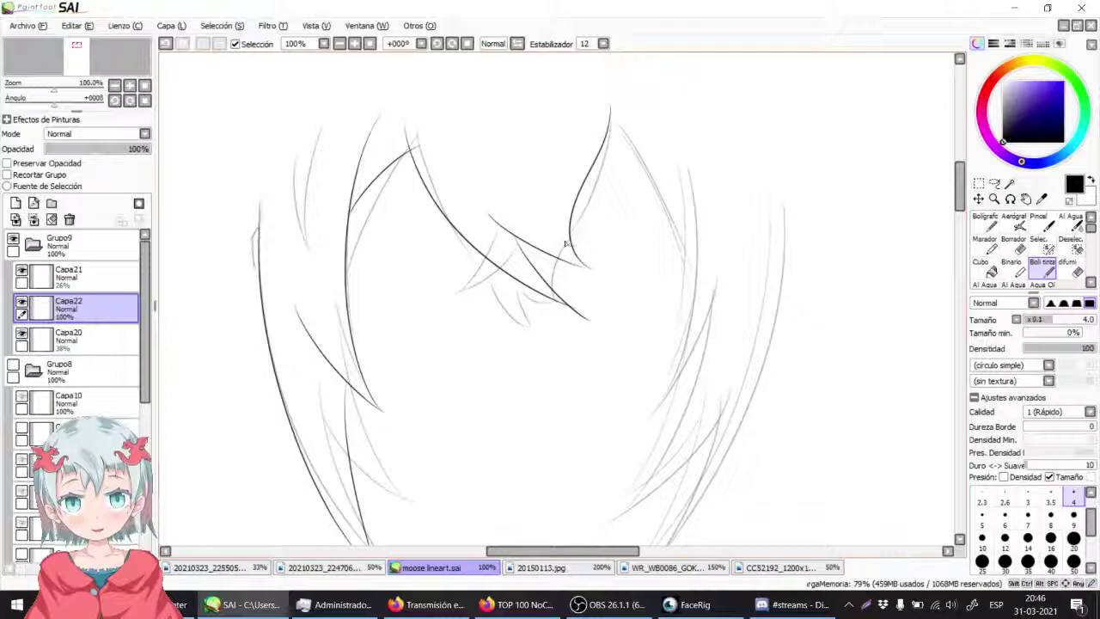
key(ctrl+z)
key(ctrl+z)
key(ctrl+z)
mouse_move(574, 310)
mouse_down()
mouse_move(599, 144)
mouse_move(606, 181)
mouse_up()
key(ctrl+z)
drag(608, 113, 551, 302)
key(ctrl+z)
key(ctrl+z)
drag(419, 174, 509, 299)
key(ctrl+z)
Step: Examine the fringe shape in the two pencil reference photos and return to moose lineart.sai
click(331, 568)
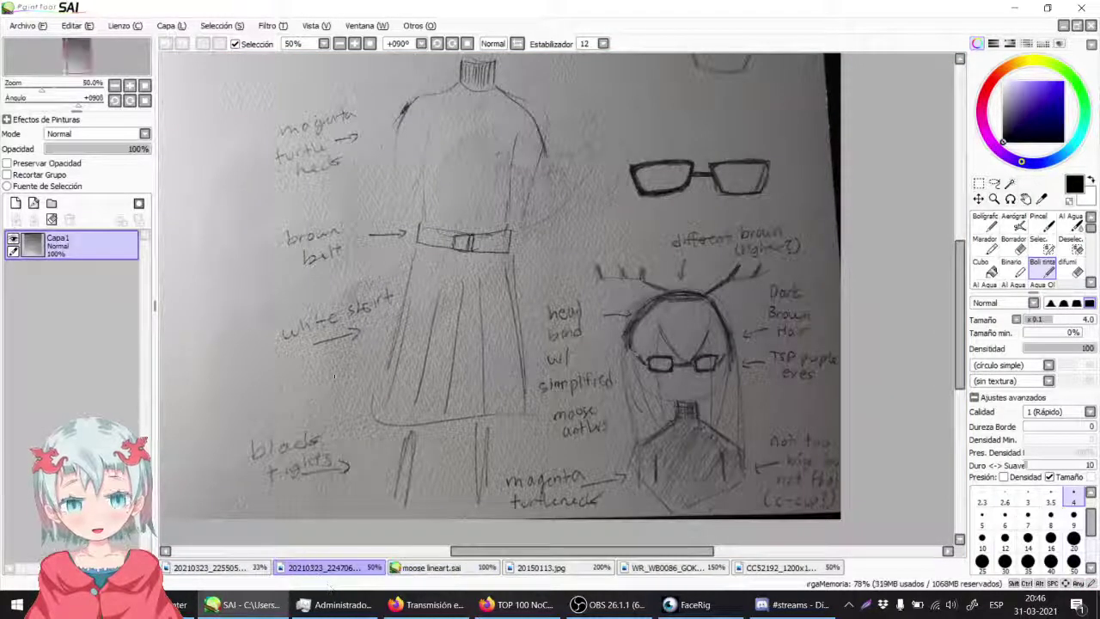
click(242, 569)
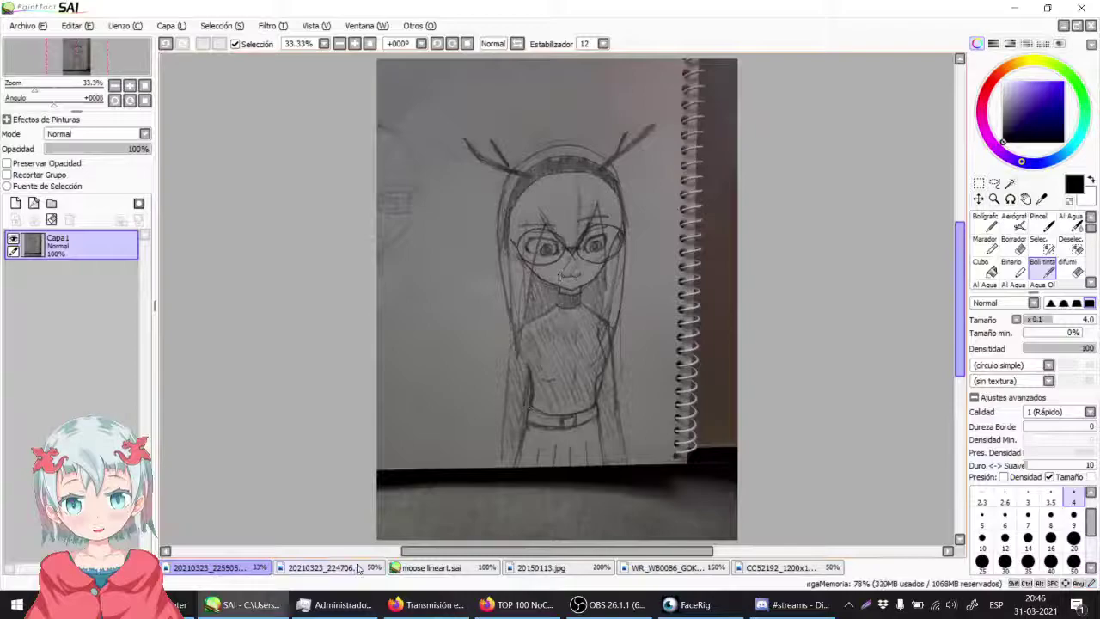
click(429, 567)
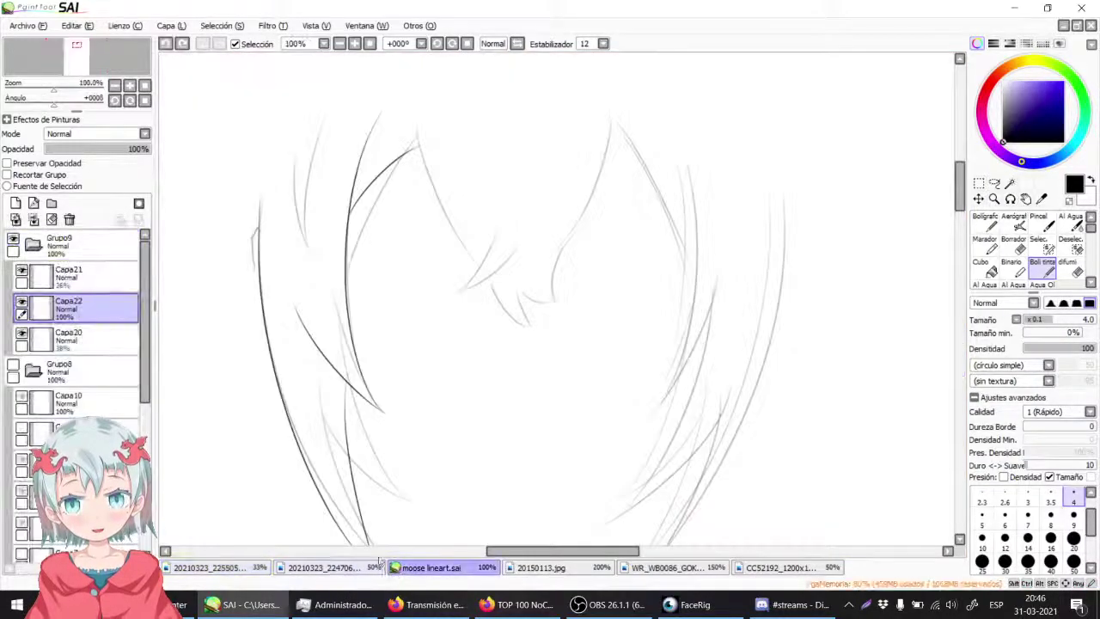
Step: Try the fringe as a simple V of two long strokes meeting at the centre and undo it
drag(433, 282, 475, 311)
key(ctrl+z)
drag(390, 160, 505, 335)
drag(580, 127, 461, 367)
key(ctrl+z)
mouse_move(573, 170)
mouse_down()
mouse_move(461, 348)
mouse_move(518, 299)
mouse_up()
key(ctrl+z)
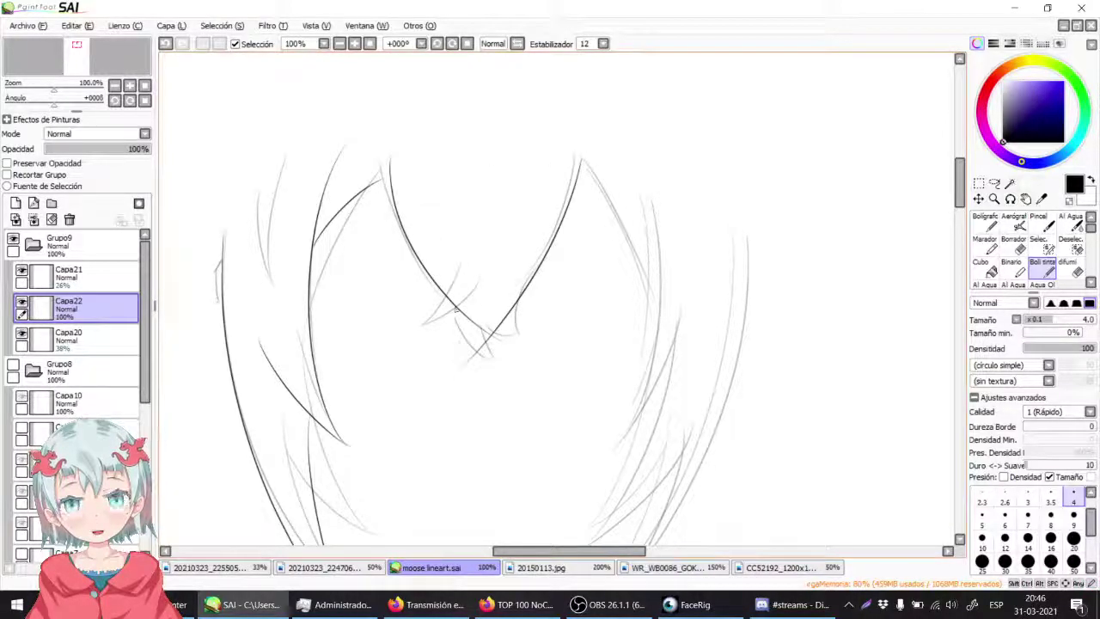
key(ctrl+z)
key(ctrl+z)
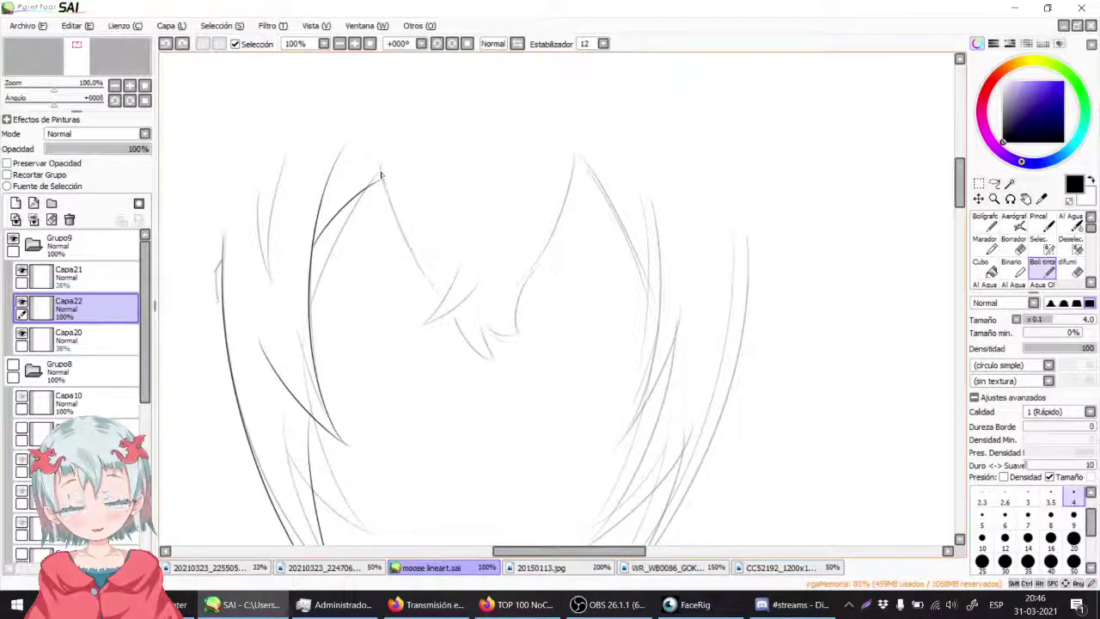
Step: Try the fringe's left side as two overlapping strokes and undo the unsatisfactory versions
drag(399, 242, 487, 353)
key(ctrl+z)
drag(378, 163, 490, 347)
key(ctrl+z)
key(ctrl+z)
mouse_move(378, 157)
mouse_down()
mouse_move(473, 327)
mouse_move(397, 217)
mouse_move(447, 306)
mouse_up()
key(ctrl+z)
key(ctrl+z)
mouse_move(428, 232)
mouse_down()
mouse_move(460, 333)
mouse_move(504, 363)
mouse_up()
key(ctrl+z)
key(ctrl+z)
Step: Try a central fringe strand and a right edge meeting in a point, and undo the fringe strokes
drag(427, 233, 489, 359)
drag(567, 157, 490, 361)
key(ctrl+z)
drag(566, 158, 488, 360)
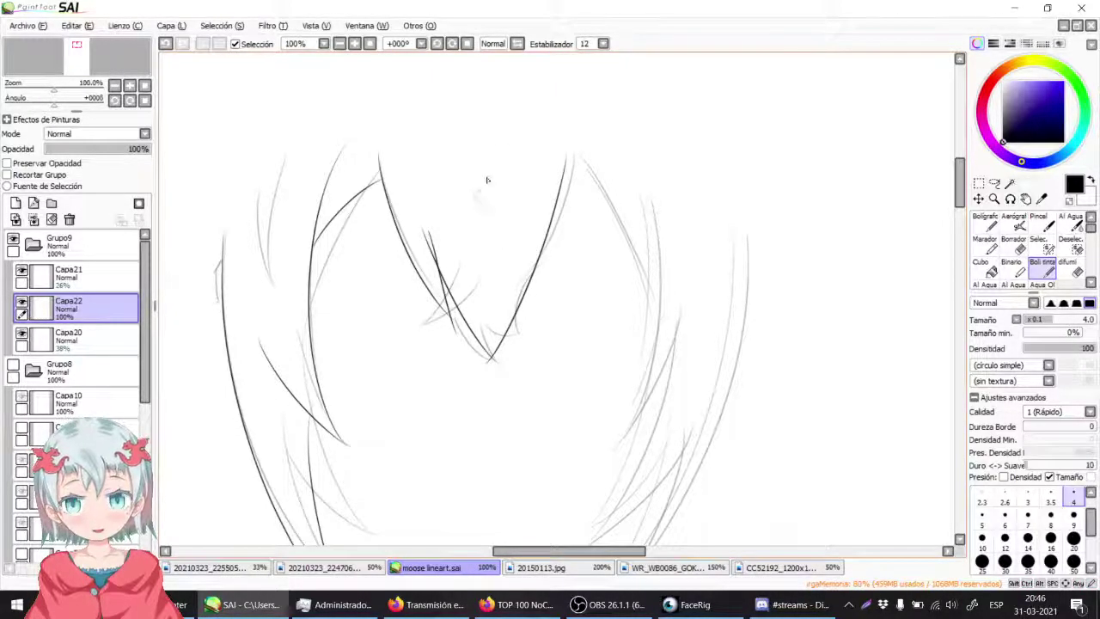
key(ctrl+z)
key(ctrl+z)
key(ctrl+z)
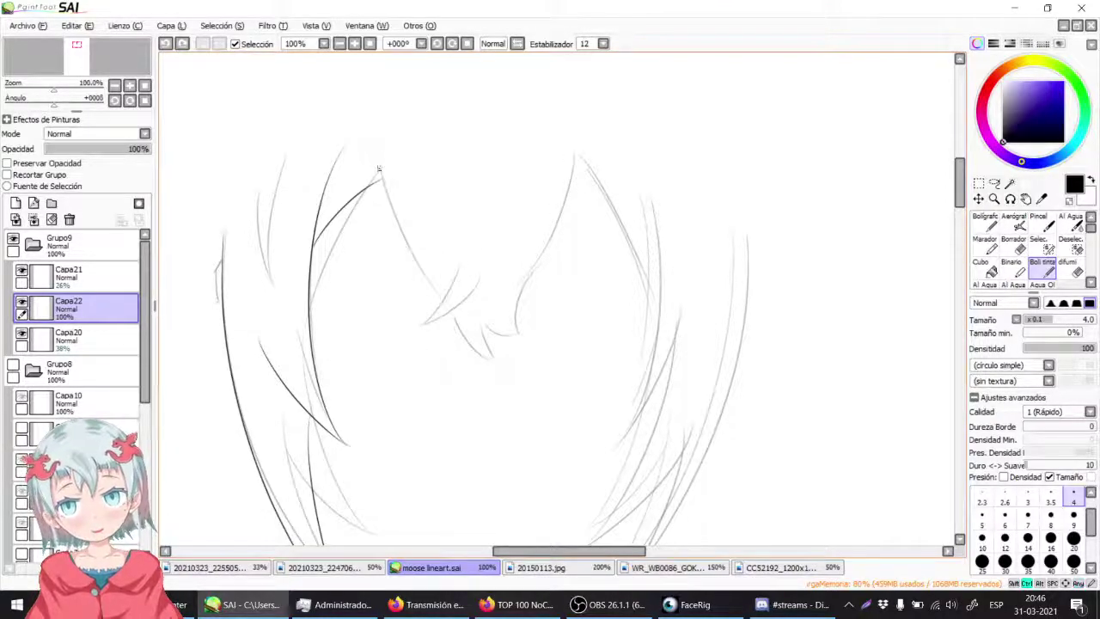
key(ctrl+z)
Step: Ink the fringe with a left edge, an overlapping central strand and a right edge meeting in one central point
mouse_move(379, 155)
mouse_down()
mouse_move(441, 296)
mouse_move(430, 286)
mouse_up()
key(ctrl+z)
drag(416, 222, 497, 364)
key(ctrl+z)
key(ctrl+y)
key(ctrl+z)
drag(573, 151, 497, 347)
key(ctrl+z)
drag(575, 148, 497, 364)
Step: Ink the small pointed strand above the left side lock with two curves meeting at its lower tip
drag(436, 257, 523, 264)
mouse_move(345, 196)
mouse_down()
mouse_move(364, 300)
mouse_move(384, 157)
mouse_up()
key(ctrl+z)
key(ctrl+z)
drag(359, 291, 384, 129)
key(ctrl+z)
drag(361, 287, 397, 126)
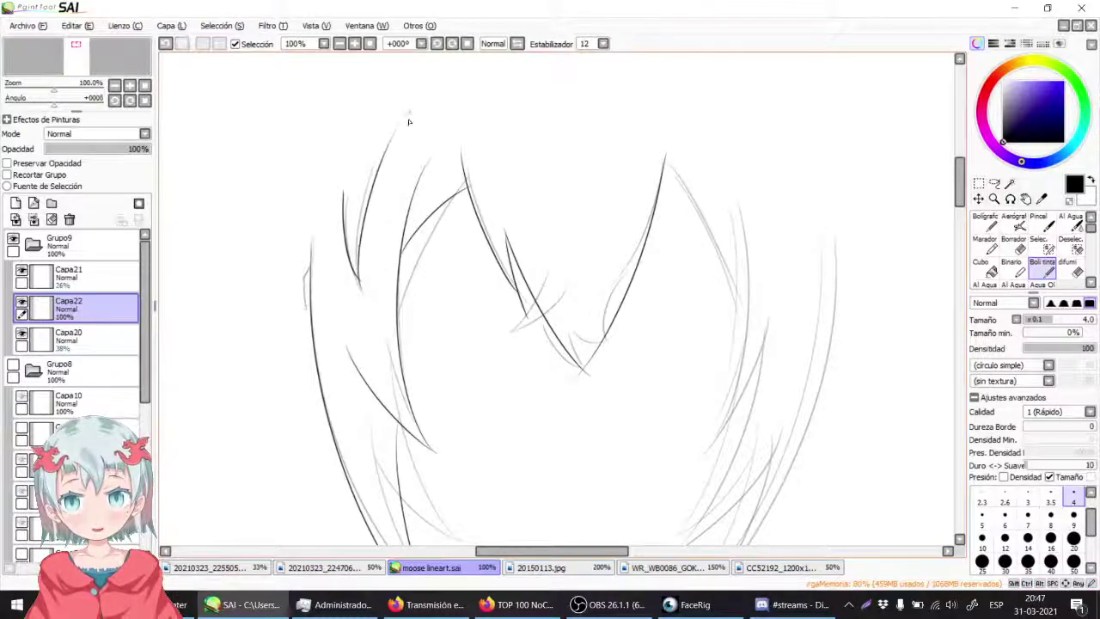
Step: Lasso the inked left side lock and paste a copy of it onto a new layer
click(340, 43)
click(994, 183)
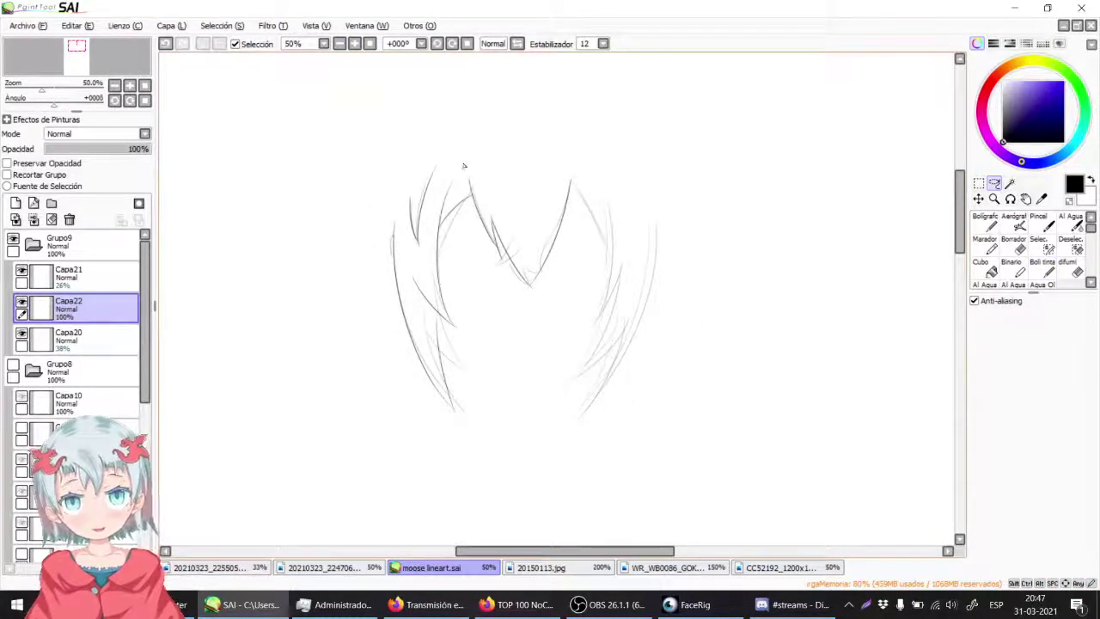
drag(478, 222, 464, 165)
key(ctrl+z)
mouse_move(494, 283)
mouse_down()
mouse_move(378, 430)
mouse_move(466, 160)
mouse_up()
key(ctrl+v)
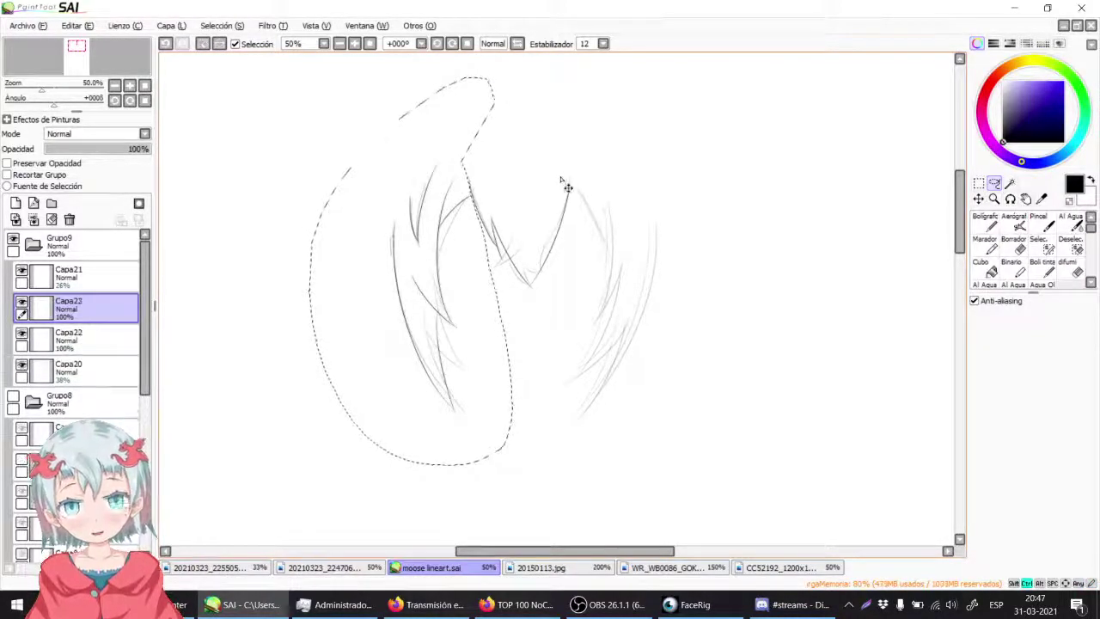
Step: Flip the pasted hair lock horizontally and move it across onto the sketched lock on the opposite side of the face
key(ctrl+t)
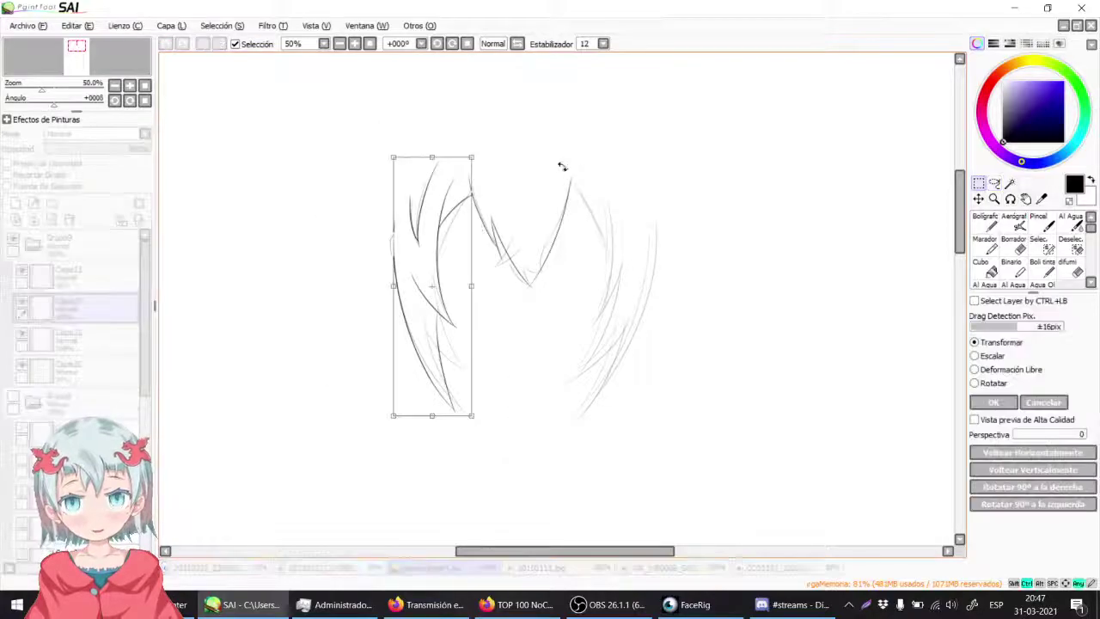
click(1032, 452)
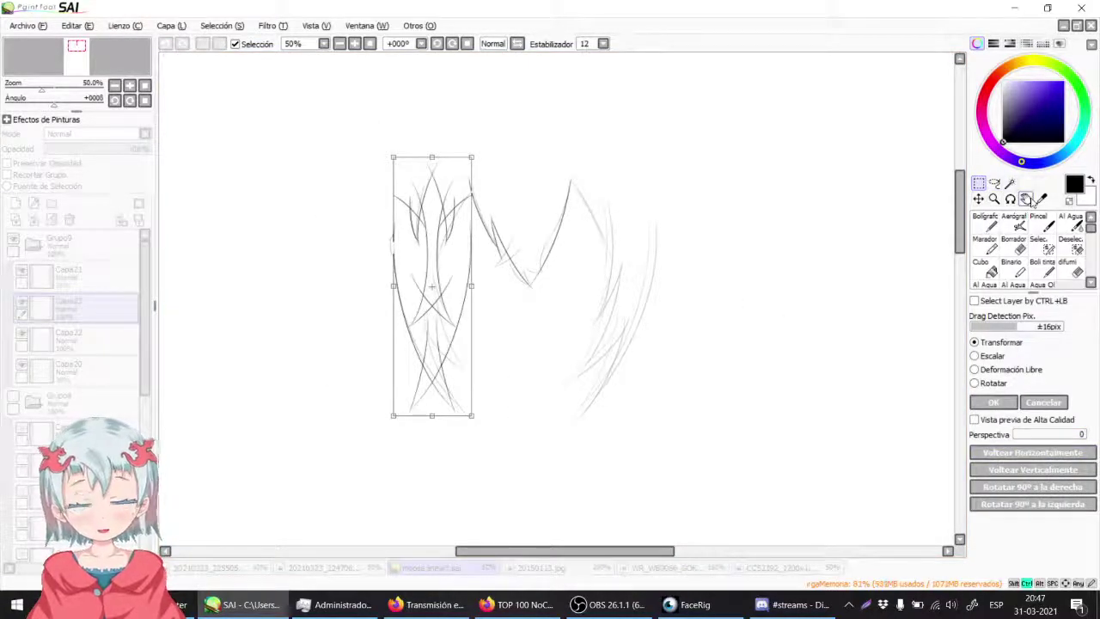
key(Right)
key(Right)
key(Right)
key(Right)
key(Right)
key(Right)
key(Right)
key(Right)
key(Right)
key(Right)
key(Right)
key(Right)
key(Right)
key(Right)
key(Right)
key(Right)
key(Right)
key(Right)
key(Right)
key(Right)
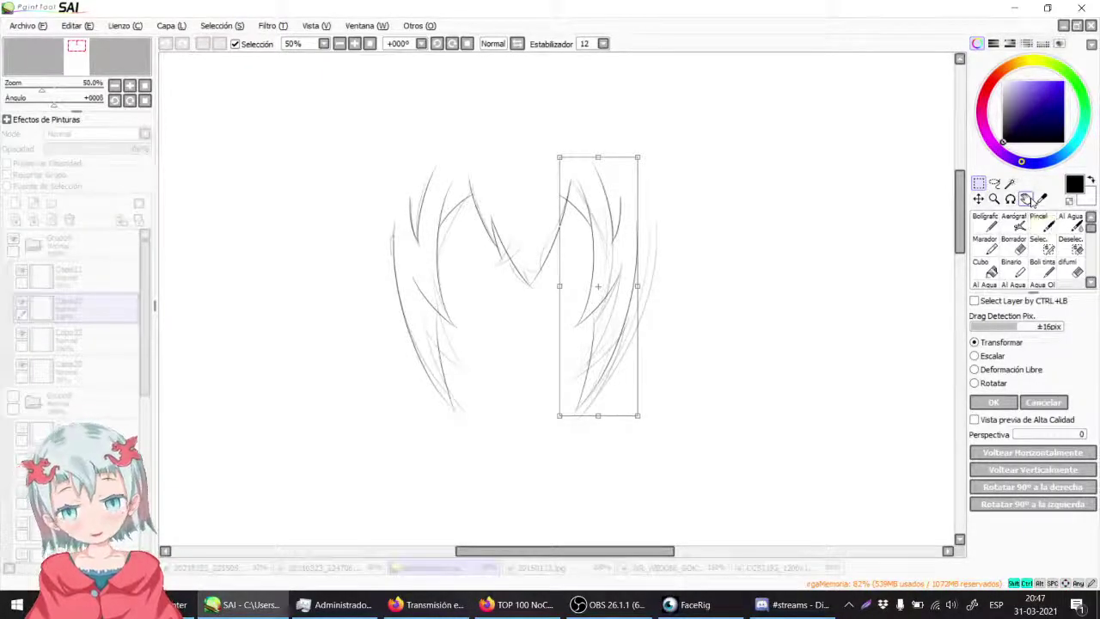
key(Right)
key(Right)
key(Right)
key(Right)
key(Right)
key(Right)
key(Right)
key(Right)
key(Right)
key(Right)
key(Right)
key(Right)
key(Right)
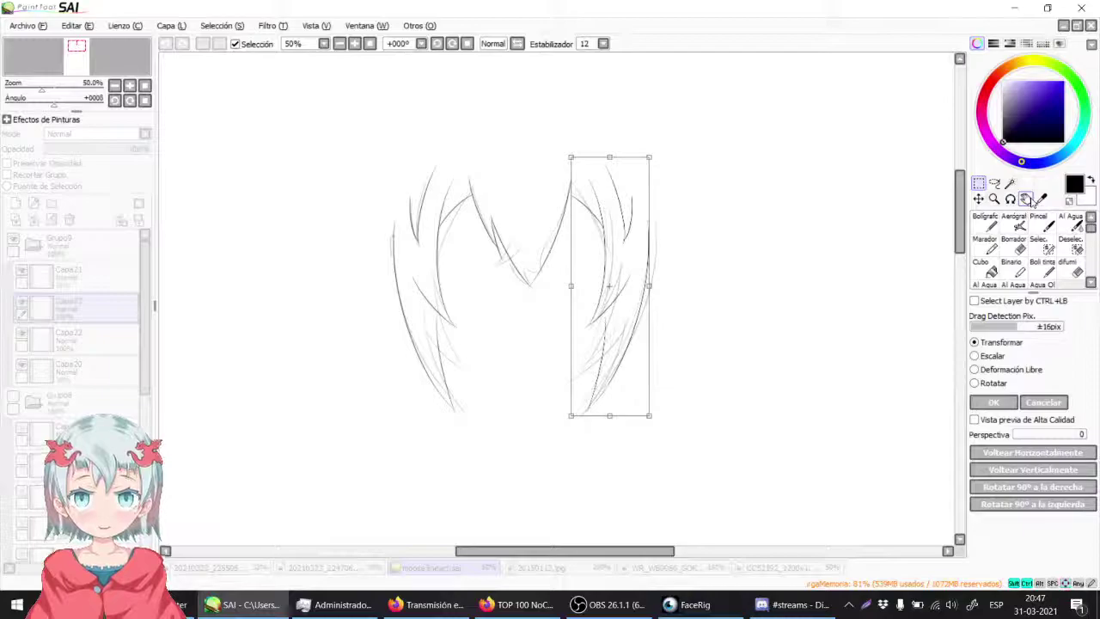
key(Right)
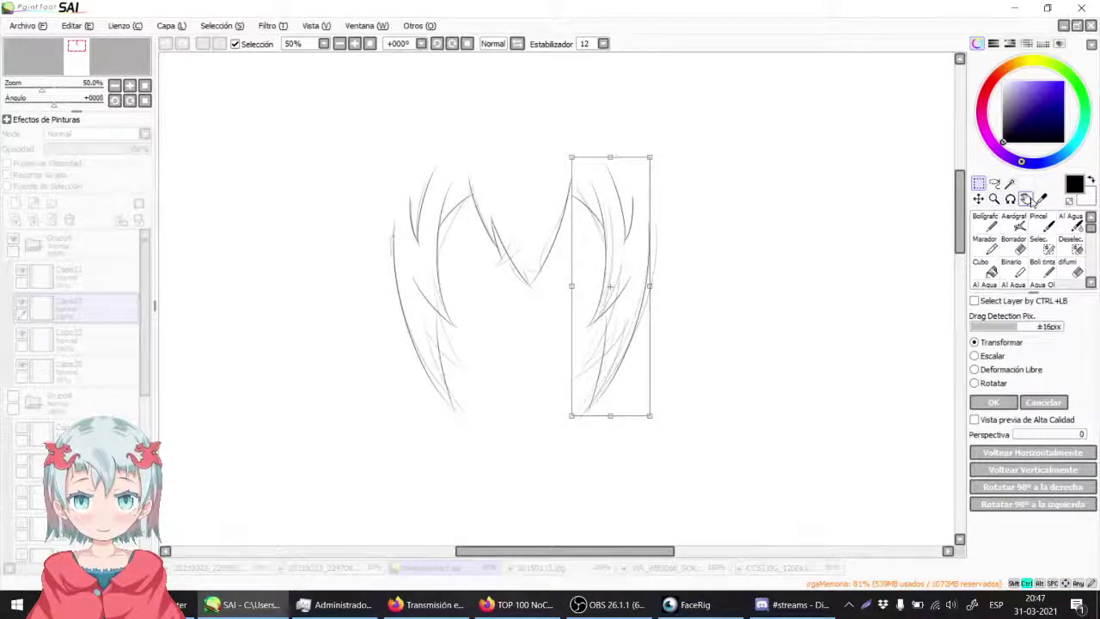
key(Return)
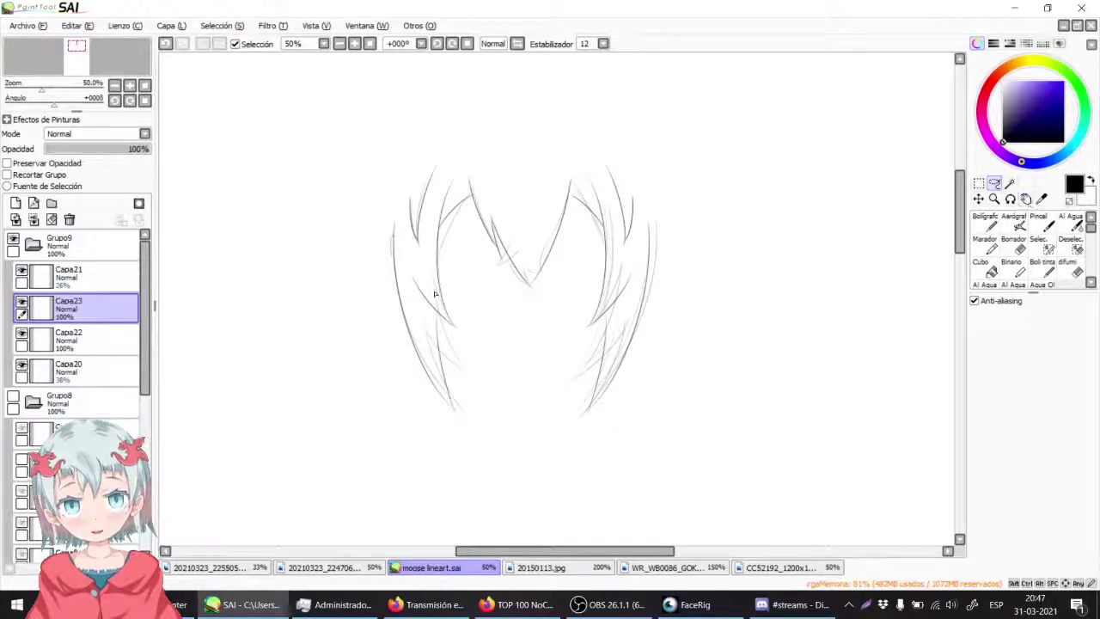
Step: Merge the mirrored lock's layer down into Capa22 and toggle the merged layer's visibility to check it
click(33, 219)
click(21, 303)
click(21, 303)
click(21, 303)
drag(351, 282, 265, 323)
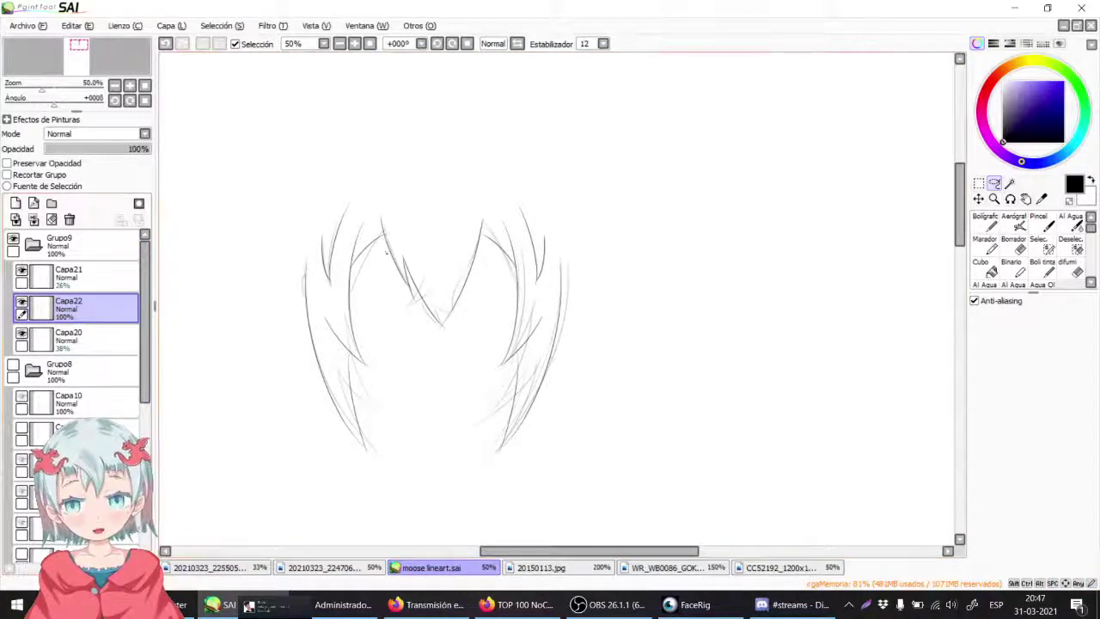
Step: Delete the faded sketch layers Capa21 and Capa20, keeping only the inked hair on Capa22
click(22, 333)
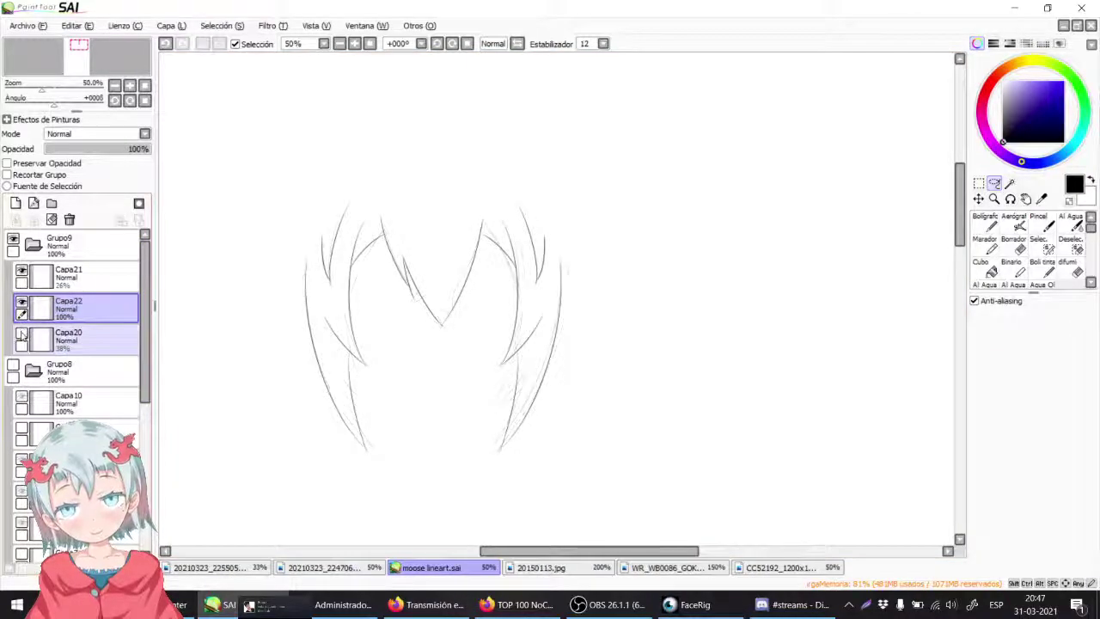
click(22, 333)
click(71, 283)
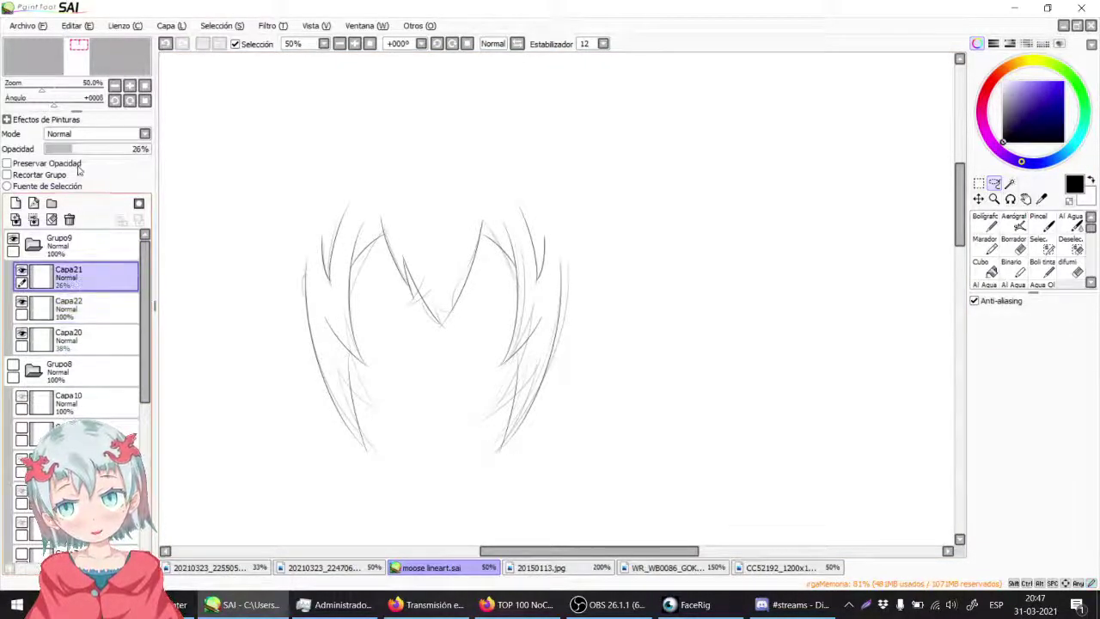
click(69, 219)
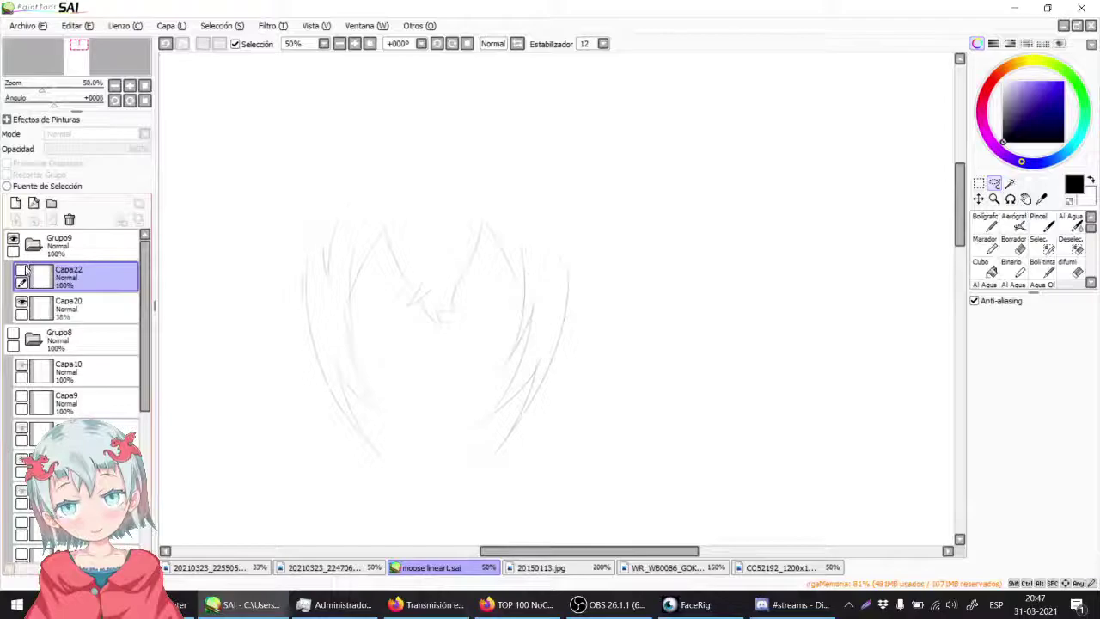
ctrl+click(57, 313)
click(57, 317)
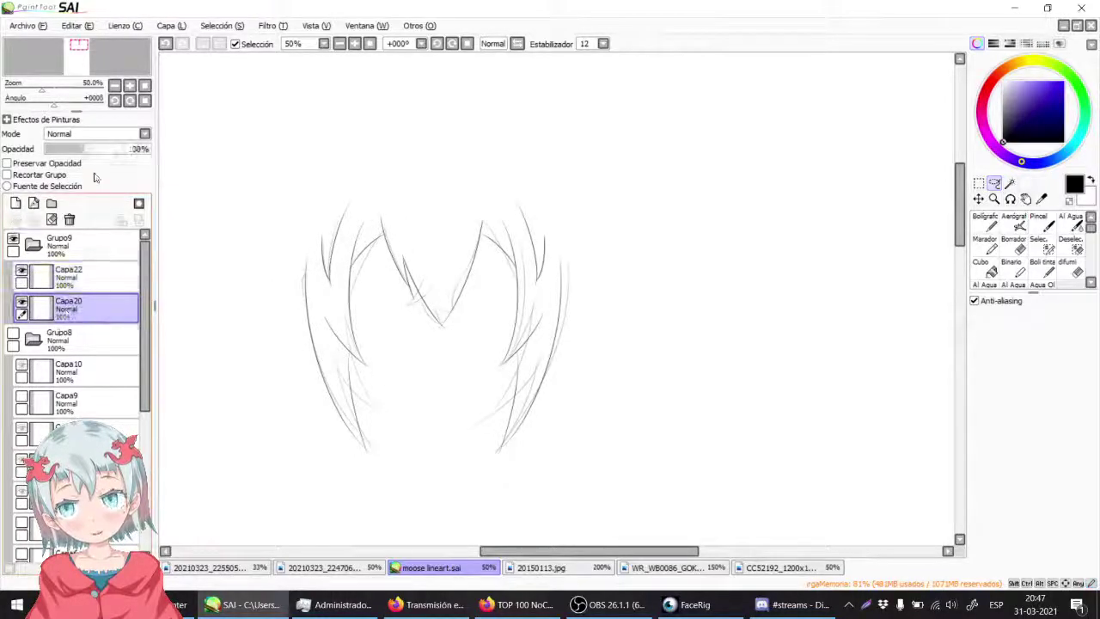
click(69, 220)
drag(419, 315, 507, 250)
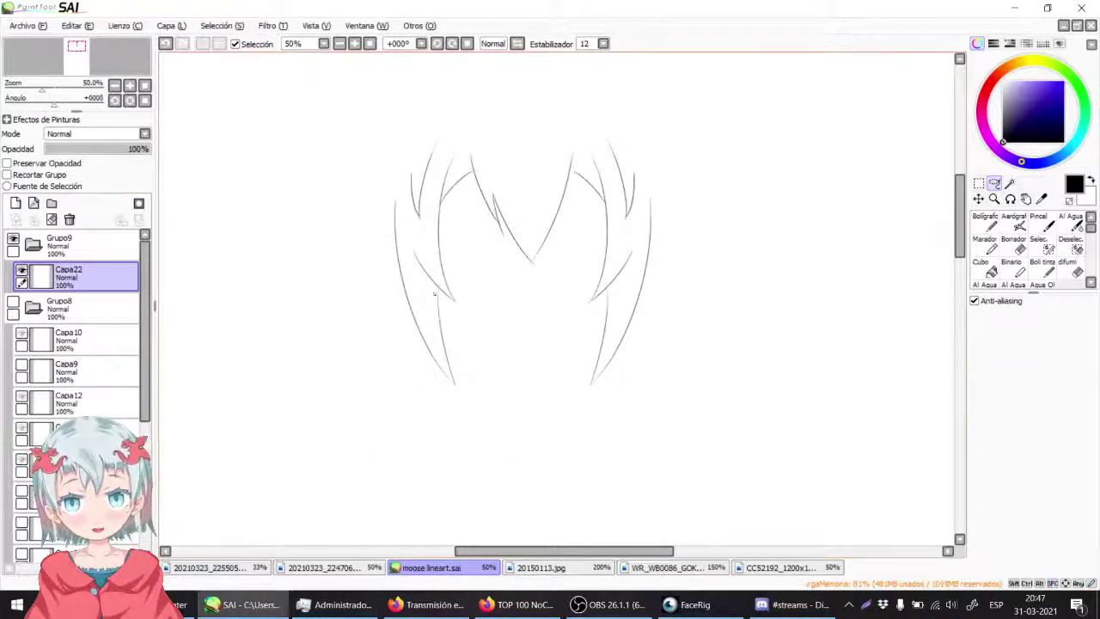
Step: Show the face drawing in Grupo8 and hide its antler, headband and old hair layers
click(12, 305)
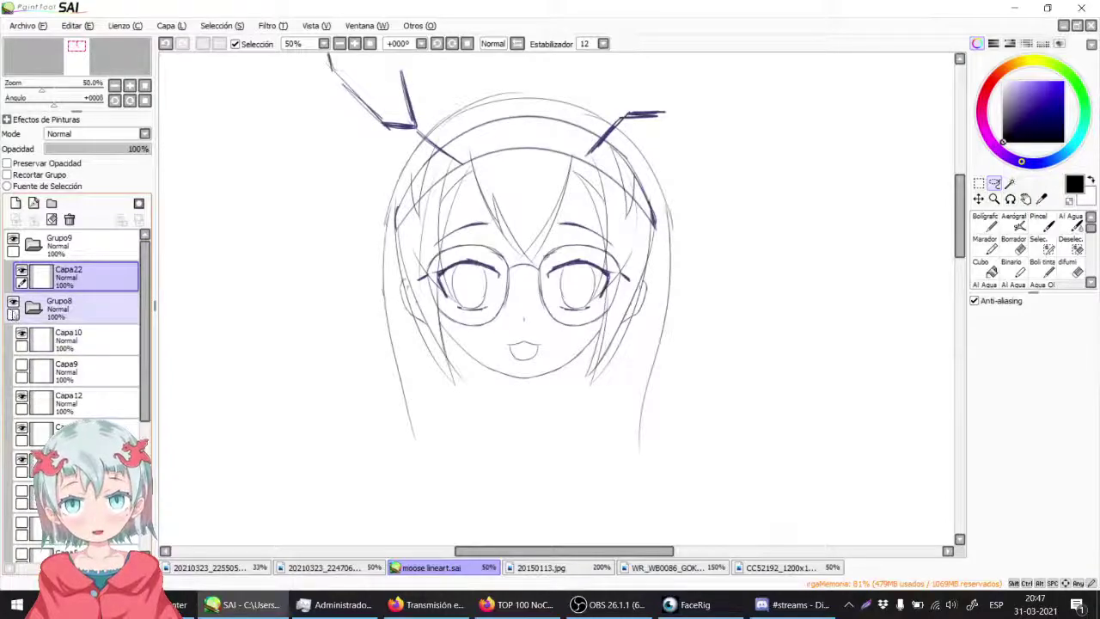
click(21, 334)
click(22, 334)
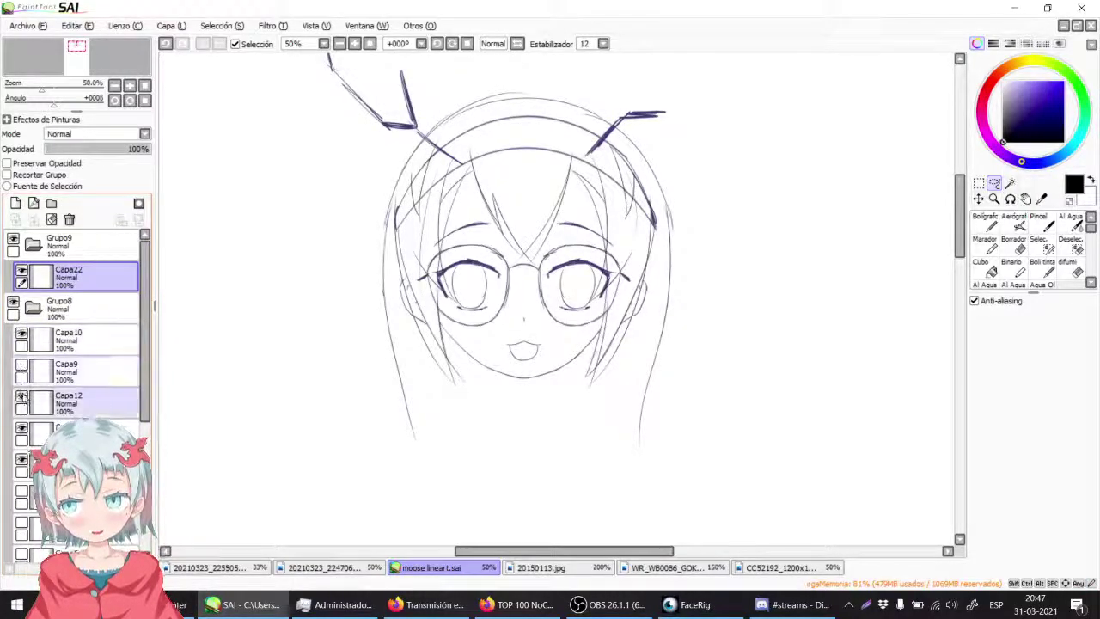
click(22, 396)
click(22, 427)
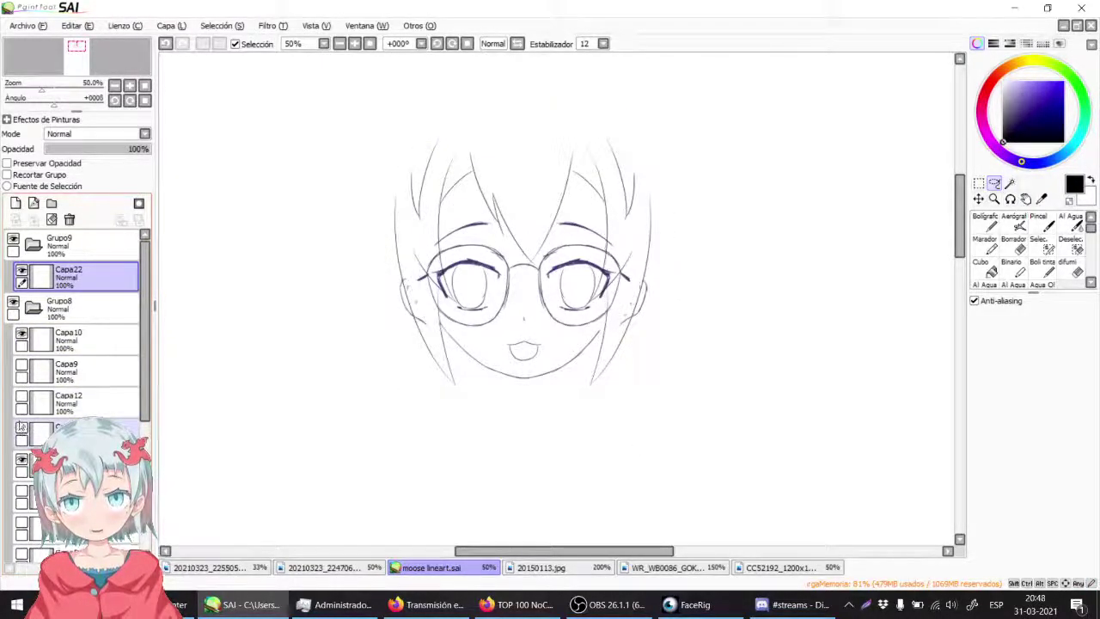
mouse_move(380, 324)
mouse_down()
mouse_move(319, 356)
mouse_move(317, 343)
mouse_up()
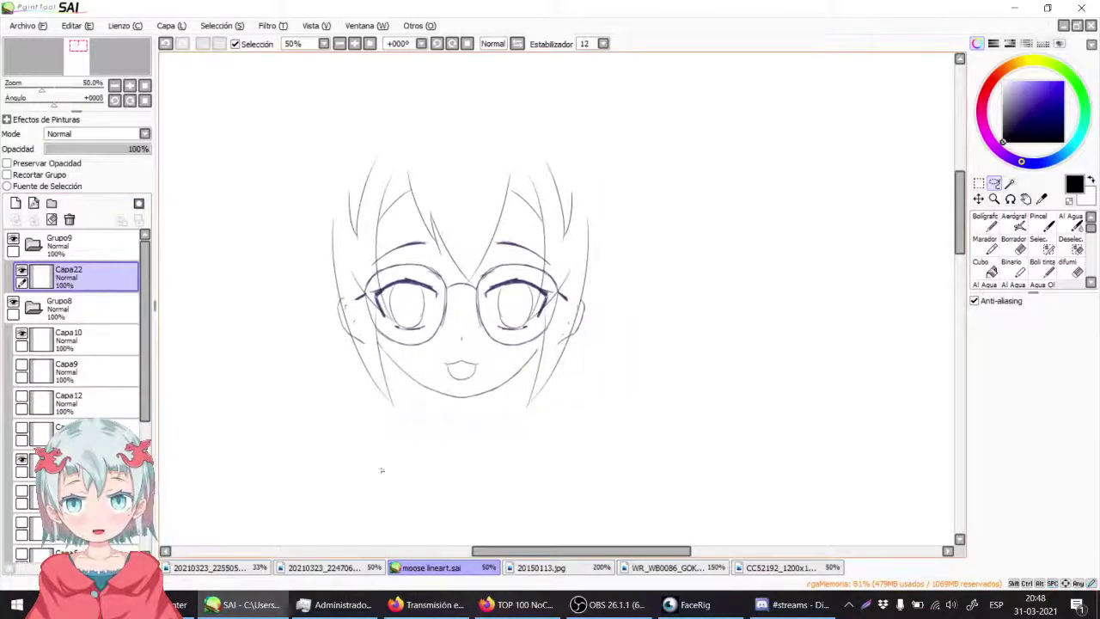
Step: Erase the small pointed strands above the left and right side locks with the size 100 eraser
key(e)
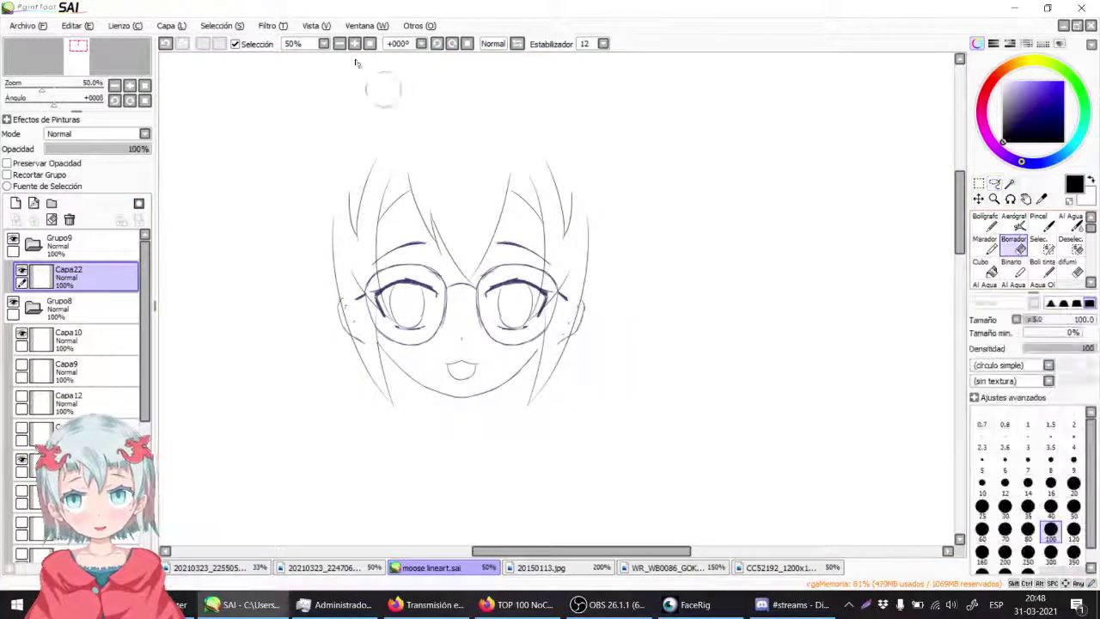
scroll(354, 176, up, 1)
mouse_move(294, 208)
mouse_down()
mouse_move(276, 266)
mouse_move(278, 204)
mouse_up()
drag(314, 129, 338, 119)
mouse_move(588, 177)
mouse_down()
mouse_move(587, 248)
mouse_move(597, 201)
mouse_up()
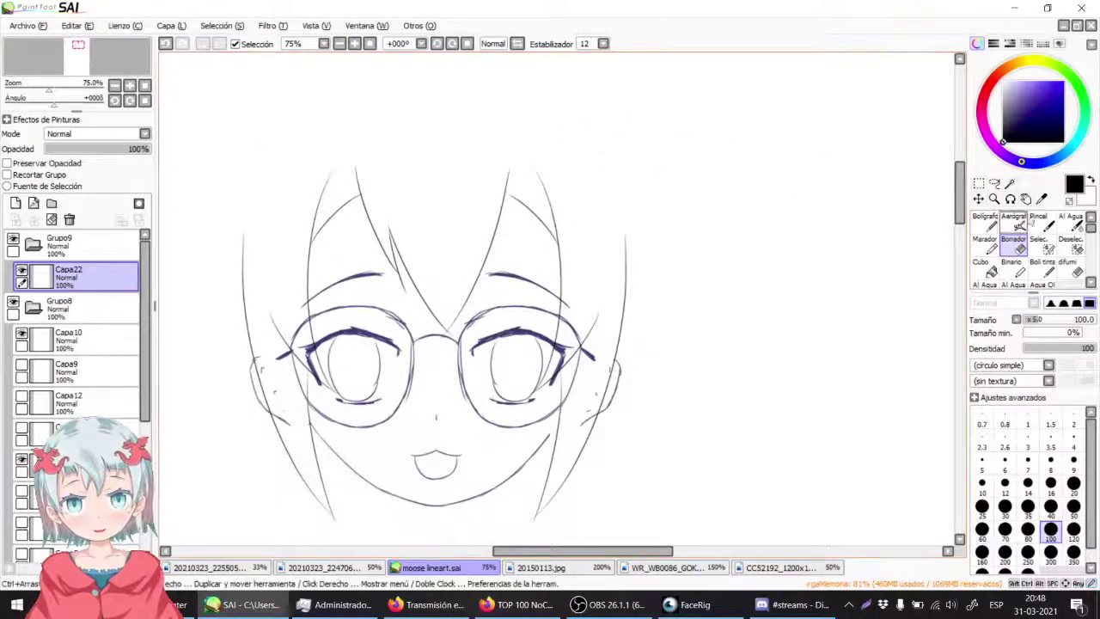
Step: Ink a headband above the fringe with two parallel arcs and a short closing line at its left end
click(1042, 268)
key(space)
mouse_move(423, 241)
mouse_down()
mouse_move(447, 288)
mouse_move(451, 266)
mouse_move(462, 269)
mouse_up()
drag(507, 186, 511, 187)
key(ctrl+z)
drag(356, 231, 610, 222)
drag(411, 148, 617, 178)
key(ctrl+z)
mouse_move(356, 192)
mouse_down()
mouse_move(621, 180)
mouse_move(646, 192)
mouse_move(612, 169)
mouse_up()
key(ctrl+z)
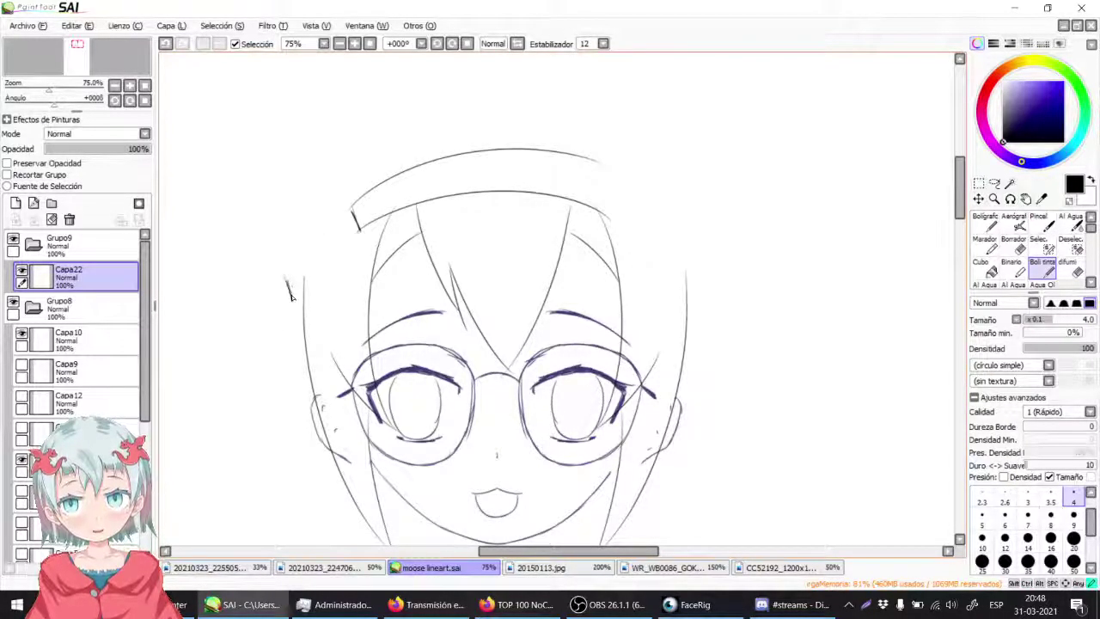
Step: Try to extend the left lock's outer edge upward toward the headband, undoing each stroke
key(ctrl+z)
drag(311, 323, 300, 222)
key(ctrl+z)
drag(306, 363, 297, 213)
key(ctrl+z)
drag(320, 404, 295, 206)
key(ctrl+z)
Step: Try to redraw the left lock's whole outer edge on a canvas rotated 33°, undo the strokes and reset the rotation
drag(320, 261, 457, 110)
drag(457, 110, 404, 224)
drag(310, 498, 425, 110)
key(ctrl+z)
drag(305, 505, 396, 177)
key(ctrl+z)
mouse_move(305, 507)
mouse_down()
mouse_move(332, 271)
mouse_move(418, 152)
mouse_up()
key(ctrl+z)
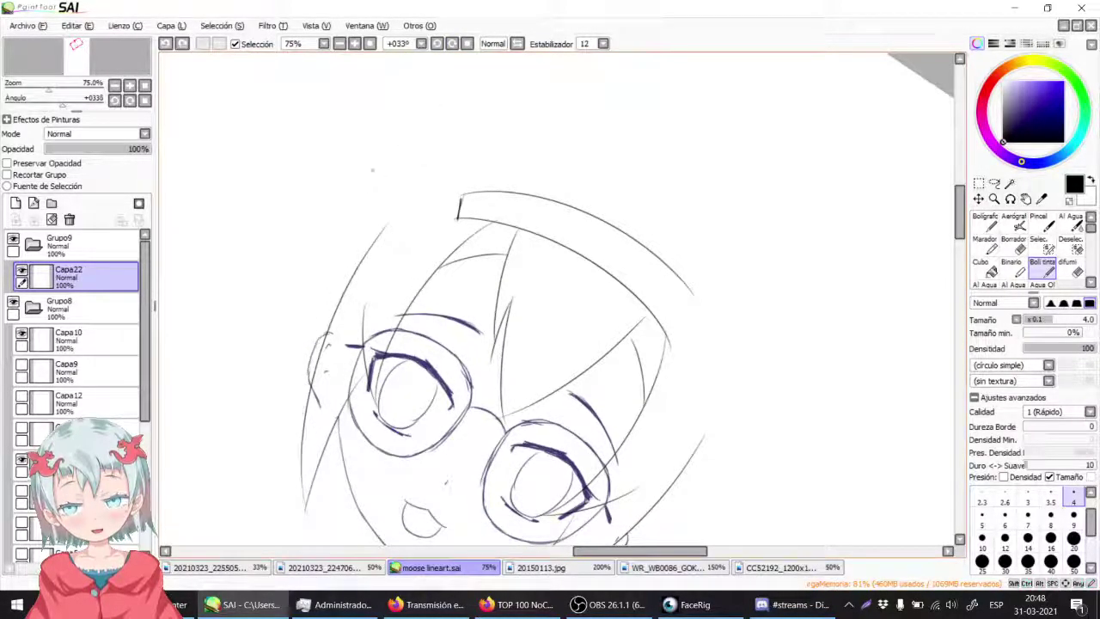
click(466, 43)
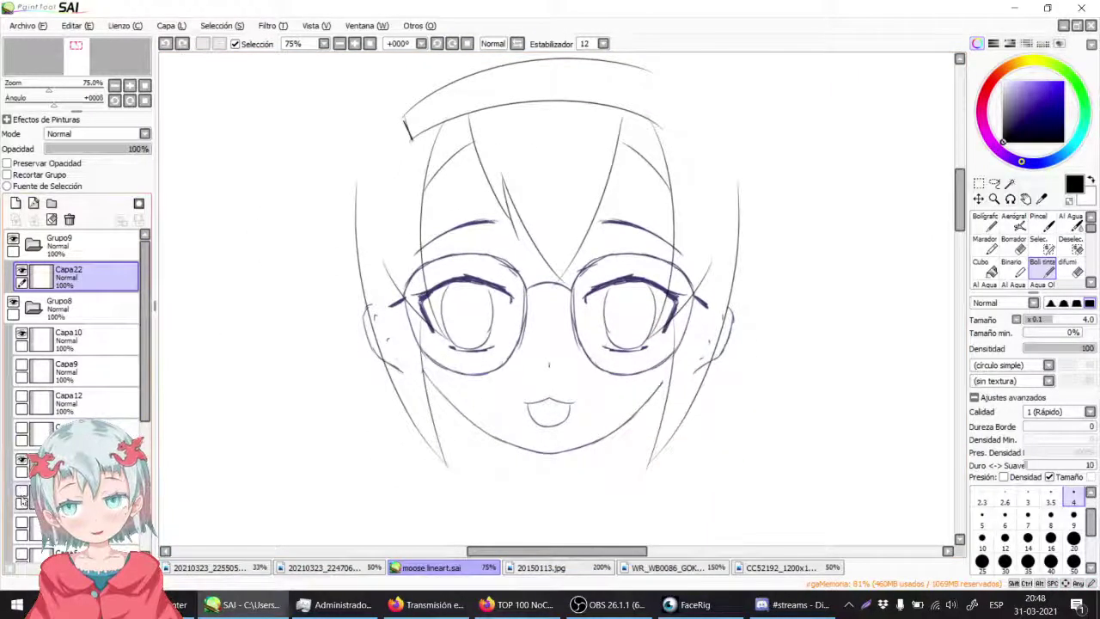
Step: Show the old hair layer as a guide and try to ink the outer left hair contour over it
click(22, 428)
click(23, 429)
click(22, 429)
mouse_move(336, 239)
mouse_down()
mouse_move(318, 278)
mouse_move(287, 275)
mouse_up()
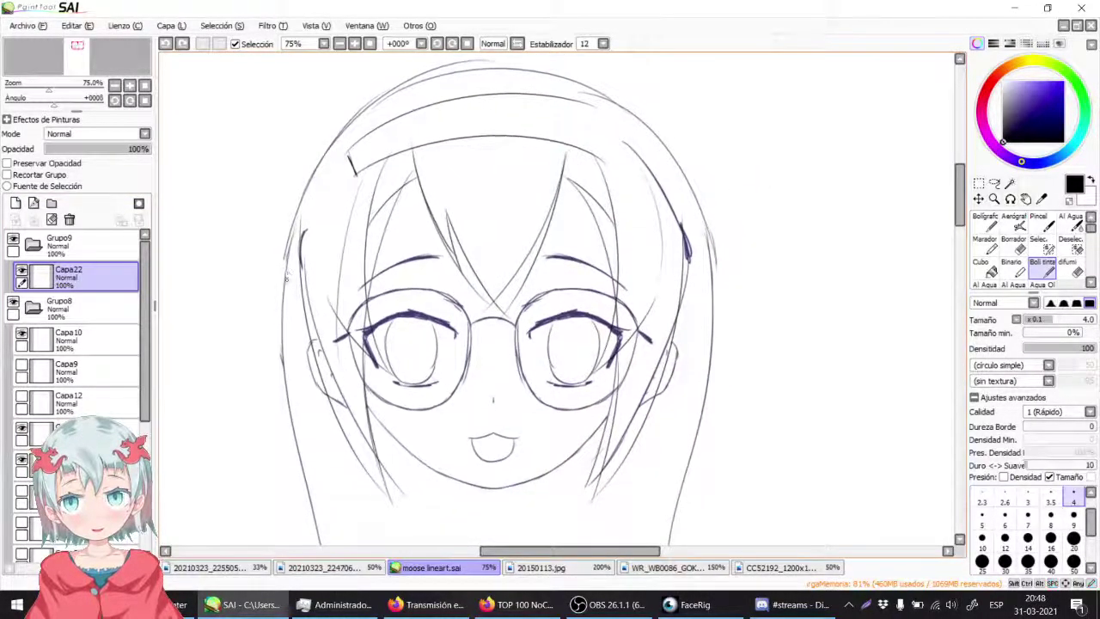
drag(289, 196, 267, 447)
key(ctrl+z)
mouse_move(329, 141)
mouse_down()
mouse_move(298, 217)
mouse_move(295, 265)
mouse_up()
key(ctrl+z)
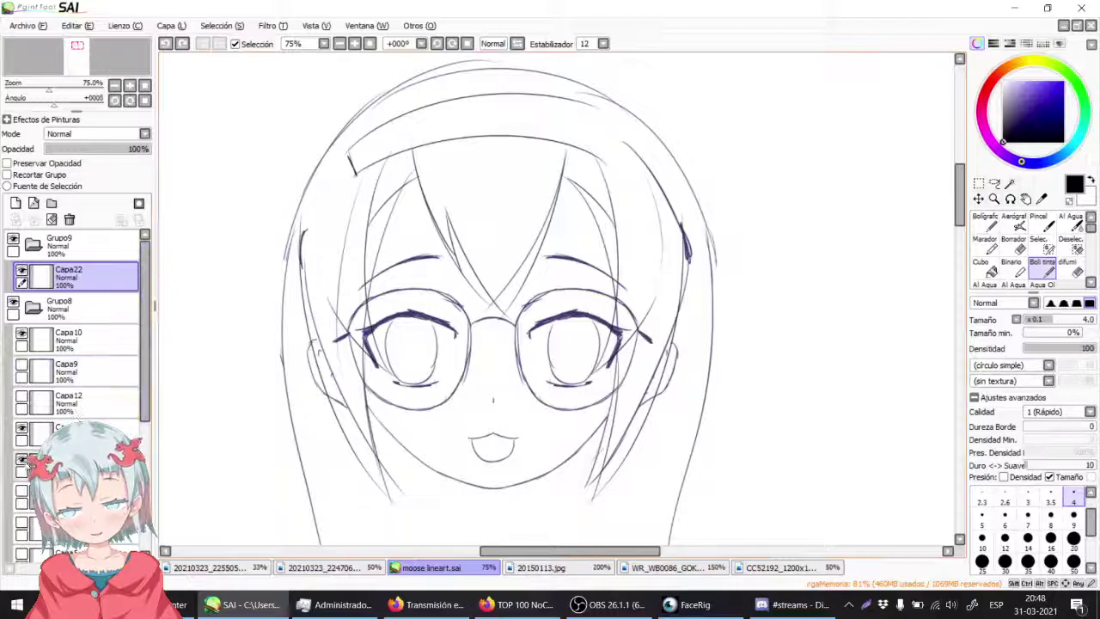
Step: Toggle the face layer off and on to check the hair, and hide the old hair guide layer
click(81, 464)
click(23, 459)
click(81, 277)
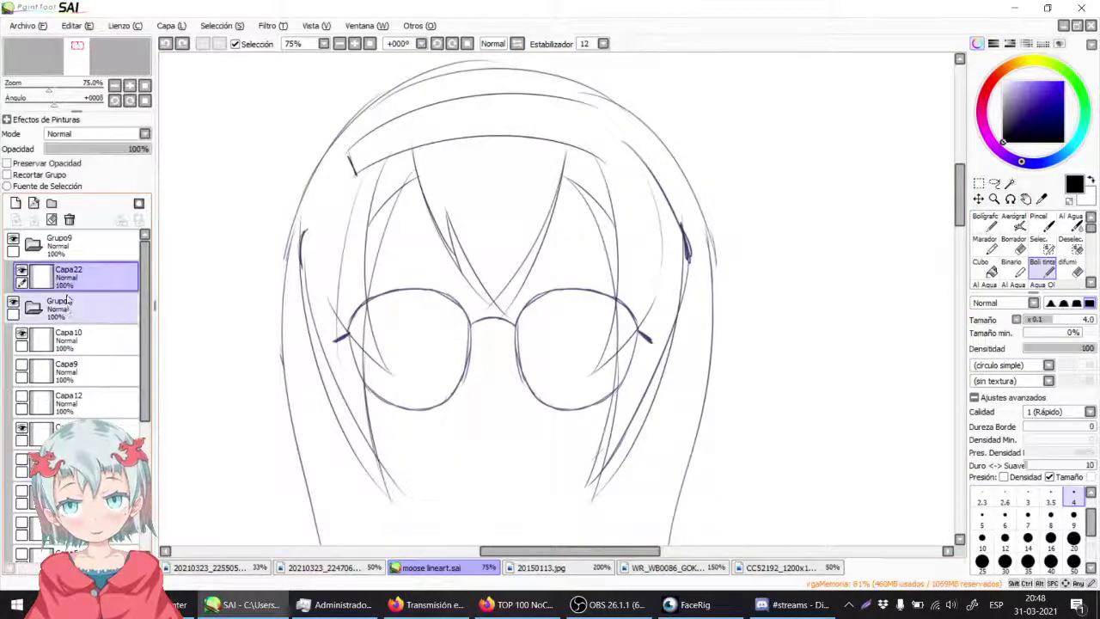
click(22, 458)
click(22, 431)
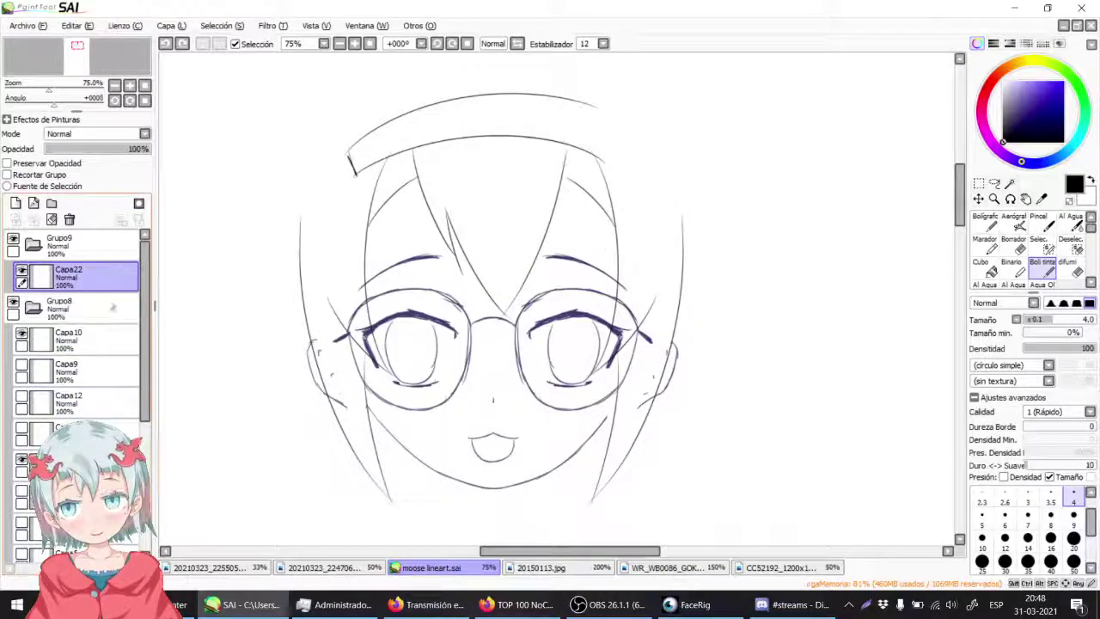
Step: Try to redraw the left lock's outer edge on Capa22, undoing each stroke
drag(393, 498, 277, 232)
key(ctrl+z)
drag(389, 488, 297, 187)
key(ctrl+z)
drag(289, 244, 295, 165)
key(ctrl+z)
Step: Ink a wider left lock on a new layer, with a long outer edge and an inner edge meeting at the lower tip
click(15, 204)
drag(388, 489, 287, 230)
key(ctrl+z)
drag(390, 485, 314, 195)
key(ctrl+z)
drag(396, 494, 311, 232)
key(ctrl+z)
drag(396, 487, 302, 220)
key(ctrl+z)
drag(391, 492, 292, 177)
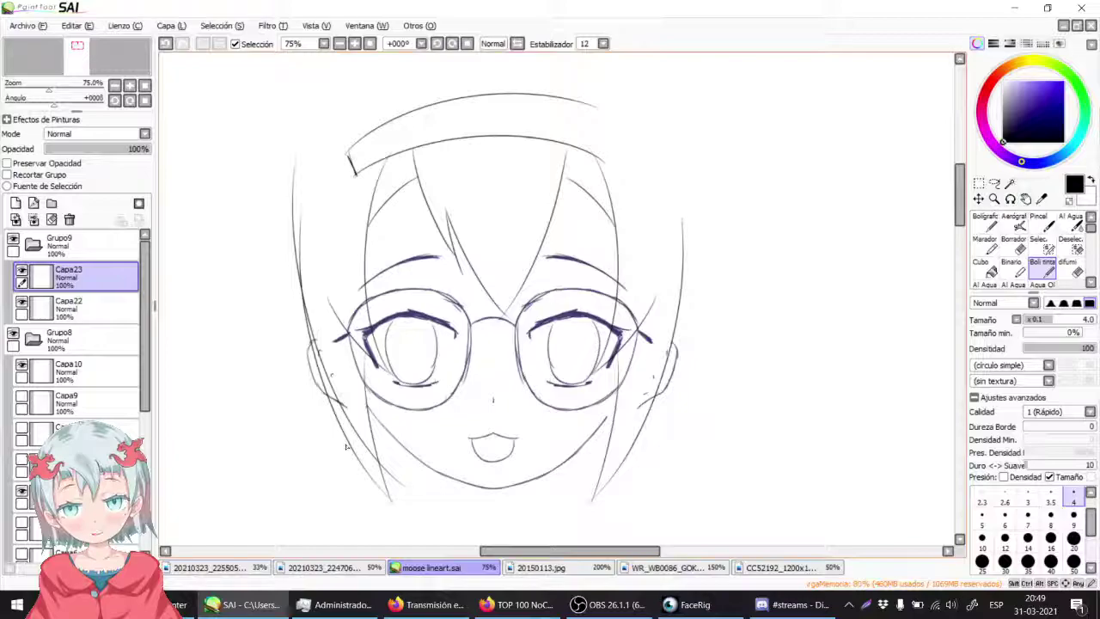
key(ctrl+z)
mouse_move(358, 349)
mouse_down()
mouse_move(409, 469)
mouse_move(359, 320)
mouse_up()
key(ctrl+z)
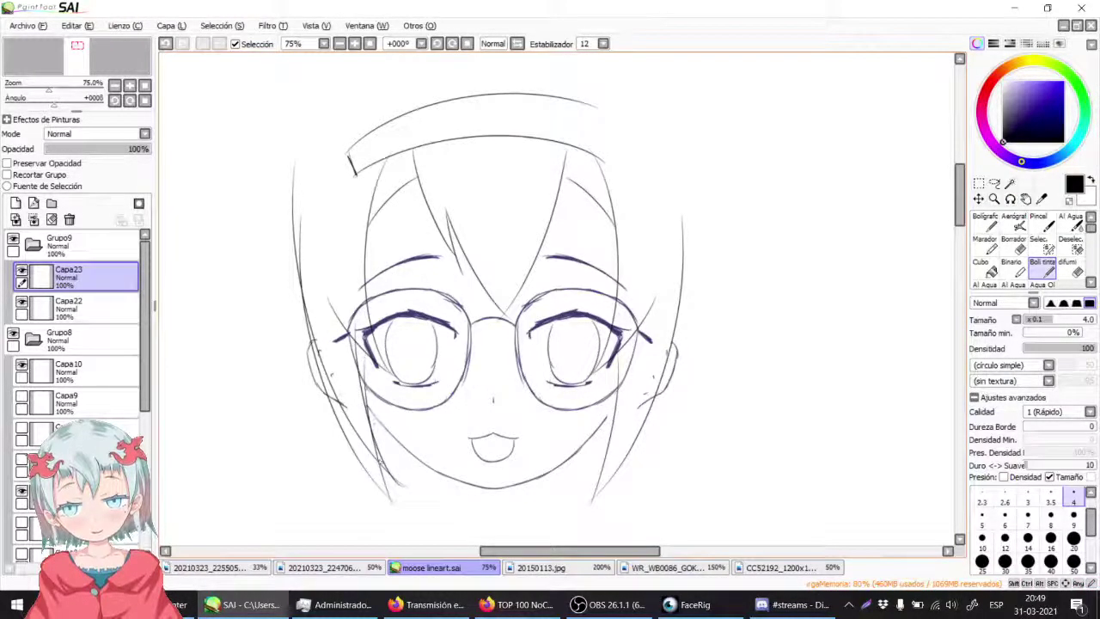
drag(478, 393, 491, 300)
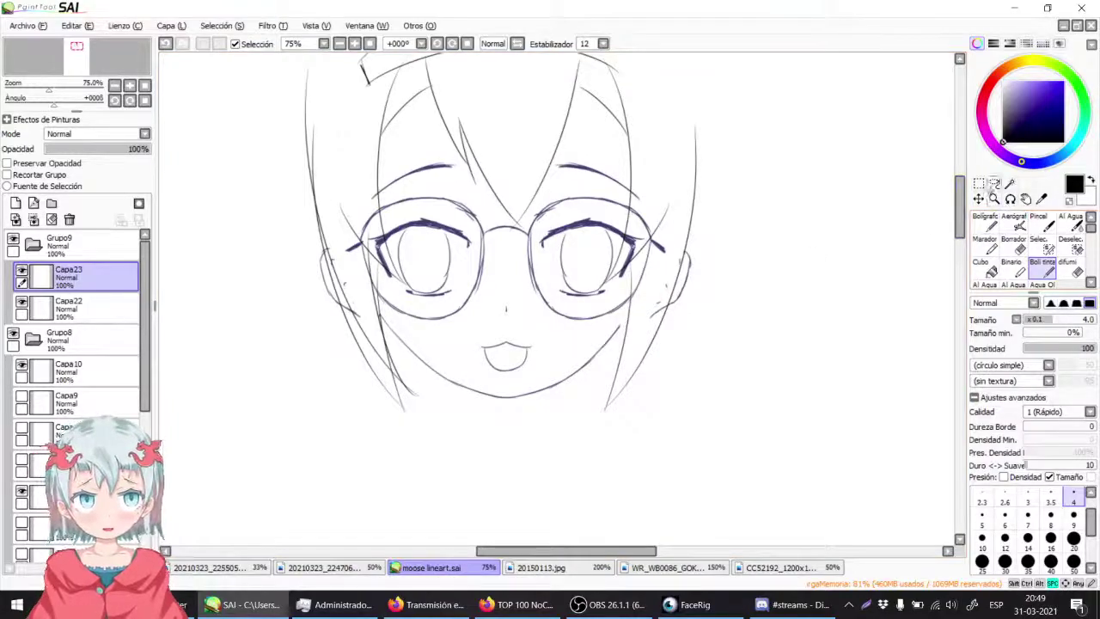
Step: Erase the original left side lock's outer edge and lower tip on Capa22, beneath the redrawn lock
click(1013, 245)
click(102, 312)
mouse_move(303, 118)
mouse_down()
mouse_move(317, 241)
mouse_move(397, 402)
mouse_up()
drag(352, 261, 405, 387)
mouse_move(369, 296)
mouse_down()
mouse_move(429, 418)
mouse_move(362, 280)
mouse_move(408, 343)
mouse_move(381, 337)
mouse_up()
Step: Undo back to the original left lock to compare it, and redo the redrawn lock and the erasing
key(ctrl+z)
key(ctrl+z)
key(ctrl+z)
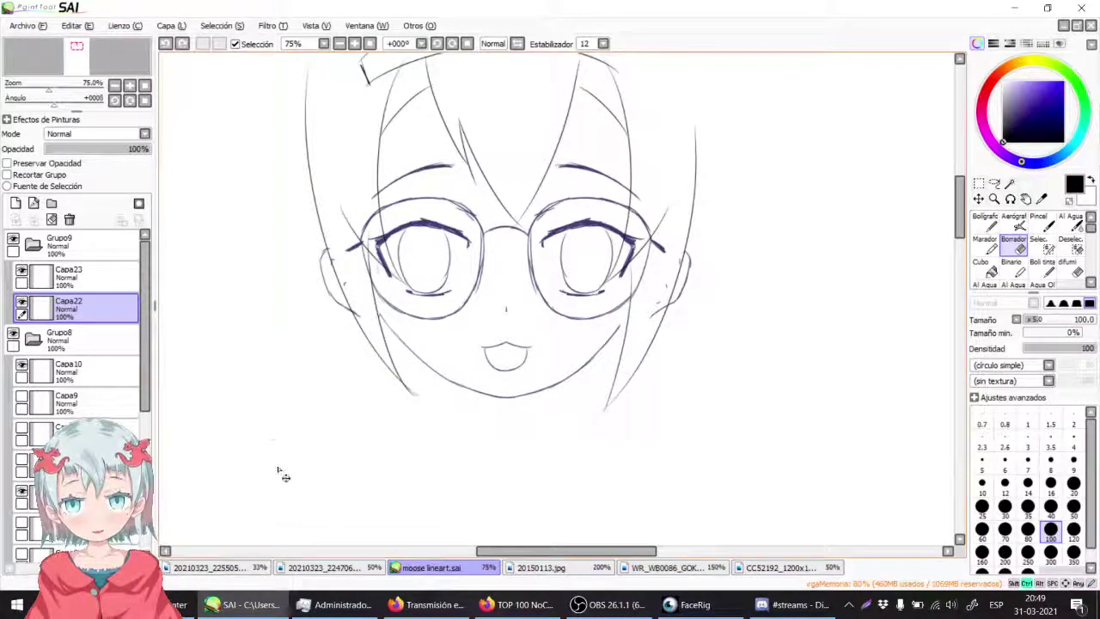
key(ctrl+z)
key(ctrl+z)
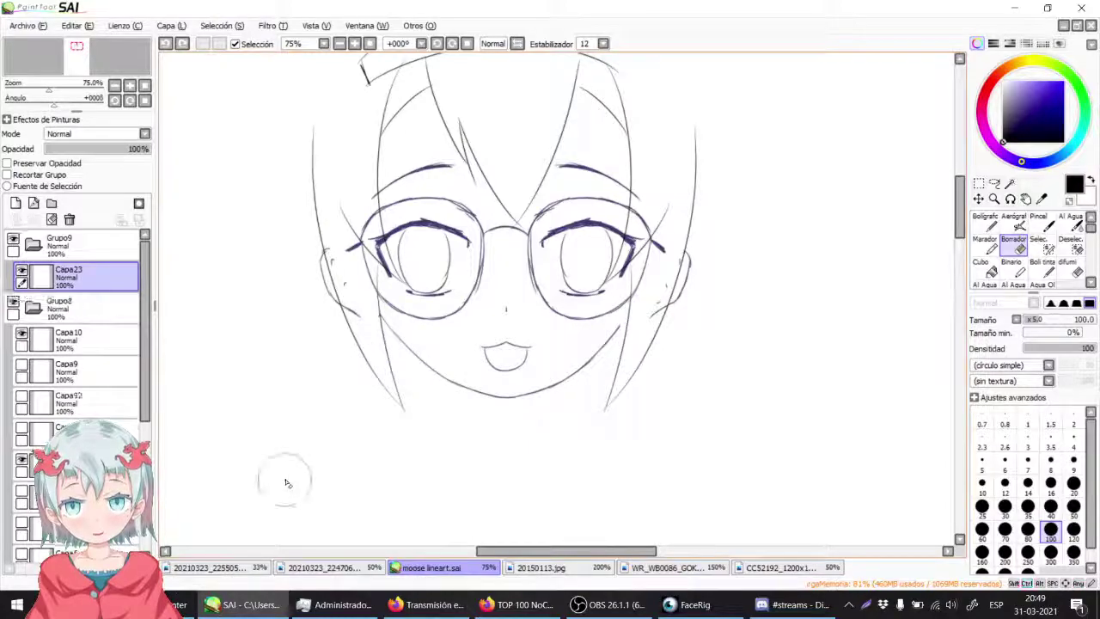
key(ctrl+y)
key(ctrl+y)
key(ctrl+y)
key(ctrl+y)
key(ctrl+y)
key(ctrl+y)
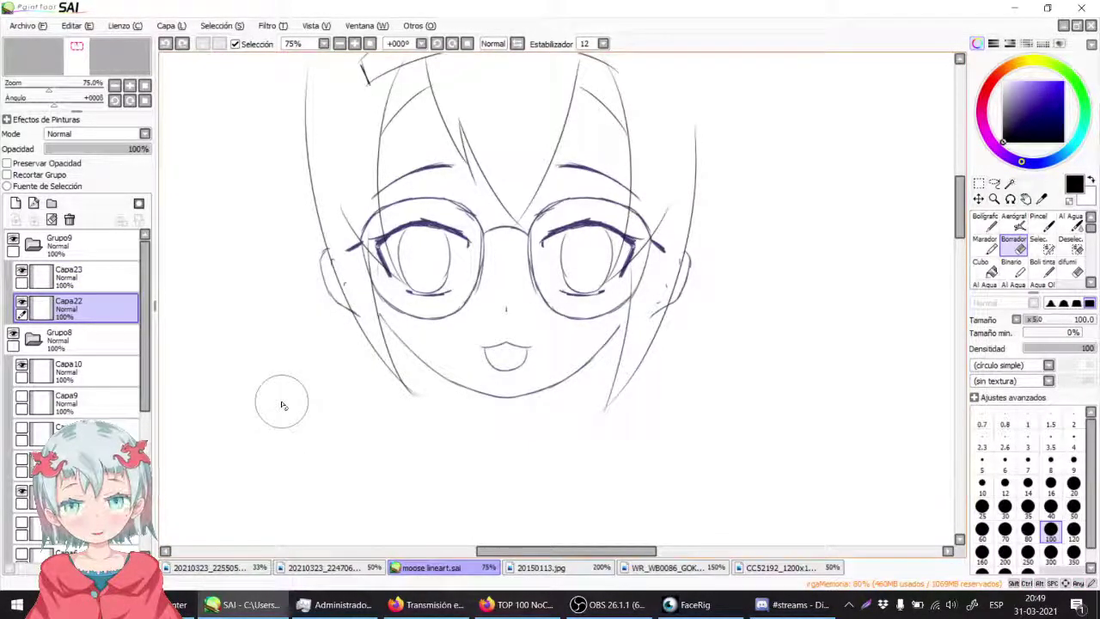
Step: Try short ink strokes for a small strand on the left lock beside the cheek, and undo them
drag(379, 165, 369, 215)
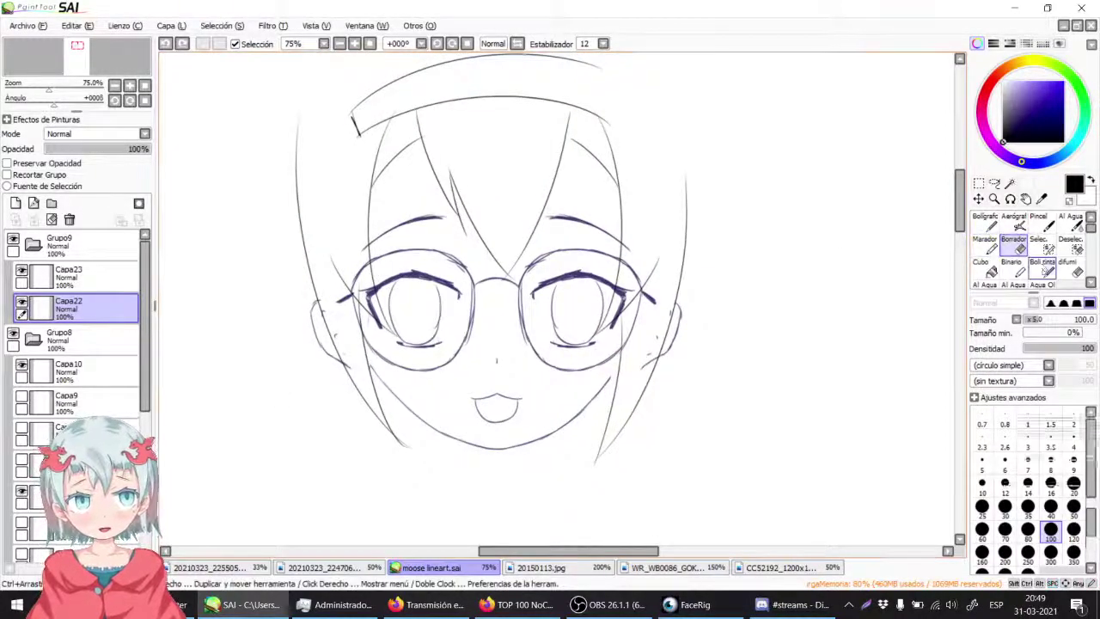
key(n)
key(ctrl+z)
drag(356, 343, 375, 370)
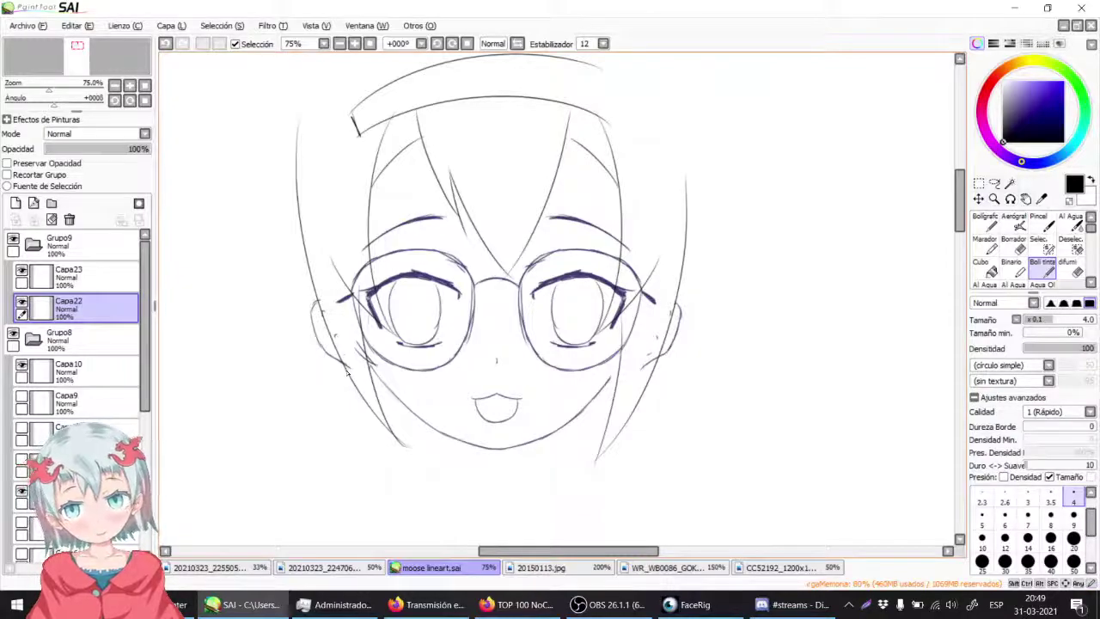
key(ctrl+z)
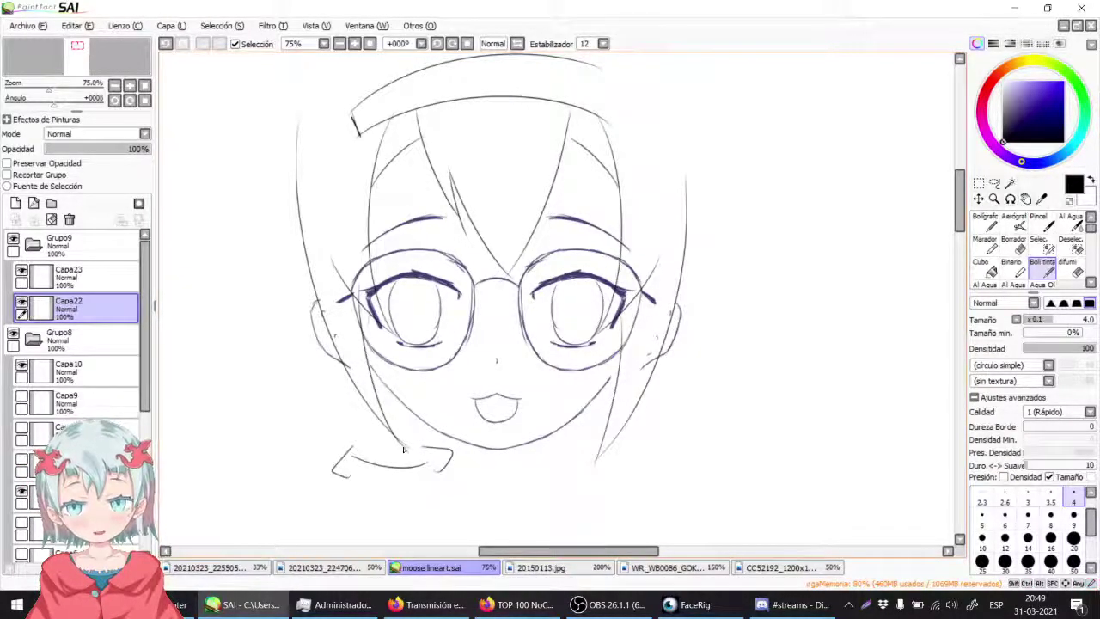
key(ctrl+z)
key(ctrl+z)
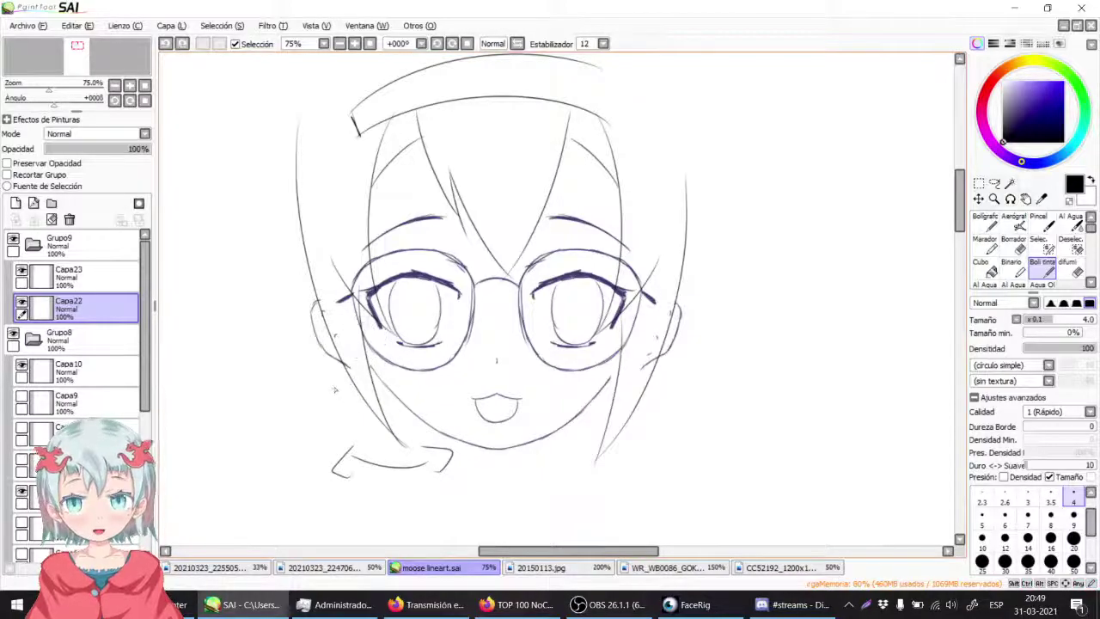
Step: Undo the scribbled ink strokes below the left lock's tip and the chin
key(ctrl+z)
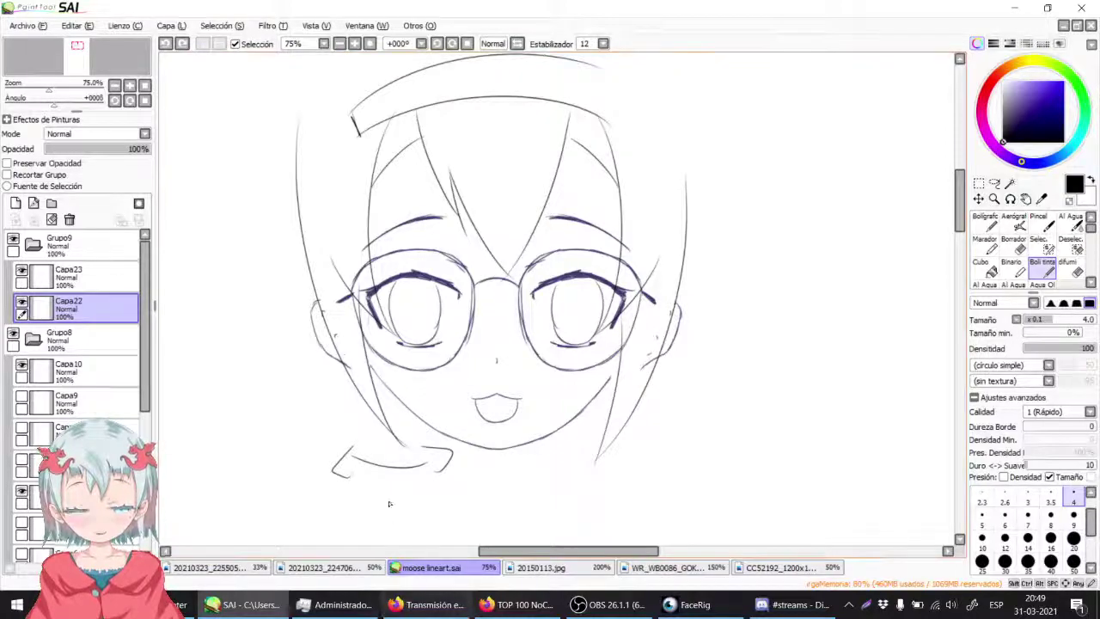
key(ctrl+z)
key(ctrl+z)
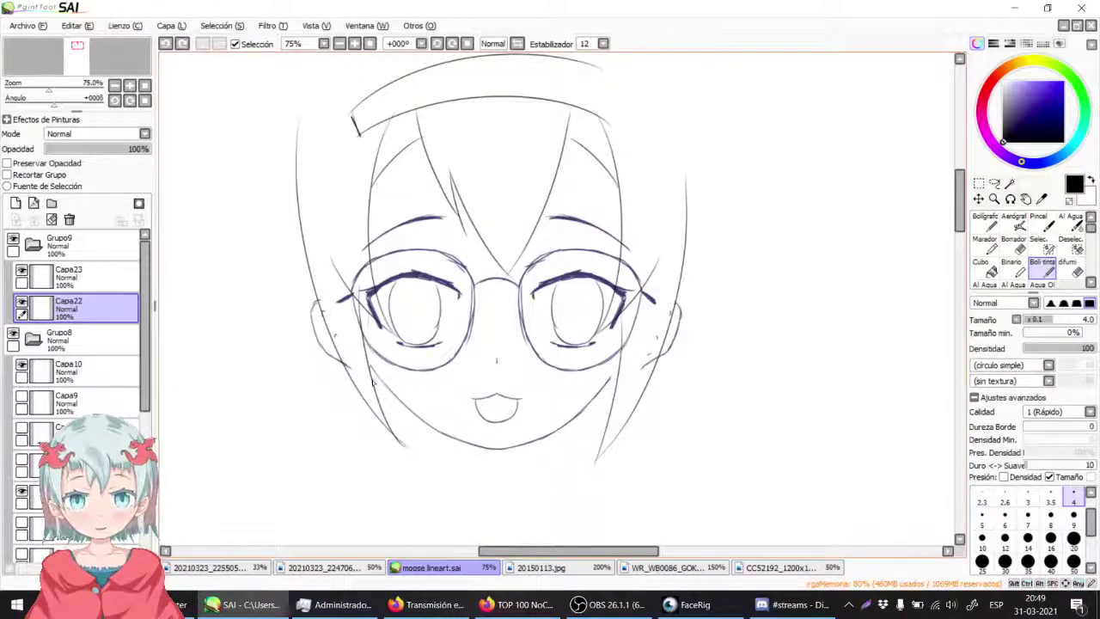
Step: Try to transform a lassoed area around the left lock's outer edge on Capa22, undo it and clear the selection
drag(385, 294, 371, 334)
mouse_move(372, 453)
mouse_down()
mouse_move(363, 436)
mouse_move(384, 414)
mouse_up()
click(994, 184)
mouse_move(301, 110)
mouse_down()
mouse_move(272, 219)
mouse_move(314, 453)
mouse_move(384, 511)
mouse_up()
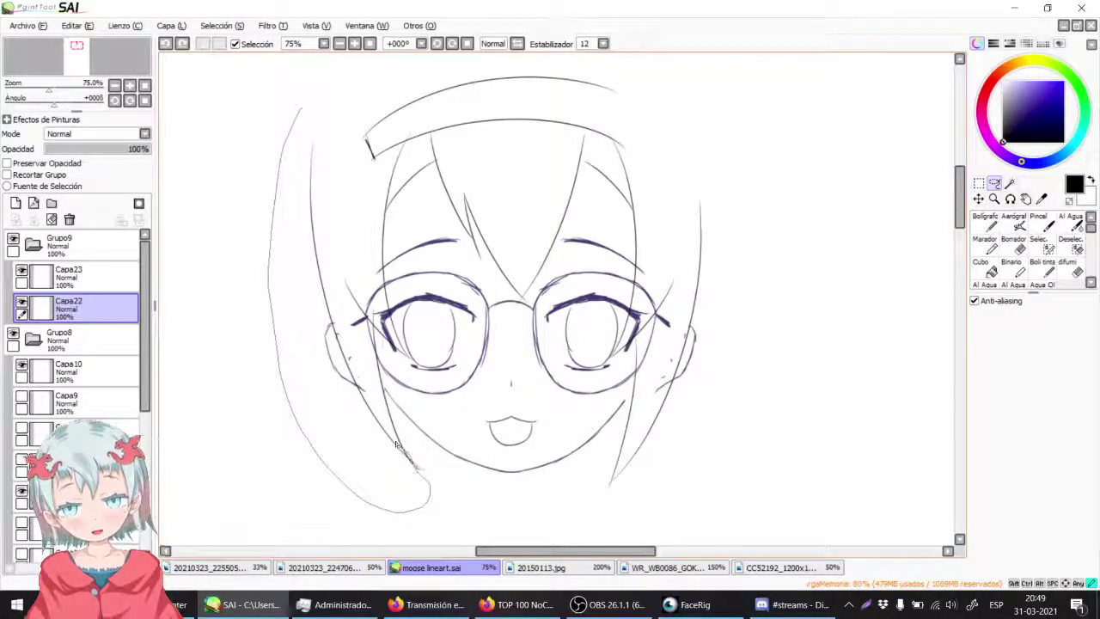
mouse_move(351, 357)
mouse_down()
mouse_move(318, 232)
mouse_move(314, 111)
mouse_up()
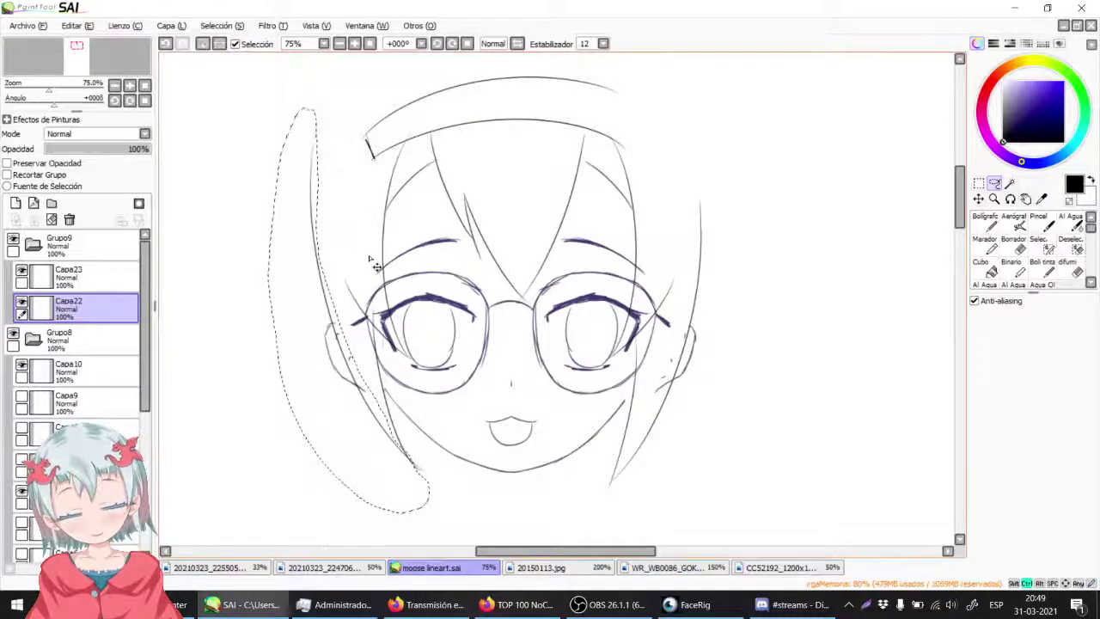
key(ctrl+t)
key(Return)
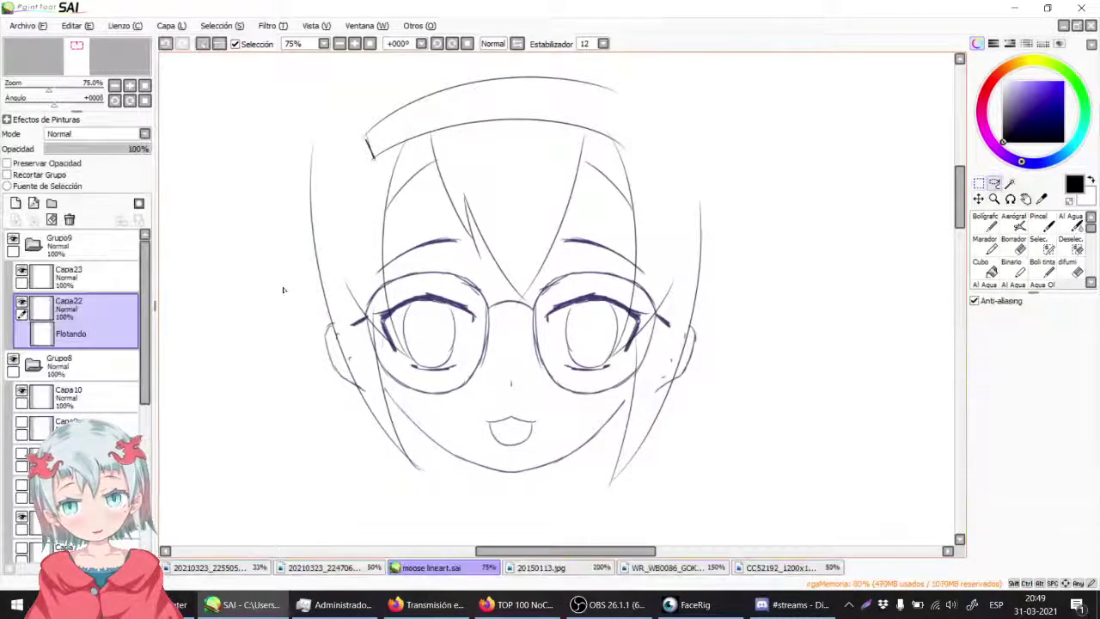
key(ctrl+z)
click(23, 300)
click(24, 301)
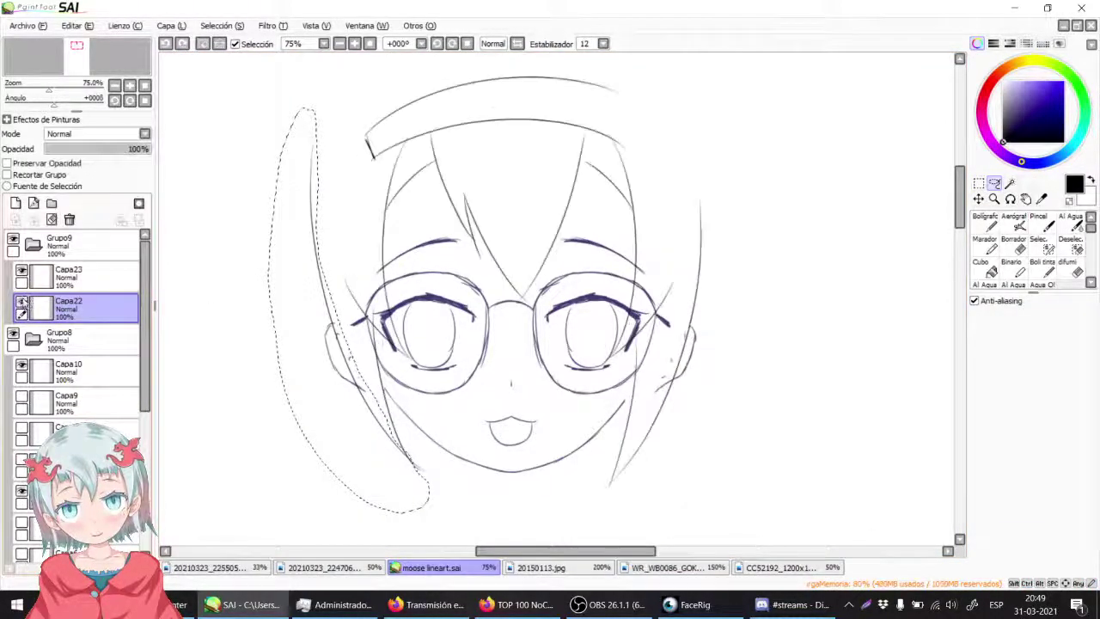
key(ctrl+d)
Step: Try merging Capa23 down into Capa22 and selecting the left lock's outer edge, and undo both
click(62, 276)
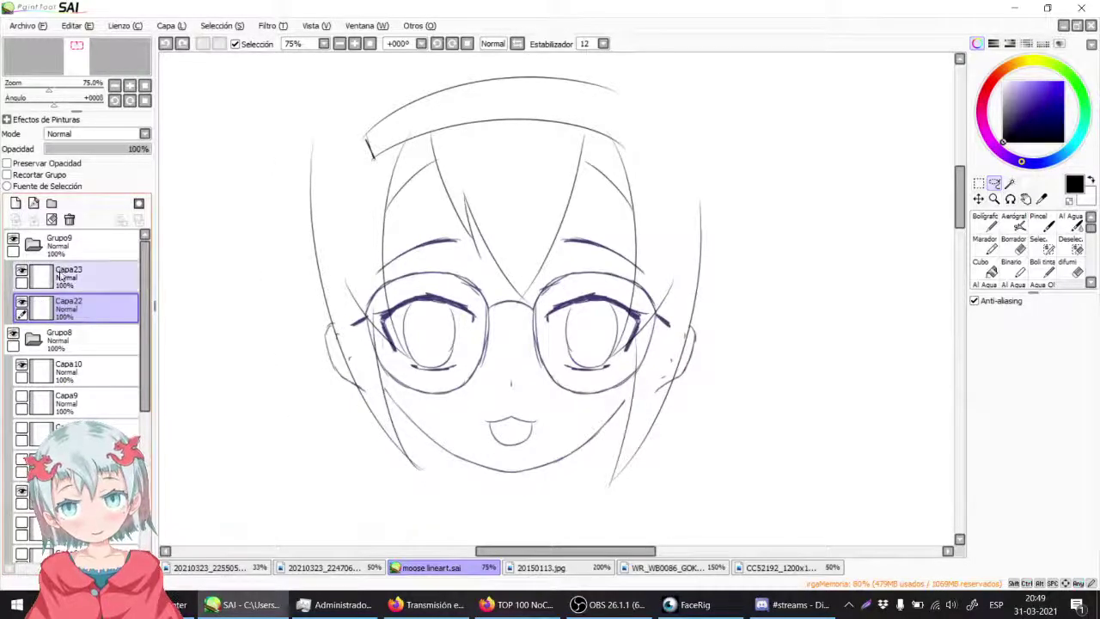
click(34, 221)
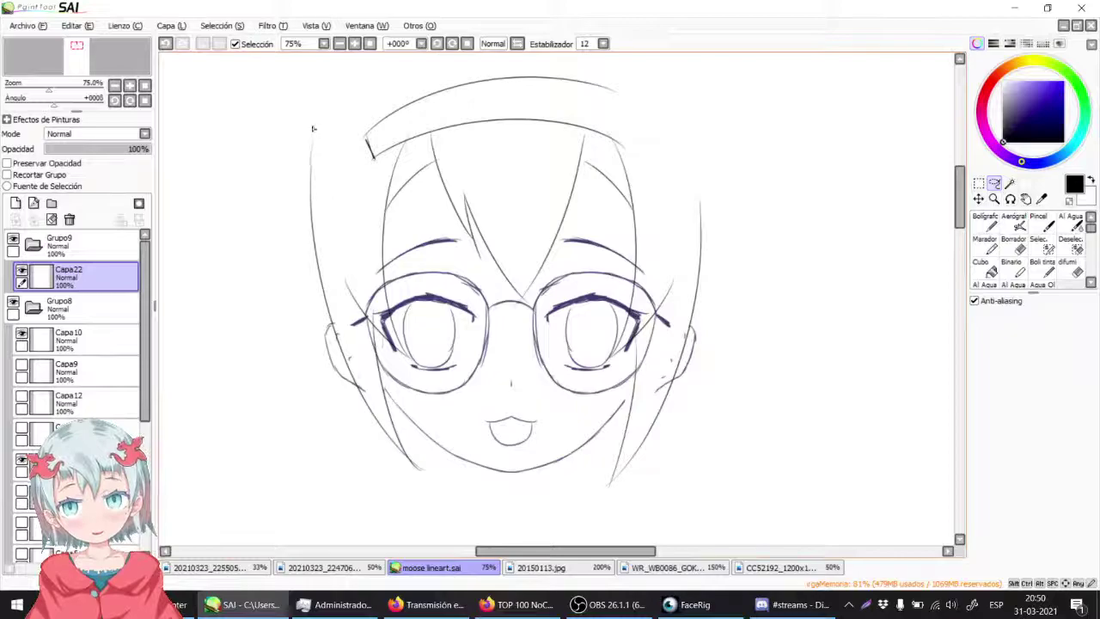
drag(271, 286, 296, 362)
key(ctrl+z)
key(ctrl+z)
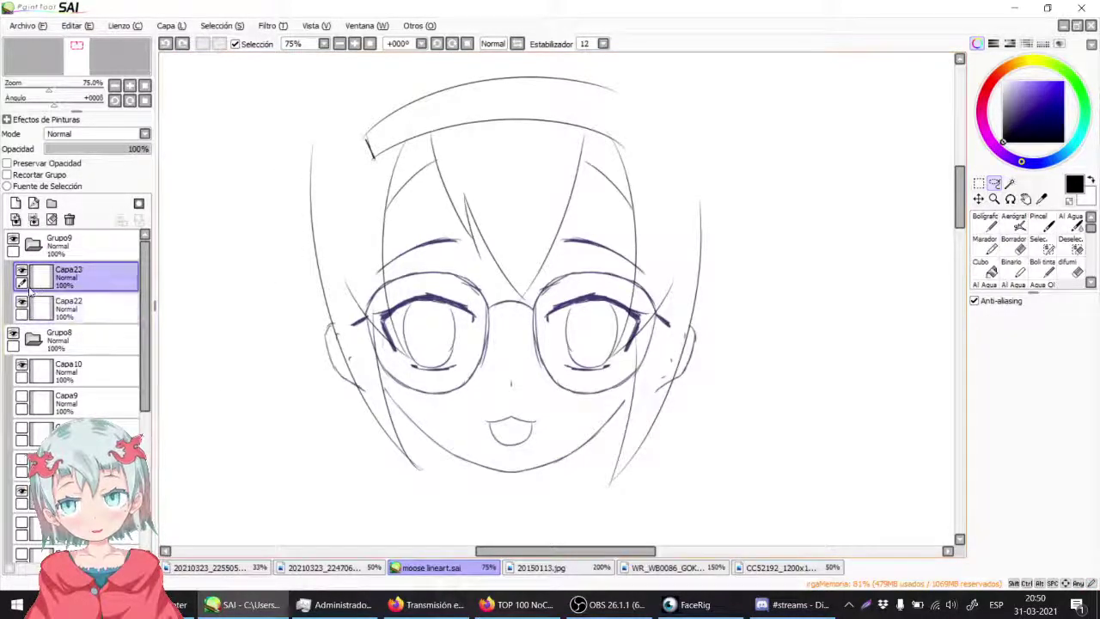
Step: Toggle the visibility of Capa22 and Capa23 to check which hair lines each layer holds
click(21, 301)
click(21, 302)
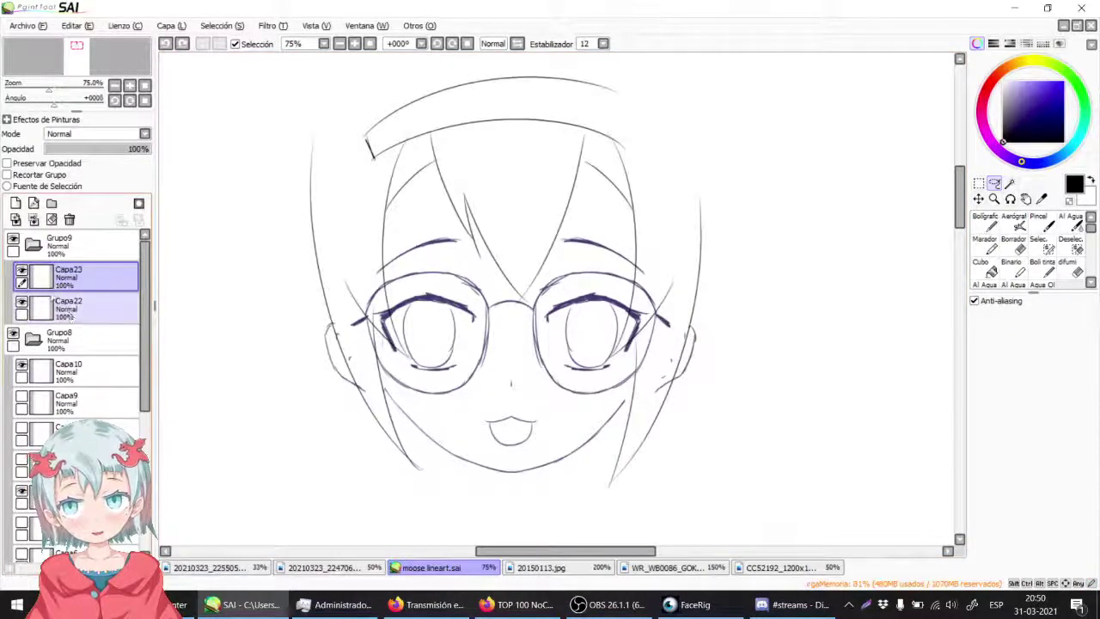
click(21, 273)
click(21, 272)
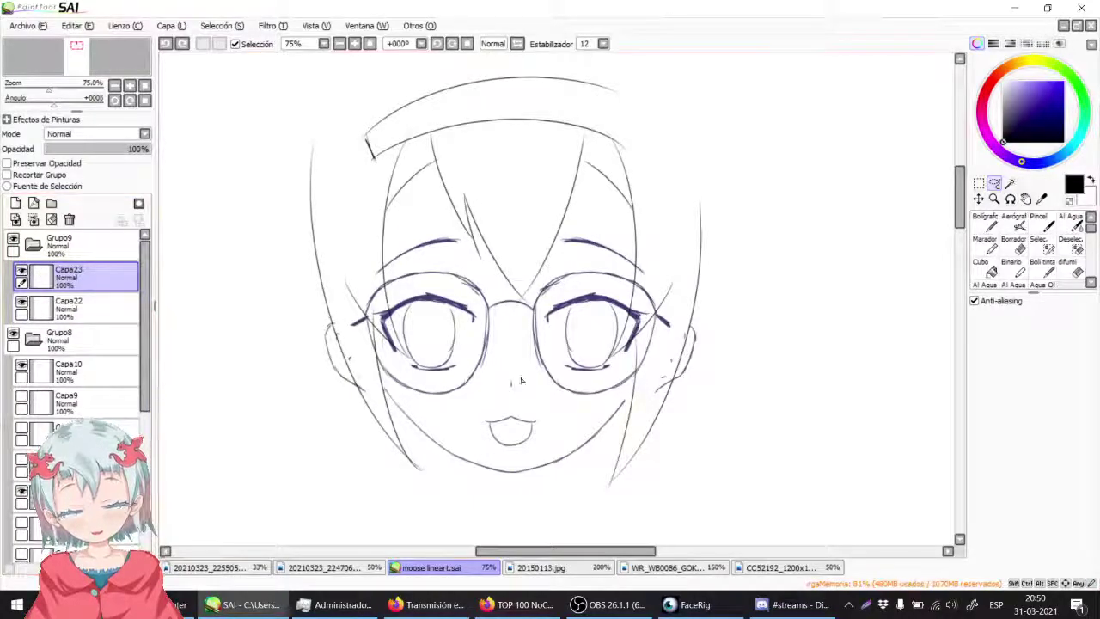
Step: Select the left lock's outer edge on Capa23 and distort it so its upper end leans in toward the head
mouse_move(256, 181)
mouse_down()
mouse_move(305, 430)
mouse_move(413, 459)
mouse_up()
key(ctrl+z)
drag(249, 75, 425, 468)
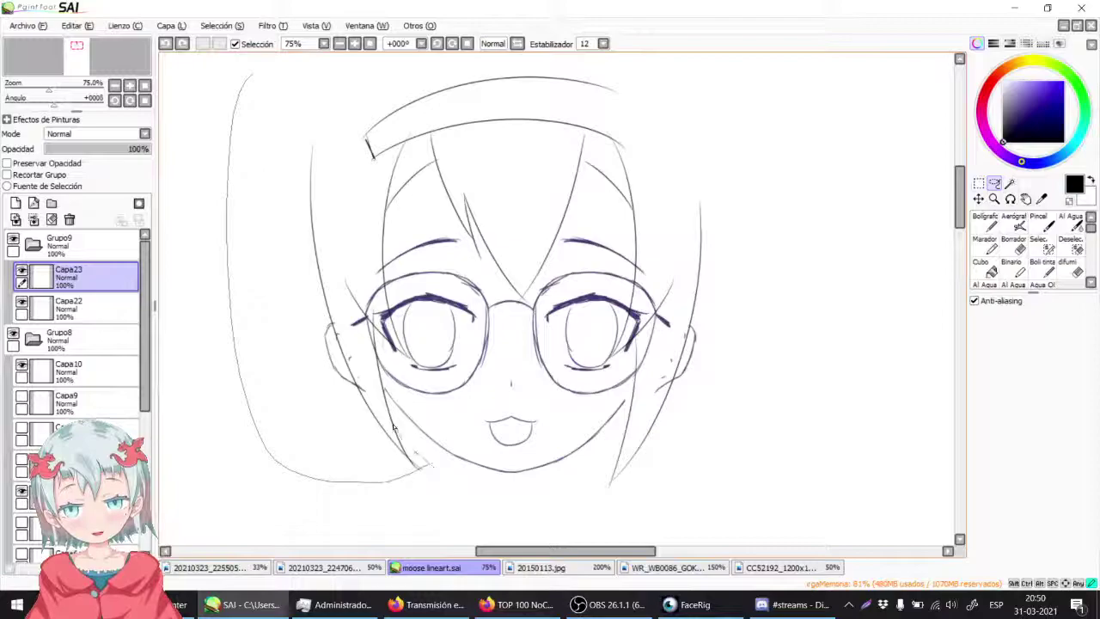
drag(295, 91, 343, 201)
key(ctrl+t)
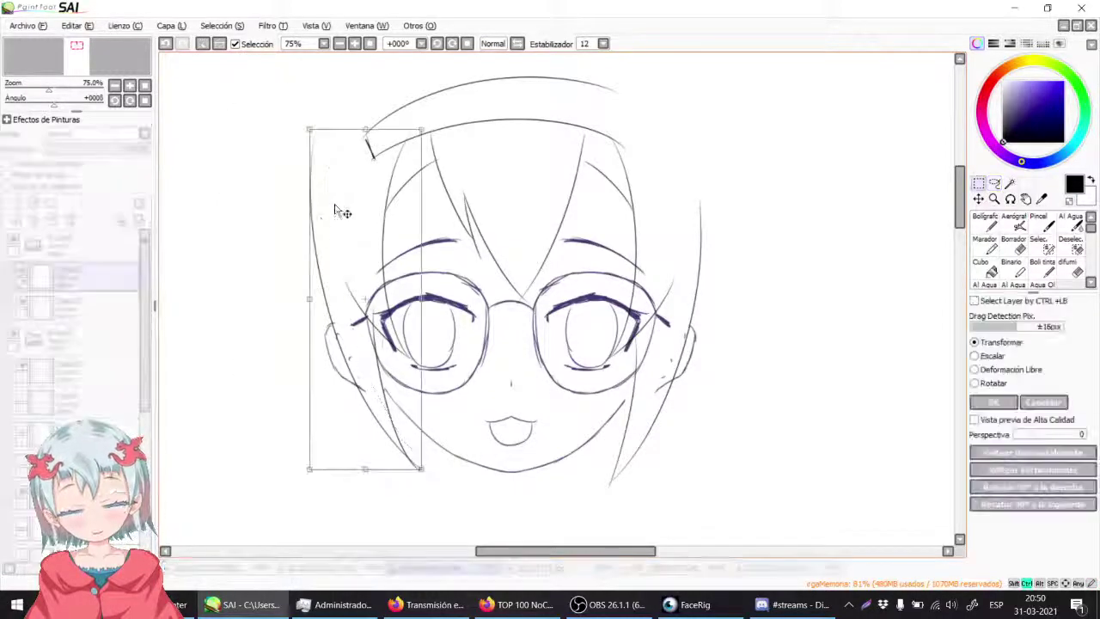
drag(308, 301, 300, 301)
drag(300, 133, 320, 133)
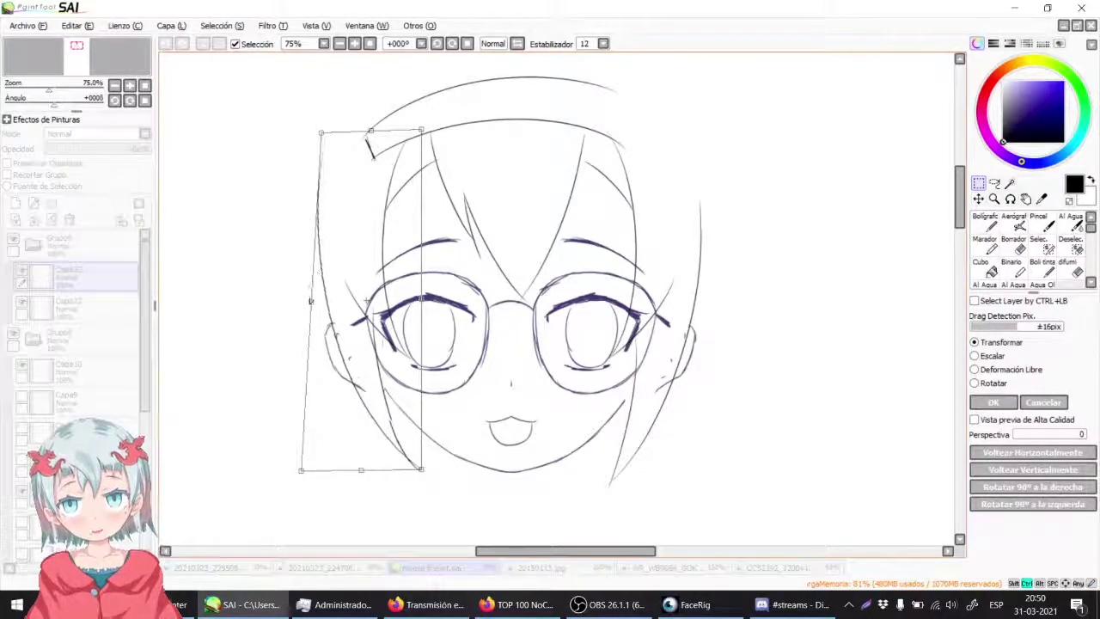
drag(310, 299, 306, 300)
mouse_move(317, 135)
mouse_down()
mouse_move(331, 134)
mouse_move(323, 138)
mouse_up()
key(Return)
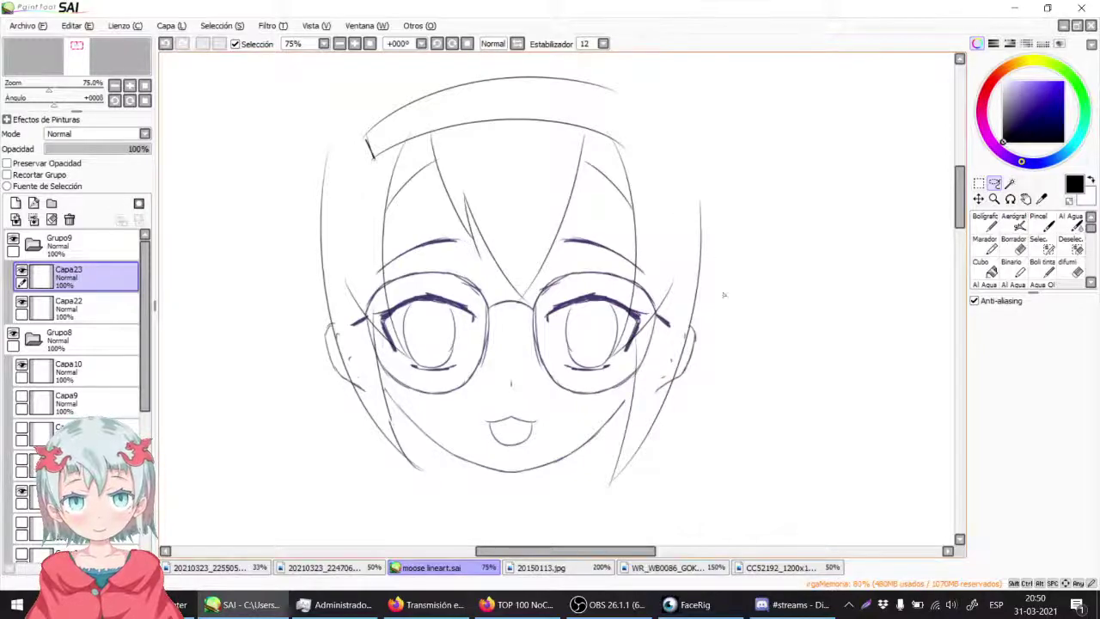
Step: Select the right lock's outer edge on Capa22 and distort its upper end higher and inward, then clear the selection
click(105, 310)
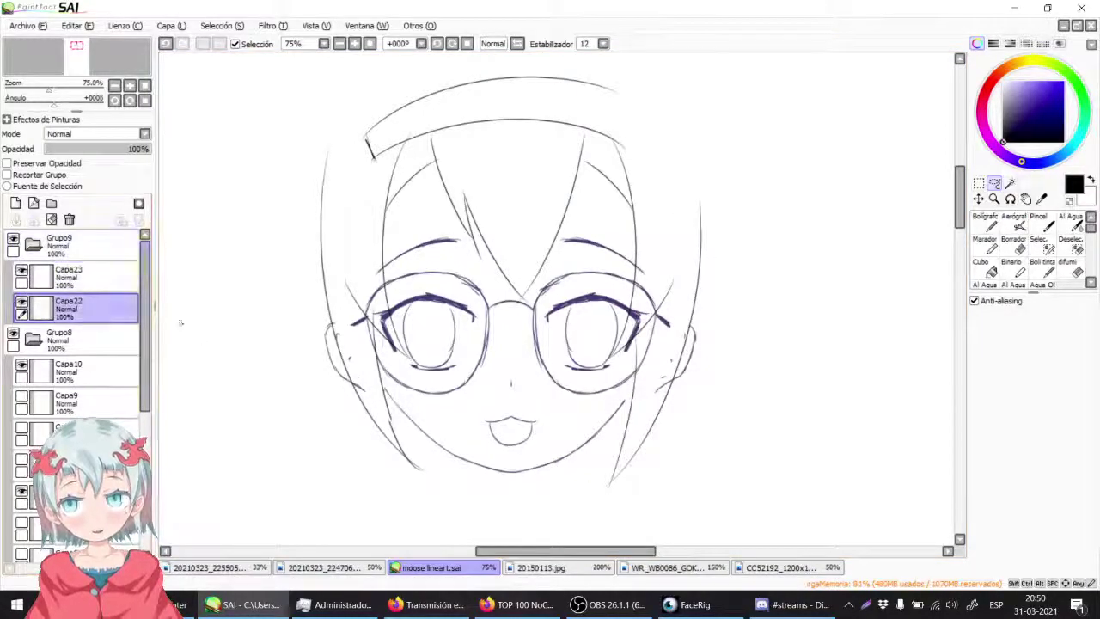
drag(606, 506, 610, 495)
key(ctrl+z)
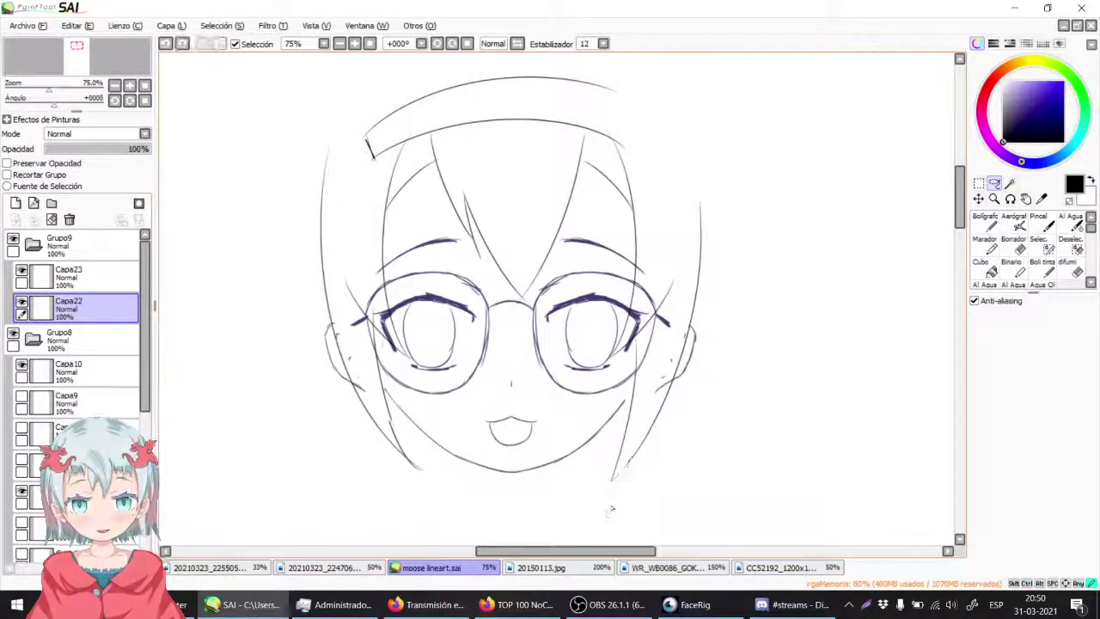
mouse_move(683, 301)
mouse_down()
mouse_move(744, 154)
mouse_move(625, 415)
mouse_up()
key(ctrl+t)
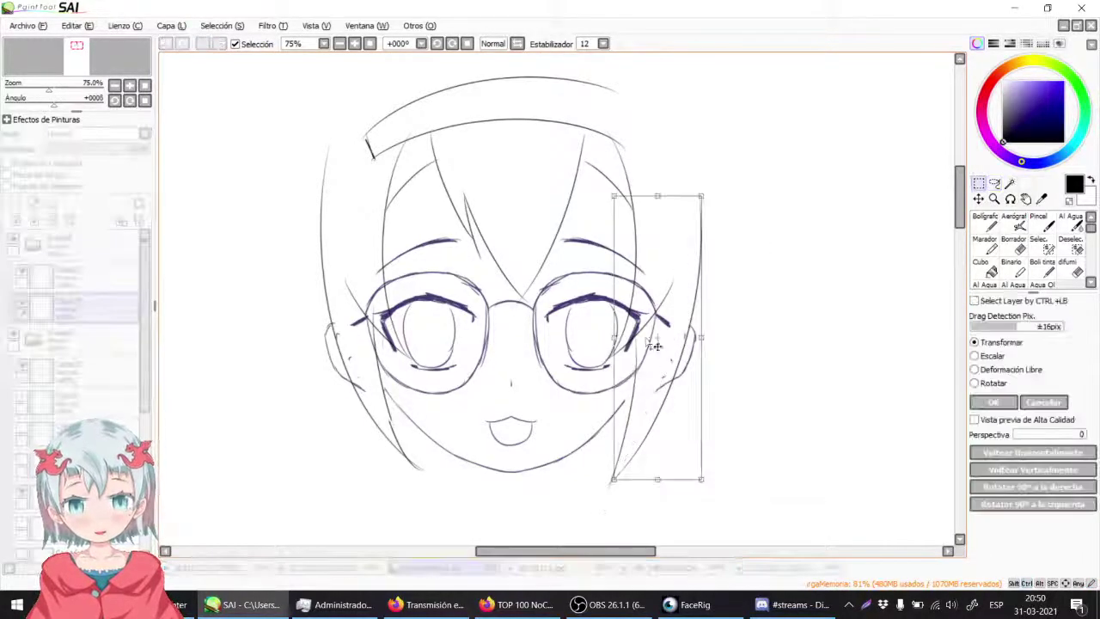
drag(704, 198, 703, 165)
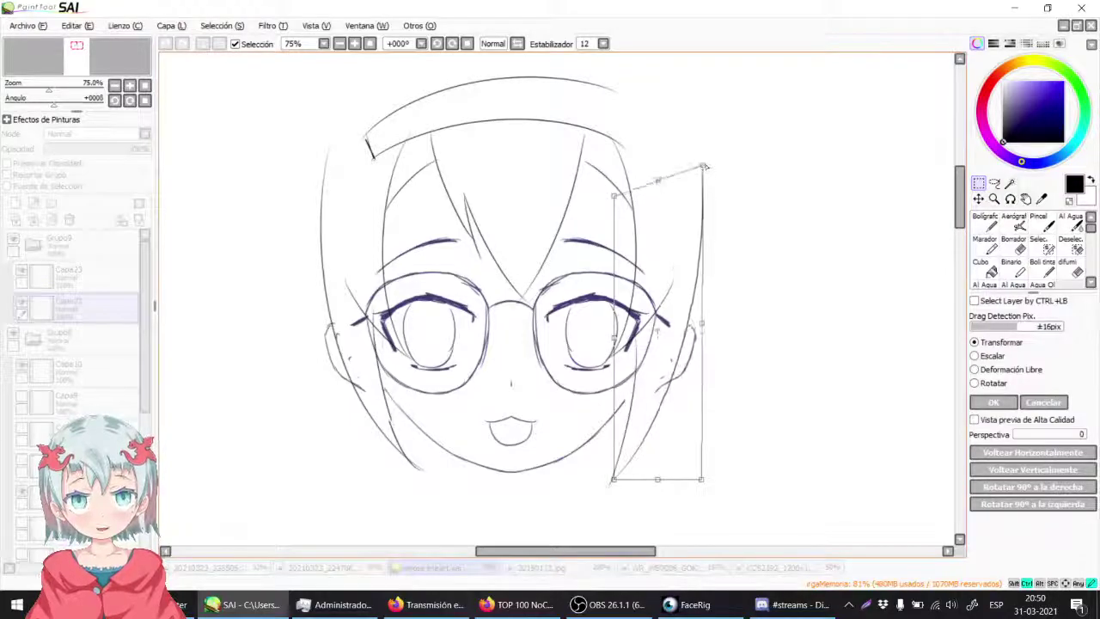
drag(701, 322, 708, 318)
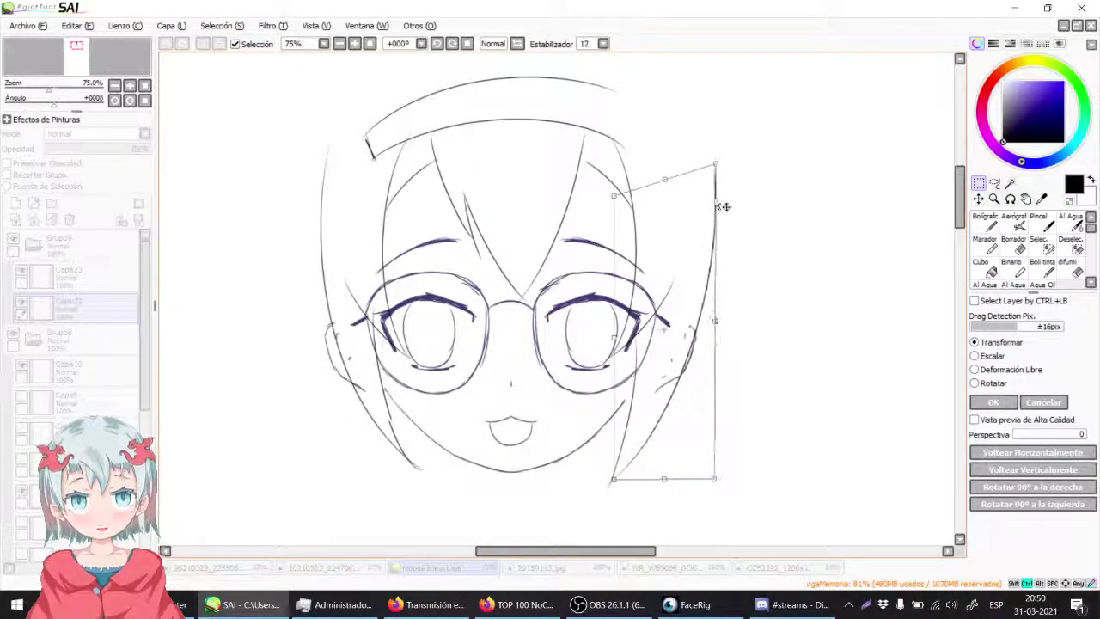
drag(703, 165, 697, 158)
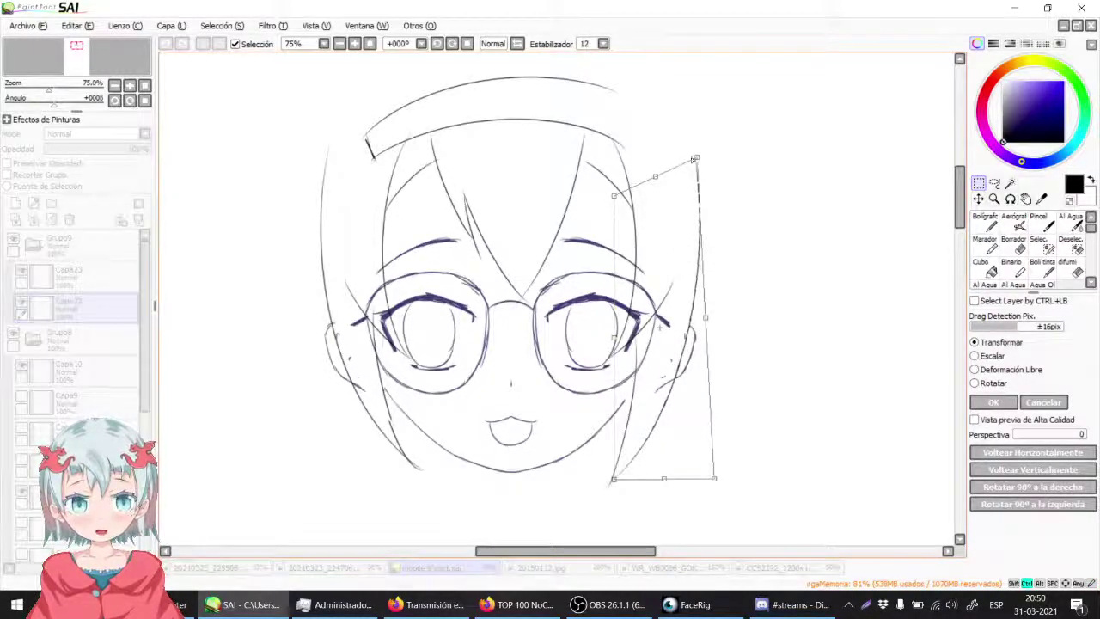
drag(697, 158, 692, 155)
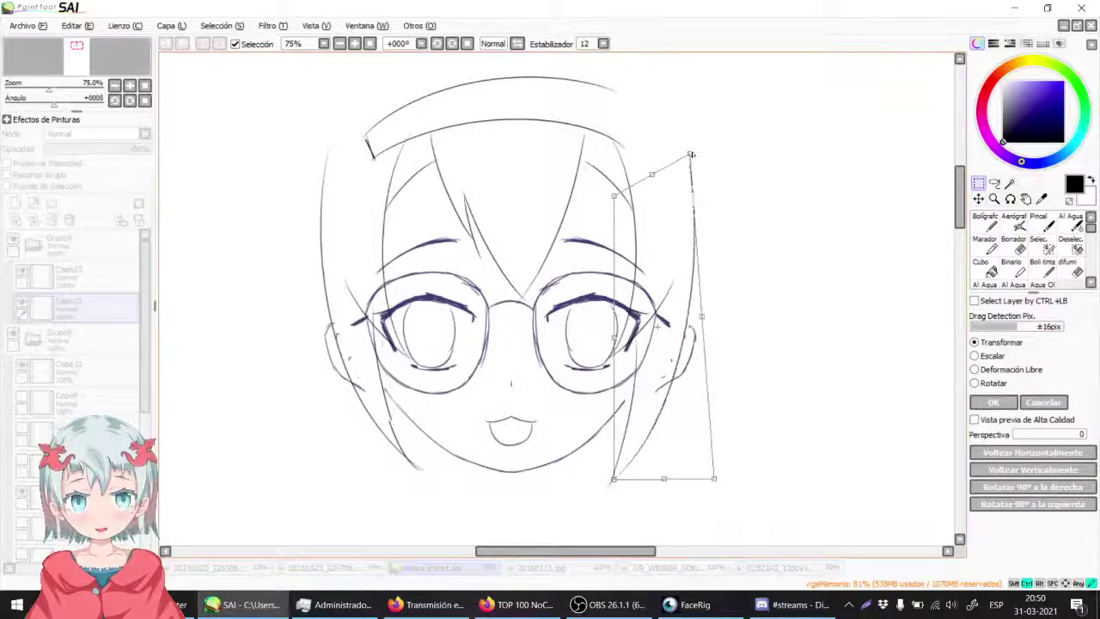
key(Return)
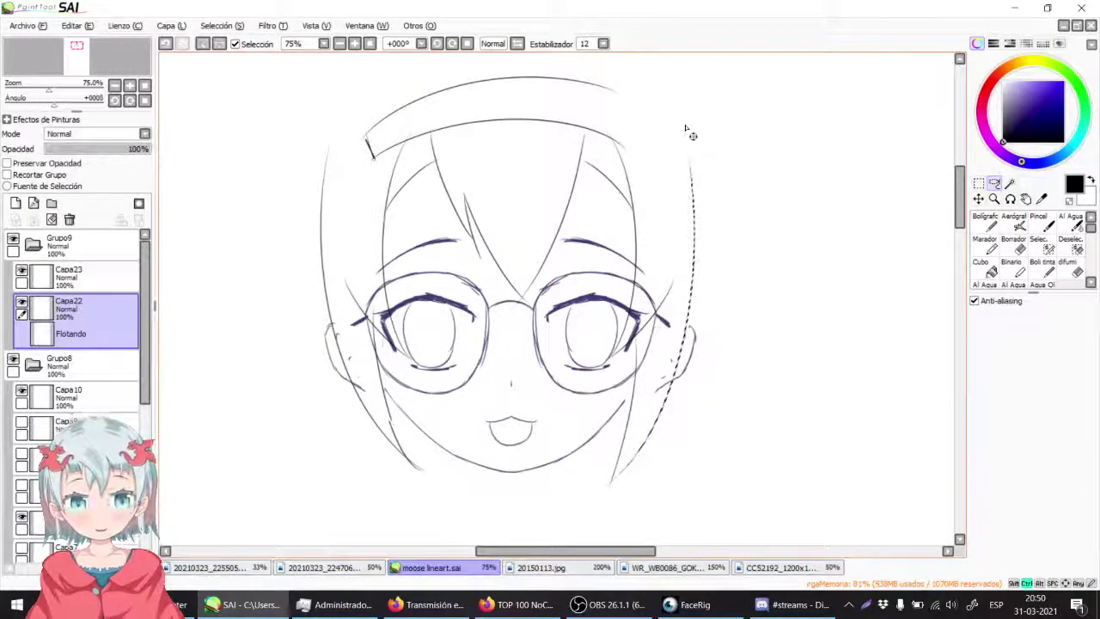
click(1045, 270)
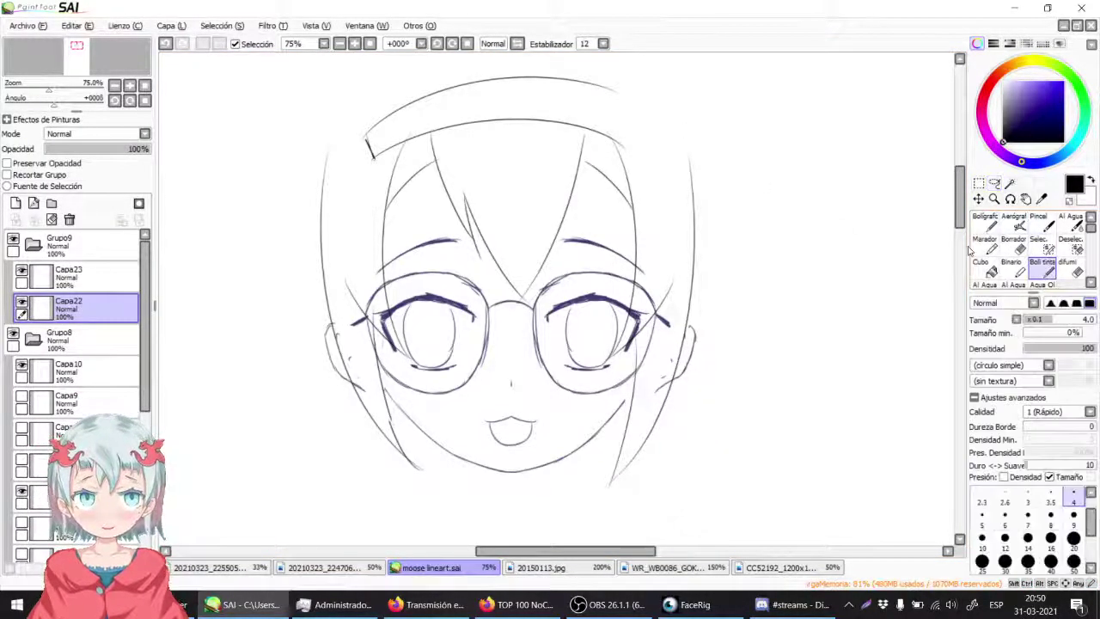
Step: Merge the left lock layer Capa23 down into Capa22
mouse_move(287, 192)
mouse_down()
mouse_move(254, 259)
mouse_move(304, 238)
mouse_up()
click(67, 278)
click(33, 203)
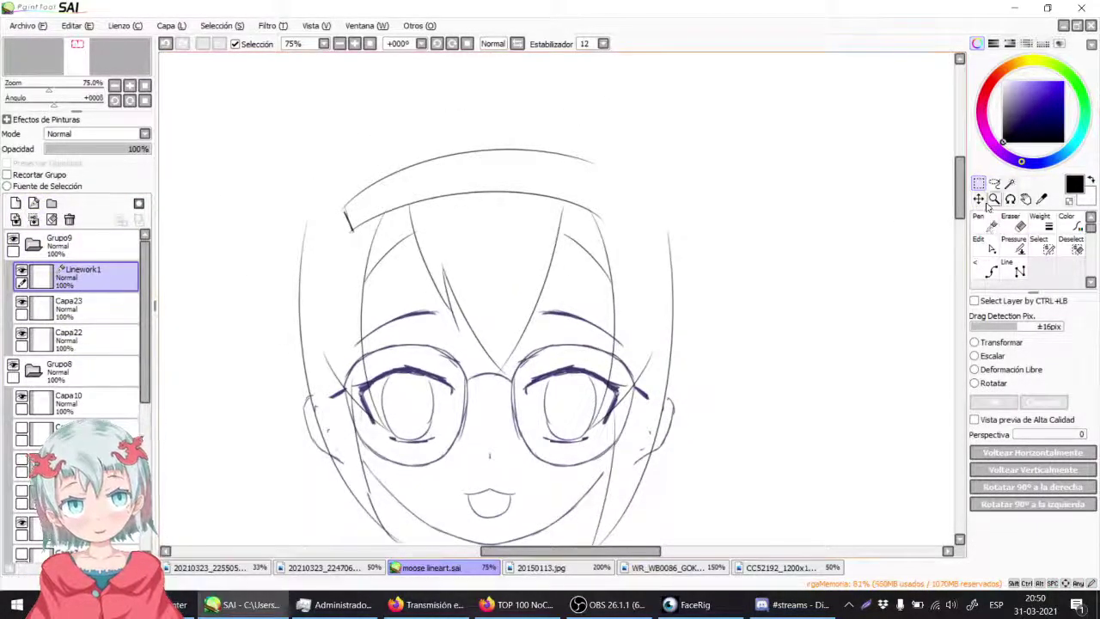
key(ctrl+z)
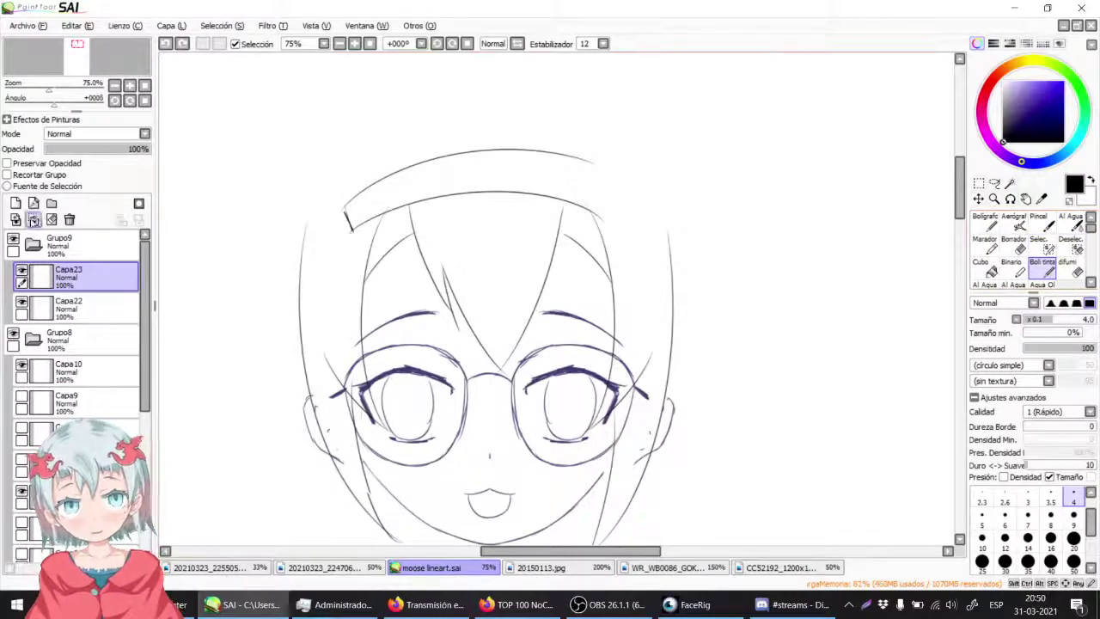
click(33, 220)
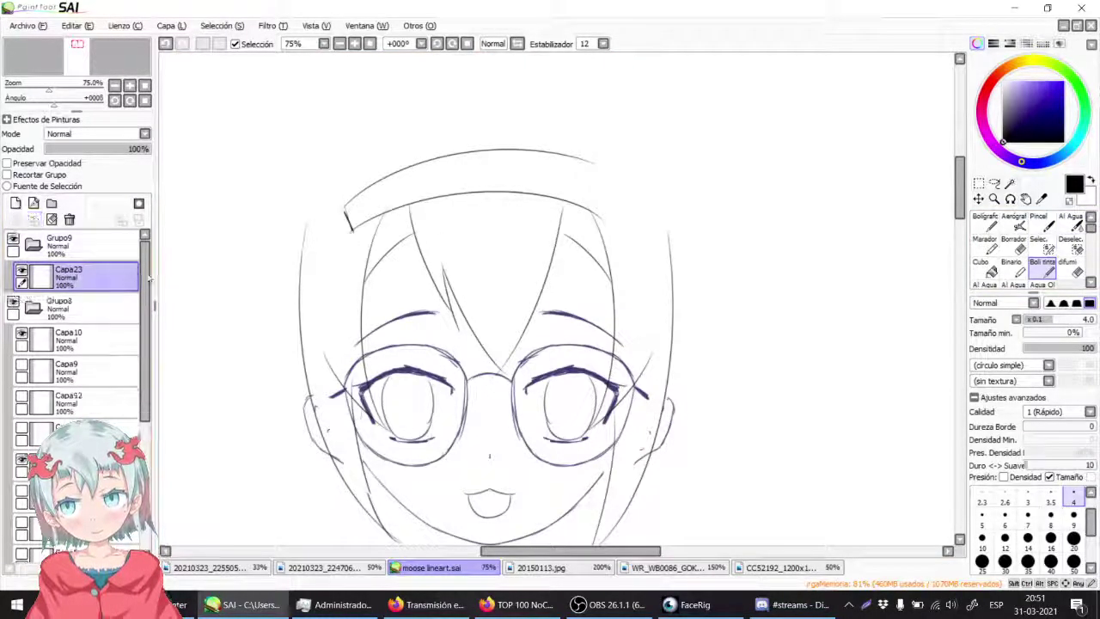
Step: Ink an upward extension of the left lock's outer edge beside the headband, with a small angular detail on its outer side
drag(261, 172, 278, 135)
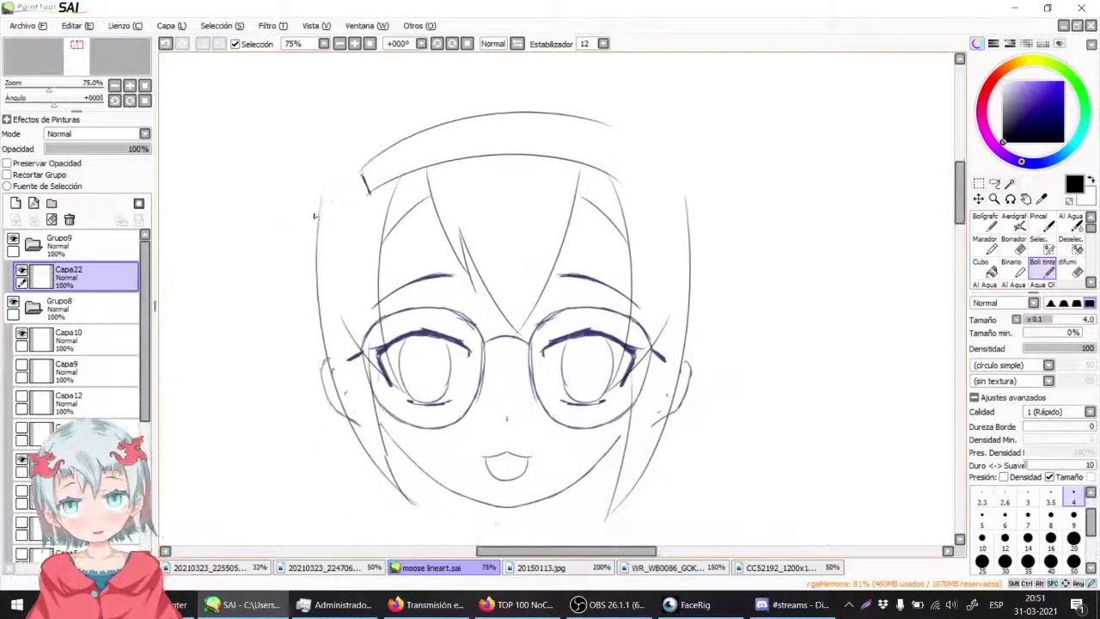
mouse_move(318, 238)
mouse_down()
mouse_move(342, 135)
mouse_move(316, 265)
mouse_move(335, 136)
mouse_up()
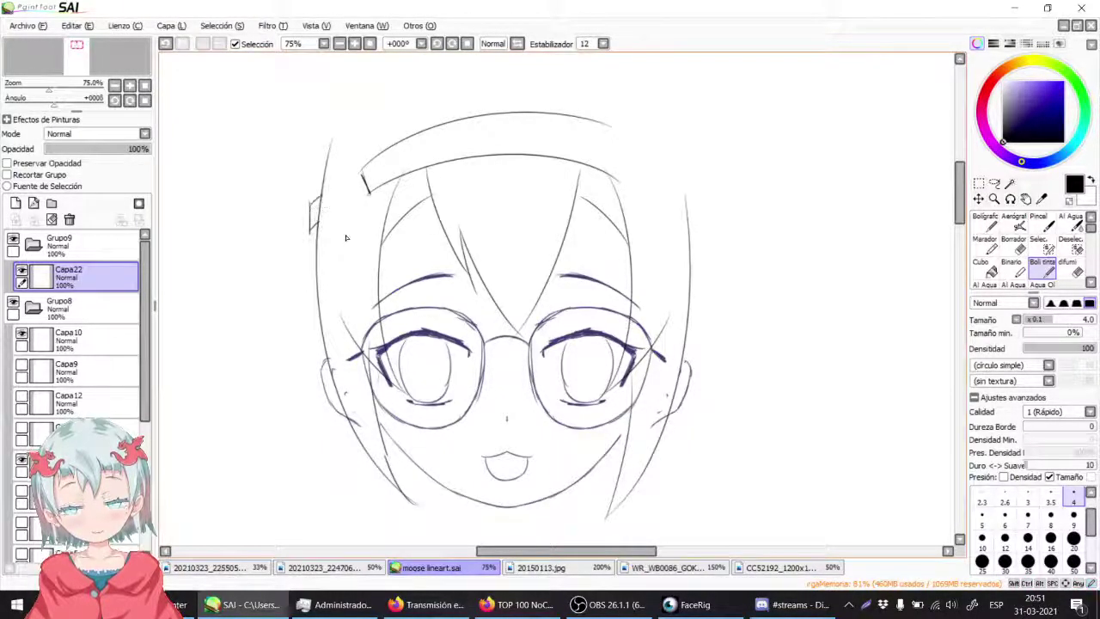
Step: Try to outline the headband's upper line with freehand lasso selections, and undo them
drag(653, 199, 619, 226)
drag(503, 138, 598, 176)
key(ctrl+z)
key(ctrl+z)
key(a)
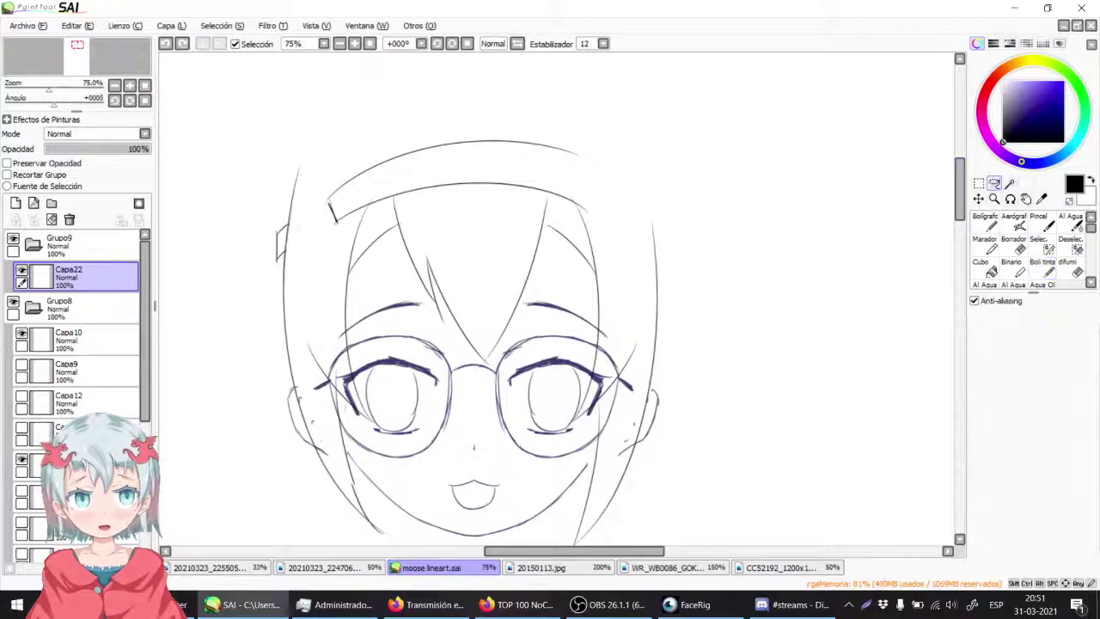
drag(357, 144, 631, 212)
key(ctrl+z)
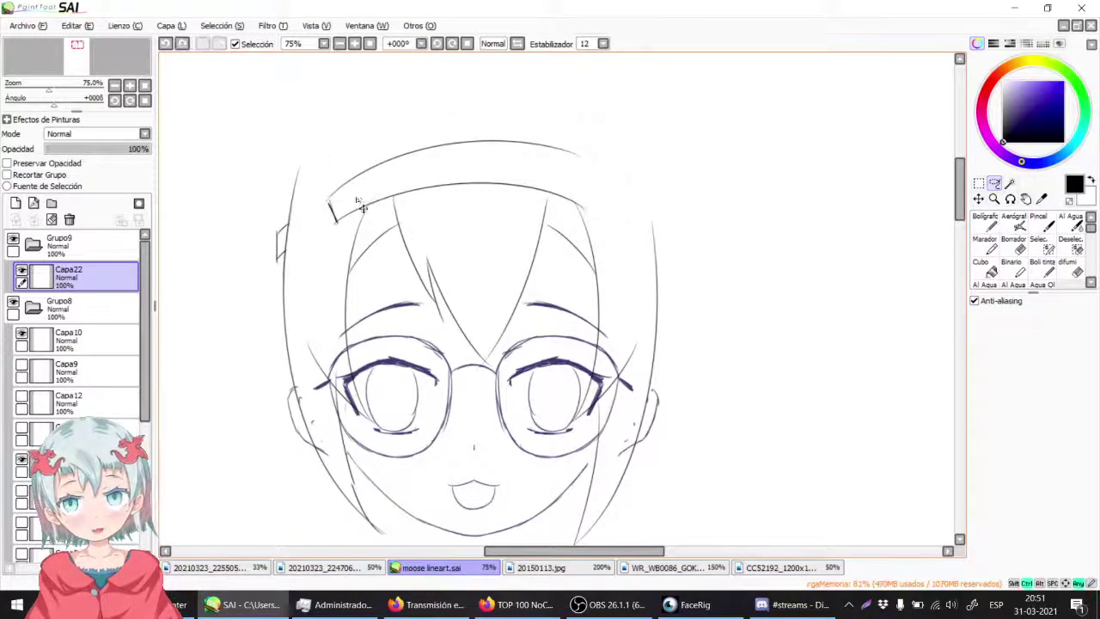
mouse_move(347, 143)
mouse_down()
mouse_move(601, 117)
mouse_move(600, 188)
mouse_up()
key(ctrl+z)
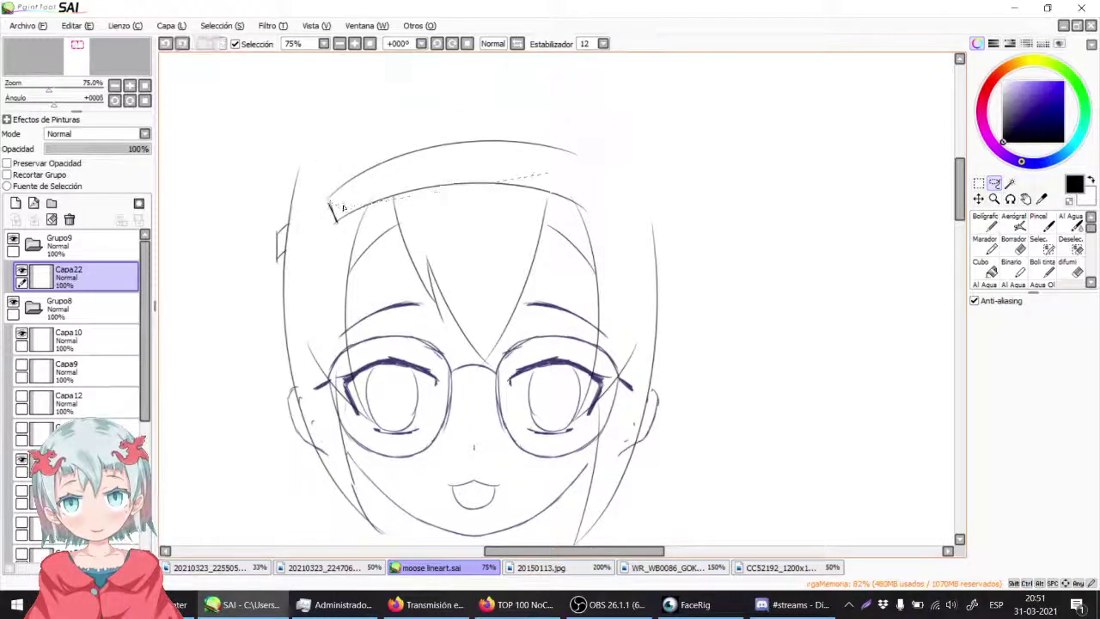
Step: Lasso the headband's upper line and distort it so its right end sits lower, nearer the lower line
mouse_move(322, 177)
mouse_down()
mouse_move(577, 105)
mouse_move(596, 155)
mouse_up()
mouse_move(392, 195)
mouse_down()
mouse_move(380, 198)
mouse_move(608, 566)
mouse_up()
click(354, 44)
click(355, 44)
click(355, 44)
click(355, 44)
scroll(504, 255, up, 3)
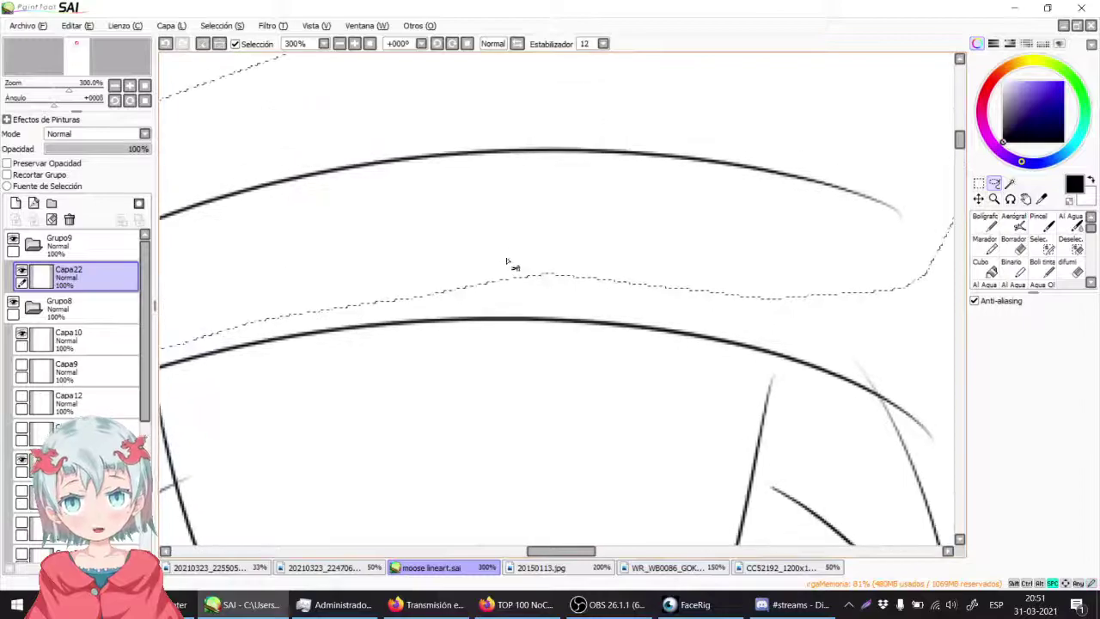
key(ctrl+t)
drag(913, 112, 929, 168)
key(Return)
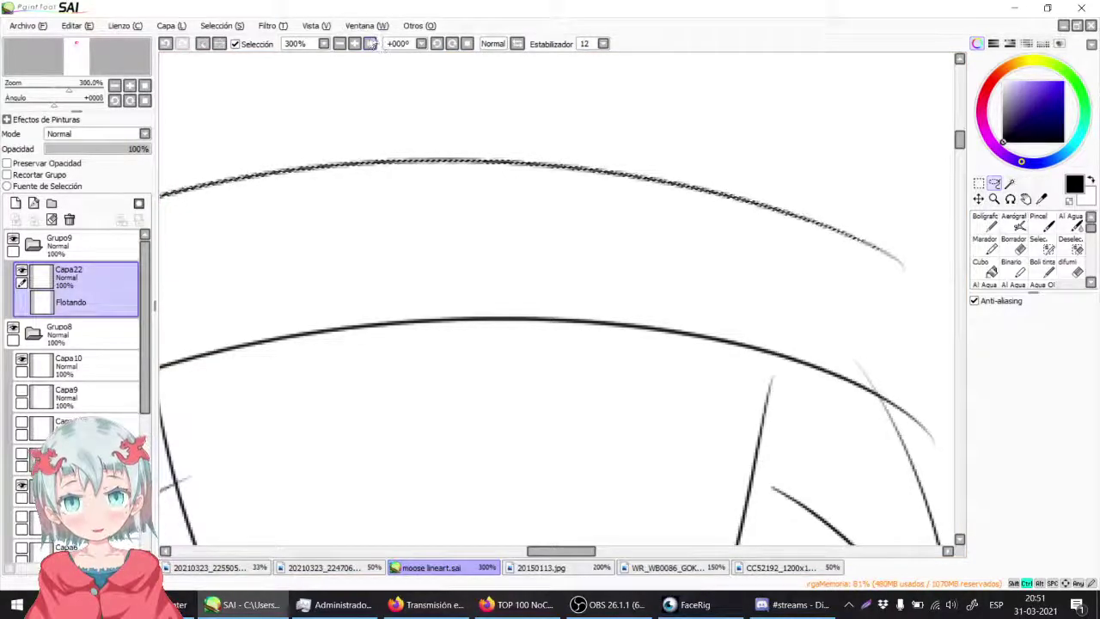
key(ctrl+d)
scroll(386, 129, up, 2)
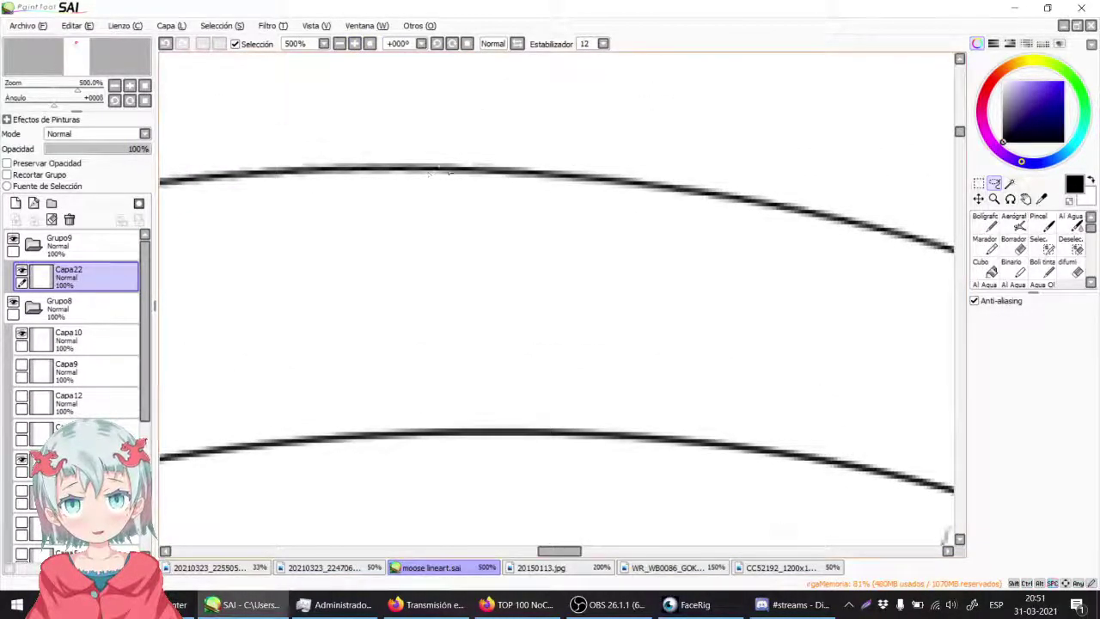
Step: Compare the headband's upper line before and after the distortion by undoing and redoing it, keeping the distorted version
key(ctrl+z)
key(ctrl+z)
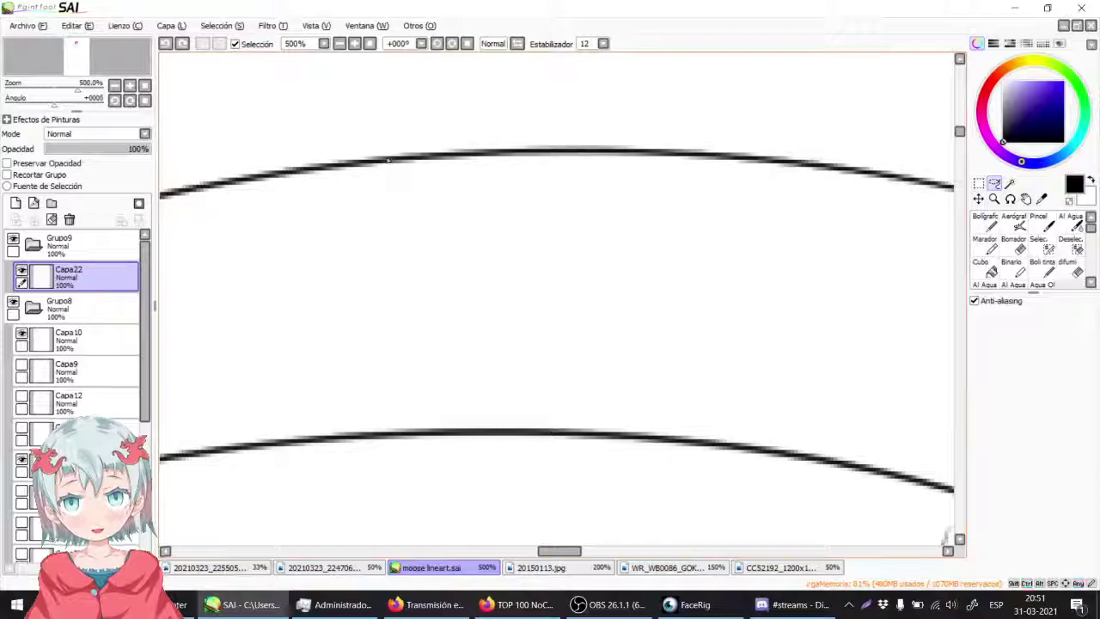
key(ctrl+y)
key(ctrl+y)
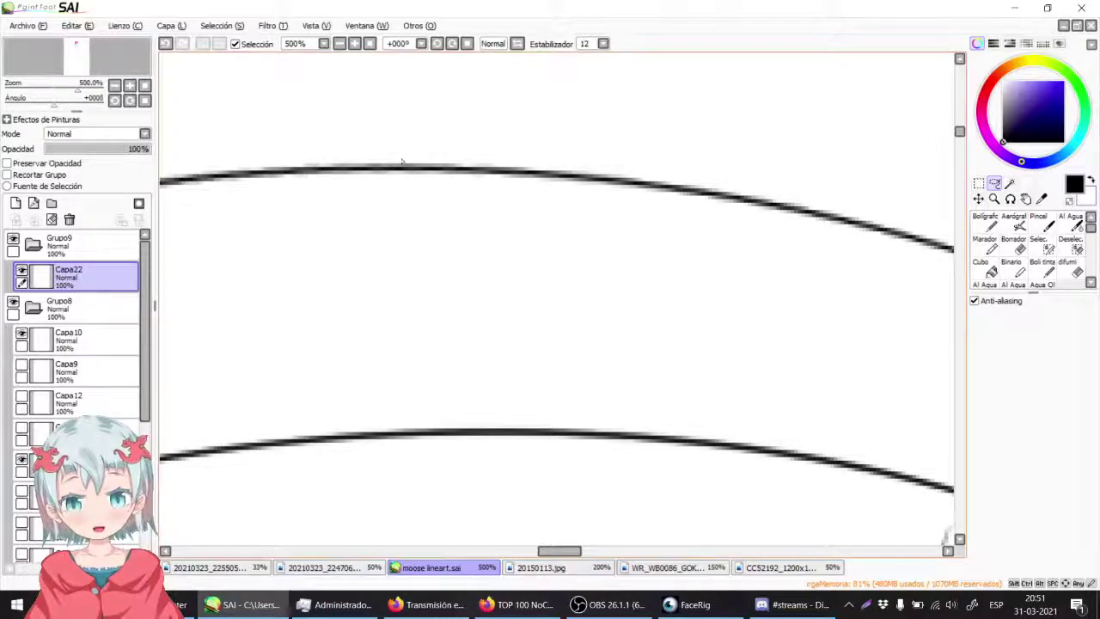
key(ctrl+z)
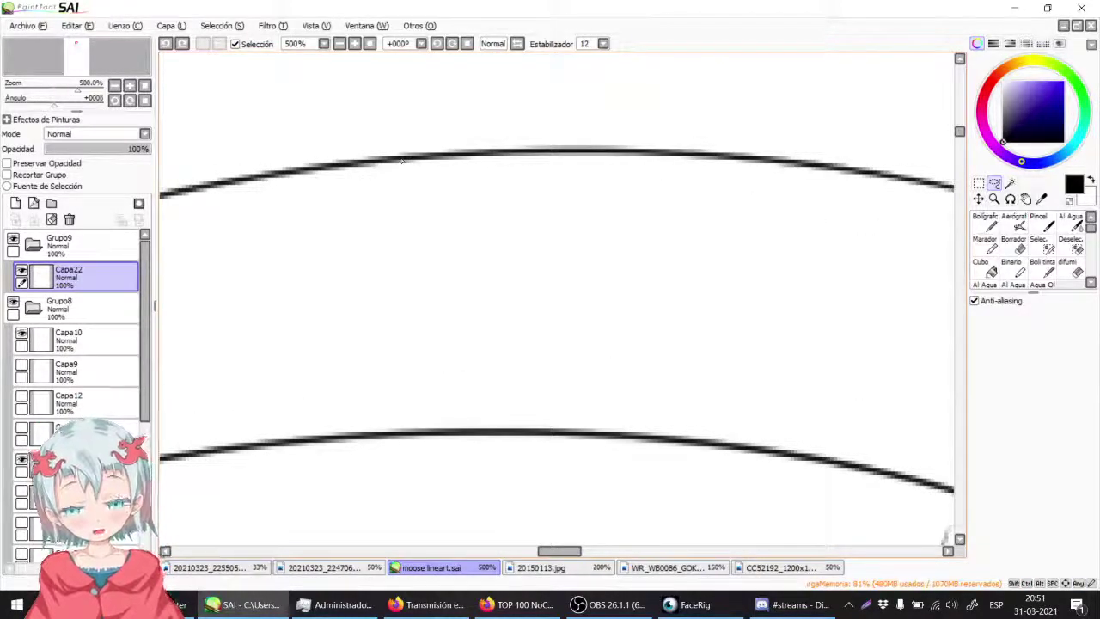
key(ctrl+y)
key(ctrl+y)
key(ctrl+y)
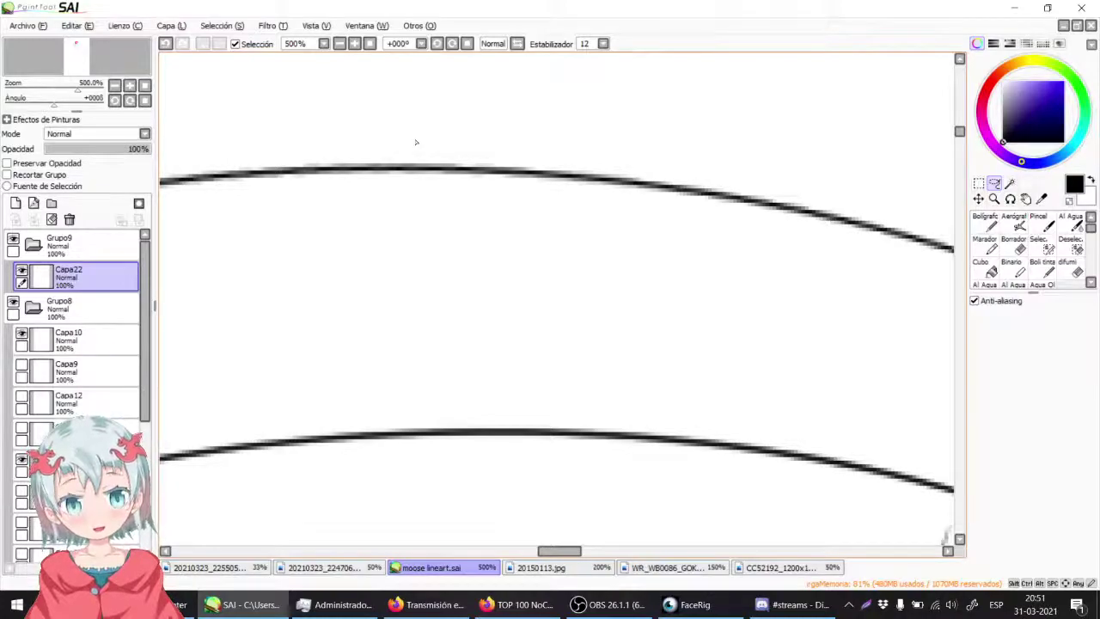
click(354, 44)
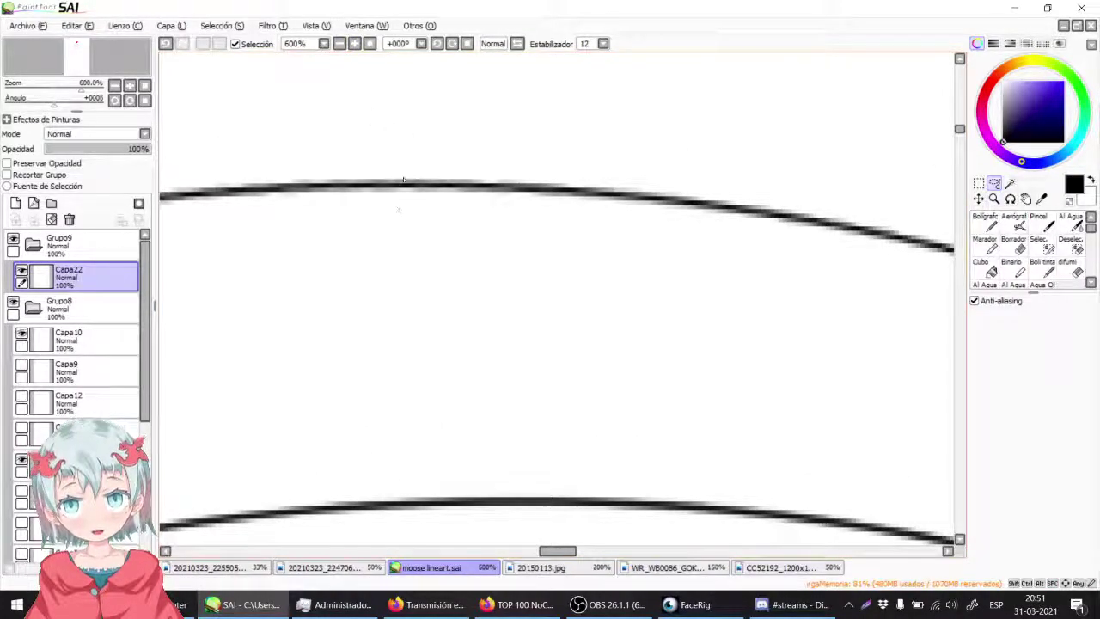
Step: Add a new layer directly below the line art layer Capa22, and undo a test stroke on it
click(1042, 268)
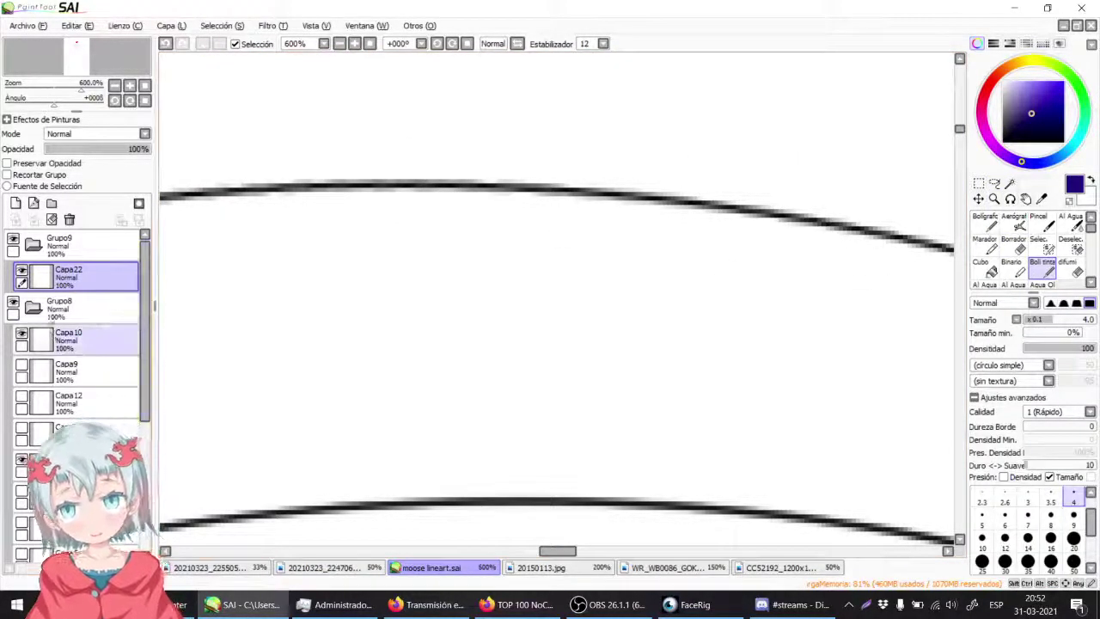
click(16, 203)
drag(60, 287, 74, 319)
mouse_move(334, 233)
mouse_down()
mouse_move(456, 149)
mouse_move(451, 138)
mouse_up()
key(ctrl+z)
Step: Paint a light purple patch across the middle of the headband's upper line with the size 40 Boli tinta pen
click(1020, 90)
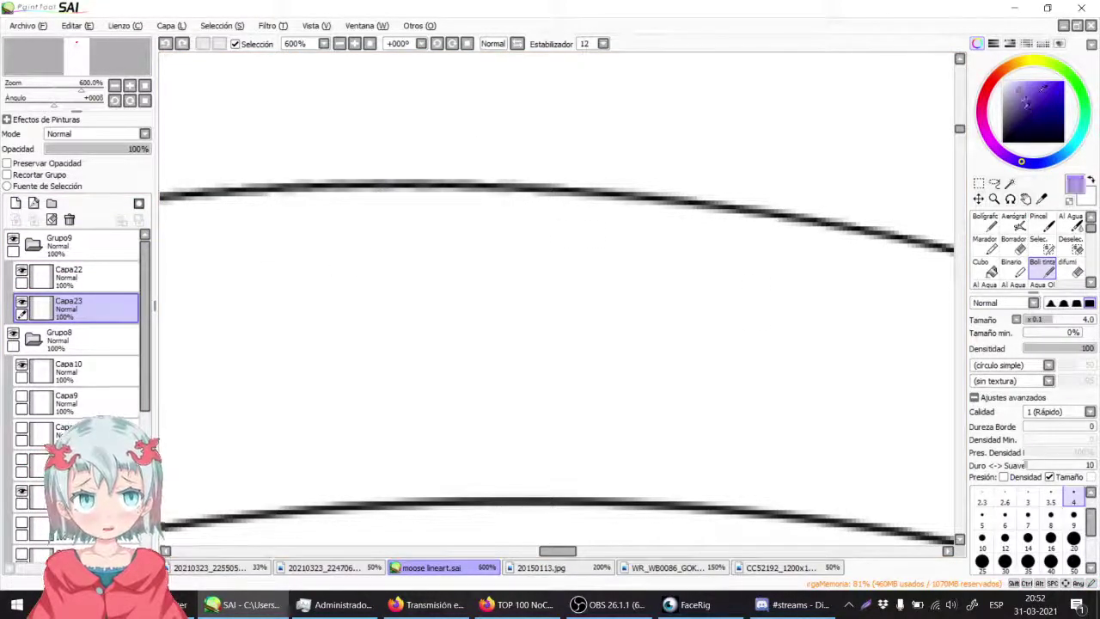
click(1050, 561)
mouse_move(548, 271)
mouse_down()
mouse_move(515, 172)
mouse_move(481, 245)
mouse_move(387, 223)
mouse_move(301, 228)
mouse_up()
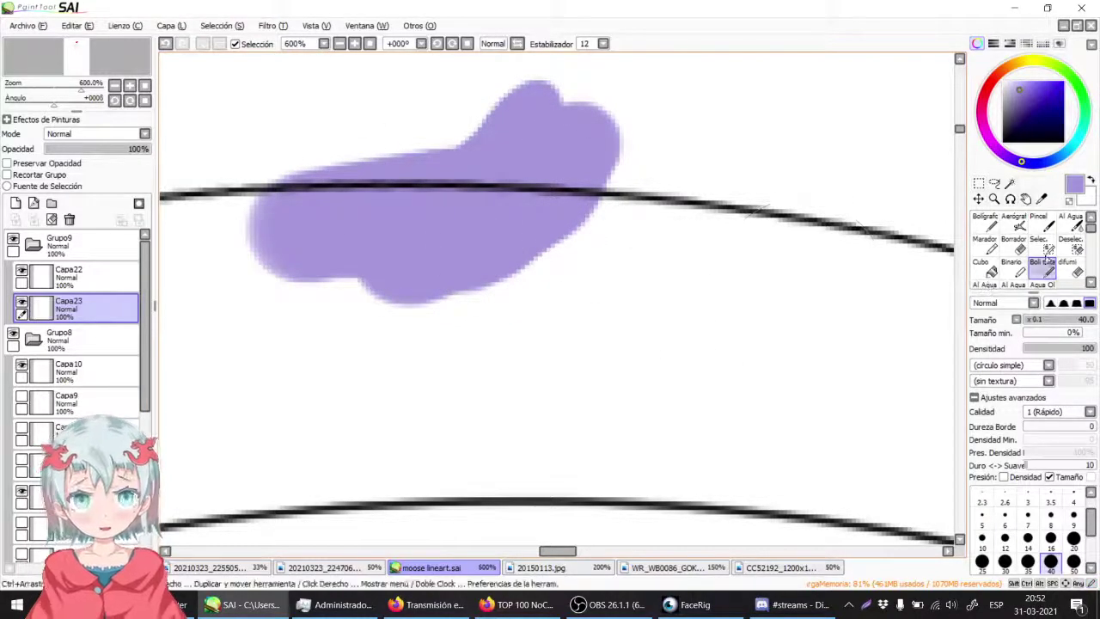
click(1038, 222)
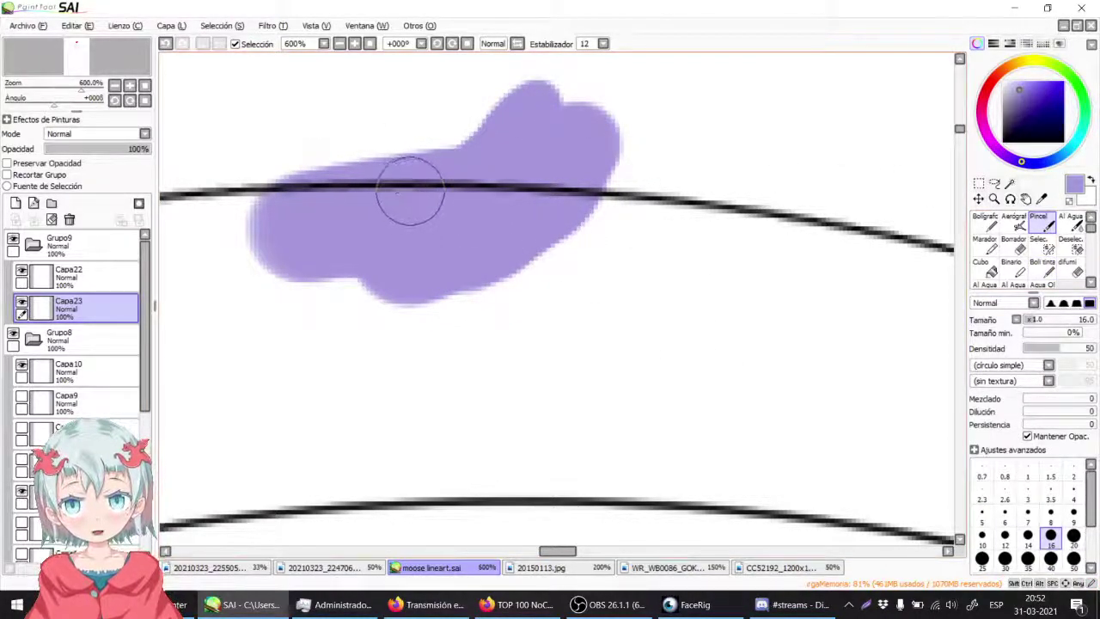
Step: Examine how the purple patch meets the headband's upper line at lower and higher magnification
click(339, 44)
click(339, 44)
click(339, 43)
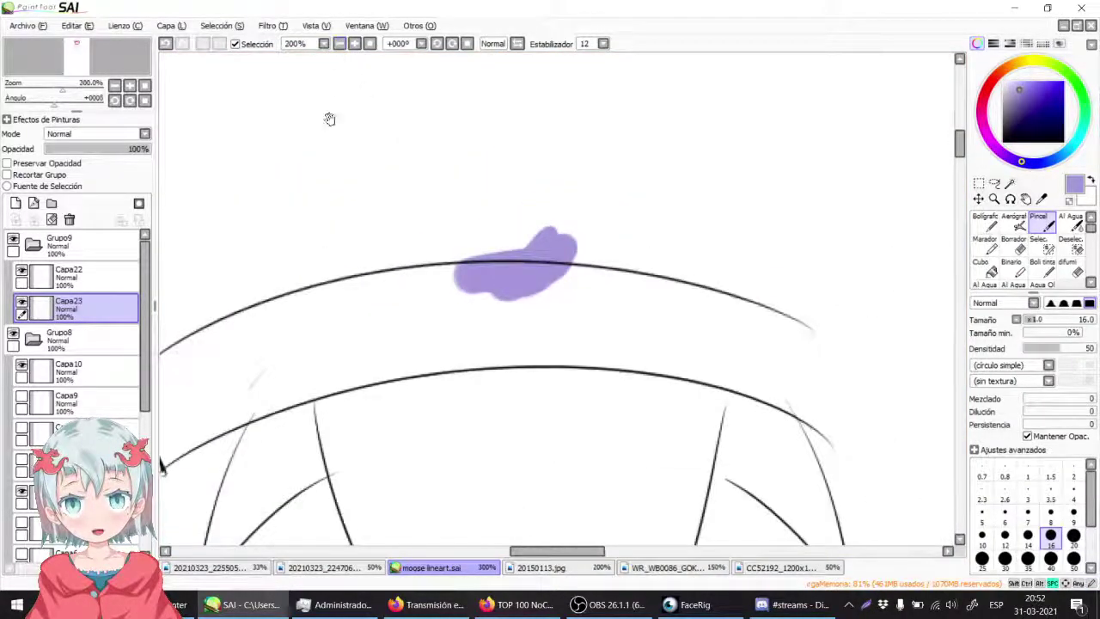
click(340, 43)
drag(341, 112, 343, 78)
click(339, 43)
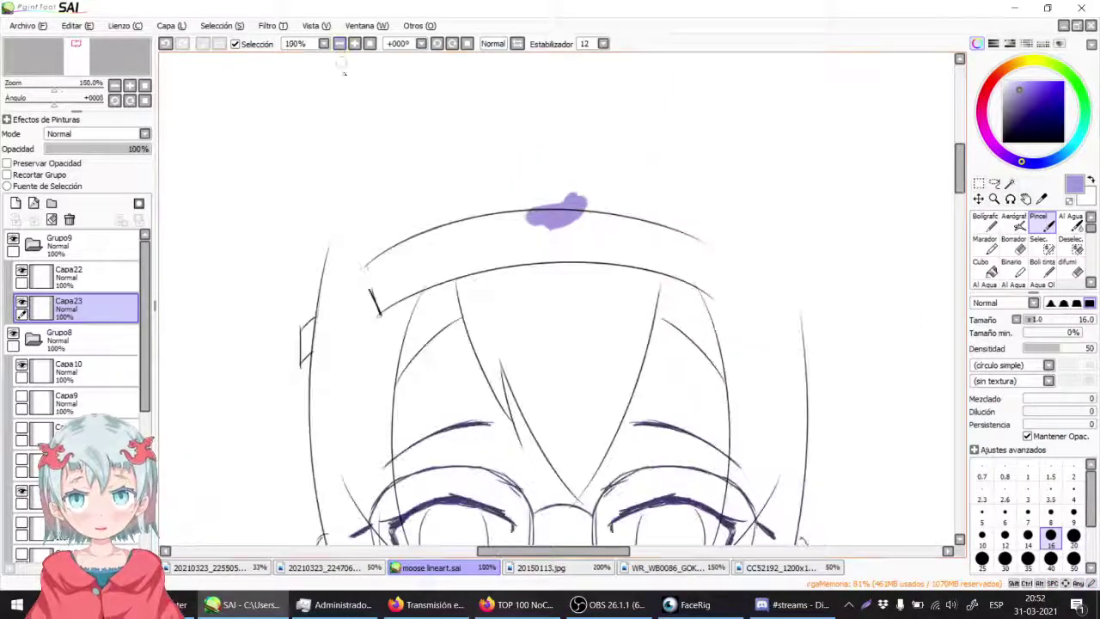
drag(354, 126, 347, 91)
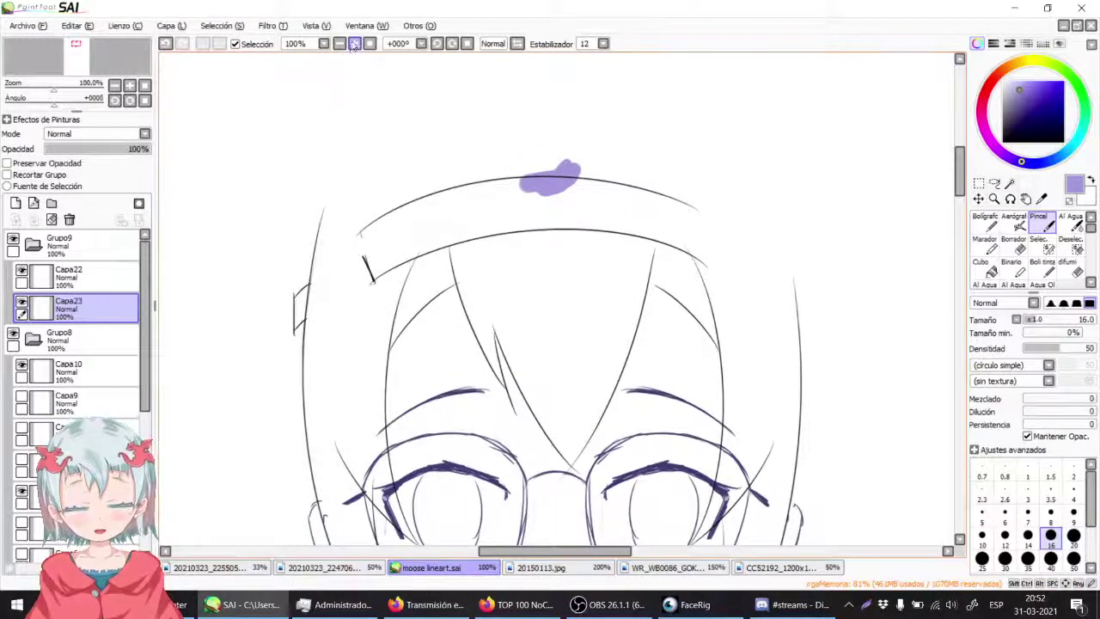
click(355, 44)
click(355, 43)
click(355, 43)
click(354, 44)
drag(387, 201, 359, 589)
drag(446, 225, 424, 310)
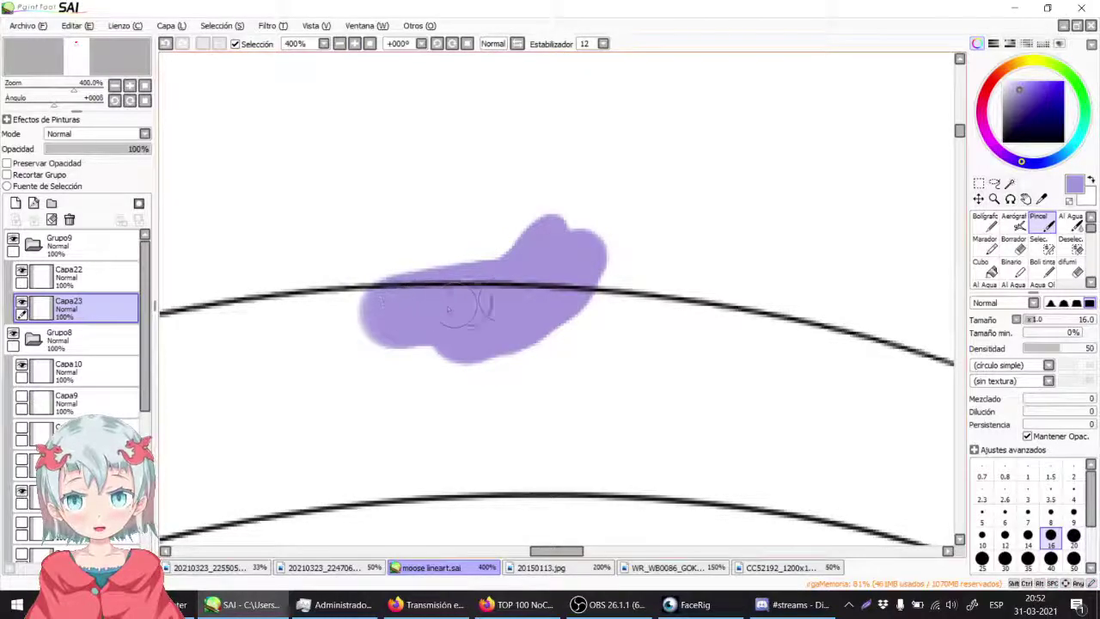
Step: Erase the part of the purple patch above the headband's upper line with a size 12 eraser
key(e)
drag(636, 244, 543, 238)
key(ctrl+z)
click(1004, 485)
mouse_move(447, 239)
mouse_down()
mouse_move(616, 223)
mouse_move(556, 268)
mouse_move(361, 281)
mouse_move(585, 279)
mouse_move(461, 262)
mouse_move(648, 272)
mouse_move(696, 264)
mouse_move(569, 269)
mouse_up()
click(1028, 484)
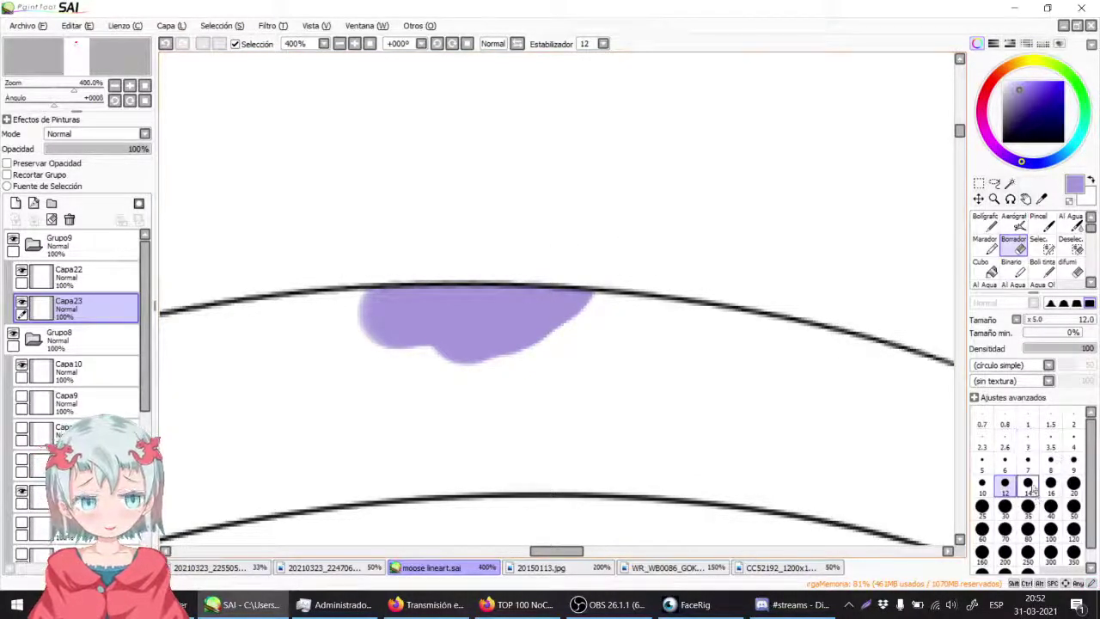
Step: Add another layer directly below the purple patch layer Capa23 and choose a light tan colour
click(15, 203)
drag(69, 315, 69, 348)
click(1012, 67)
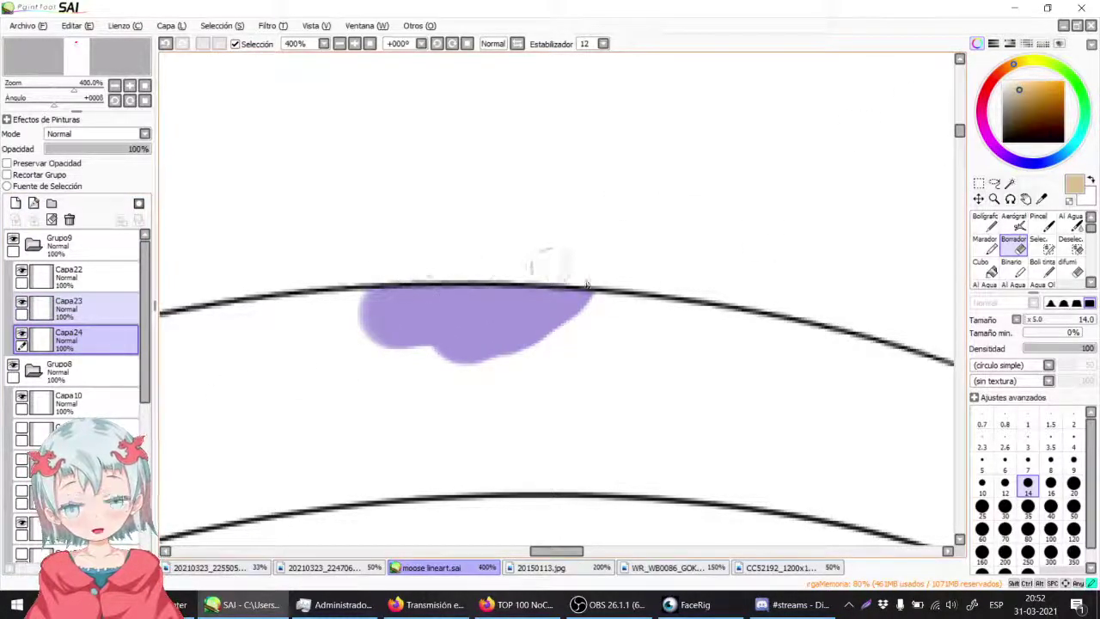
click(31, 328)
click(22, 313)
click(22, 303)
click(22, 303)
click(23, 345)
click(51, 348)
click(23, 313)
click(51, 347)
Step: Paint a tan patch on Capa24 along the upper side of the headband's upper line with the size 16 Pincel brush
click(1042, 222)
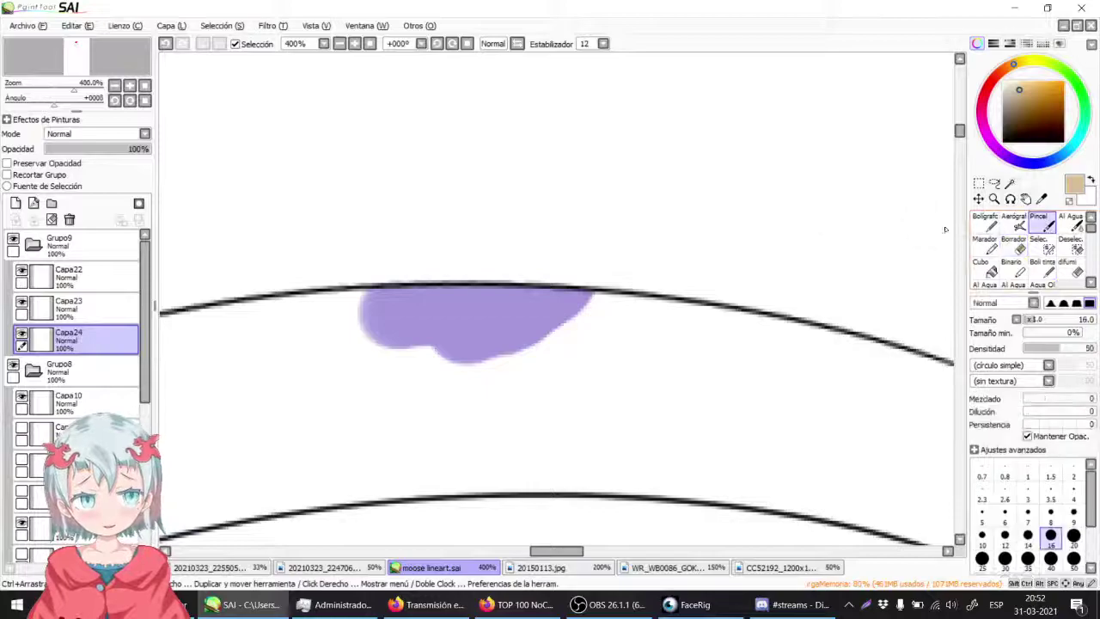
mouse_move(404, 258)
mouse_down()
mouse_move(477, 278)
mouse_move(567, 268)
mouse_move(412, 263)
mouse_move(442, 289)
mouse_move(512, 279)
mouse_up()
scroll(494, 236, up, 3)
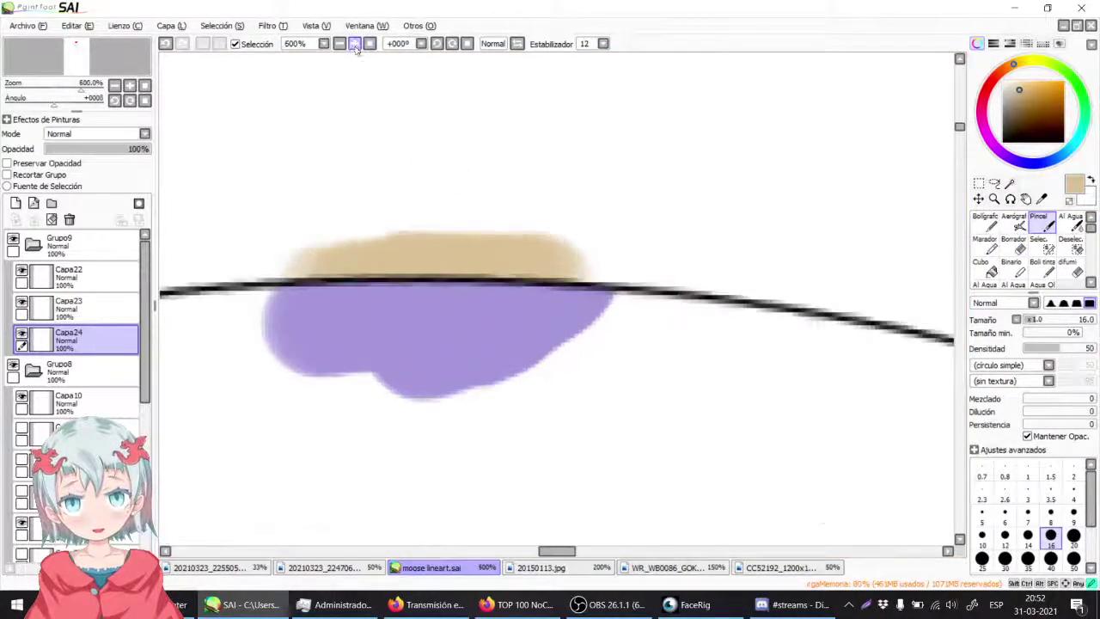
Step: Try a small tan arrow pointing at the line beside the patches with the size 3 Boli tinta pen, and undo it
click(1043, 268)
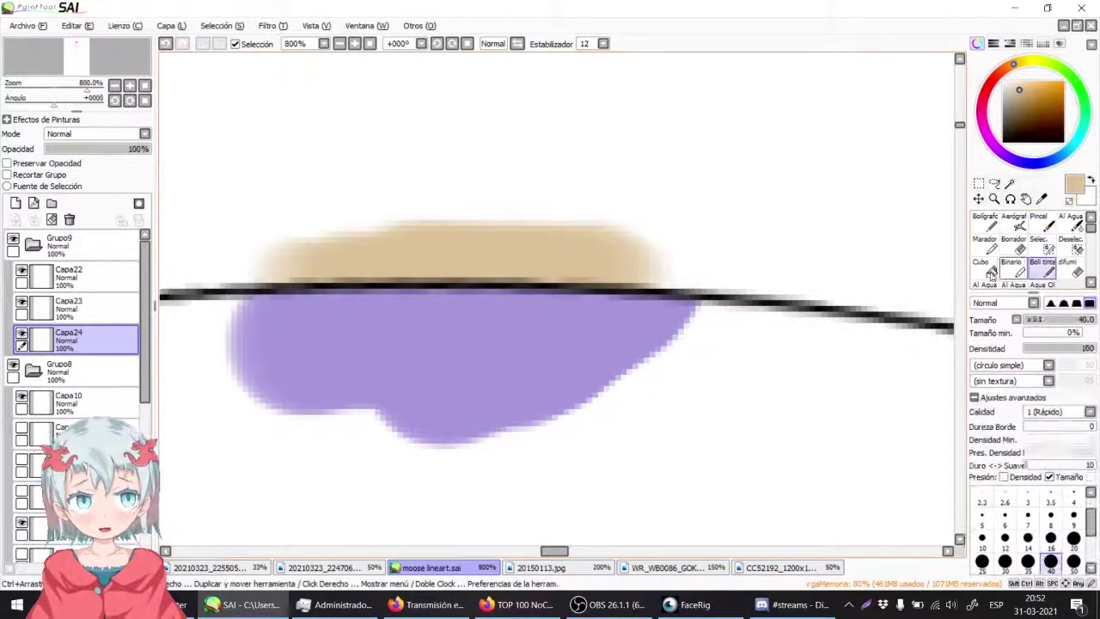
click(1027, 496)
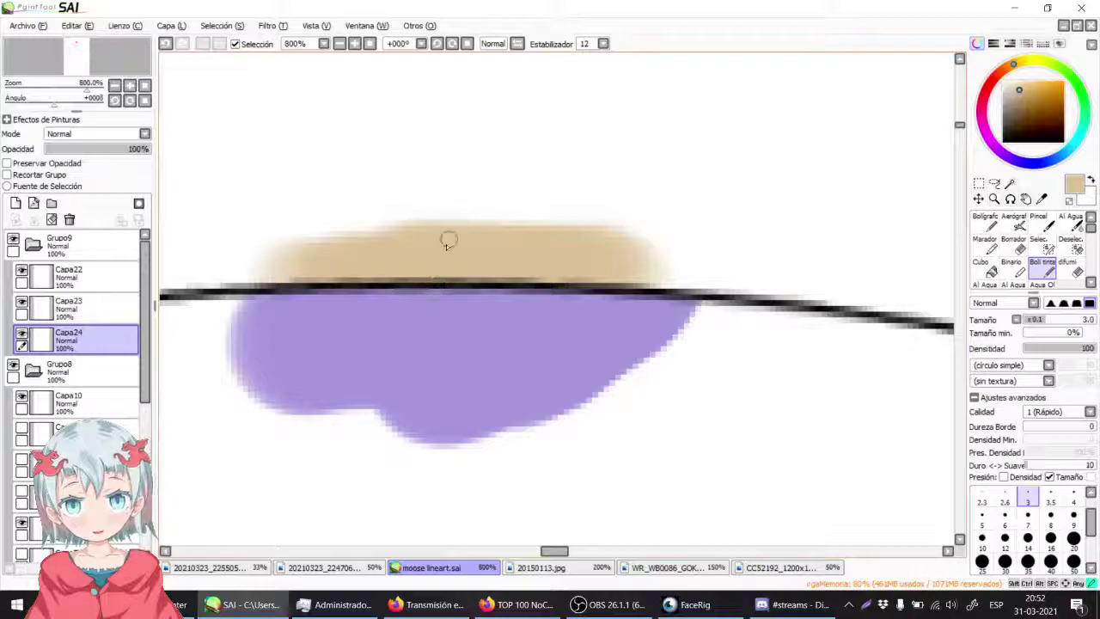
mouse_move(247, 175)
mouse_down()
mouse_move(222, 238)
mouse_move(247, 257)
mouse_up()
drag(219, 305, 220, 311)
key(ctrl+z)
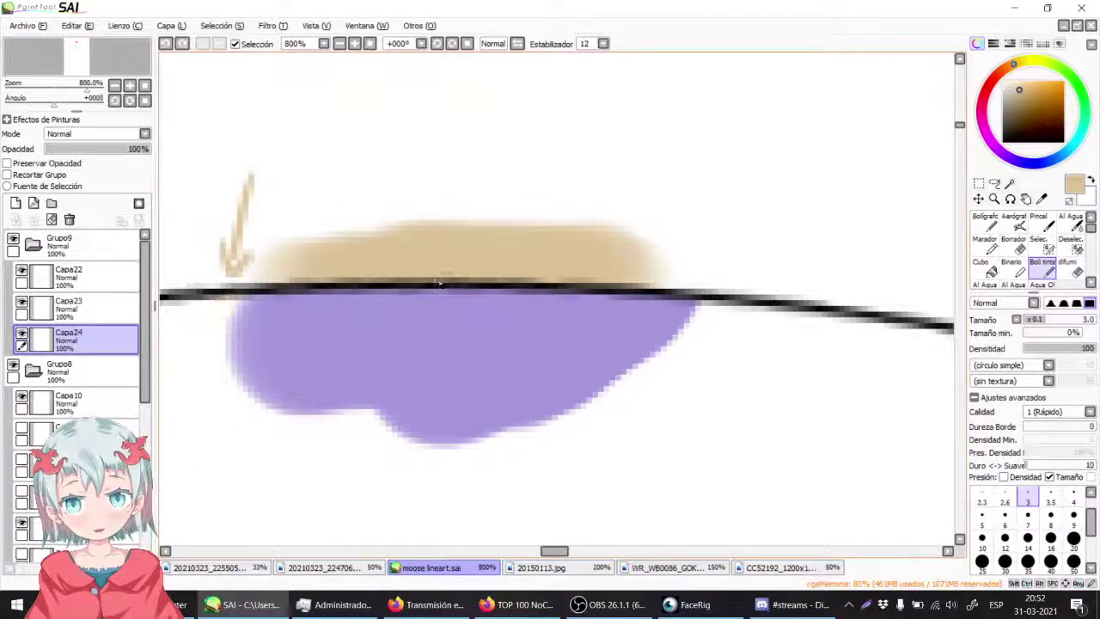
key(ctrl+z)
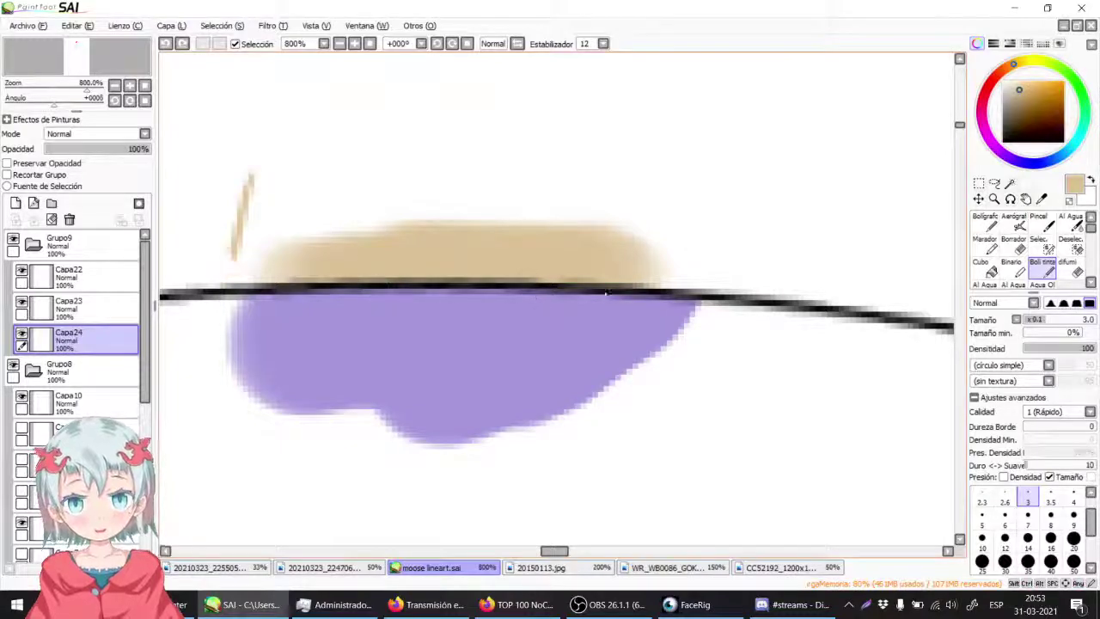
key(ctrl+z)
Step: Draw a tan arc above the headband's upper line, then mark the line's tapered right end and undo that mark
mouse_move(494, 183)
mouse_down()
mouse_move(799, 86)
mouse_move(827, 115)
mouse_move(890, 311)
mouse_up()
key(space)
drag(760, 434, 258, 283)
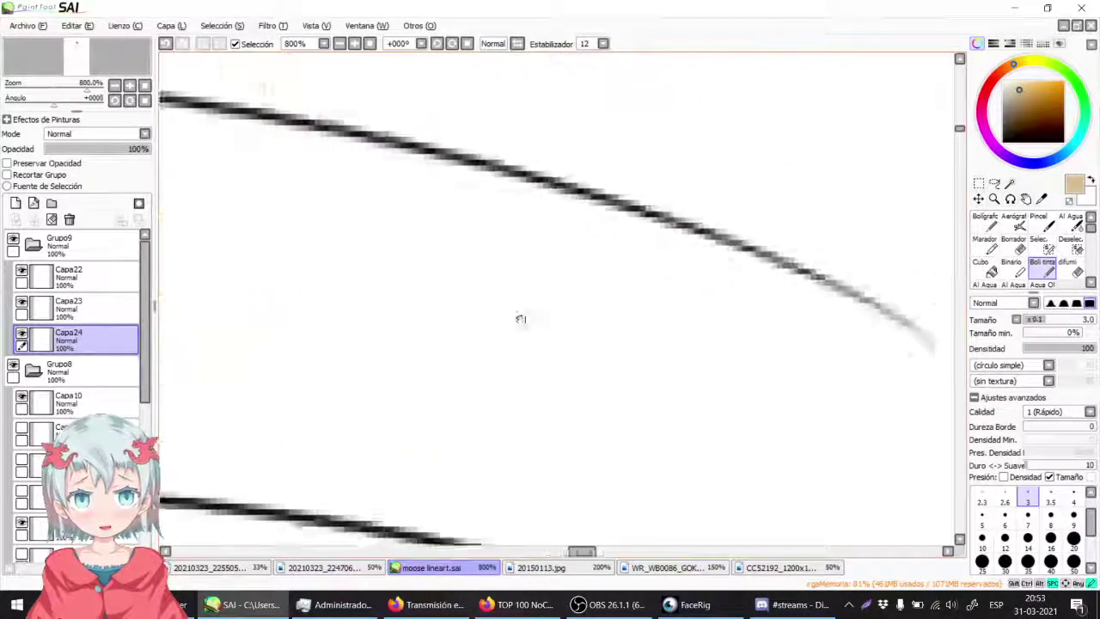
drag(594, 349, 172, 171)
drag(557, 175, 581, 200)
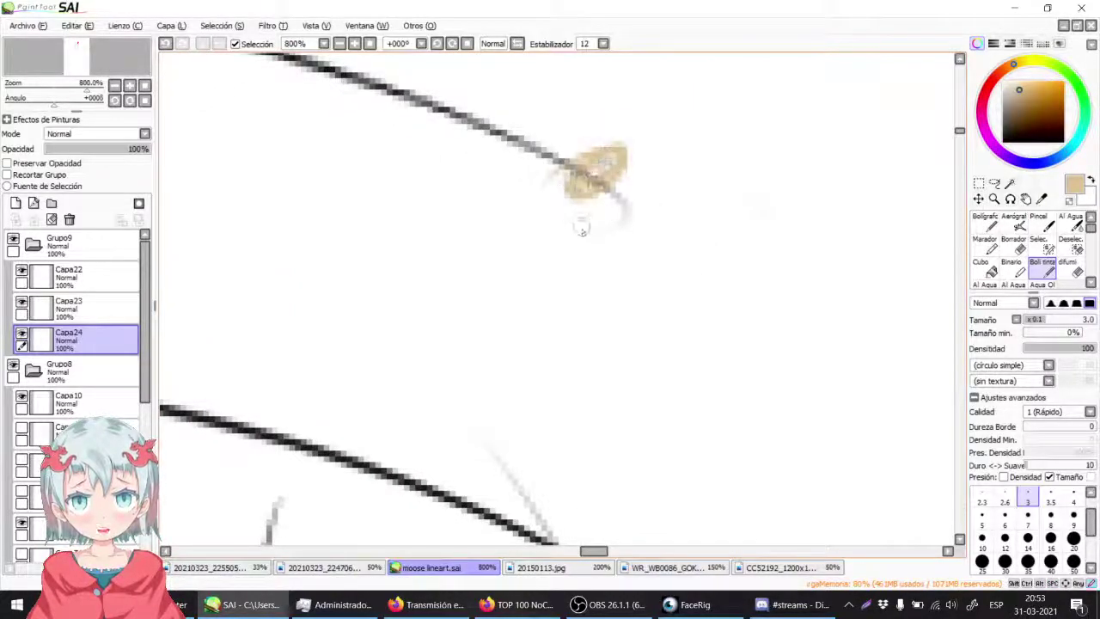
key(ctrl+z)
key(space)
drag(516, 163, 928, 378)
drag(469, 290, 926, 333)
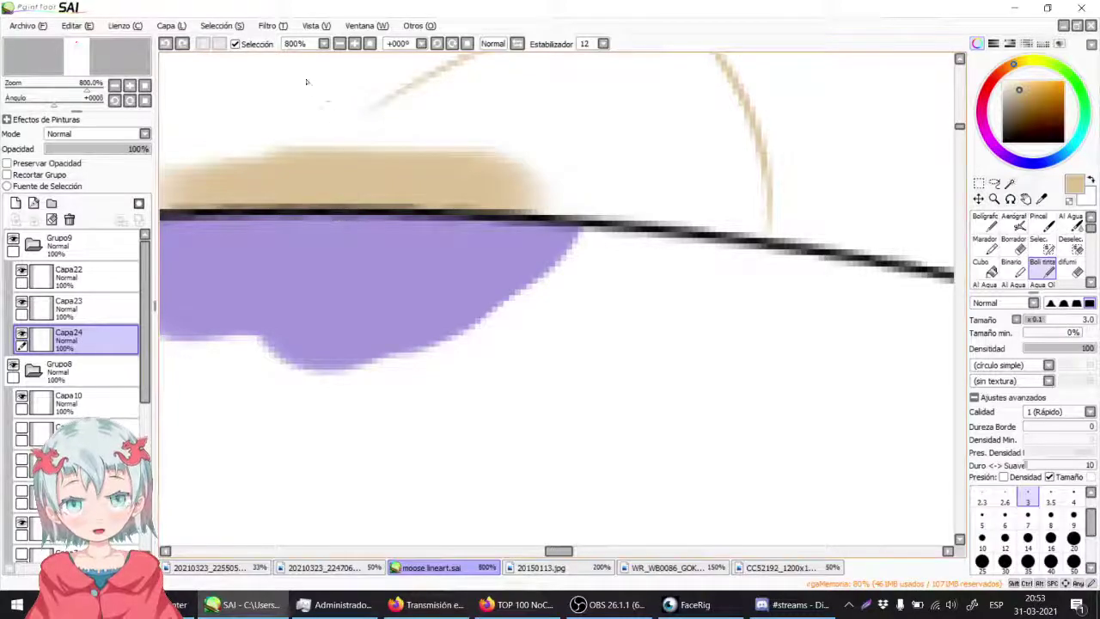
Step: Undo the tan arc, the tan patch with its layer Capa24, and the purple patch, leaving Capa23 empty
click(340, 44)
click(339, 44)
drag(350, 209, 418, 205)
key(ctrl+z)
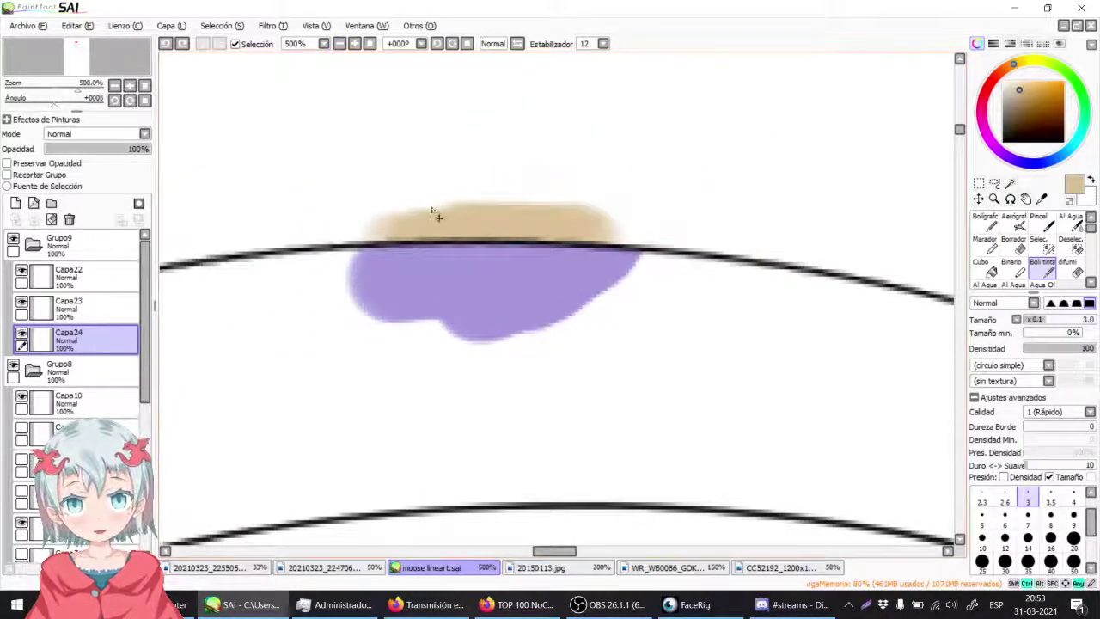
key(ctrl+z)
key(ctrl+z)
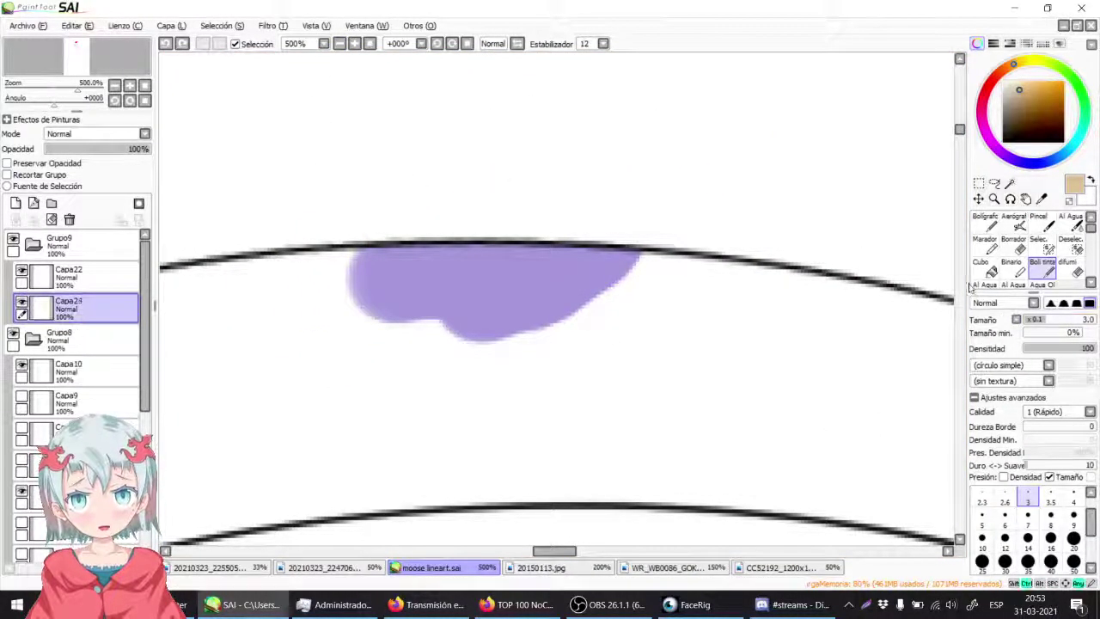
key(ctrl+z)
key(ctrl+z)
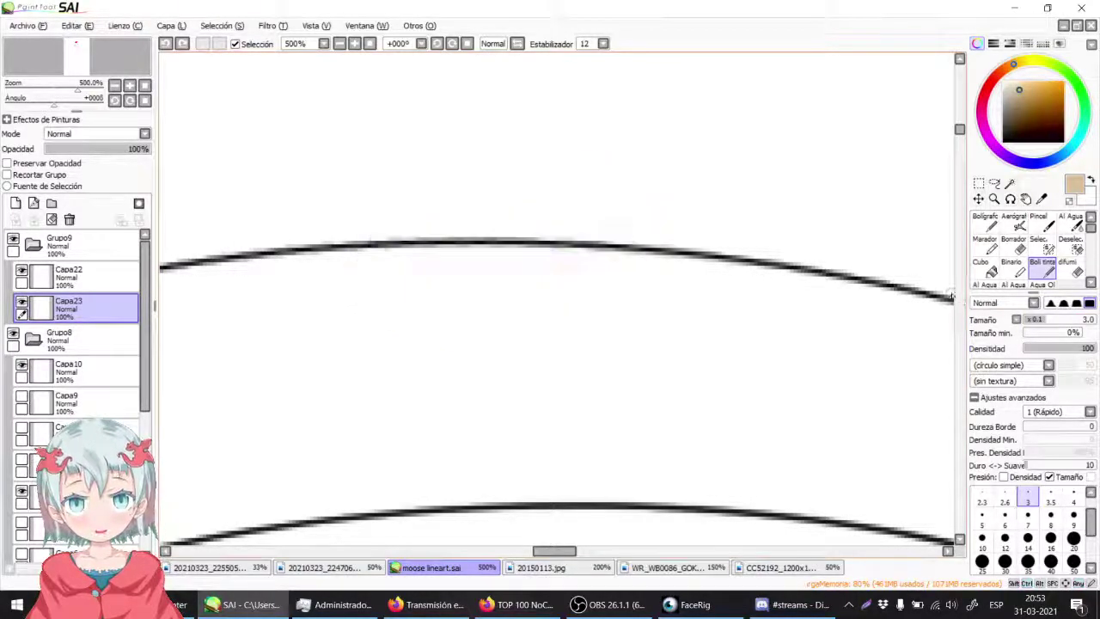
Step: Set the drawing colour back to black
scroll(405, 181, down, 4)
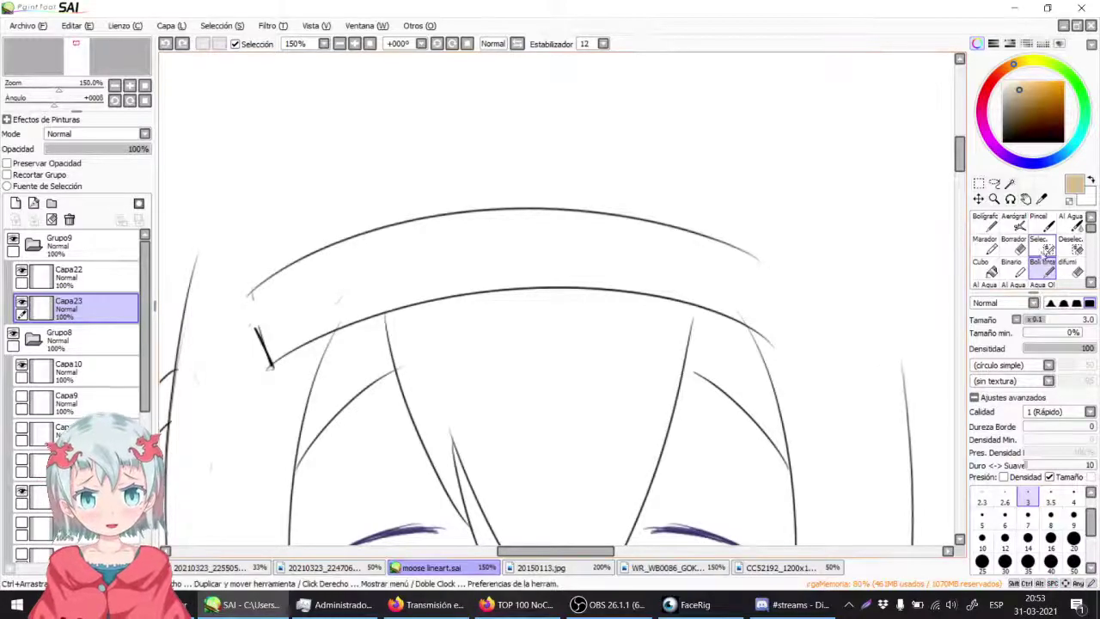
drag(1017, 111, 677, 279)
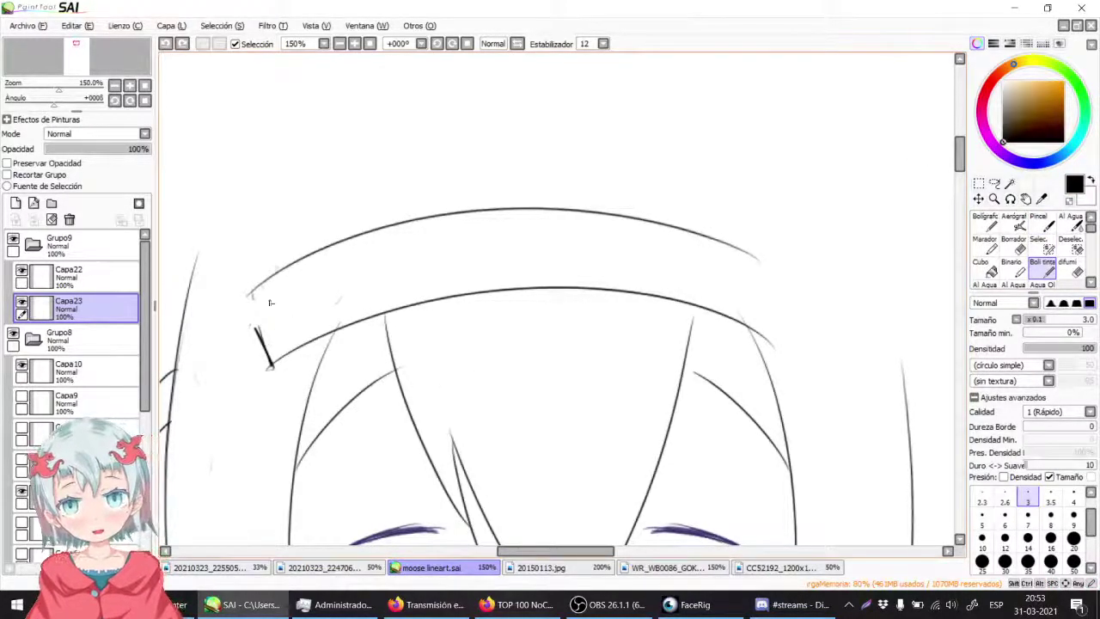
scroll(435, 238, down, 2)
scroll(416, 467, down, 1)
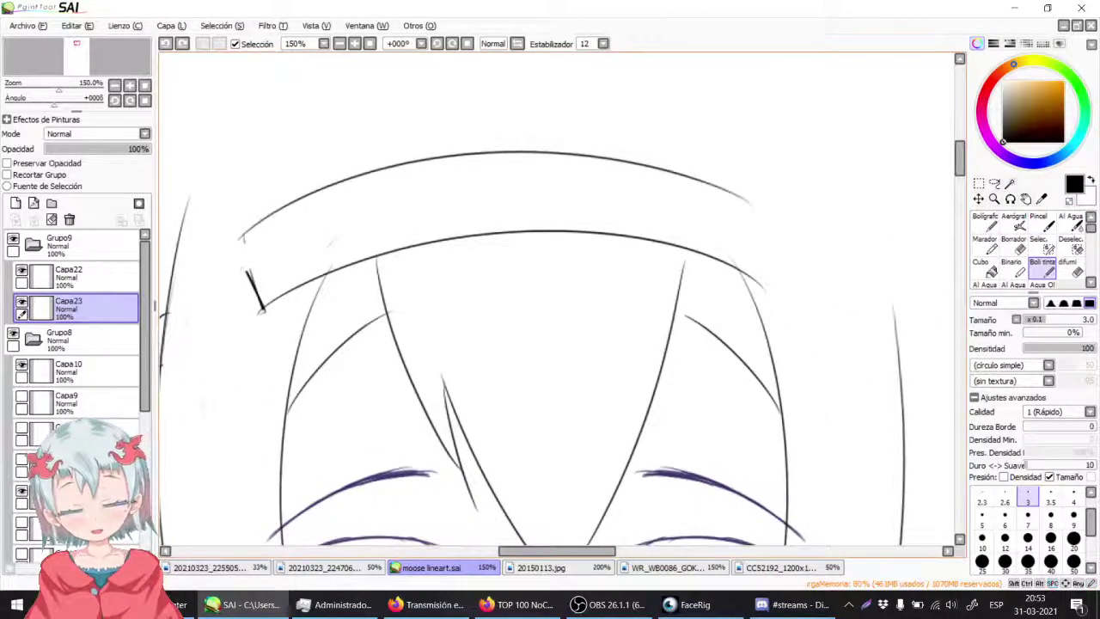
Step: Check the live stream's status and chat in YouTube Studio in Firefox, and return to the drawing in SAI
click(434, 601)
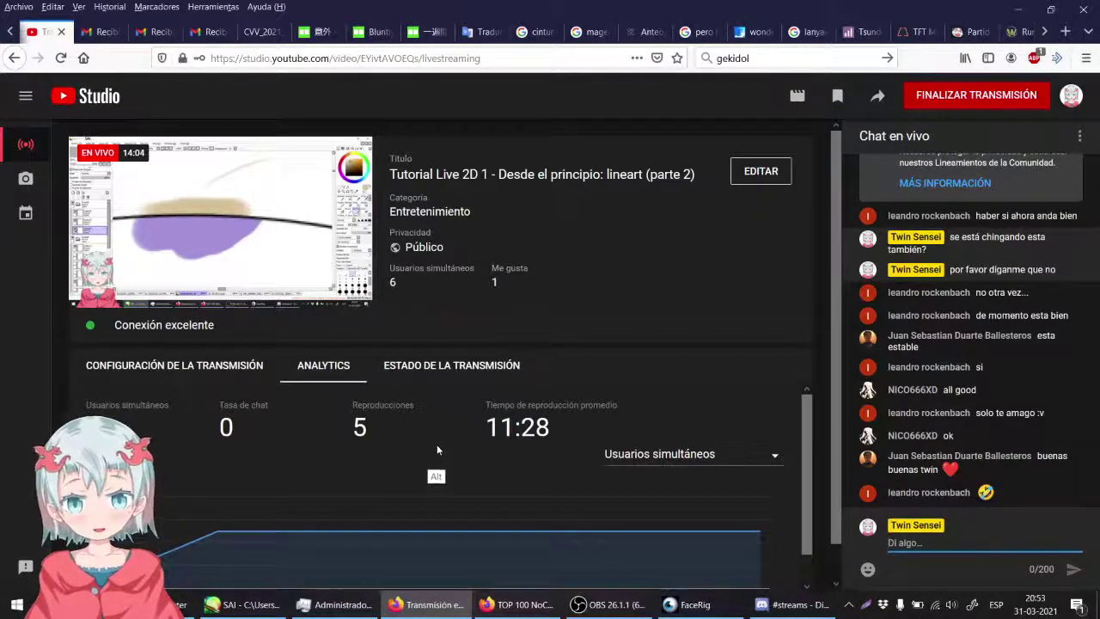
key(alt+Tab)
drag(406, 308, 580, 307)
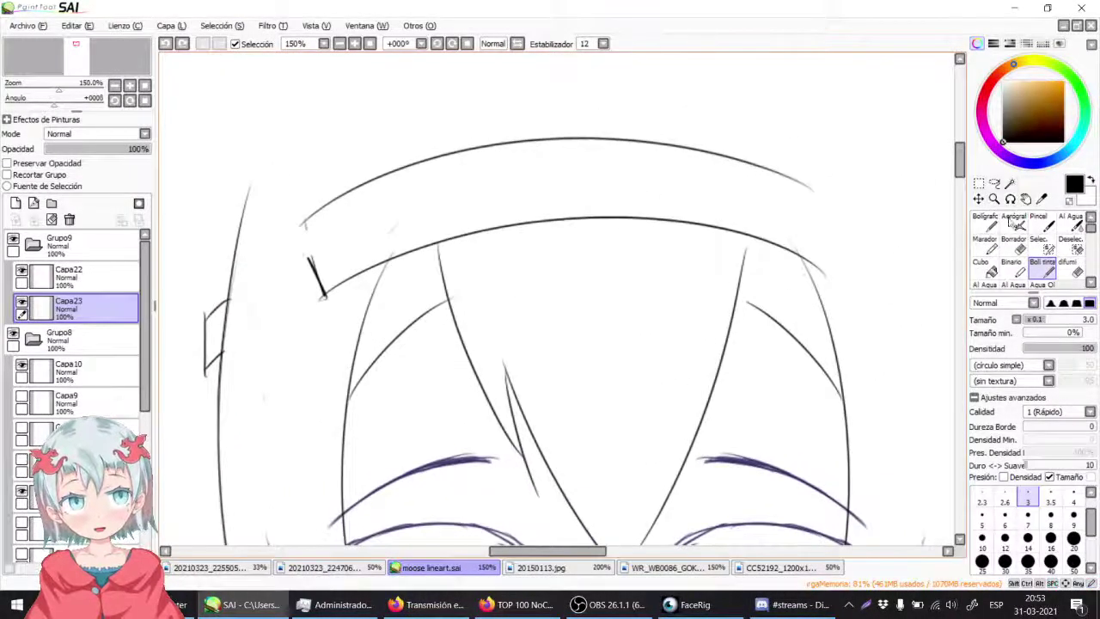
Step: Lasso the headband's upper line on Capa22, move it down closer to the lower line, pull its upper right corner slightly outward, and deselect
click(994, 183)
mouse_move(800, 207)
mouse_down()
mouse_move(579, 191)
mouse_move(446, 199)
mouse_up()
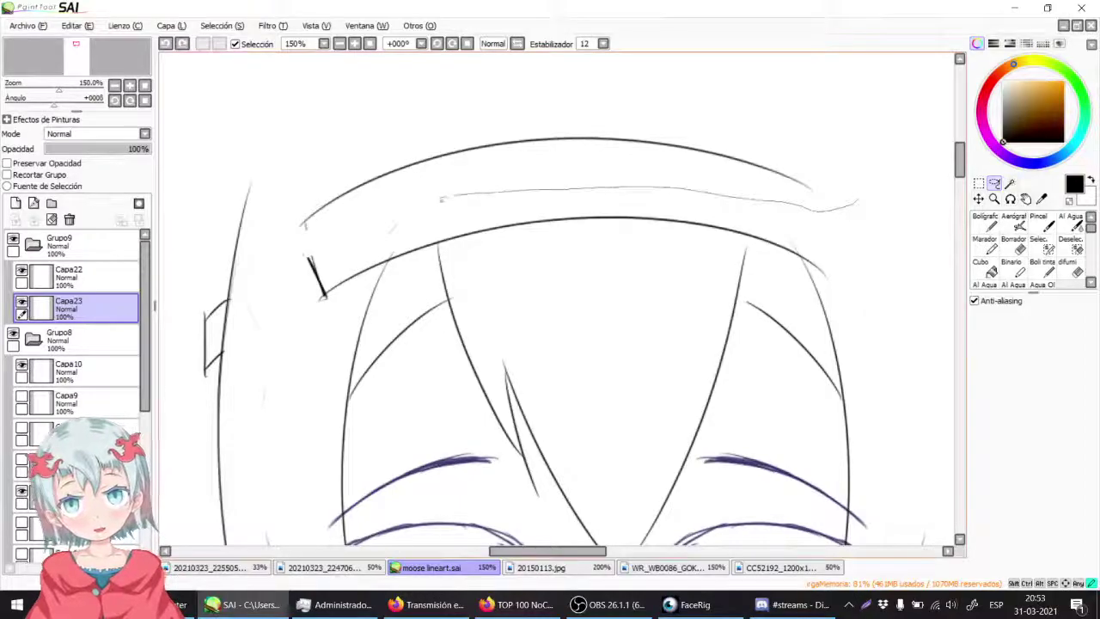
mouse_move(312, 251)
mouse_down()
mouse_move(465, 105)
mouse_move(773, 129)
mouse_move(856, 175)
mouse_move(849, 204)
mouse_up()
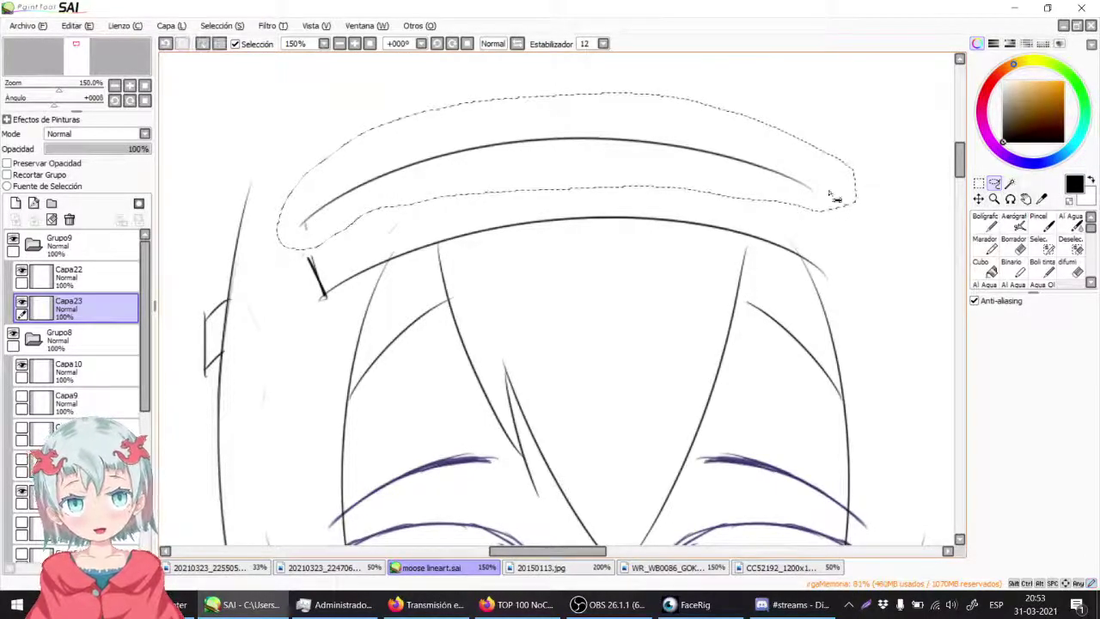
key(m)
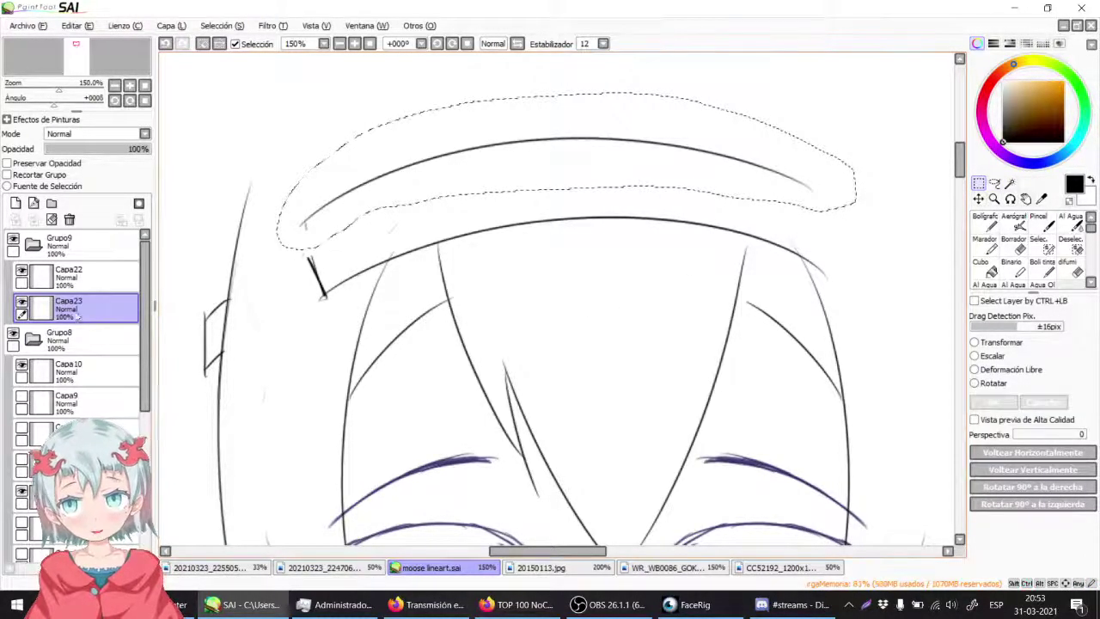
click(23, 275)
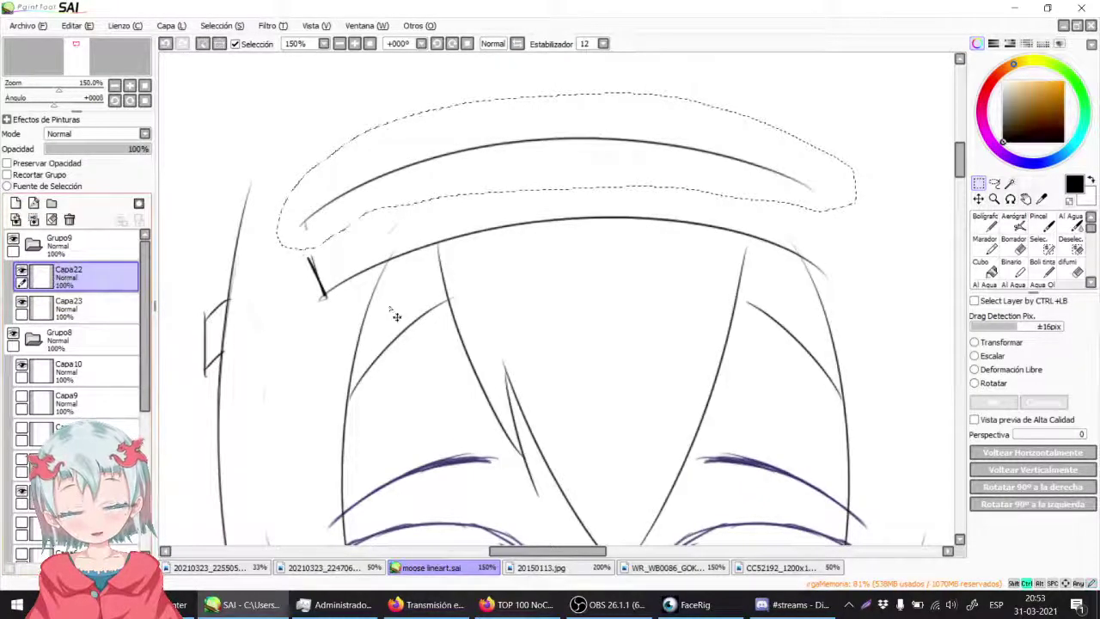
key(ctrl+t)
drag(590, 172, 602, 206)
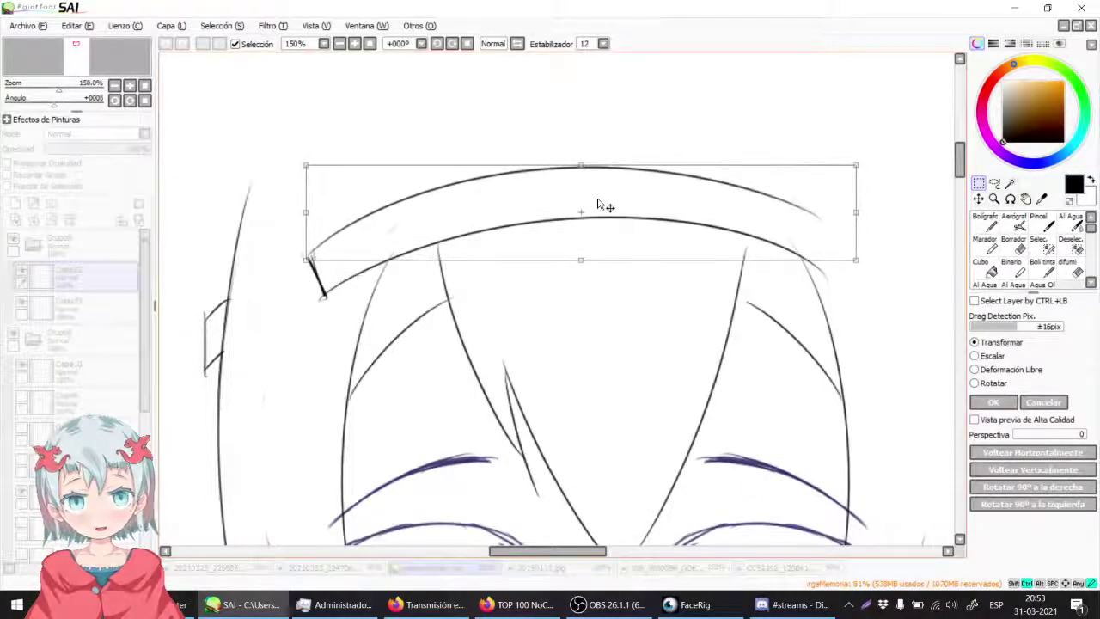
drag(852, 166, 866, 166)
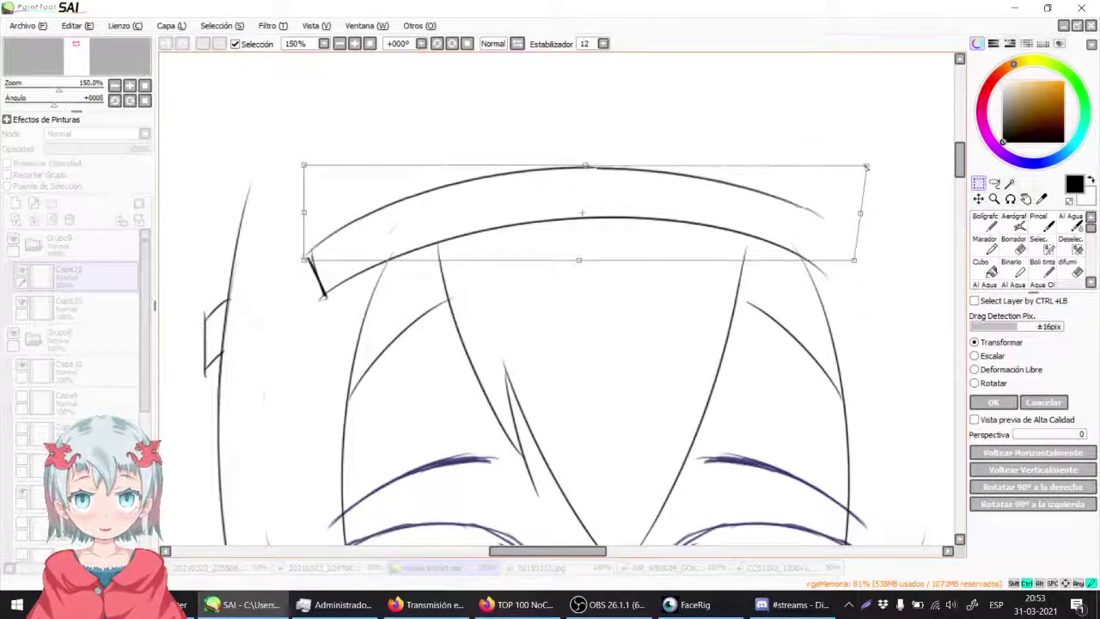
key(Return)
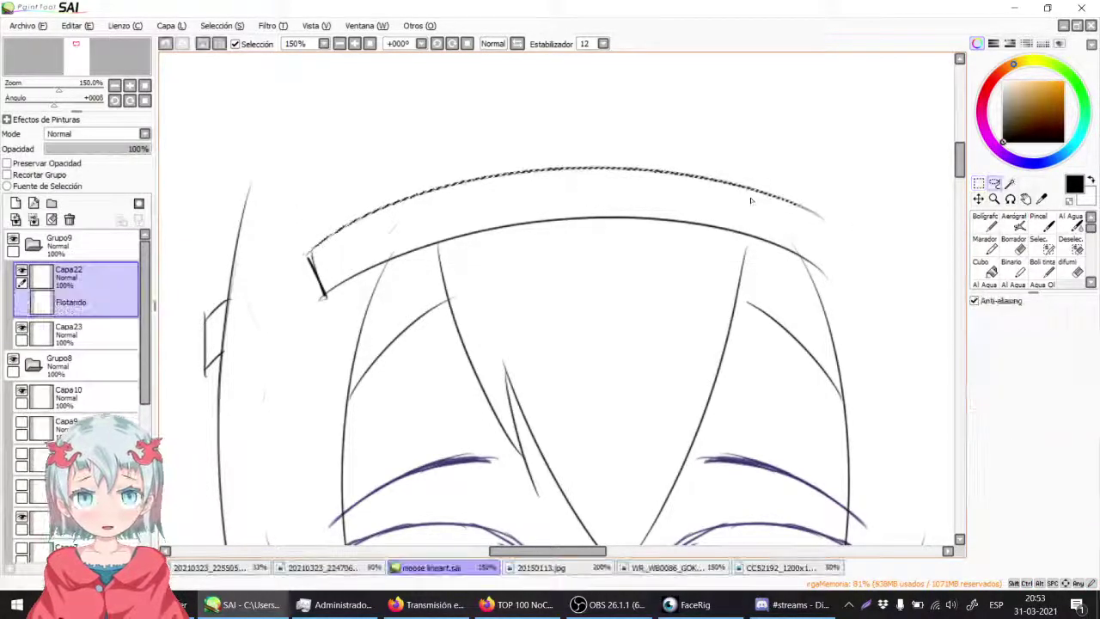
key(ctrl+d)
Step: Switch to the Boli tinta pen and examine the narrowed headband against the hair and face at 100% zoom
click(1045, 270)
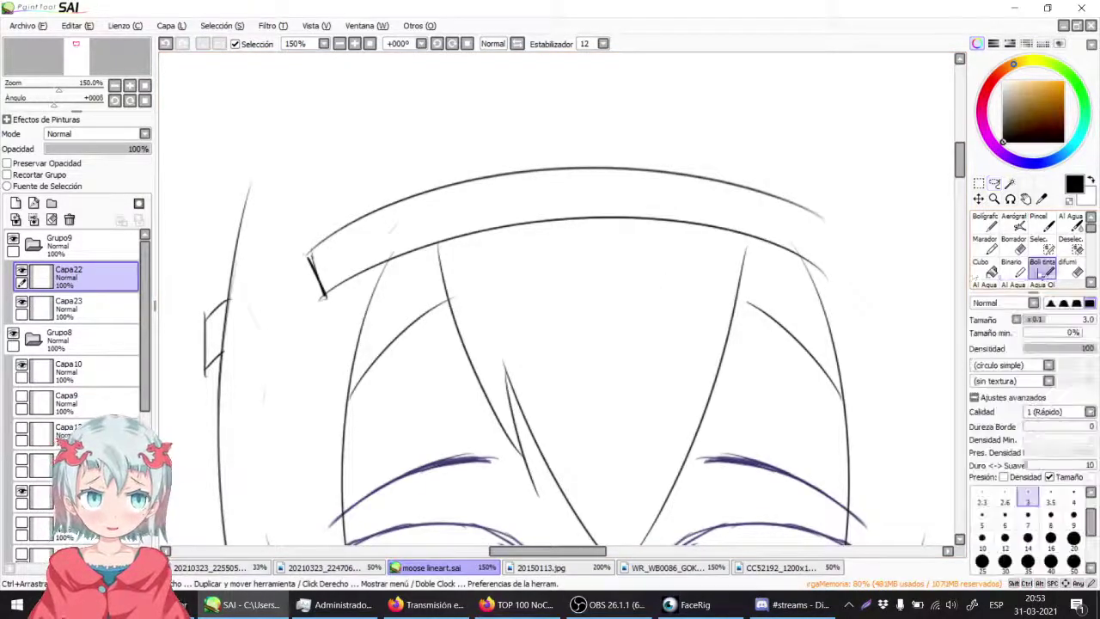
mouse_move(718, 299)
mouse_down()
mouse_move(788, 253)
mouse_move(616, 236)
mouse_up()
drag(711, 249, 753, 313)
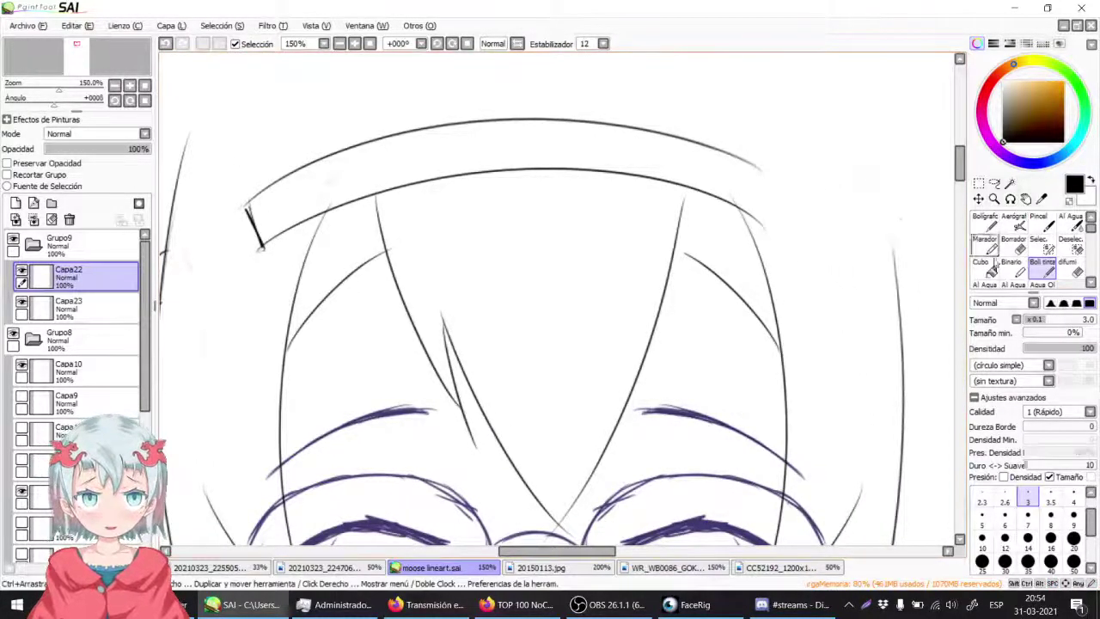
mouse_move(768, 211)
mouse_down()
mouse_move(865, 216)
mouse_move(738, 160)
mouse_move(695, 110)
mouse_up()
click(340, 46)
drag(718, 156, 705, 10)
drag(612, 165, 574, 349)
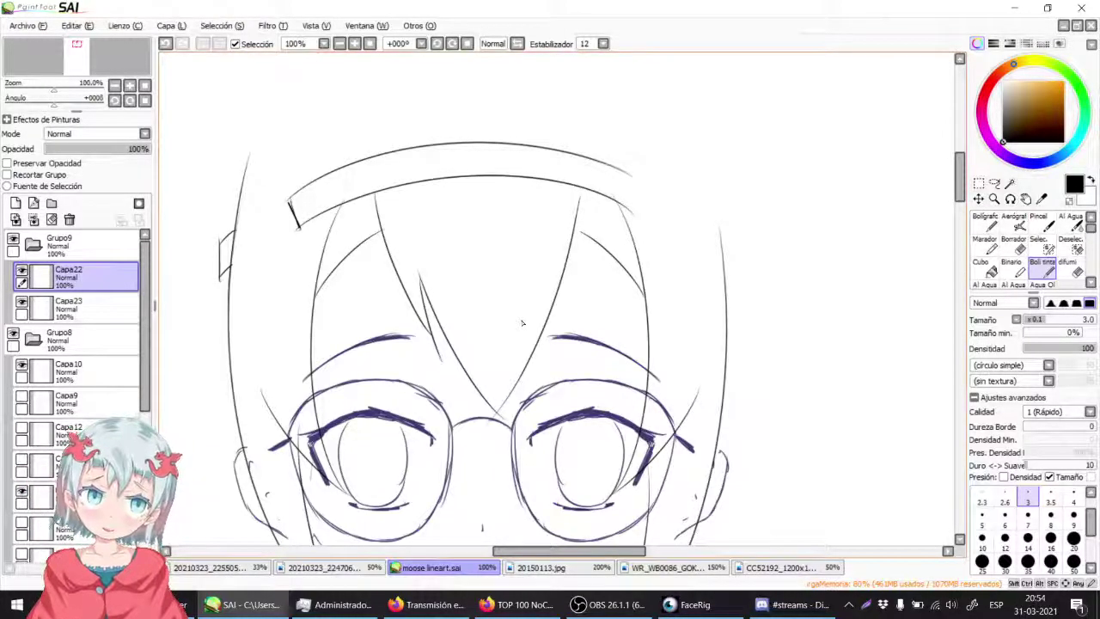
scroll(521, 323, down, 3)
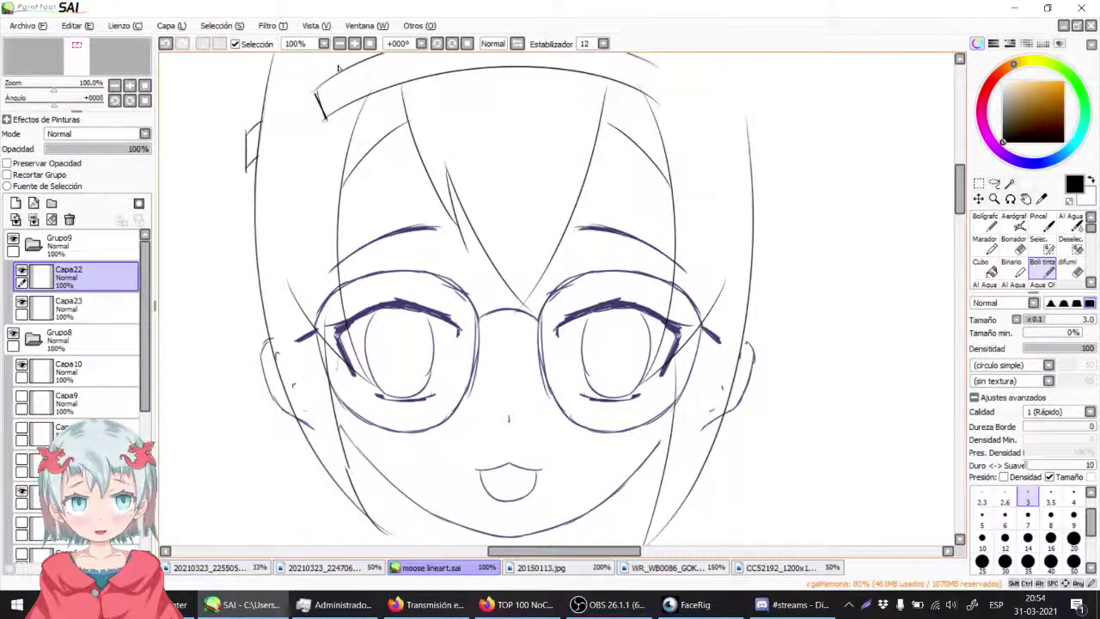
Step: Show the desktop, view the image edu chibi.png in Fotos, and close it
click(1098, 606)
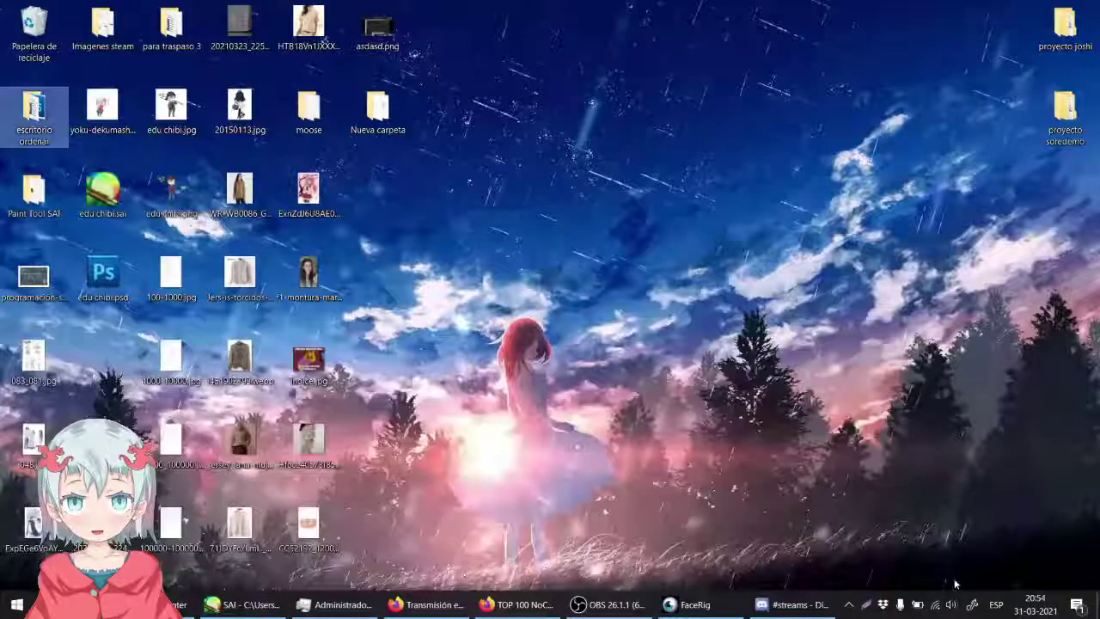
double_click(161, 196)
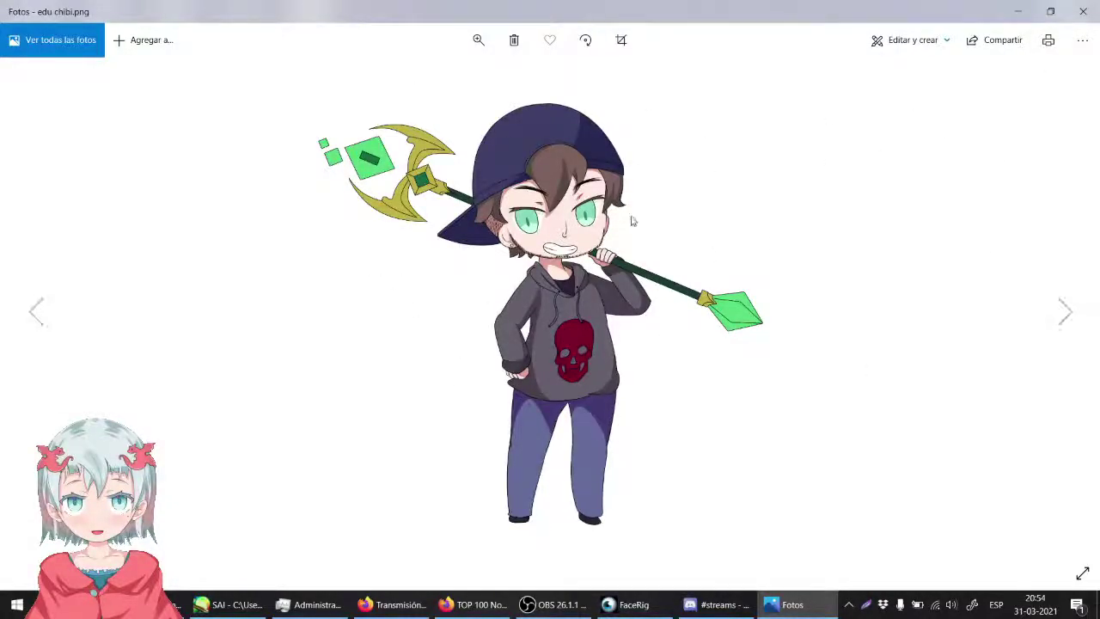
click(1083, 11)
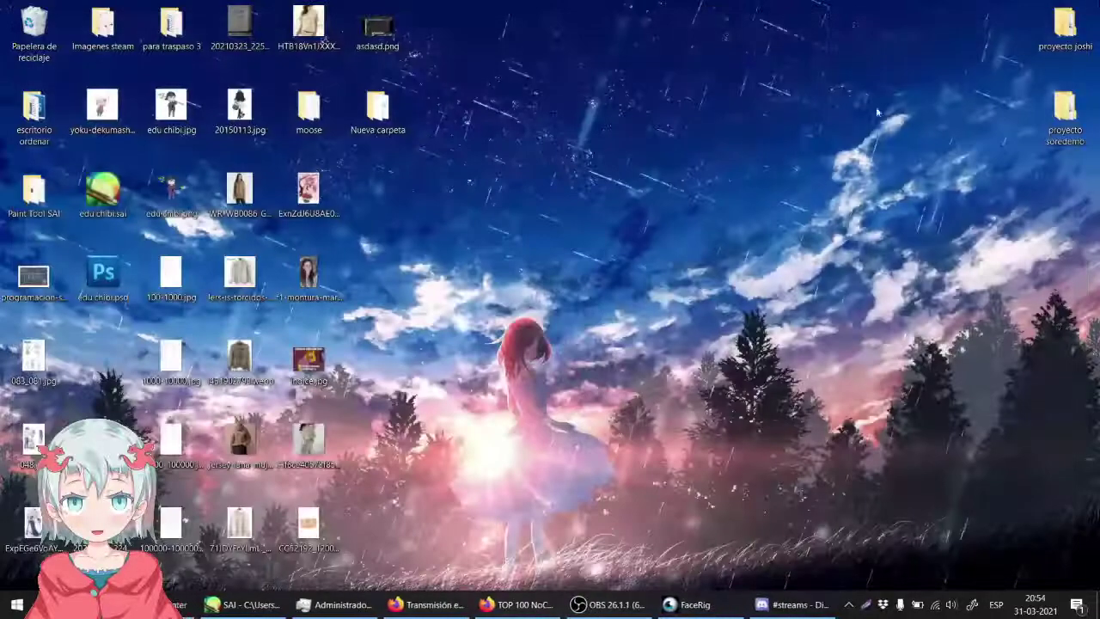
Step: Check the live stream preview and chat in YouTube Studio in Firefox, jump the preview to live, and return to the drawing in SAI
click(419, 606)
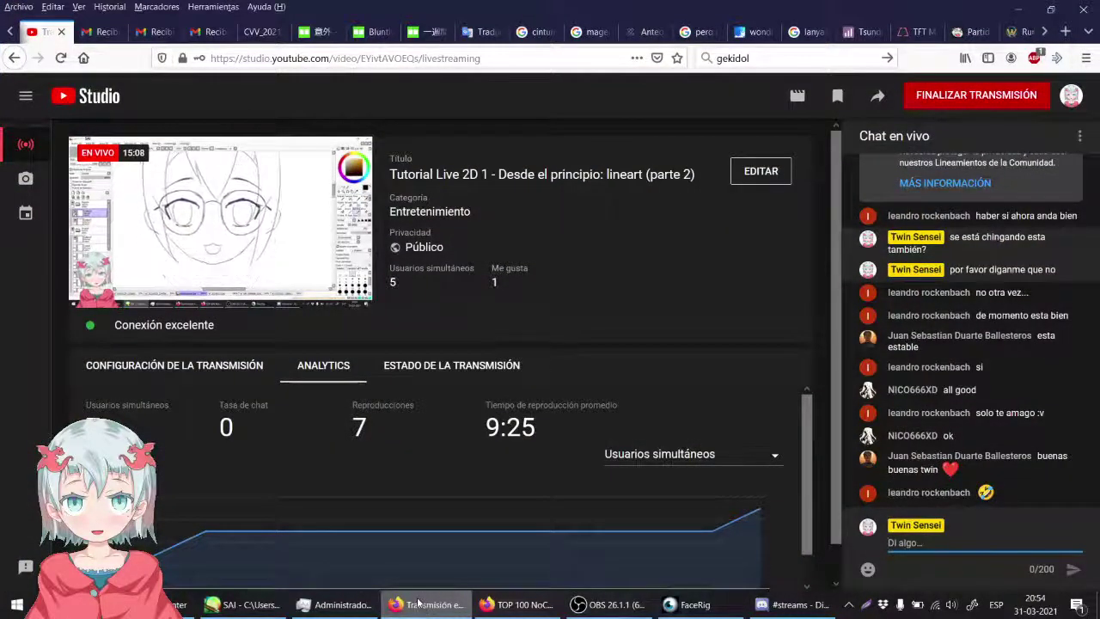
mouse_move(129, 300)
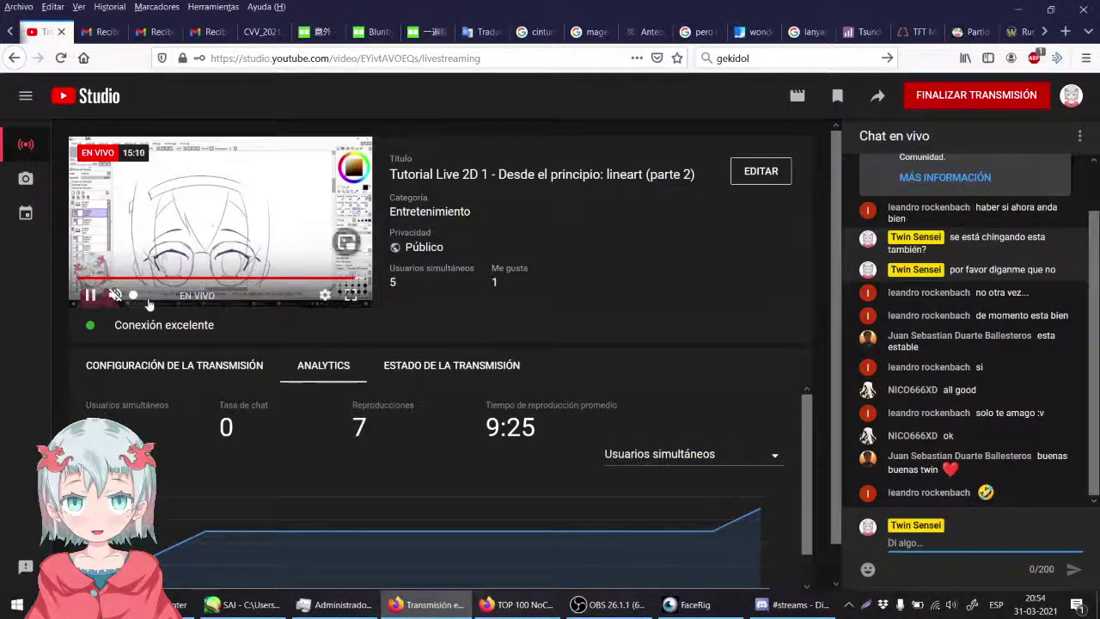
click(193, 296)
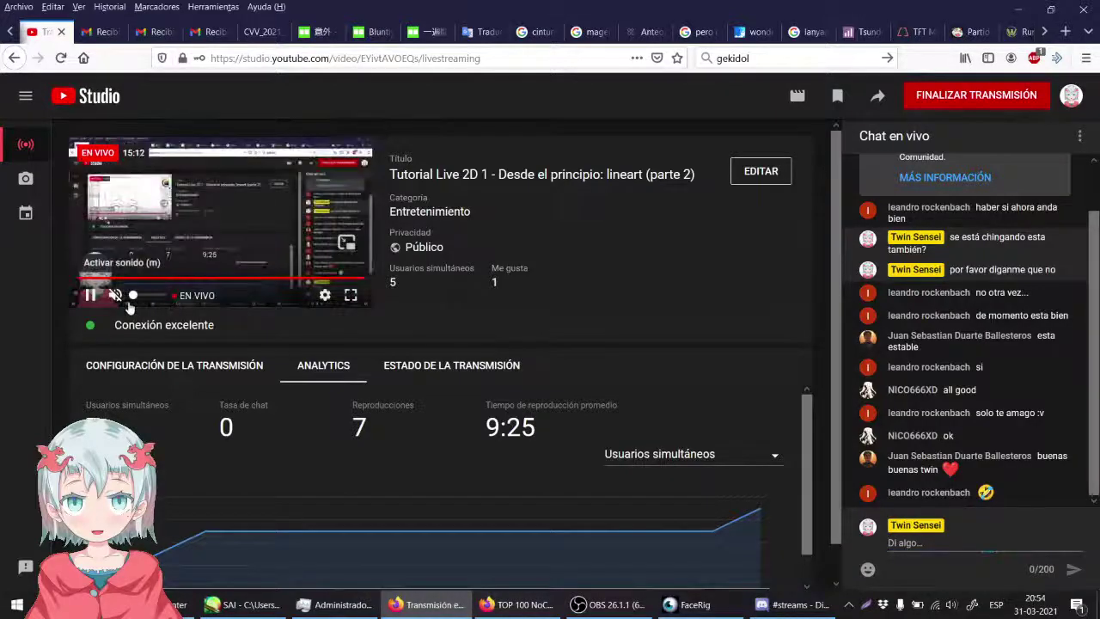
mouse_move(272, 234)
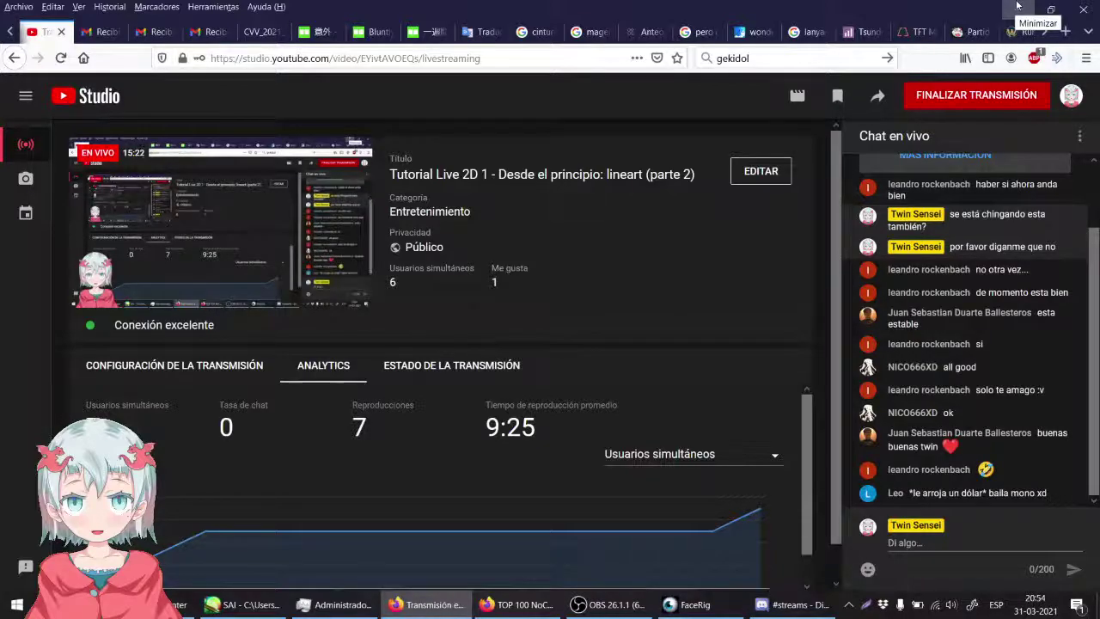
click(1017, 6)
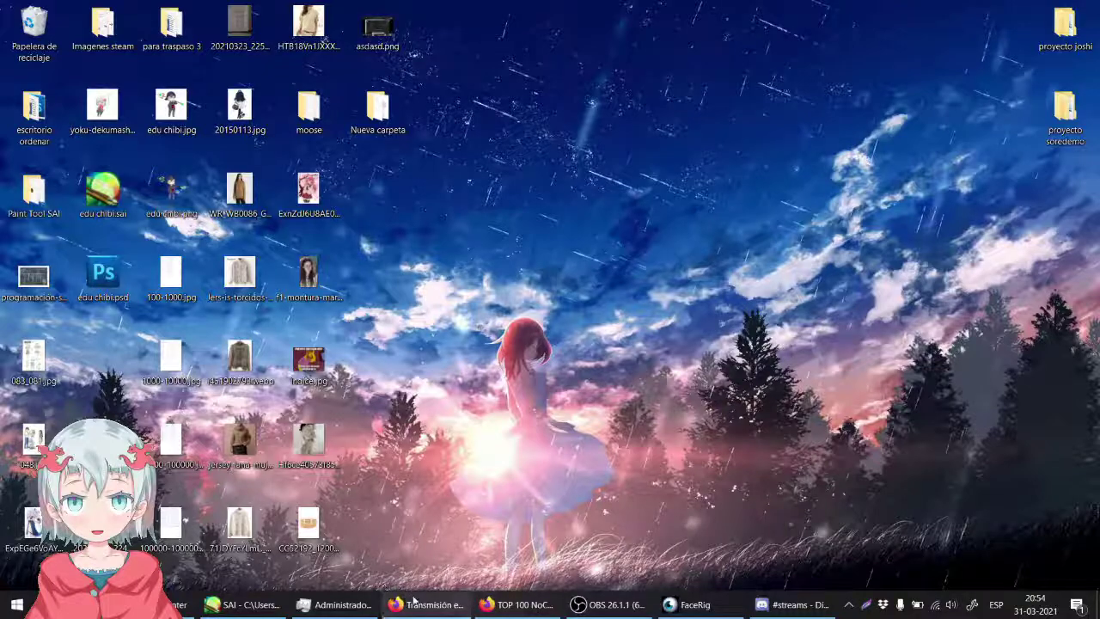
click(455, 606)
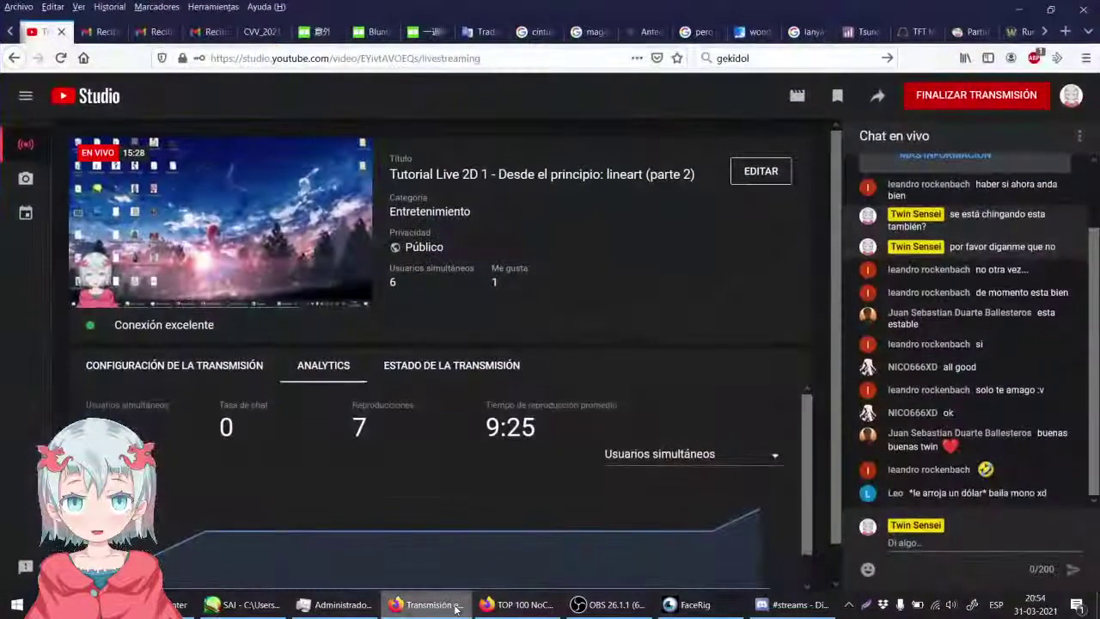
click(455, 607)
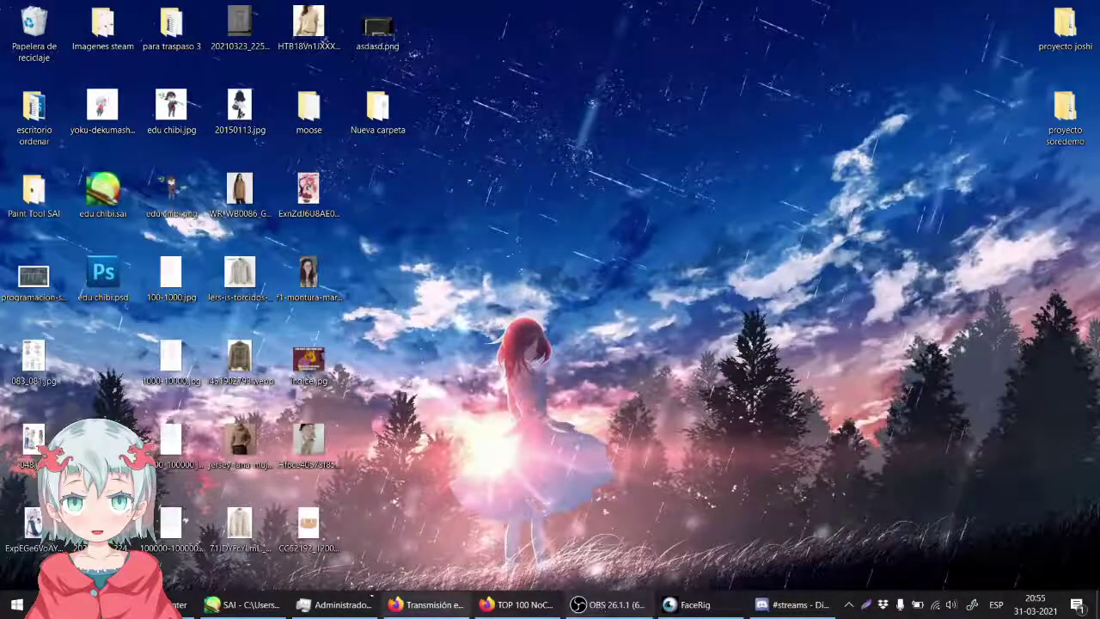
click(245, 604)
Step: Try to join both ends of the headband's lower line to the outer hair outlines with straight strokes, and undo them
drag(483, 243, 443, 323)
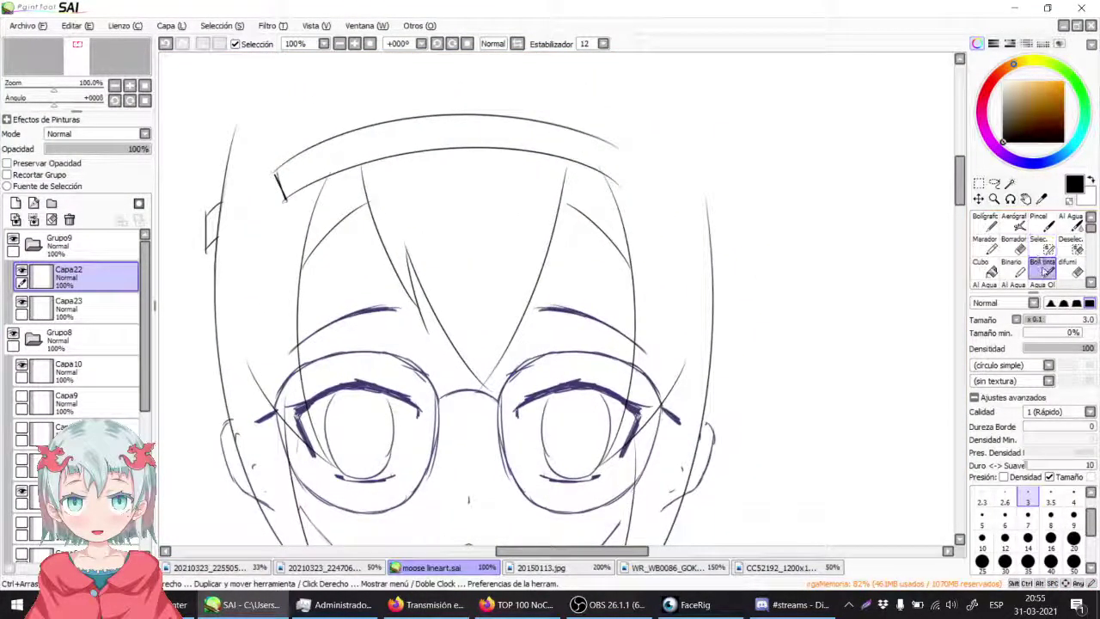
mouse_move(639, 160)
mouse_down()
mouse_move(732, 192)
mouse_move(736, 136)
mouse_move(722, 143)
mouse_up()
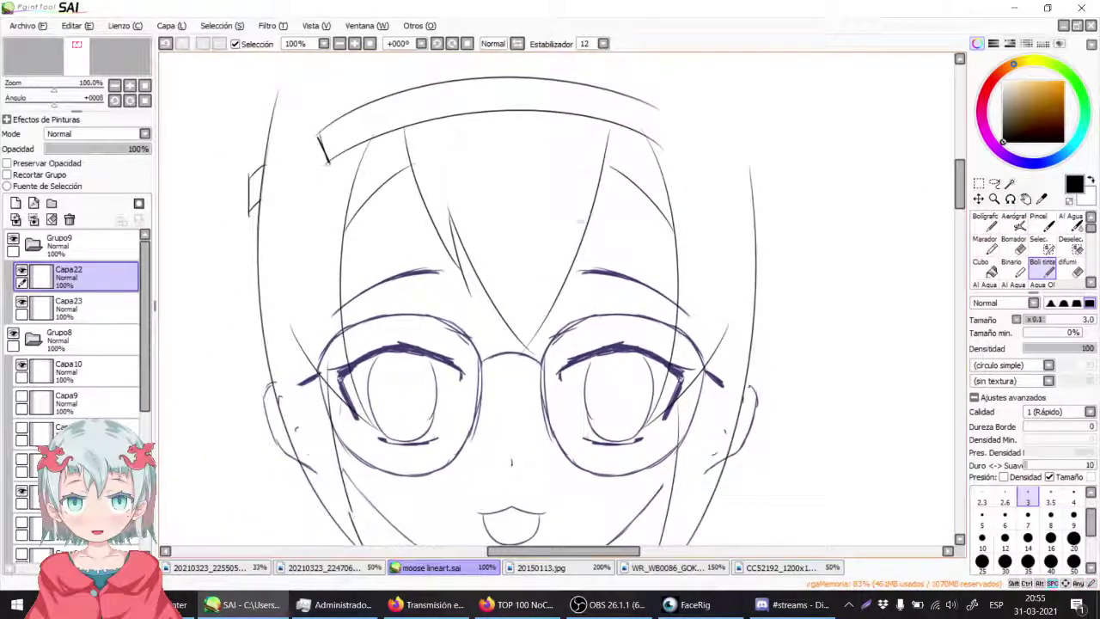
drag(657, 153, 749, 169)
drag(273, 169, 356, 154)
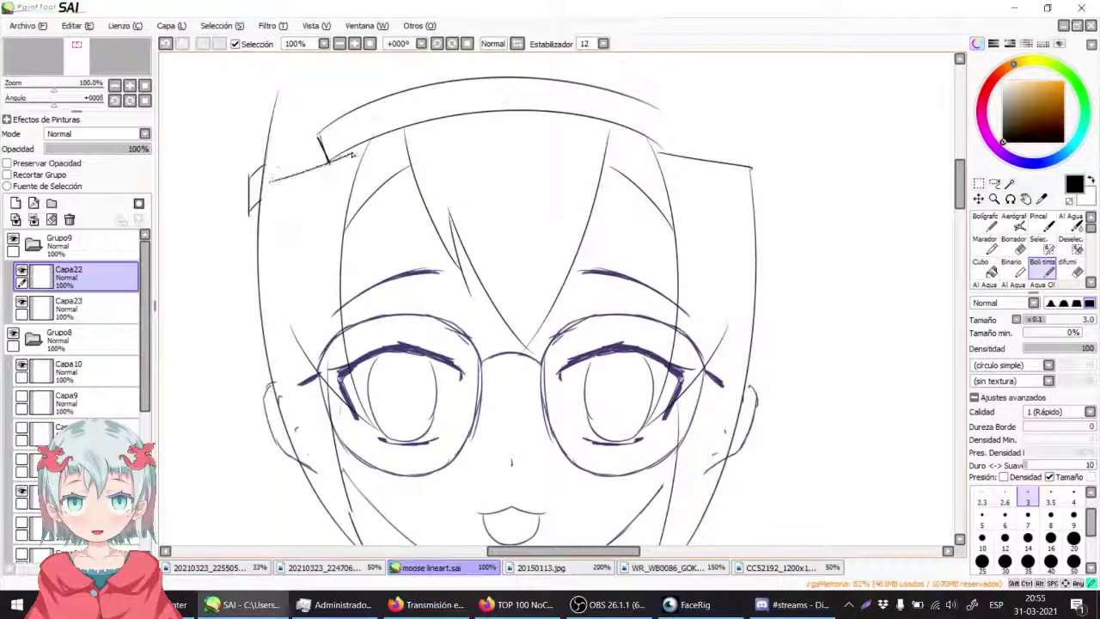
key(ctrl+z)
key(ctrl+z)
Step: Try to lengthen the headband's upper and lower lines at the right end with short strokes, and undo them
mouse_move(644, 138)
mouse_down()
mouse_move(683, 157)
mouse_move(675, 152)
mouse_up()
drag(655, 109, 678, 129)
key(ctrl+z)
key(ctrl+z)
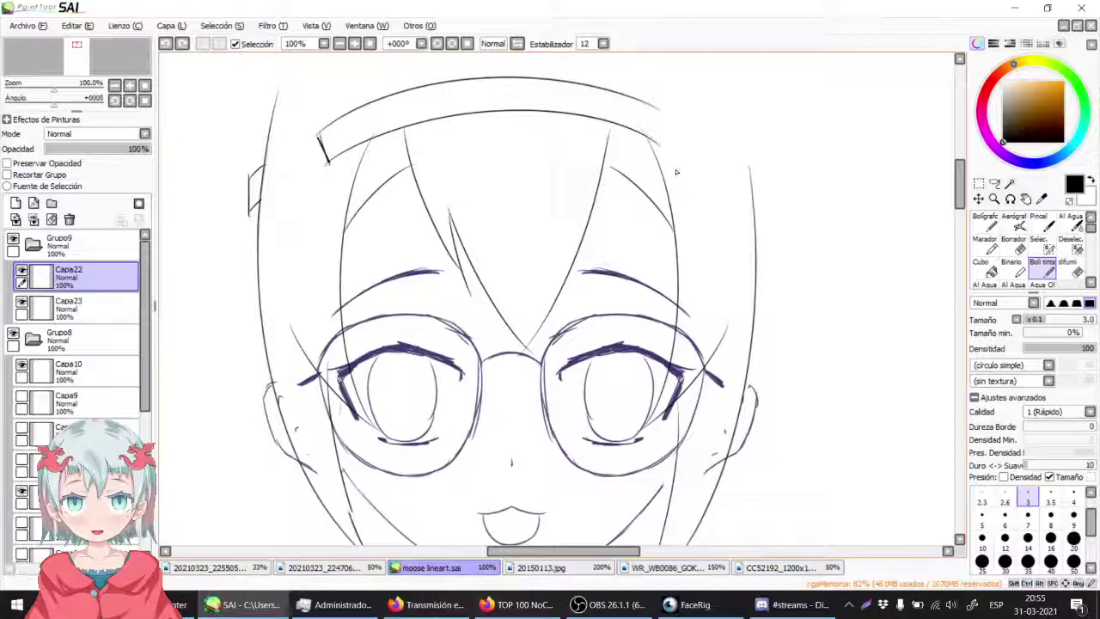
Step: On a new layer, try a connecting line beside the headband, flip it horizontally onto the left side, and undo the line with its layer
click(14, 204)
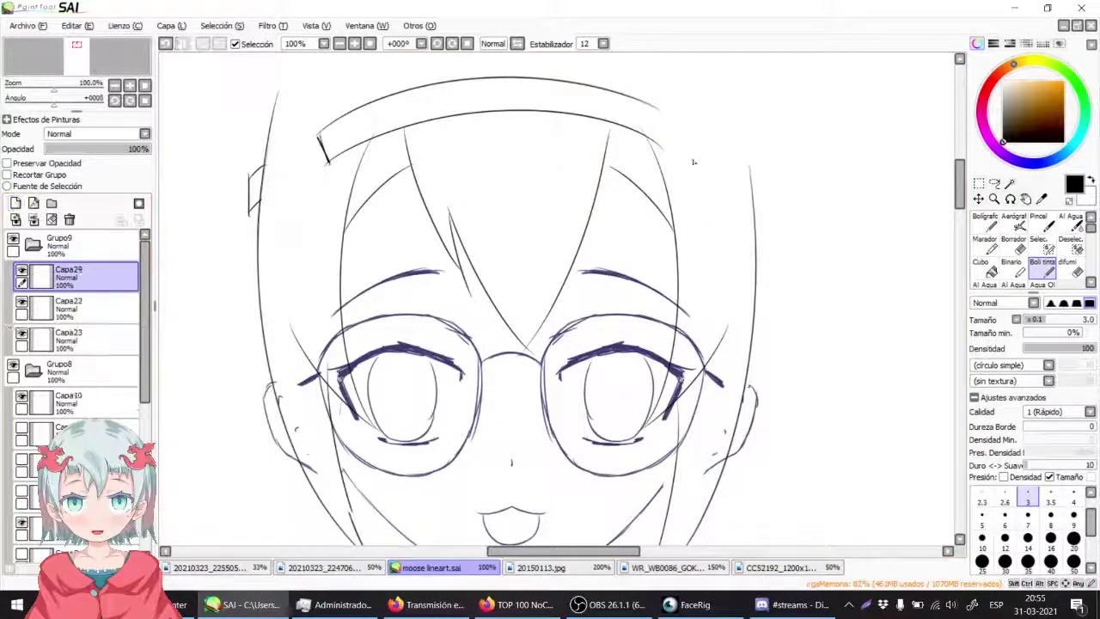
drag(668, 168, 748, 178)
key(ctrl+z)
mouse_move(658, 164)
mouse_down()
mouse_move(752, 173)
mouse_move(346, 174)
mouse_up()
key(ctrl+t)
click(1021, 454)
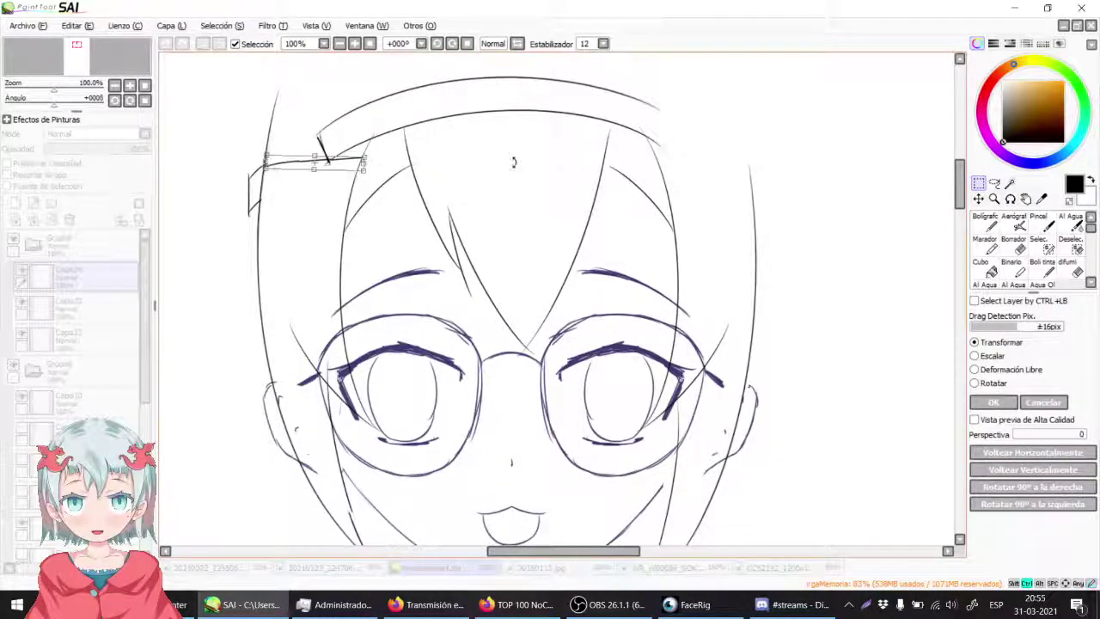
key(Return)
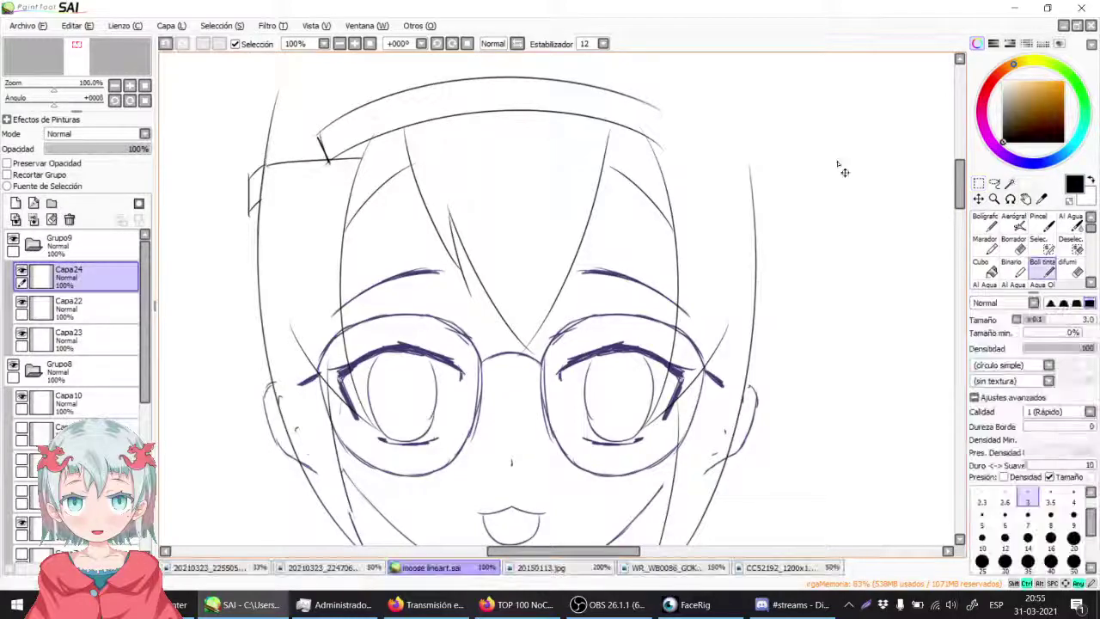
key(ctrl+z)
key(ctrl+z)
key(ctrl+z)
Step: On Capa22, extend the headband's two lines at the right end and close them with a short vertical stroke
drag(735, 105, 754, 217)
key(ctrl+z)
mouse_move(707, 121)
mouse_down()
mouse_move(714, 151)
mouse_move(675, 153)
mouse_move(684, 183)
mouse_up()
key(ctrl+z)
key(ctrl+z)
drag(519, 105, 550, 172)
mouse_move(356, 230)
mouse_down()
mouse_move(434, 157)
mouse_move(663, 172)
mouse_up()
key(ctrl+z)
Step: Toggle the sketch layers, including Capa12 with the antlers, to compare the headband with the sketch, and hide Capa12 again
click(23, 460)
click(23, 461)
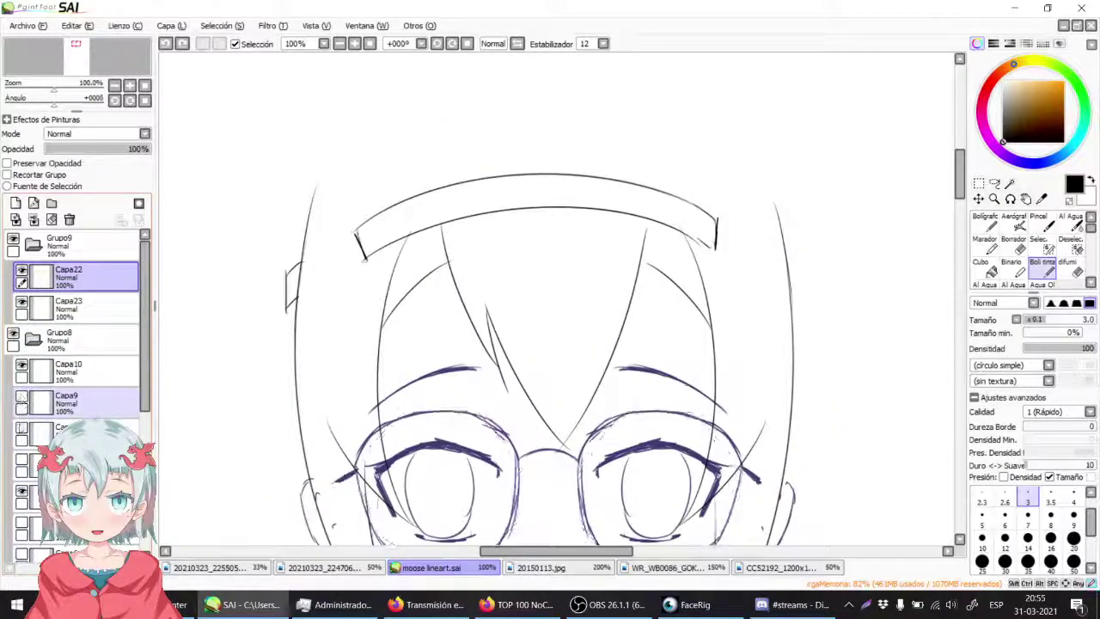
click(21, 429)
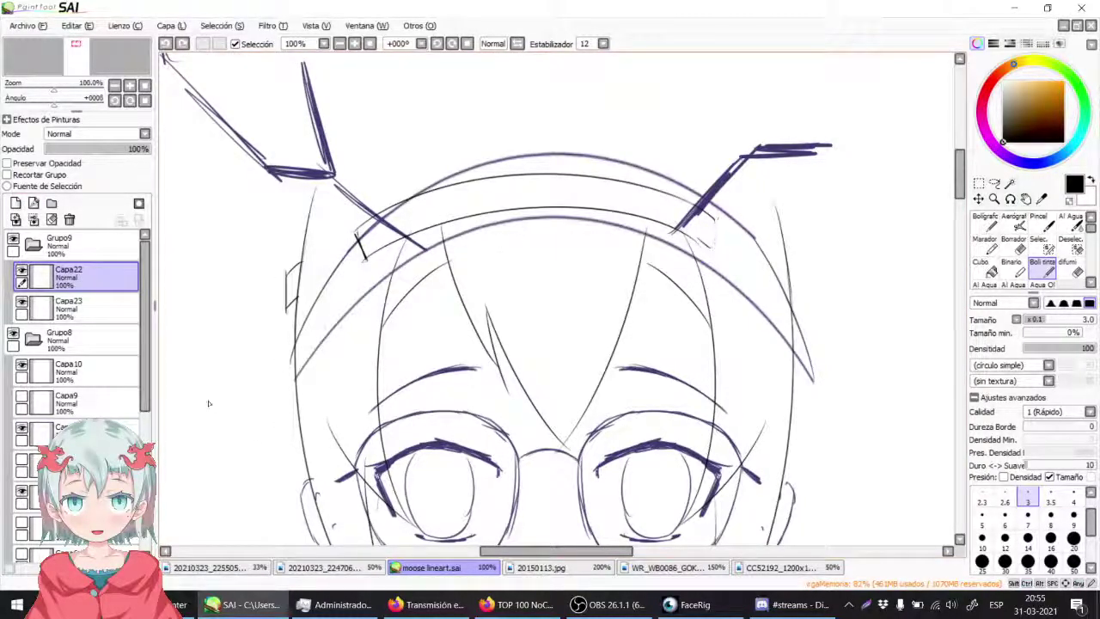
click(23, 492)
click(23, 491)
click(22, 428)
Step: Draw a small angular tab outside the right hair outline, matching the one on the left side
drag(645, 252, 525, 210)
drag(640, 230, 730, 234)
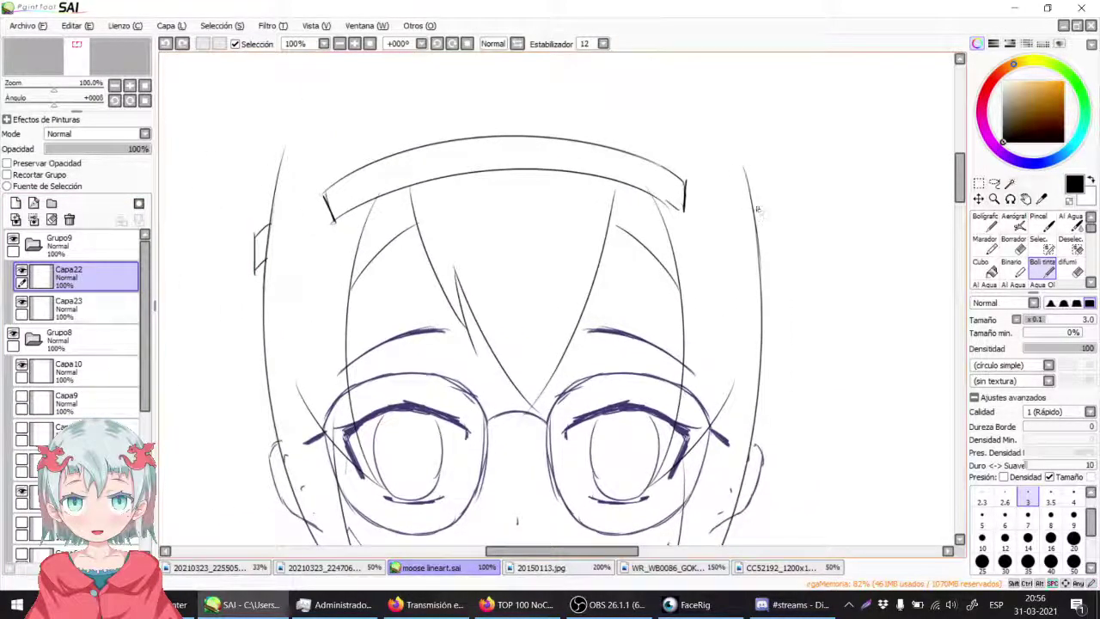
key(ctrl+z)
drag(754, 197, 772, 219)
key(ctrl+z)
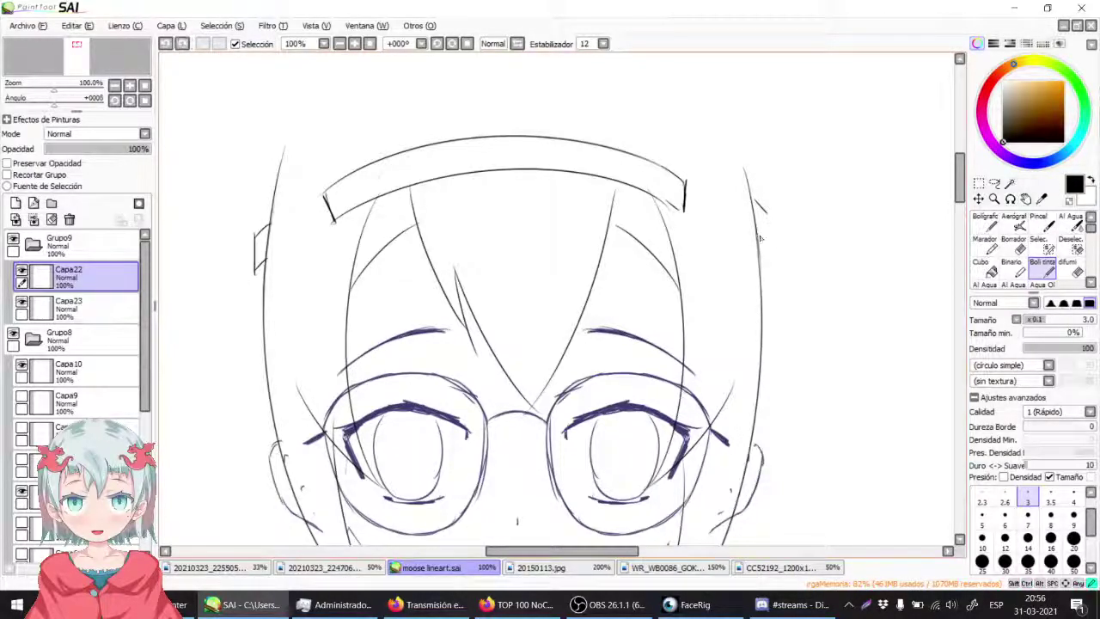
drag(770, 215, 770, 241)
mouse_move(393, 310)
mouse_down()
mouse_move(464, 123)
mouse_move(383, 258)
mouse_up()
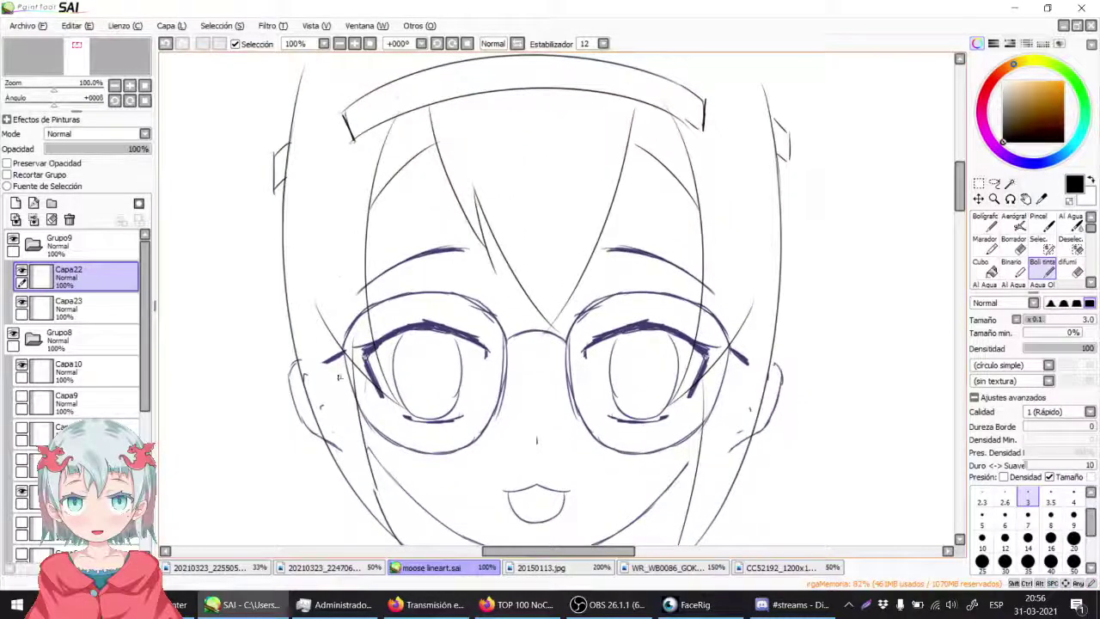
drag(322, 316, 302, 244)
drag(398, 201, 415, 271)
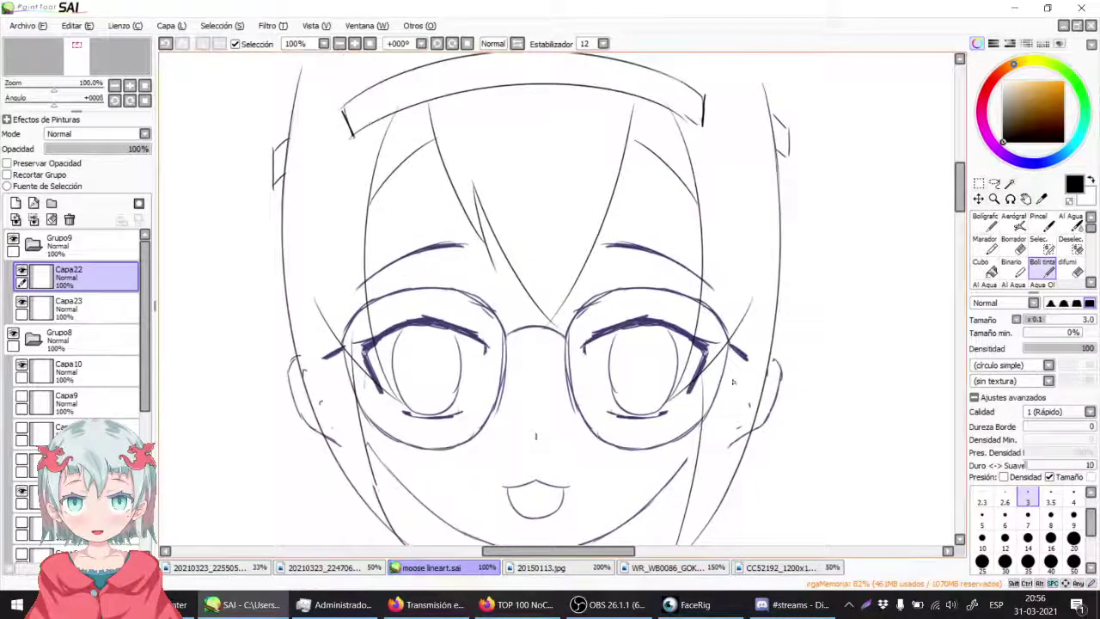
mouse_move(673, 309)
mouse_down()
mouse_move(631, 240)
mouse_move(597, 216)
mouse_move(596, 342)
mouse_up()
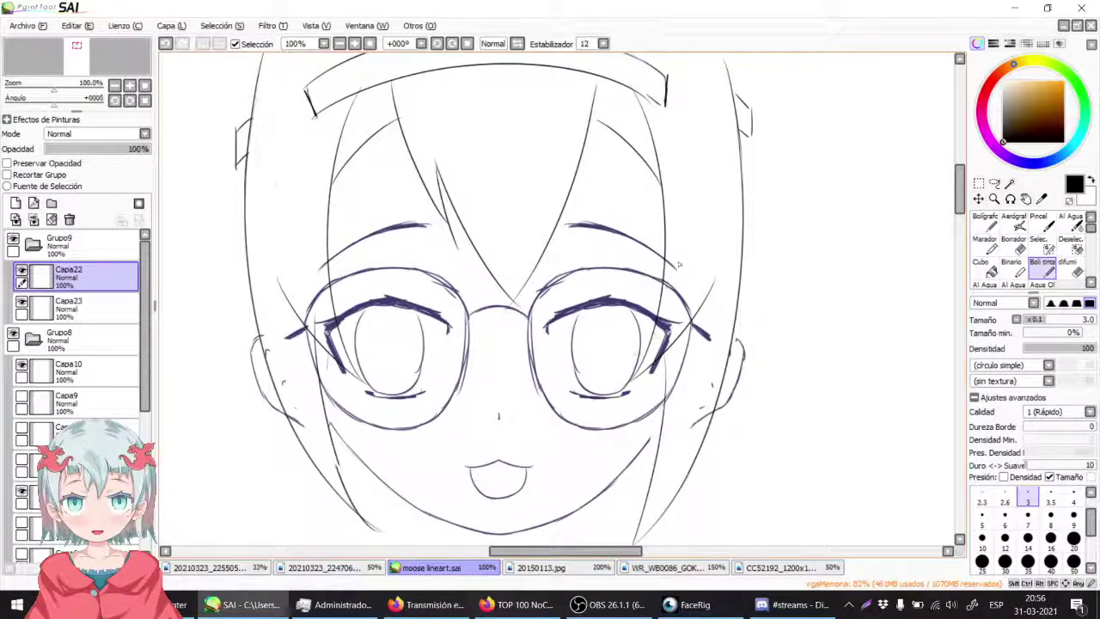
Step: Draw a curved hair lock line over the outer end of the right eyebrow, redoing the first stroke
drag(667, 206, 713, 285)
key(ctrl+z)
drag(666, 206, 713, 295)
Step: Lightly erase the lock lines crossing the right eye with the Eraser at size 80
click(1014, 246)
drag(825, 409, 833, 375)
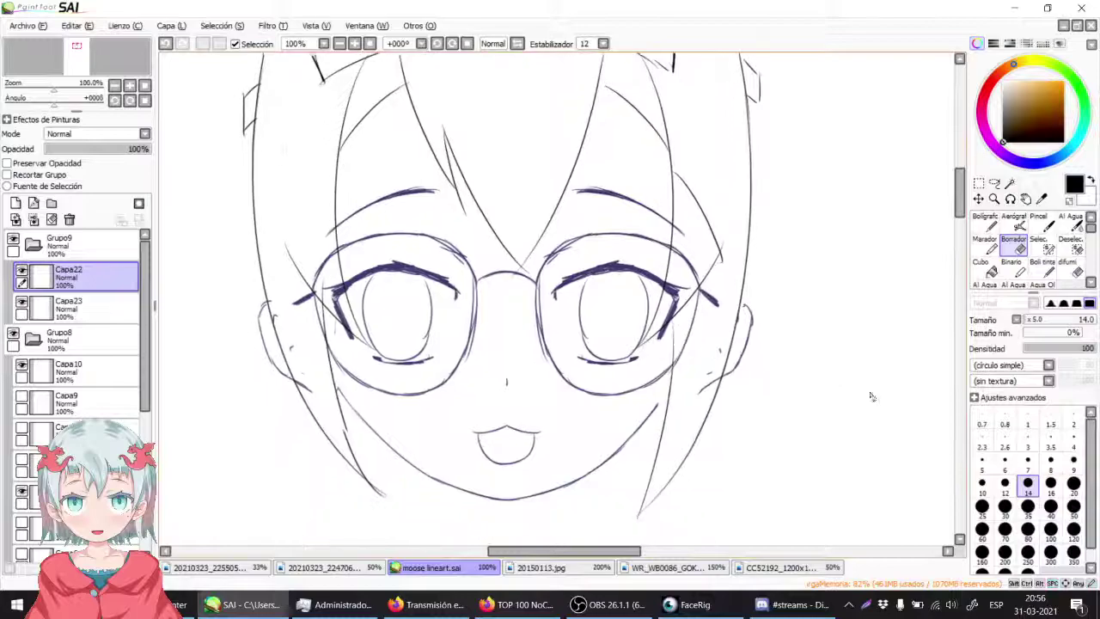
click(1027, 528)
mouse_move(1053, 346)
mouse_down()
mouse_move(1042, 348)
mouse_move(1067, 332)
mouse_up()
mouse_move(660, 292)
mouse_down()
mouse_move(620, 355)
mouse_move(732, 195)
mouse_move(677, 271)
mouse_move(674, 249)
mouse_move(659, 361)
mouse_move(685, 214)
mouse_move(632, 345)
mouse_move(694, 262)
mouse_move(611, 271)
mouse_up()
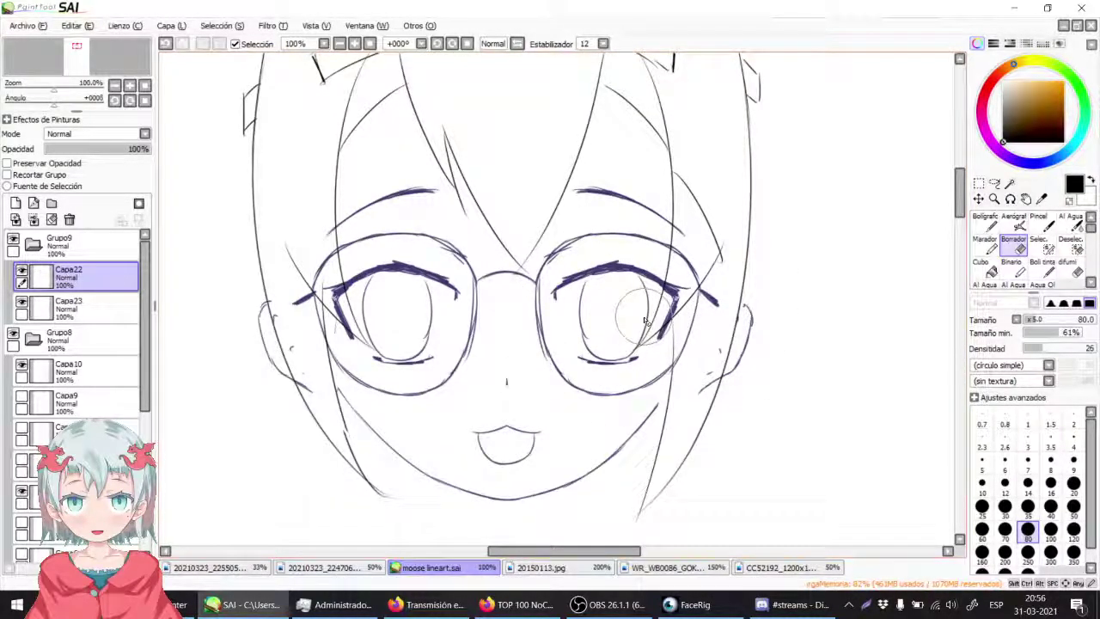
click(1050, 268)
drag(601, 324, 666, 376)
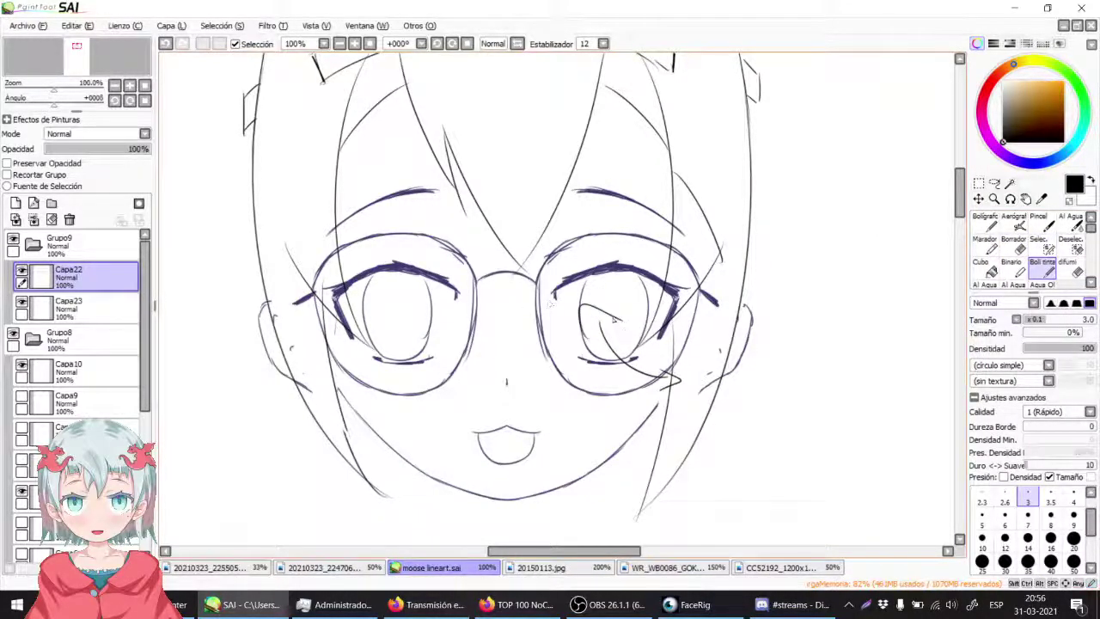
click(684, 610)
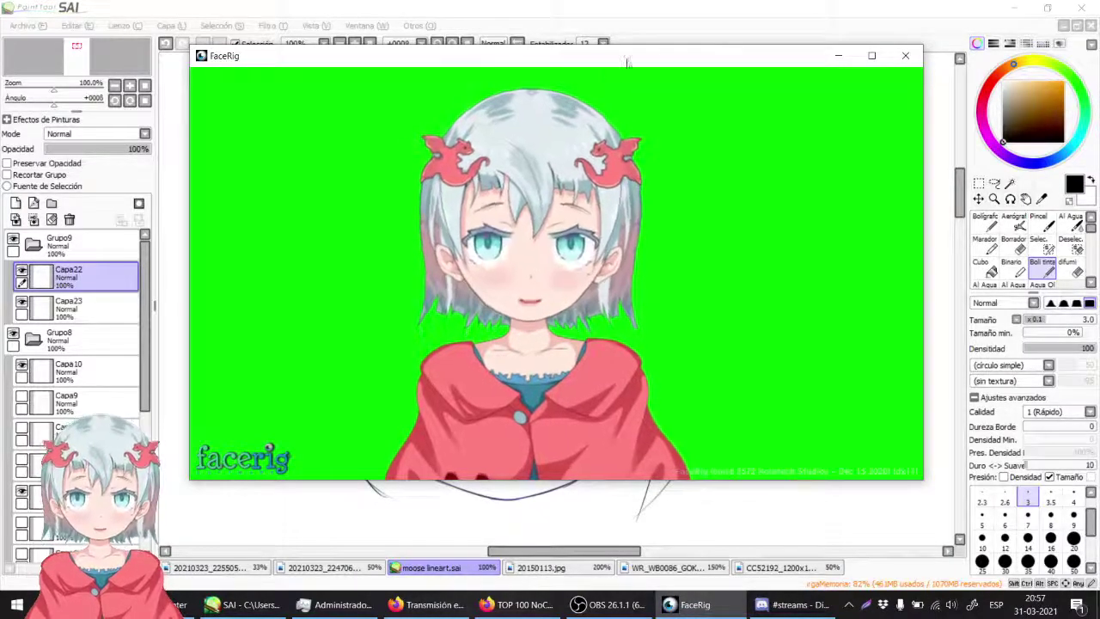
click(679, 42)
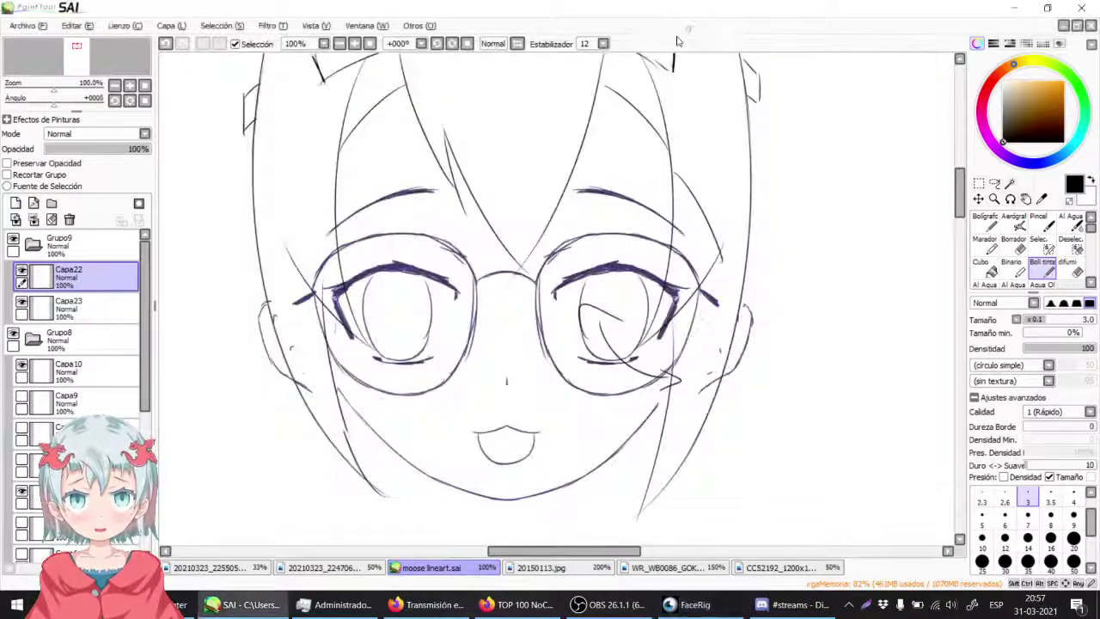
drag(516, 223, 548, 298)
key(ctrl+z)
key(ctrl+z)
ctrl+click(79, 302)
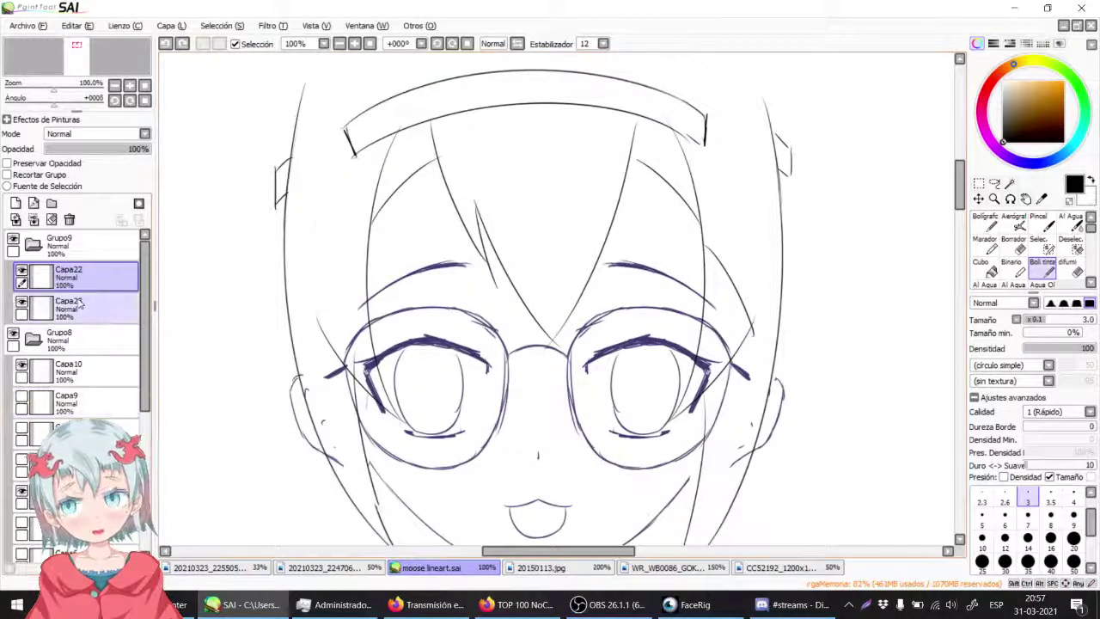
click(22, 270)
click(22, 270)
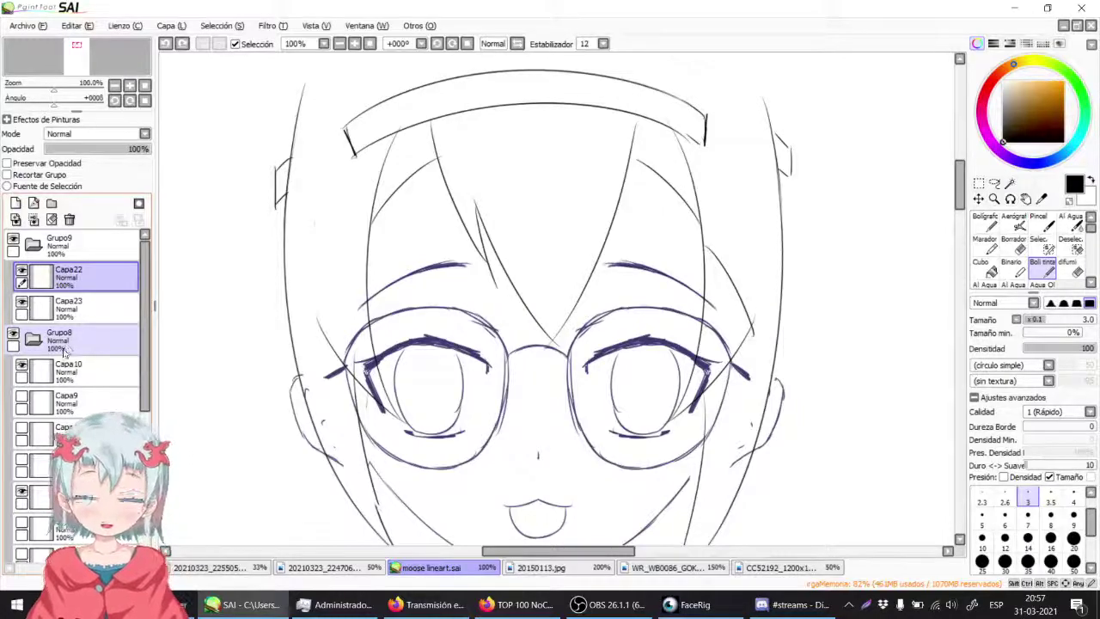
drag(69, 349, 69, 365)
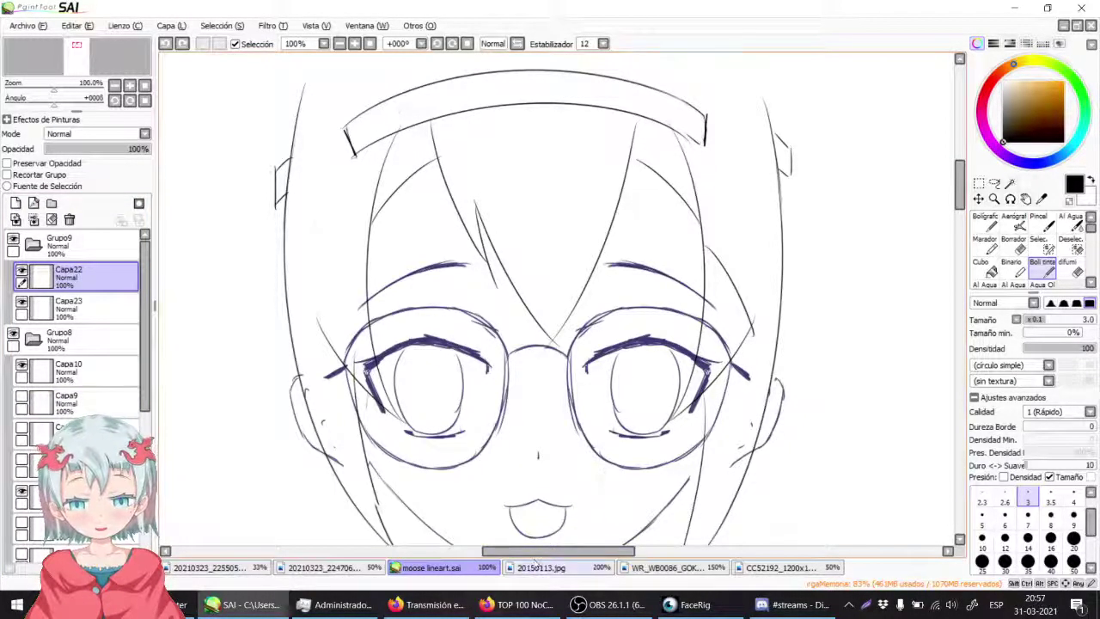
click(423, 606)
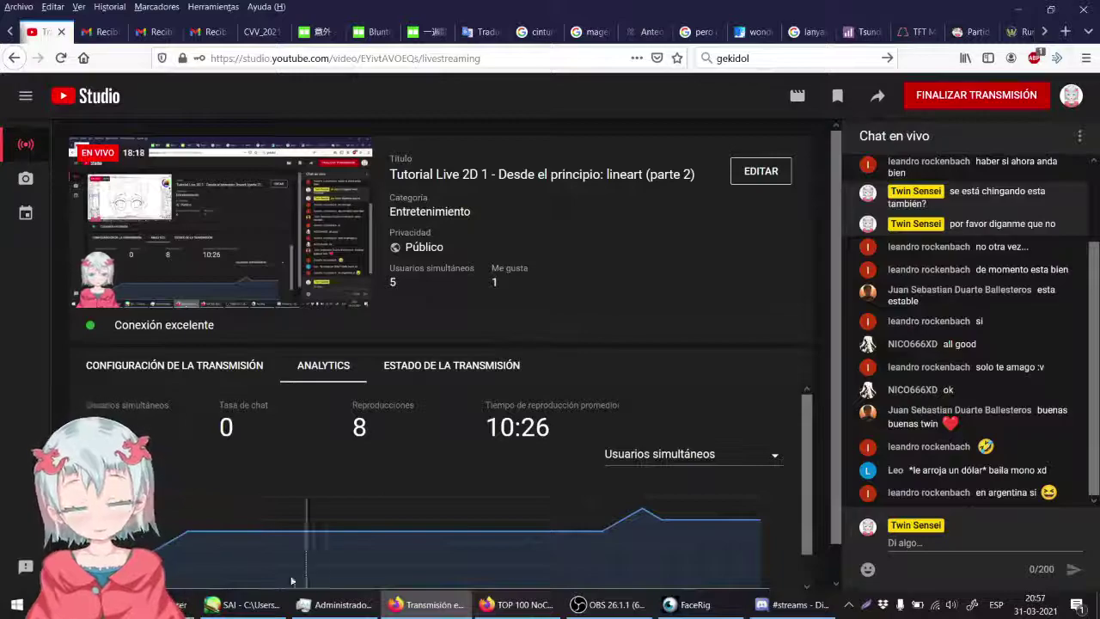
click(243, 604)
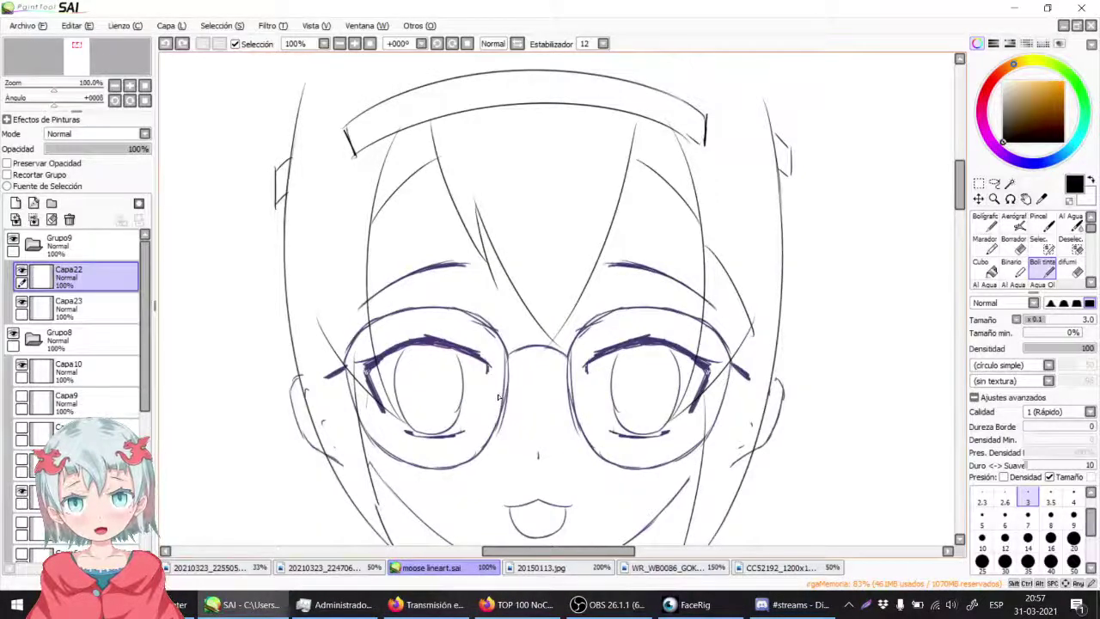
Step: Show the sketch layer Capa11 with the outer hair outline around the headband and face
drag(392, 213, 374, 327)
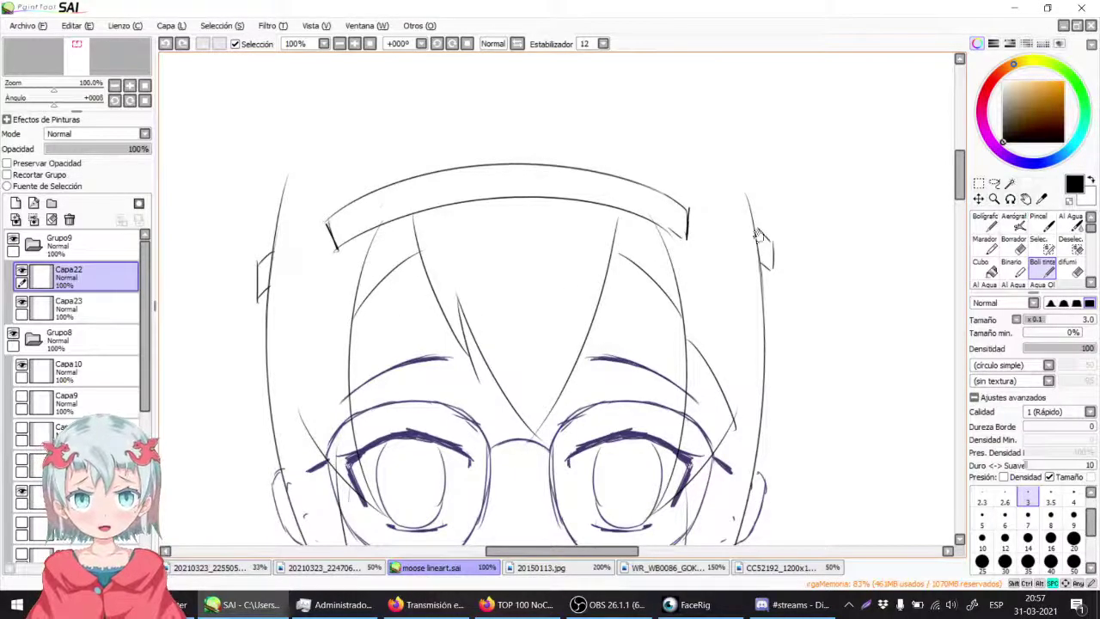
drag(489, 334, 533, 316)
drag(564, 194, 579, 146)
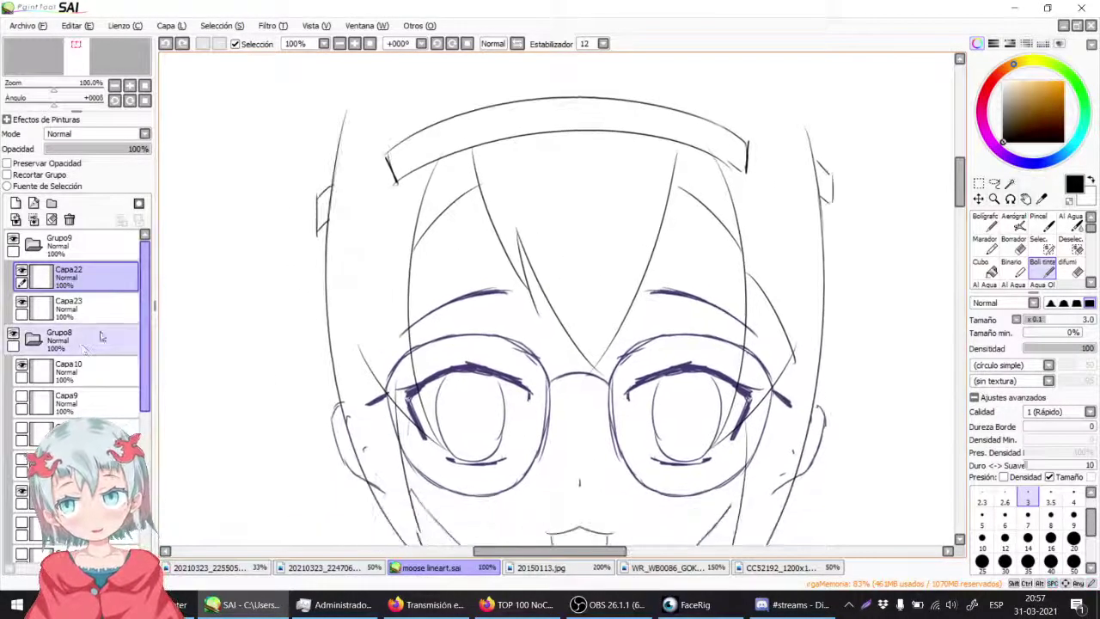
click(22, 399)
click(22, 401)
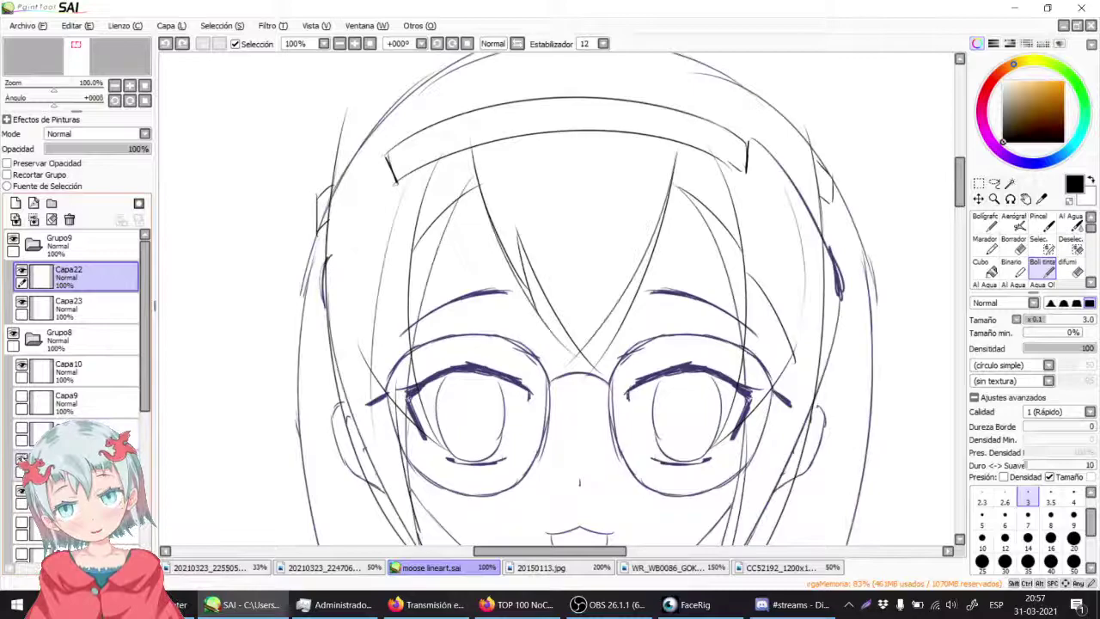
drag(385, 204, 422, 99)
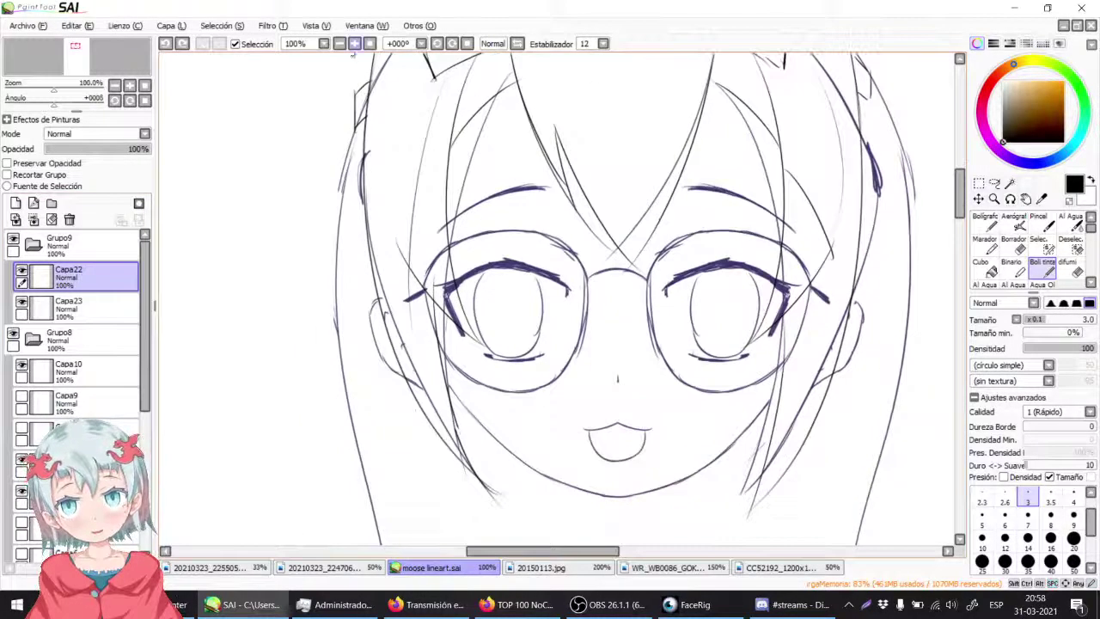
scroll(404, 121, down, 4)
scroll(372, 161, up, 2)
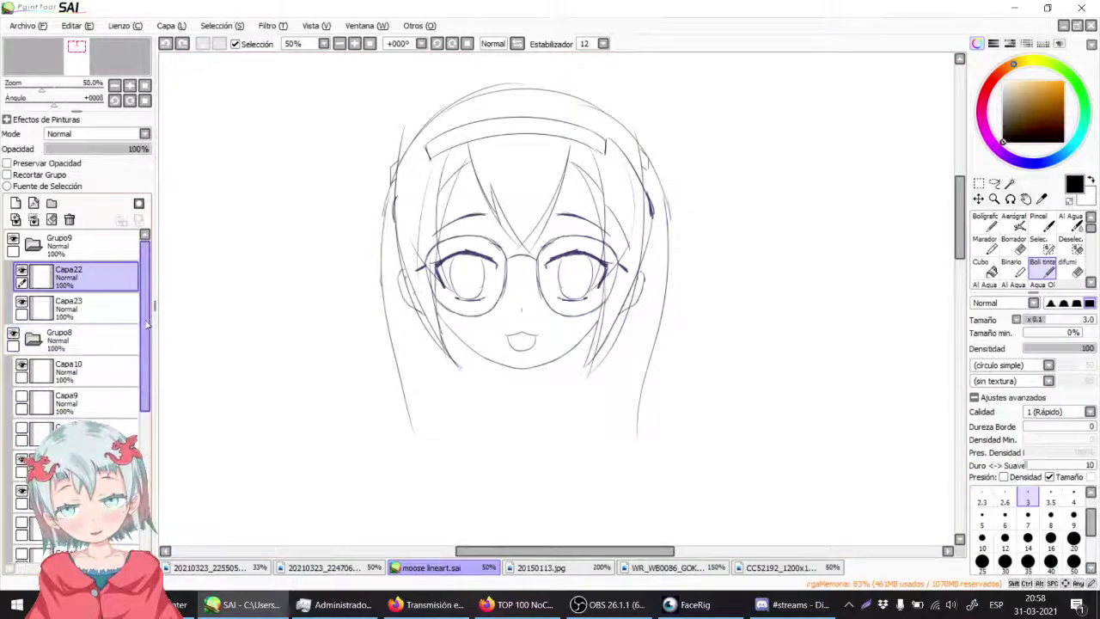
Step: Show the body sketch layers from Capa7 down through Capa18, plus the cable-knit sweater detail layer
scroll(117, 370, down, 3)
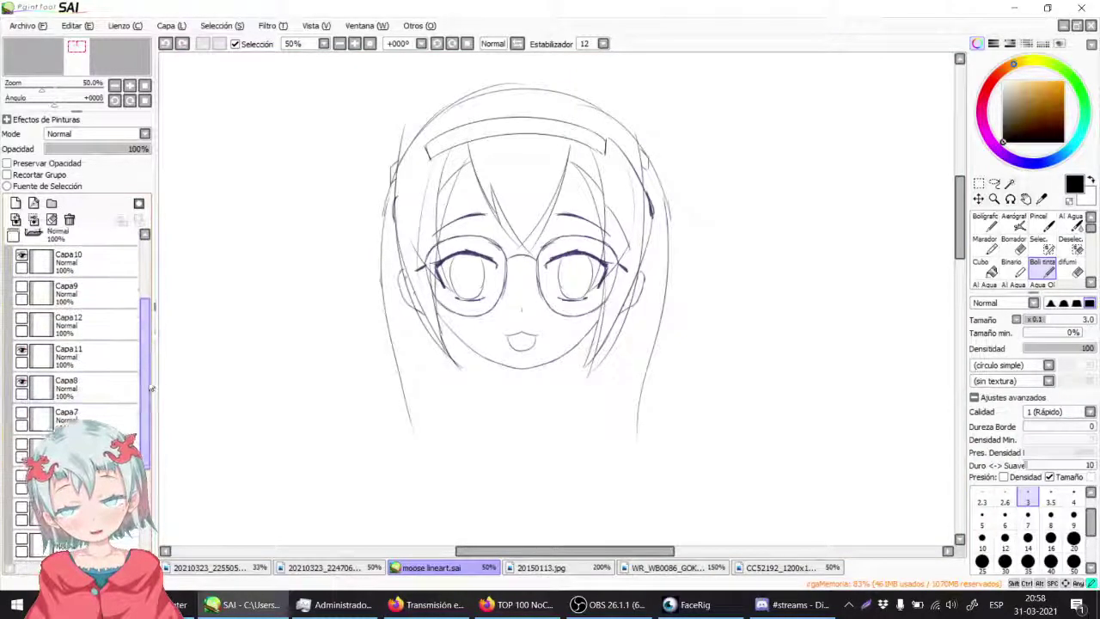
click(21, 441)
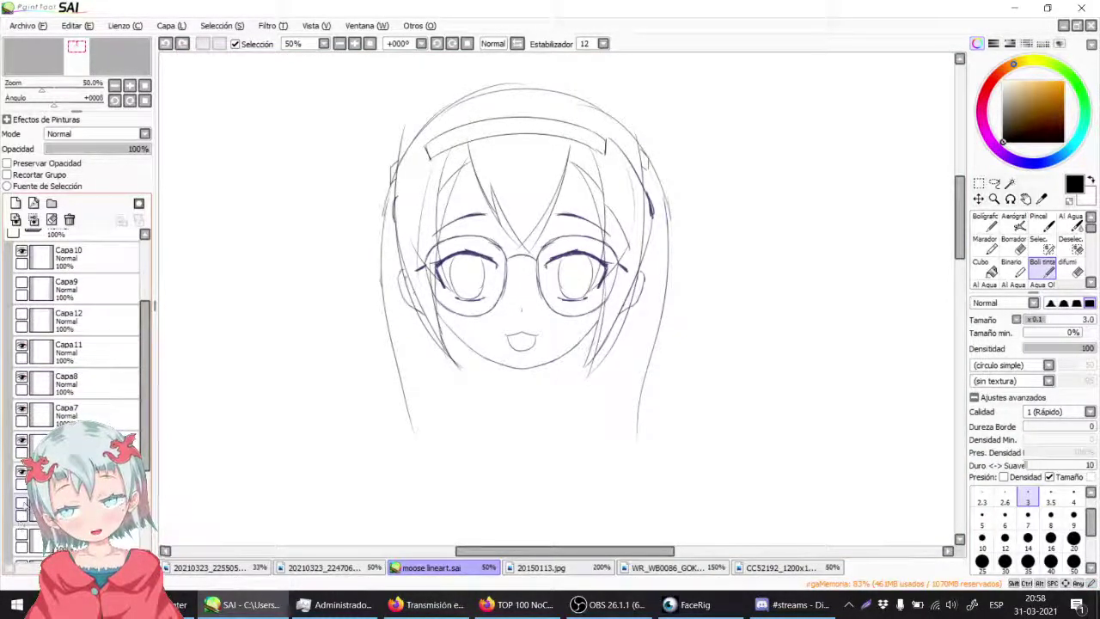
scroll(77, 344, down, 4)
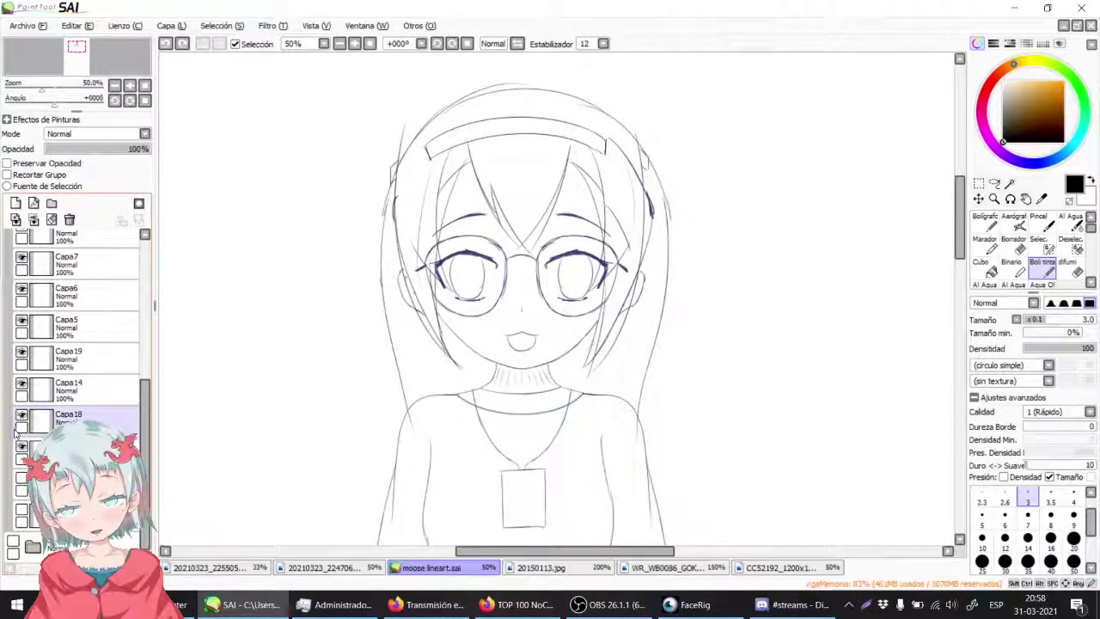
click(23, 510)
mouse_move(258, 428)
mouse_down()
mouse_move(227, 159)
mouse_move(255, 261)
mouse_up()
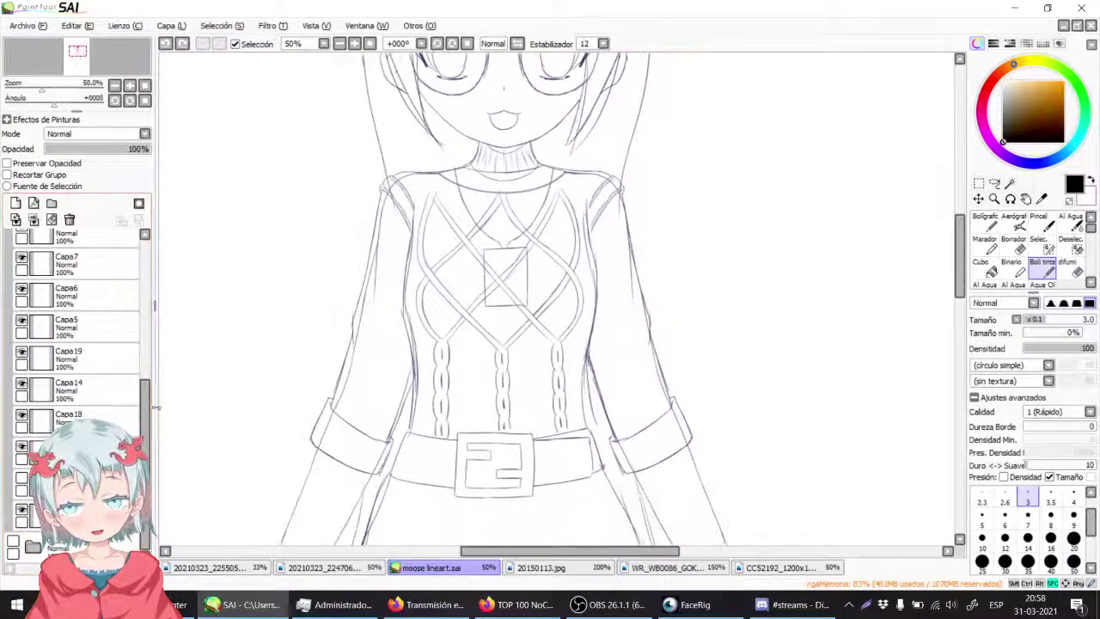
Step: Toggle the cable-knit sweater layer to compare the torso with and without it, and hide it again
click(22, 509)
click(22, 508)
click(22, 509)
click(21, 510)
click(21, 511)
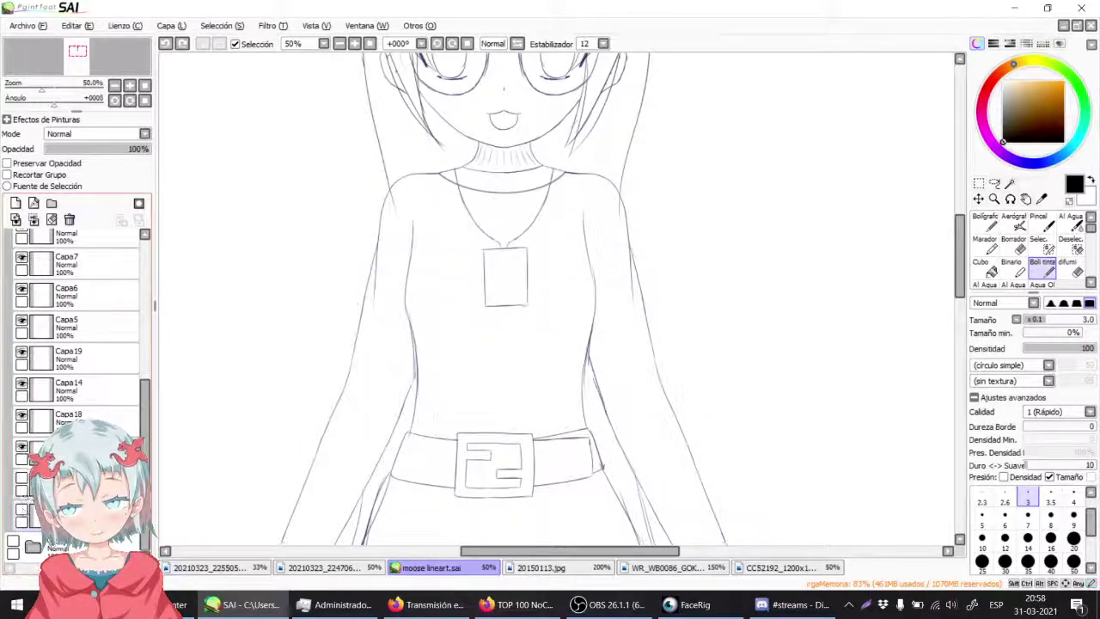
Step: Toggle individual body sketch layers, including Capa18 and Capa14, to identify which part each one holds
click(22, 478)
click(22, 446)
click(23, 447)
click(22, 447)
click(23, 446)
click(22, 415)
click(22, 416)
click(22, 384)
click(22, 384)
Step: Examine the full-body sketch from the skirt down to the shoes and back up to the head
scroll(290, 94, down, 10)
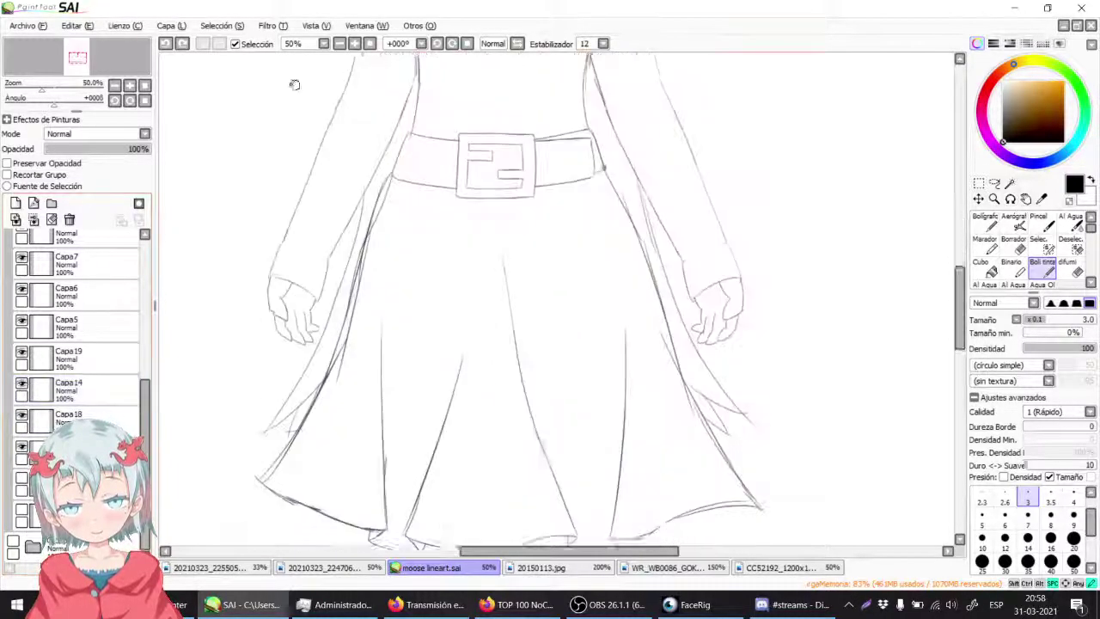
scroll(271, 120, down, 5)
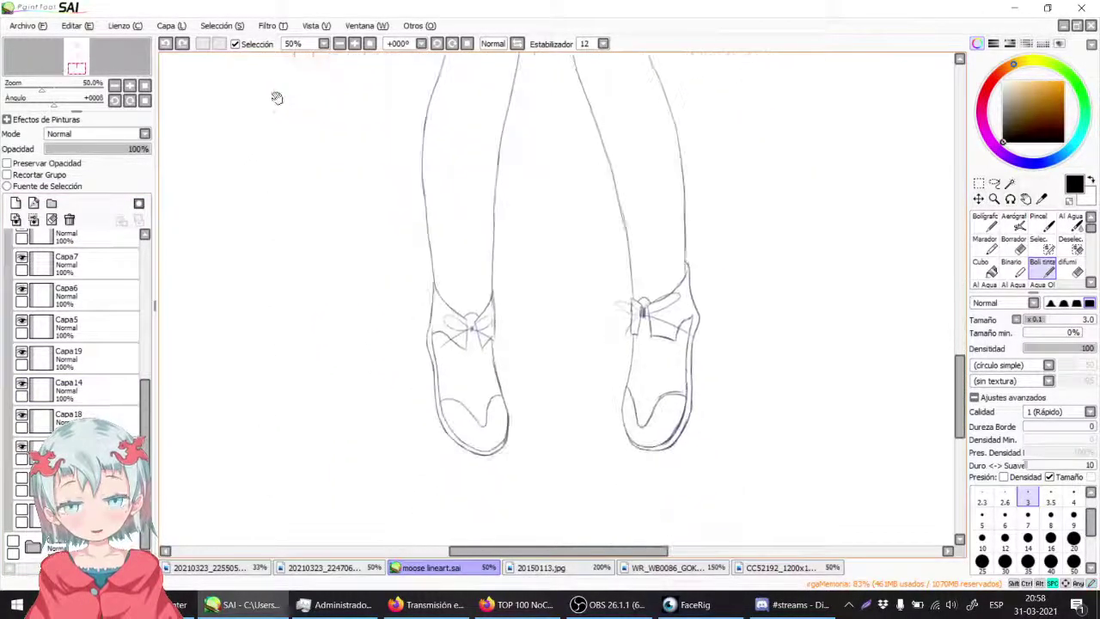
scroll(283, 344, up, 15)
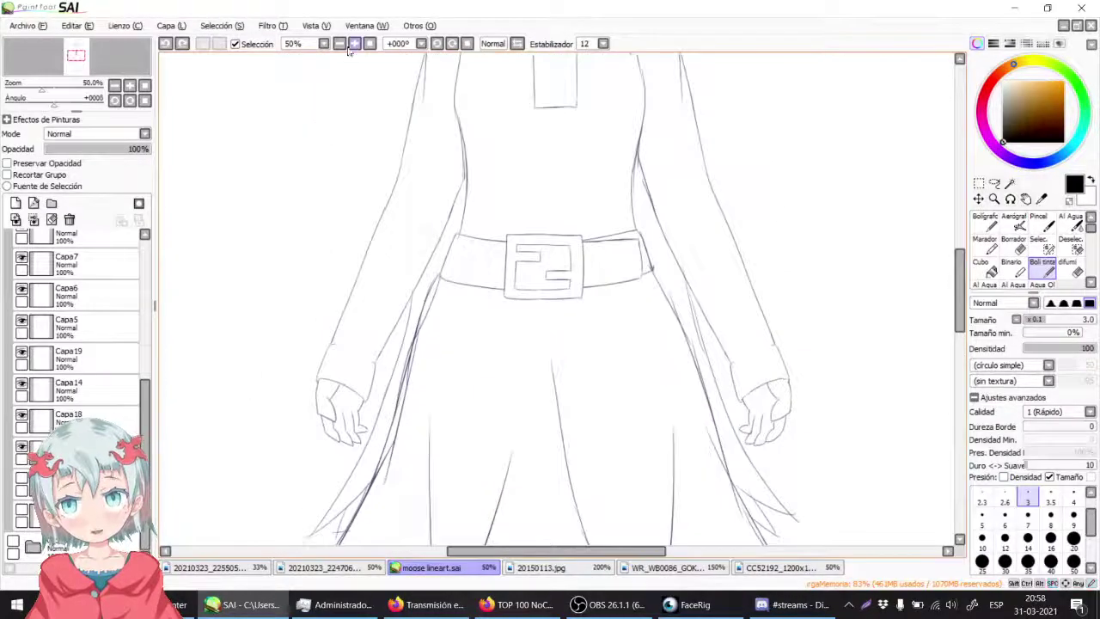
click(339, 44)
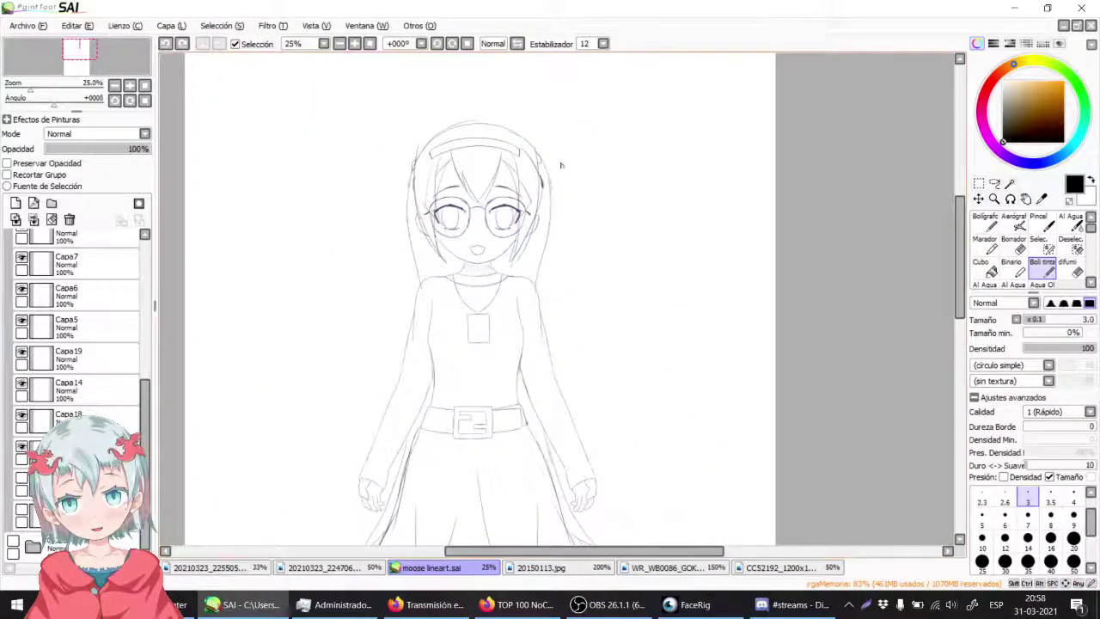
drag(438, 339, 360, 147)
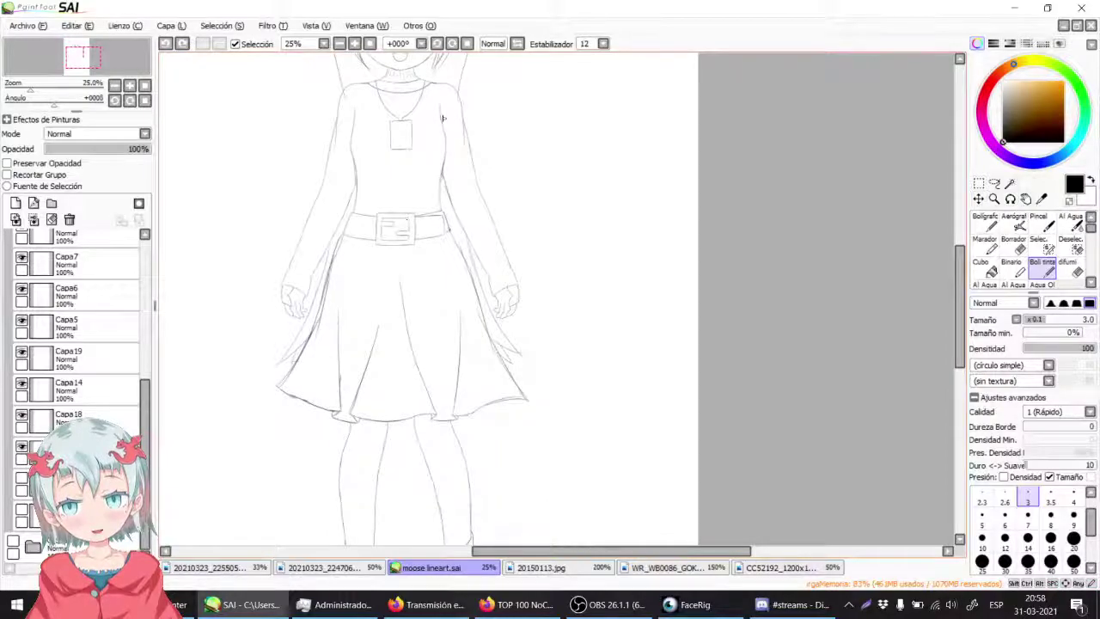
drag(360, 191, 418, 433)
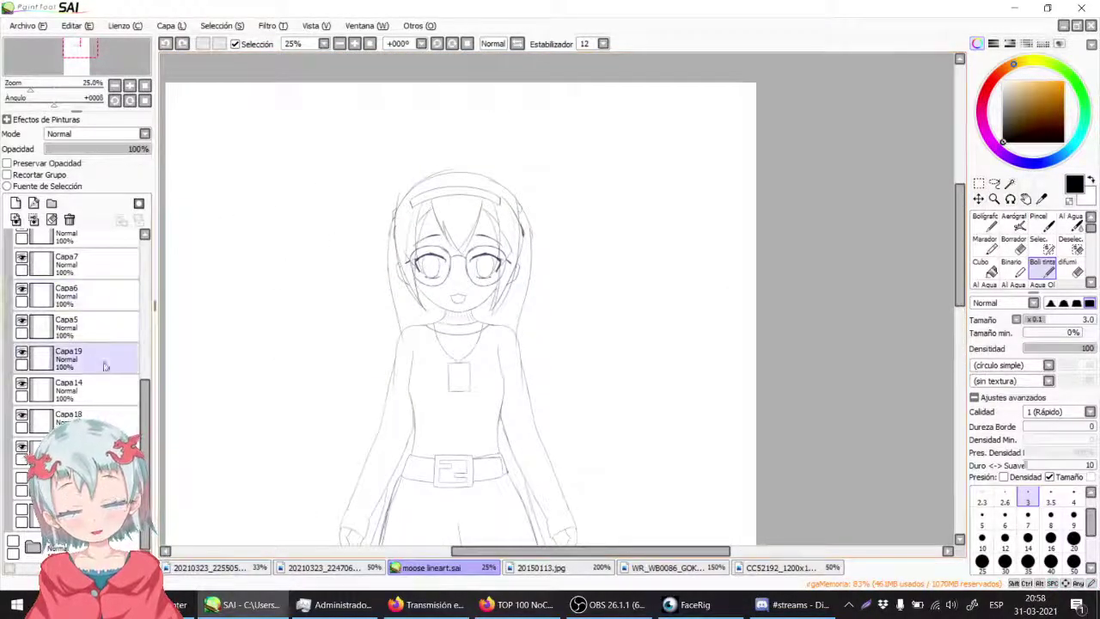
Step: Toggle the layers from Capa5 up to Capa11 to find the one holding the outer hair outline
click(86, 295)
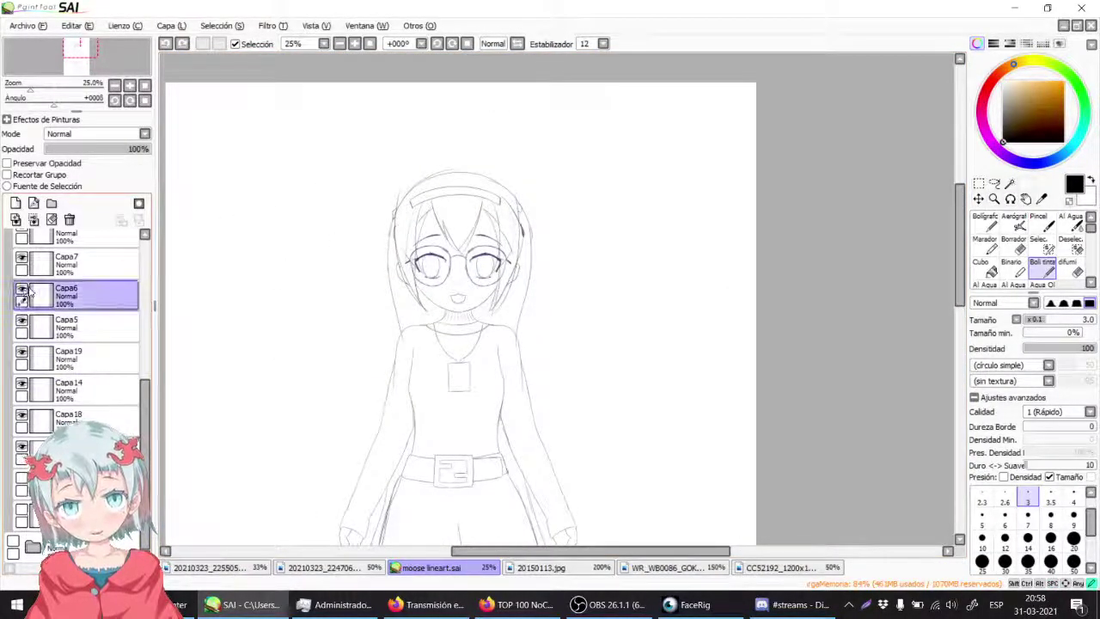
click(23, 320)
click(22, 320)
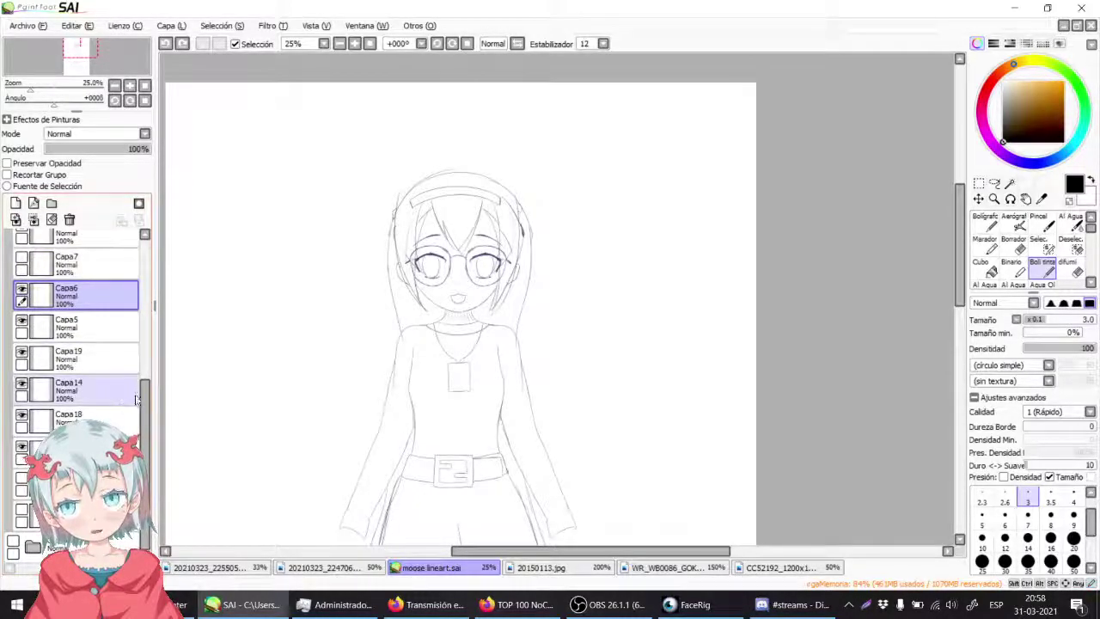
scroll(34, 344, up, 1)
click(21, 307)
click(21, 306)
click(22, 274)
click(21, 274)
click(21, 240)
click(21, 240)
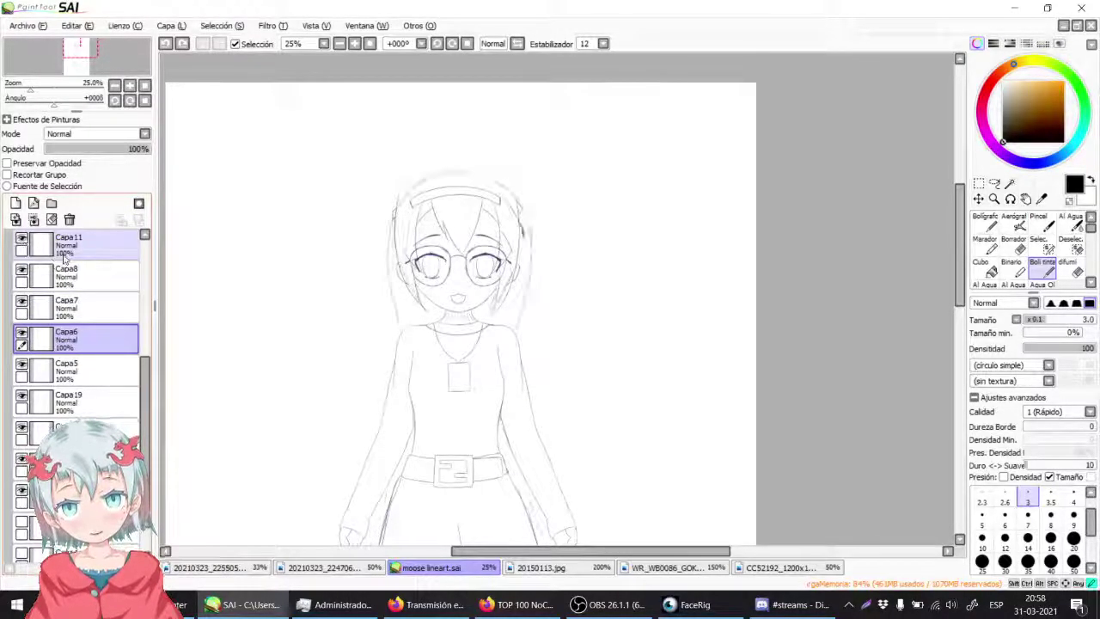
Step: On Capa11, lasso the outer hair outline around the head, leaving the face outside the selection
click(52, 245)
click(349, 47)
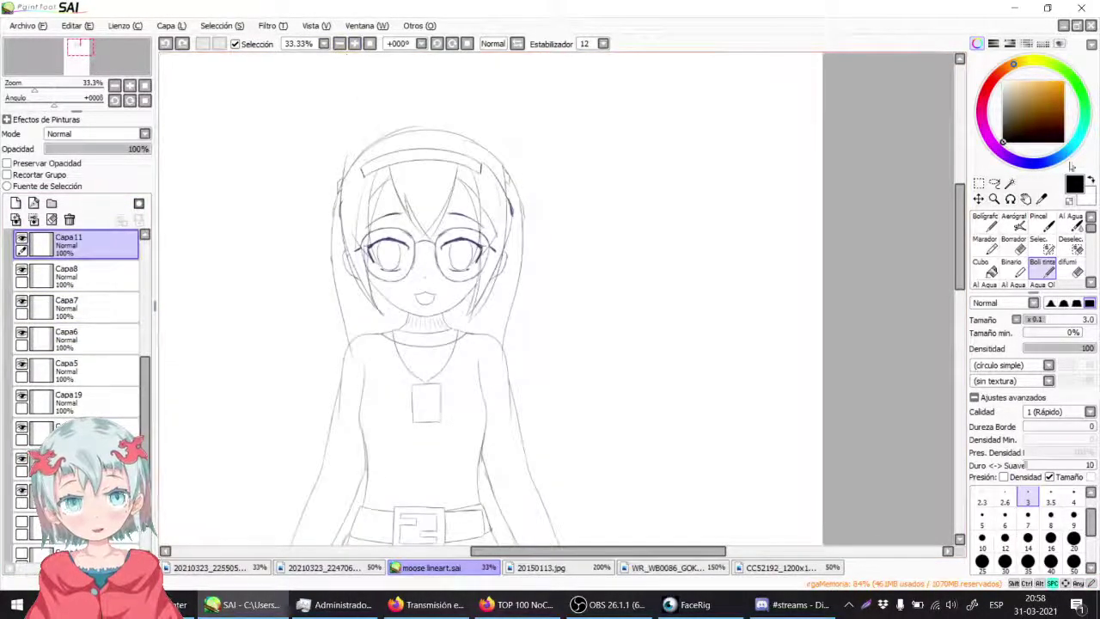
click(995, 183)
mouse_move(396, 361)
mouse_down()
mouse_move(376, 404)
mouse_move(313, 365)
mouse_move(298, 188)
mouse_move(506, 103)
mouse_move(587, 294)
mouse_move(490, 409)
mouse_move(474, 347)
mouse_move(512, 279)
mouse_up()
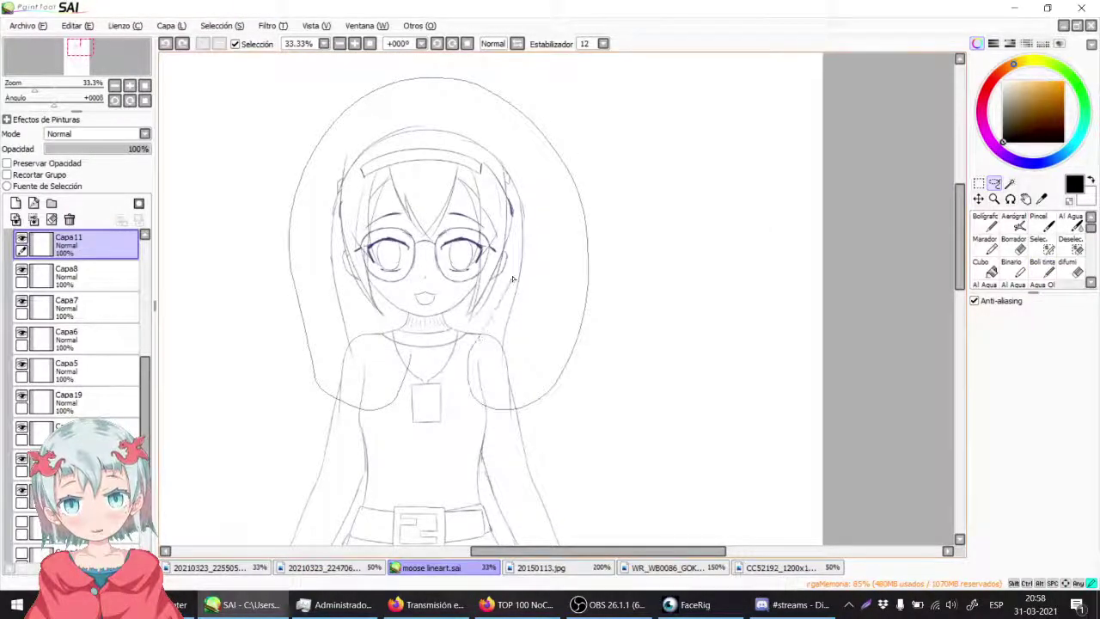
mouse_move(518, 239)
mouse_down()
mouse_move(492, 166)
mouse_move(403, 143)
mouse_up()
drag(350, 183, 343, 205)
mouse_move(339, 272)
mouse_down()
mouse_move(354, 313)
mouse_move(421, 366)
mouse_up()
key(ctrl+t)
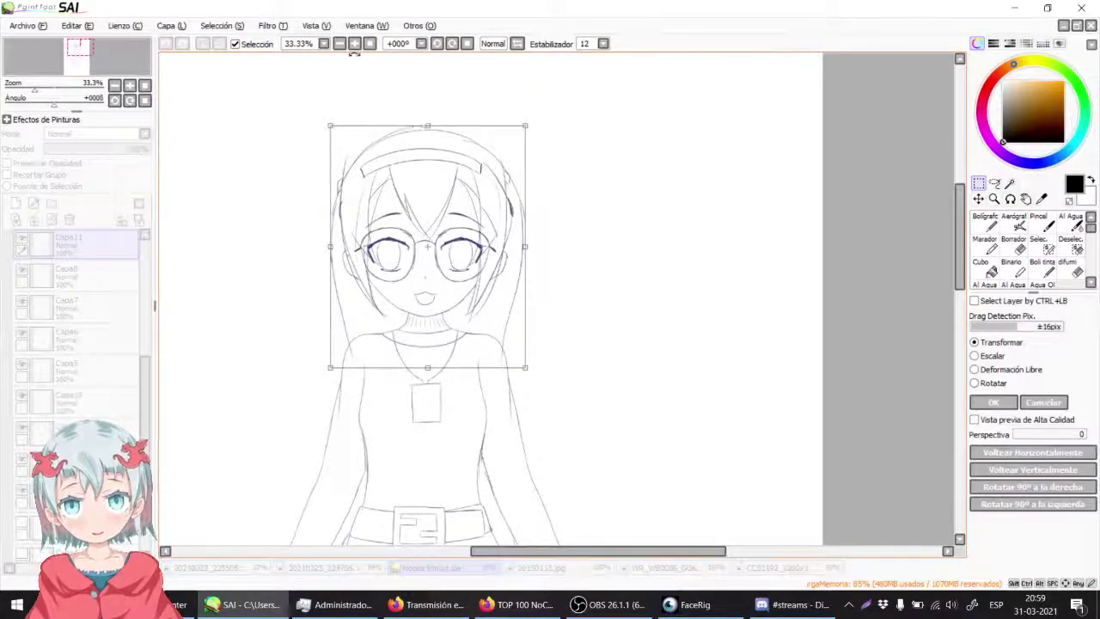
scroll(430, 214, up, 2)
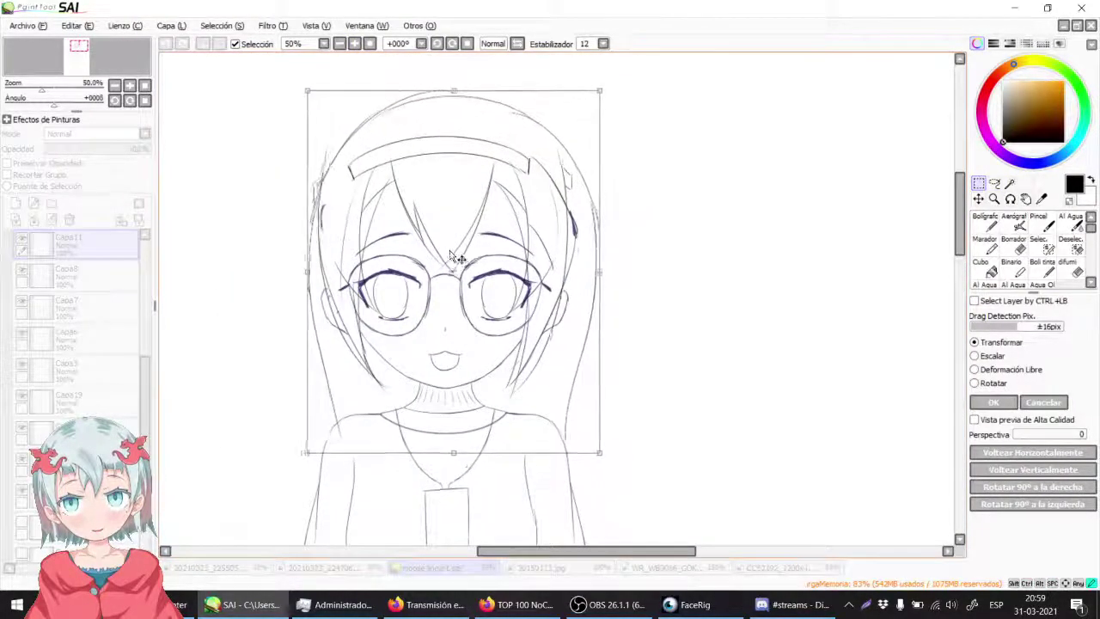
key(Return)
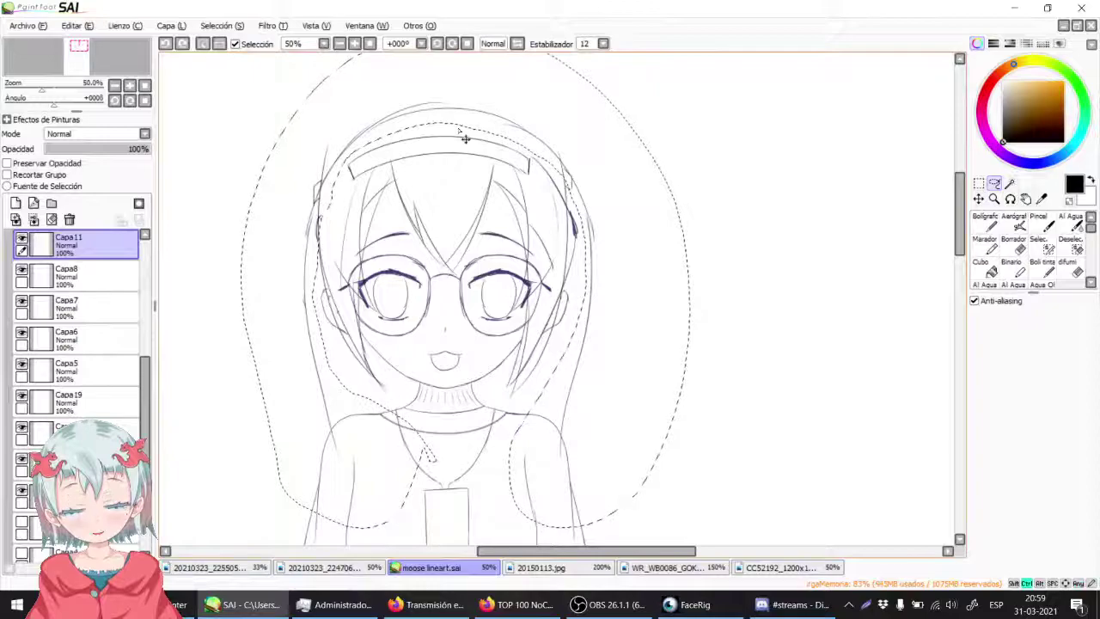
Step: Try to enlarge the selected outer hair outline, pull its lower corners inward and shift it up around the head
key(ctrl+t)
drag(594, 103, 609, 86)
mouse_move(536, 182)
mouse_down()
mouse_move(523, 182)
mouse_move(528, 192)
mouse_up()
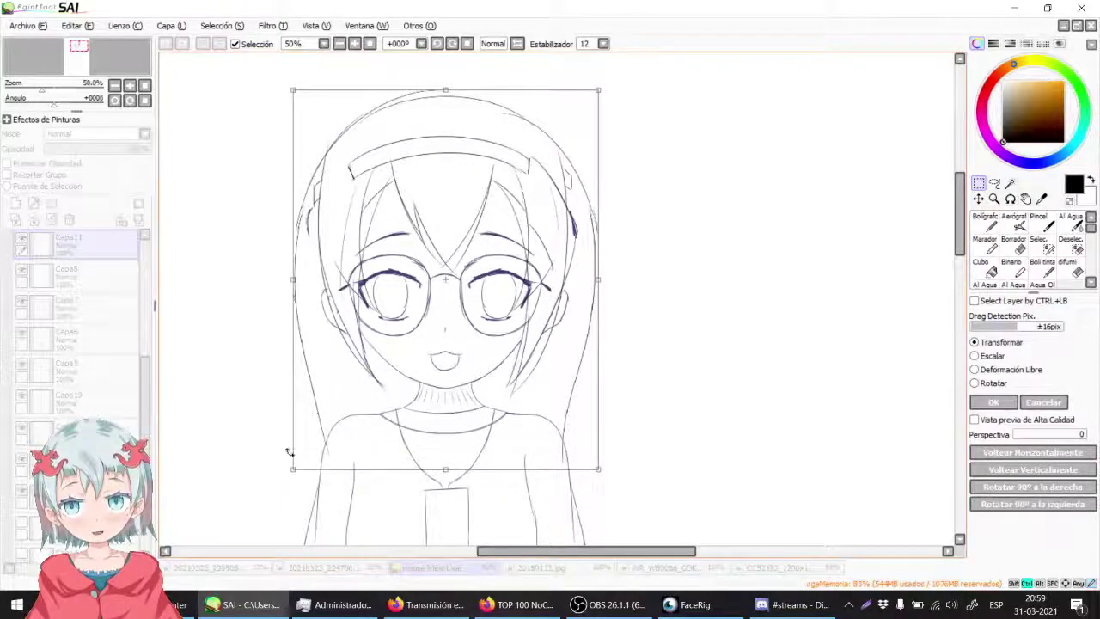
drag(293, 471, 311, 465)
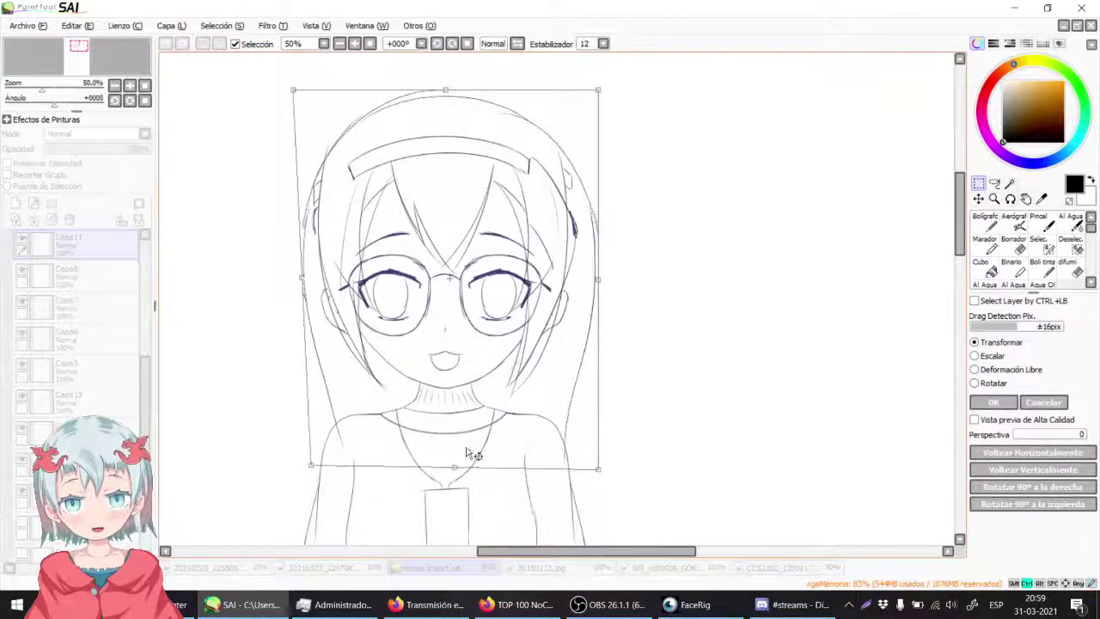
drag(598, 469, 581, 450)
drag(469, 273, 460, 258)
drag(443, 81, 444, 88)
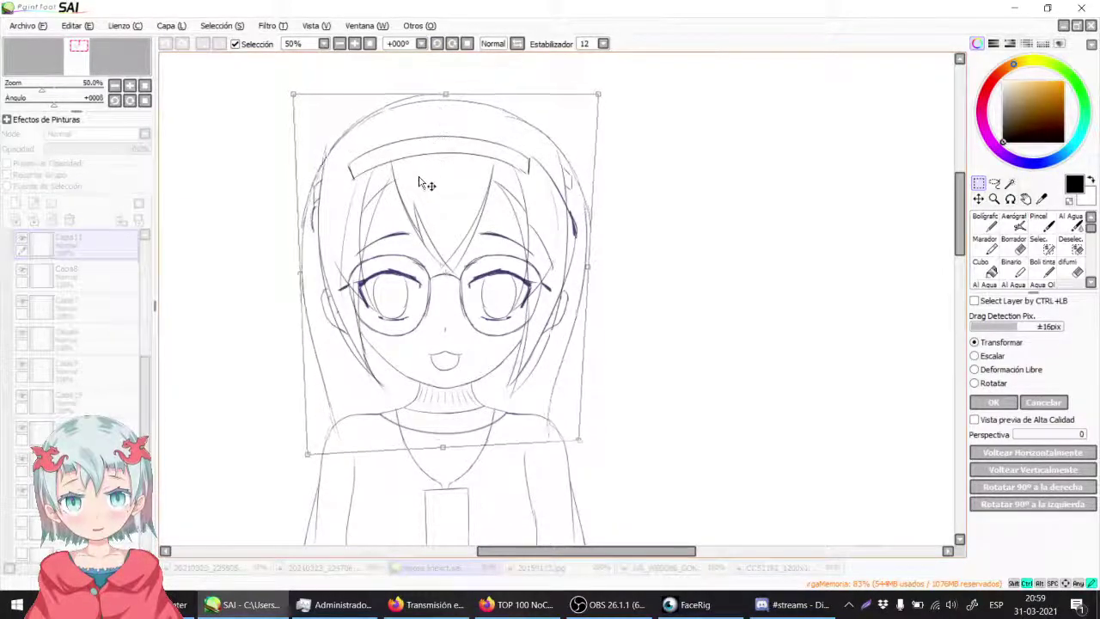
drag(427, 179, 422, 170)
key(Return)
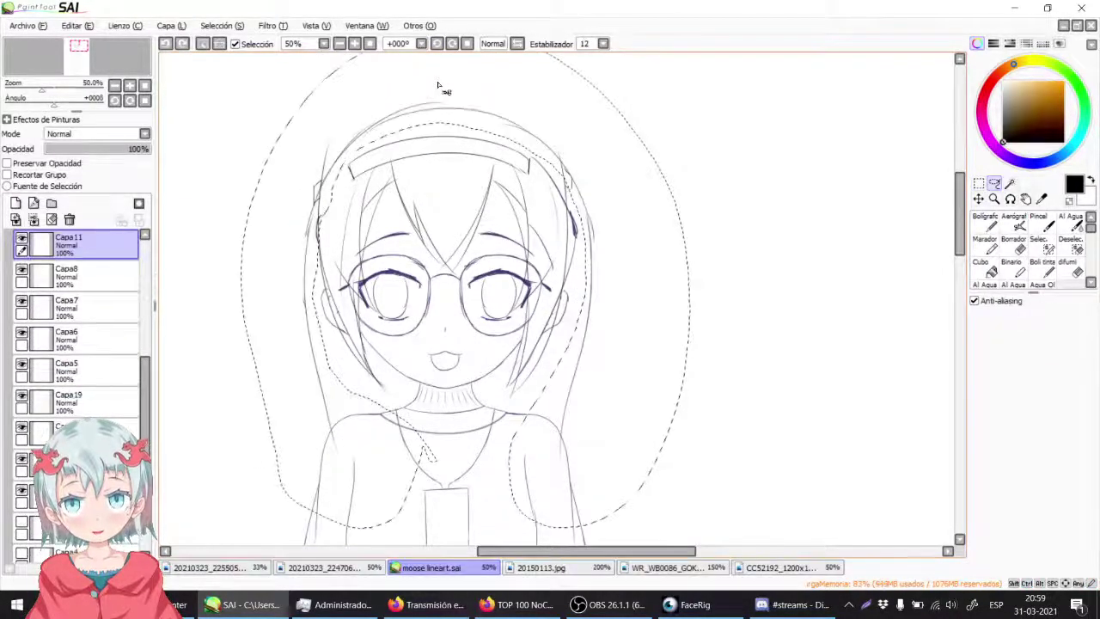
Step: Step through the edit history to bring back the outer hair outline as it was before the distortion, with its selection
key(ctrl+d)
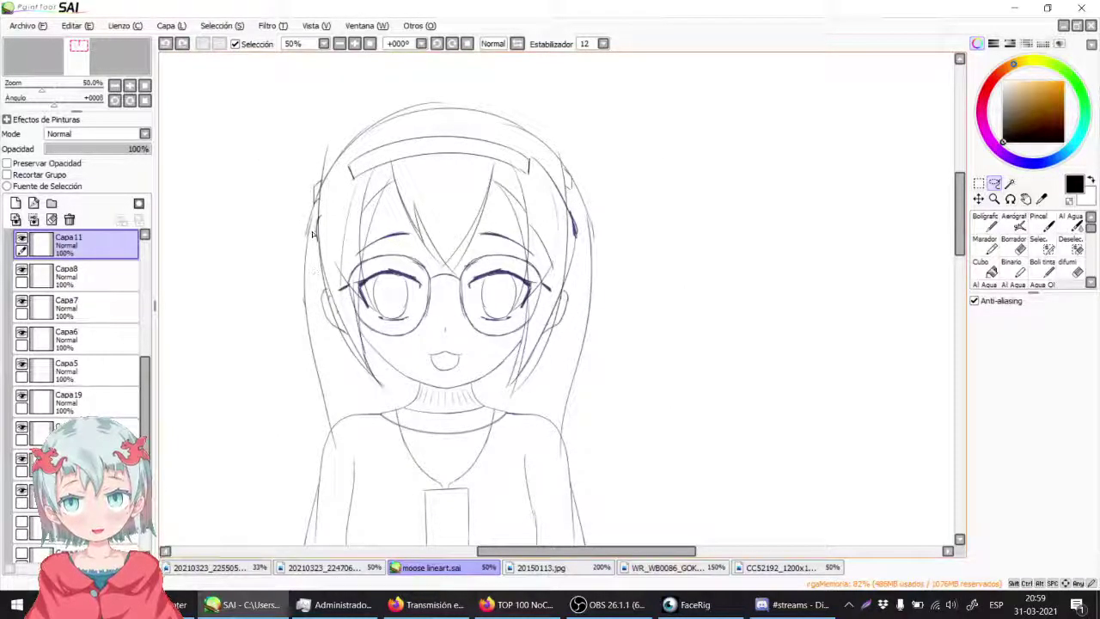
key(ctrl+y)
key(ctrl+y)
key(ctrl+z)
key(ctrl+y)
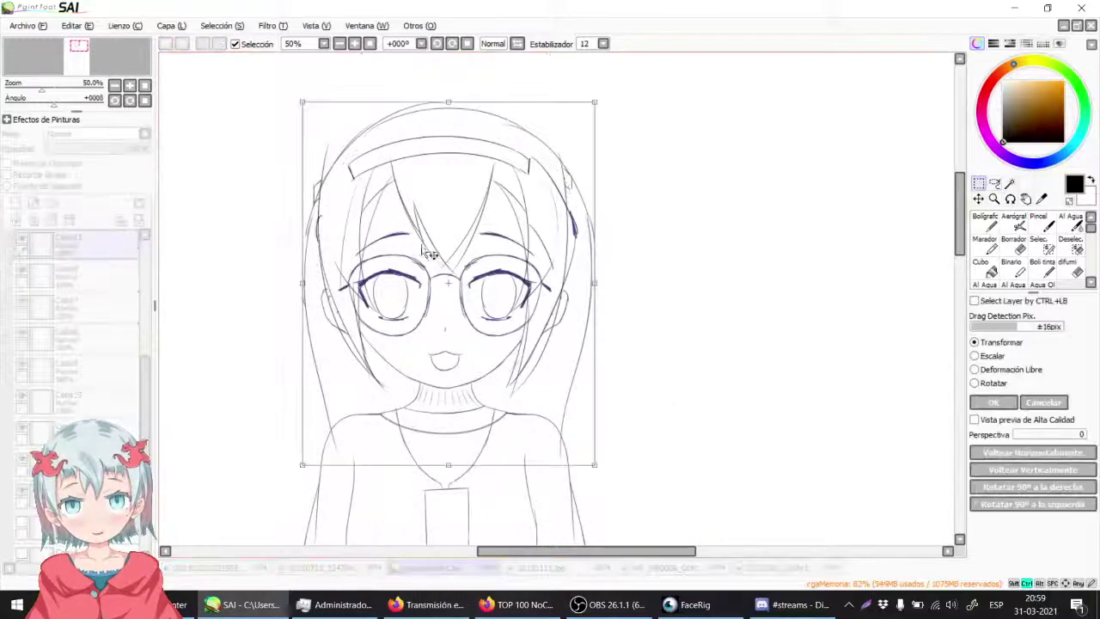
Step: Move the selected outer hair outline slightly up, enlarge it a little to fit the head, and clear the selection
drag(438, 249, 439, 246)
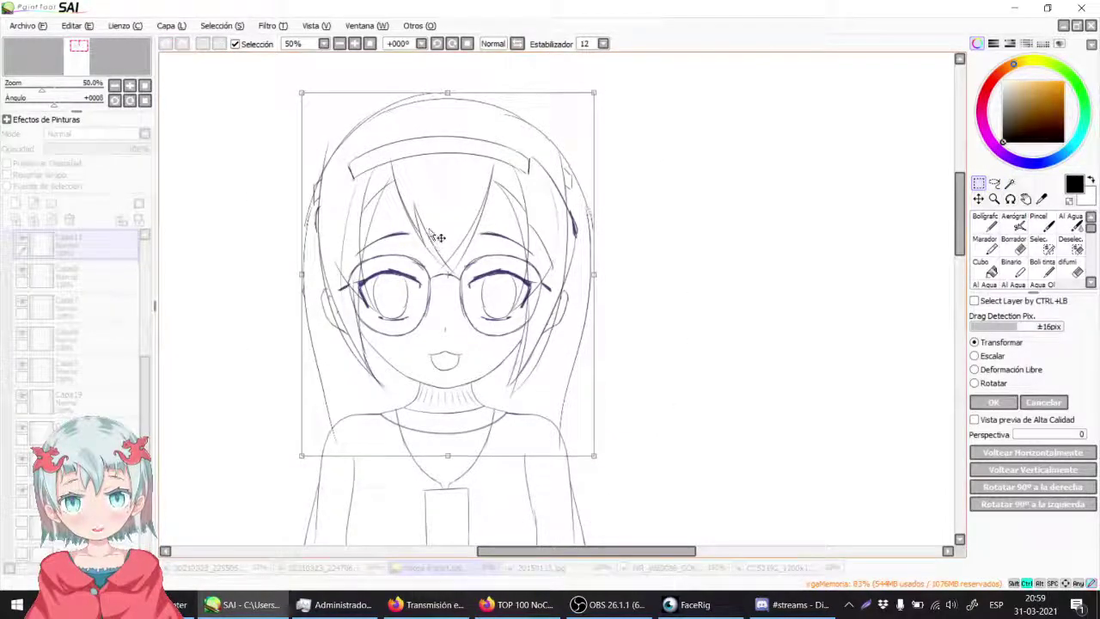
drag(591, 92, 595, 90)
drag(525, 161, 527, 169)
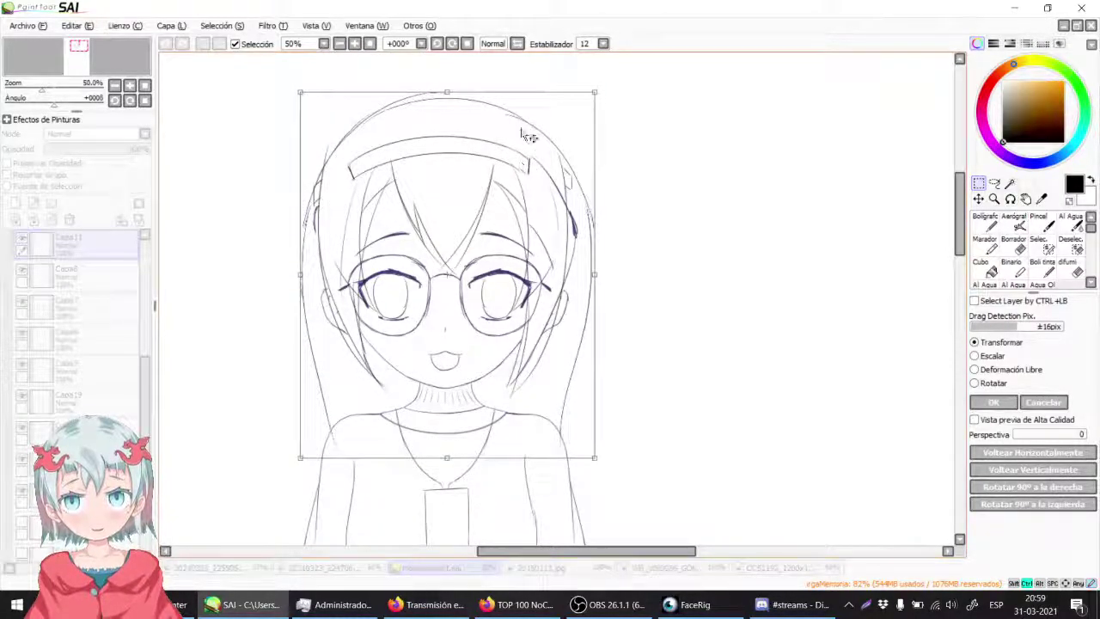
key(Return)
key(ctrl+d)
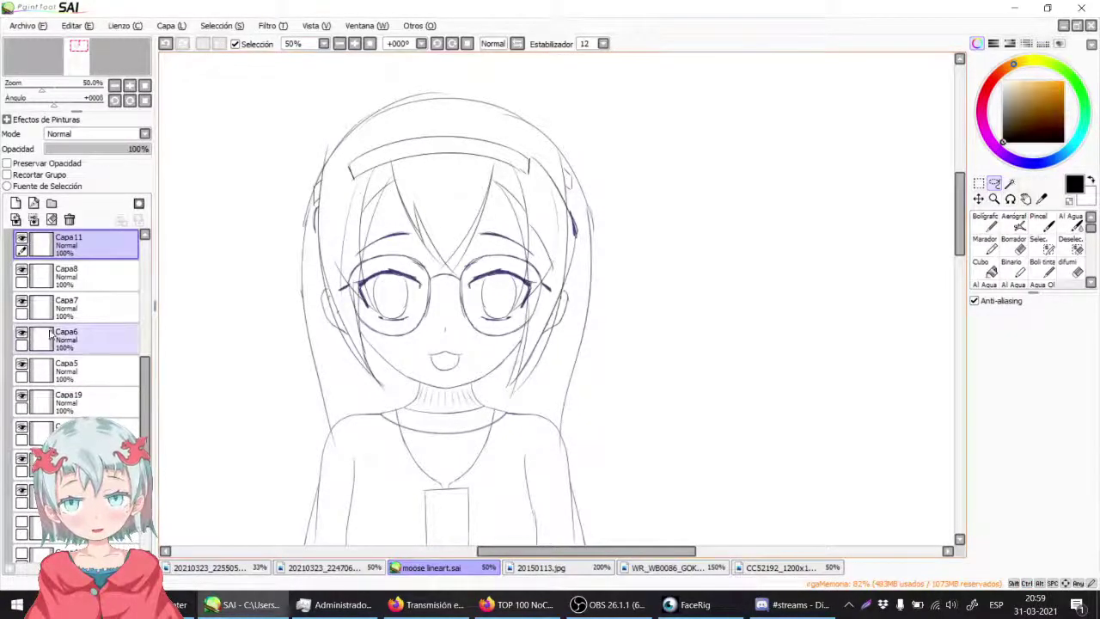
Step: Toggle the visibility of Capa8 and Capa12 to check which sketch parts they hold
scroll(138, 366, up, 2)
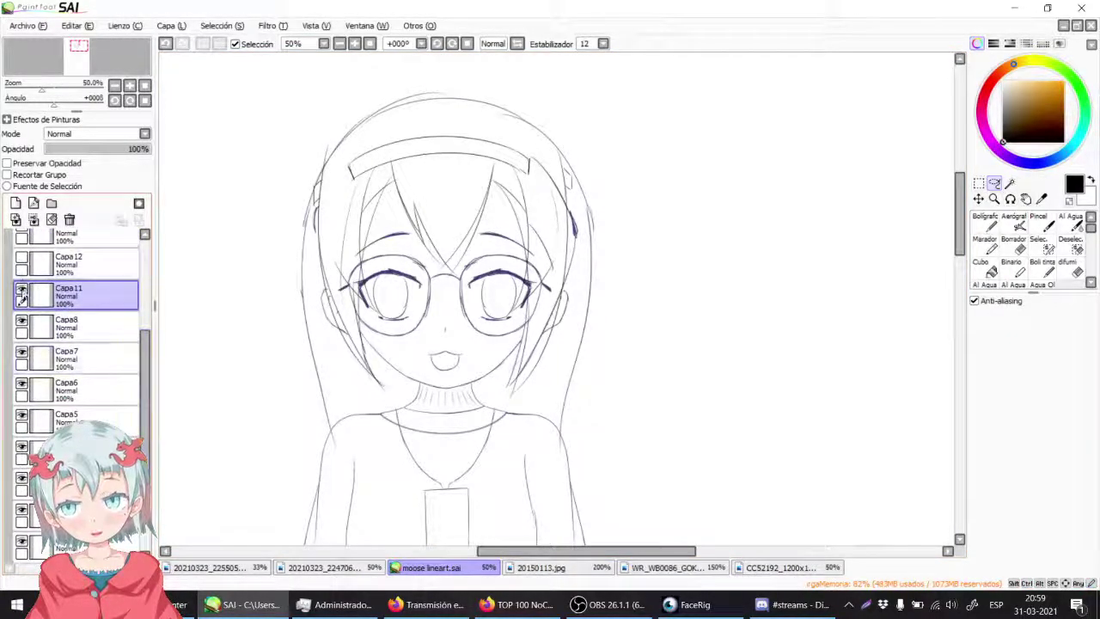
click(21, 324)
click(21, 324)
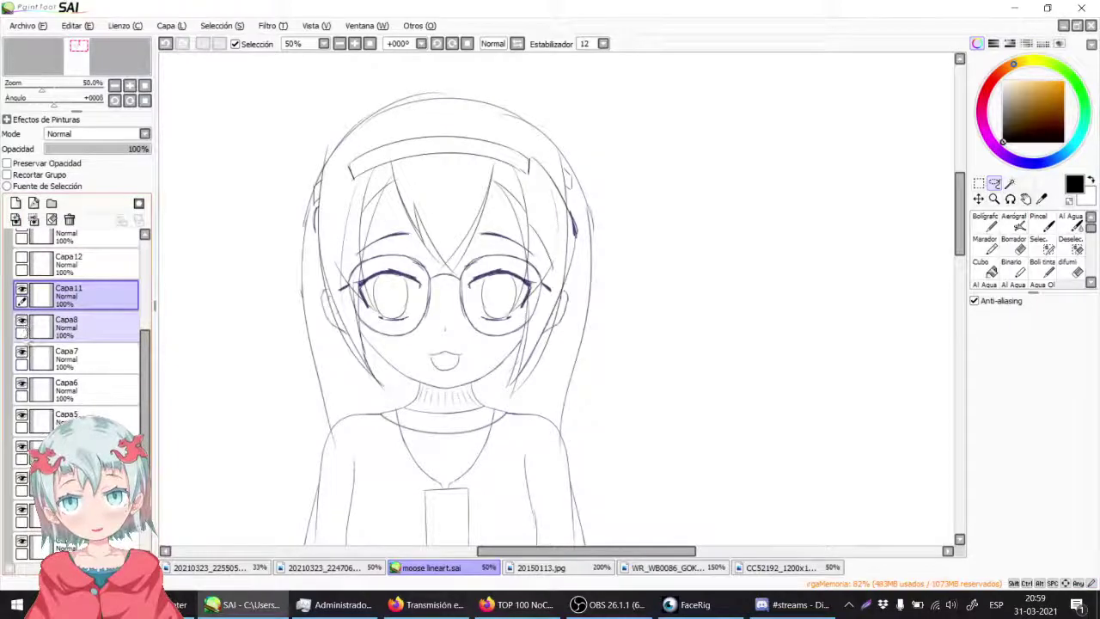
click(21, 259)
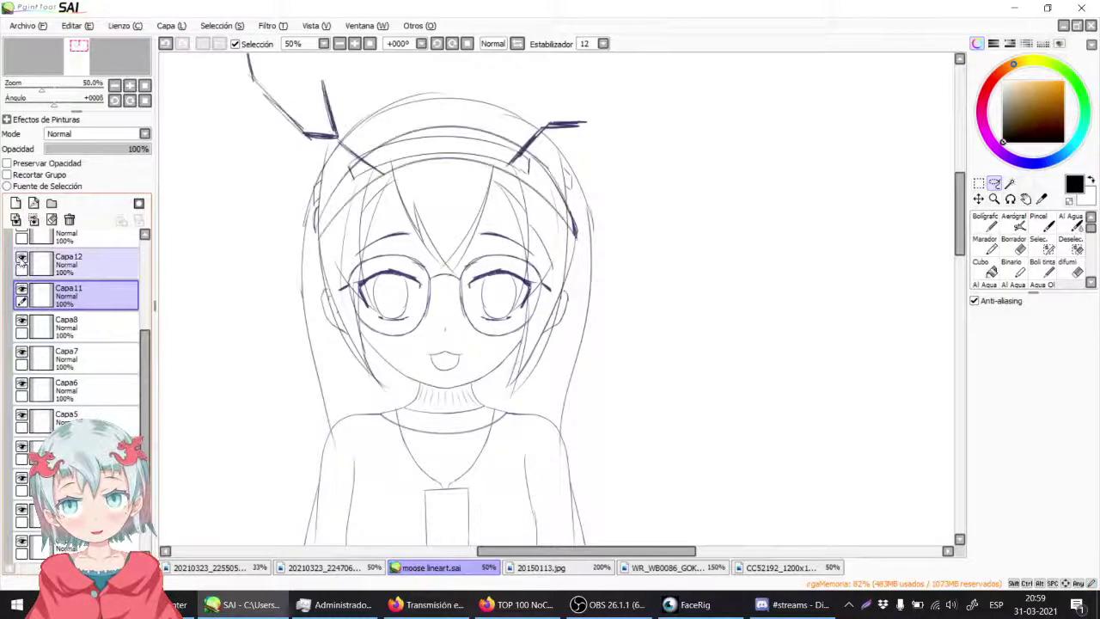
click(21, 260)
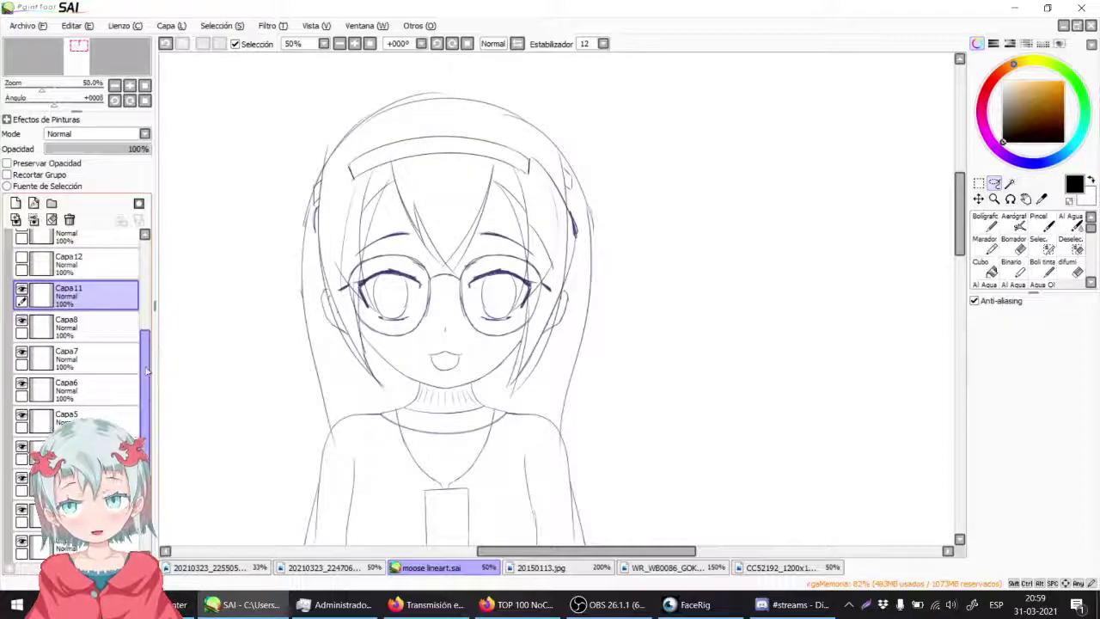
Step: Select Capa22 in Grupo9 and hide the outer hair outline layer Capa11
scroll(52, 301, up, 2)
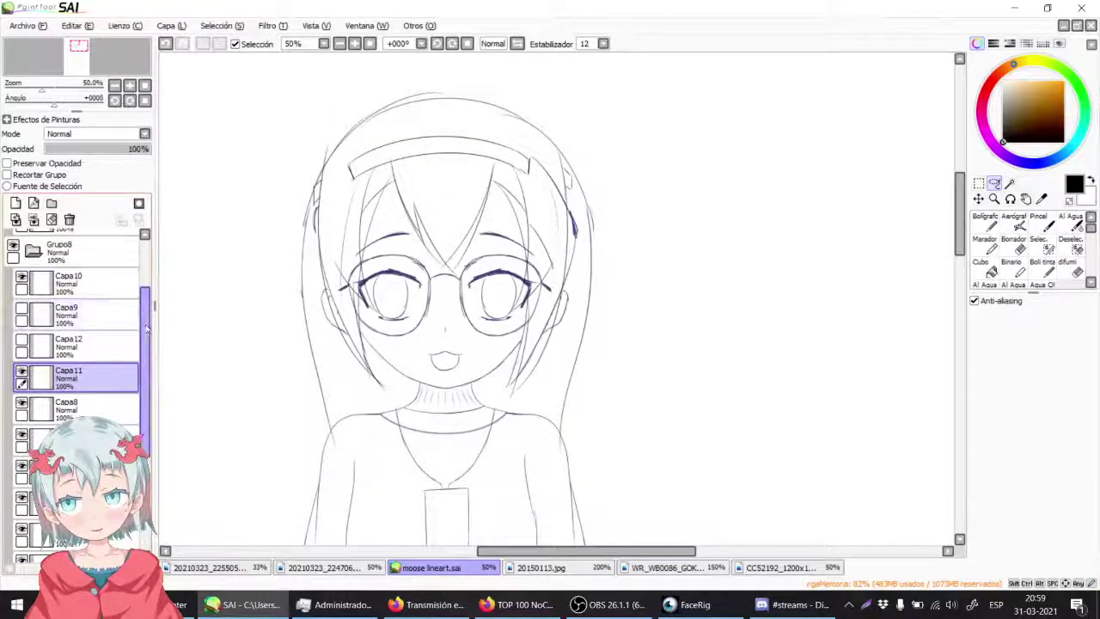
scroll(34, 275, up, 3)
click(34, 273)
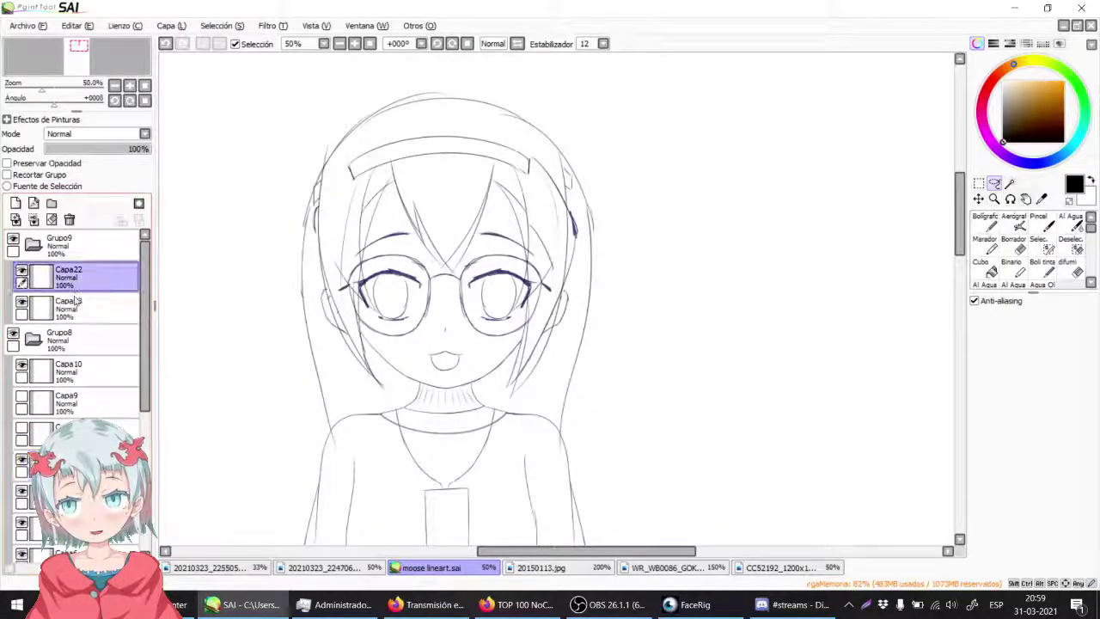
click(21, 459)
click(21, 460)
click(22, 493)
click(22, 492)
click(22, 461)
Step: Lasso the headband together with its side pieces on Capa22 and move them slightly down on the head
drag(354, 138, 401, 177)
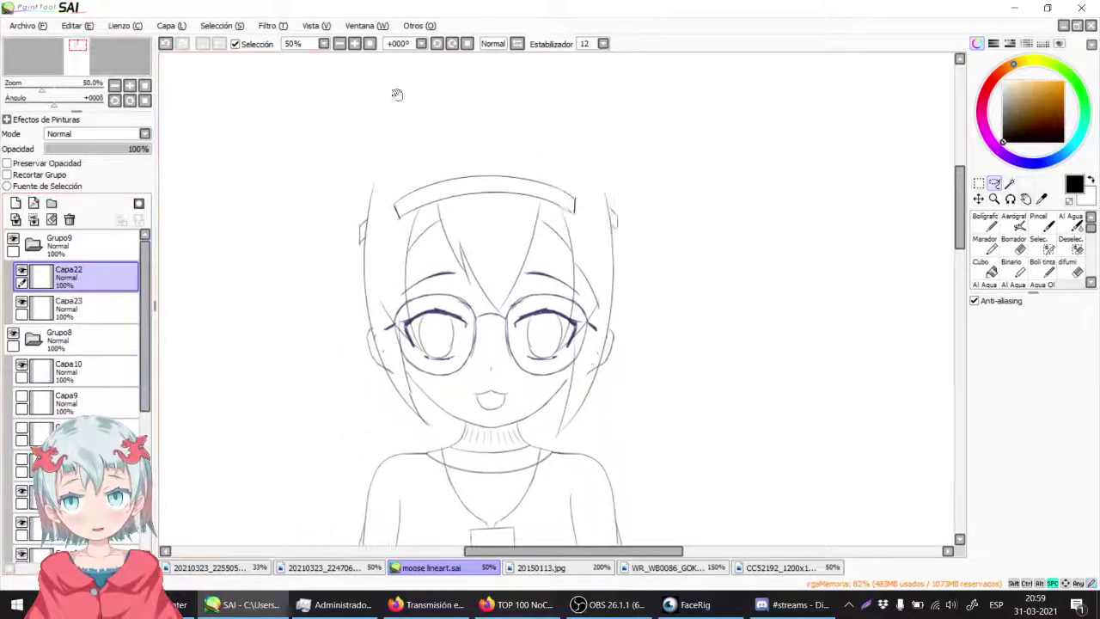
click(354, 44)
drag(360, 87, 364, 103)
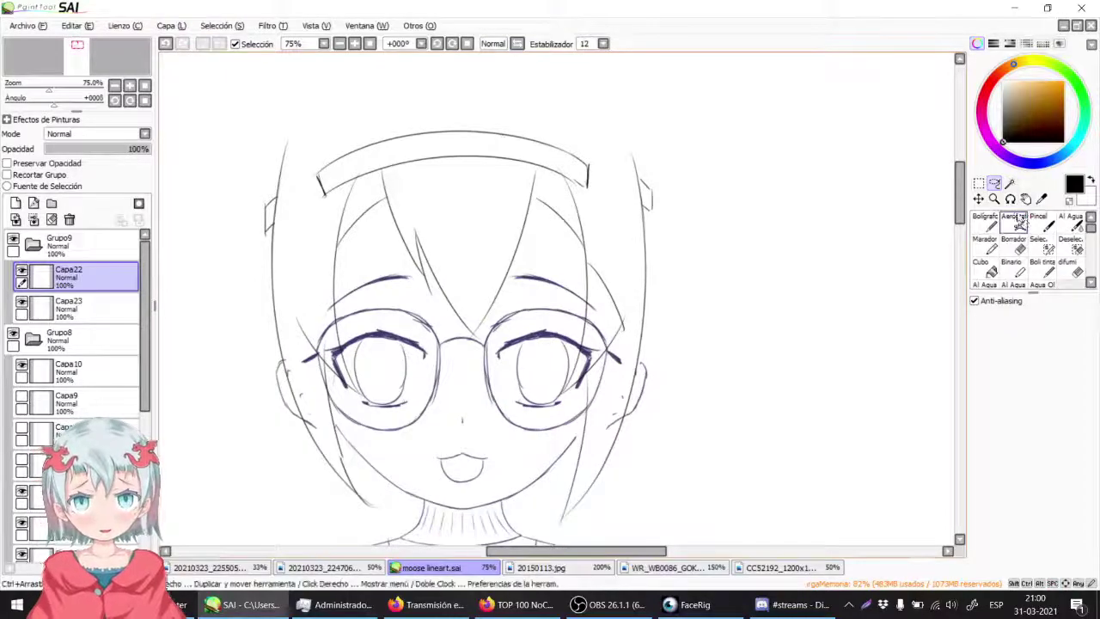
click(21, 273)
click(21, 273)
mouse_move(237, 273)
mouse_down()
mouse_move(286, 288)
mouse_move(315, 247)
mouse_move(420, 182)
mouse_move(530, 181)
mouse_move(550, 193)
mouse_move(525, 101)
mouse_move(284, 241)
mouse_up()
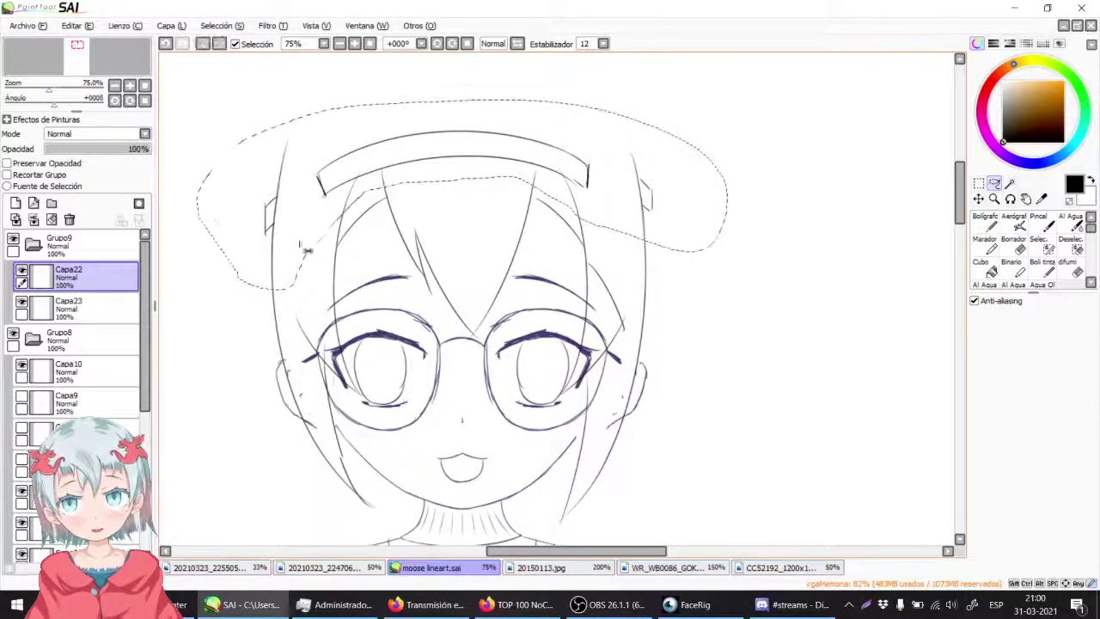
key(ctrl+t)
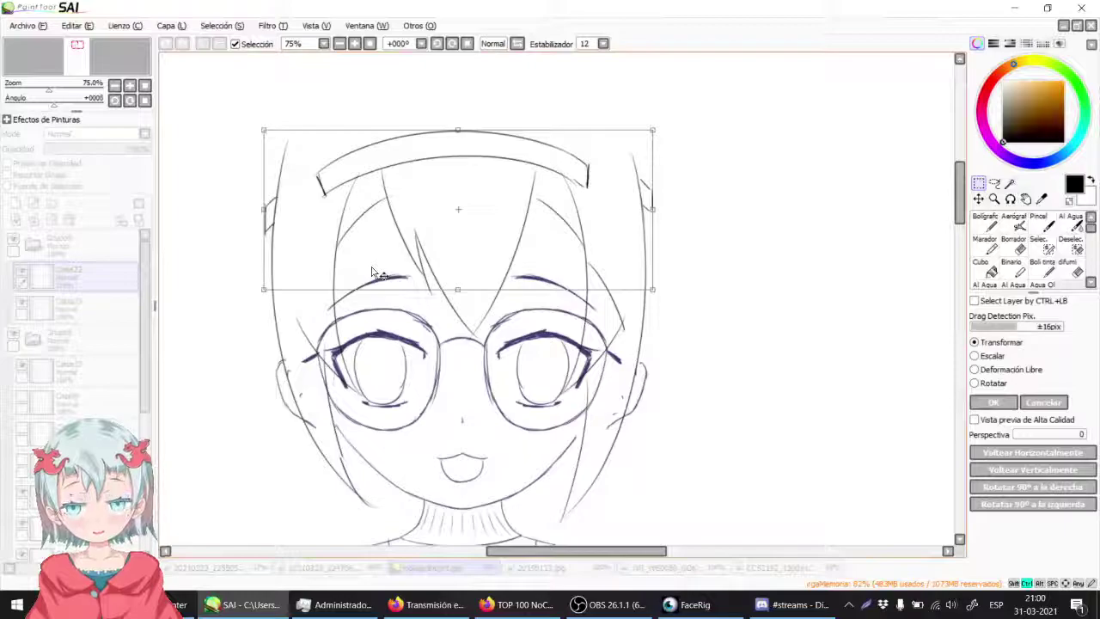
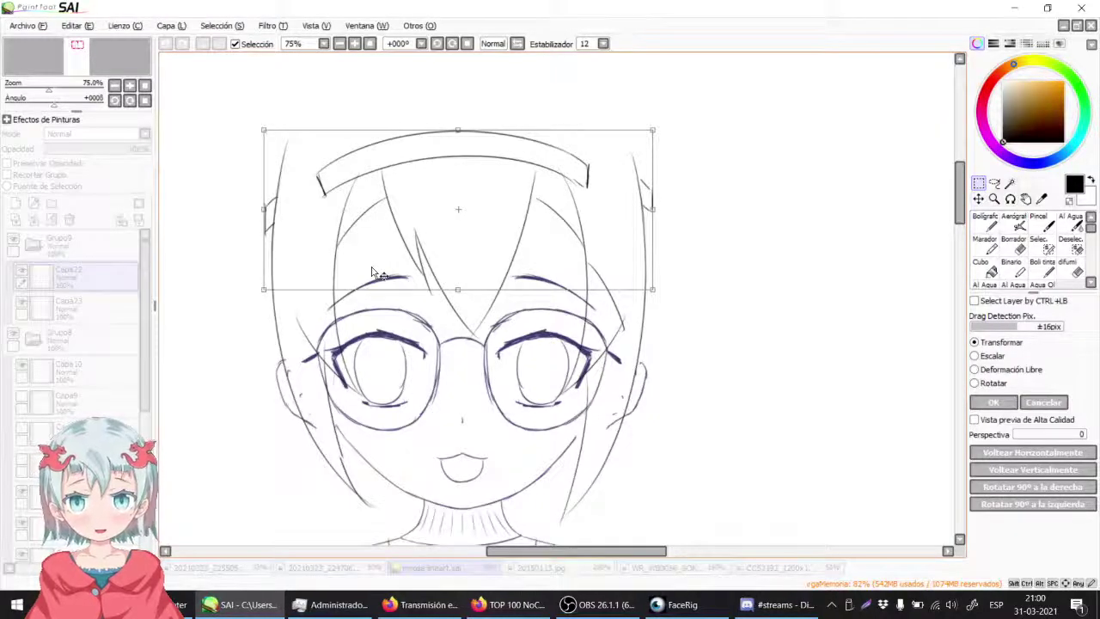
mouse_move(472, 211)
mouse_down()
mouse_move(490, 216)
mouse_move(486, 226)
mouse_up()
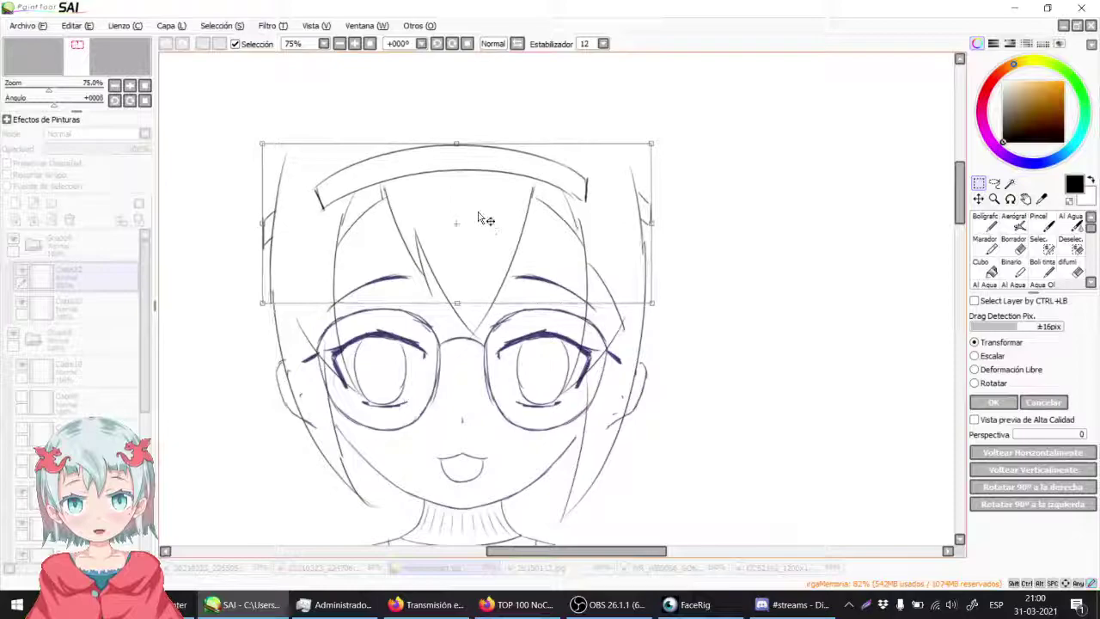
key(Return)
key(ctrl+d)
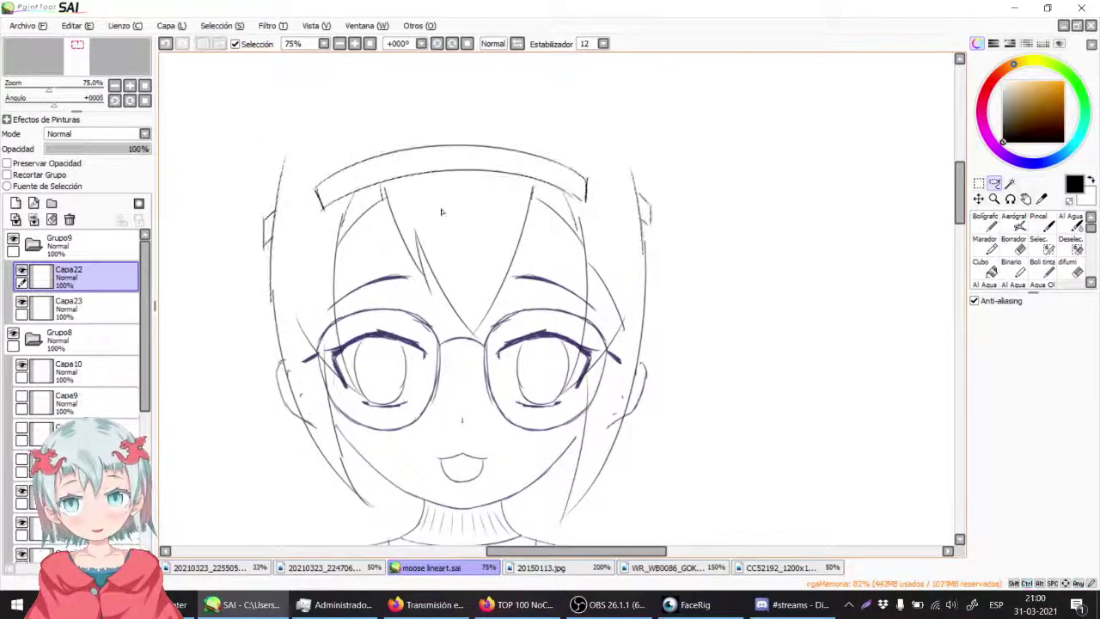
Step: Lasso the headband's lower edge and move it down to make the band thicker
drag(417, 168, 514, 163)
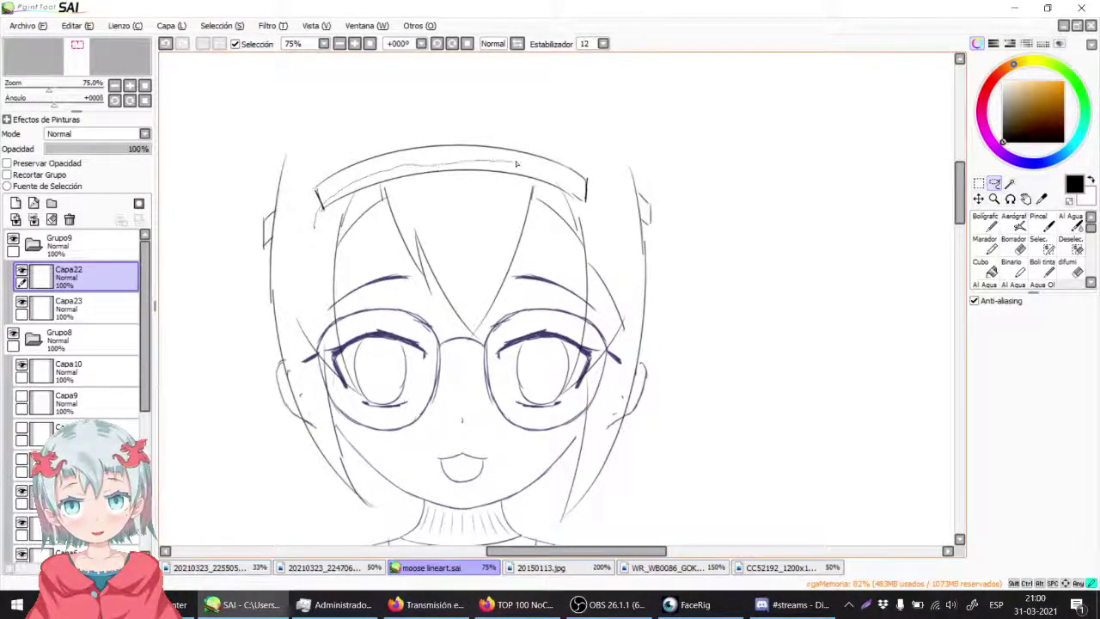
mouse_move(556, 201)
mouse_down()
mouse_move(413, 195)
mouse_move(427, 196)
mouse_move(302, 229)
mouse_up()
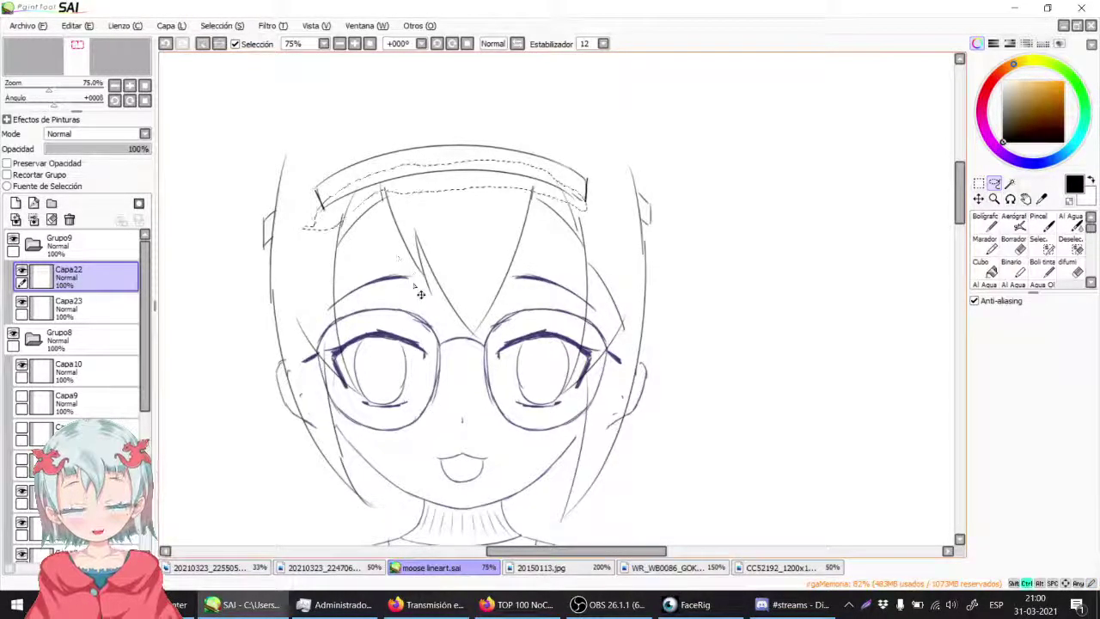
key(ctrl+t)
drag(451, 221, 451, 240)
drag(450, 168, 449, 175)
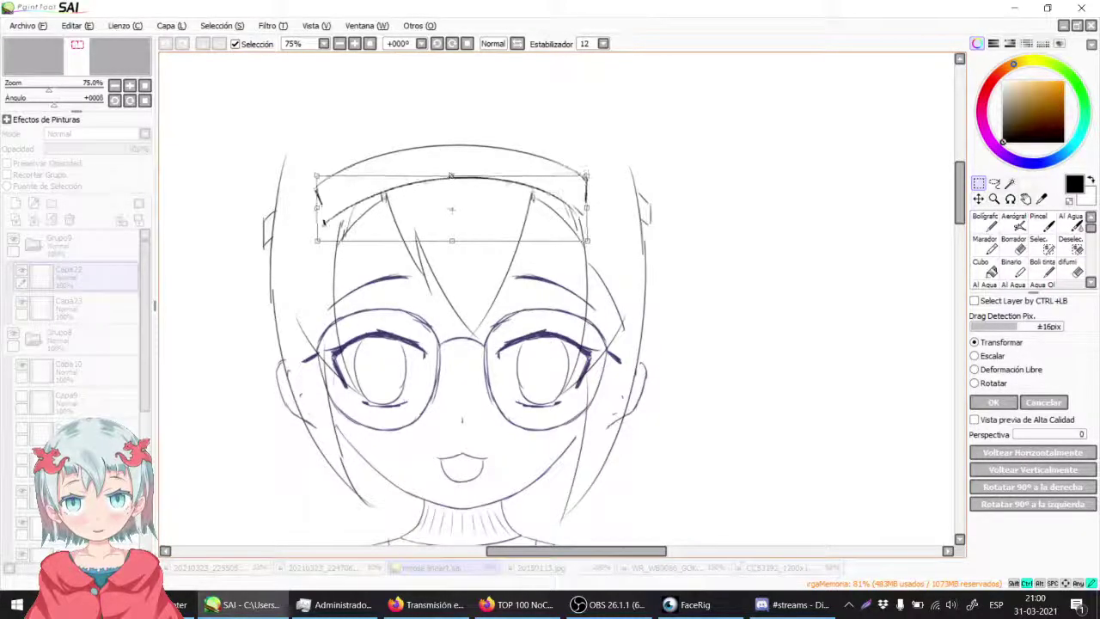
key(Return)
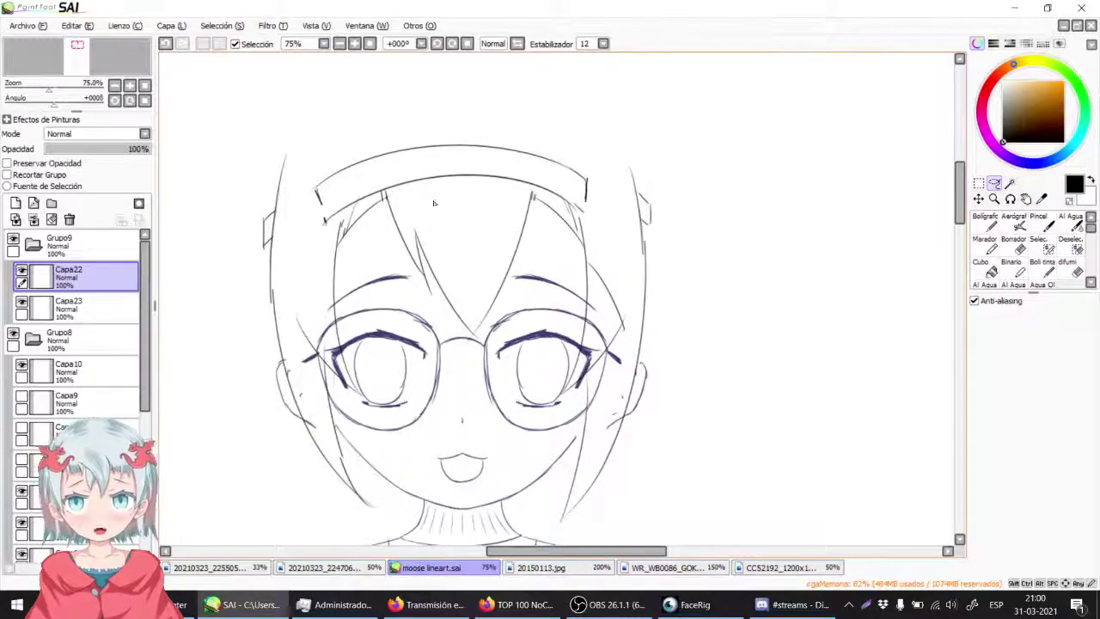
Step: Lasso the headband without its side pieces and adjust its slant and position above the bangs
mouse_move(304, 209)
mouse_down()
mouse_move(393, 126)
mouse_move(569, 117)
mouse_up()
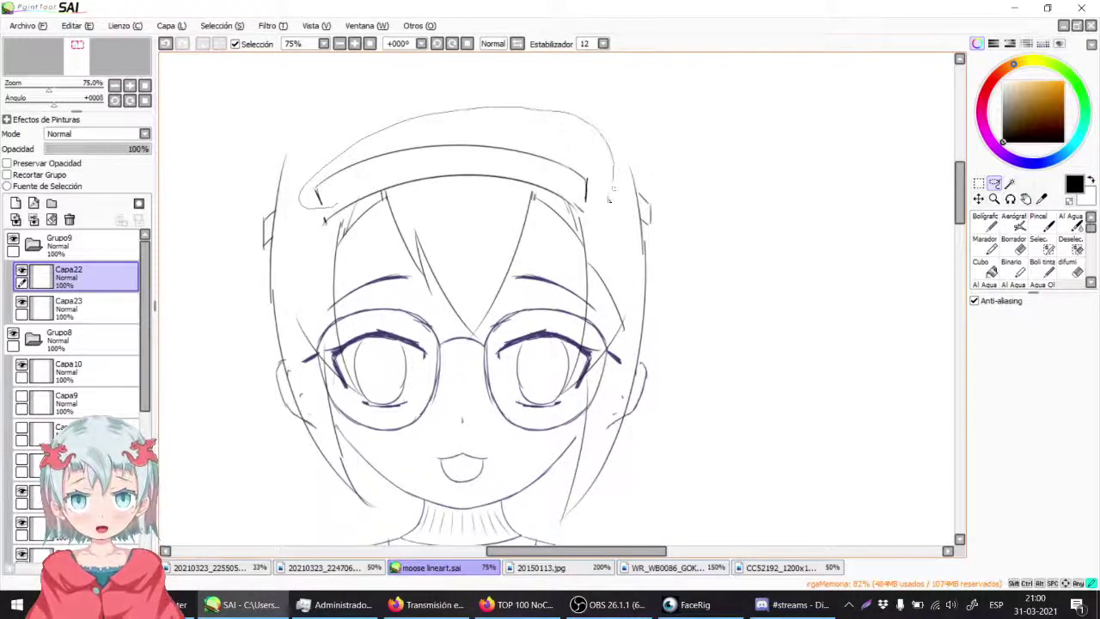
key(ctrl+z)
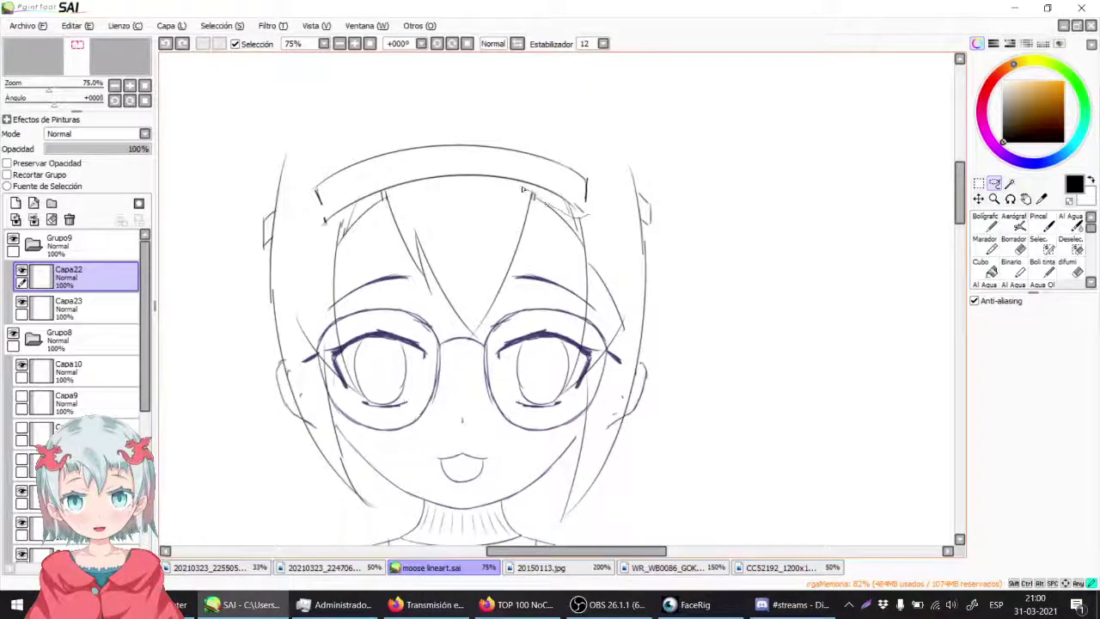
drag(510, 194, 398, 191)
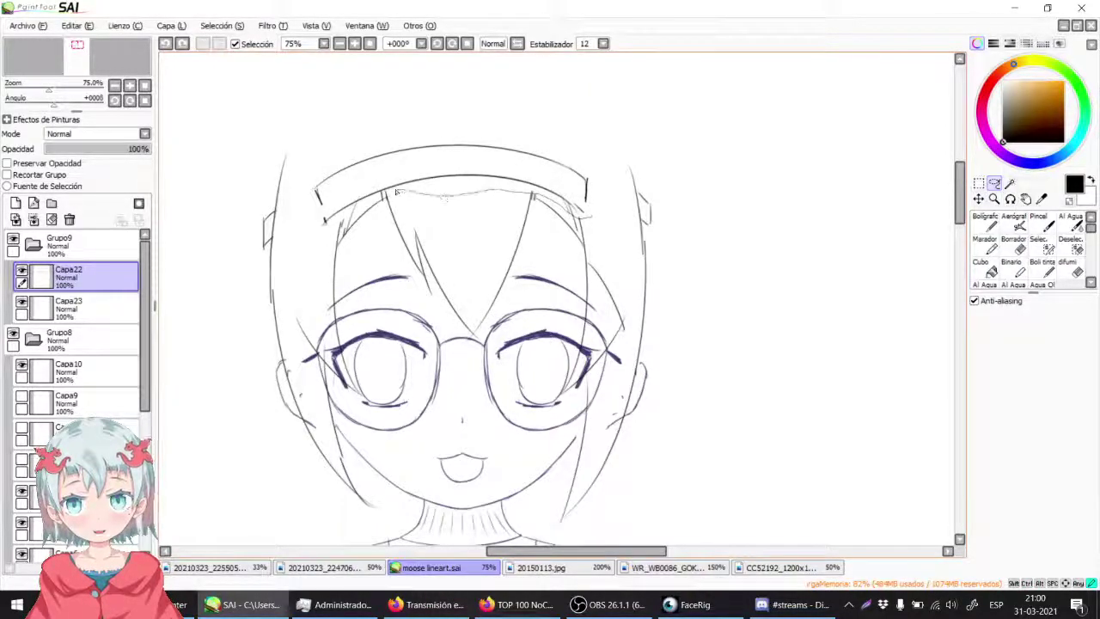
mouse_move(337, 231)
mouse_down()
mouse_move(490, 105)
mouse_move(591, 190)
mouse_move(567, 194)
mouse_up()
key(ctrl+t)
drag(316, 139, 316, 148)
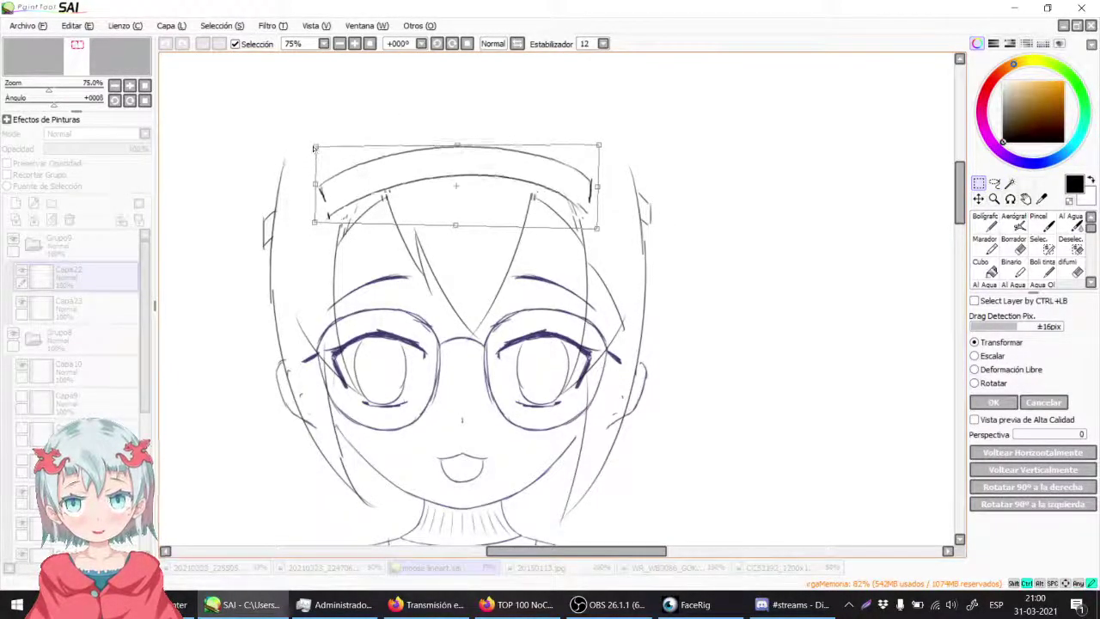
drag(456, 145, 452, 175)
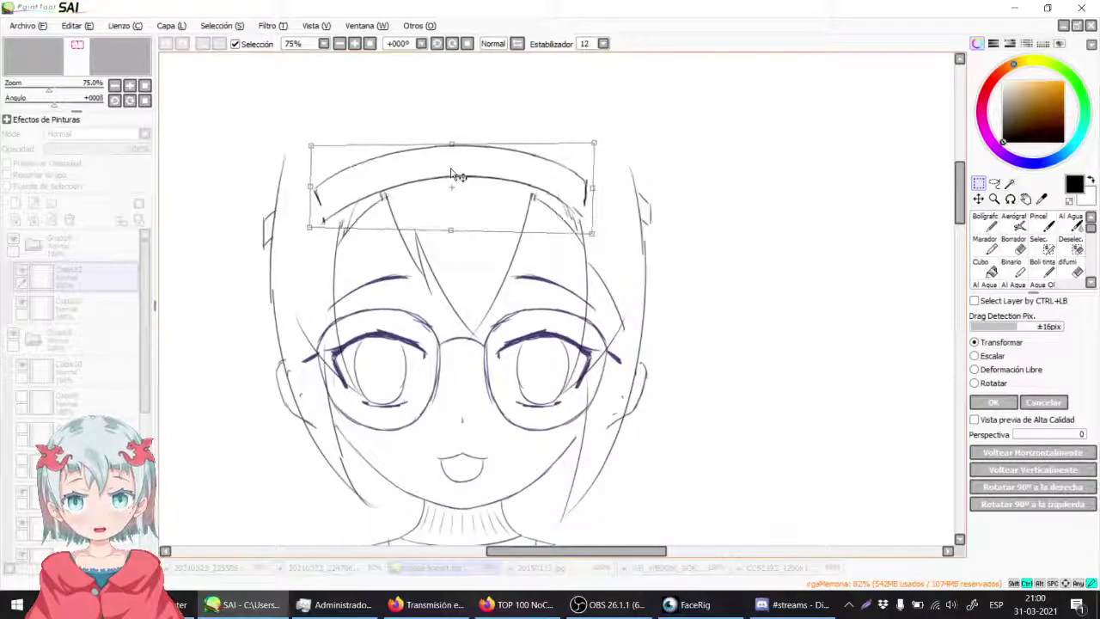
key(Return)
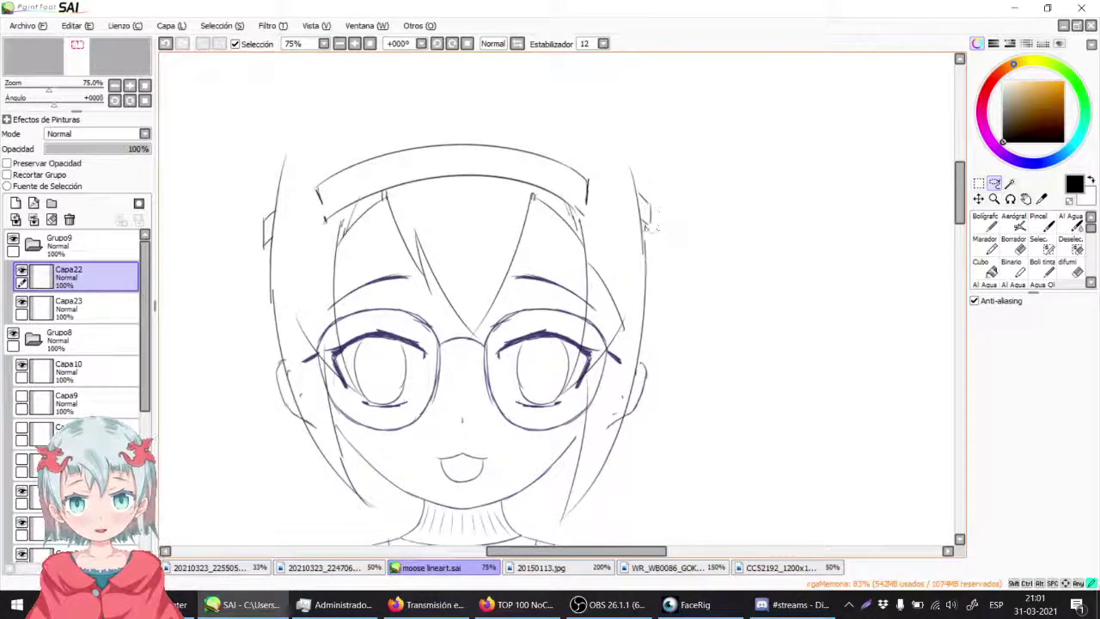
Step: Move the small side piece at the head's right edge slightly down and outward
key(ctrl+t)
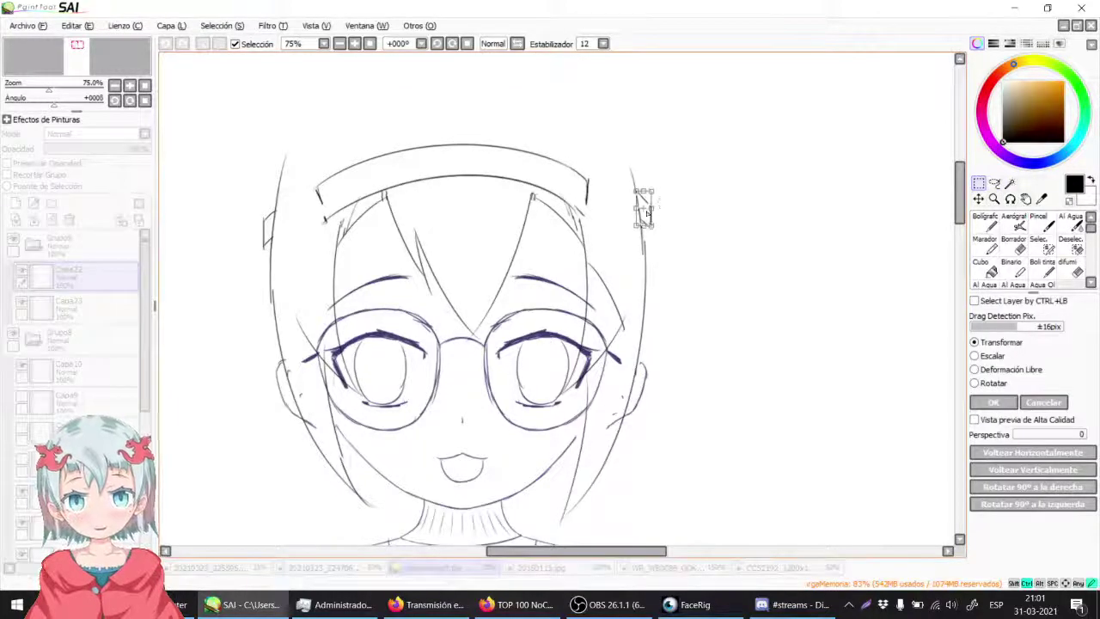
drag(650, 217, 655, 227)
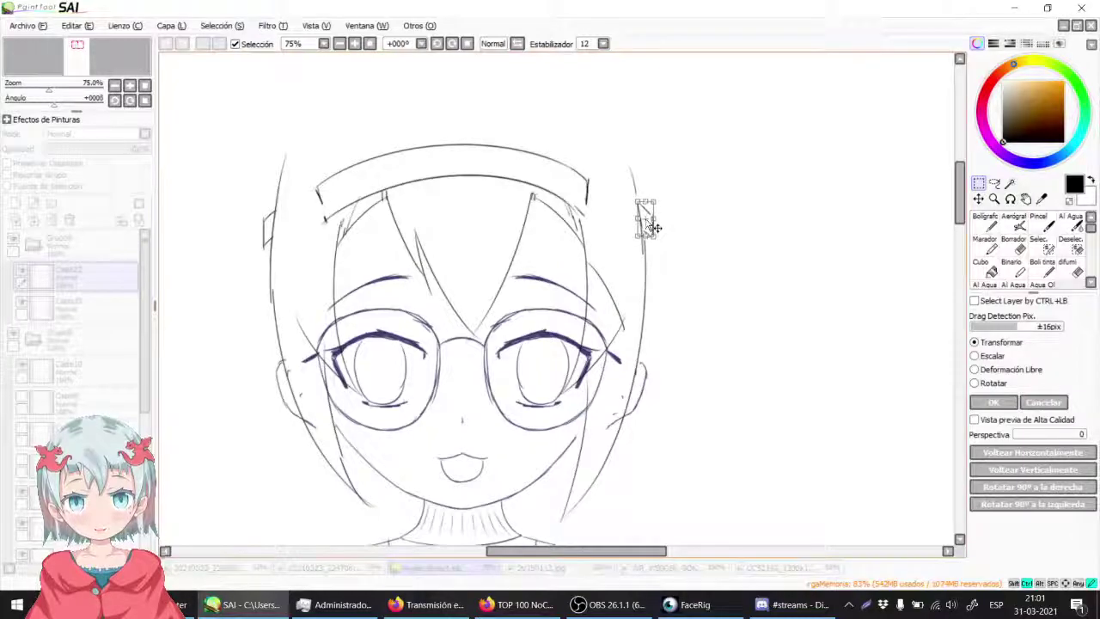
key(Return)
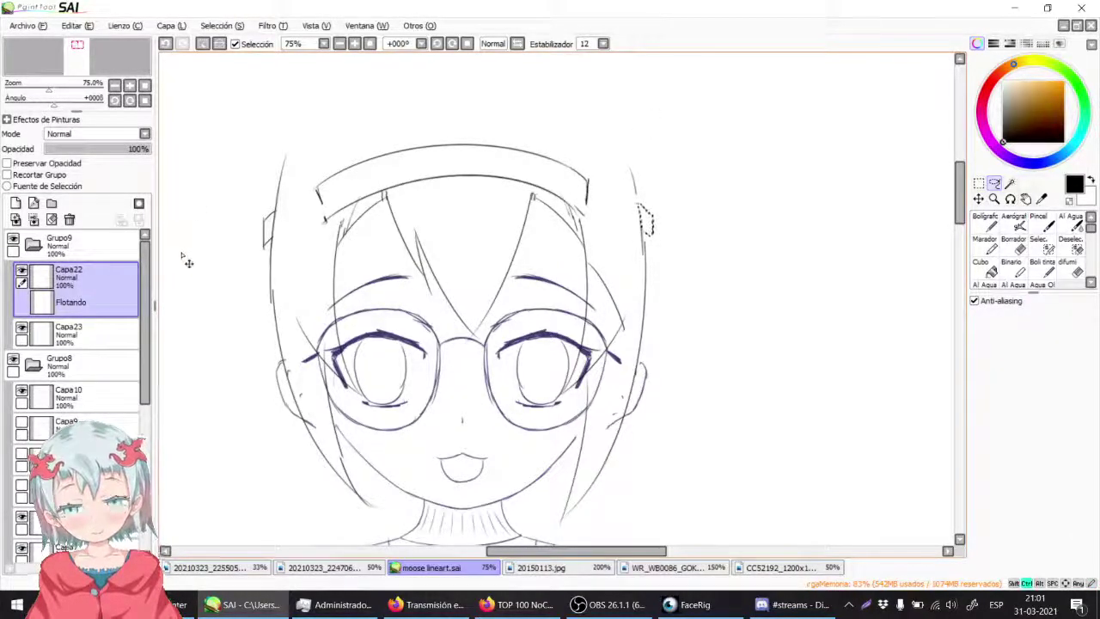
Step: Lasso the small side piece at the head's left edge and move it slightly down and outward
key(ctrl+d)
drag(275, 243, 263, 252)
key(ctrl+t)
drag(263, 208, 282, 246)
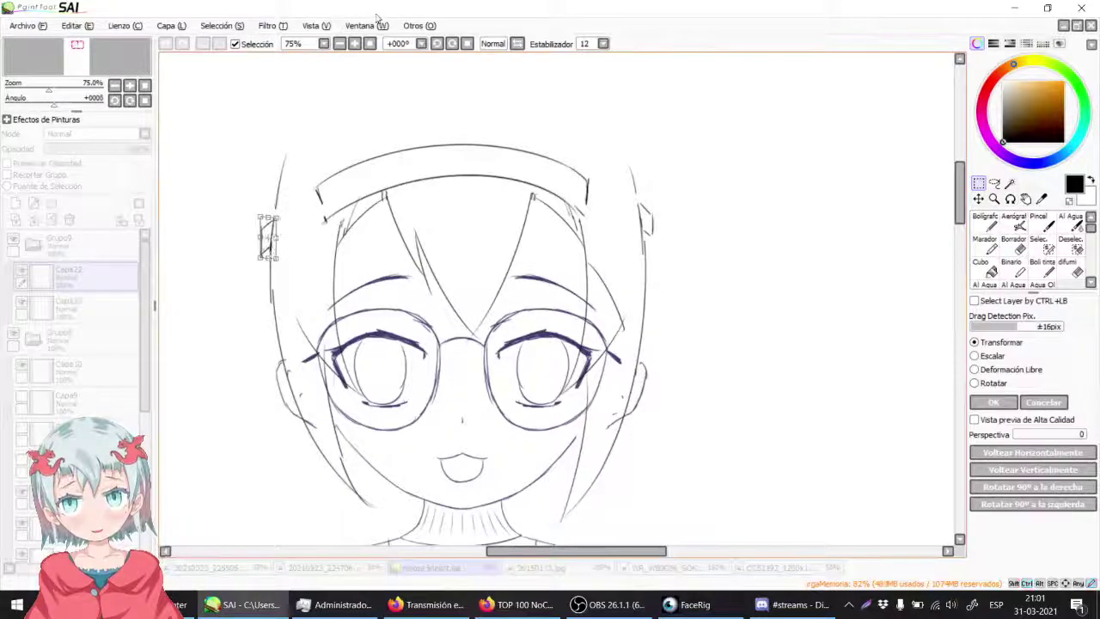
click(357, 42)
click(356, 42)
click(357, 42)
drag(184, 182, 793, 266)
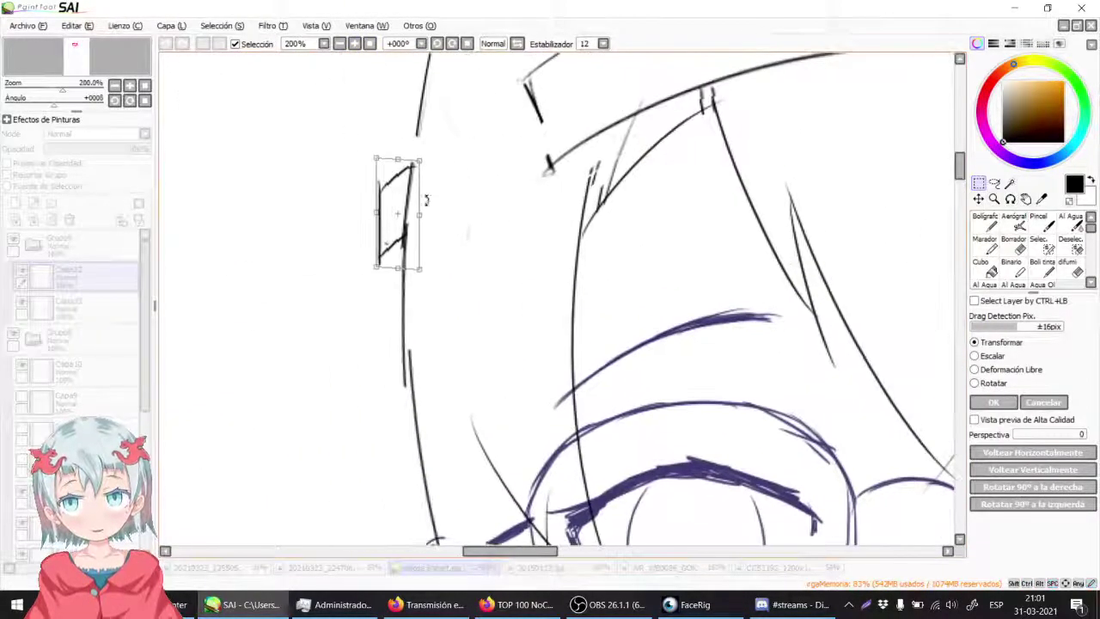
key(Return)
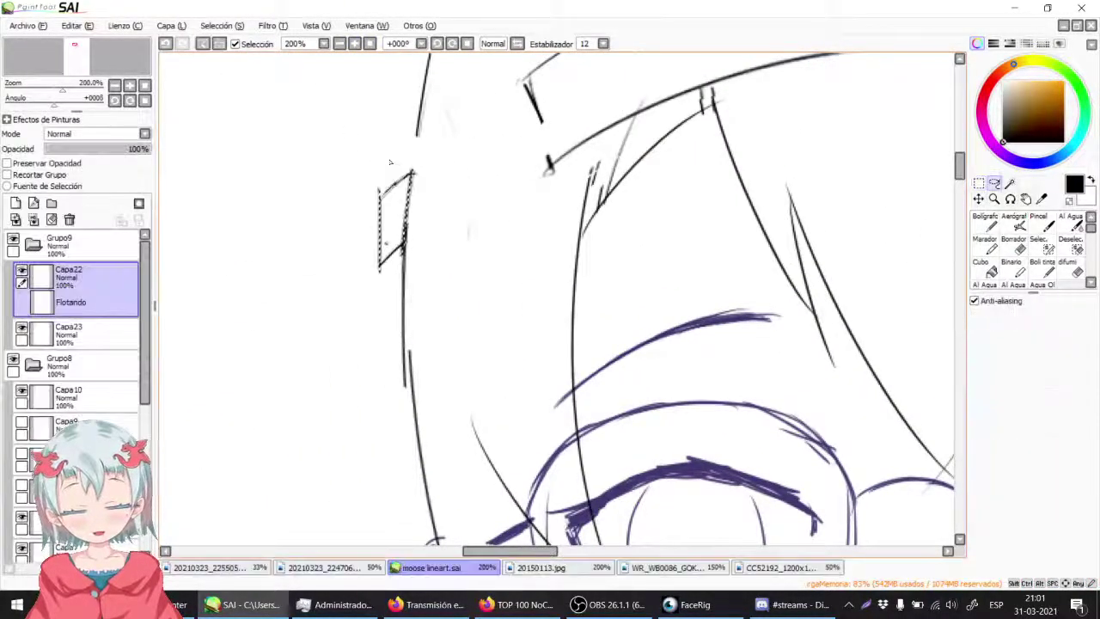
key(ctrl+d)
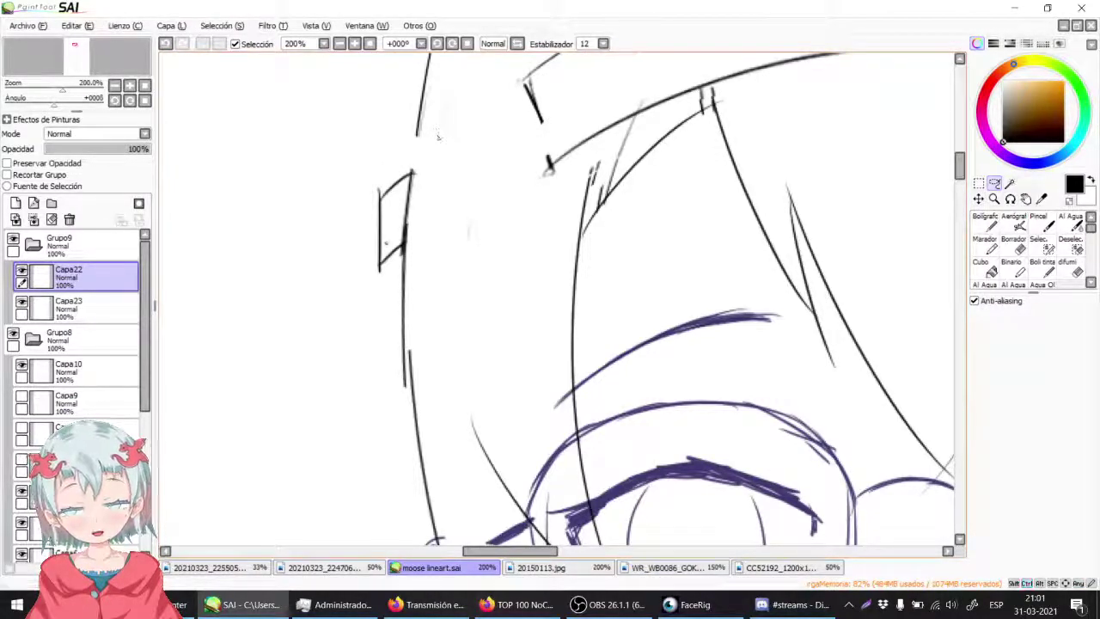
Step: Lasso the short hair line above the left side piece and move it down to meet the piece
click(341, 44)
click(341, 44)
drag(590, 188, 425, 195)
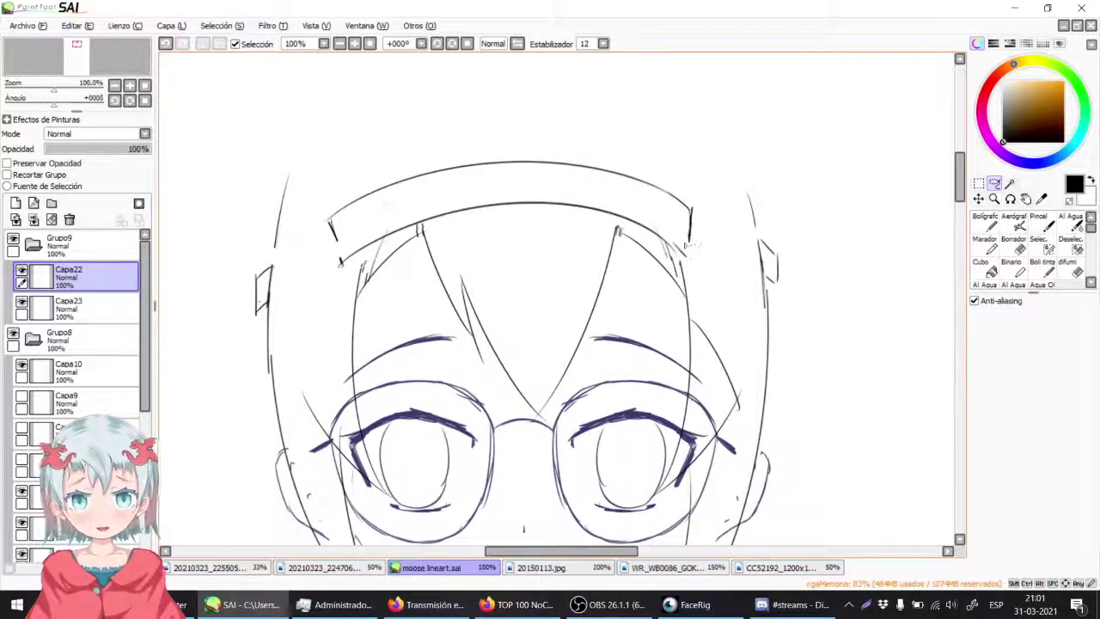
drag(247, 242, 273, 256)
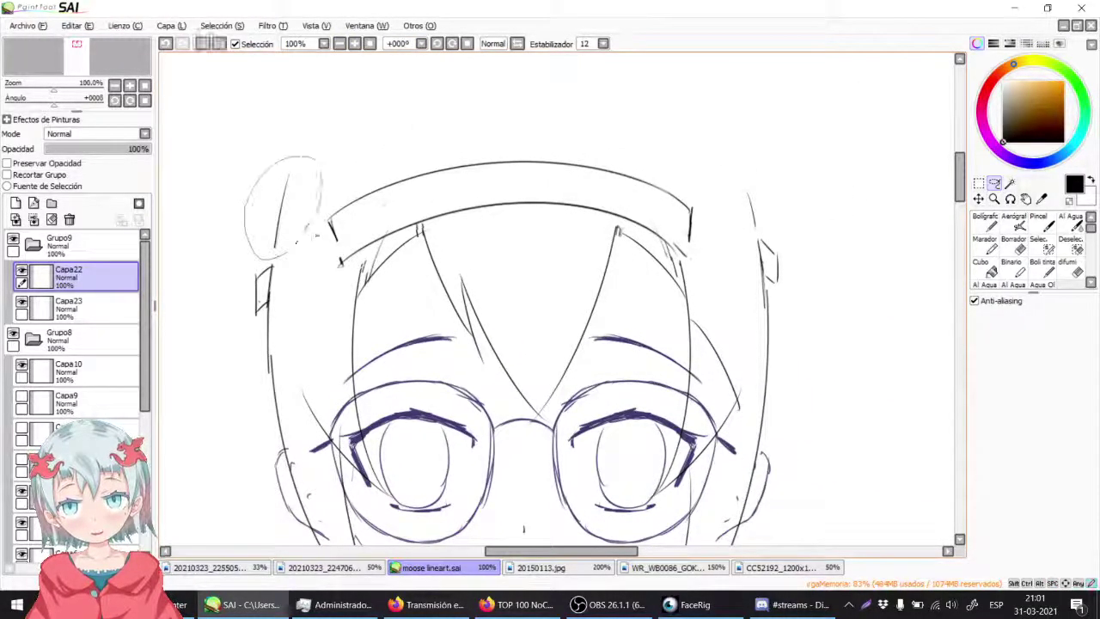
key(ctrl+t)
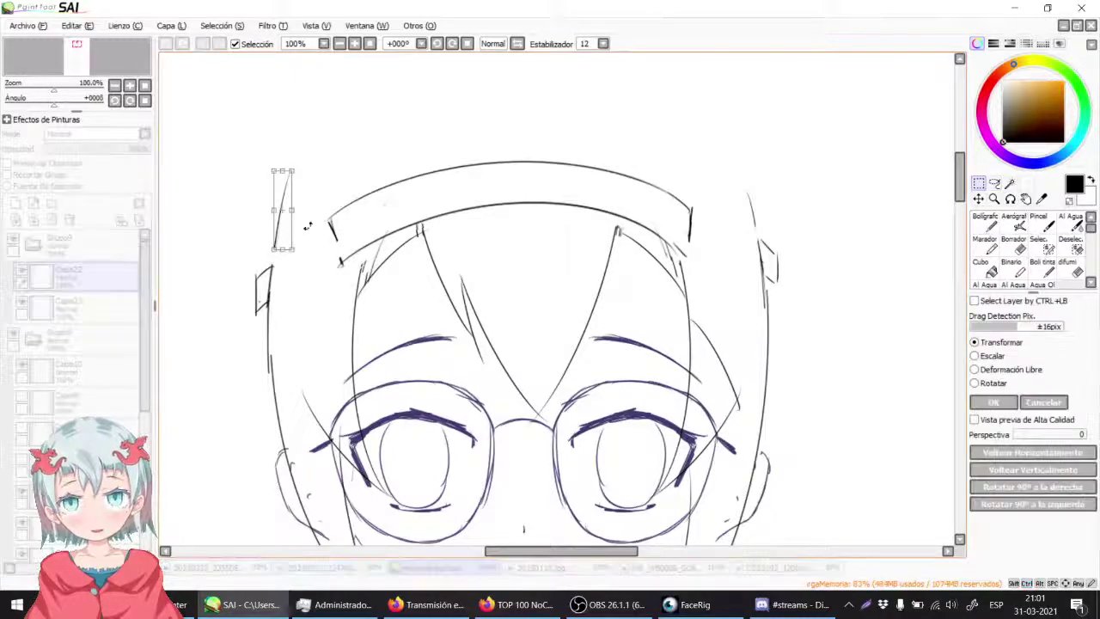
drag(287, 234, 287, 260)
key(Return)
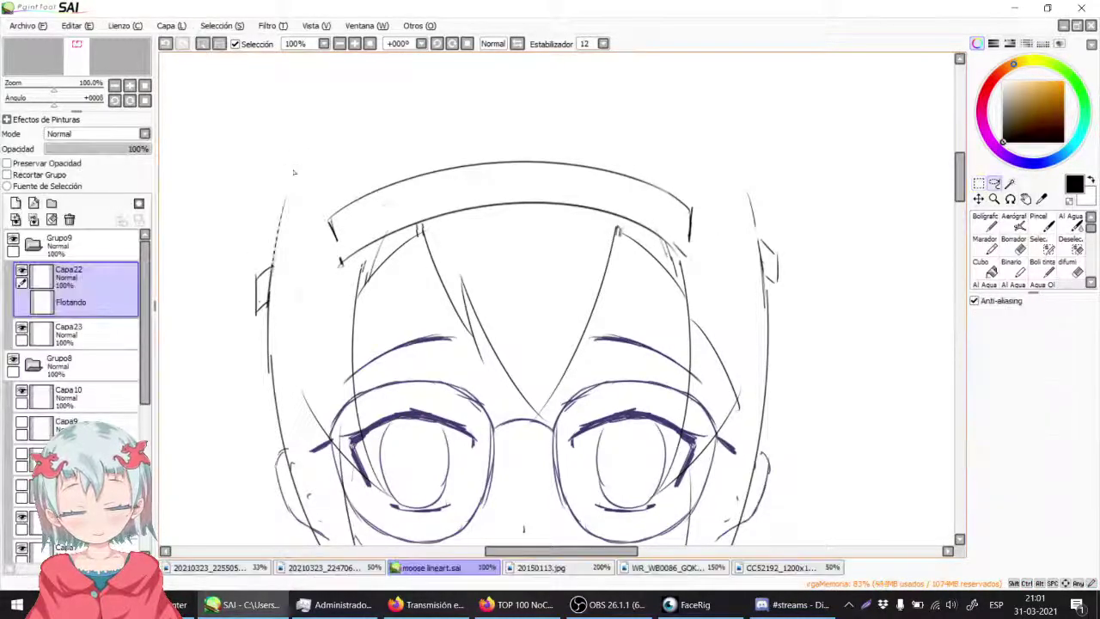
Step: Lasso the right side piece with the short hair line above it and move both slightly down
mouse_move(784, 234)
mouse_down()
mouse_move(723, 198)
mouse_move(745, 180)
mouse_up()
key(ctrl+z)
mouse_move(784, 290)
mouse_down()
mouse_move(767, 290)
mouse_move(751, 173)
mouse_move(786, 292)
mouse_move(766, 296)
mouse_up()
key(ctrl+t)
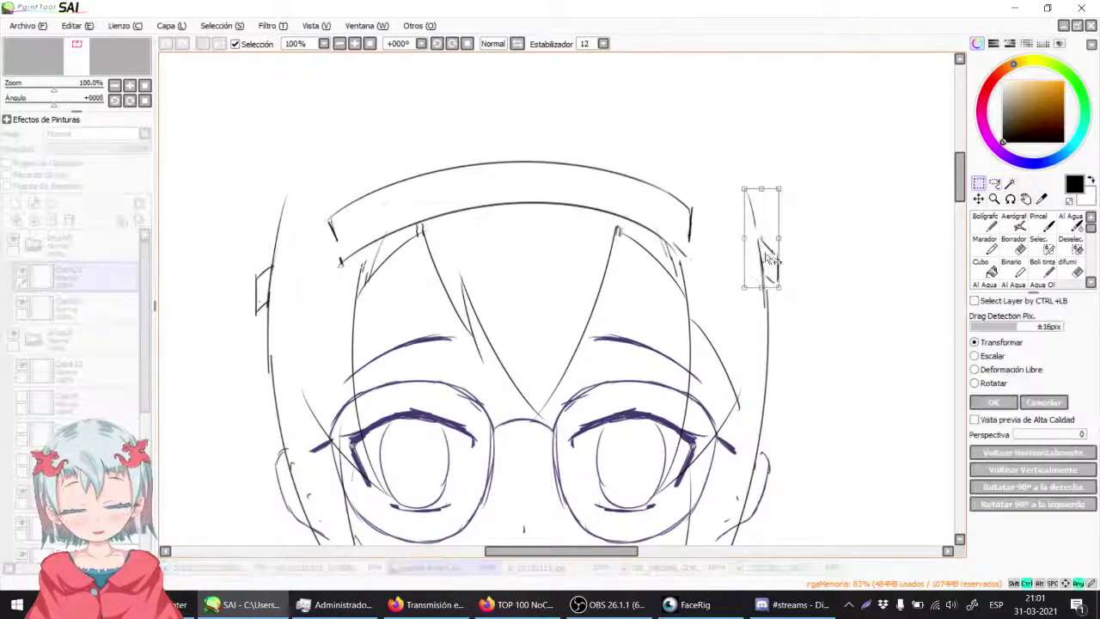
drag(756, 260, 757, 264)
key(Return)
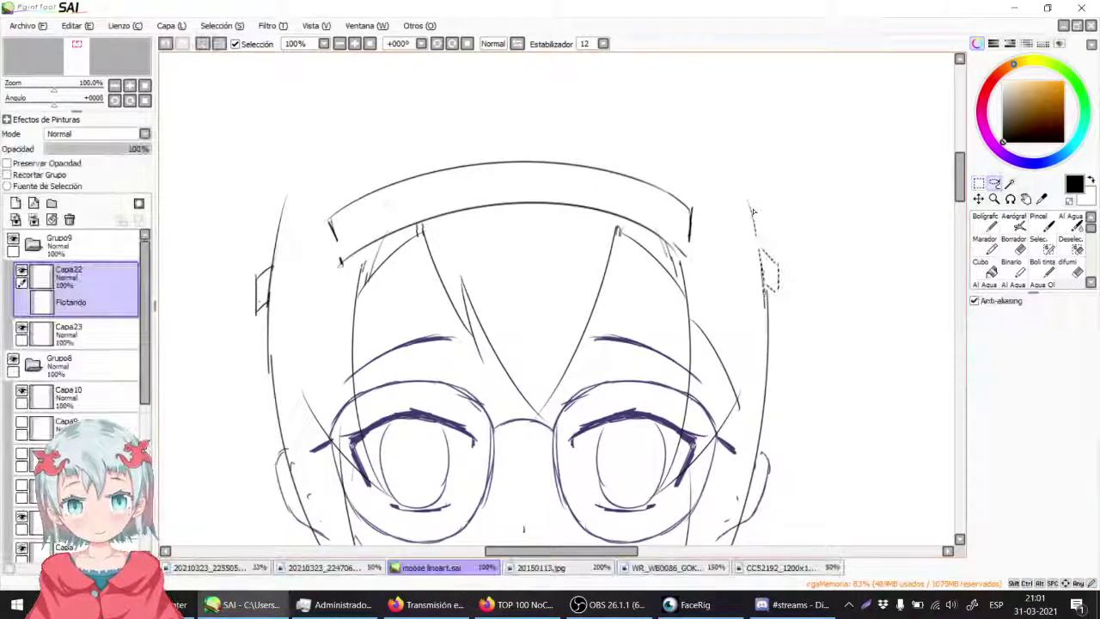
Step: Show the back hair sketch on Capa11, toggling it and the layer below to compare them with the line art
click(340, 44)
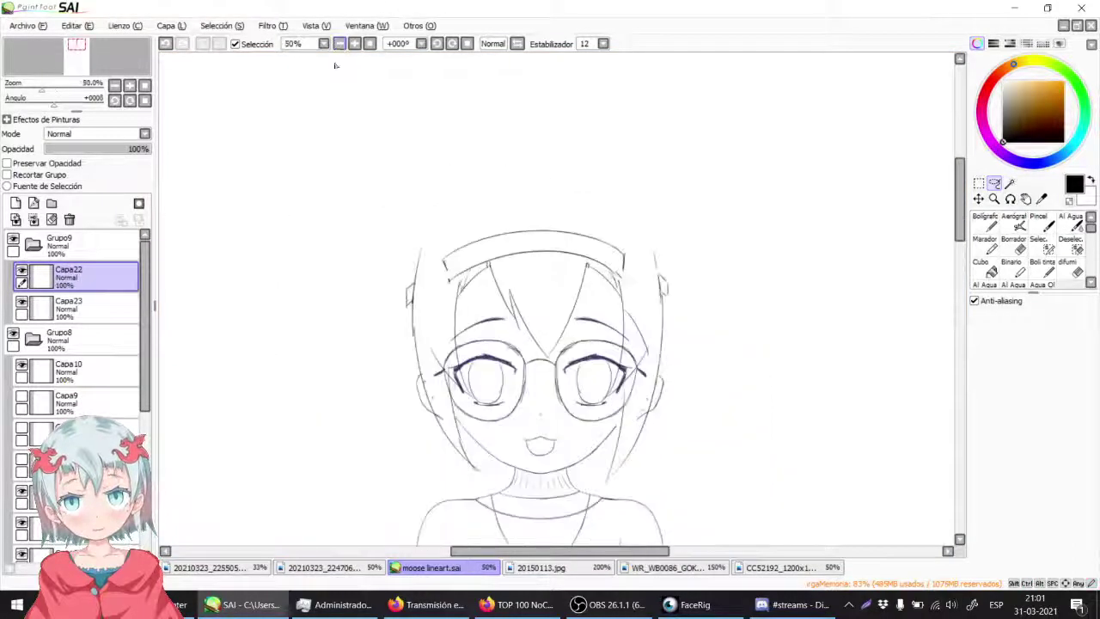
scroll(94, 337, down, 2)
click(30, 401)
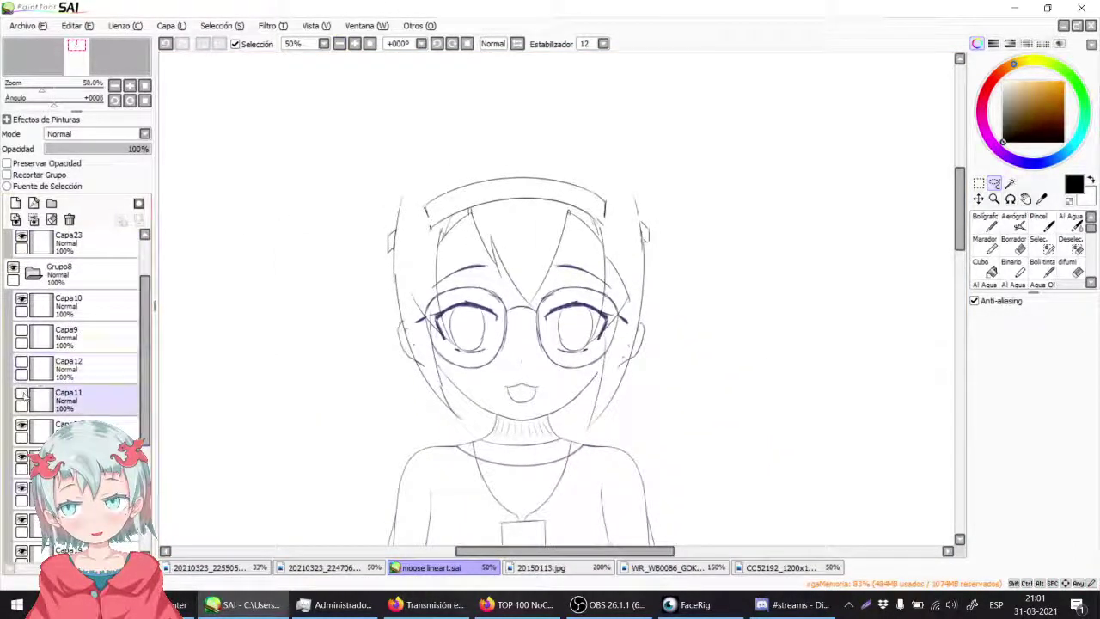
click(22, 396)
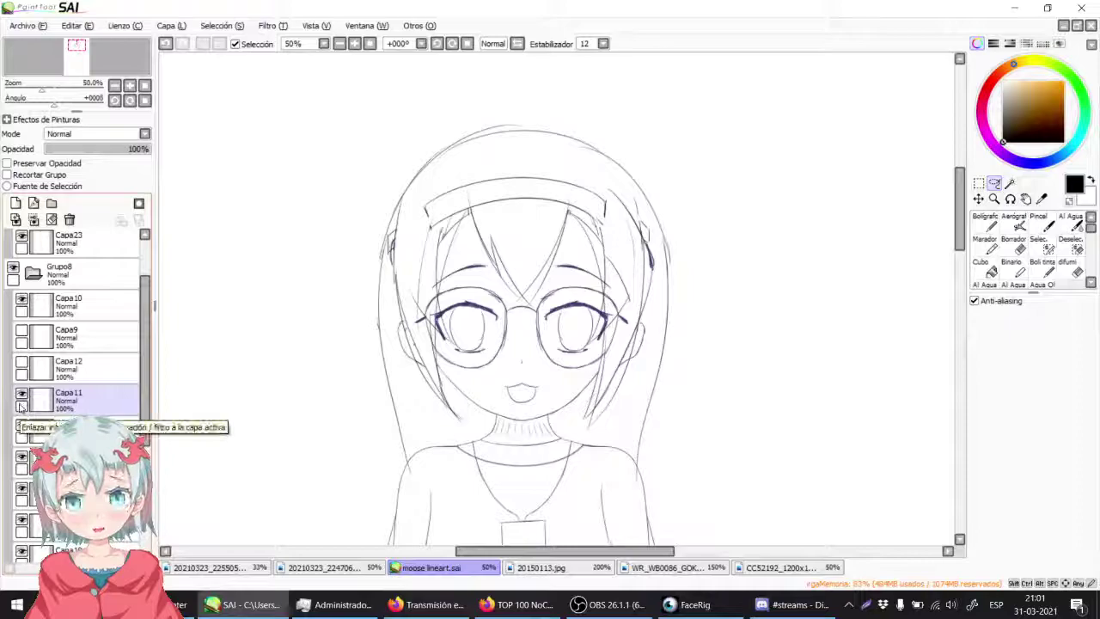
click(22, 426)
click(22, 426)
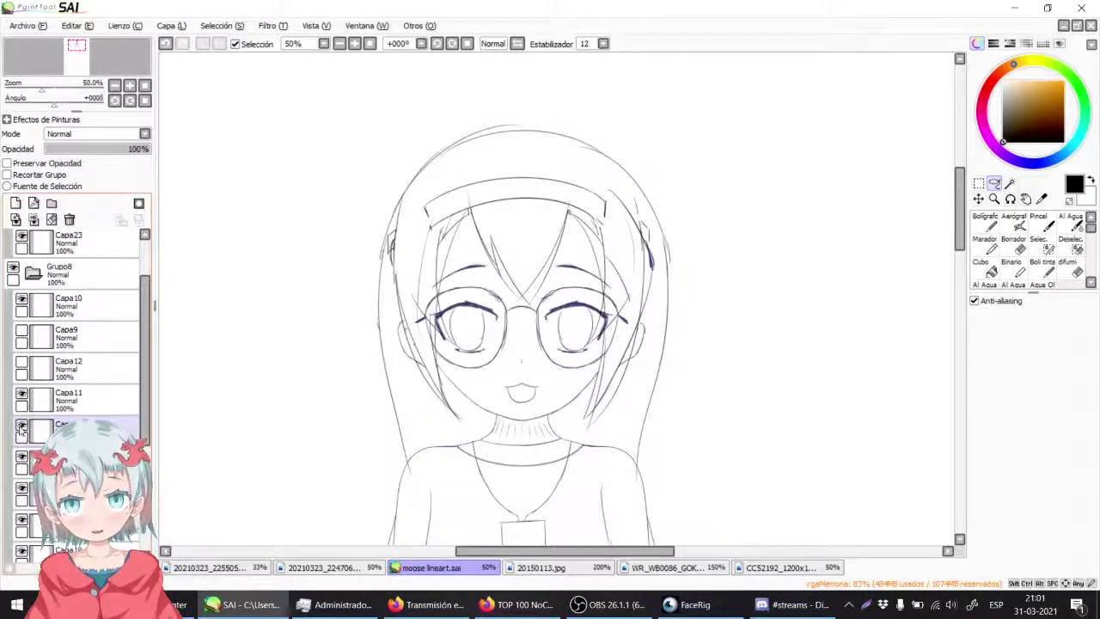
click(22, 427)
click(23, 426)
click(22, 395)
click(22, 394)
Step: Move the back hair sketch on Capa11 slightly to the left with a transform
click(78, 393)
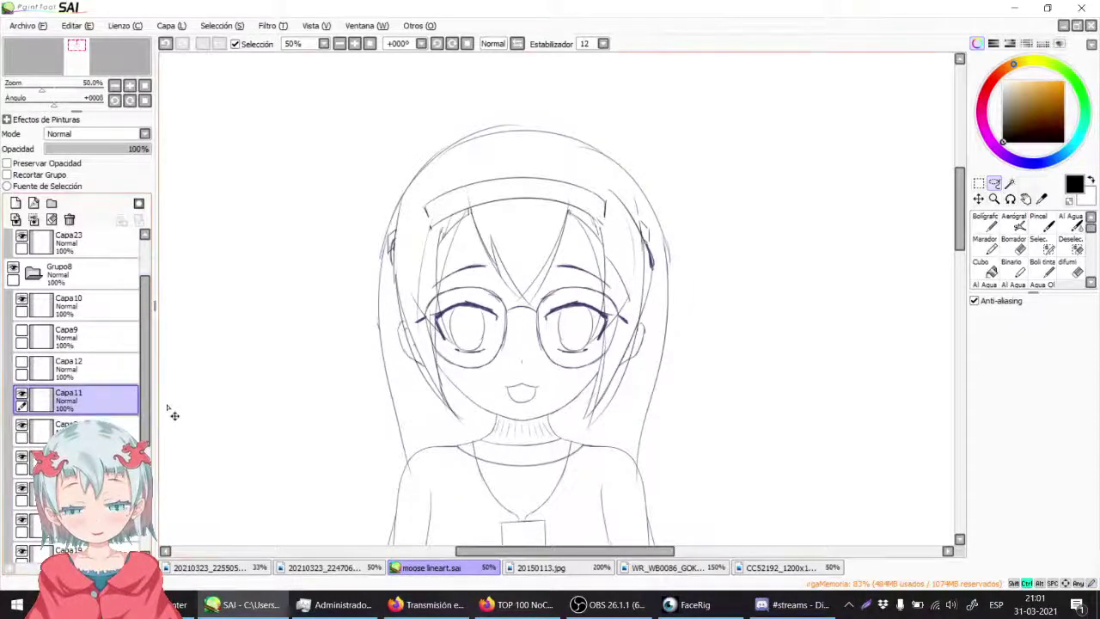
key(ctrl+t)
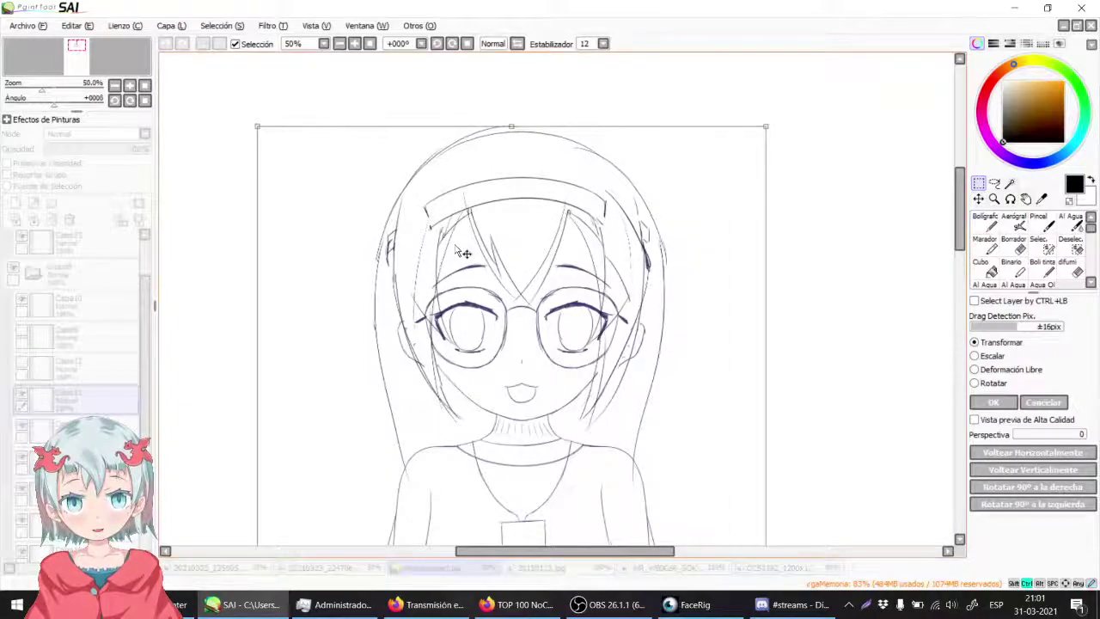
key(Return)
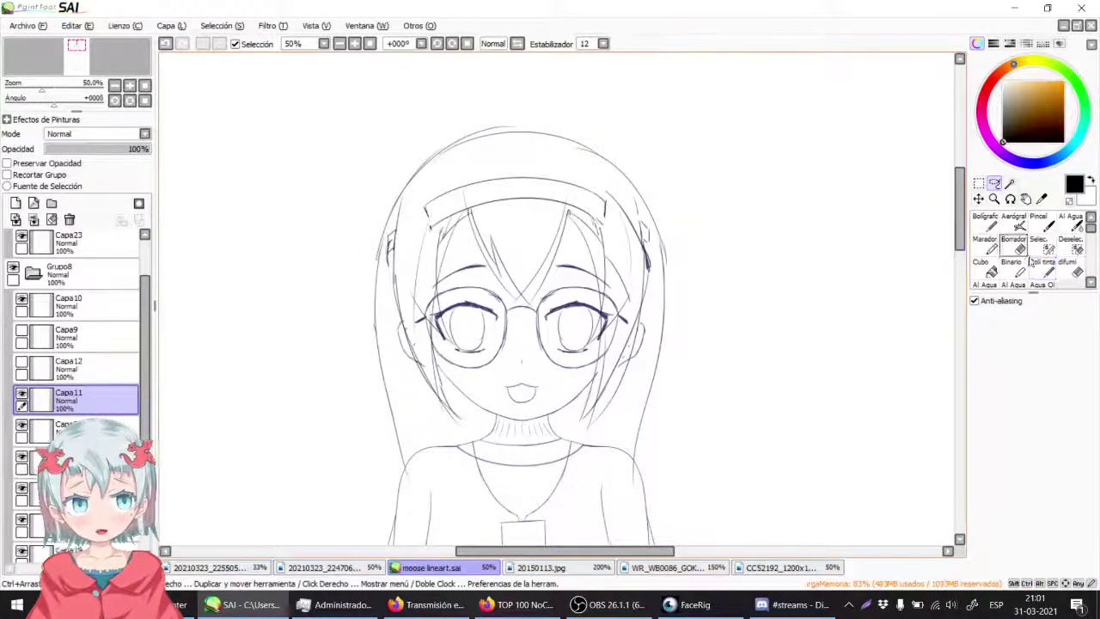
Step: Ink the hair line beside the right side piece on Capa22 with the Boli tinta pen at size 3
click(1042, 268)
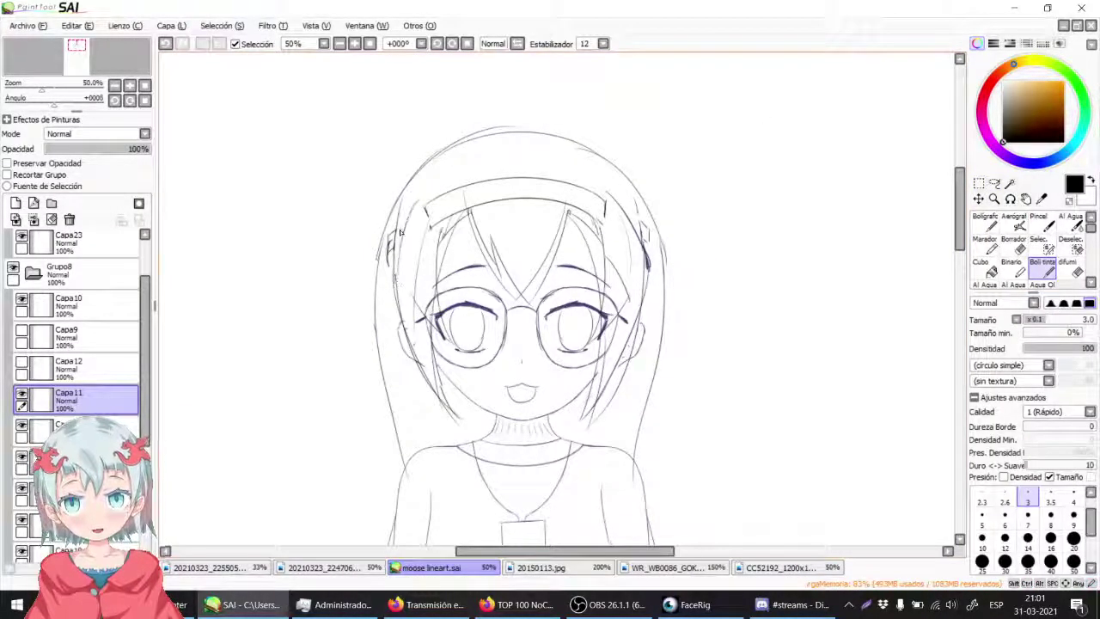
click(104, 248)
scroll(151, 300, up, 2)
click(86, 269)
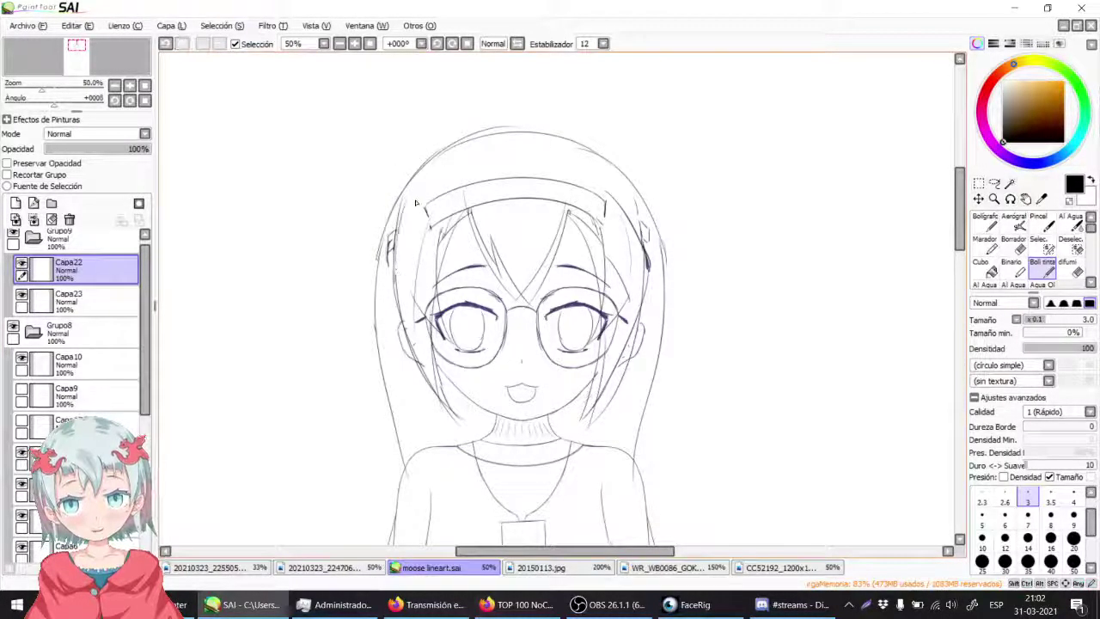
drag(642, 200, 649, 254)
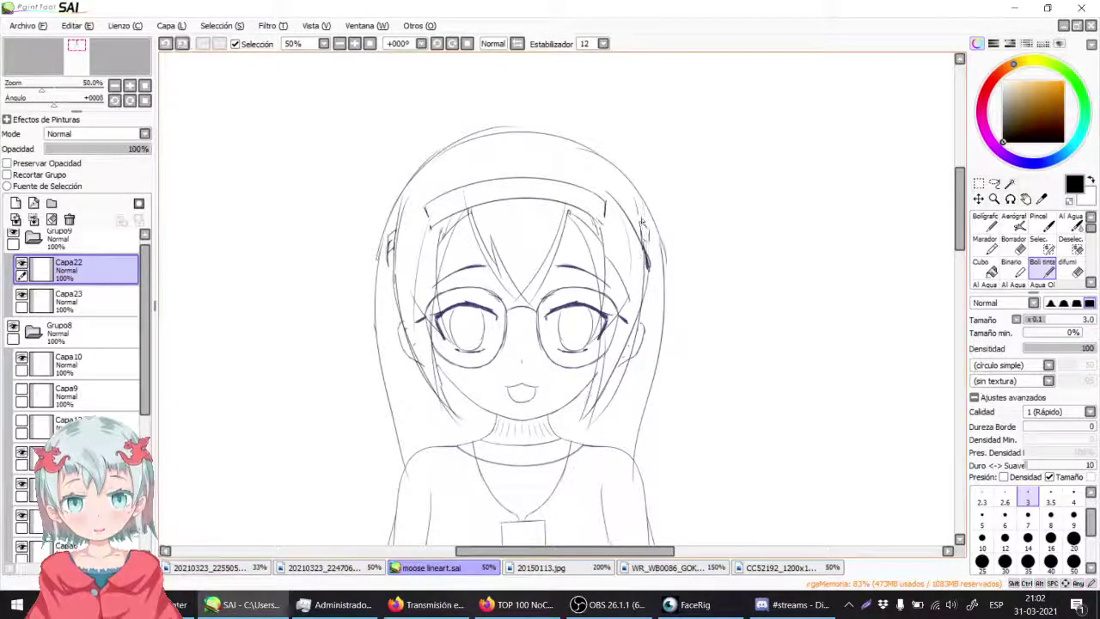
drag(428, 267, 399, 200)
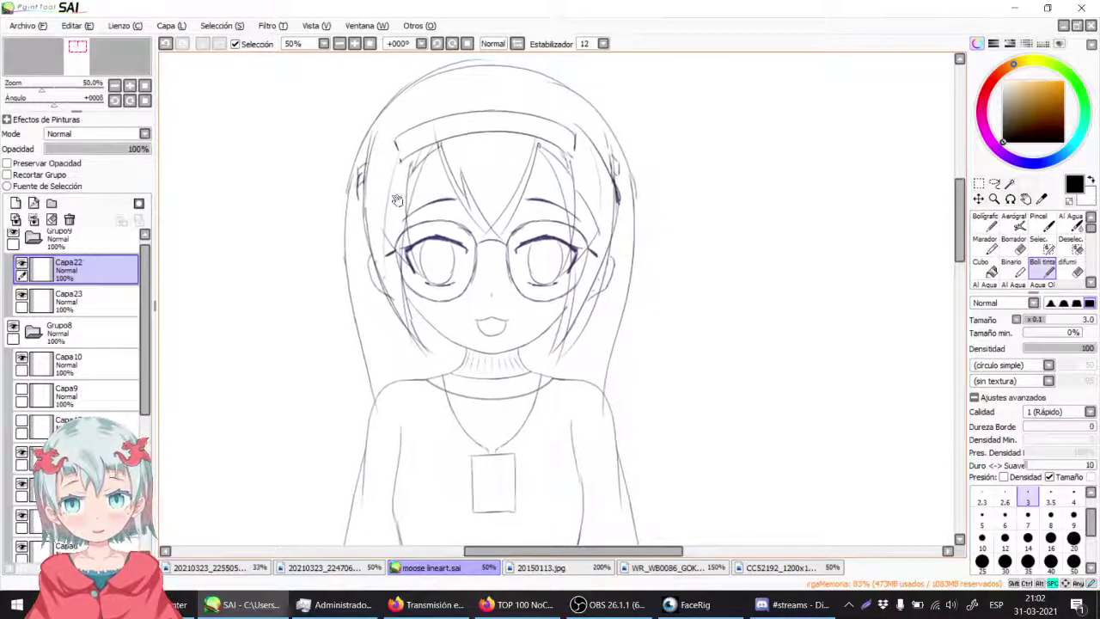
Step: Toggle the Capa11 sketch for comparison and lower the opacity of Grupo8 to 17%
click(21, 452)
click(21, 452)
click(21, 452)
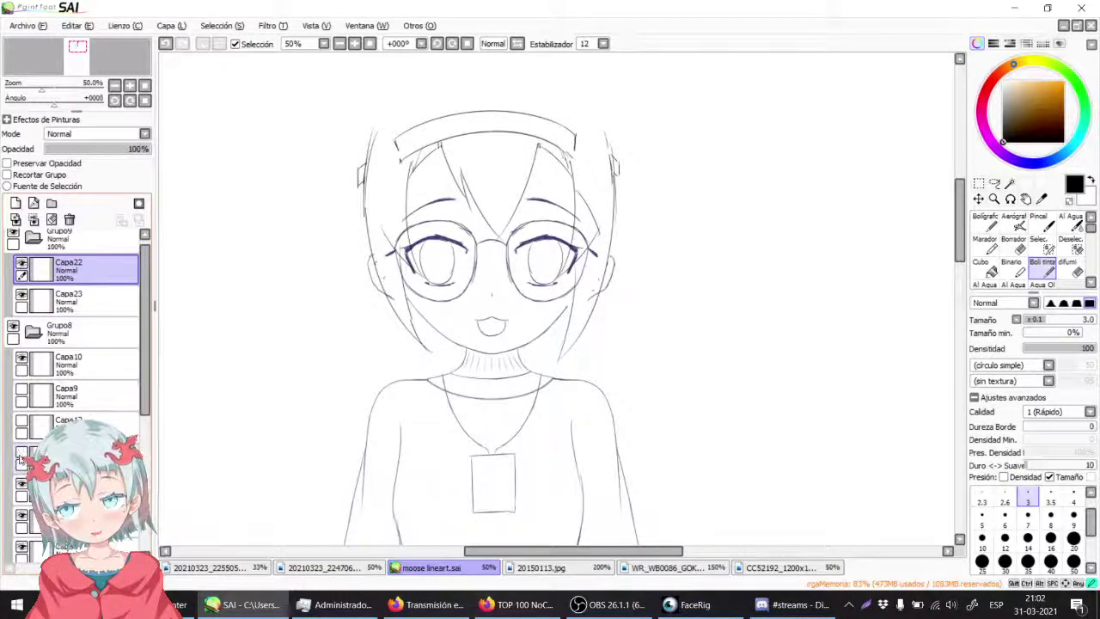
click(21, 459)
click(78, 335)
click(64, 149)
drag(64, 154, 62, 153)
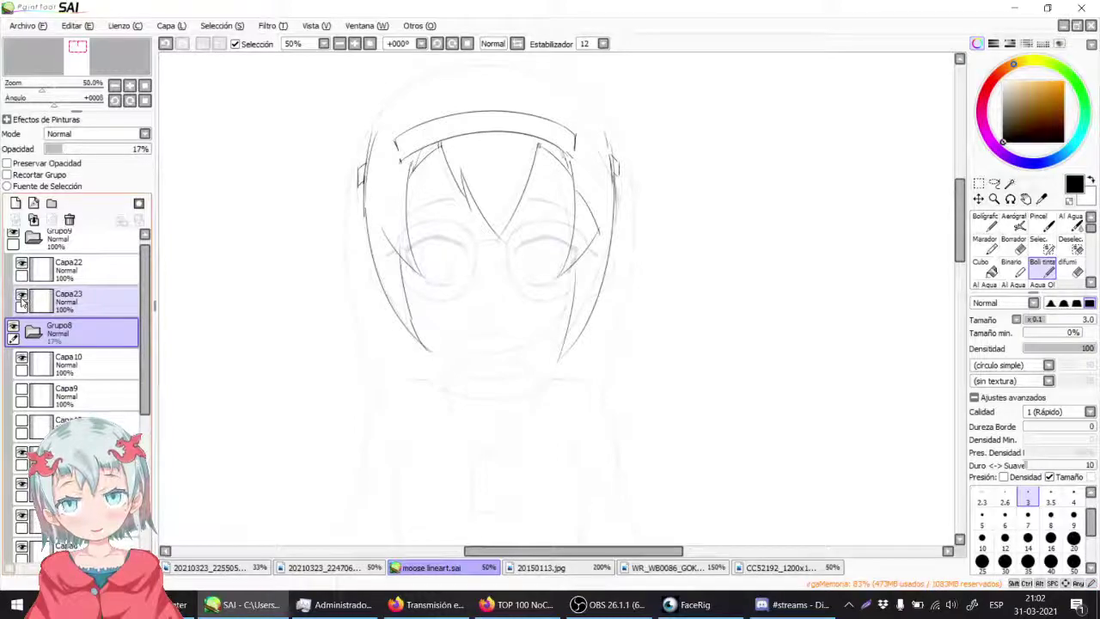
Step: Merge Capa22 down into Capa23 and toggle the merged layer's visibility to check its line art
drag(34, 297, 32, 259)
click(34, 220)
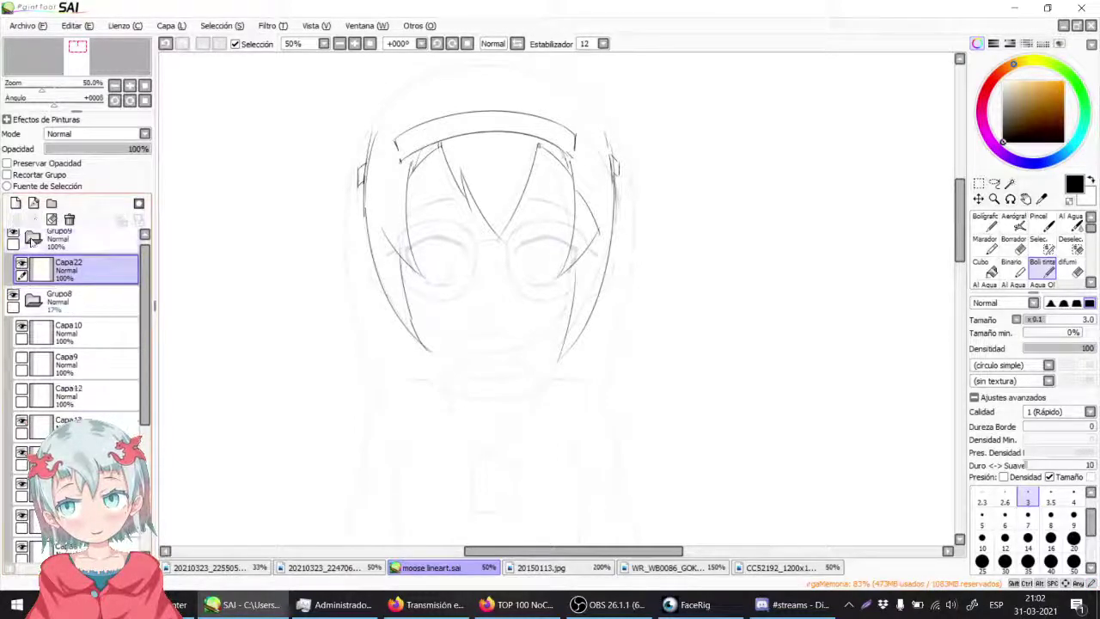
click(21, 264)
click(22, 264)
click(21, 264)
click(21, 264)
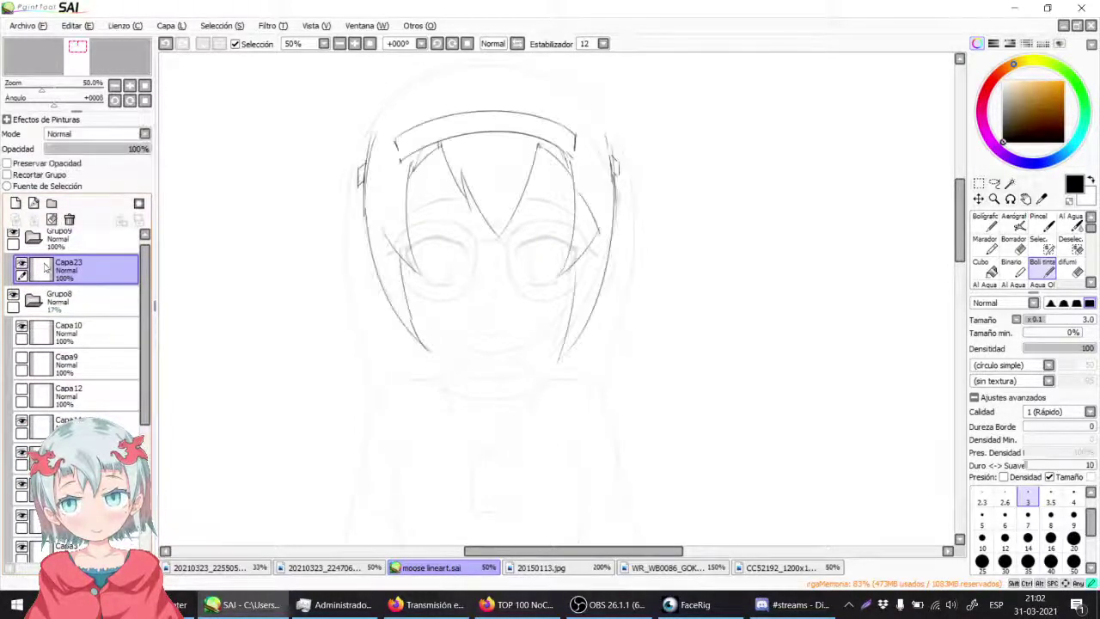
Step: Toggle the Capa19 sketch to check its content and raise the opacity of Grupo8 to 87%
drag(338, 258, 367, 322)
click(354, 44)
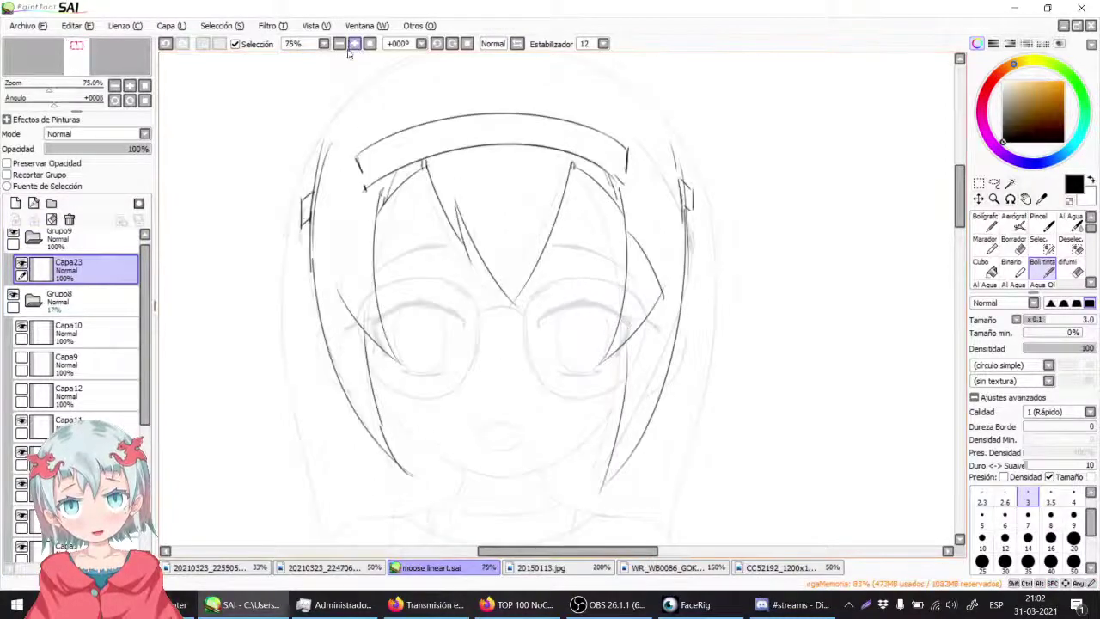
drag(347, 511, 378, 176)
drag(378, 490, 353, 172)
drag(367, 378, 368, 193)
drag(346, 261, 414, 291)
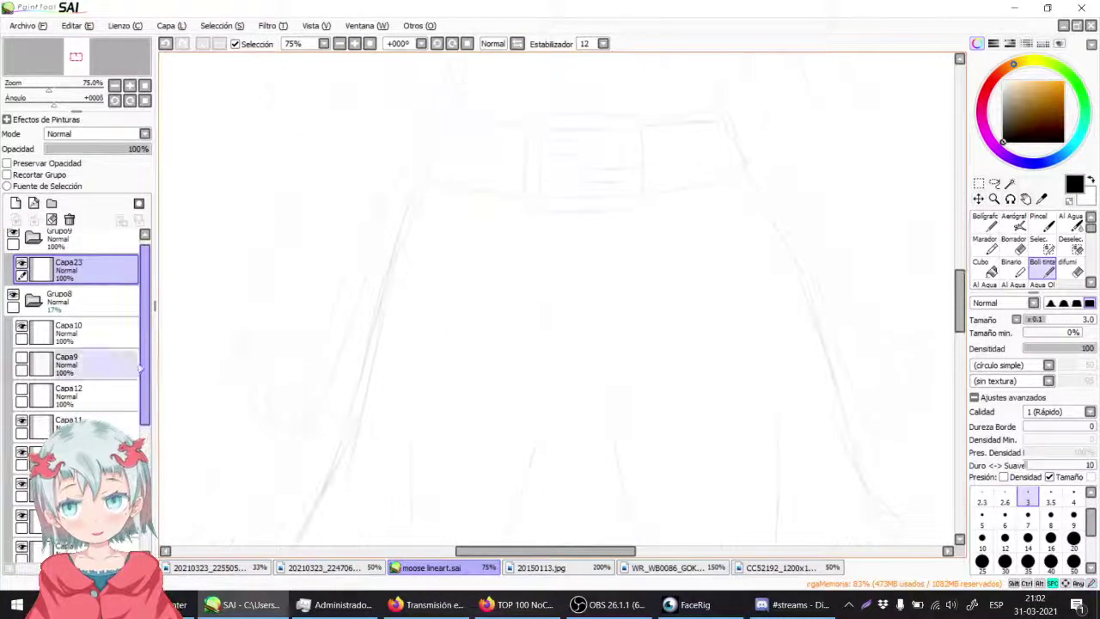
scroll(51, 386, down, 5)
click(21, 419)
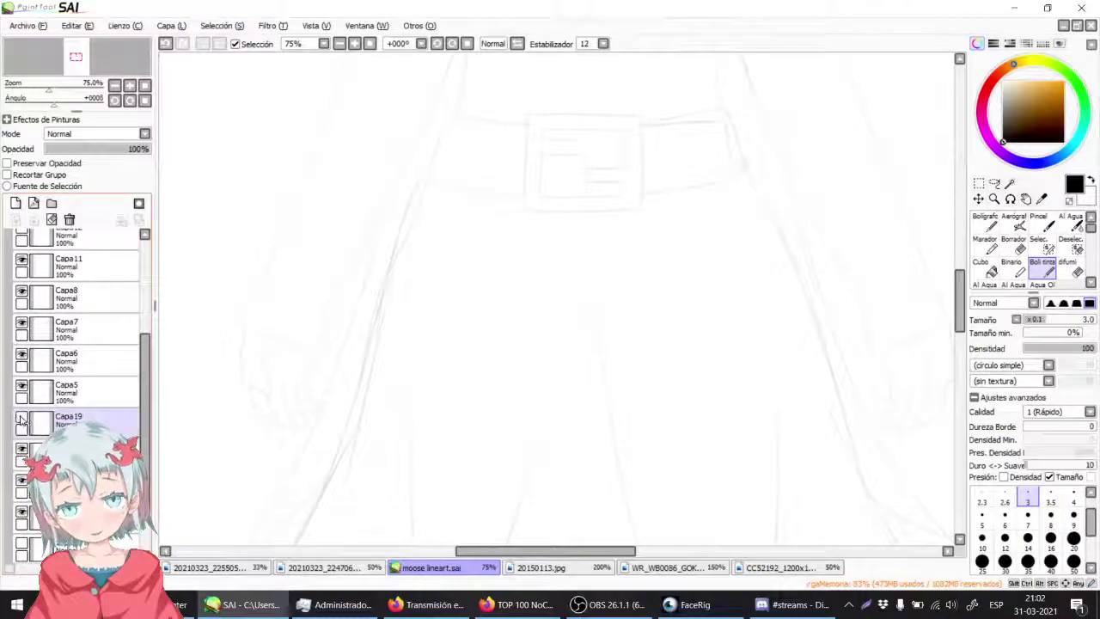
scroll(86, 361, up, 4)
click(82, 273)
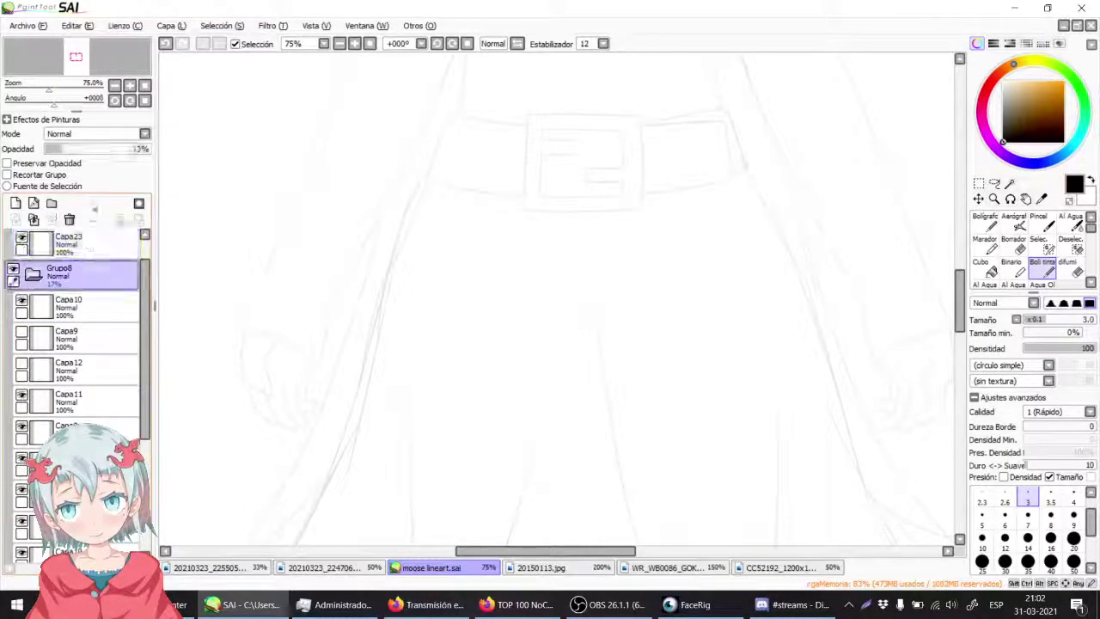
drag(106, 148, 137, 149)
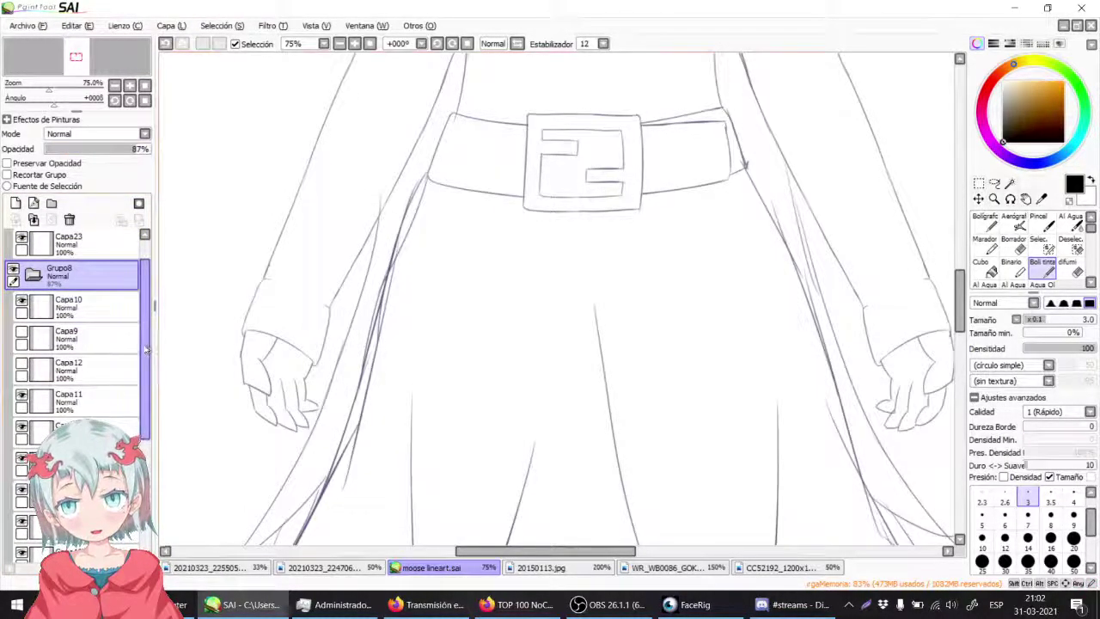
Step: Toggle Capa11 and Capa8 to check which sketch lines around the skirt and arms belong to them
scroll(138, 343, down, 1)
scroll(78, 344, down, 1)
click(31, 336)
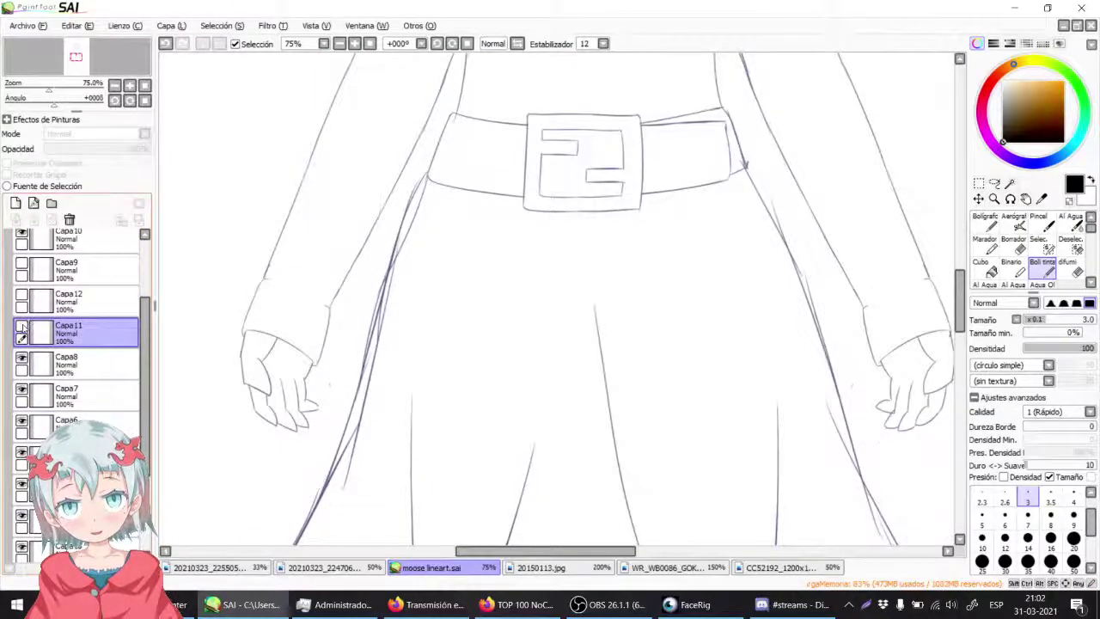
click(22, 362)
click(22, 359)
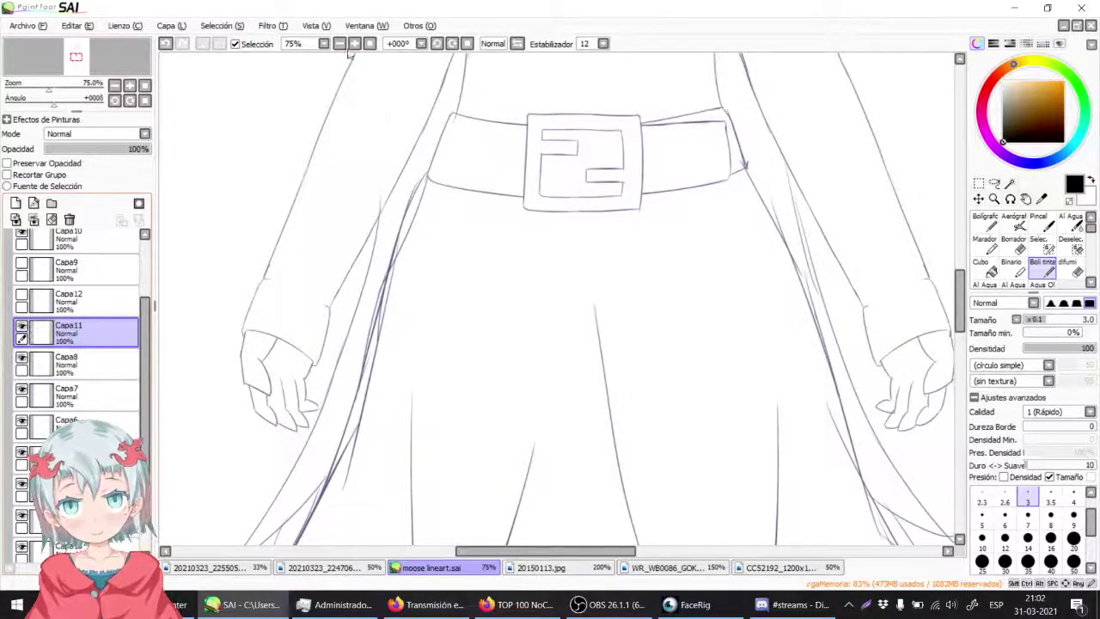
click(340, 43)
Step: Hide Capa7, Capa6 and the body and clothing sketch layers below them in Grupo8
click(22, 391)
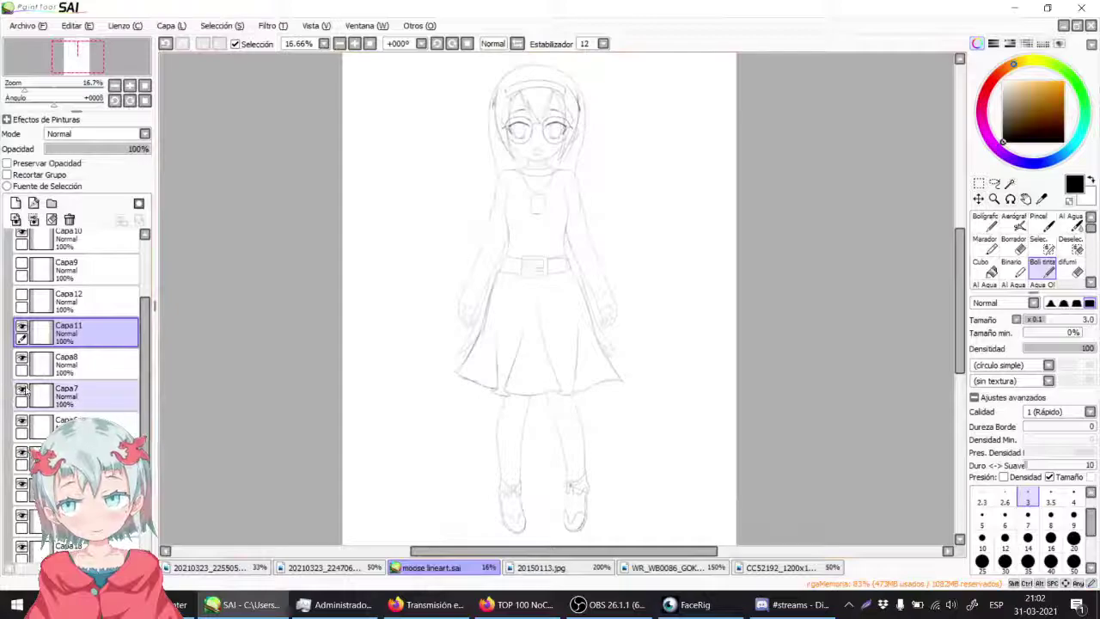
click(21, 421)
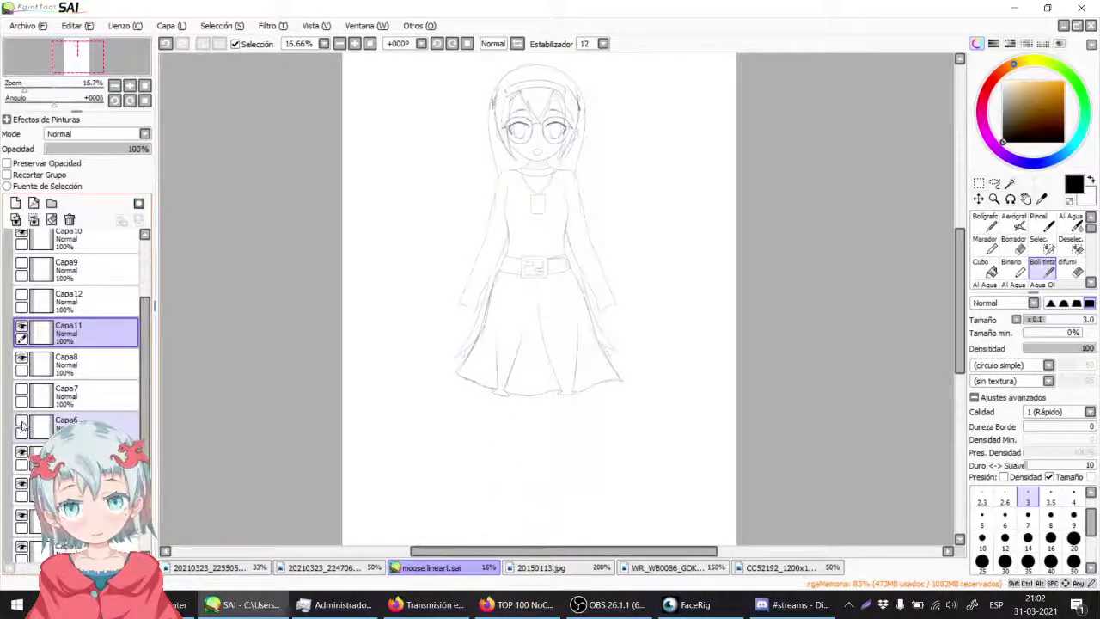
click(22, 427)
click(22, 427)
click(21, 452)
click(21, 515)
click(22, 547)
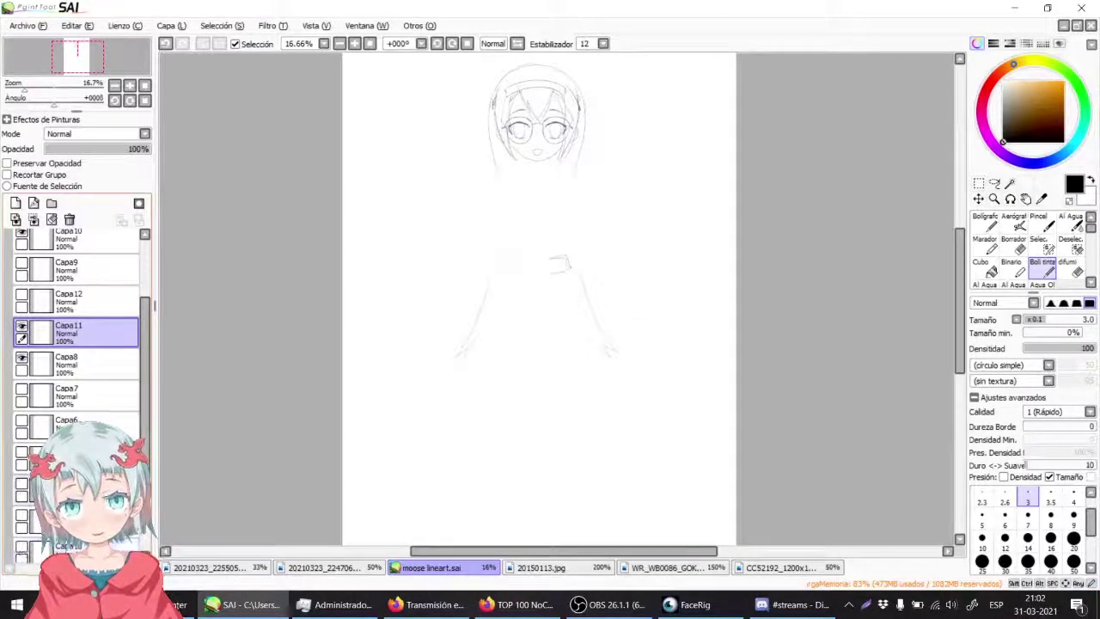
Step: Hide the remaining waist sketch layer in Grupo8 and toggle the group's visibility to compare its sketch with the inked lines
drag(149, 409, 146, 464)
click(21, 479)
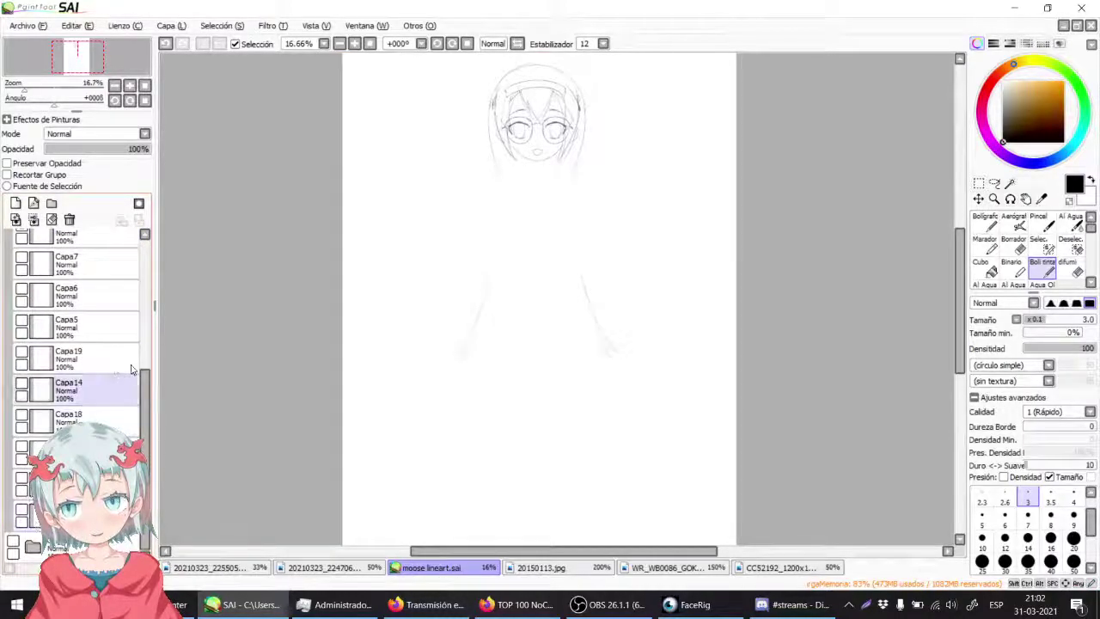
click(354, 44)
scroll(76, 258, up, 1)
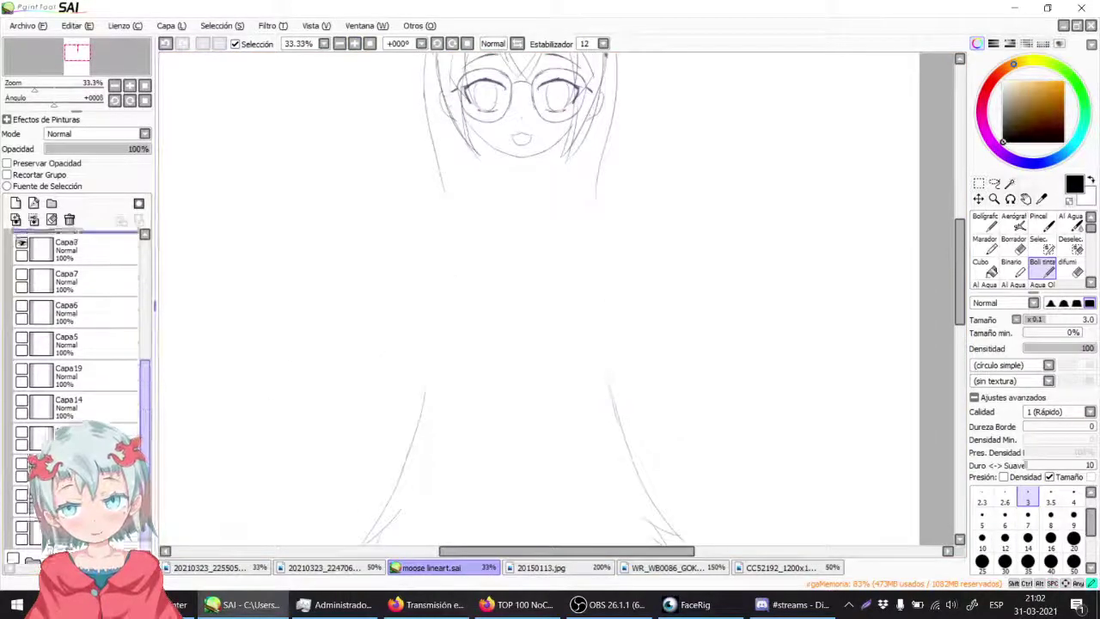
drag(146, 430, 146, 330)
click(32, 266)
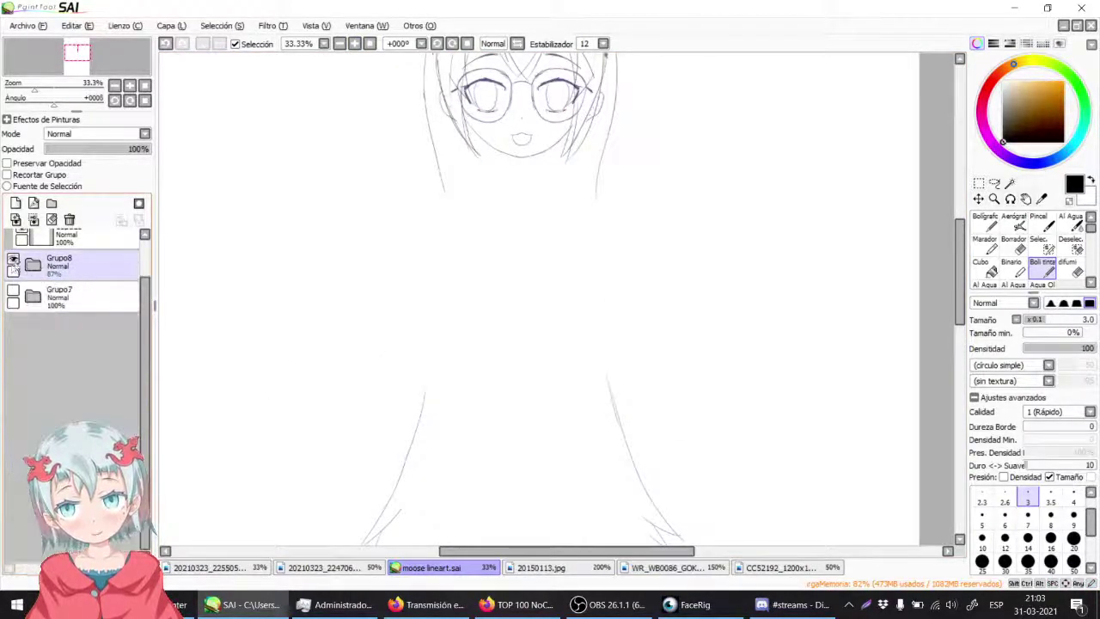
click(13, 261)
click(12, 261)
click(12, 262)
click(12, 261)
Step: Select Capa23 and try a row of short, jagged strokes between the two lower sketched line ends
click(33, 265)
click(56, 243)
drag(148, 322, 150, 288)
key(space)
drag(729, 306, 731, 243)
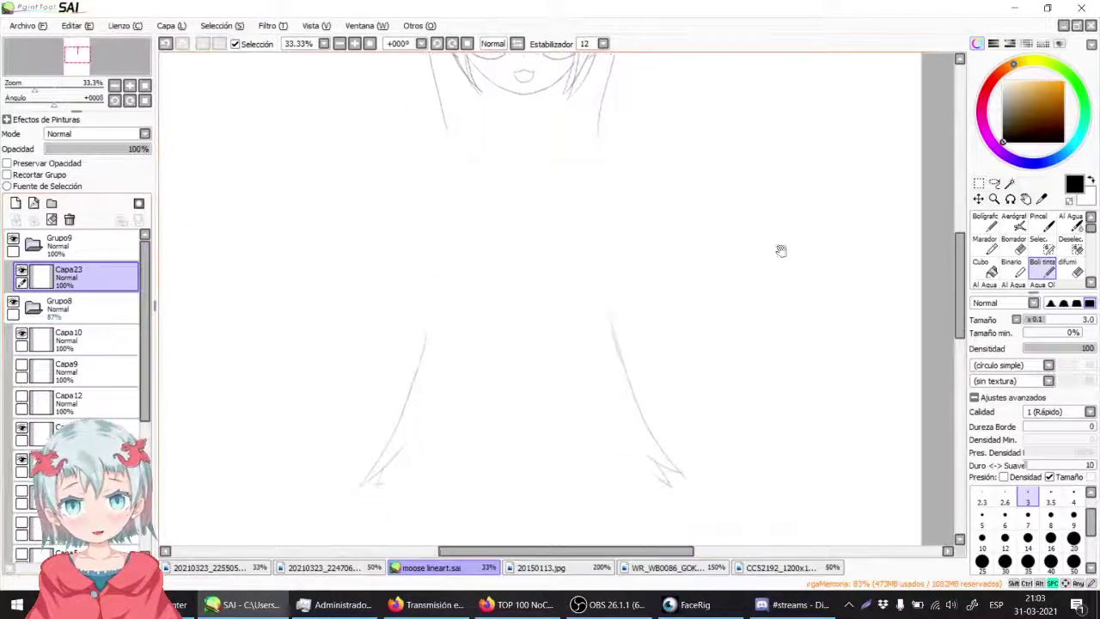
scroll(399, 411, down, 2)
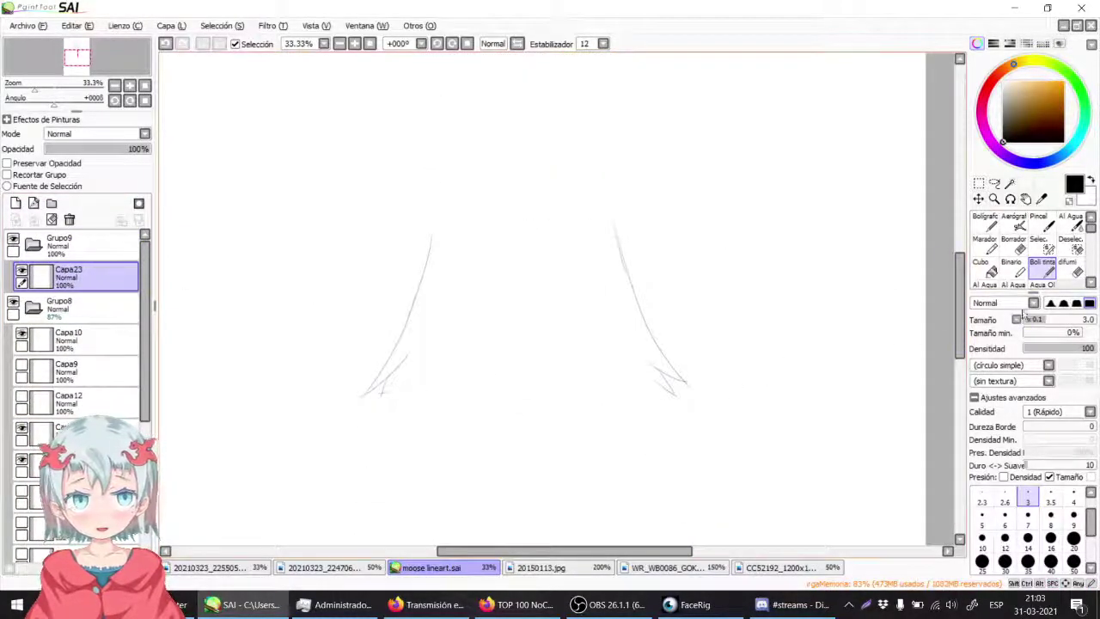
mouse_move(405, 352)
mouse_down()
mouse_move(387, 384)
mouse_move(393, 355)
mouse_move(364, 397)
mouse_up()
drag(433, 355, 460, 392)
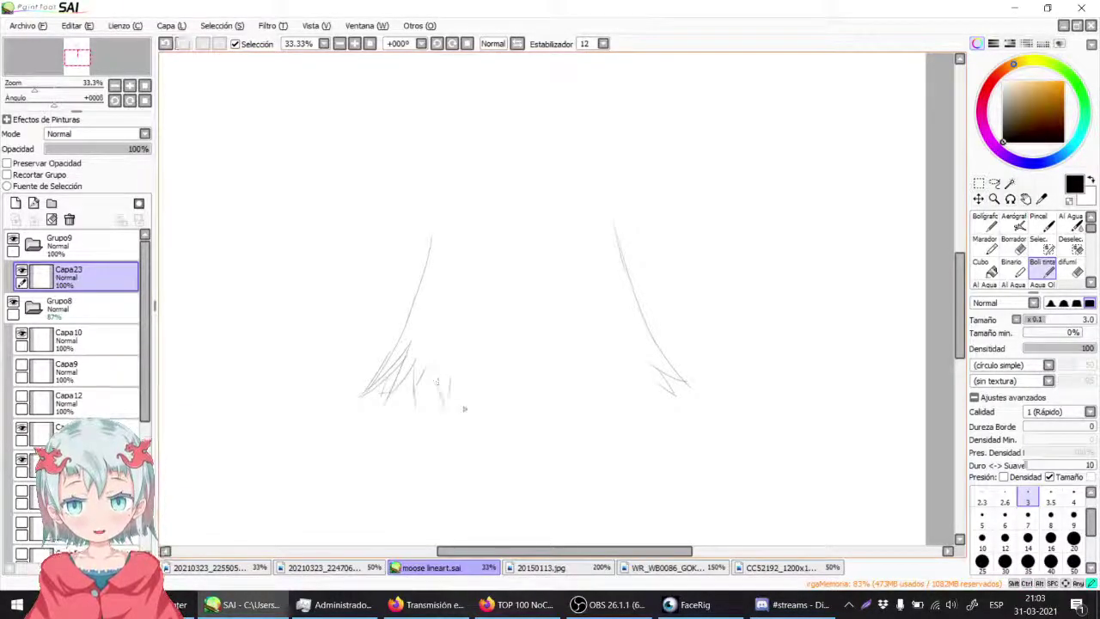
drag(577, 372, 569, 408)
drag(596, 397, 593, 416)
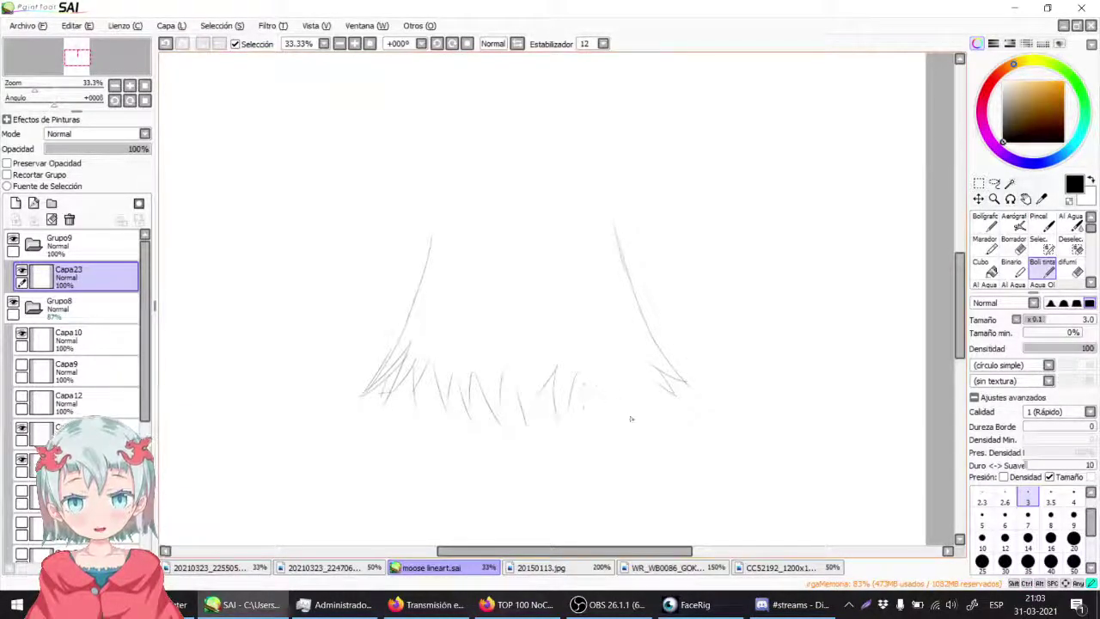
drag(643, 364, 649, 397)
drag(663, 368, 679, 397)
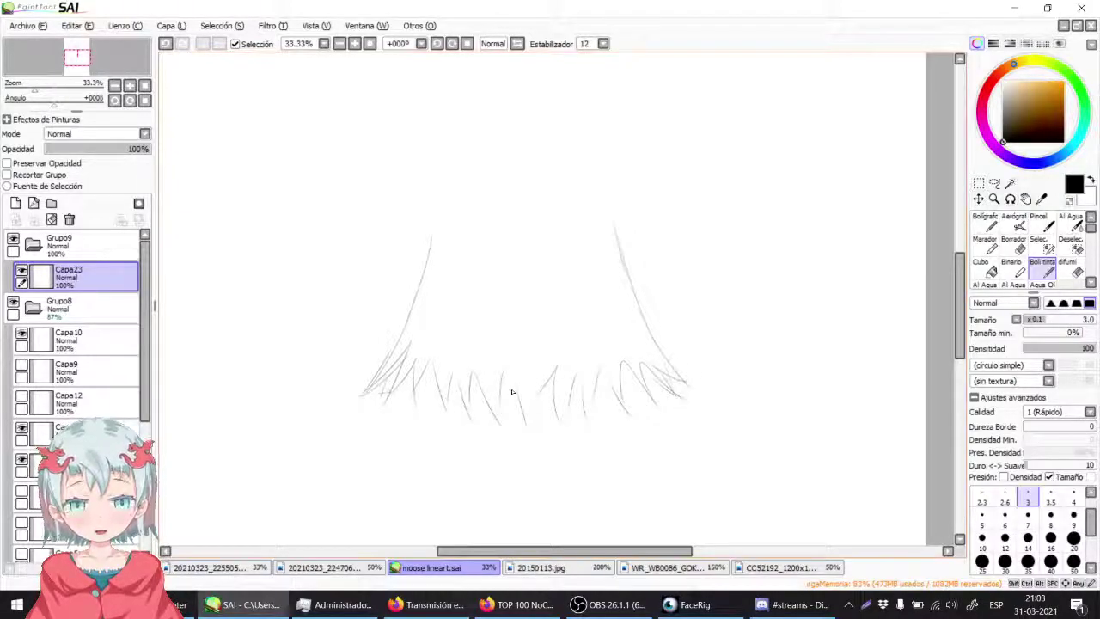
Step: Undo the short, jagged strokes on Capa23
key(ctrl+z)
key(ctrl+z)
key(ctrl+z)
key(ctrl+z)
key(ctrl+z)
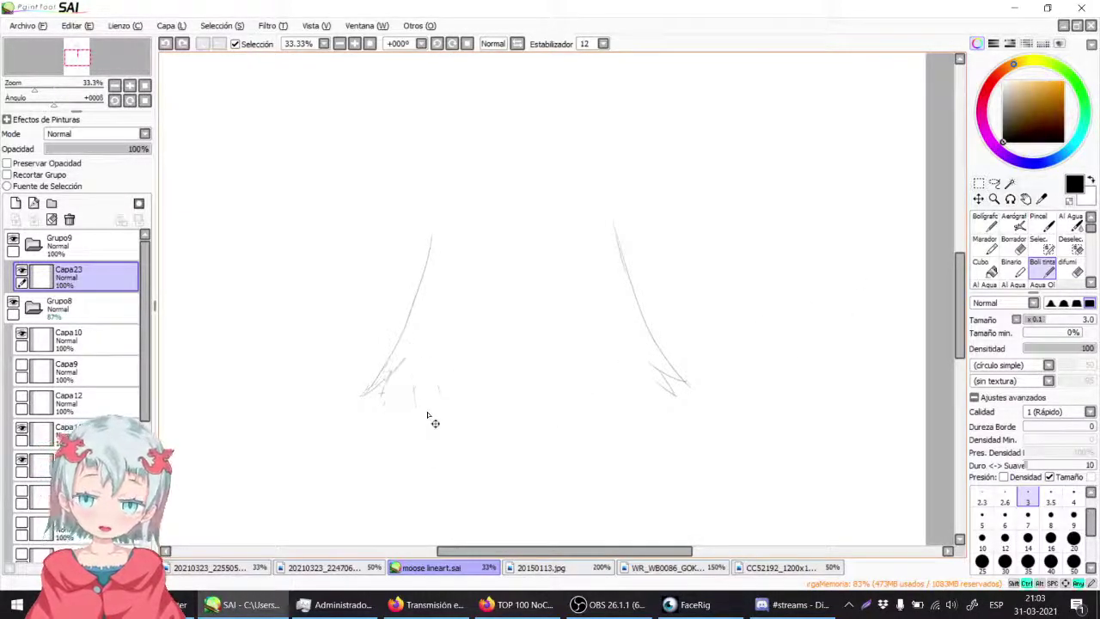
key(ctrl+y)
key(ctrl+y)
key(ctrl+y)
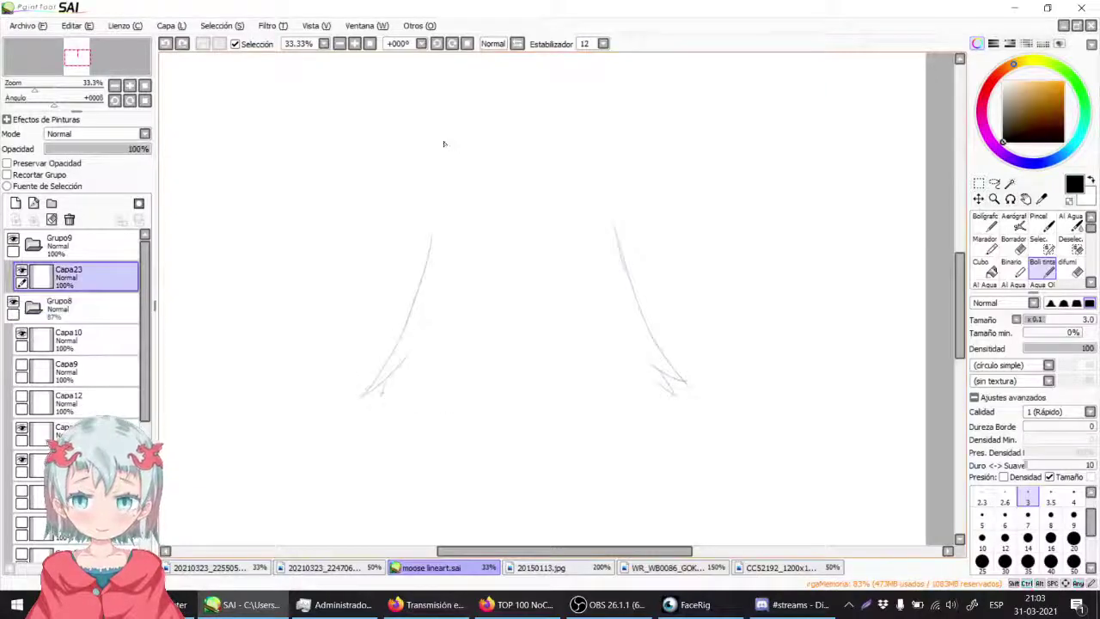
Step: Toggle Capa23 to check its head line art and add a new layer above it in Grupo9
scroll(448, 238, up, 5)
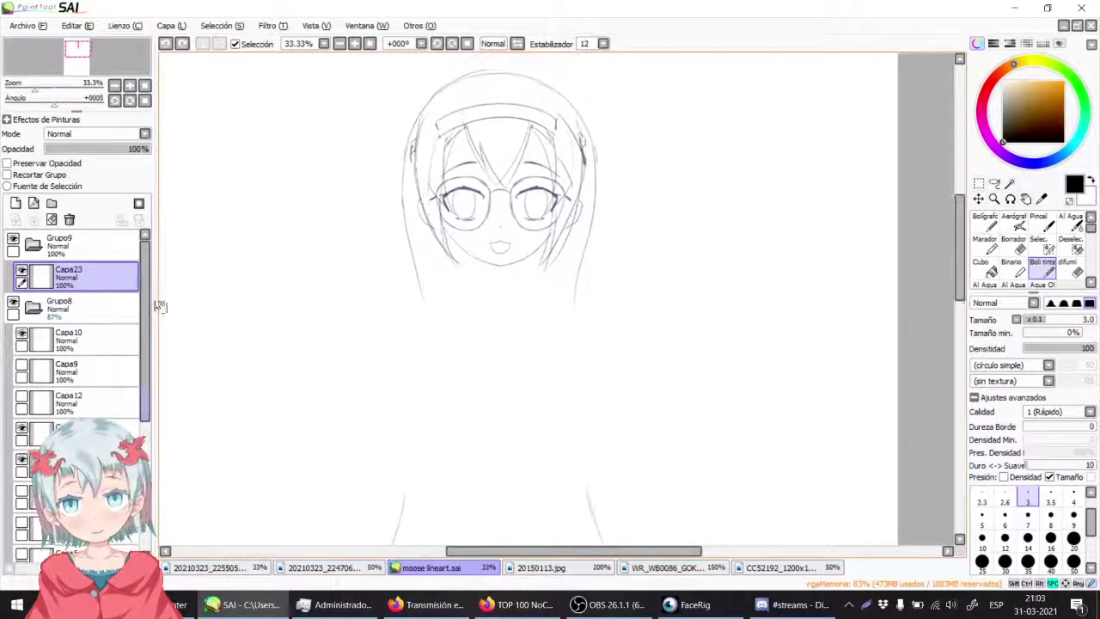
click(19, 271)
click(19, 271)
double_click(19, 271)
key(Escape)
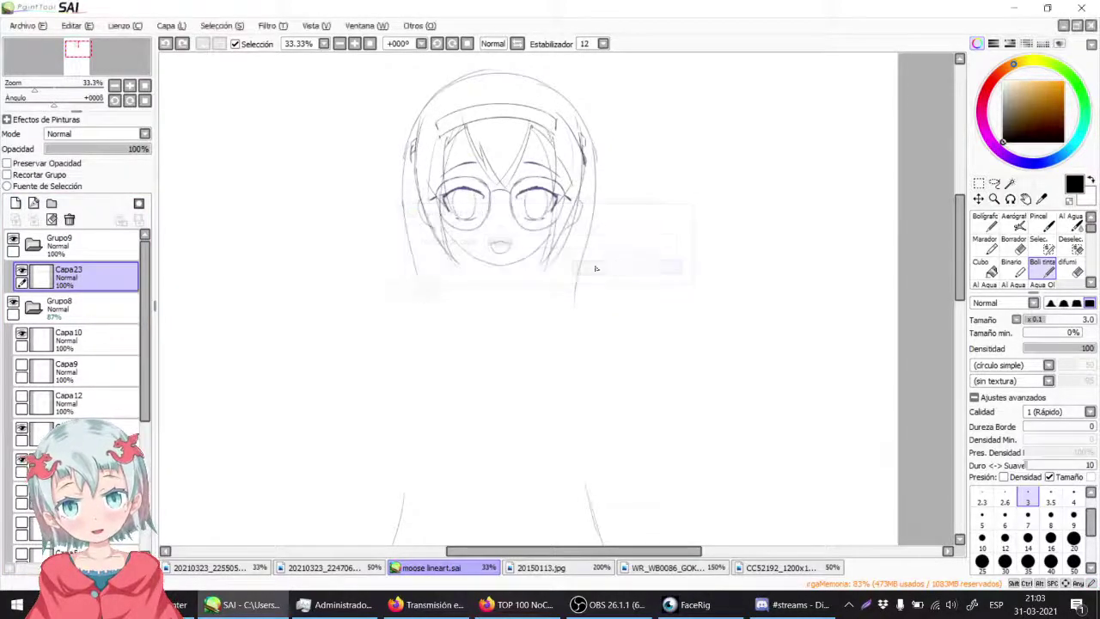
click(16, 203)
Step: Toggle Capa10 and Capa11 to check which sketch layer holds the hair lines
mouse_move(382, 63)
mouse_down()
mouse_move(412, 107)
mouse_move(363, 312)
mouse_move(349, 312)
mouse_move(329, 252)
mouse_move(339, 236)
mouse_up()
click(356, 43)
click(356, 43)
click(22, 365)
click(22, 366)
click(22, 459)
click(22, 458)
click(22, 458)
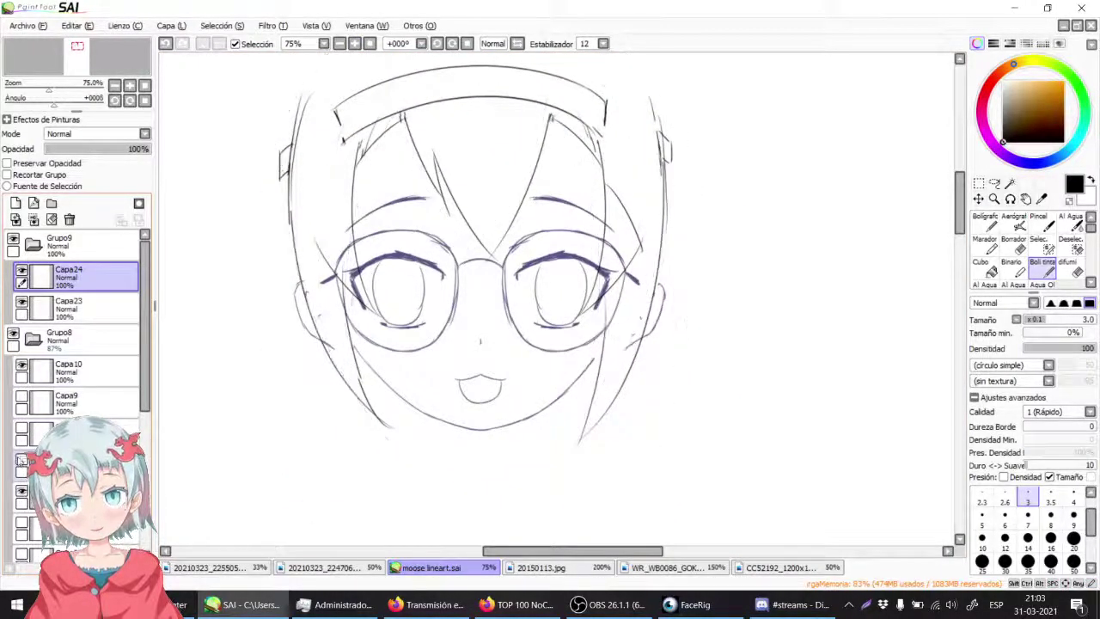
click(22, 459)
Step: Lasso the outer hair outline on Capa11 and paste the selected lines as a separate layer
click(76, 462)
click(341, 43)
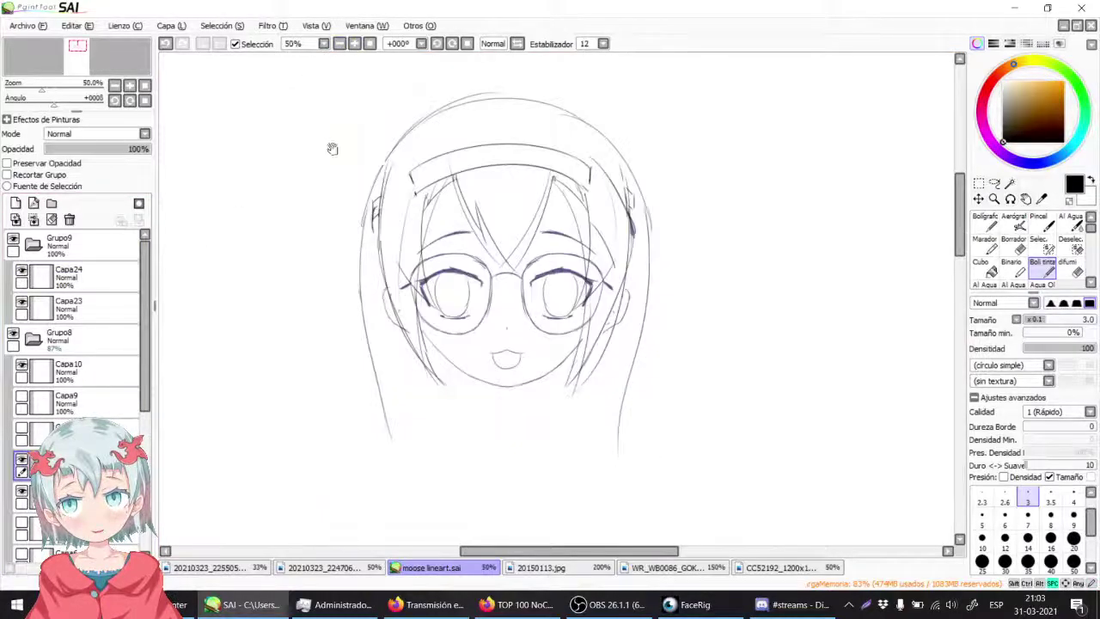
click(994, 183)
mouse_move(416, 441)
mouse_down()
mouse_move(327, 400)
mouse_move(378, 55)
mouse_move(708, 170)
mouse_move(597, 456)
mouse_move(633, 202)
mouse_up()
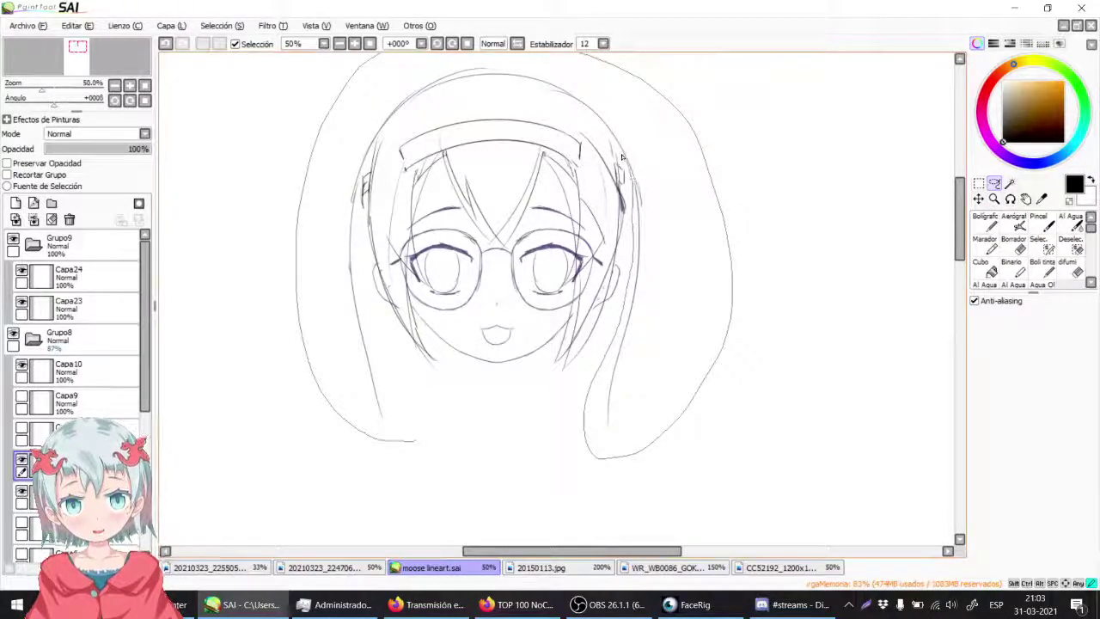
mouse_move(579, 121)
mouse_down()
mouse_move(507, 100)
mouse_move(438, 102)
mouse_up()
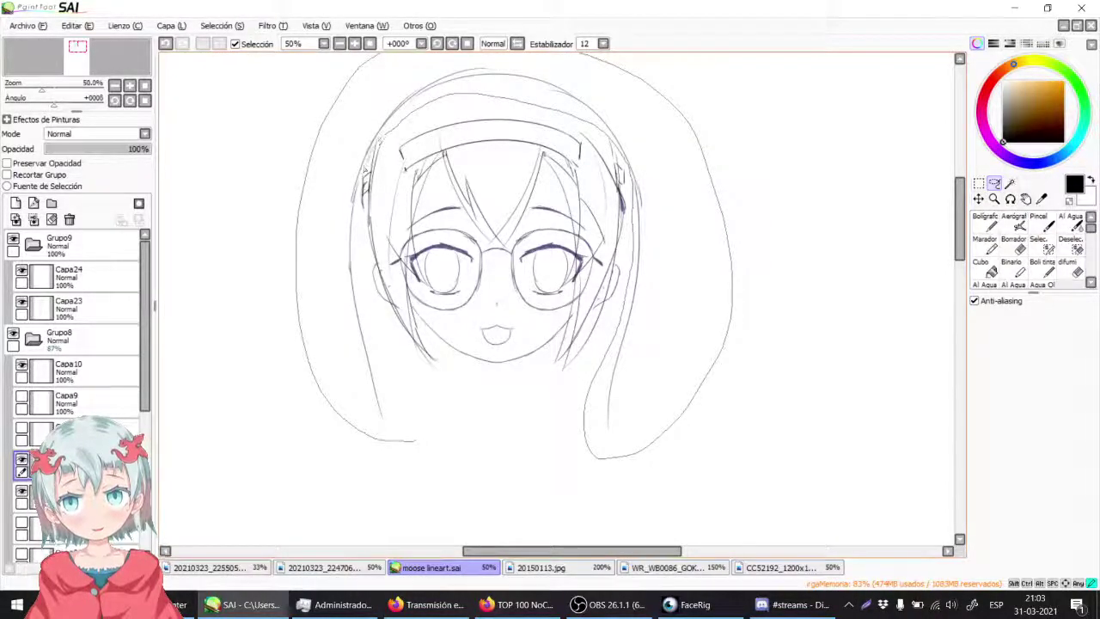
drag(359, 232, 418, 442)
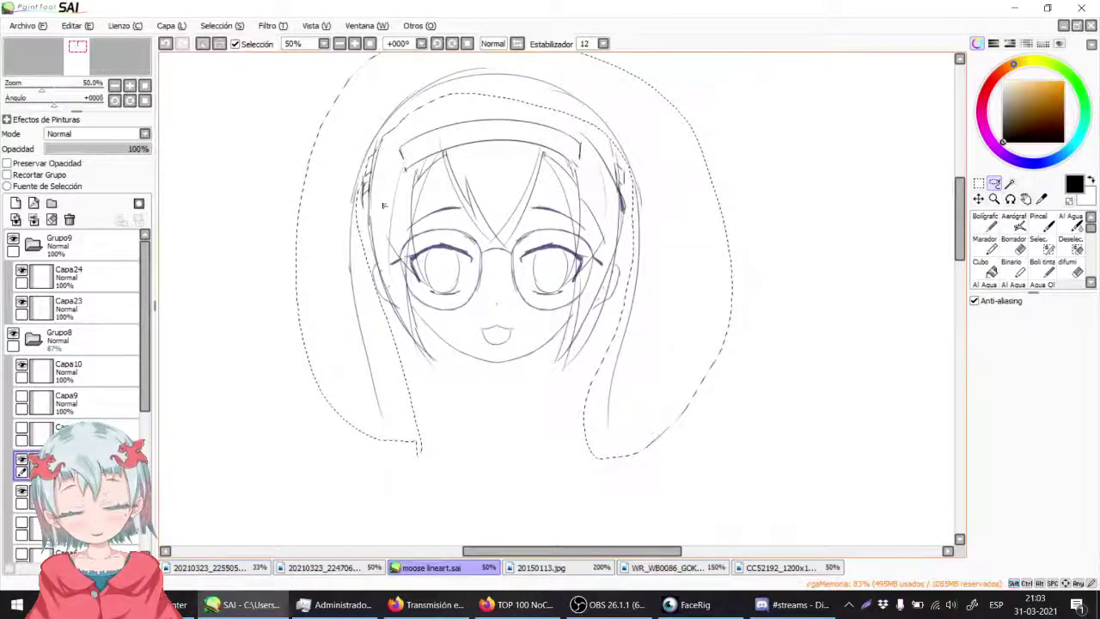
key(ctrl+t)
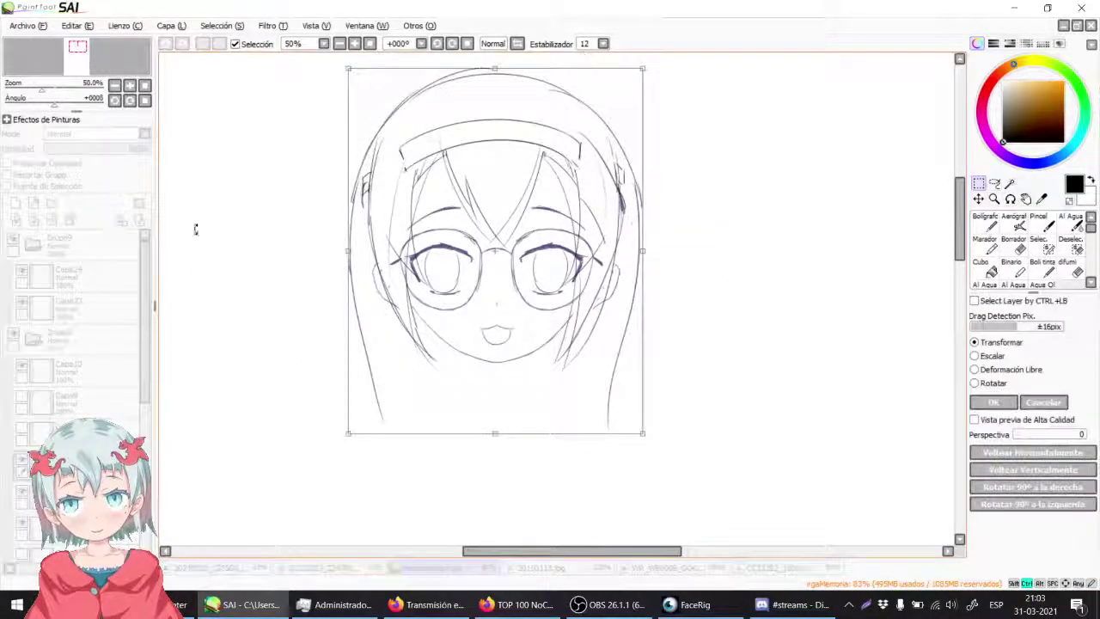
key(Return)
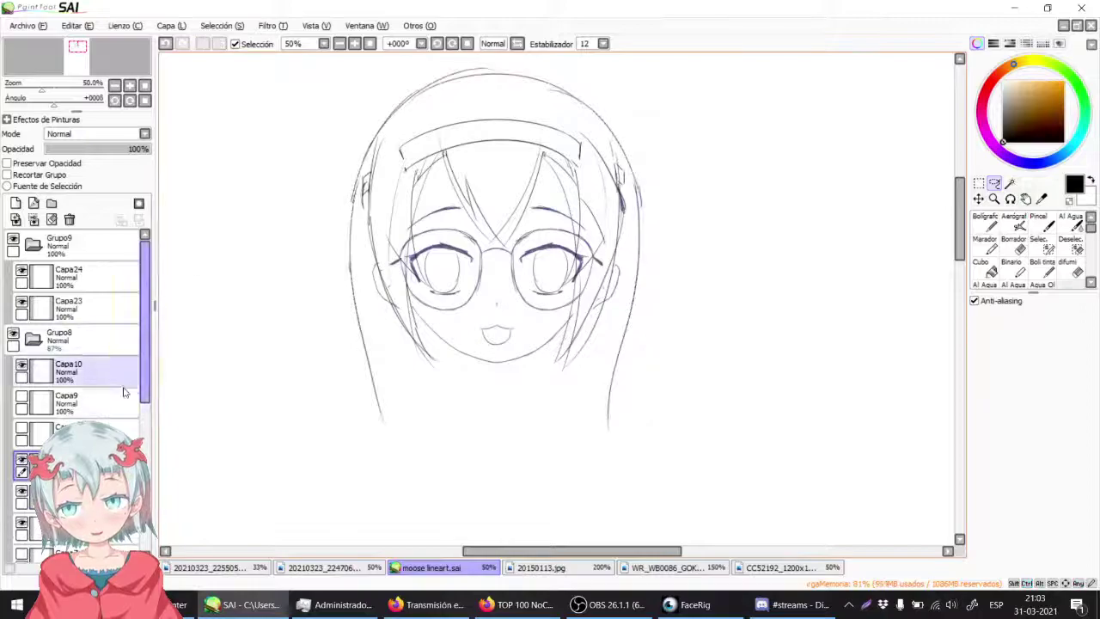
Step: Move the pasted hair layer to the top of Grupo9, merge it down into Capa24 and toggle the result to check it
drag(120, 465, 106, 268)
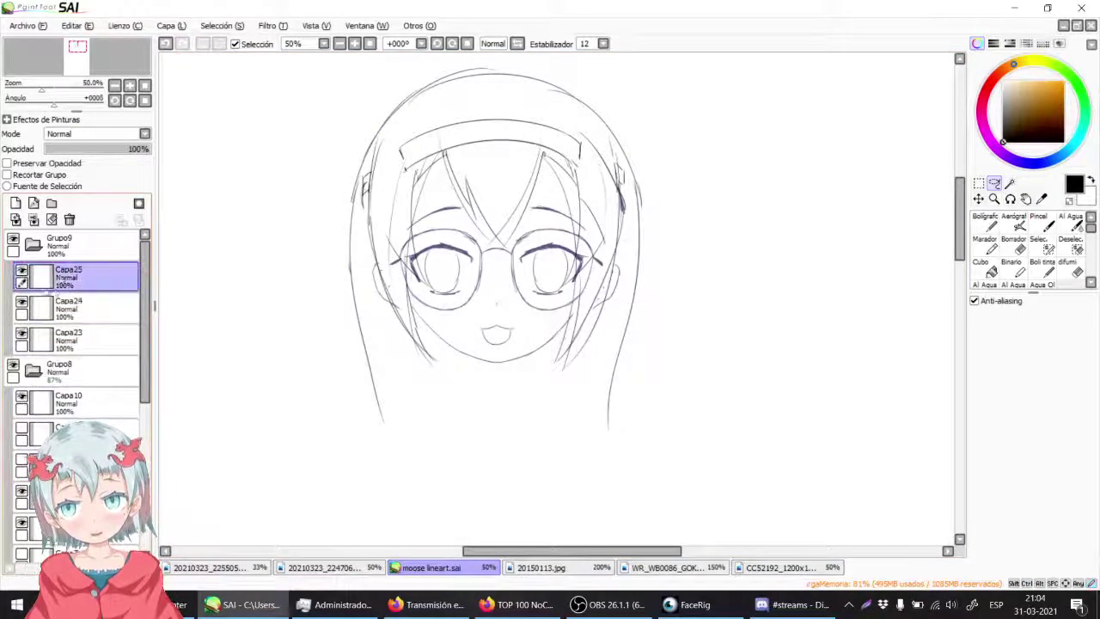
click(34, 220)
click(23, 272)
click(22, 272)
click(23, 272)
click(22, 272)
click(22, 272)
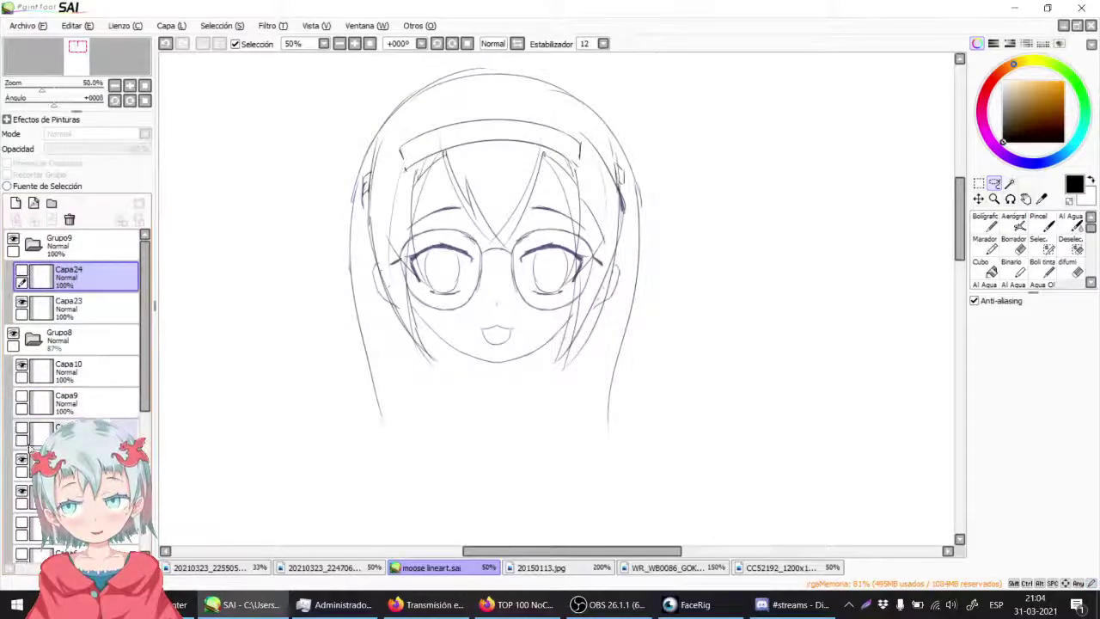
click(21, 274)
Step: Hide Capa10 and Capa8 in Grupo8 and toggle Capa11, leaving only its hair sketch shown
click(21, 459)
click(21, 460)
click(21, 491)
click(22, 460)
click(21, 460)
click(22, 460)
click(21, 459)
click(21, 460)
click(22, 364)
mouse_move(384, 355)
mouse_down()
mouse_move(366, 322)
mouse_move(361, 60)
mouse_up()
drag(364, 343, 361, 89)
drag(343, 318, 342, 211)
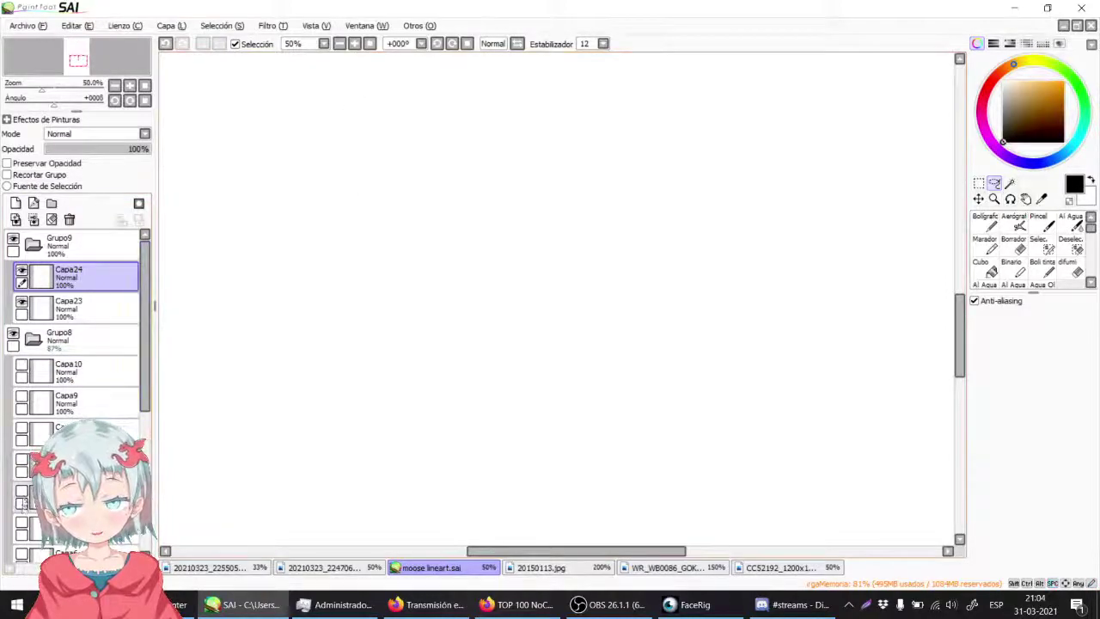
scroll(331, 486, up, 8)
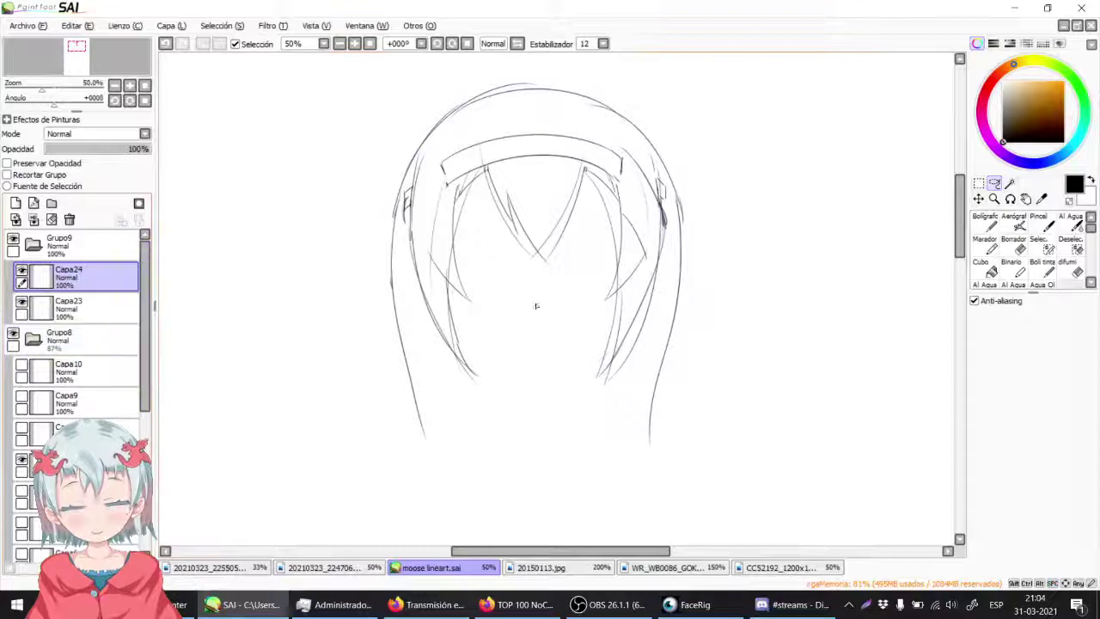
Step: Lower the opacity of Grupo8 to 12% and make Capa24 the active layer
click(78, 337)
drag(86, 157, 54, 157)
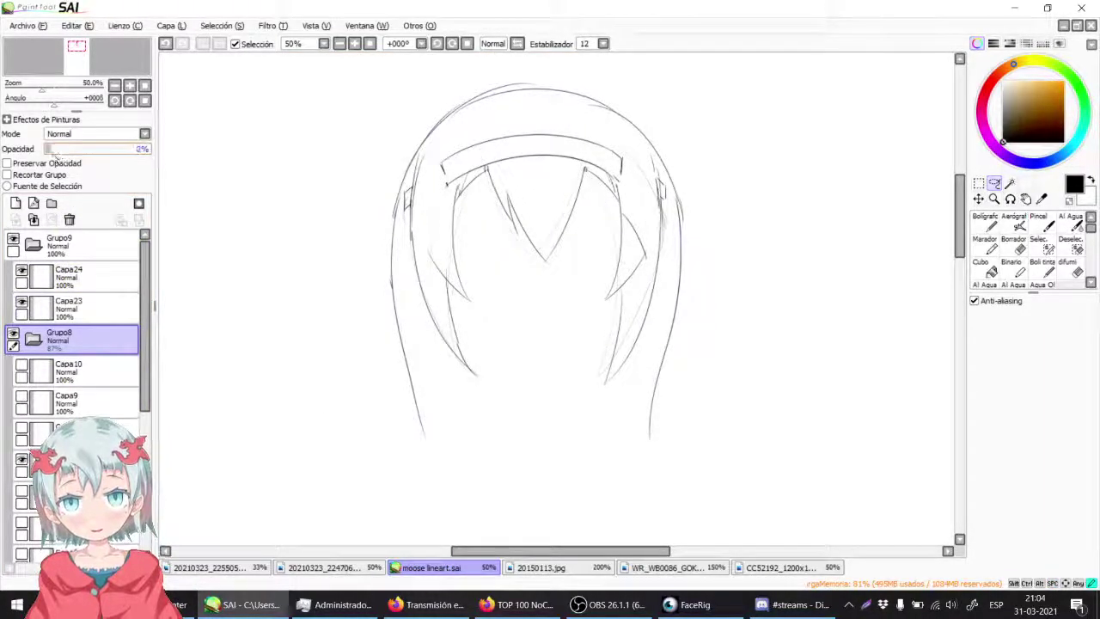
click(70, 287)
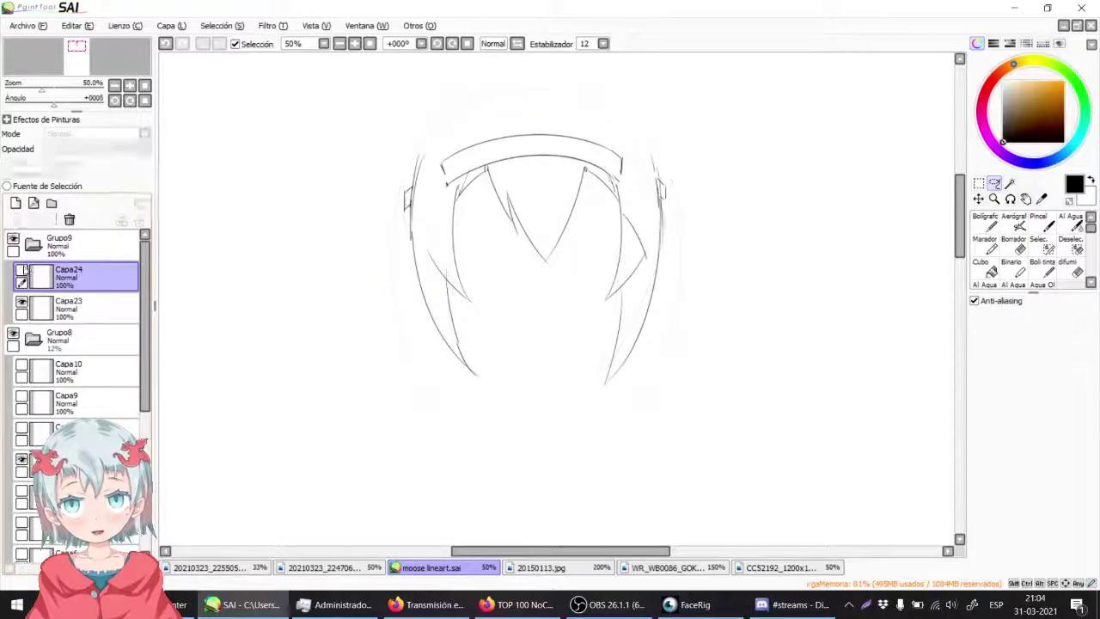
Step: Try extending the long outer hair lines downward on Capa24 with the ink pen and undo the strokes
click(1043, 268)
drag(452, 387, 441, 113)
mouse_move(389, 160)
mouse_down()
mouse_move(409, 189)
mouse_move(447, 353)
mouse_move(433, 412)
mouse_up()
drag(512, 354, 510, 115)
mouse_move(447, 186)
mouse_down()
mouse_move(455, 123)
mouse_move(436, 87)
mouse_up()
drag(379, 112, 369, 305)
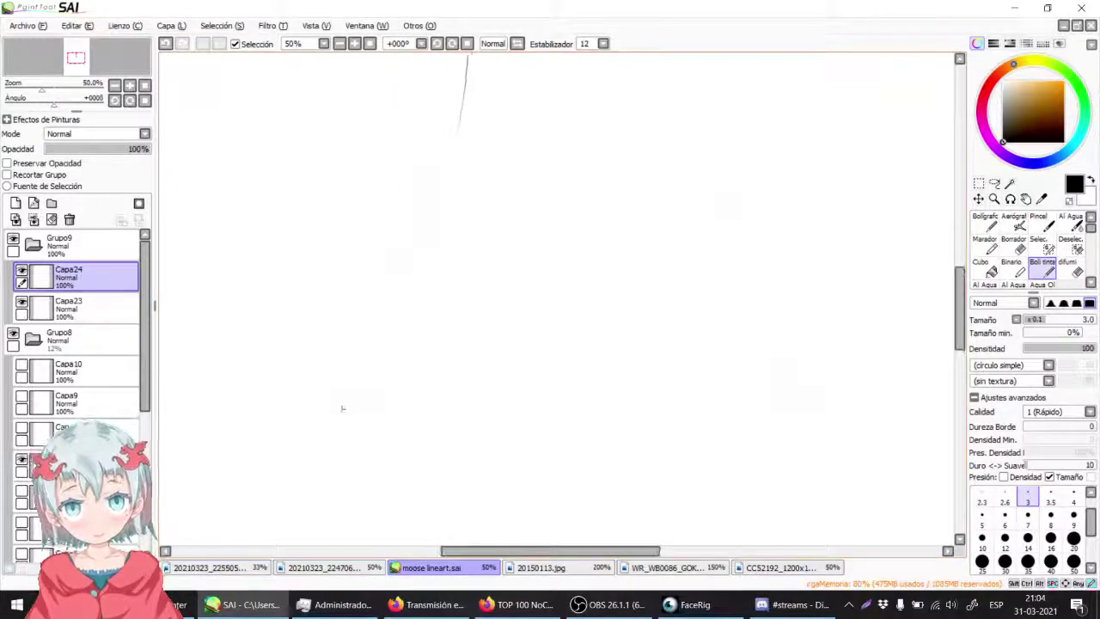
key(ctrl+z)
key(ctrl+z)
key(ctrl+z)
Step: Mark the lower hair ends with two short slanted strokes and ink the left outer strand downward in a long curve
drag(350, 400, 332, 427)
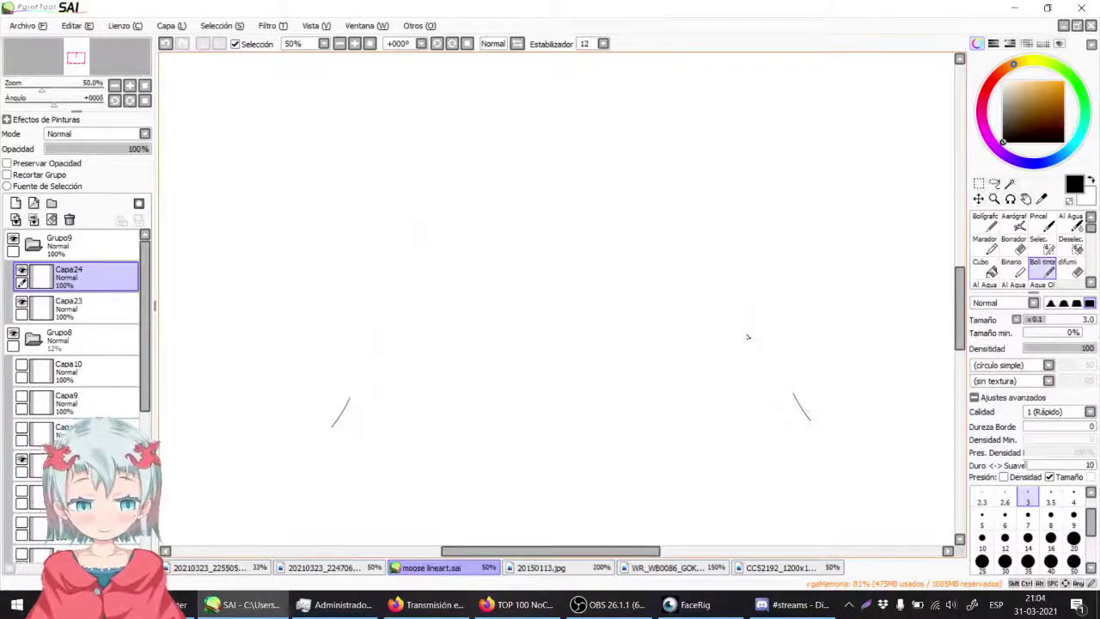
scroll(516, 295, up, 5)
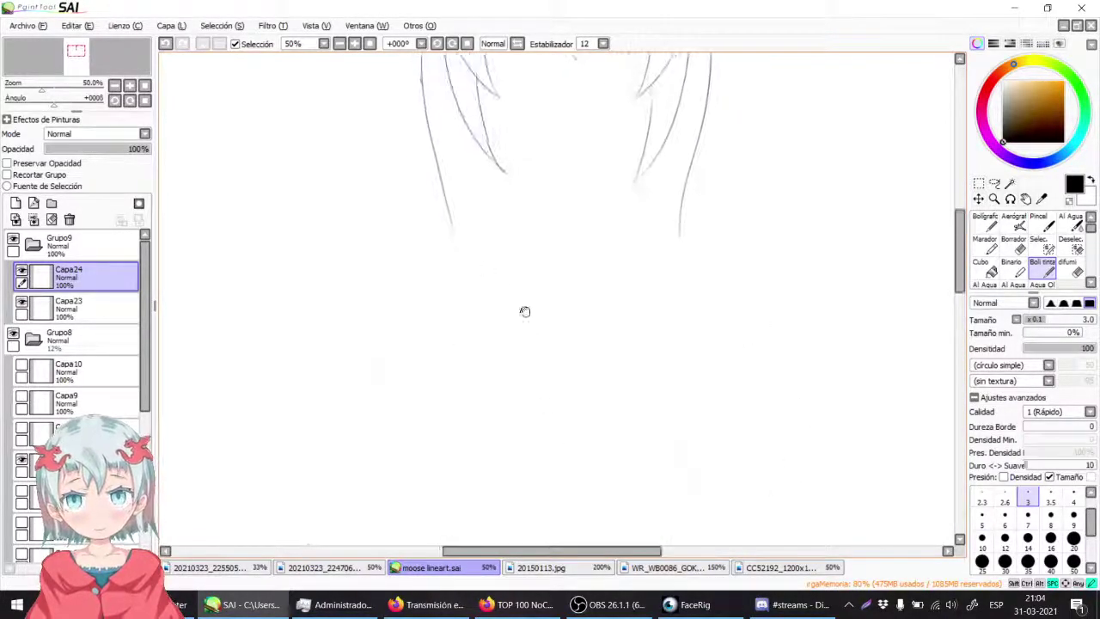
mouse_move(449, 134)
mouse_down()
mouse_move(518, 218)
mouse_move(487, 478)
mouse_up()
drag(739, 161, 768, 452)
key(ctrl+z)
key(ctrl+z)
drag(471, 98, 466, 314)
key(ctrl+z)
drag(474, 112, 461, 382)
Step: Set the eraser's density to 100 and try erasing the old tip of the left outer hair strand
key(e)
mouse_move(535, 197)
mouse_down()
mouse_move(492, 170)
mouse_move(503, 213)
mouse_move(491, 138)
mouse_up()
key(ctrl+z)
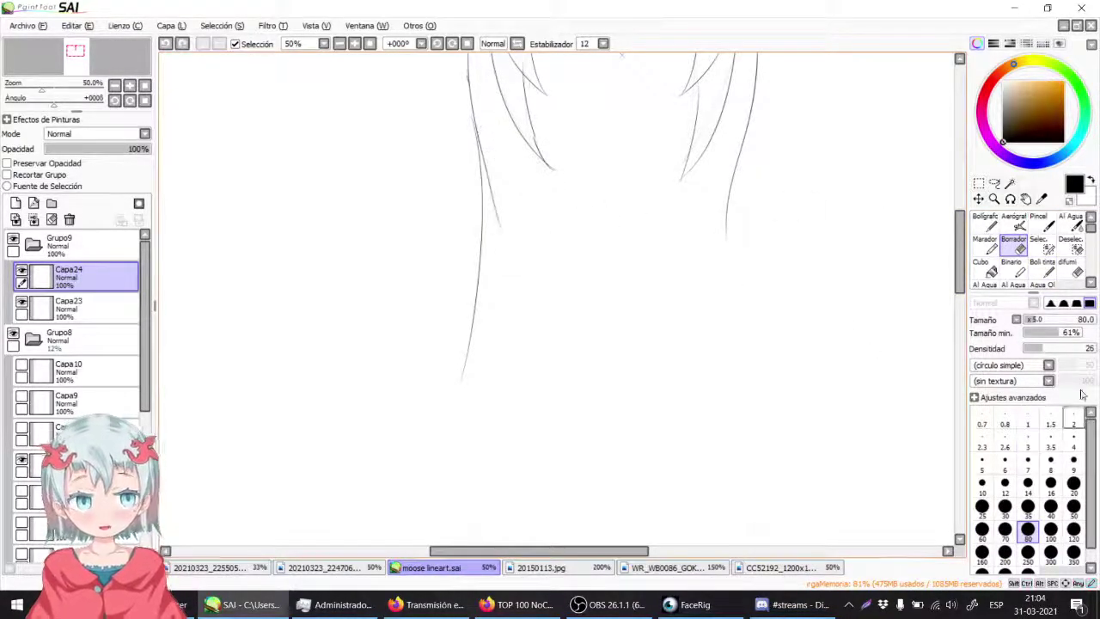
drag(1070, 350, 1019, 332)
drag(499, 140, 504, 232)
key(ctrl+z)
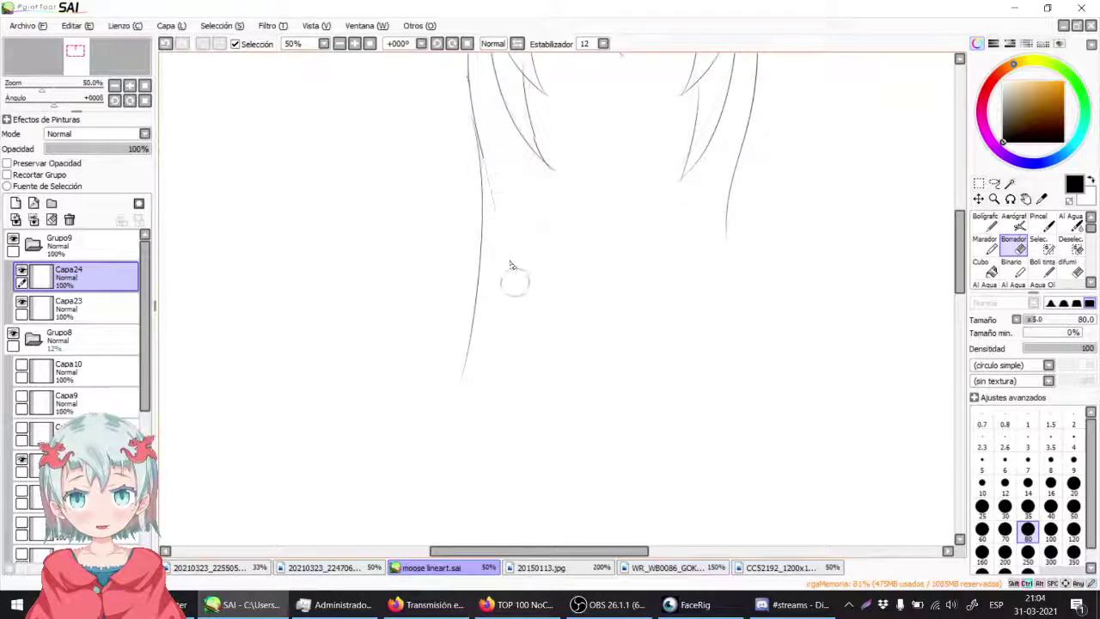
Step: Ink a second line alongside the left outer strand and a short pointed notch at its tip
click(1043, 268)
mouse_move(478, 127)
mouse_down()
mouse_move(485, 215)
mouse_move(475, 384)
mouse_up()
key(ctrl+z)
drag(479, 158, 452, 422)
key(ctrl+z)
drag(479, 144, 466, 414)
key(ctrl+z)
drag(479, 151, 448, 418)
key(ctrl+z)
mouse_move(480, 143)
mouse_down()
mouse_move(453, 426)
mouse_move(505, 161)
mouse_up()
drag(484, 219, 513, 153)
Step: Ink a long curve from the notch in the left hair strand down to the short mark at the lower left
drag(517, 142, 444, 446)
key(ctrl+z)
drag(516, 140, 457, 440)
key(ctrl+z)
drag(508, 152, 456, 373)
key(ctrl+z)
drag(509, 159, 421, 497)
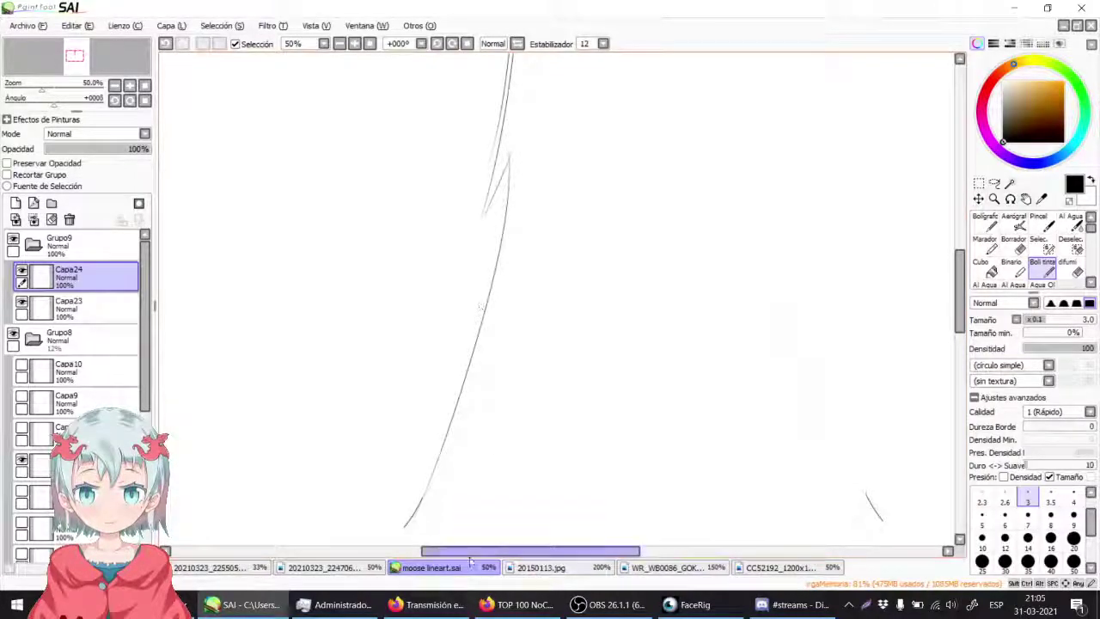
Step: Switch to Firefox and search for "hinata" in a new tab
click(423, 608)
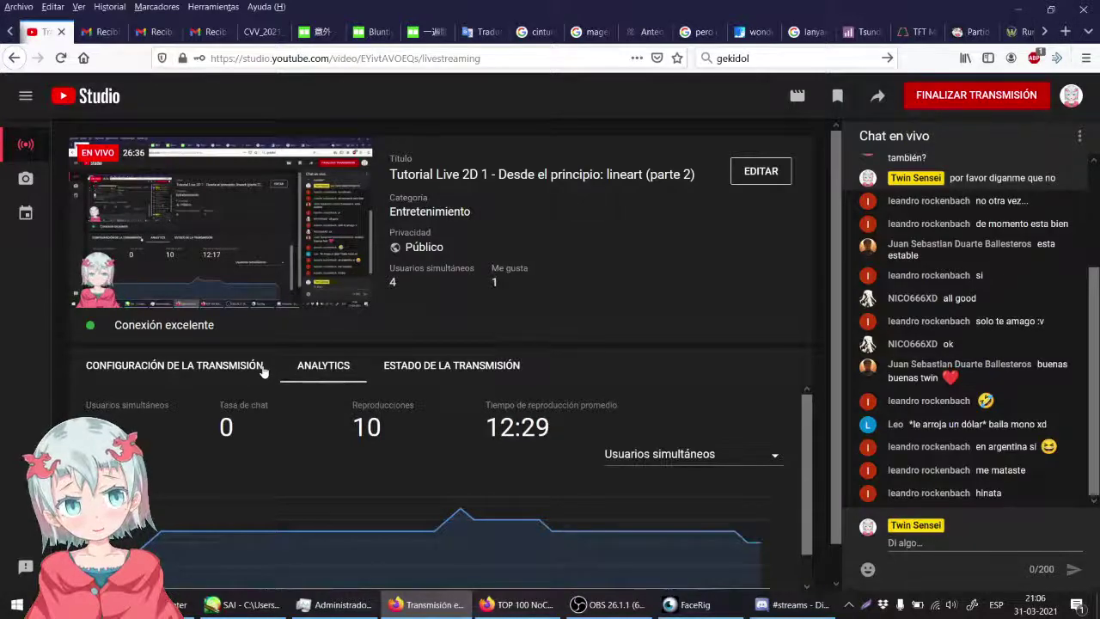
click(1065, 32)
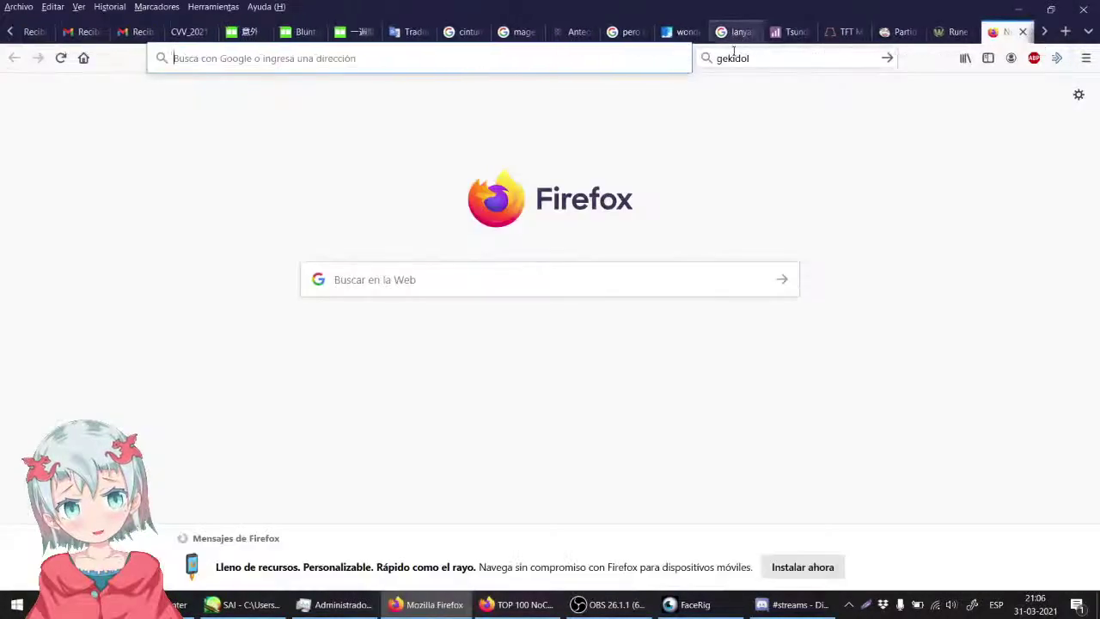
click(726, 57)
text(hinata)
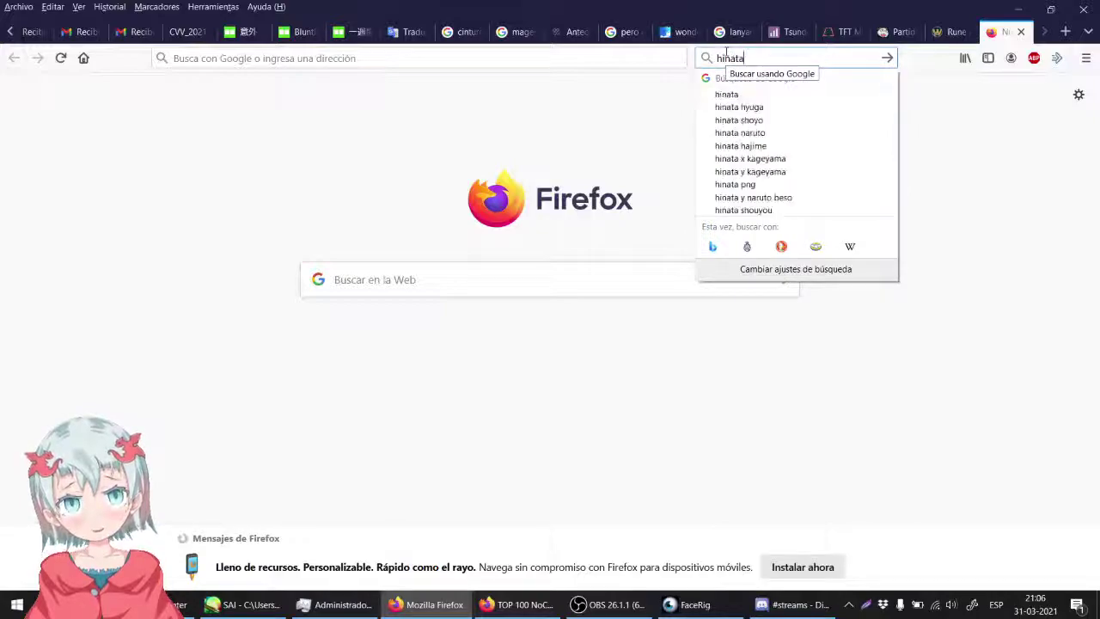
key(Return)
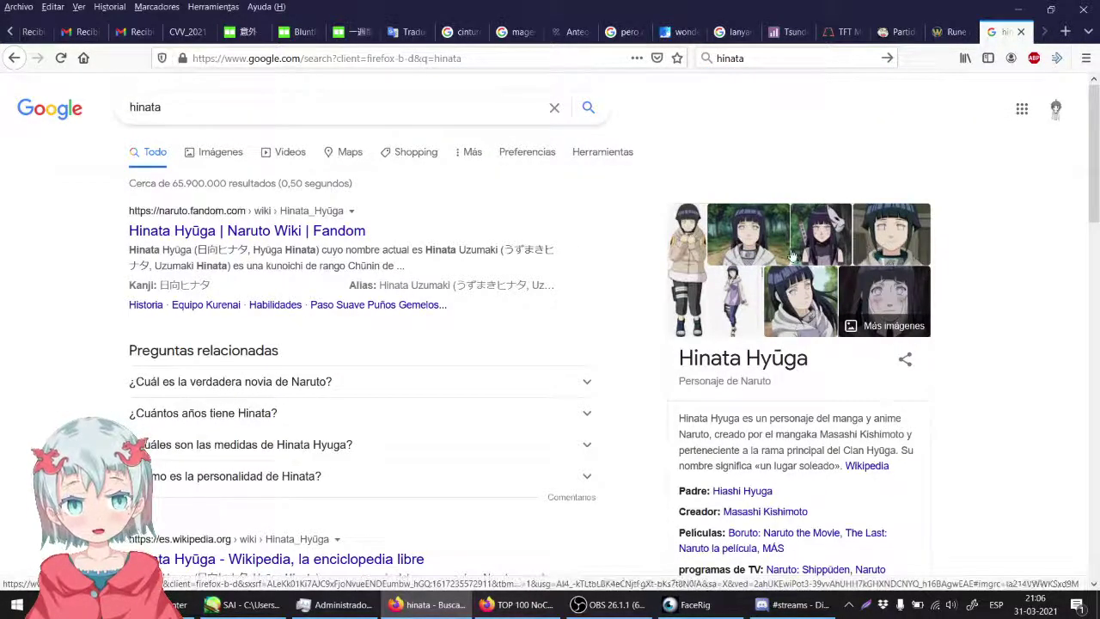
Step: Browse the image results for hinata and preview full-body pictures of her long hair, closing the search tab when done
click(220, 158)
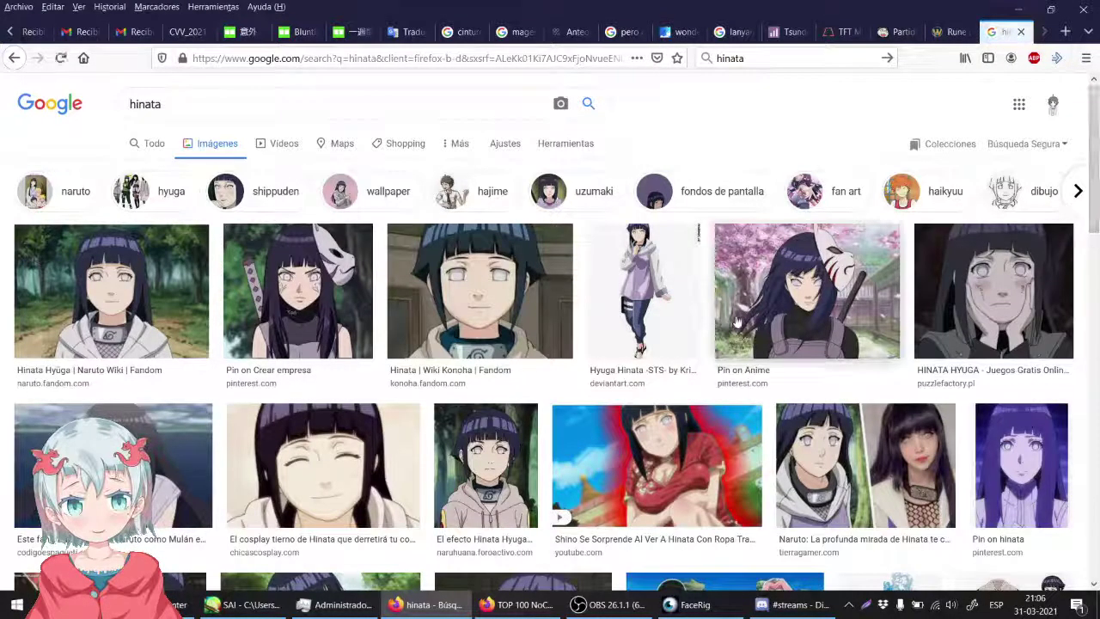
scroll(1098, 150, down, 3)
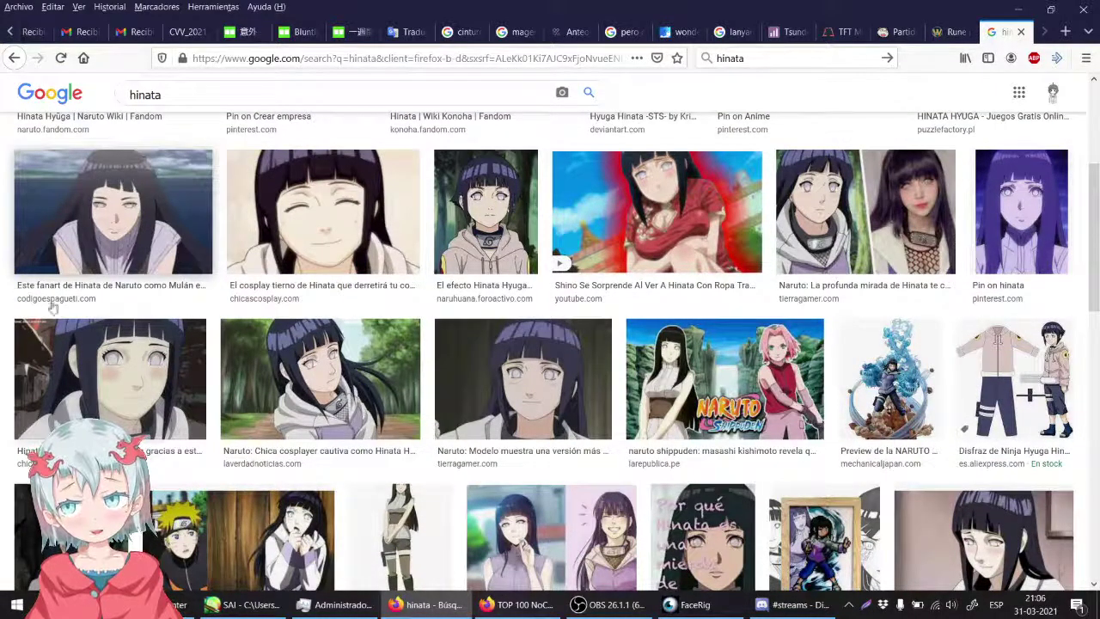
scroll(1096, 268, down, 2)
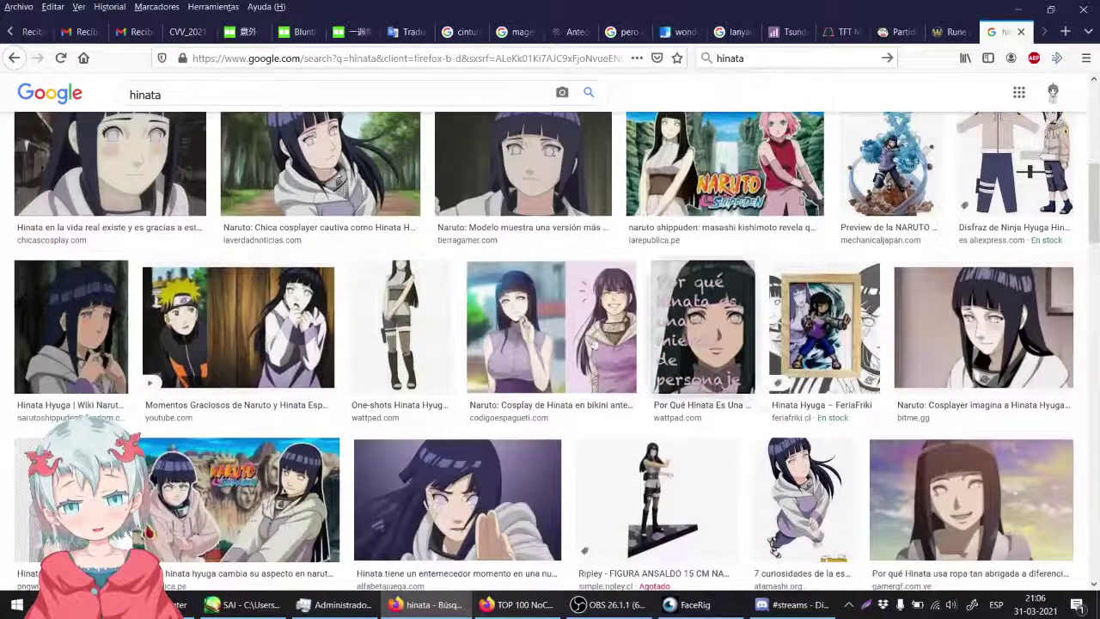
click(403, 290)
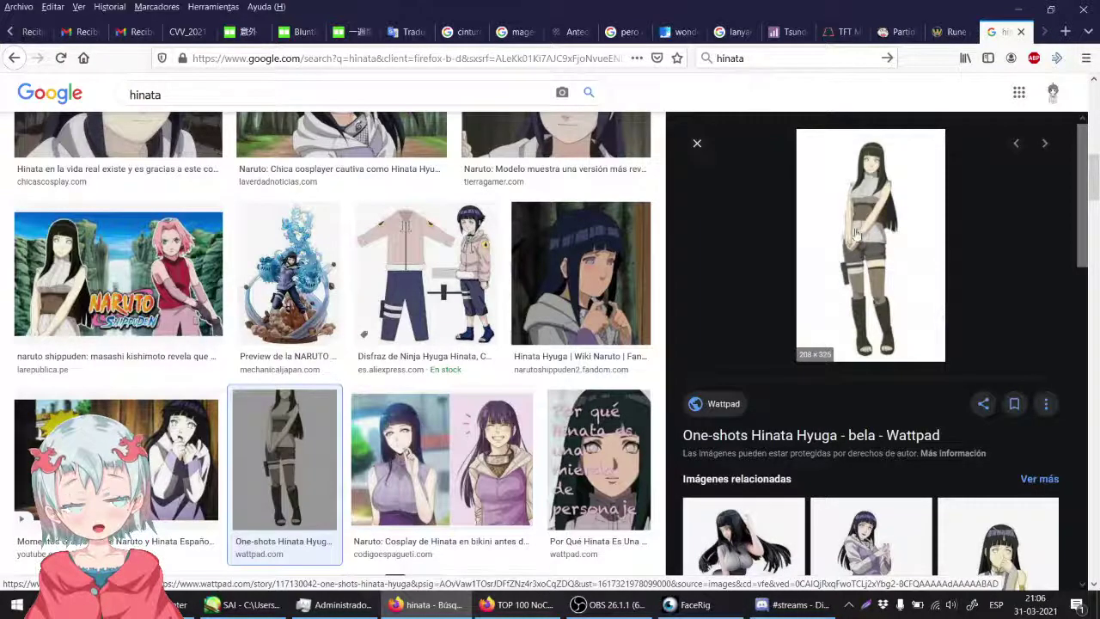
scroll(1097, 206, down, 1)
scroll(1097, 206, down, 4)
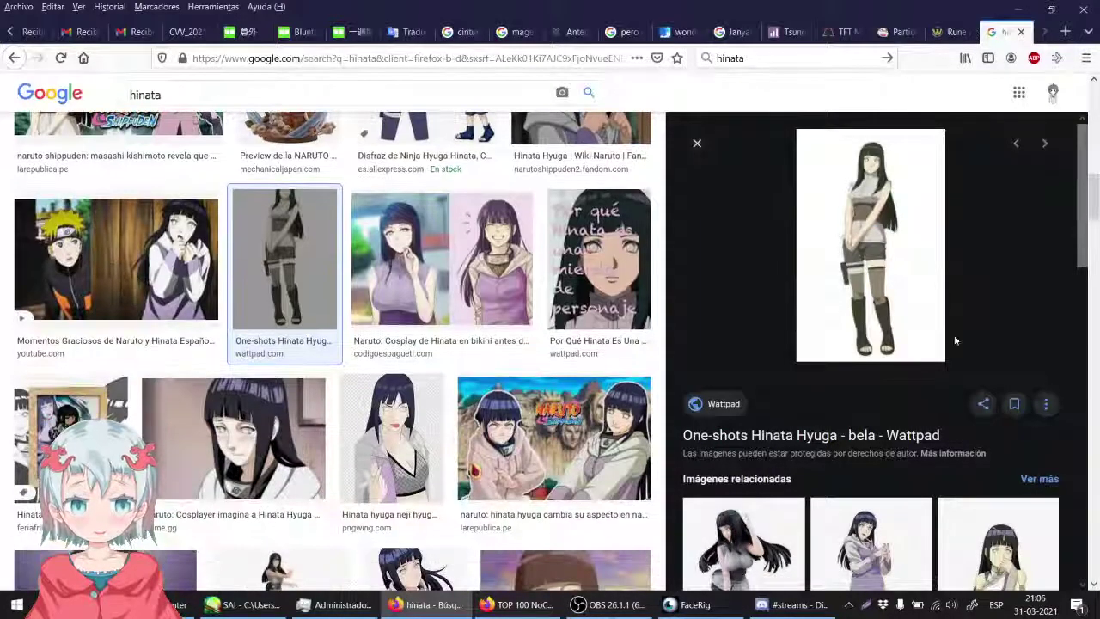
click(713, 546)
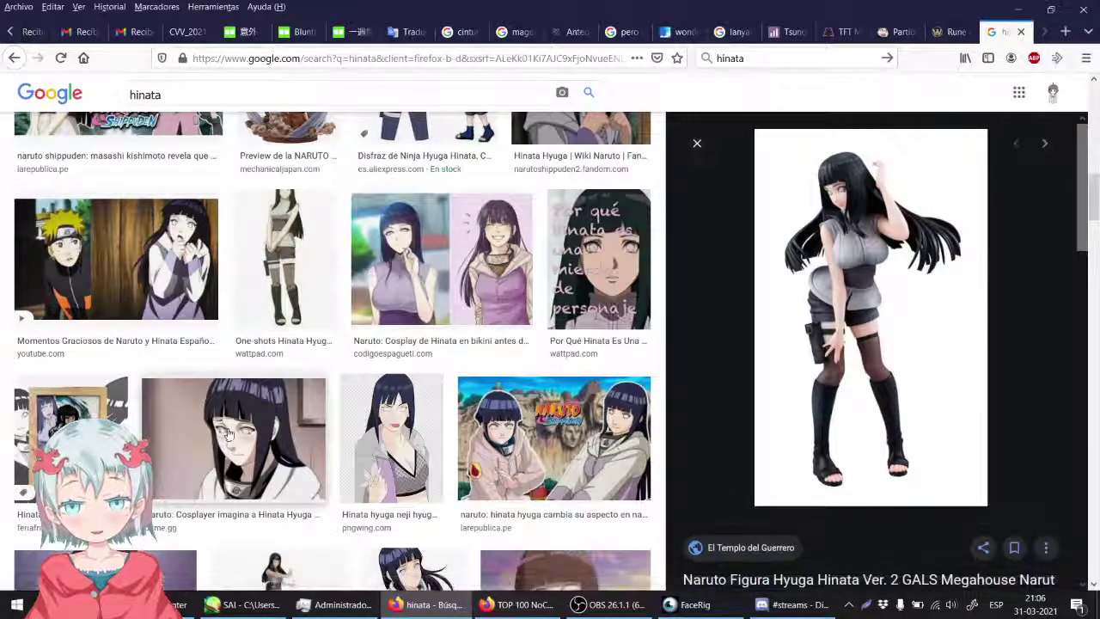
click(1020, 31)
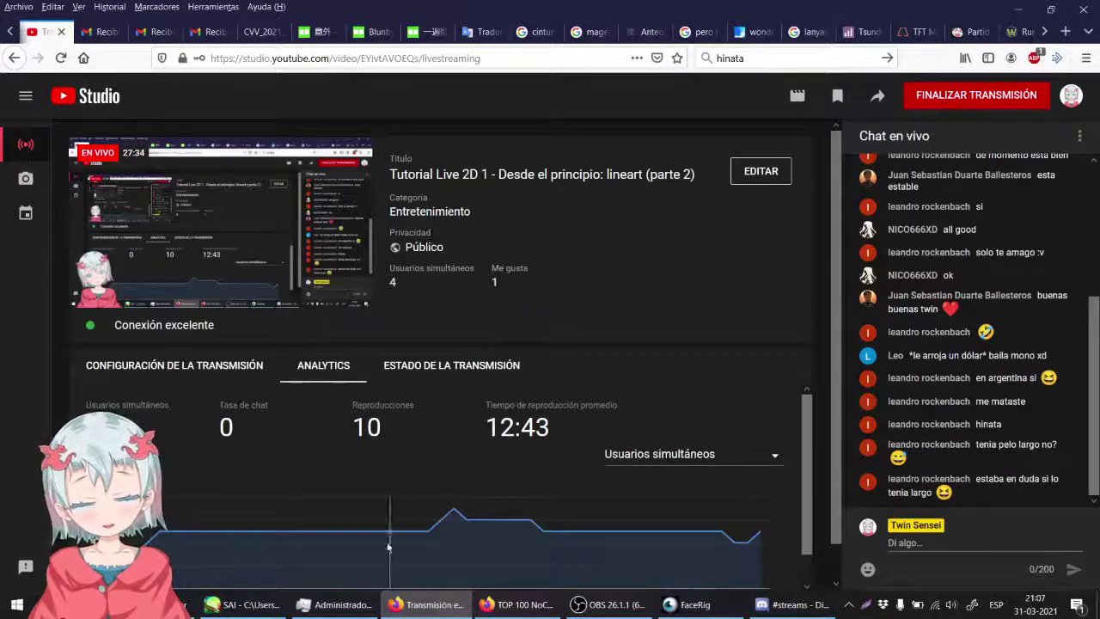
Step: Switch back to PaintTool SAI and undo the last lines inked at the lower part of the left outer hair strand
click(229, 607)
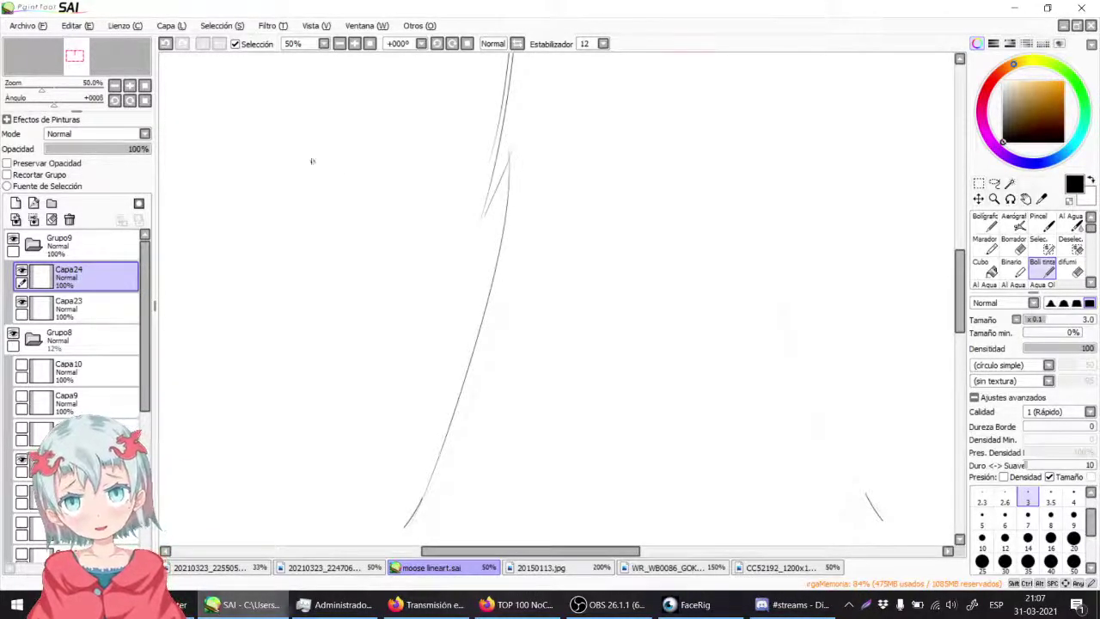
click(339, 44)
click(340, 44)
mouse_move(406, 176)
mouse_down()
mouse_move(341, 212)
mouse_move(326, 202)
mouse_up()
key(ctrl+z)
key(ctrl+z)
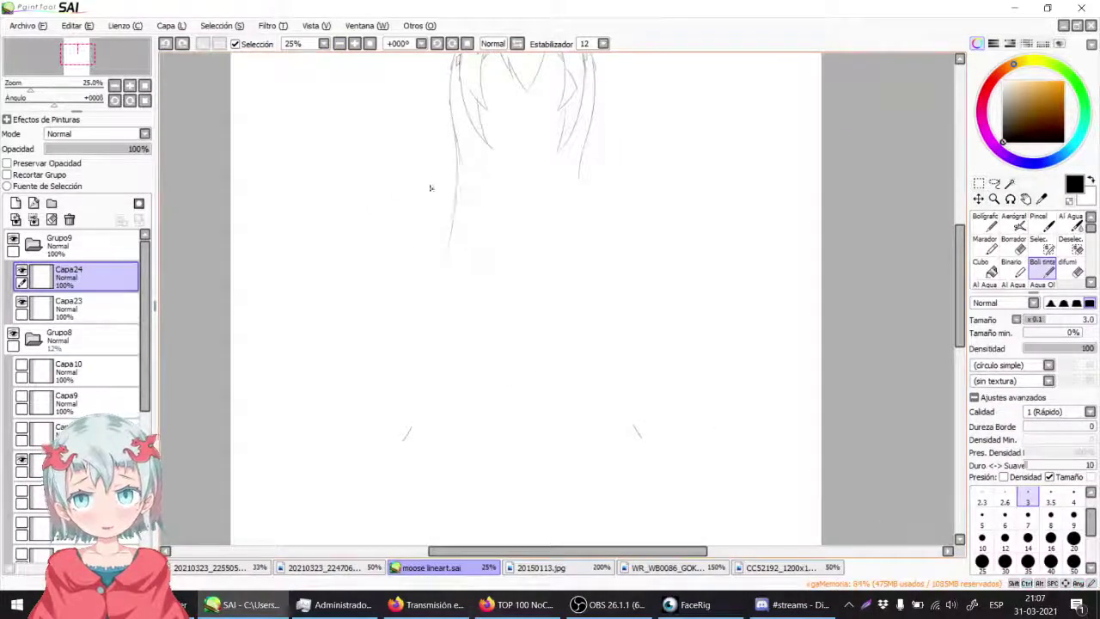
Step: Ink the left outer hair strand as one long smooth curve running down toward the short mark below it
drag(455, 127, 428, 328)
key(ctrl+z)
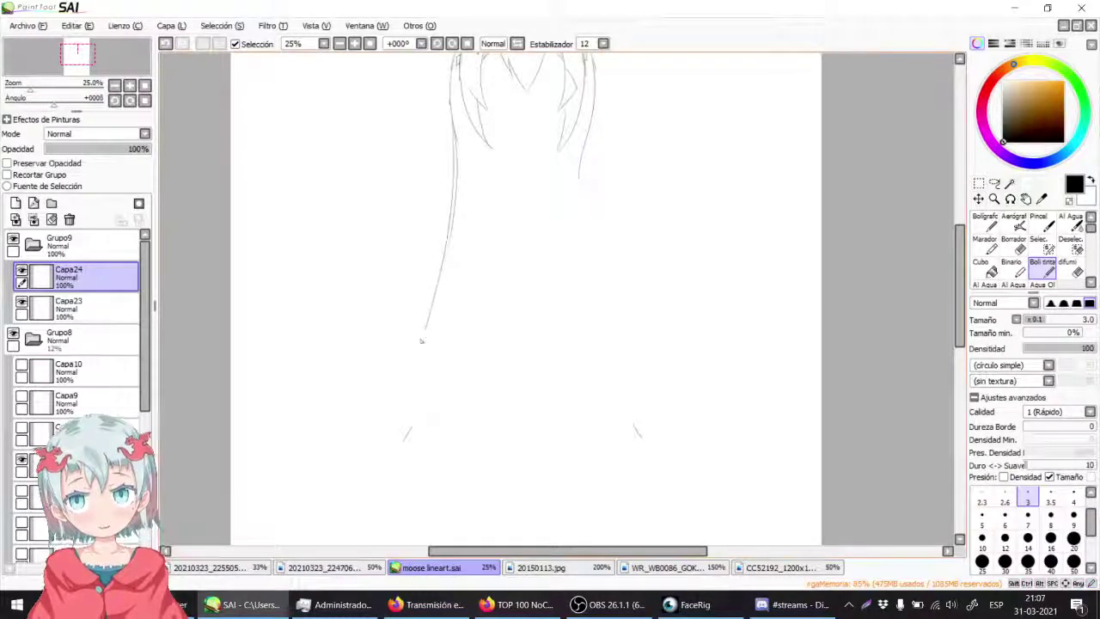
key(ctrl+z)
drag(454, 145, 431, 320)
key(ctrl+z)
drag(453, 135, 402, 371)
key(ctrl+z)
mouse_move(455, 130)
mouse_down()
mouse_move(409, 376)
mouse_move(638, 407)
mouse_move(553, 405)
mouse_move(586, 337)
mouse_move(438, 44)
mouse_move(515, 293)
mouse_move(424, 279)
mouse_up()
click(437, 43)
click(437, 43)
click(437, 42)
drag(596, 193, 397, 416)
key(ctrl+z)
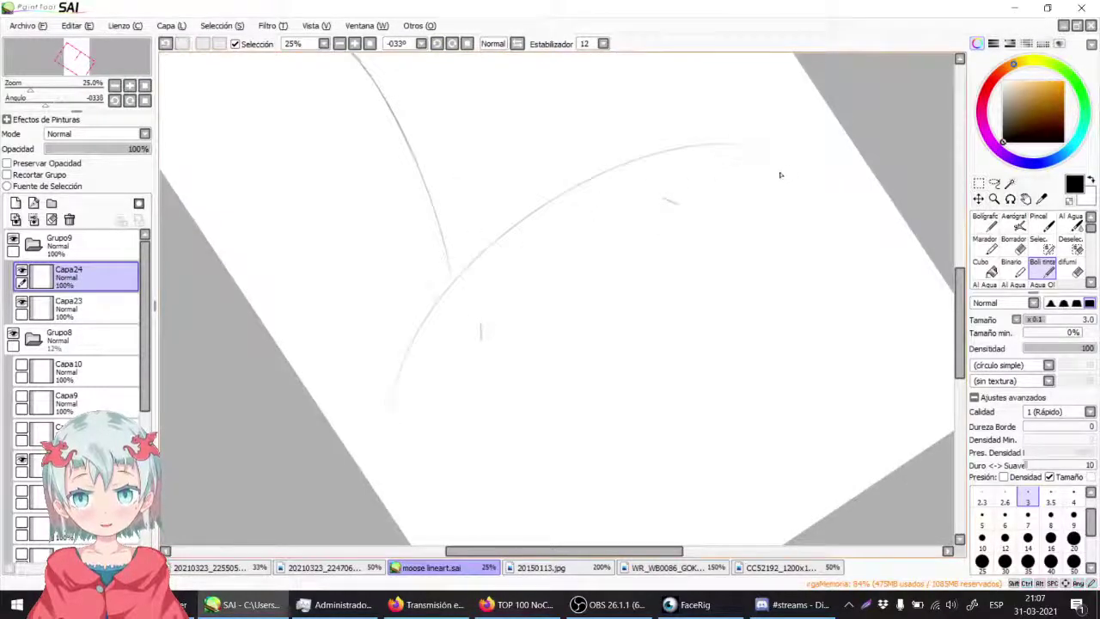
click(466, 43)
drag(462, 197, 388, 267)
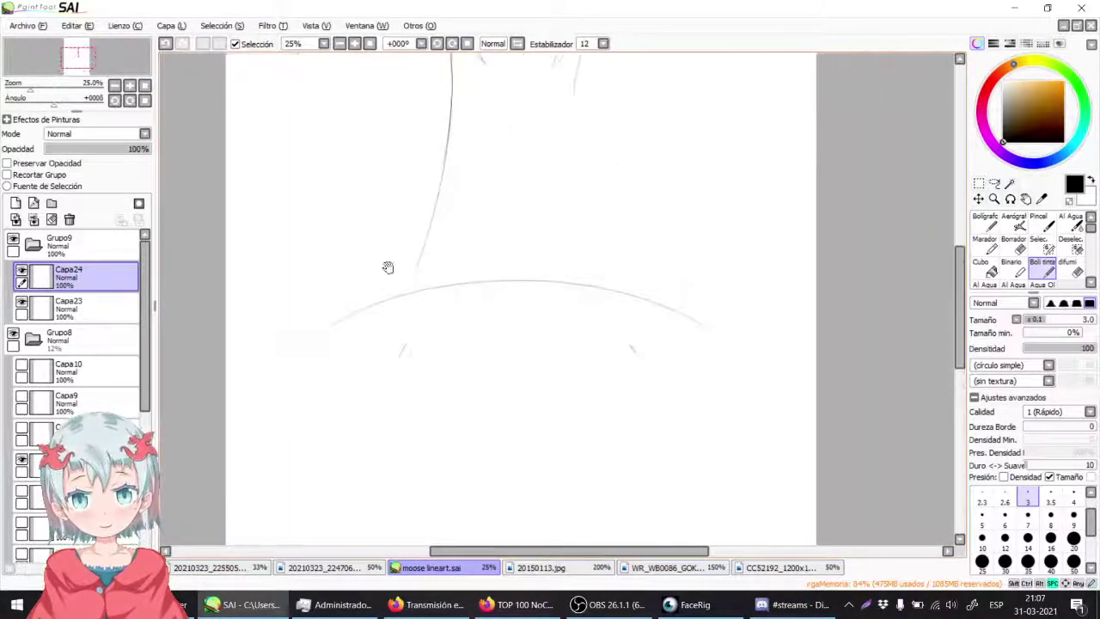
key(ctrl+z)
Step: Add a new layer and draw a wide guide arc across the figure below the tip of the left hair strand
click(15, 203)
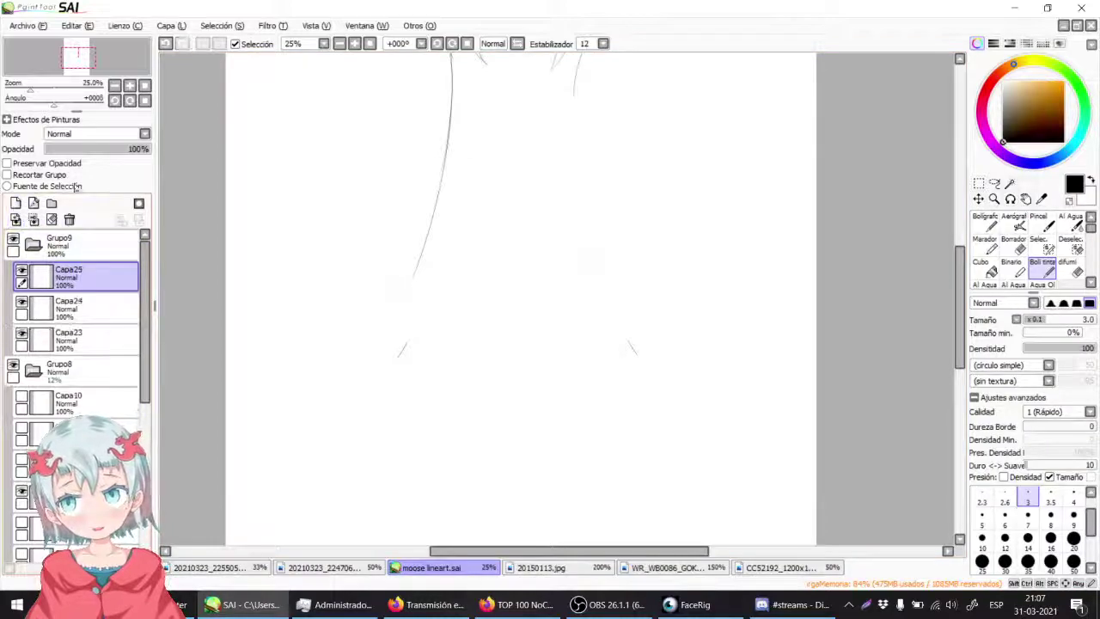
click(436, 43)
click(437, 43)
click(436, 43)
drag(477, 270, 481, 239)
drag(370, 472, 689, 193)
key(ctrl+z)
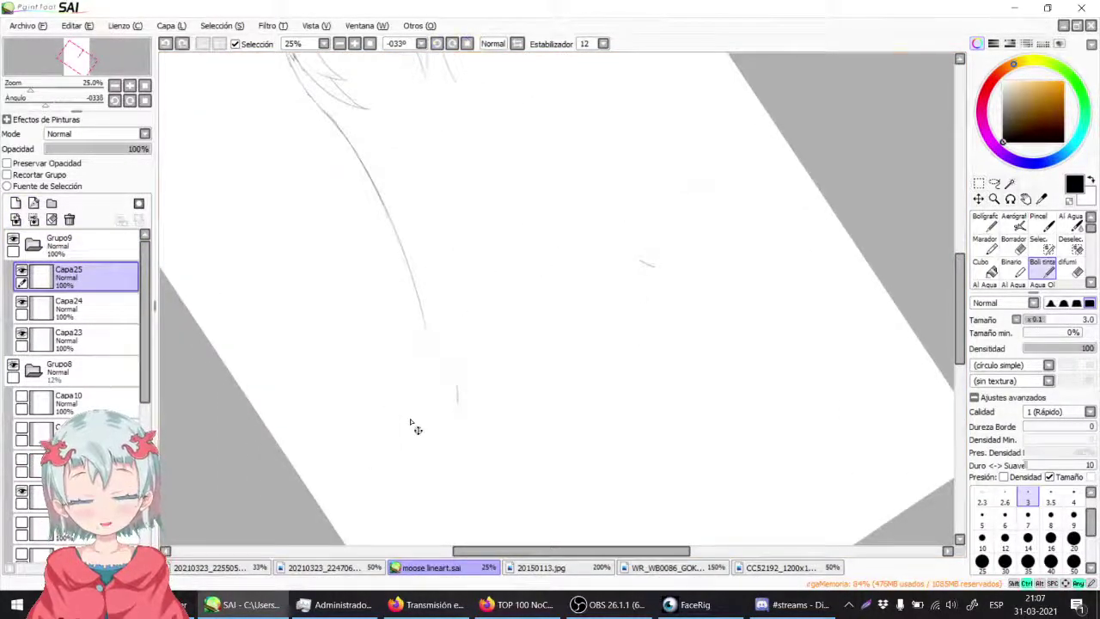
key(ctrl+y)
key(ctrl+z)
key(ctrl+y)
key(ctrl+z)
key(ctrl+y)
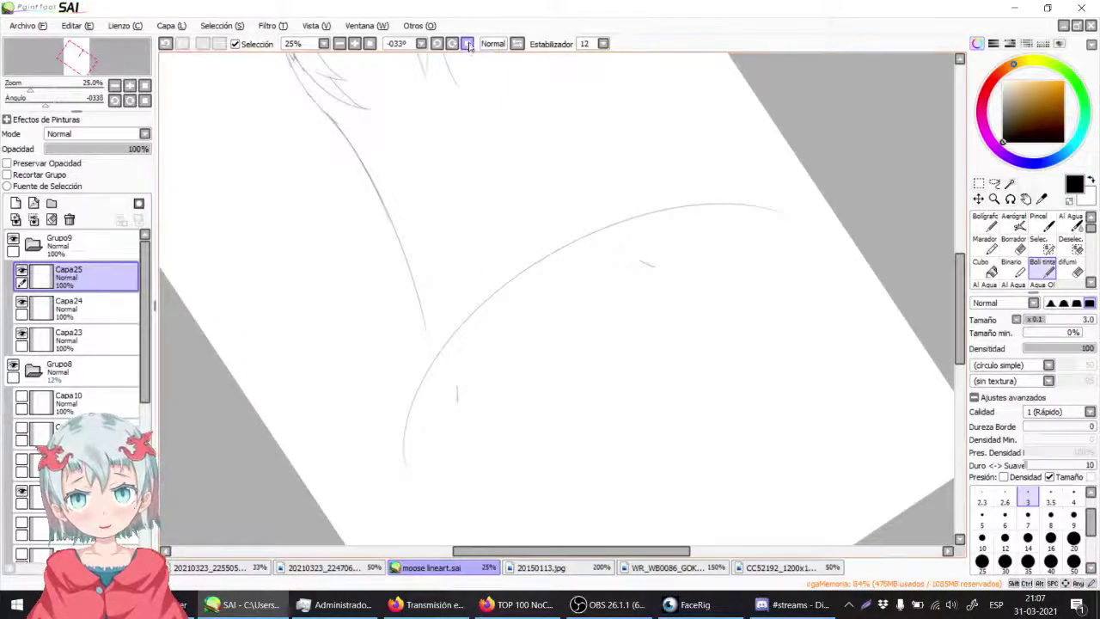
Step: Transform the guide arc, stretching its left end outward, pulling its upper-left corner inward and flattening it slightly
click(468, 46)
drag(513, 300, 476, 300)
key(ctrl+t)
drag(516, 336, 488, 342)
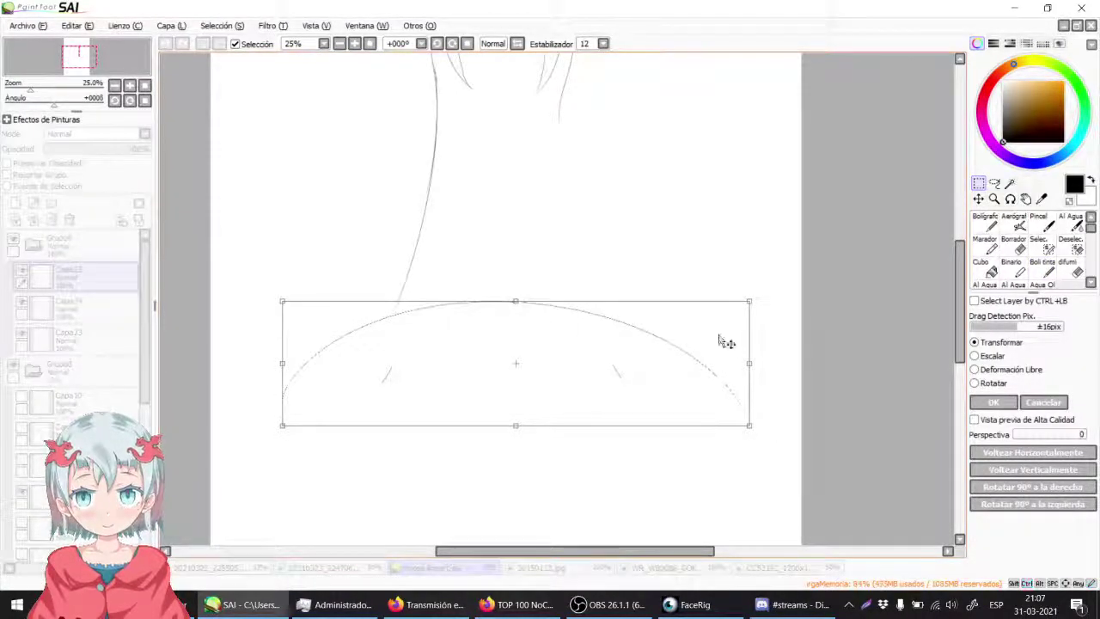
drag(284, 366, 263, 364)
drag(265, 303, 293, 305)
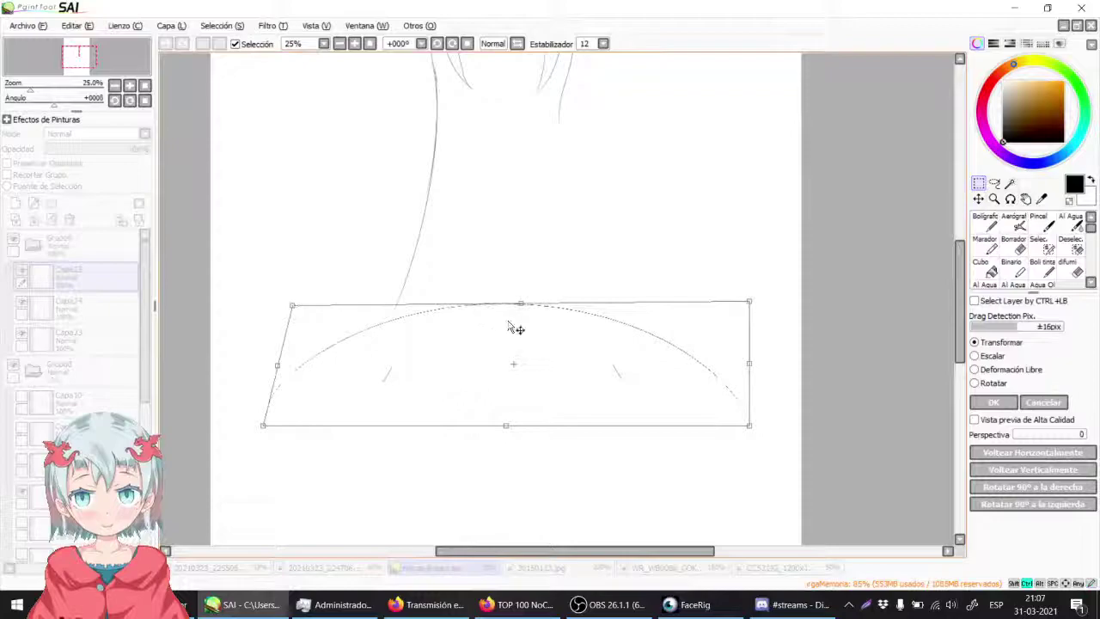
drag(520, 305, 537, 331)
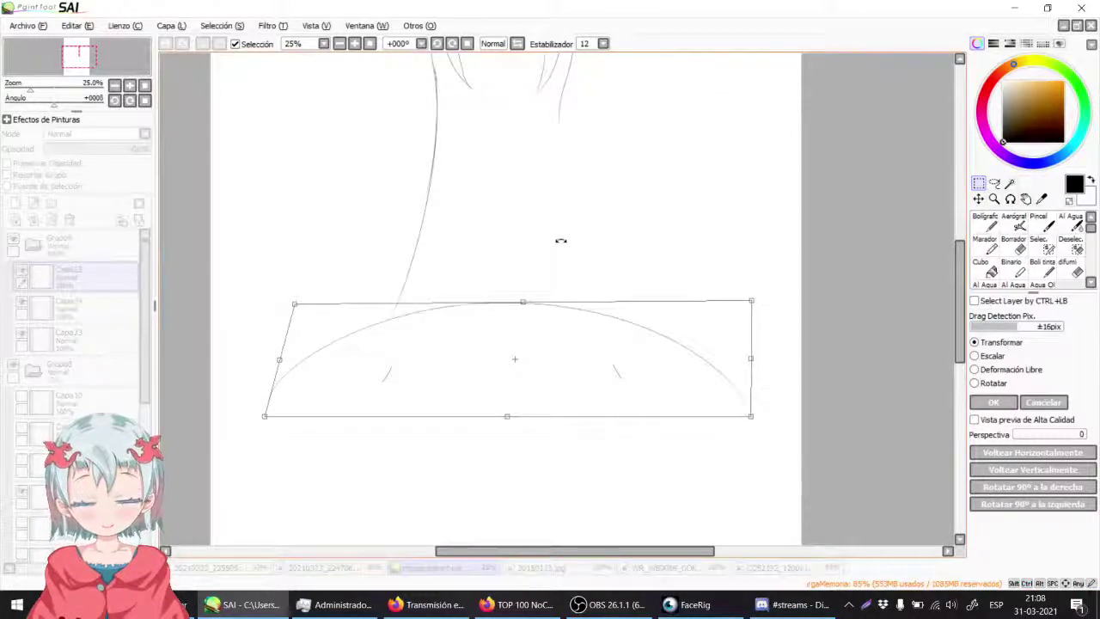
key(Return)
Step: Lower the guide arc layer's opacity to 16%
click(370, 44)
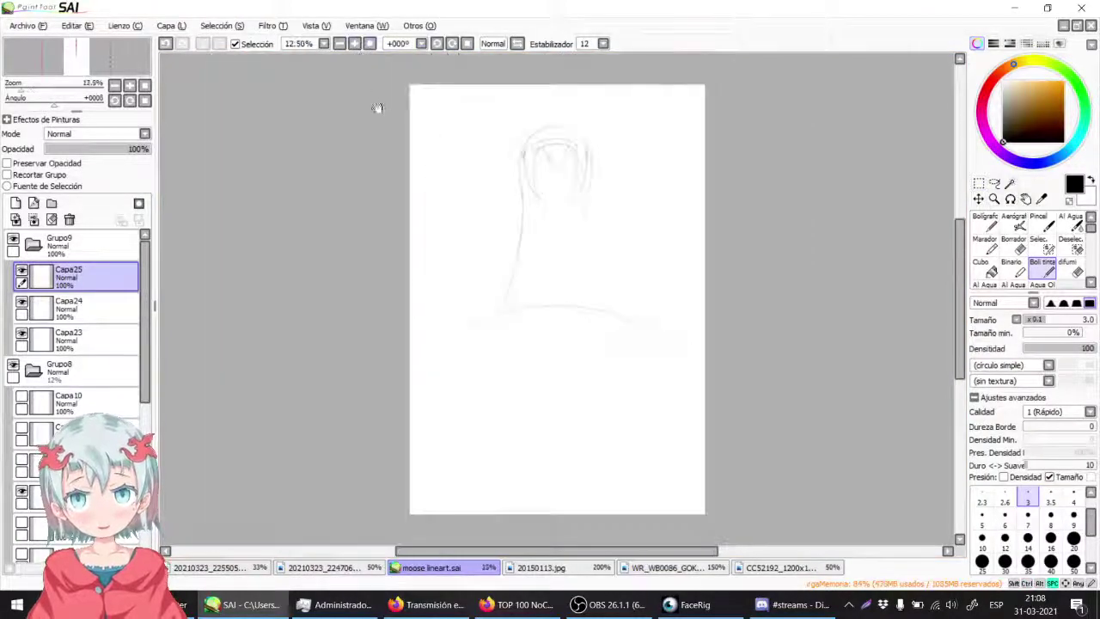
click(354, 43)
click(354, 44)
click(354, 44)
drag(453, 211, 417, 197)
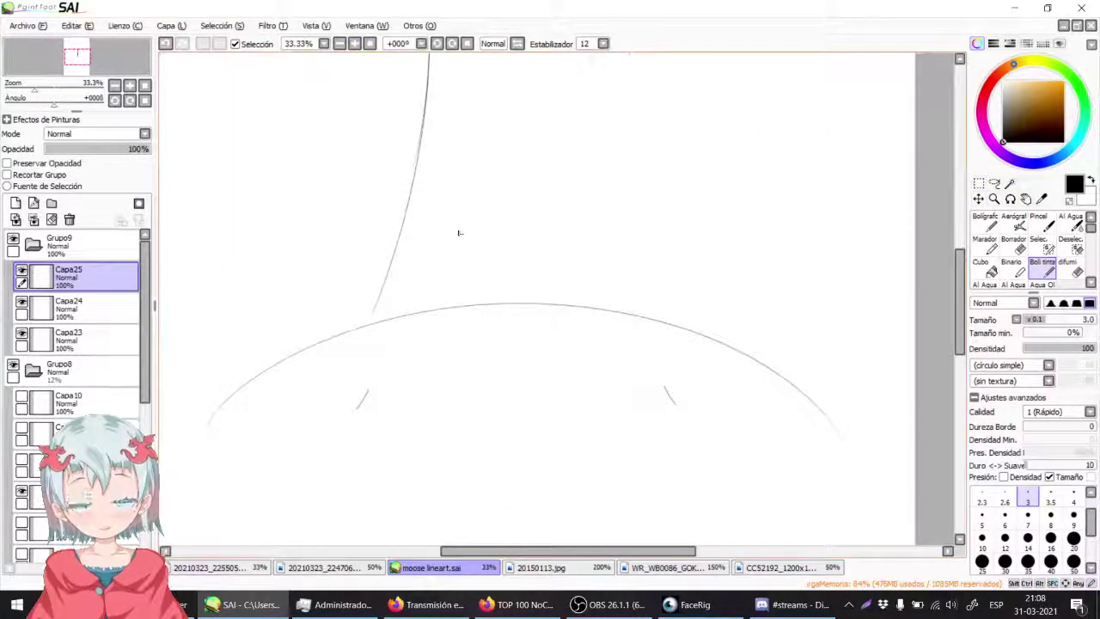
drag(77, 150, 61, 150)
Step: Erase the two short length marks below the guide arc on layer Capa24
click(93, 307)
click(21, 303)
click(21, 303)
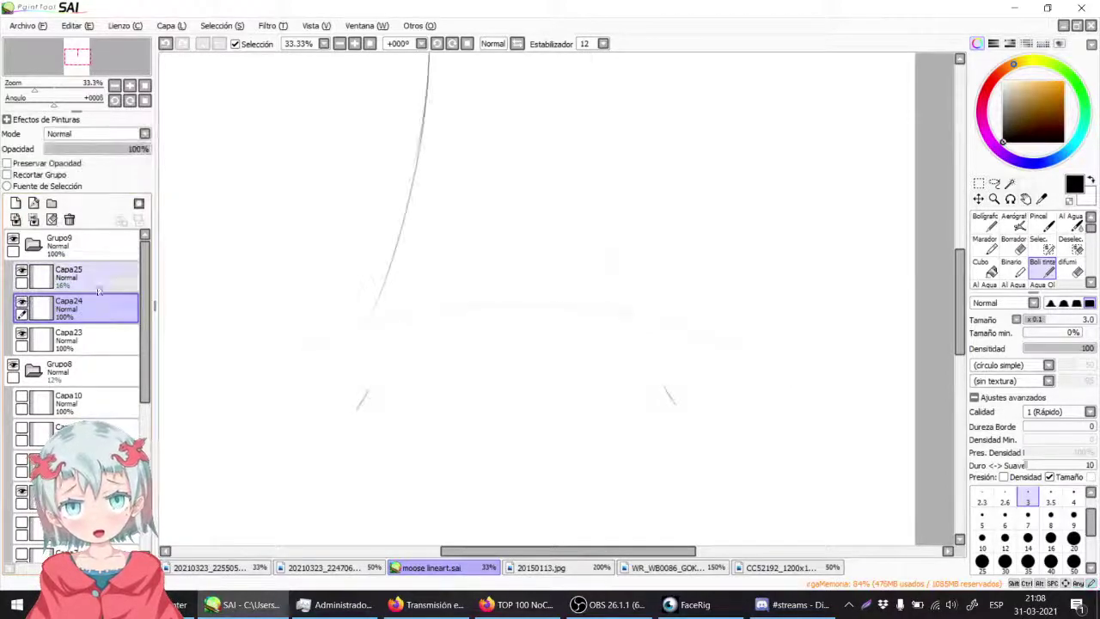
click(1019, 244)
drag(405, 356, 352, 427)
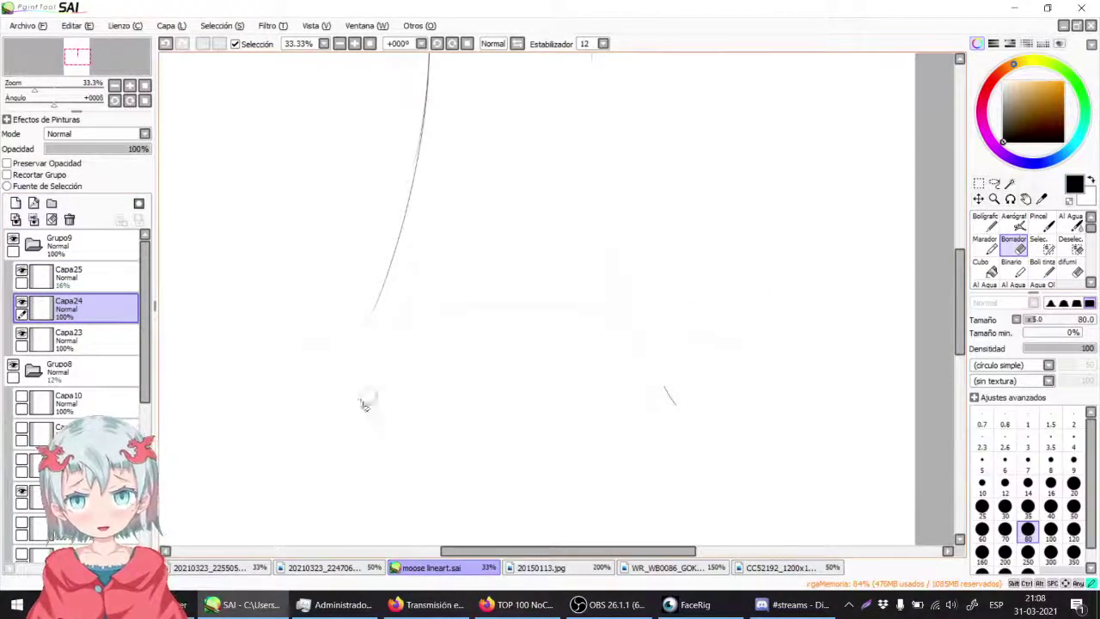
drag(690, 379, 676, 405)
Step: Extend the left hair strand's inked line with the Boli tinta pen until its tip meets the guide arc
click(1042, 268)
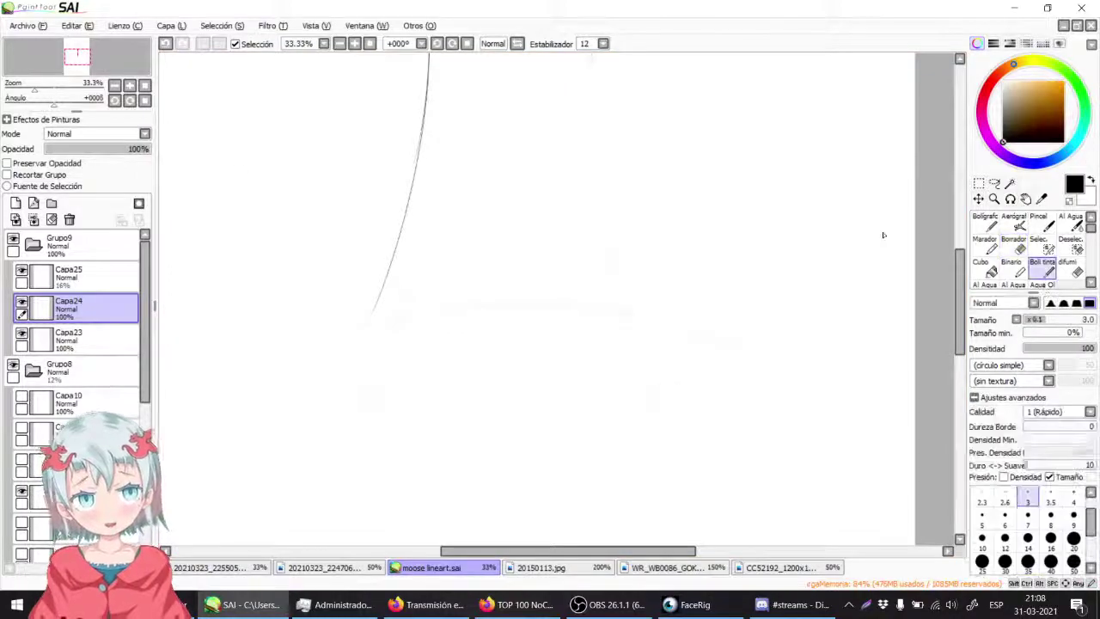
drag(481, 215, 559, 214)
click(354, 44)
click(354, 44)
click(354, 43)
drag(354, 266, 416, 223)
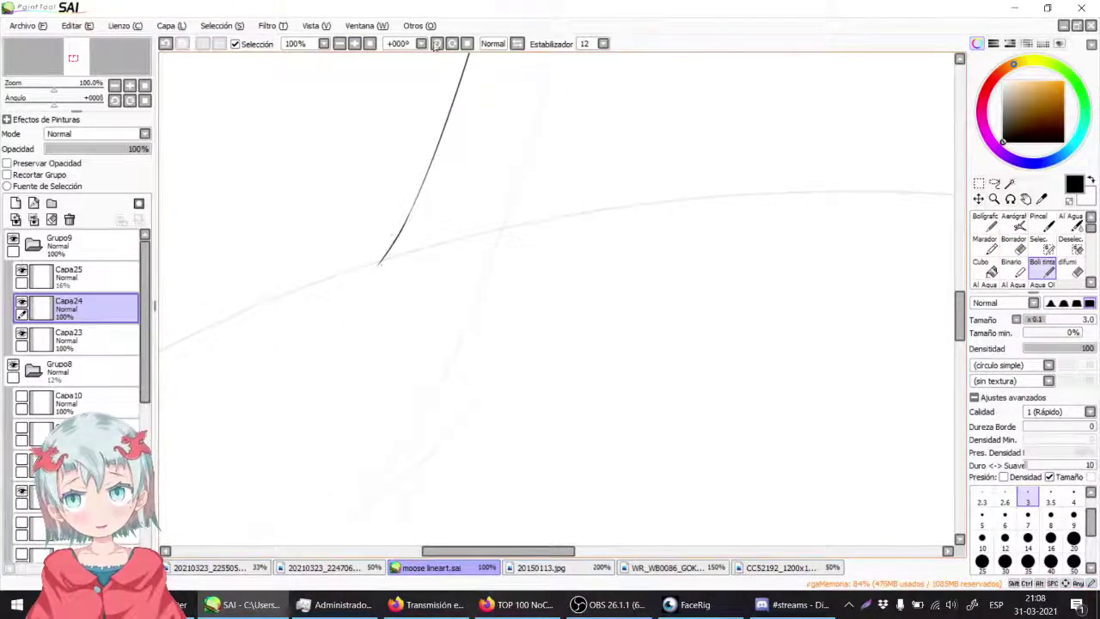
Step: Ink jagged pointed hair ends along the guide arc, starting from the left strand's tip, with a deep notch and a small one
click(436, 44)
click(436, 44)
click(436, 44)
click(354, 44)
drag(337, 140, 420, 45)
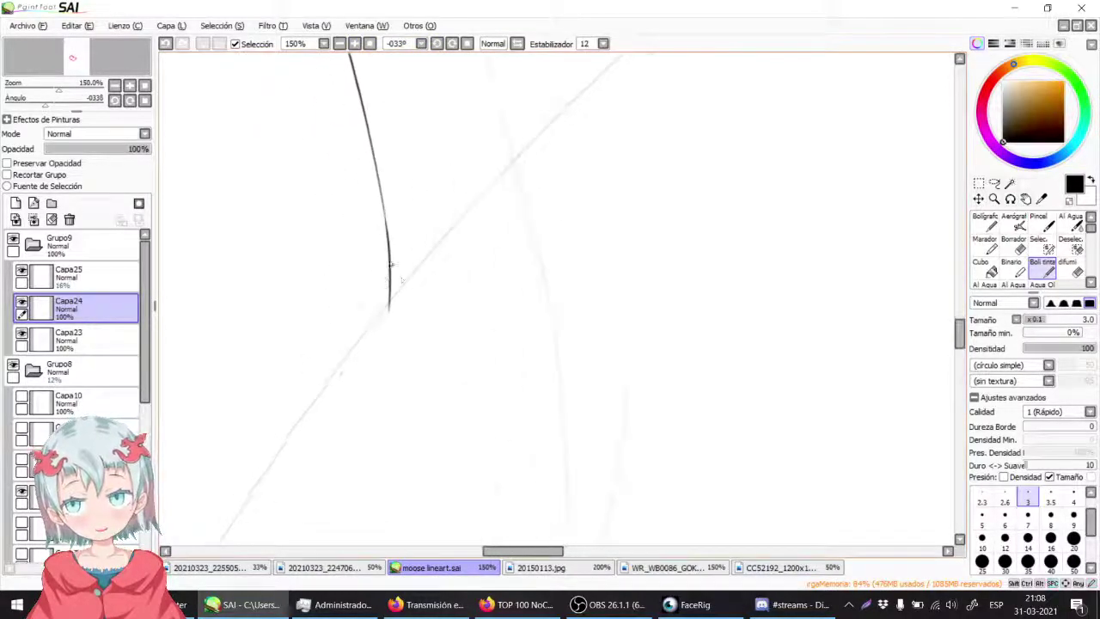
drag(479, 157, 458, 291)
key(ctrl+z)
drag(431, 164, 449, 367)
key(ctrl+z)
drag(428, 141, 442, 337)
key(ctrl+z)
mouse_move(429, 138)
mouse_down()
mouse_move(489, 315)
mouse_move(547, 240)
mouse_move(532, 227)
mouse_move(533, 203)
mouse_move(545, 247)
mouse_move(532, 201)
mouse_move(565, 220)
mouse_up()
key(ctrl+z)
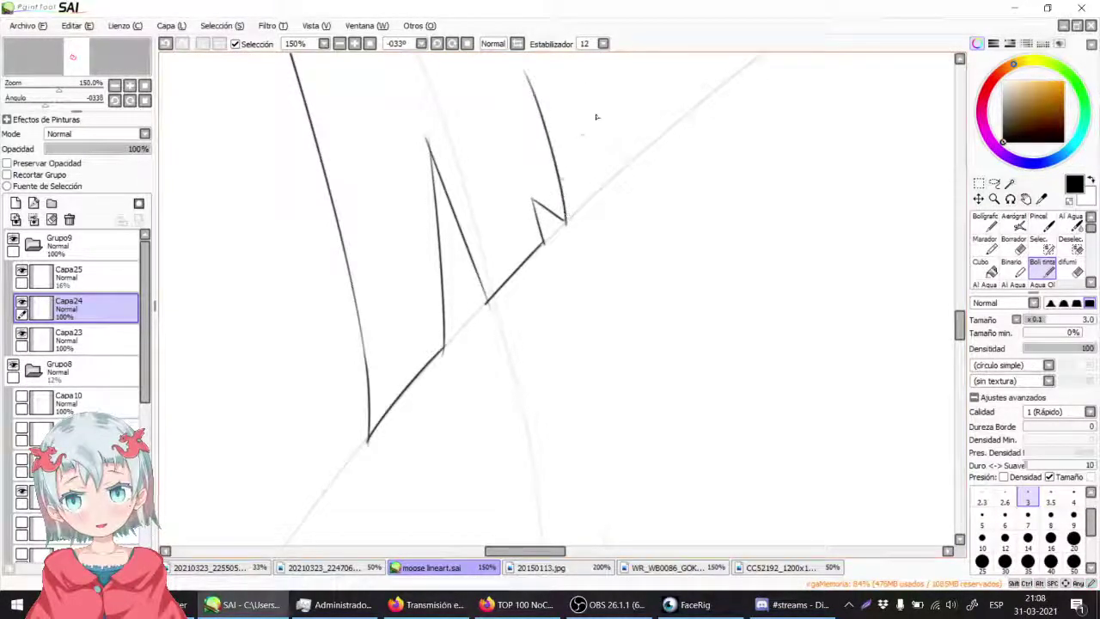
Step: Examine the left strand's jagged ends against the whole strand and close up along the guide arc
click(467, 43)
click(341, 43)
click(341, 43)
click(341, 43)
click(341, 43)
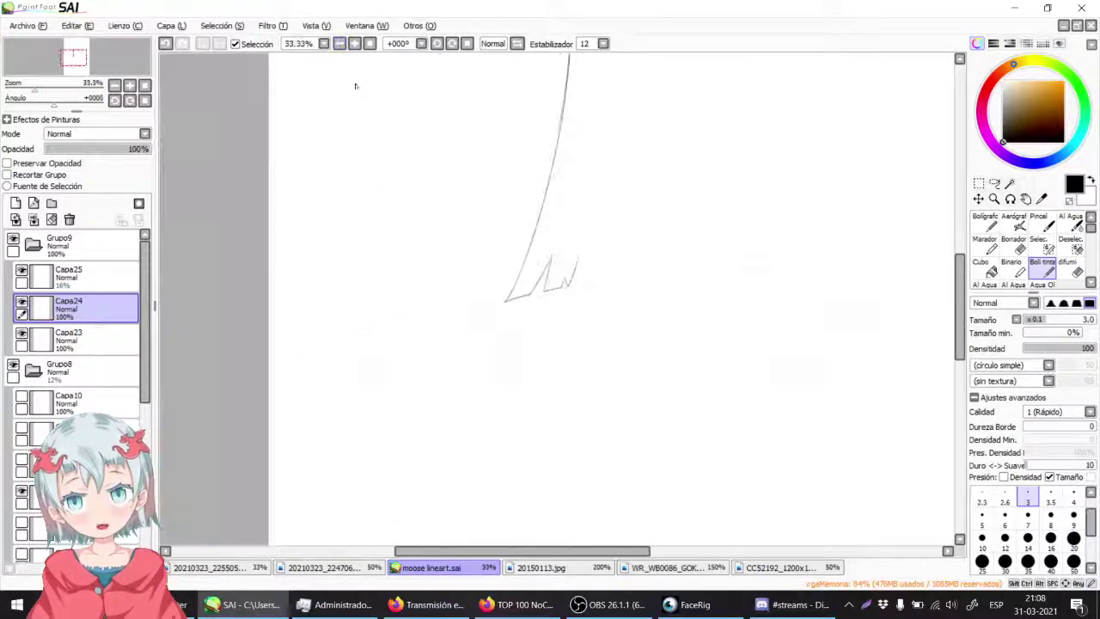
drag(408, 140, 229, 206)
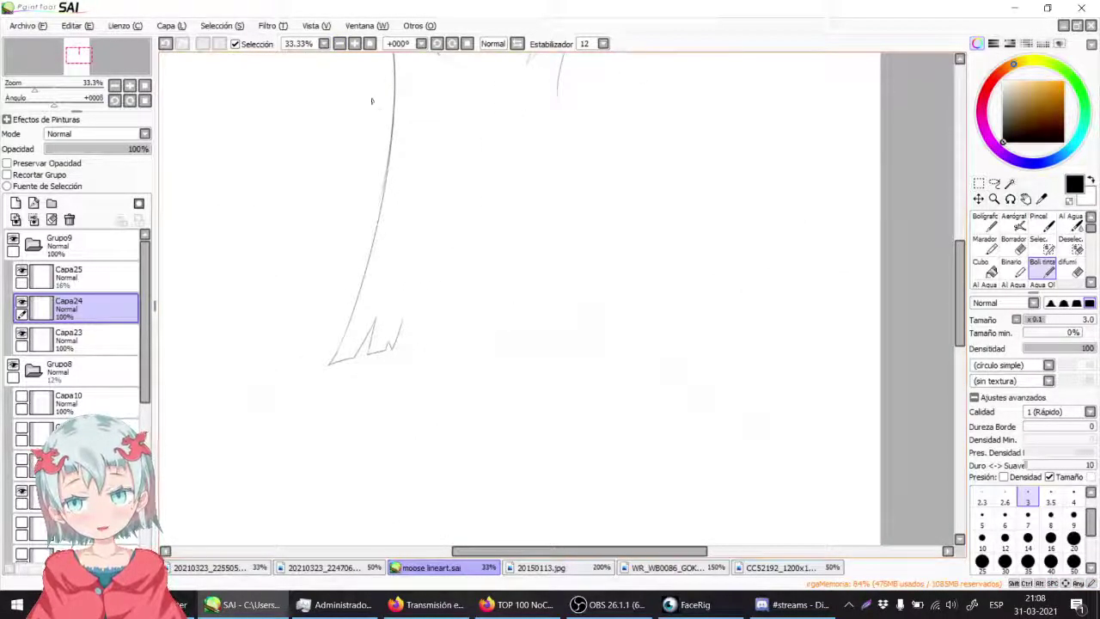
click(356, 44)
click(356, 44)
click(356, 44)
drag(266, 203, 781, 184)
drag(503, 235, 344, 175)
click(354, 43)
drag(392, 238, 456, 219)
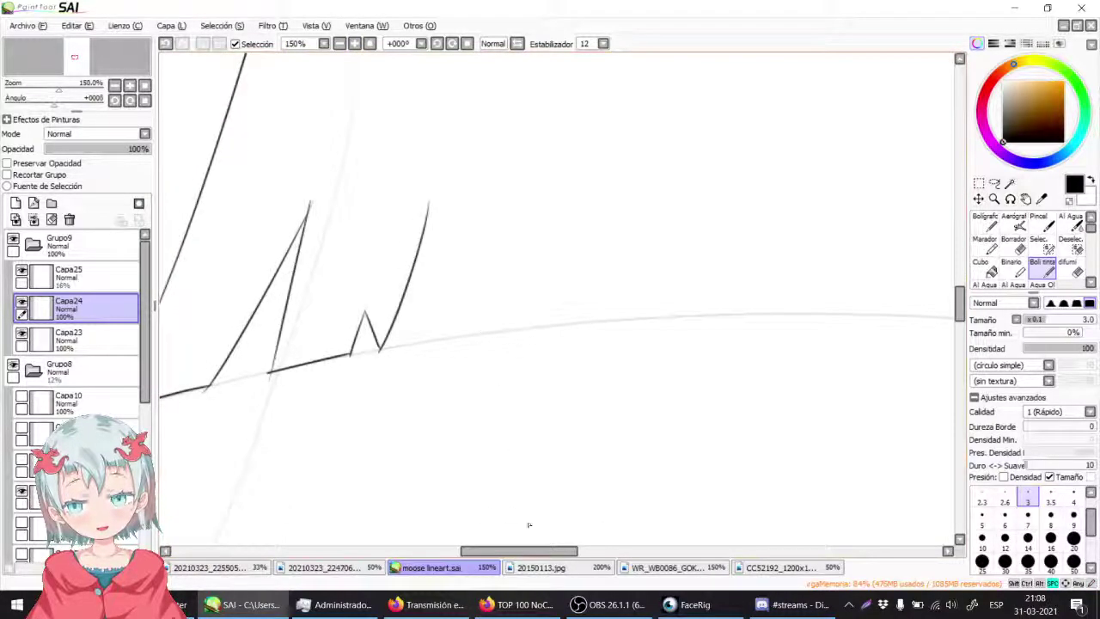
Step: Switch to FaceRig and examine the avatar's hair as a reference for the jagged ends
click(604, 606)
click(604, 606)
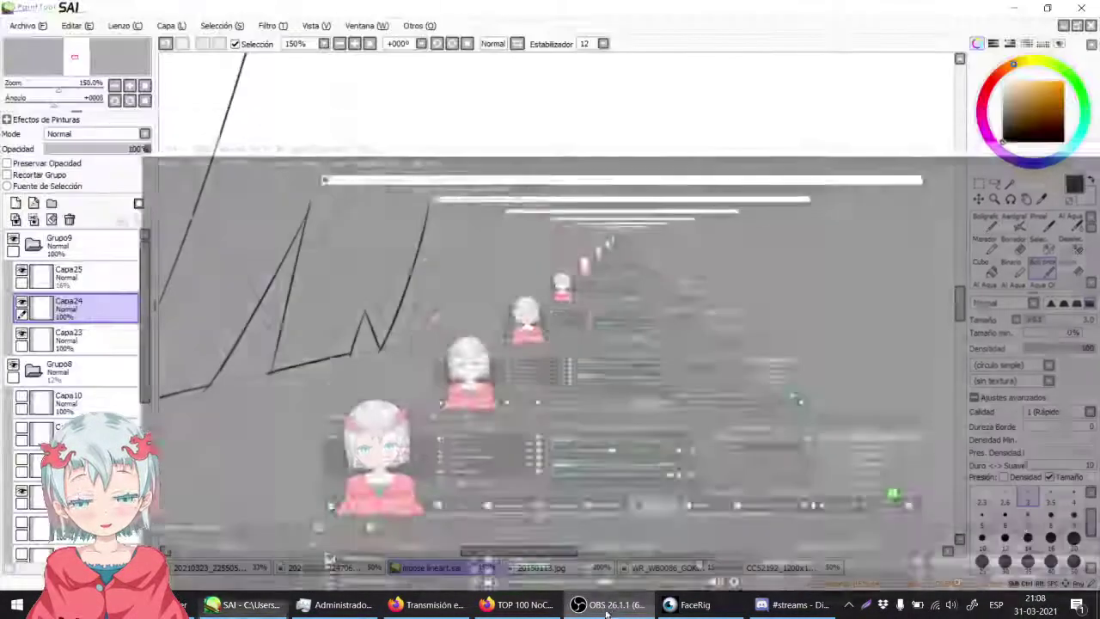
click(683, 605)
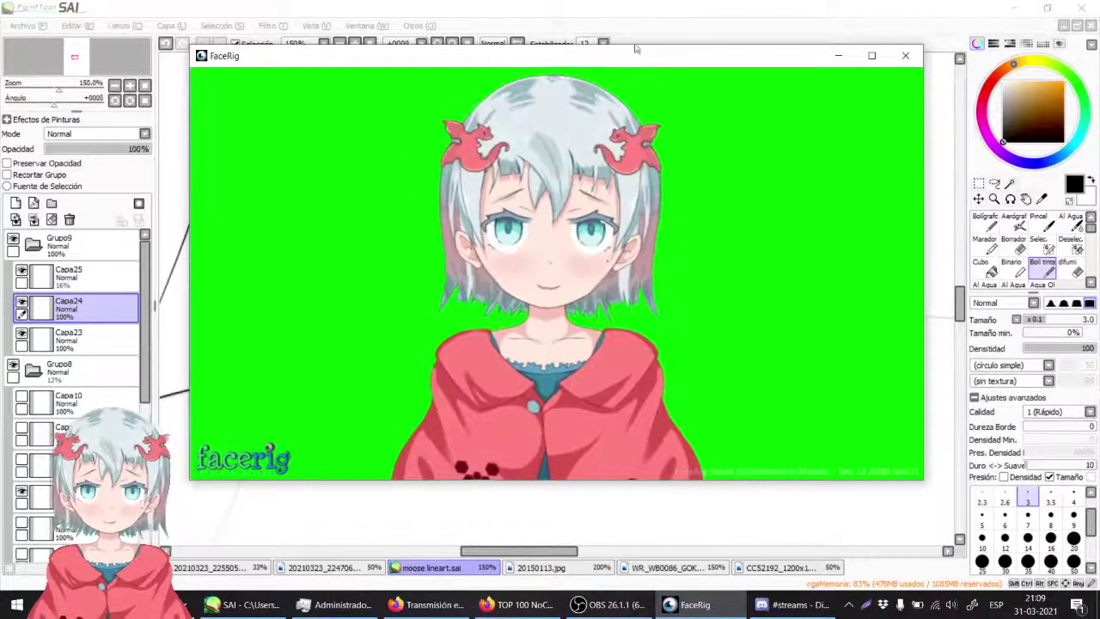
click(631, 40)
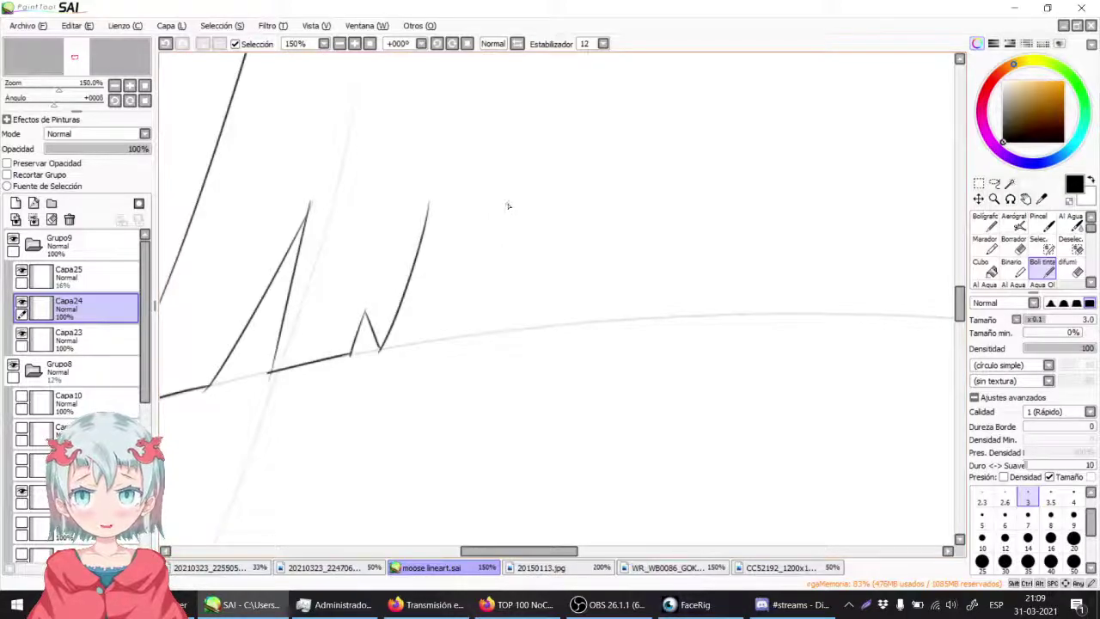
key(alt+Tab)
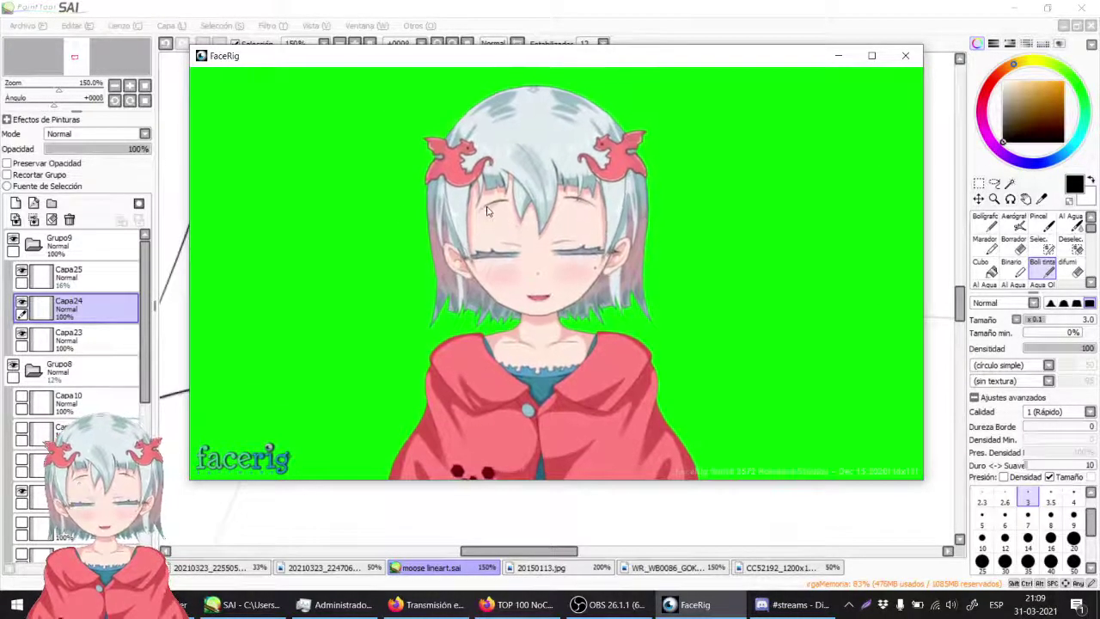
key(alt+Tab)
Step: Check the live chat in YouTube Studio in Firefox and return to PaintTool SAI
key(alt+Tab)
key(alt+Tab)
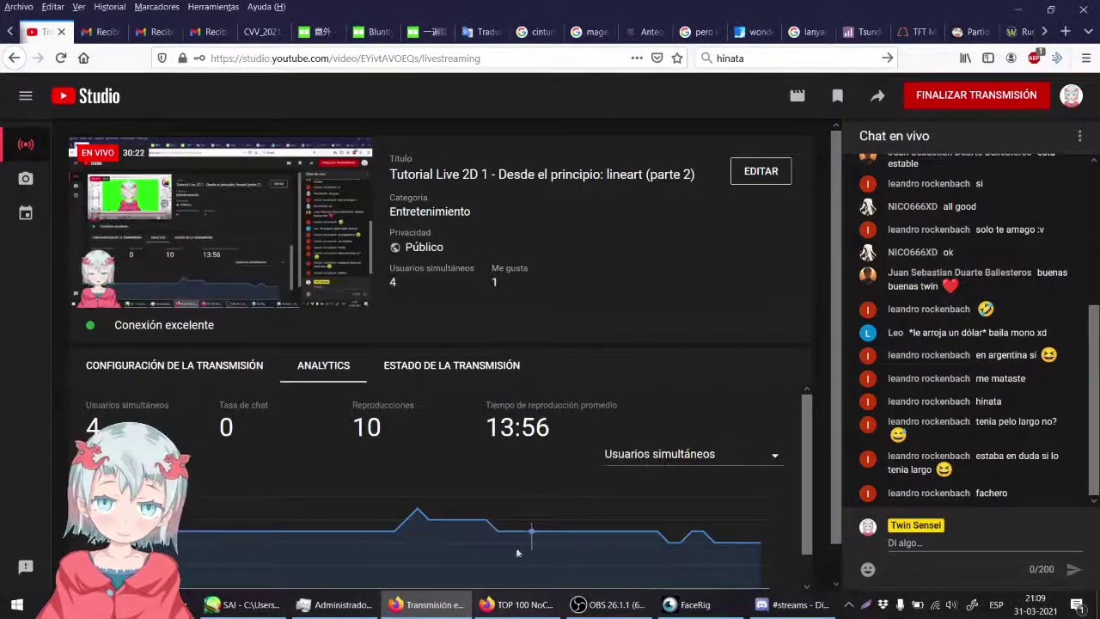
click(227, 606)
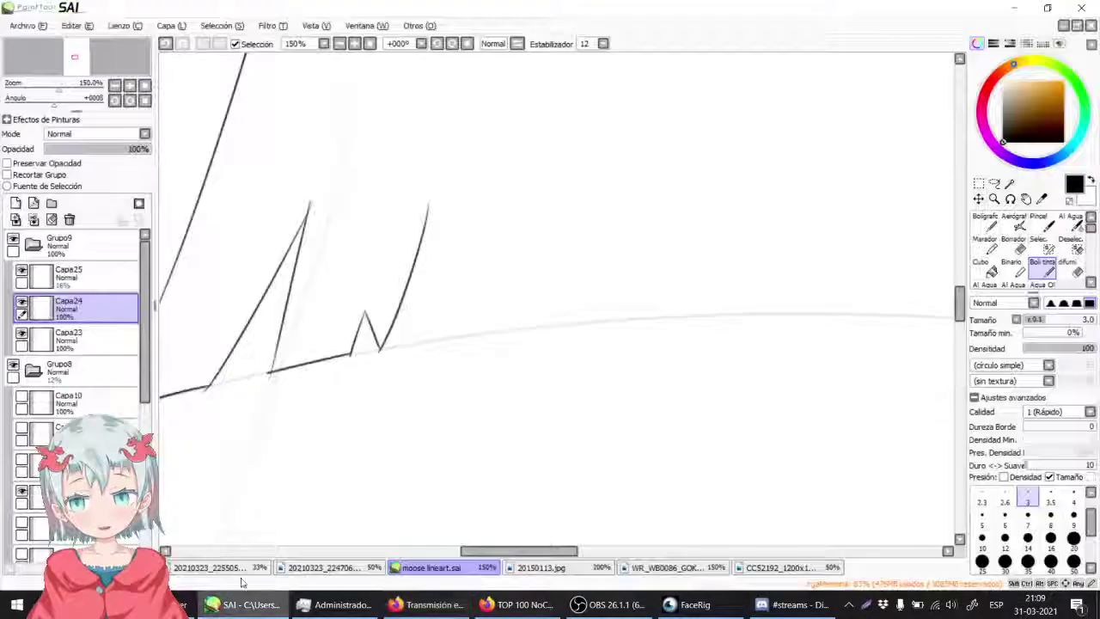
Step: Continue the jagged hair ends with a curve from the open peak, a narrow inner tuft and a long curve down to the guide arc
drag(385, 232, 489, 207)
click(355, 44)
mouse_move(477, 113)
mouse_down()
mouse_move(431, 219)
mouse_move(474, 345)
mouse_up()
key(ctrl+z)
drag(430, 198, 481, 336)
key(ctrl+z)
key(ctrl+z)
drag(479, 210, 492, 320)
key(ctrl+z)
drag(507, 187, 513, 370)
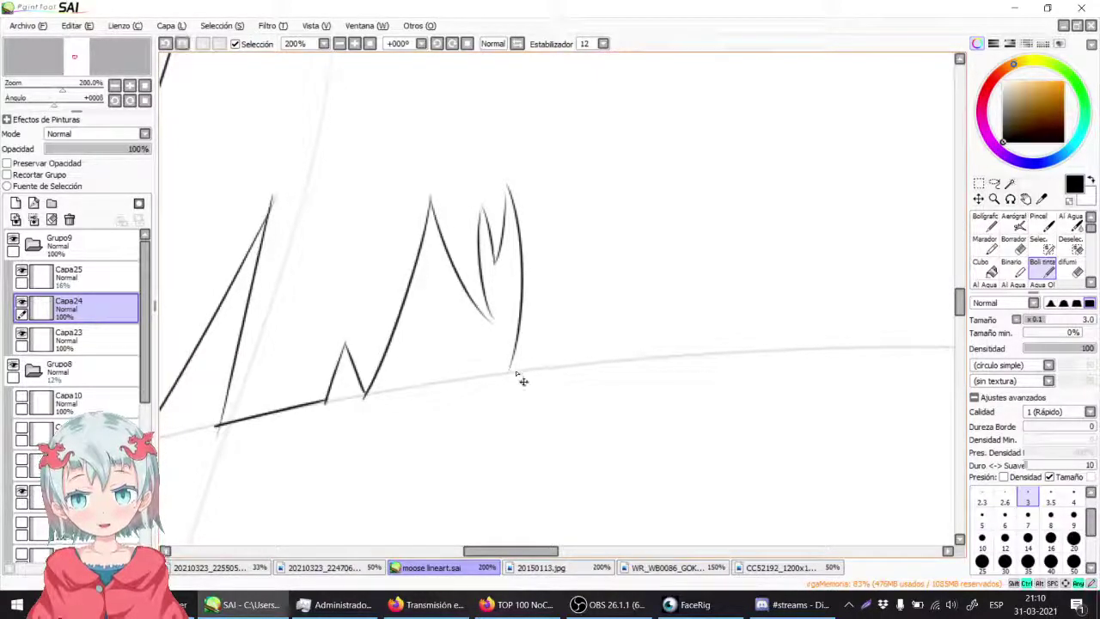
key(ctrl+z)
key(ctrl+z)
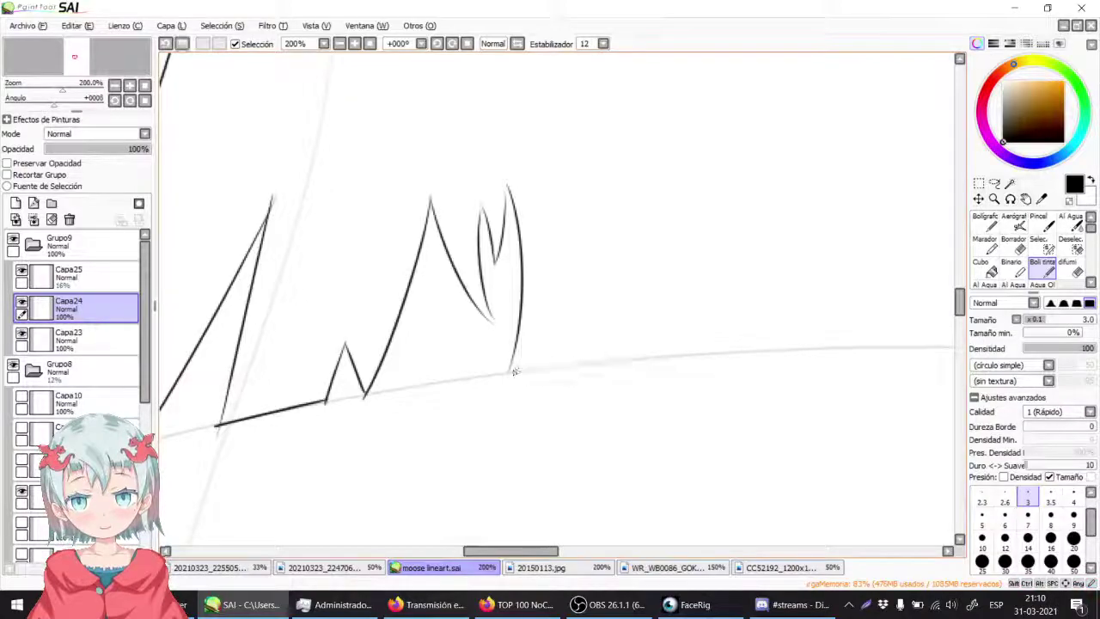
key(ctrl+z)
key(ctrl+z)
drag(505, 372, 645, 352)
key(ctrl+z)
drag(505, 372, 658, 351)
key(ctrl+z)
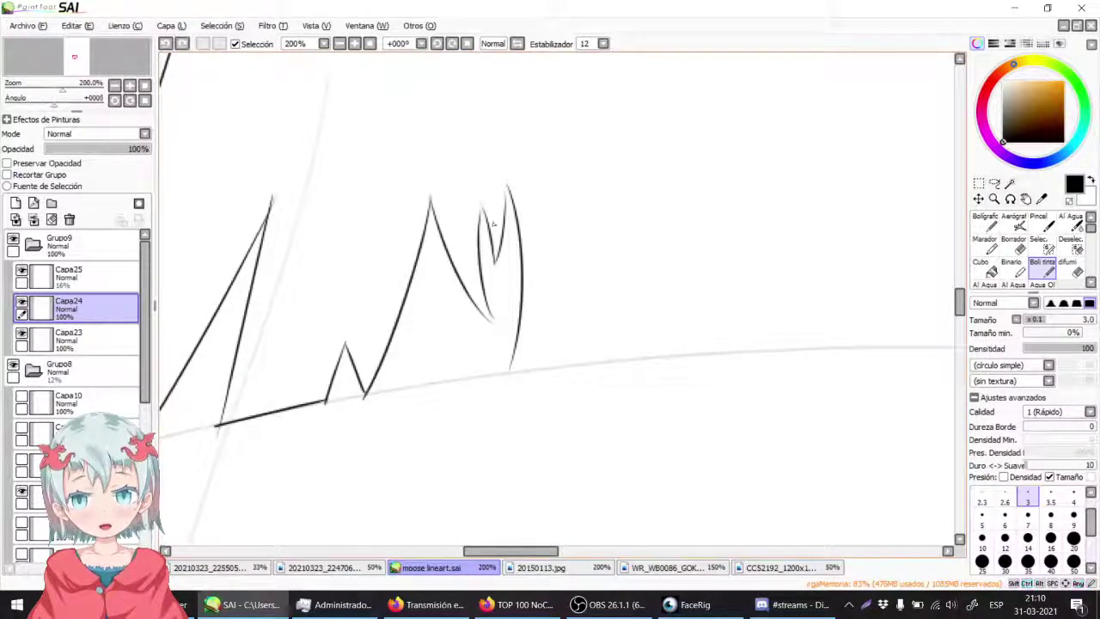
Step: Rotate the canvas to -45°, ink a short edge along the guide arc from the long curve's lower end, and reset the rotation
click(435, 45)
click(435, 46)
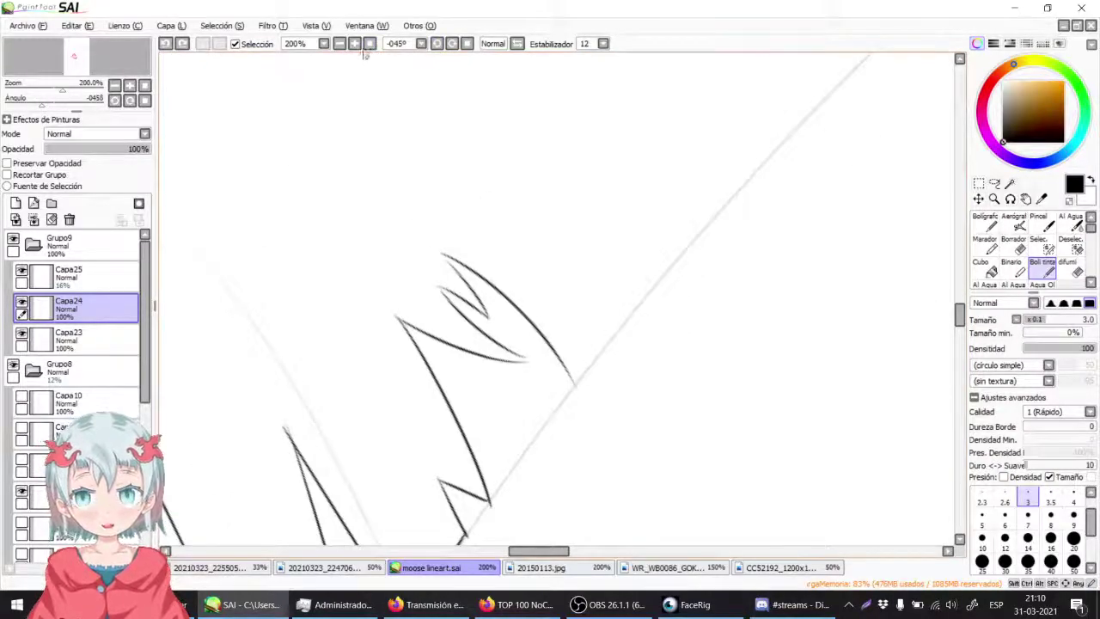
click(356, 45)
drag(641, 263, 496, 275)
drag(437, 434, 569, 280)
key(ctrl+z)
drag(436, 434, 533, 306)
key(ctrl+z)
drag(438, 434, 531, 315)
click(467, 43)
Step: Erase the narrow inner tuft and the adjoining curve between the two tall hair points with the size 80 eraser
click(339, 43)
click(340, 43)
click(339, 43)
click(340, 43)
click(339, 43)
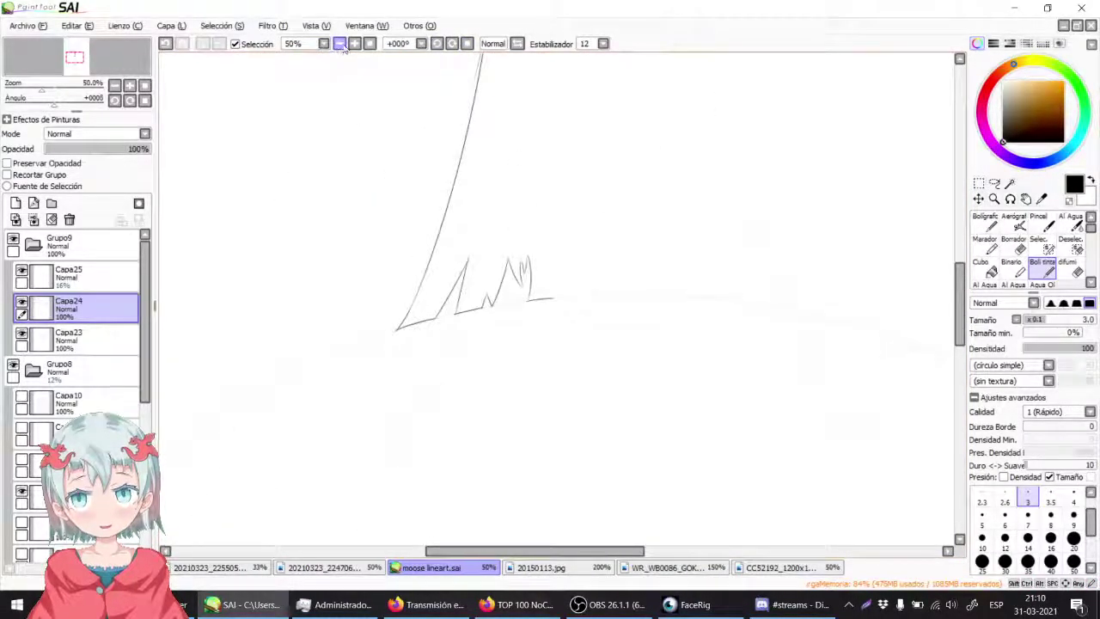
click(353, 43)
click(354, 43)
click(354, 43)
click(354, 43)
click(1011, 244)
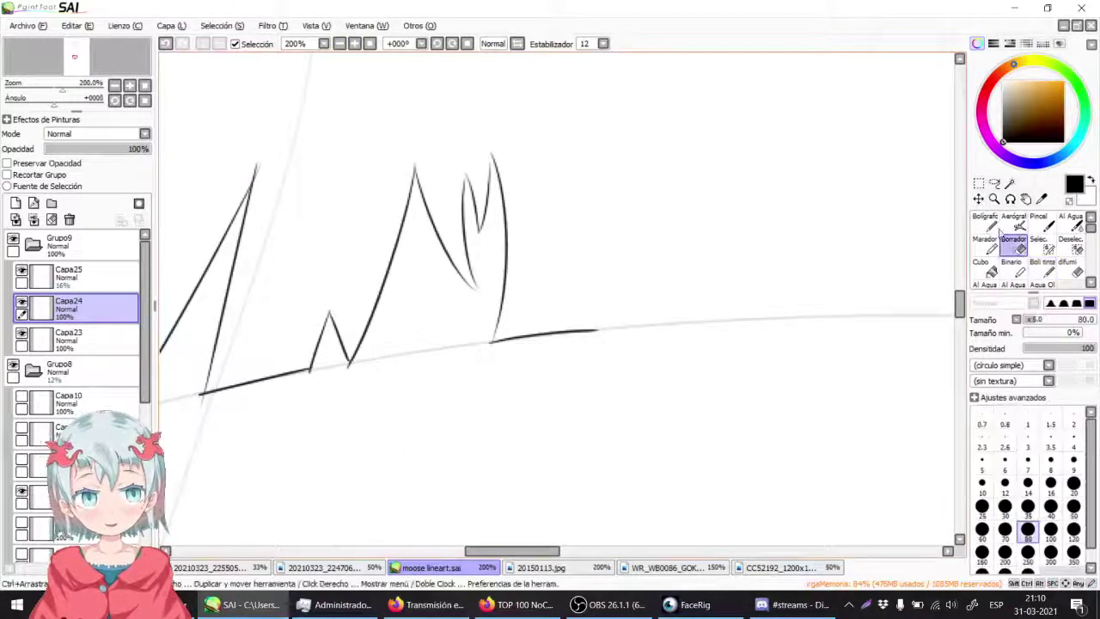
mouse_move(504, 197)
mouse_down()
mouse_move(460, 194)
mouse_move(449, 220)
mouse_move(442, 171)
mouse_move(451, 223)
mouse_move(465, 157)
mouse_up()
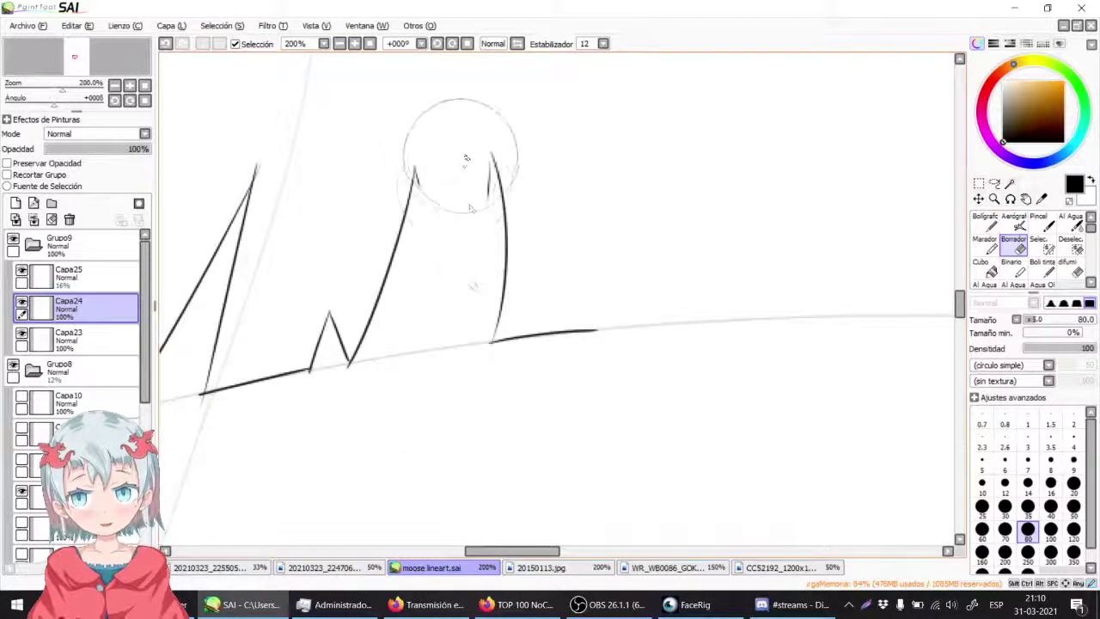
Step: Ink two curved edges with the size 3 ink pen, running from the two tall hair points to a shared point on the guide arc
click(1043, 266)
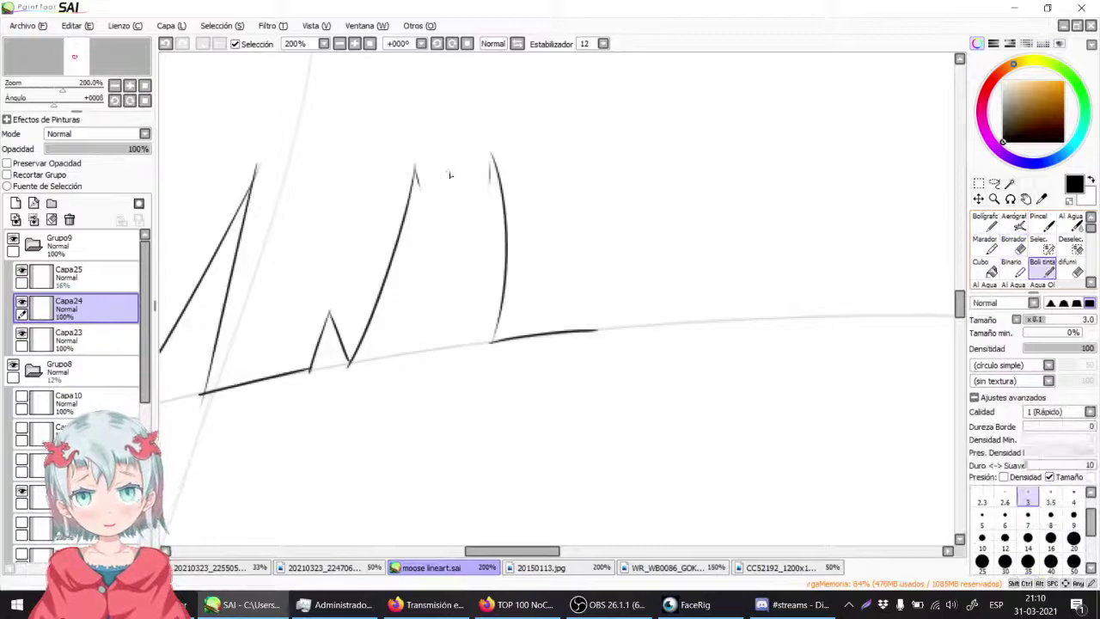
key(ctrl+z)
mouse_move(415, 167)
mouse_down()
mouse_move(413, 317)
mouse_move(432, 178)
mouse_move(424, 354)
mouse_up()
key(ctrl+z)
mouse_move(492, 155)
mouse_down()
mouse_move(405, 390)
mouse_move(402, 372)
mouse_move(427, 371)
mouse_move(415, 365)
mouse_move(442, 397)
mouse_up()
key(ctrl+z)
key(ctrl+z)
key(ctrl+z)
click(1013, 245)
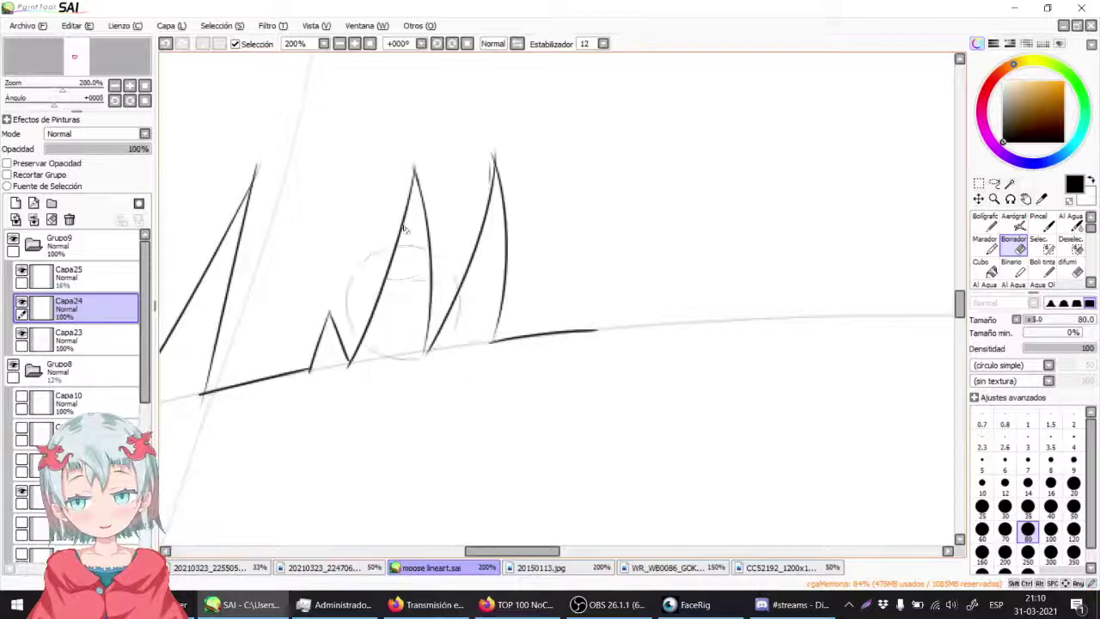
Step: Examine the jagged hair ends against the whole figure and bring up the photographed pencil sketch for reference
click(340, 43)
click(341, 43)
click(342, 43)
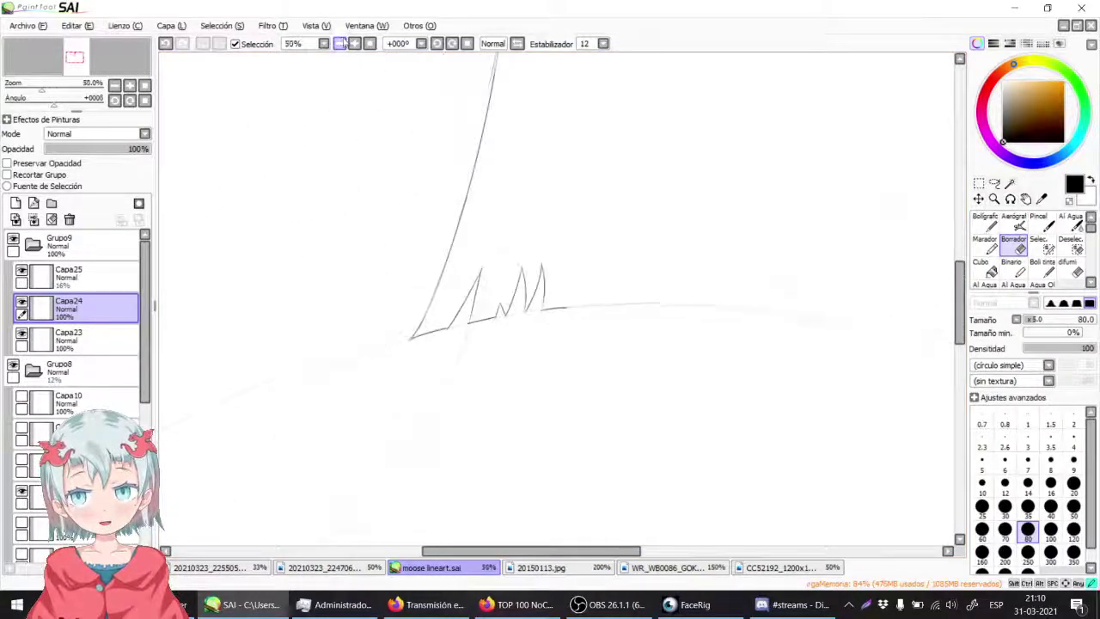
click(342, 42)
click(342, 43)
click(342, 43)
click(342, 42)
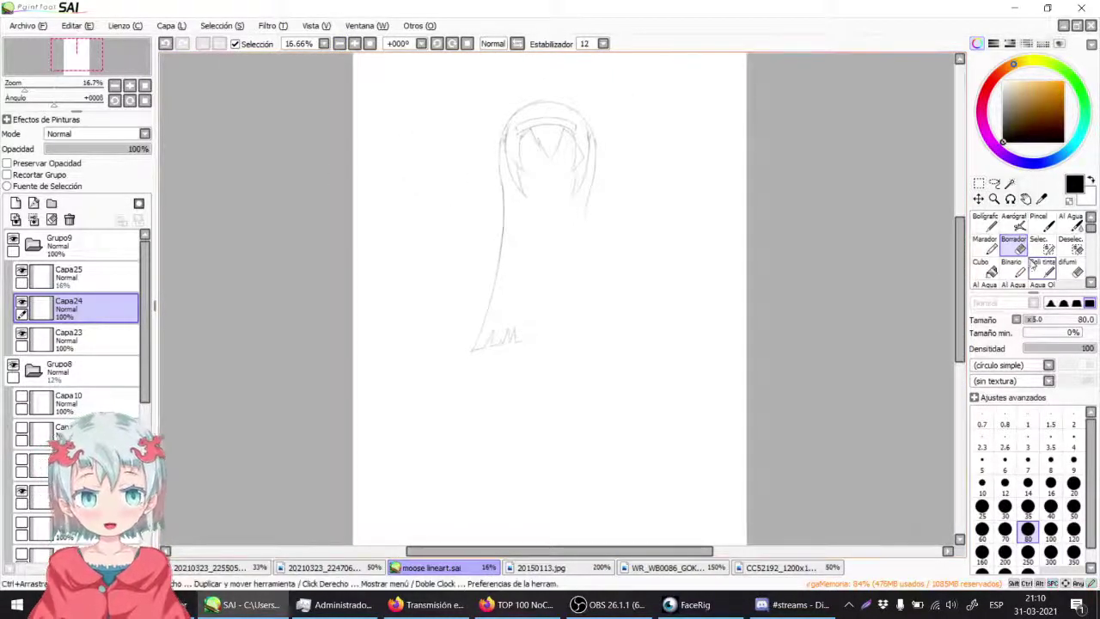
click(1042, 265)
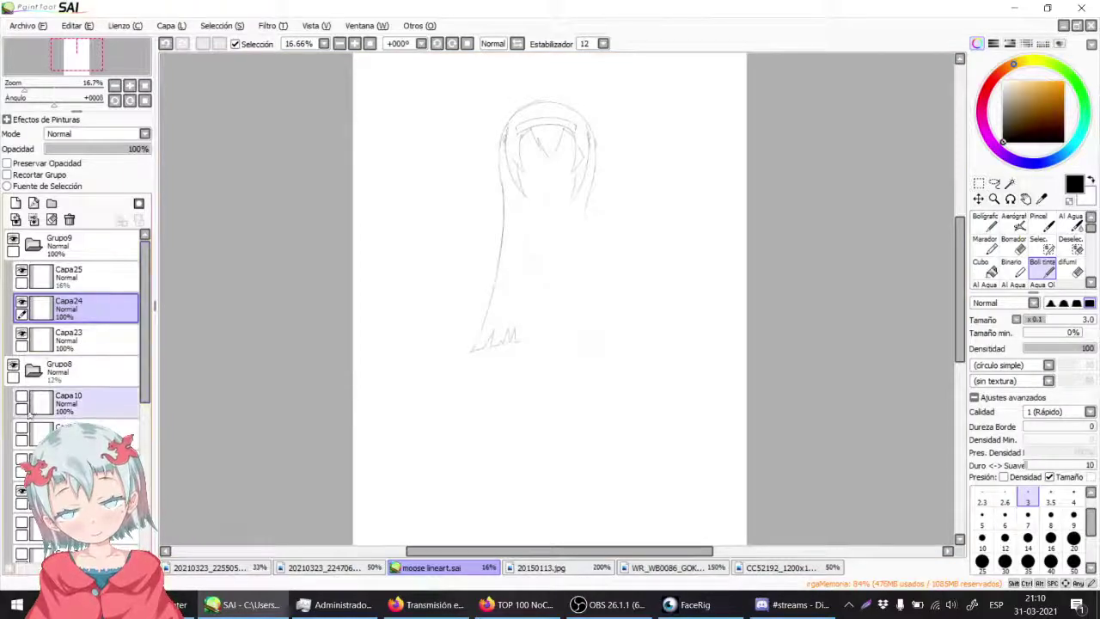
click(250, 568)
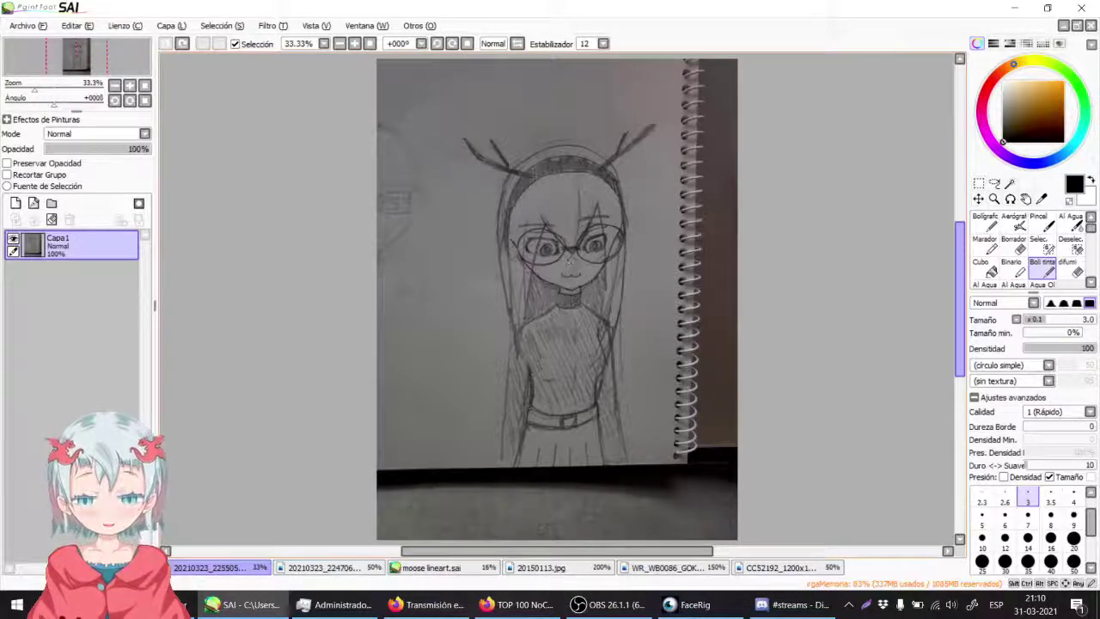
Step: Switch to the moose lineart.sai drawing and check the avatar's hair in the FaceRig window
click(462, 569)
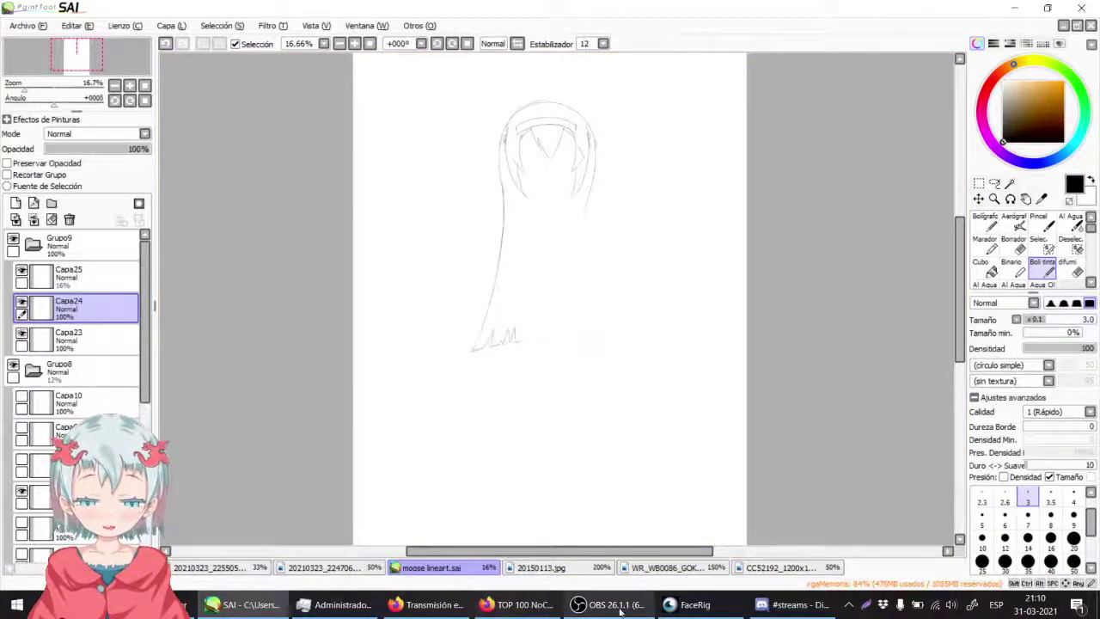
click(679, 606)
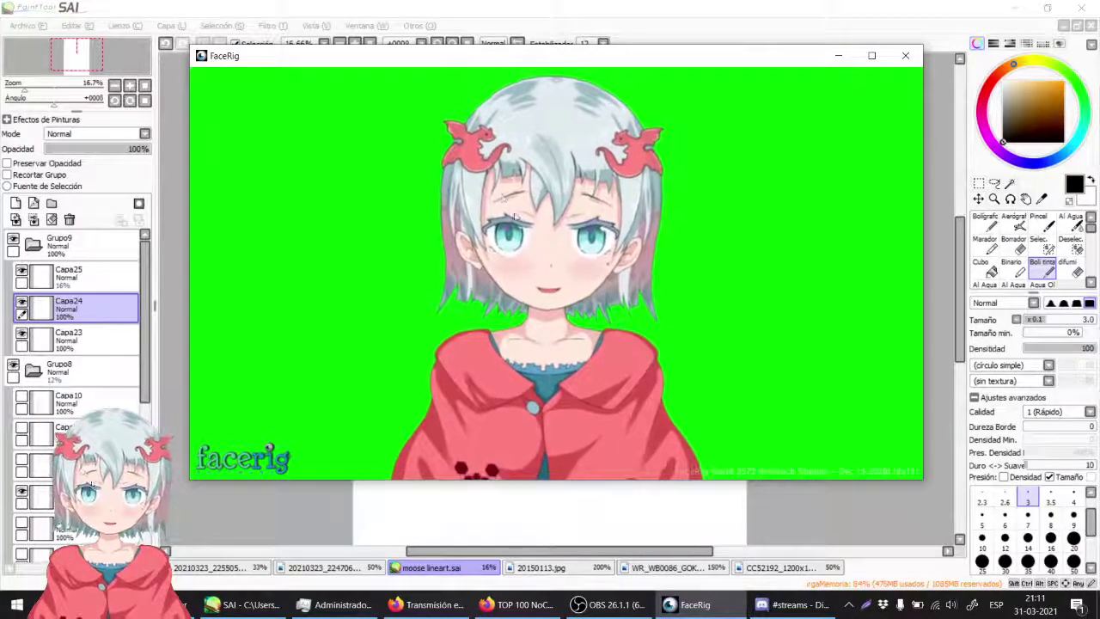
click(639, 29)
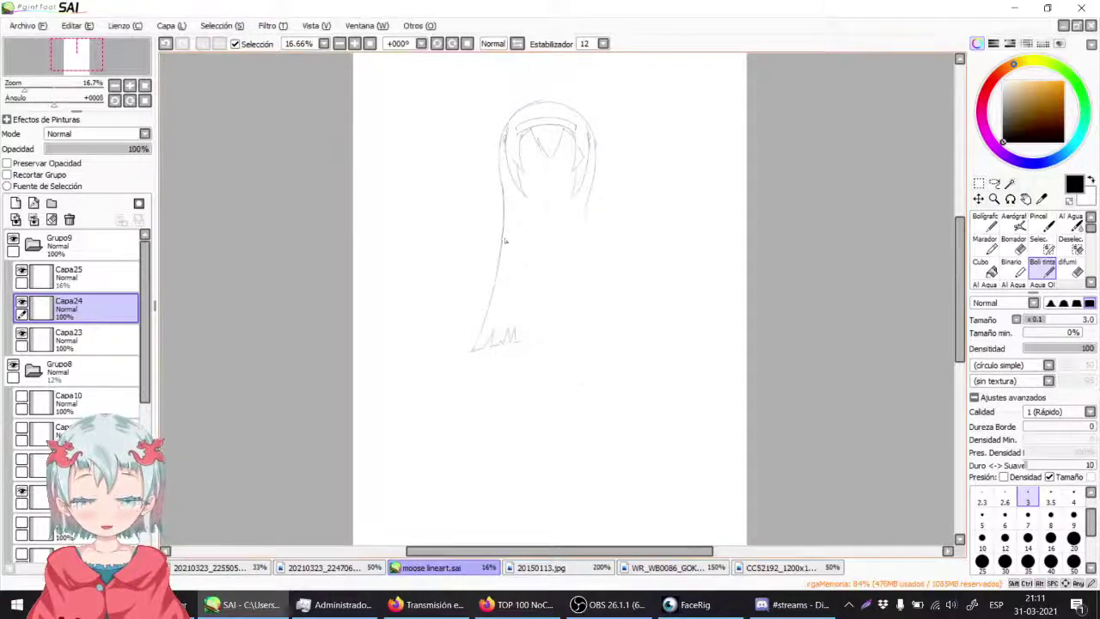
key(alt+Tab)
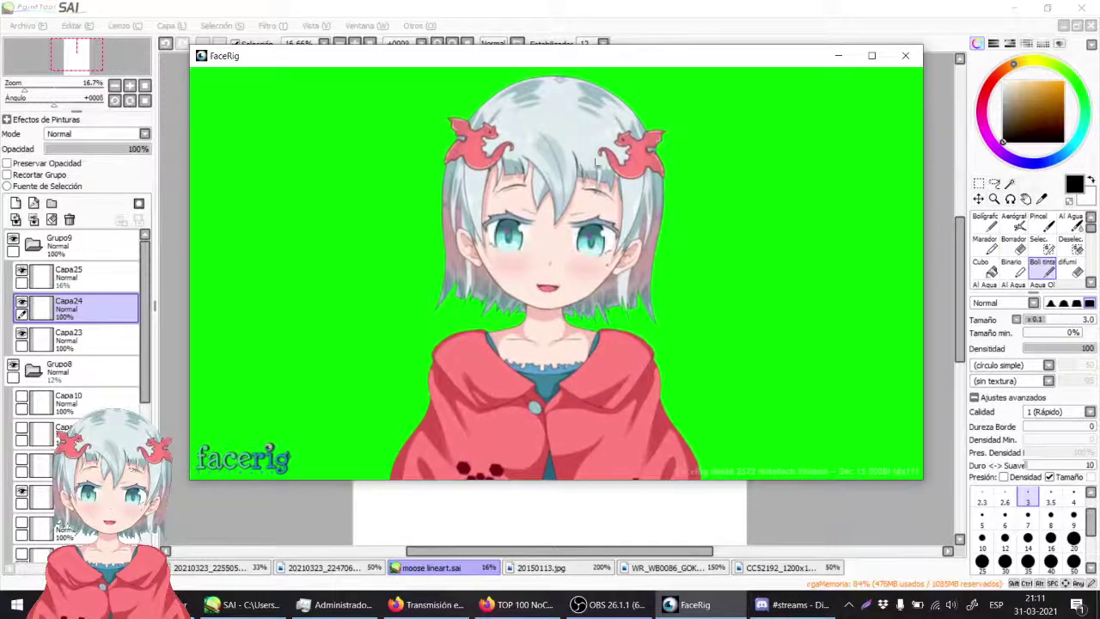
click(636, 43)
Step: Draw more pointed strand tips along the guide line at the lower end of the long hair on Capa24
drag(437, 172, 485, 161)
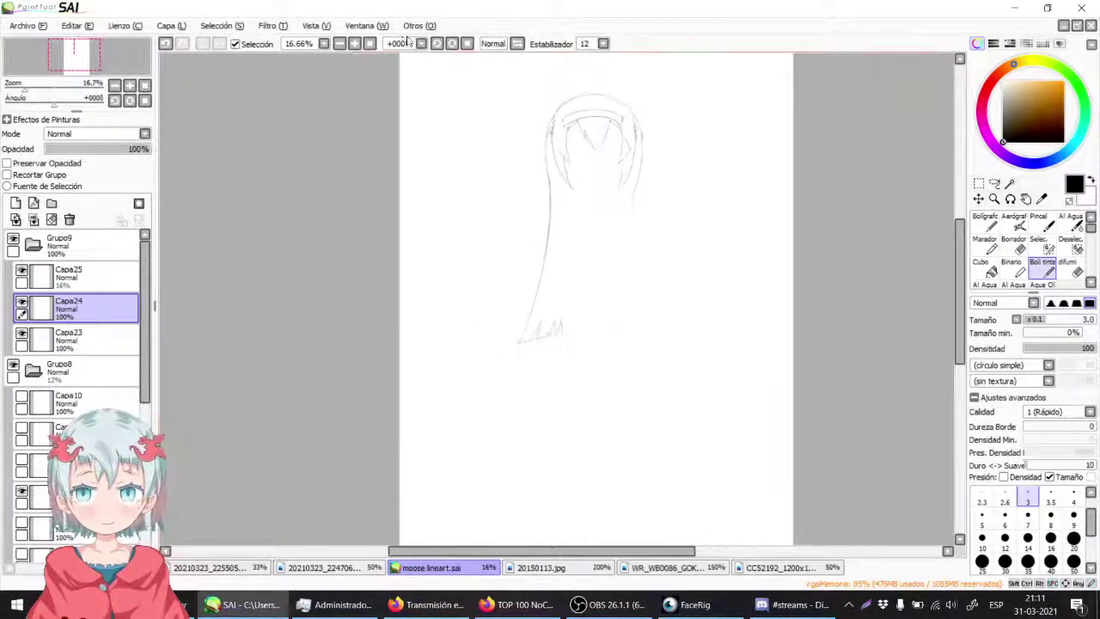
click(354, 43)
click(354, 43)
click(354, 43)
click(354, 43)
click(354, 43)
drag(559, 378, 468, 218)
click(355, 43)
drag(479, 267, 475, 261)
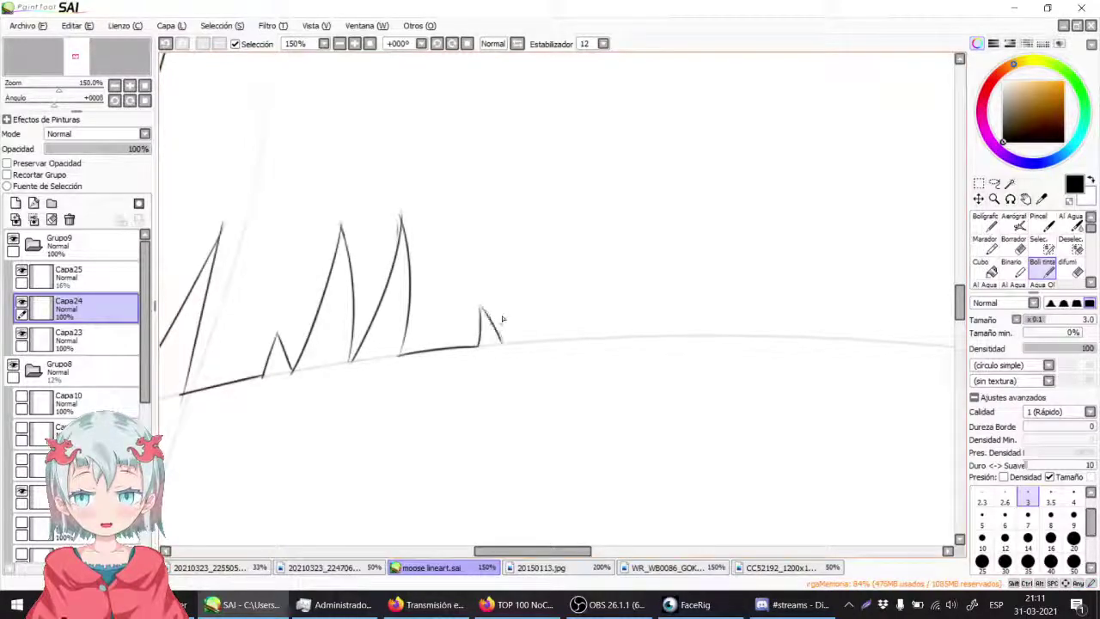
drag(507, 341, 512, 251)
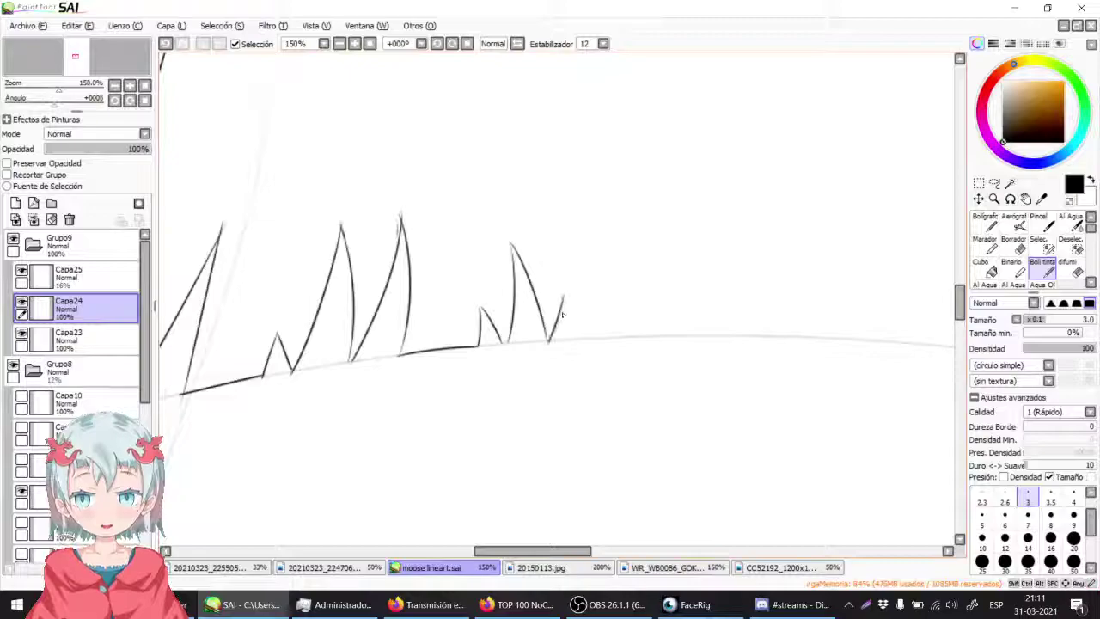
key(ctrl+z)
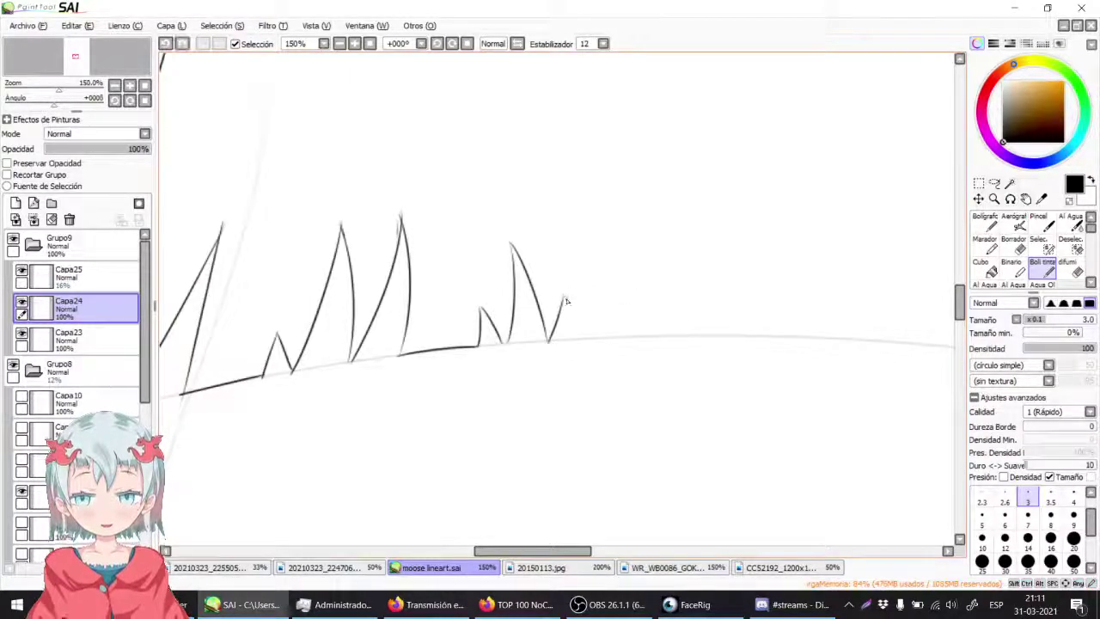
Step: Extend the jagged hair edge with a flat stretch and a long curved strand rising from the guide line
drag(632, 361, 633, 356)
key(ctrl+z)
drag(701, 206, 637, 346)
key(ctrl+z)
drag(685, 112, 635, 354)
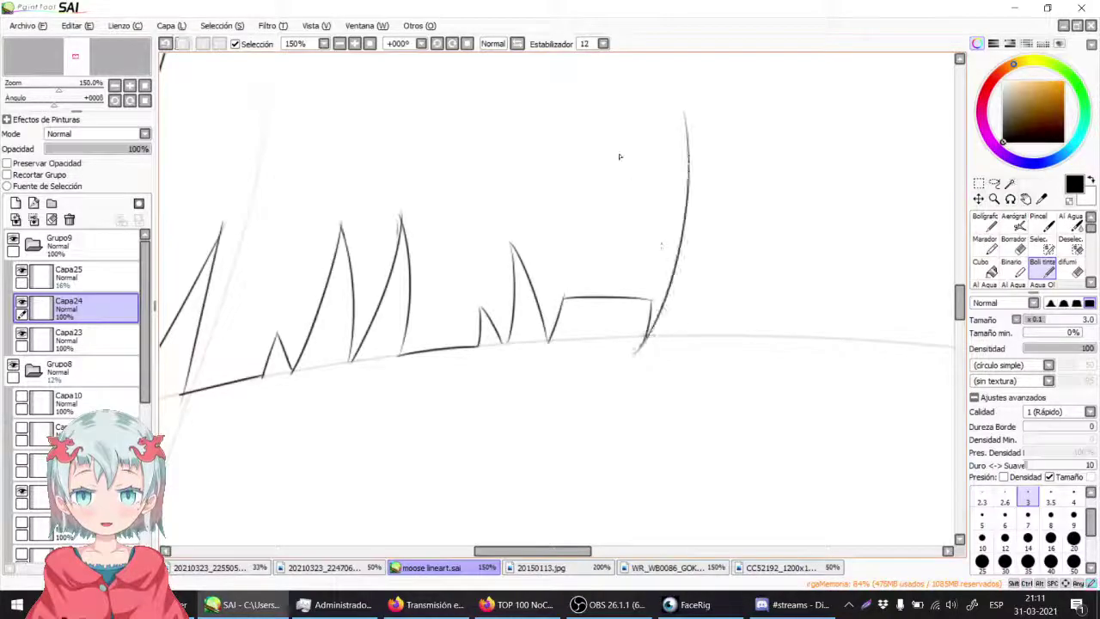
Step: Lasso the drawn side of the long hair with its jagged tips and place a horizontally flipped copy symmetrically opposite it
scroll(398, 62, down, 4)
drag(424, 177, 334, 148)
drag(357, 195, 413, 200)
click(354, 43)
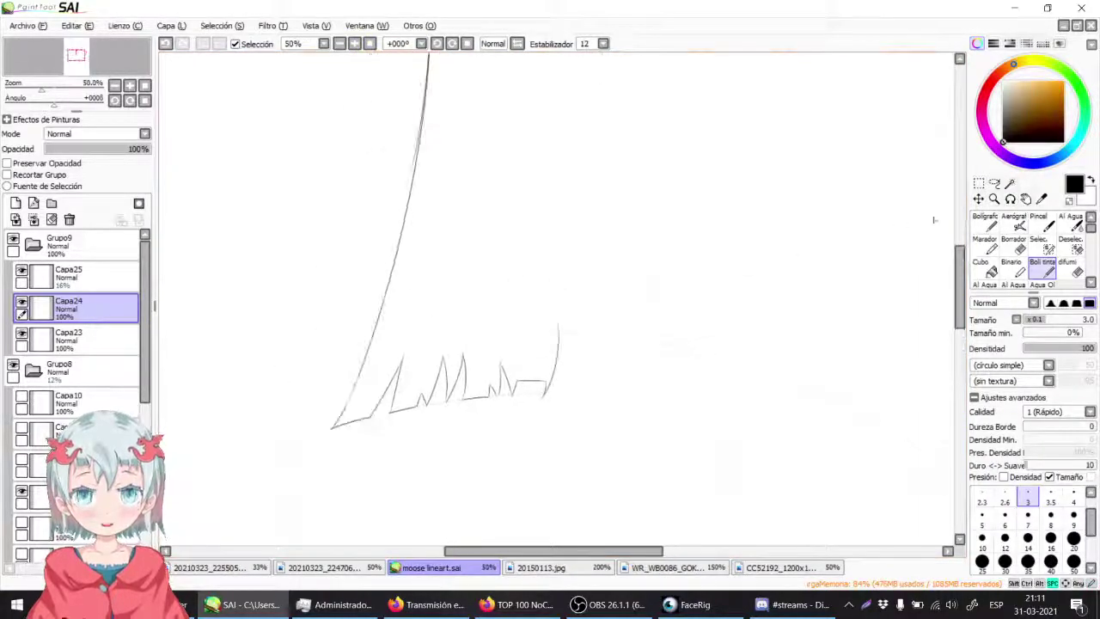
click(994, 183)
click(339, 43)
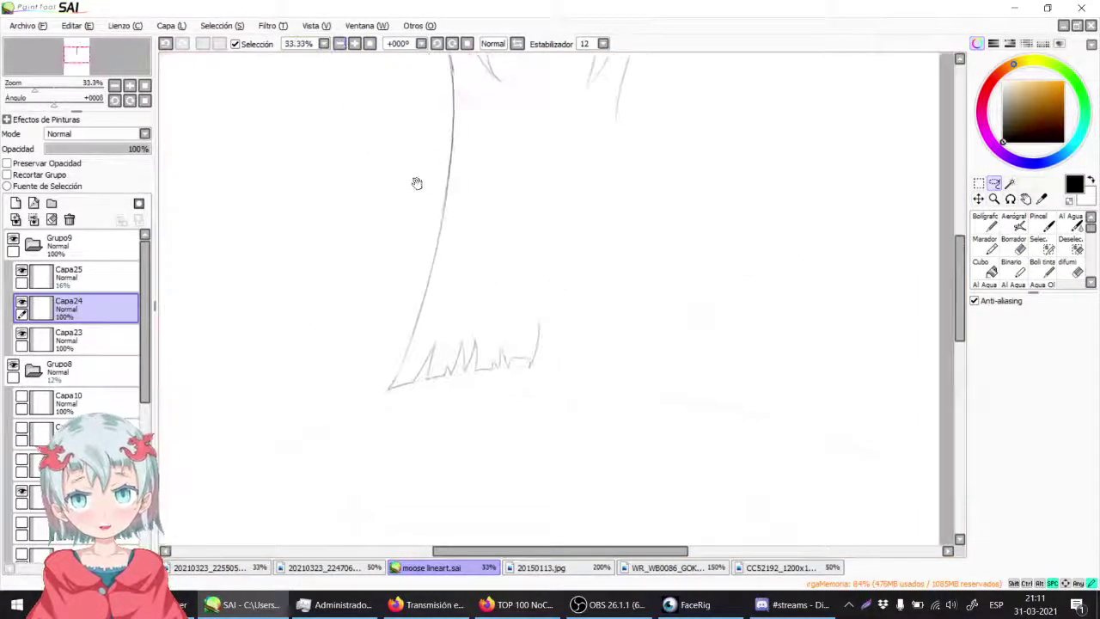
mouse_move(507, 441)
mouse_down()
mouse_move(298, 246)
mouse_move(397, 88)
mouse_up()
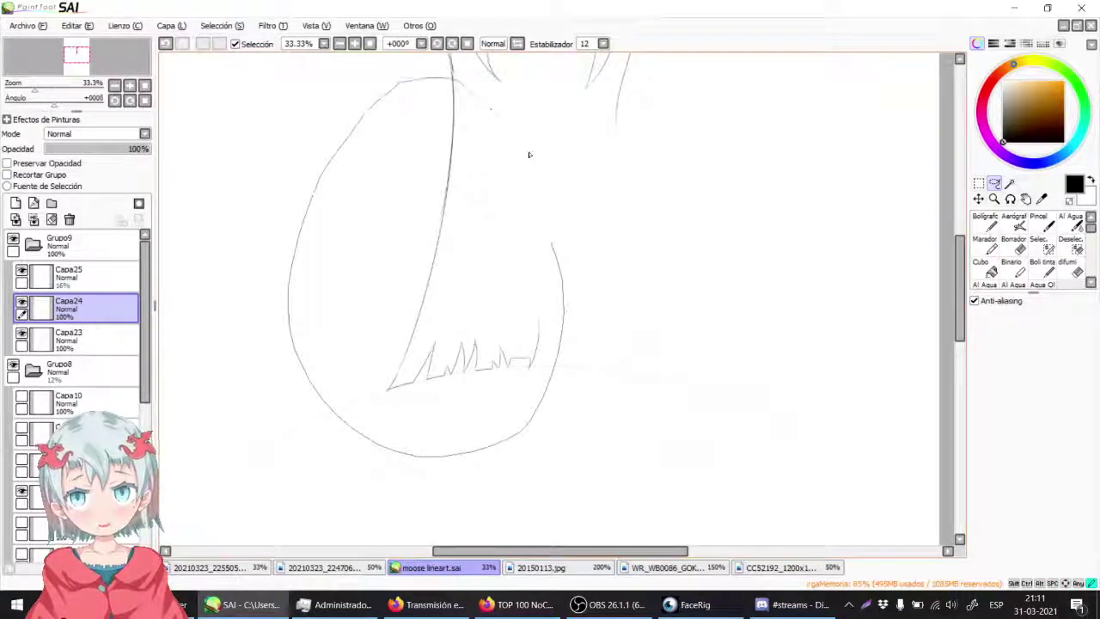
drag(514, 137, 574, 249)
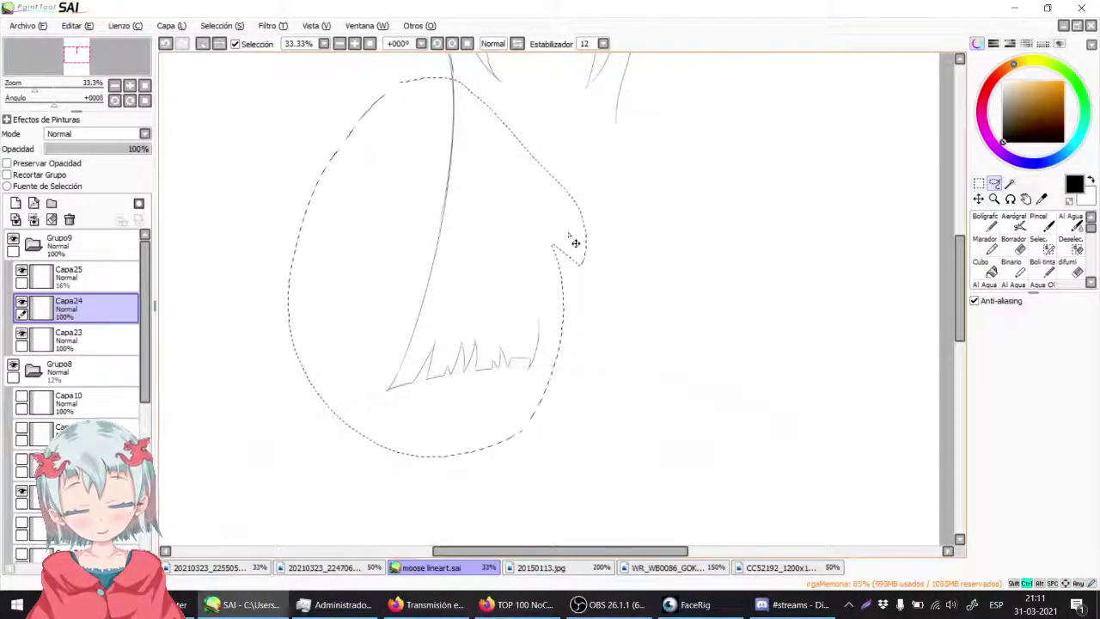
key(ctrl+t)
click(1028, 453)
key(ctrl+shift+Right)
key(ctrl+shift+Right)
key(ctrl+shift+Right)
key(ctrl+shift+Right)
key(ctrl+shift+Right)
key(ctrl+shift+Right)
key(ctrl+shift+Right)
key(ctrl+shift+Right)
key(ctrl+shift+Right)
key(ctrl+shift+Right)
key(ctrl+shift+Right)
key(ctrl+shift+Right)
key(ctrl+shift+Right)
key(ctrl+shift+Right)
key(ctrl+shift+Right)
key(ctrl+shift+Right)
key(ctrl+shift+Right)
key(ctrl+shift+Right)
key(Right)
key(Right)
key(Right)
key(Right)
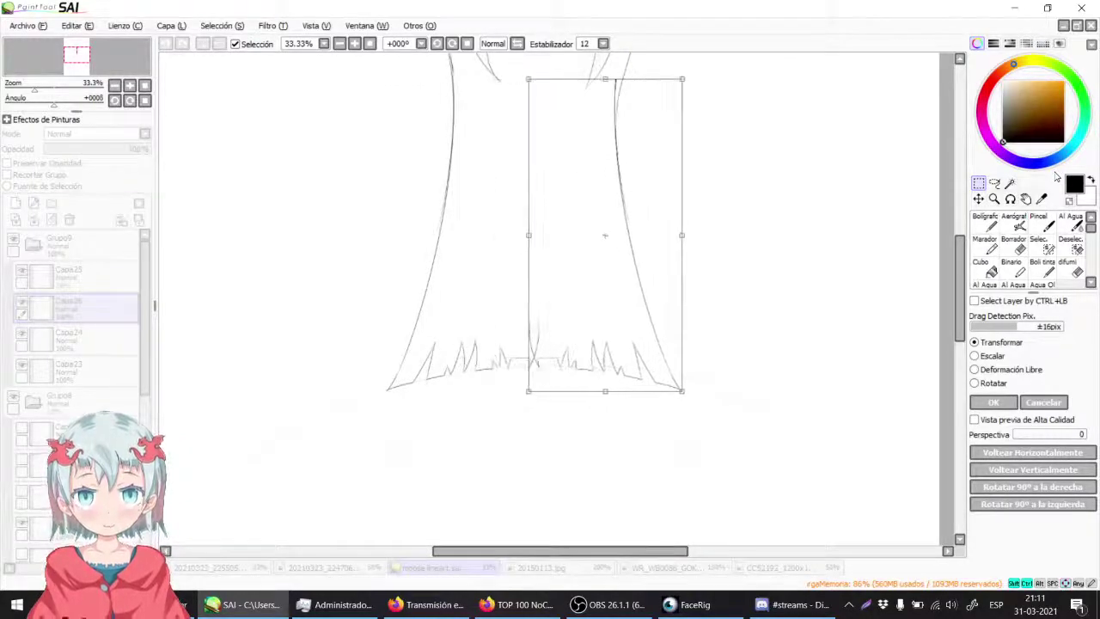
key(Left)
key(Left)
key(Left)
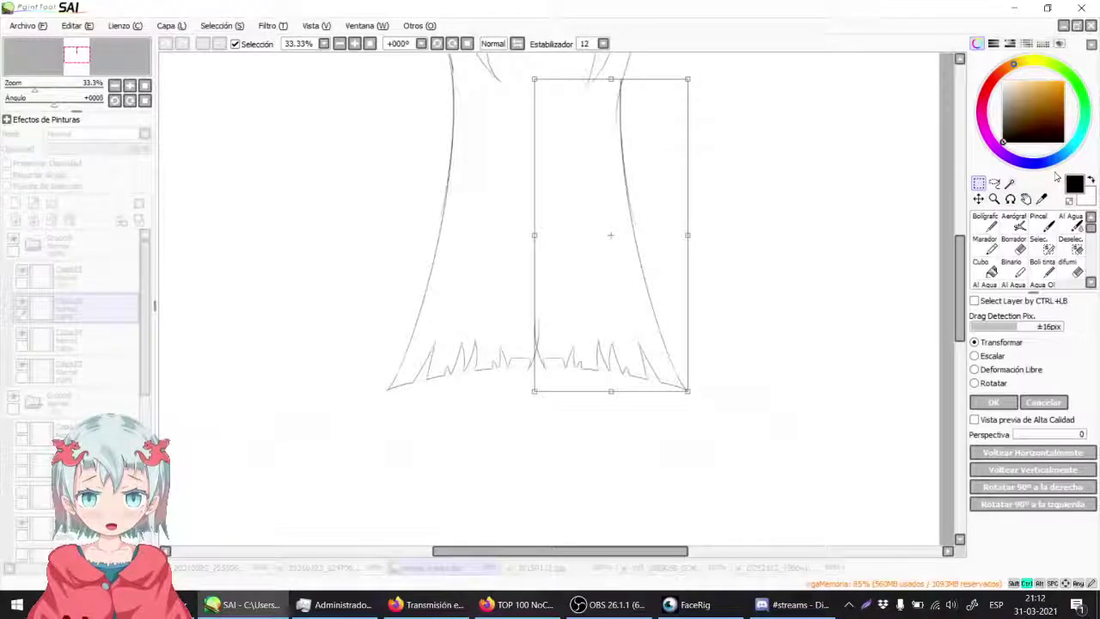
key(Return)
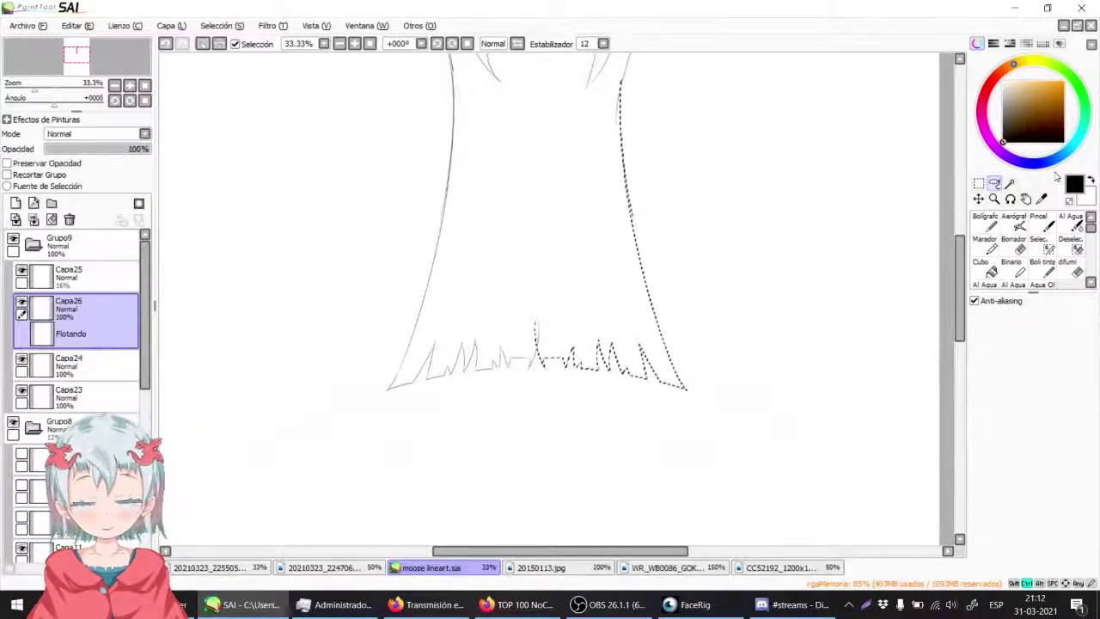
key(ctrl+d)
Step: Merge the mirrored hair layer into Capa24 and erase the upper part of the long centre strand
key(e)
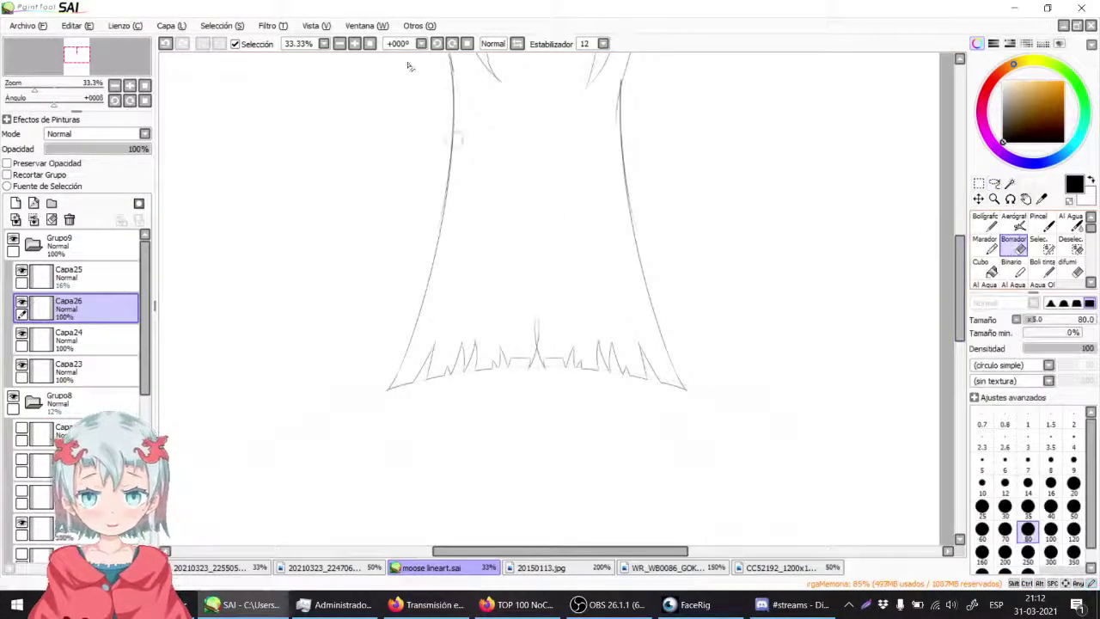
click(354, 43)
click(354, 43)
click(354, 43)
click(354, 43)
mouse_move(438, 249)
mouse_down()
mouse_move(449, 143)
mouse_move(486, 84)
mouse_up()
drag(513, 224, 507, 308)
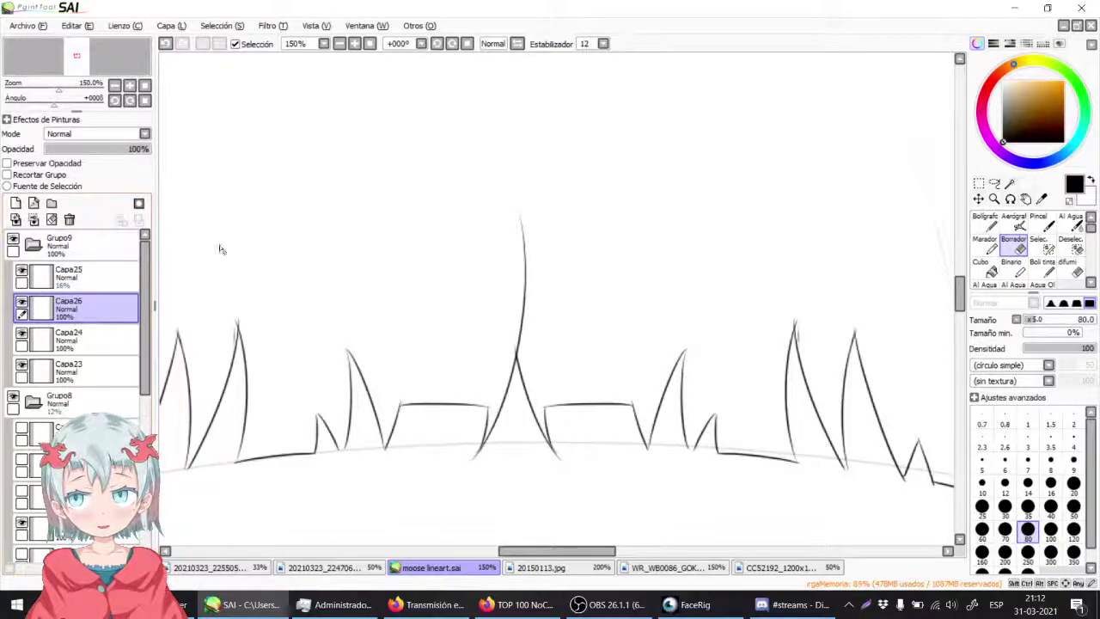
click(69, 219)
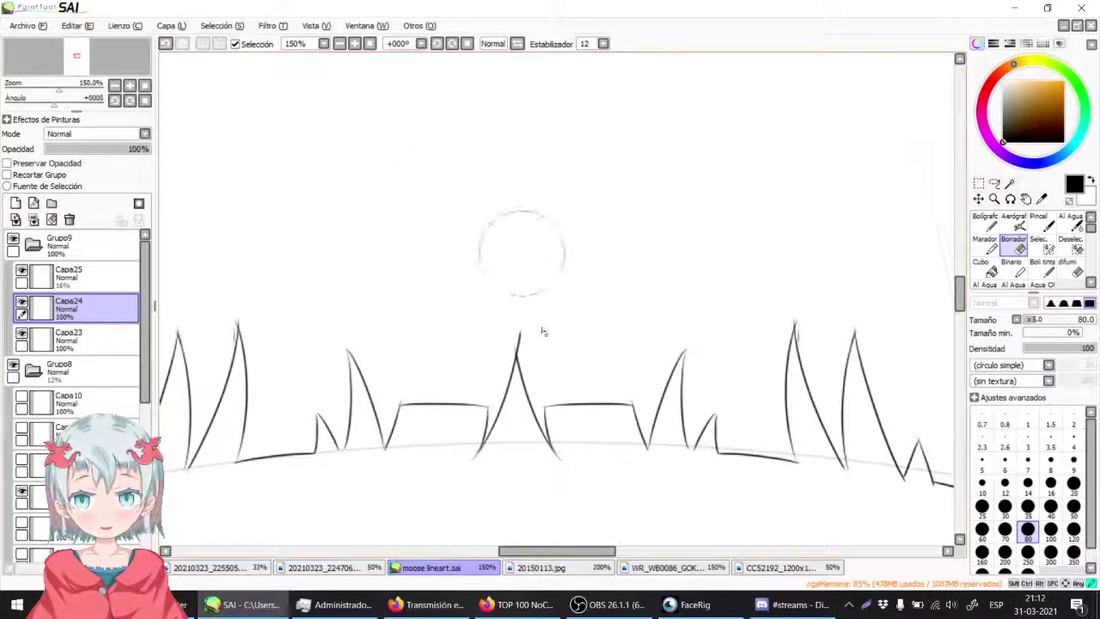
Step: Raise the Grupo8 sketch group's opacity to 100% and show its hidden sketch layers, keeping Capa10 and the layer below it hidden
click(340, 44)
click(339, 44)
scroll(327, 246, up, 5)
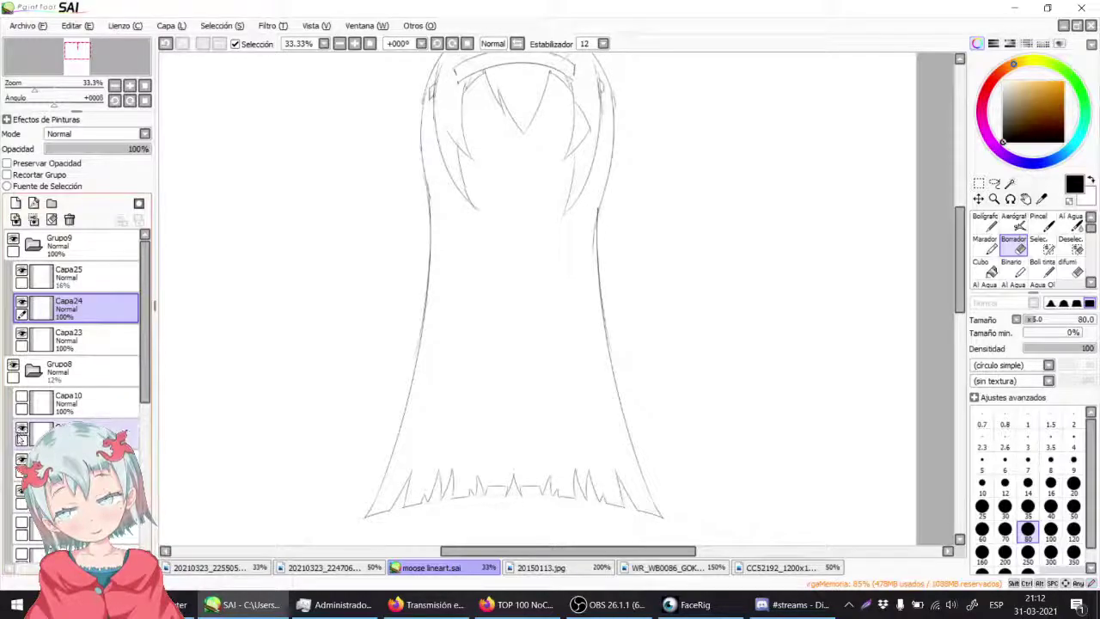
click(38, 372)
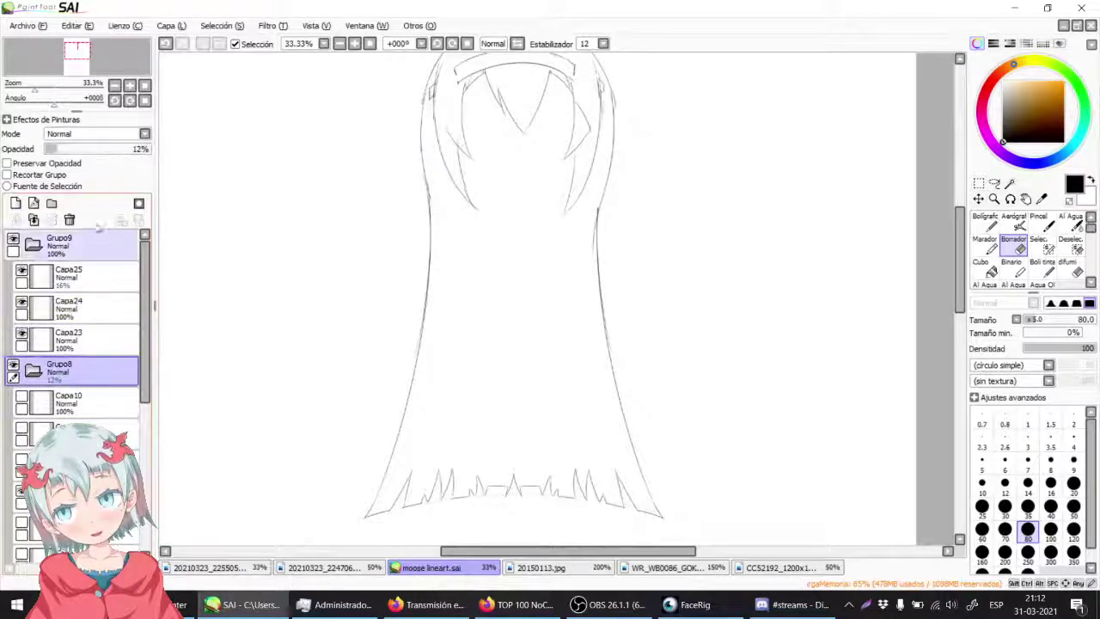
drag(115, 149, 146, 149)
click(22, 399)
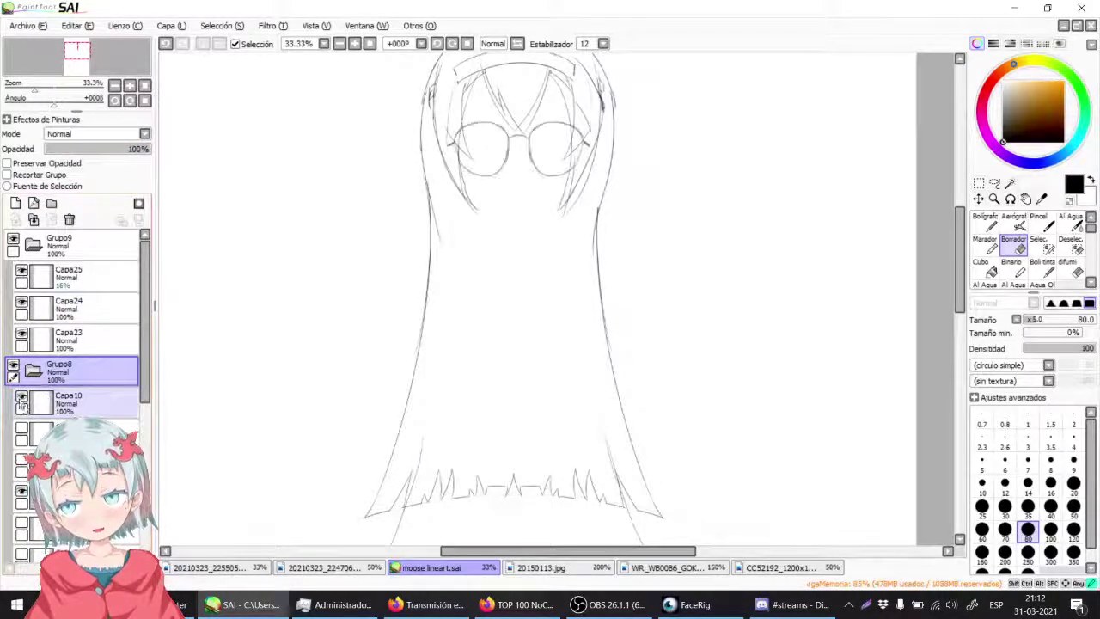
click(22, 432)
click(21, 491)
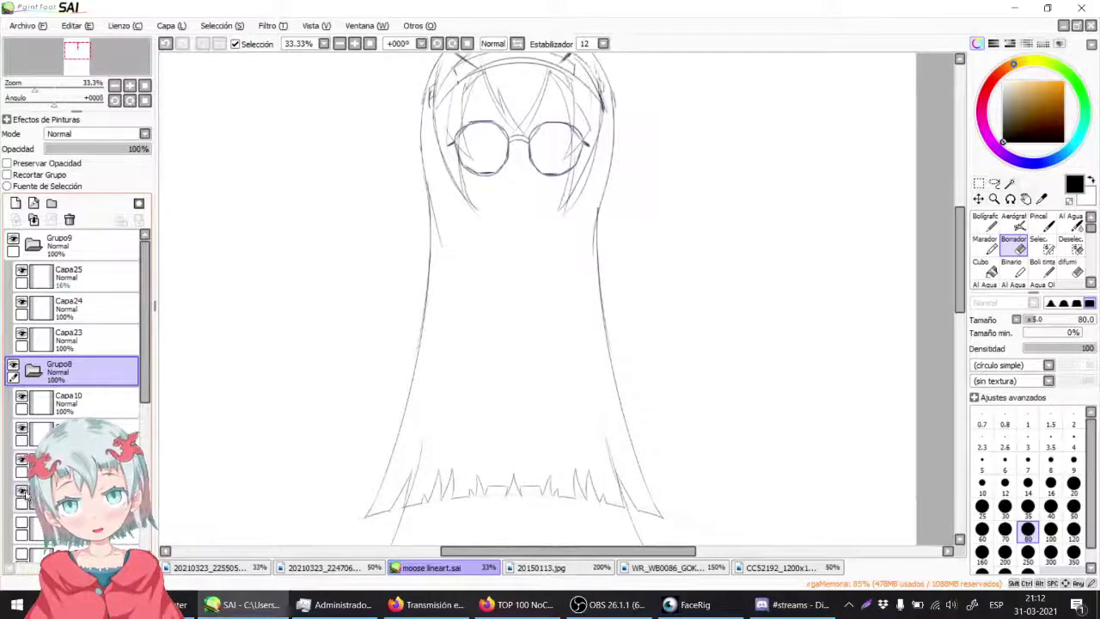
click(22, 521)
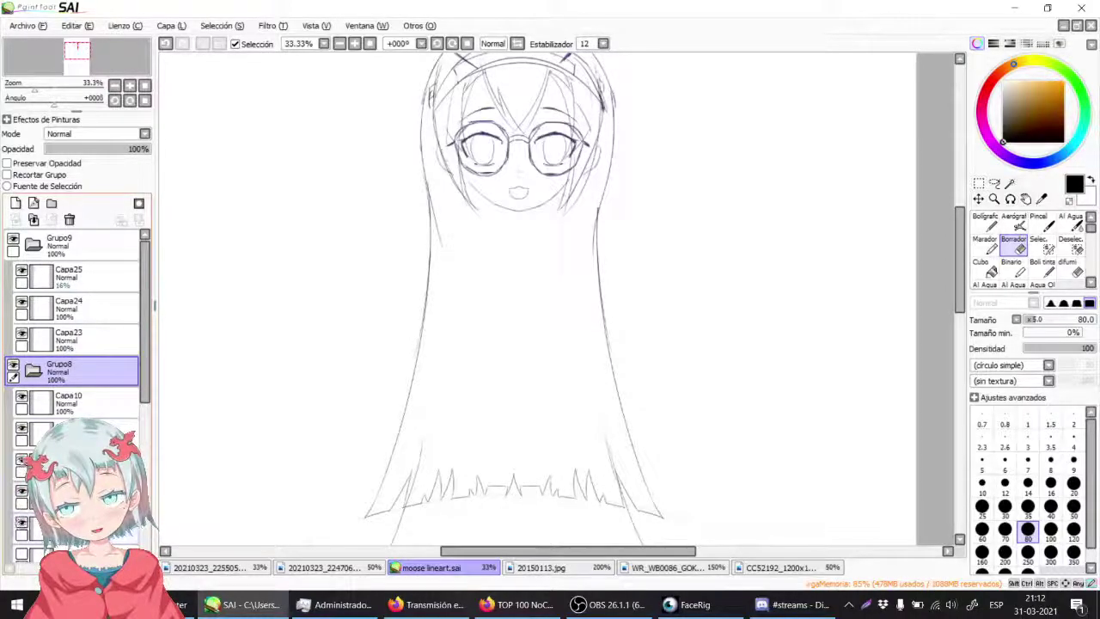
click(21, 396)
click(21, 427)
Step: Sketch explanatory marks on Capa24: a curved double-ended arrow below the hair, side arrows, and circles around the strand tips
drag(164, 423, 184, 265)
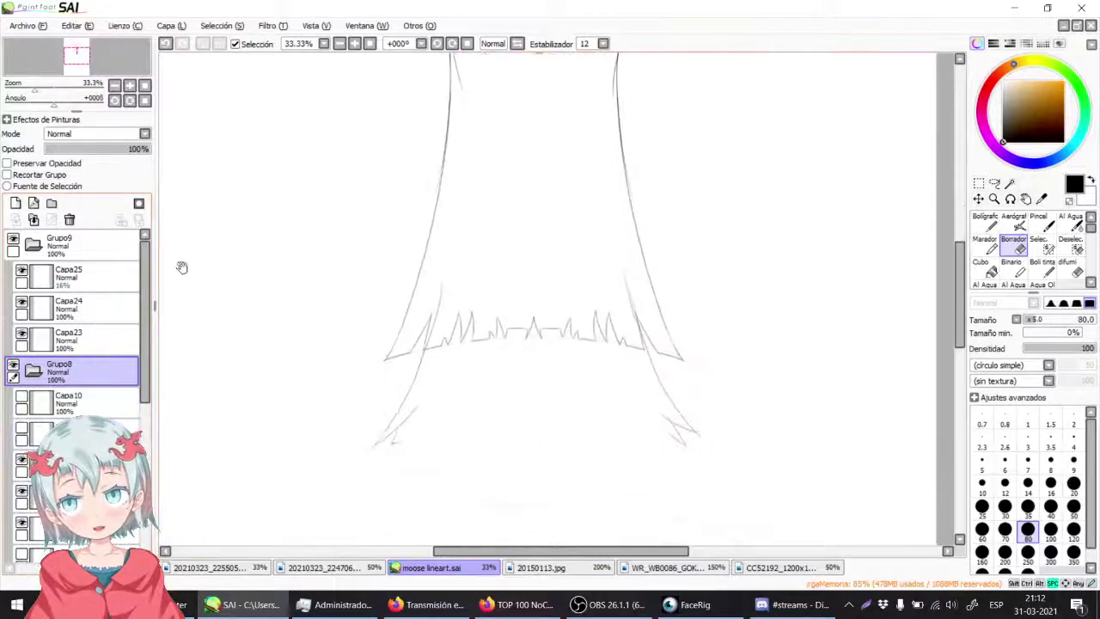
click(95, 319)
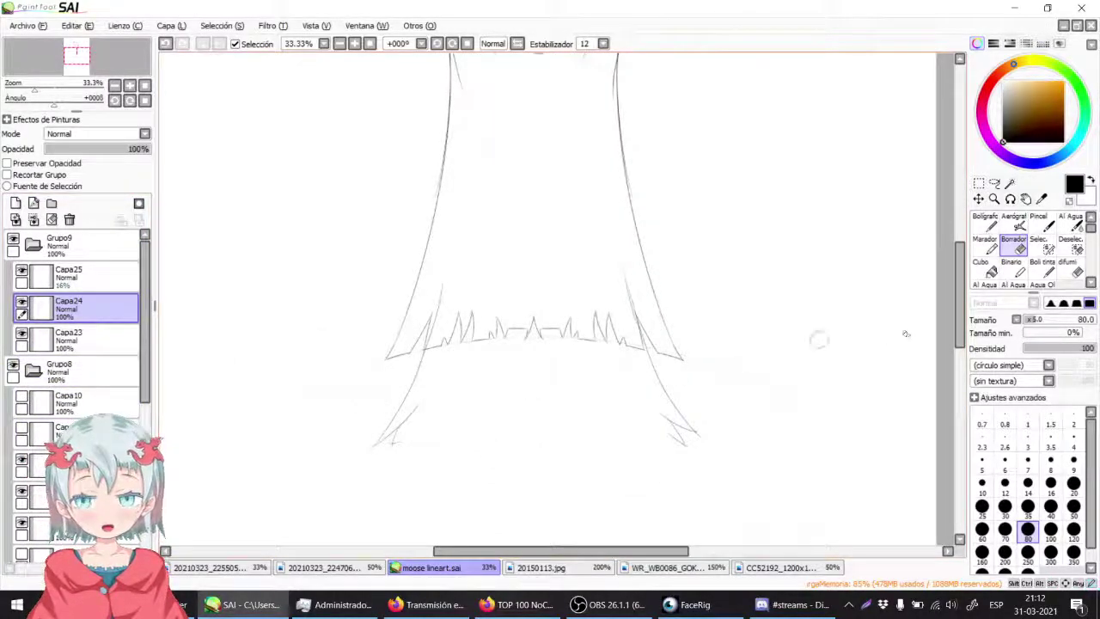
click(1041, 266)
mouse_move(318, 381)
mouse_down()
mouse_move(675, 405)
mouse_move(798, 321)
mouse_up()
key(ctrl+z)
mouse_move(331, 387)
mouse_down()
mouse_move(491, 426)
mouse_move(755, 378)
mouse_up()
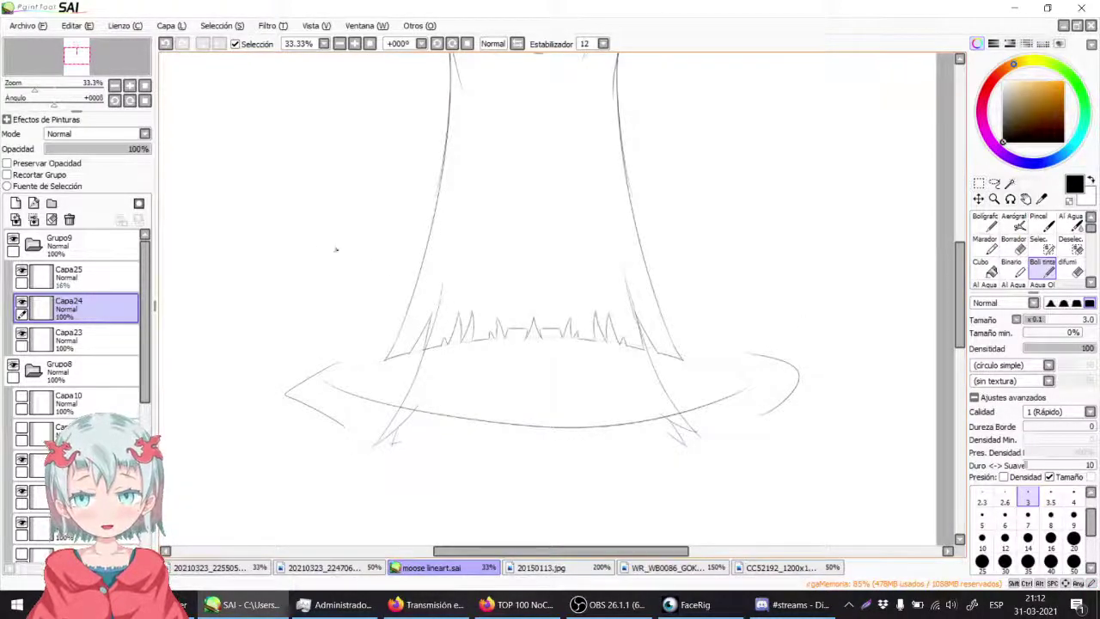
drag(335, 249, 286, 316)
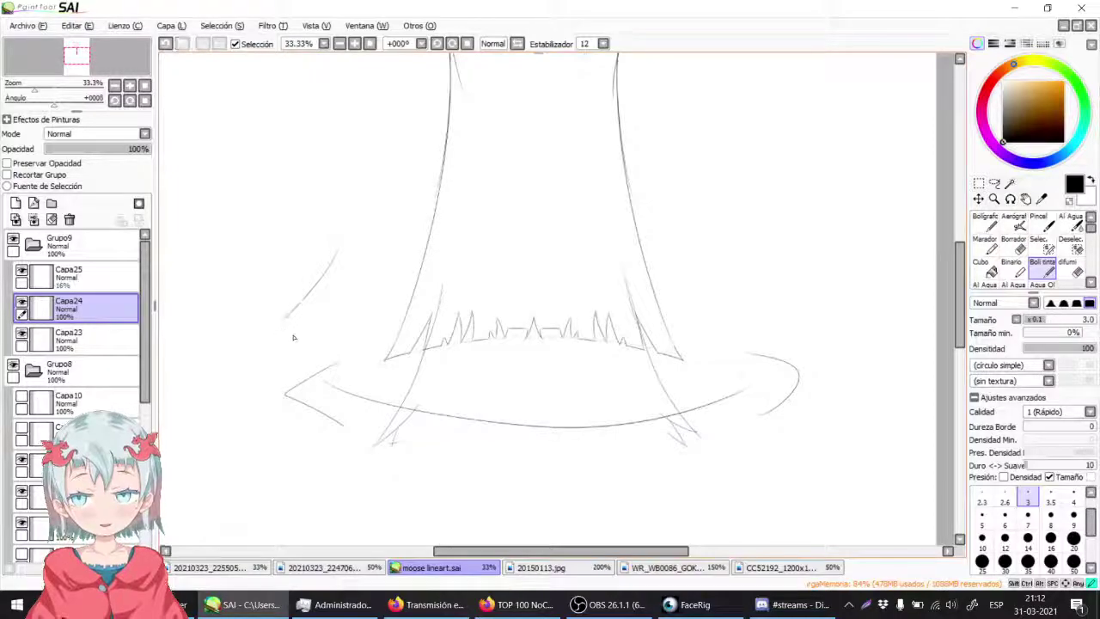
key(ctrl+z)
mouse_move(751, 231)
mouse_down()
mouse_move(782, 323)
mouse_move(816, 332)
mouse_up()
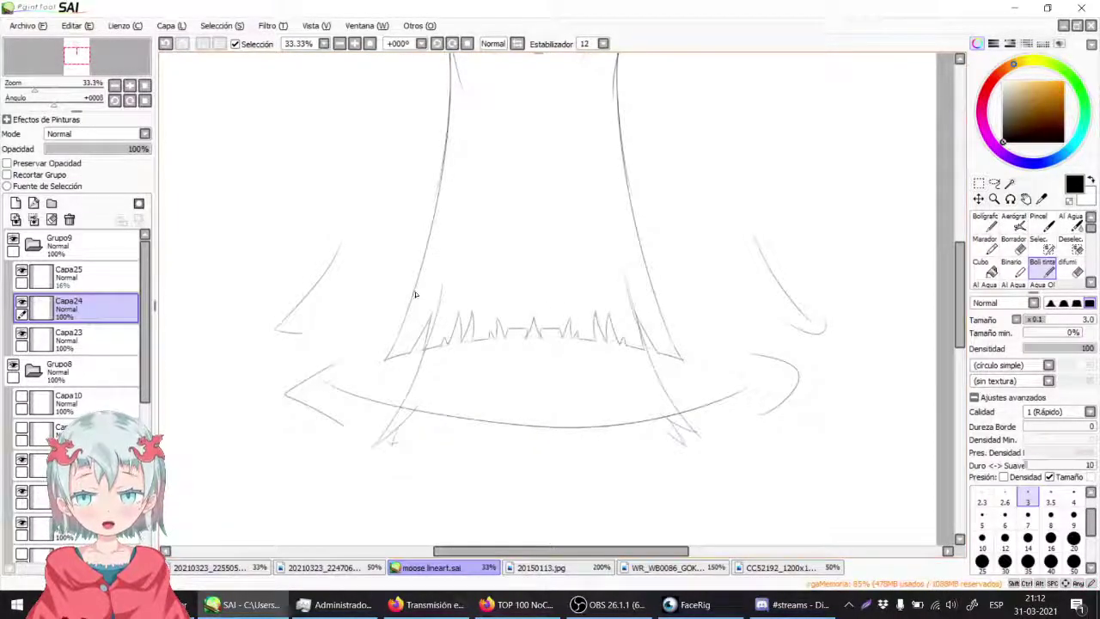
drag(426, 244, 432, 348)
drag(493, 292, 432, 329)
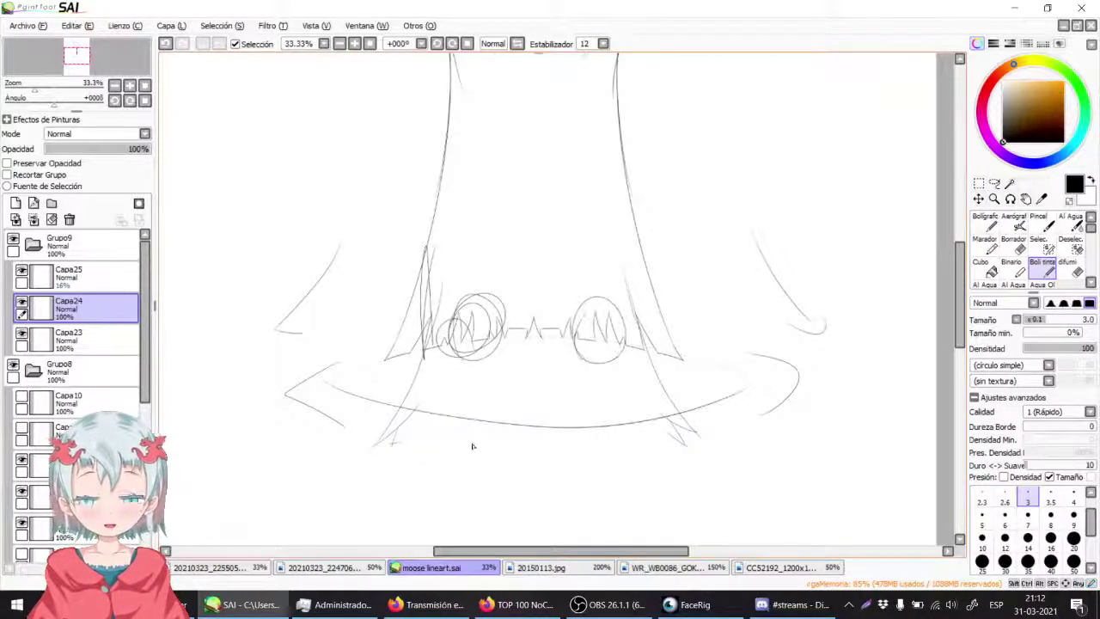
Step: Undo the explanatory marks around the hair tips and the Grupo8 opacity change
key(ctrl+z)
key(ctrl+z)
key(ctrl+z)
key(ctrl+z)
key(ctrl+z)
key(ctrl+z)
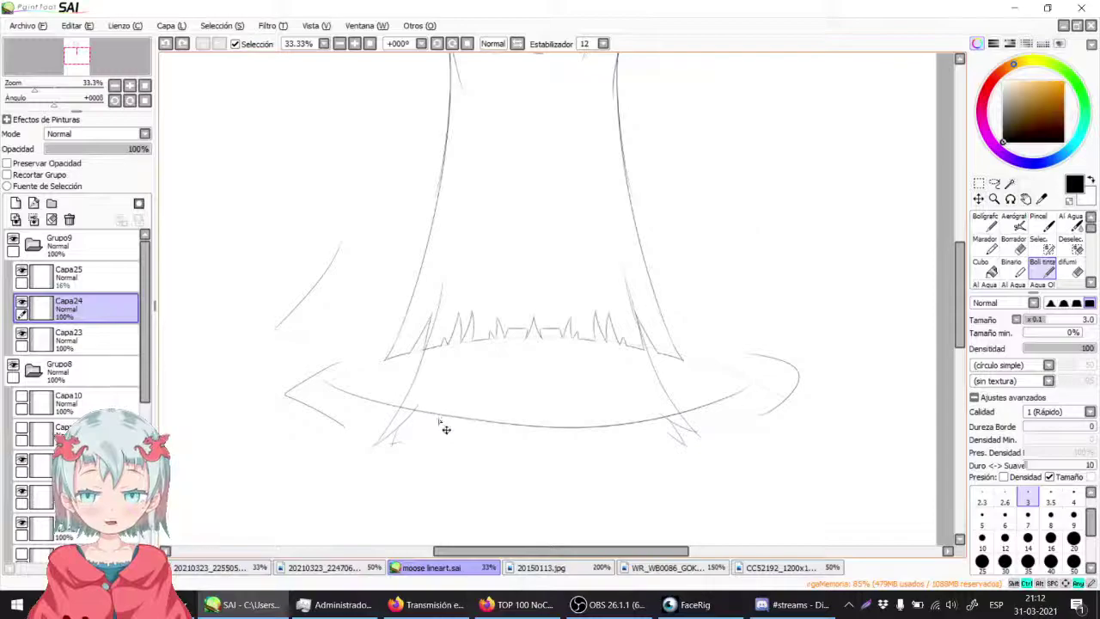
key(ctrl+z)
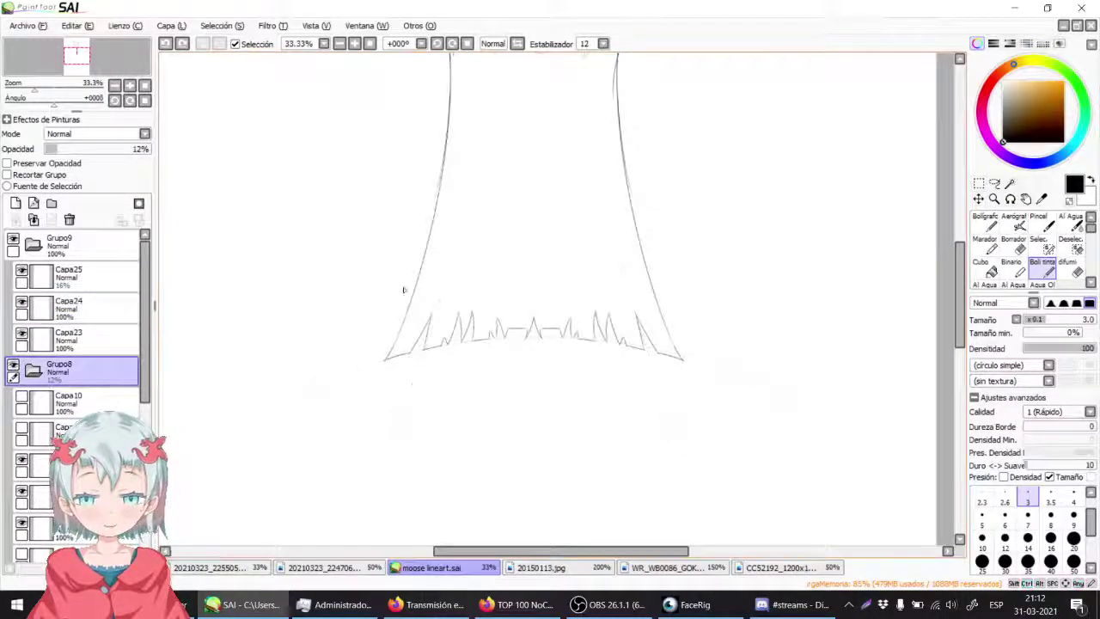
Step: Review the upper part of the lineart, and switch to Firefox to check the YouTube Studio stream and its live chat
drag(206, 165, 266, 217)
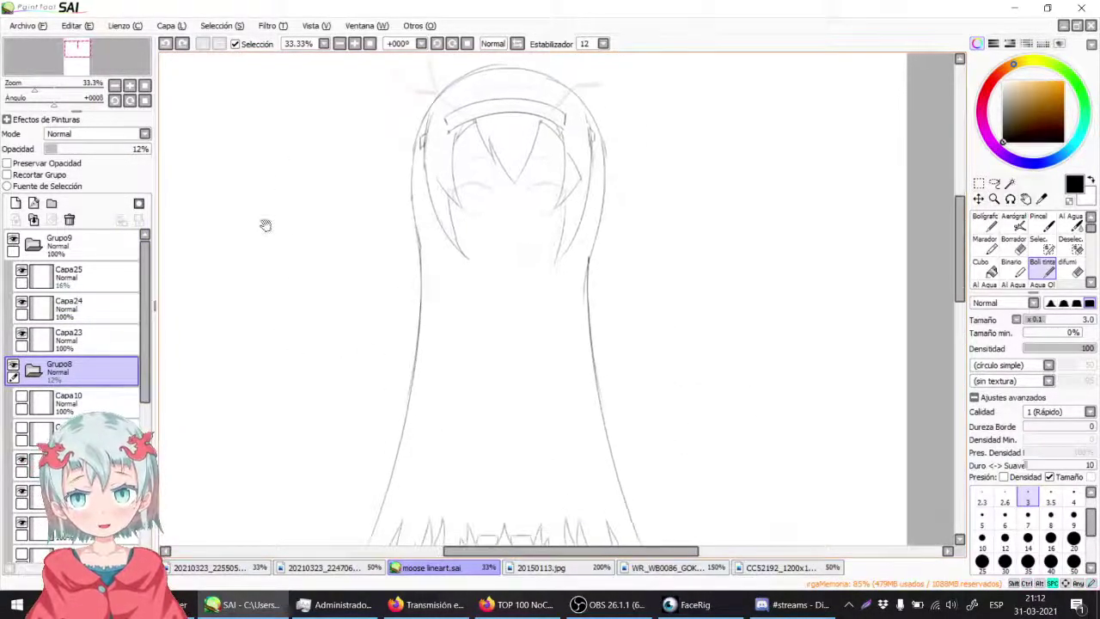
scroll(263, 232, up, 2)
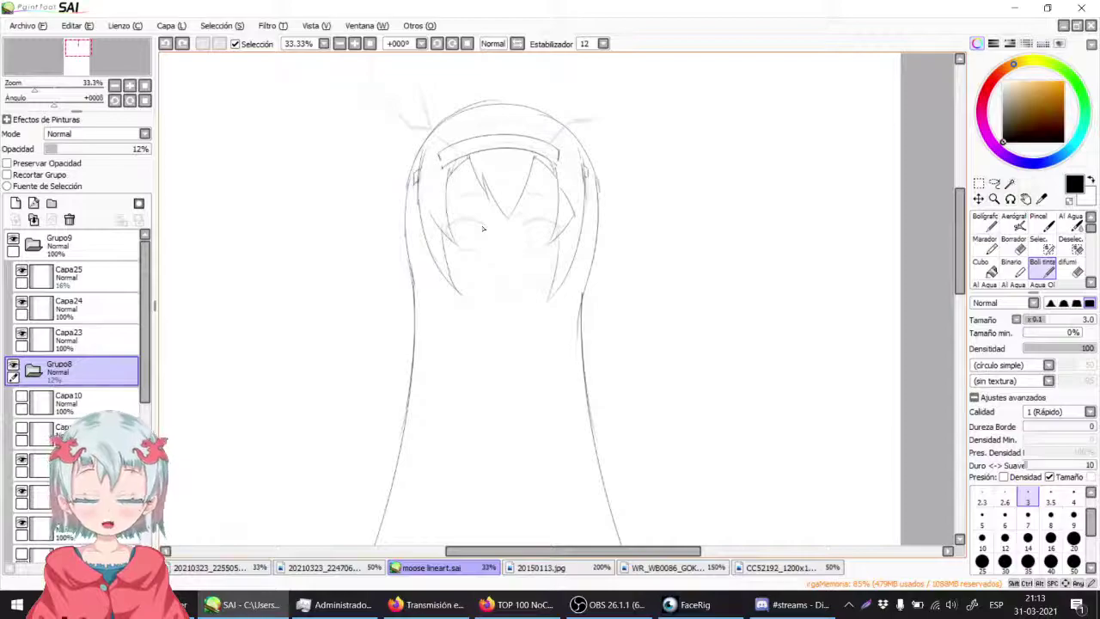
click(457, 607)
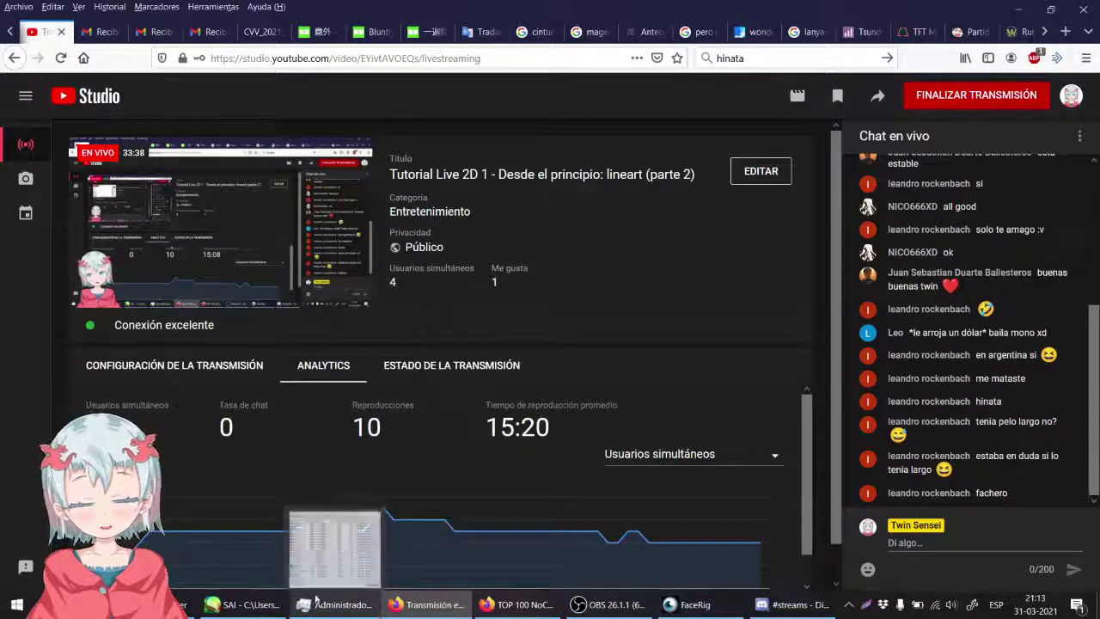
Step: Switch to PaintTool SAI and toggle the visibility of Capa24 to check which hair lines it holds
mouse_move(239, 605)
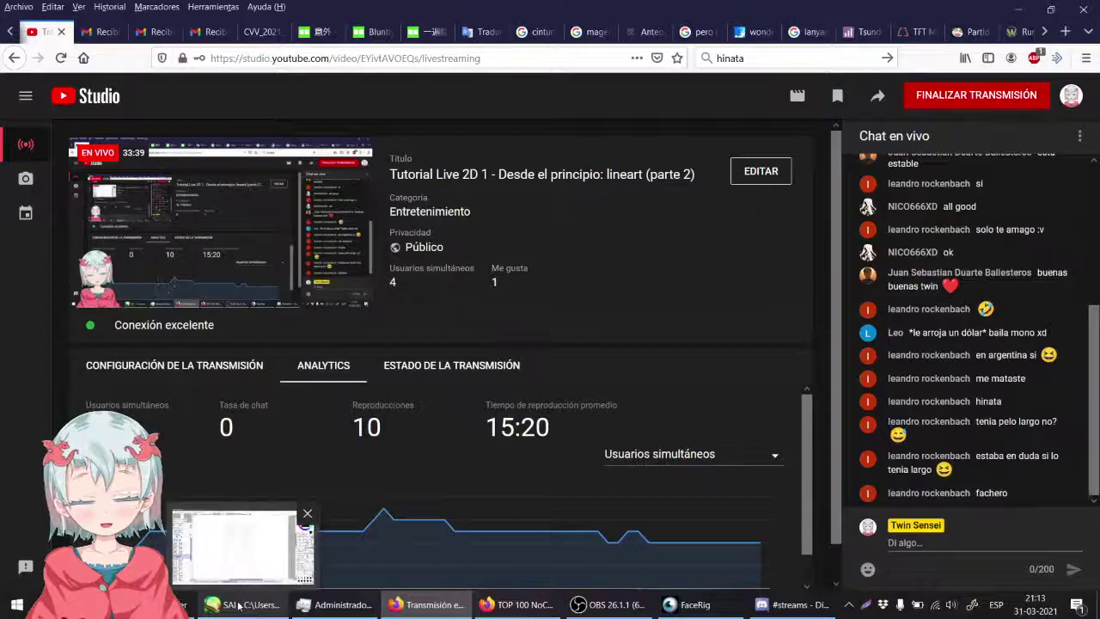
click(239, 605)
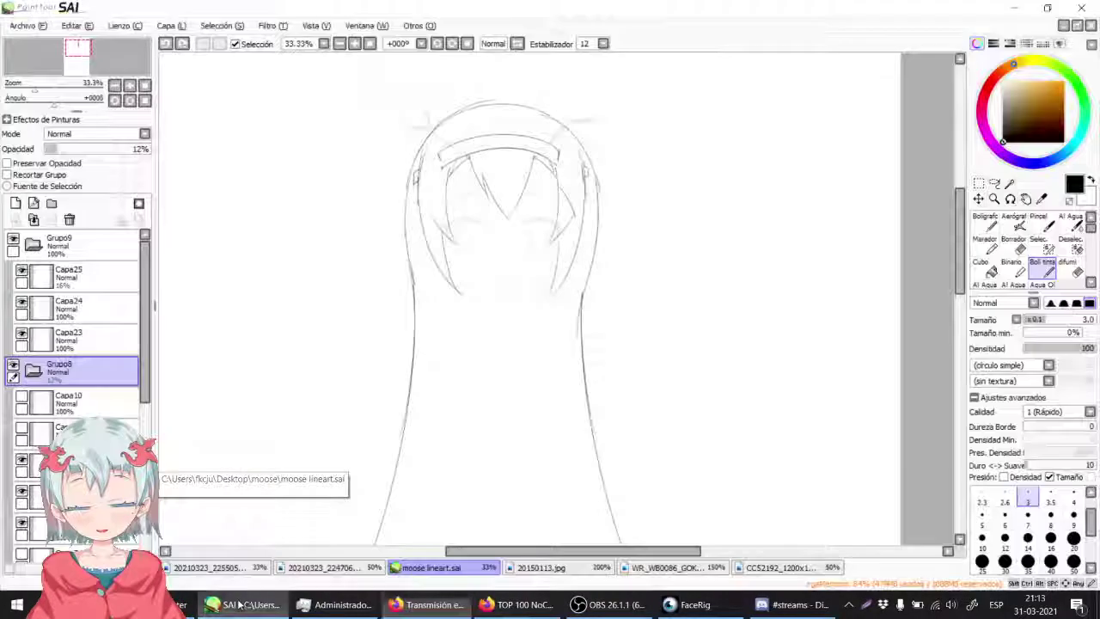
drag(271, 221, 285, 146)
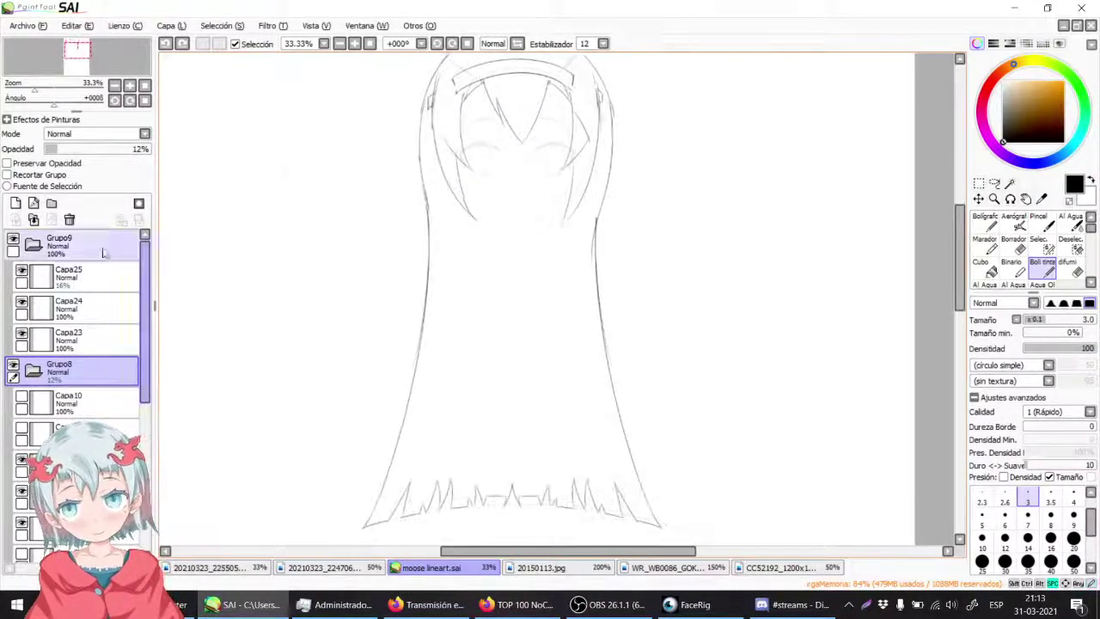
click(22, 301)
click(21, 301)
click(22, 301)
click(22, 300)
click(21, 300)
click(21, 300)
click(22, 301)
click(22, 300)
Step: Check Capa23 and Capa24 separately and merge Capa24 down into Capa23
drag(193, 198, 151, 335)
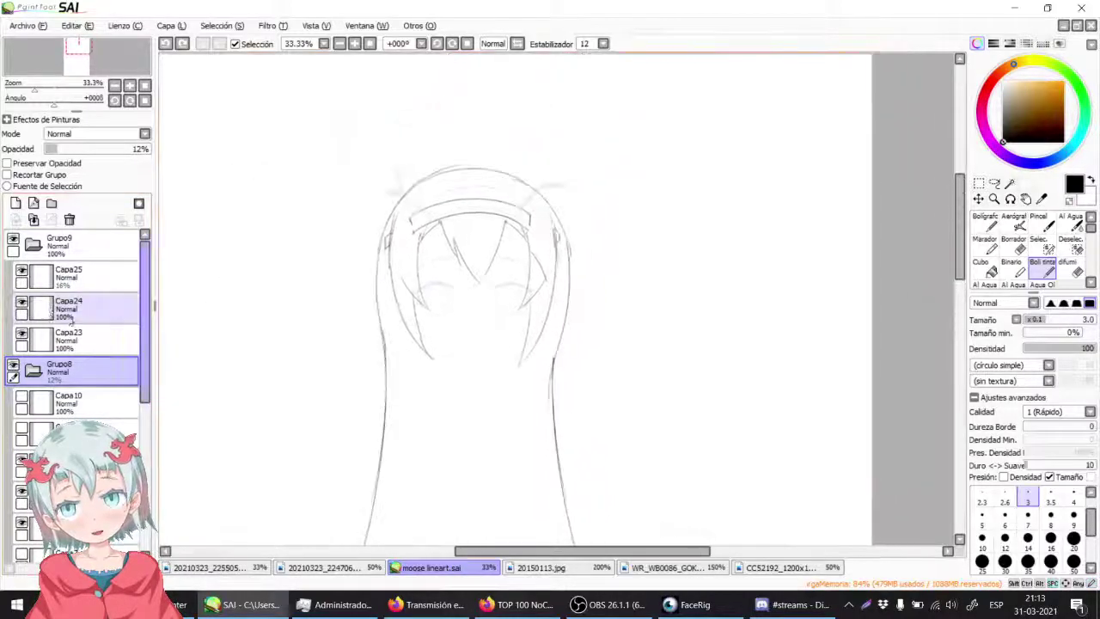
click(21, 335)
click(21, 335)
click(22, 301)
click(21, 301)
click(44, 304)
click(34, 220)
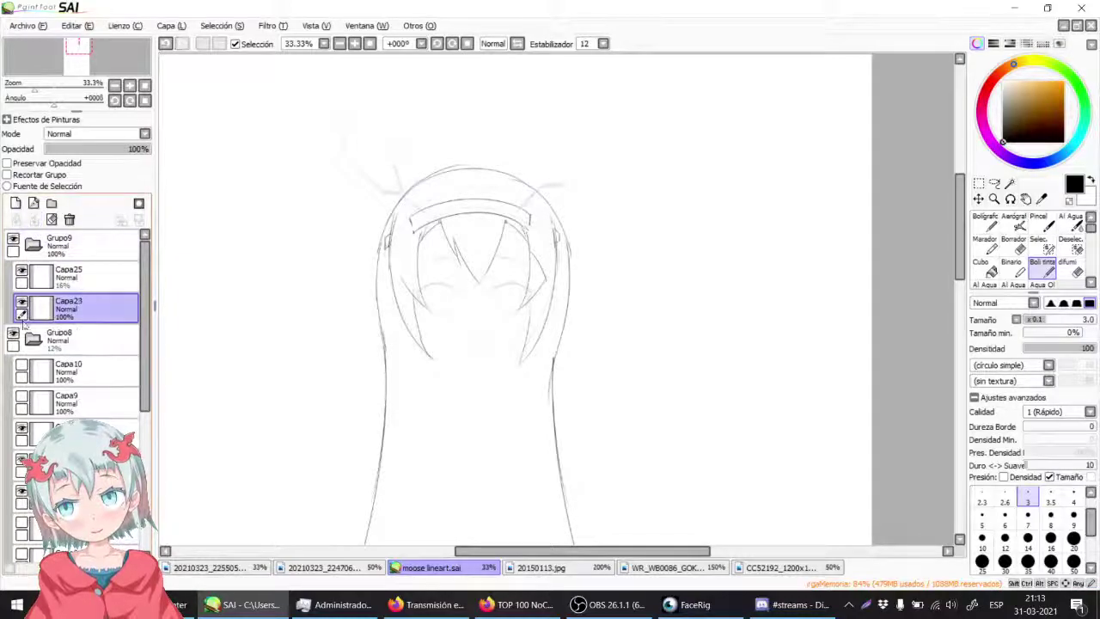
Step: Toggle the merged Capa23 layer's visibility to check that it holds all the hair lineart
click(23, 303)
click(22, 302)
click(22, 303)
click(22, 303)
click(21, 302)
click(22, 302)
click(22, 302)
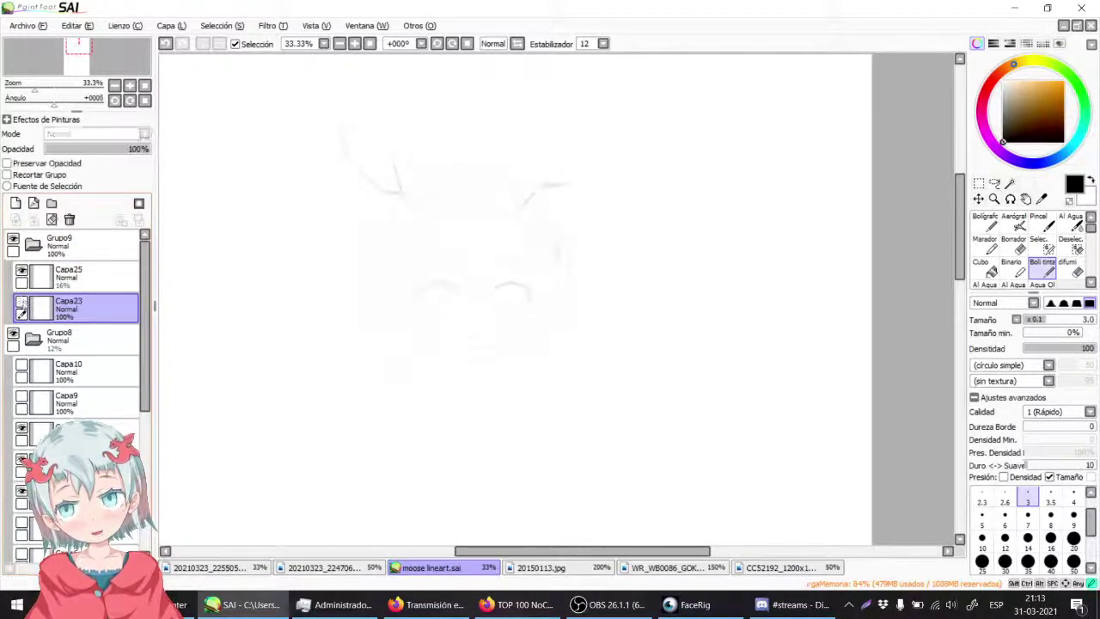
click(21, 302)
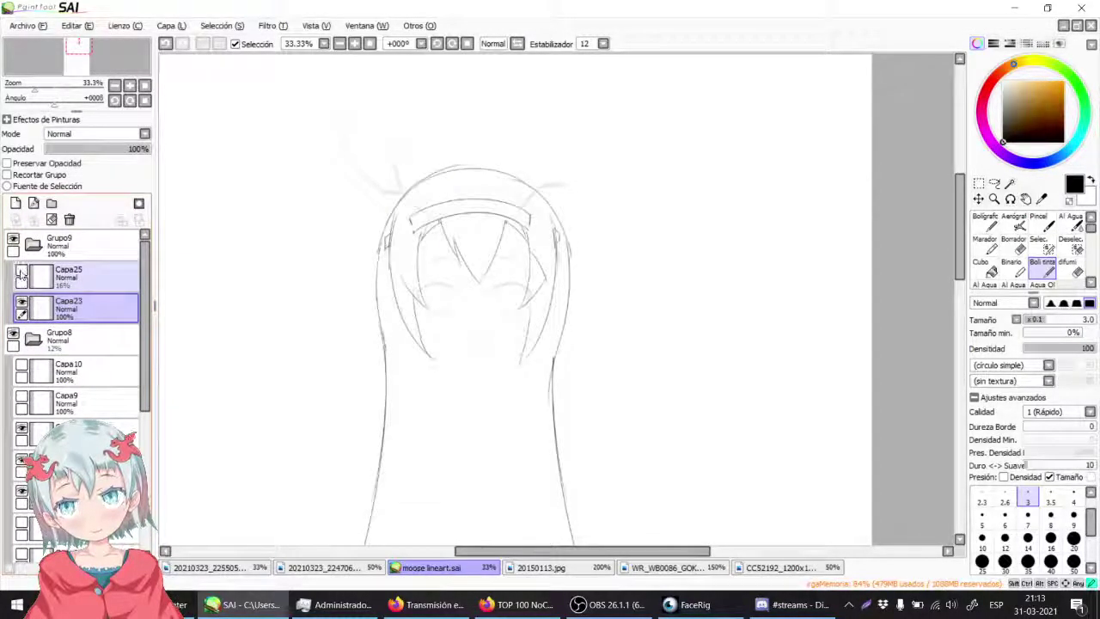
Step: Delete the faint Capa25 layer from Grupo9
click(43, 271)
drag(296, 362, 265, 111)
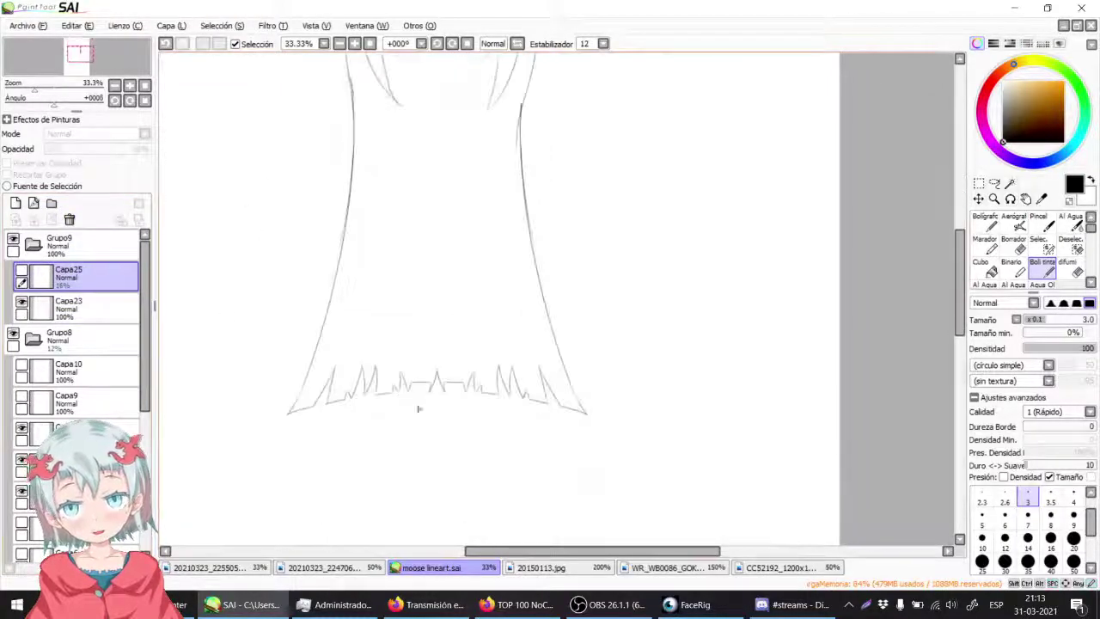
click(70, 220)
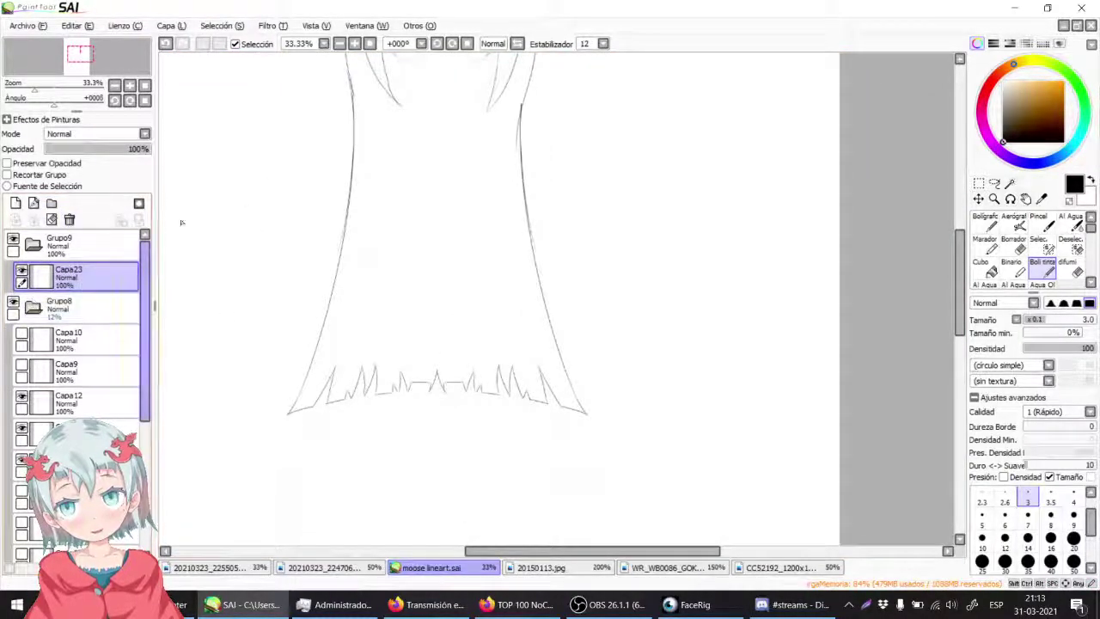
Step: Hide the Grupo8 sketch layers except the face, and set the group's opacity to 100%
drag(175, 228, 180, 347)
click(22, 334)
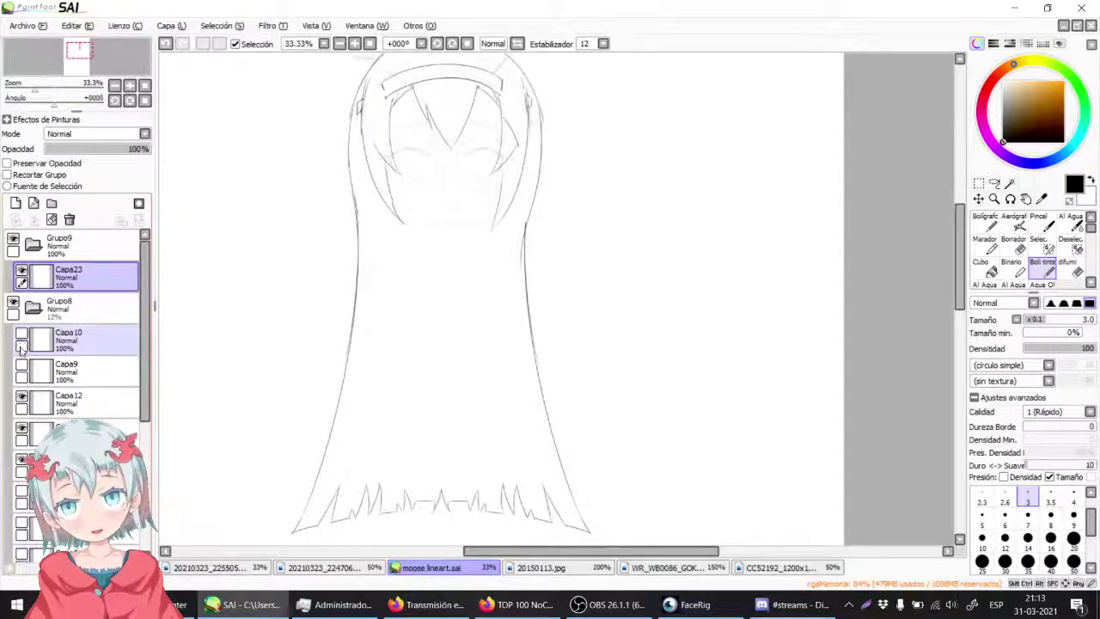
click(22, 367)
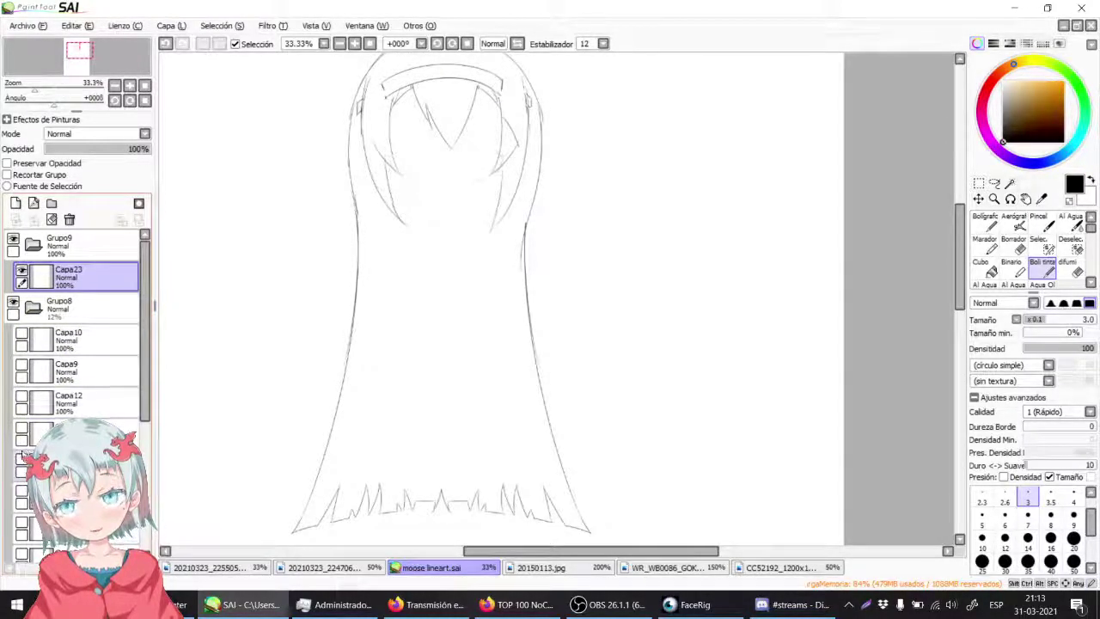
click(78, 308)
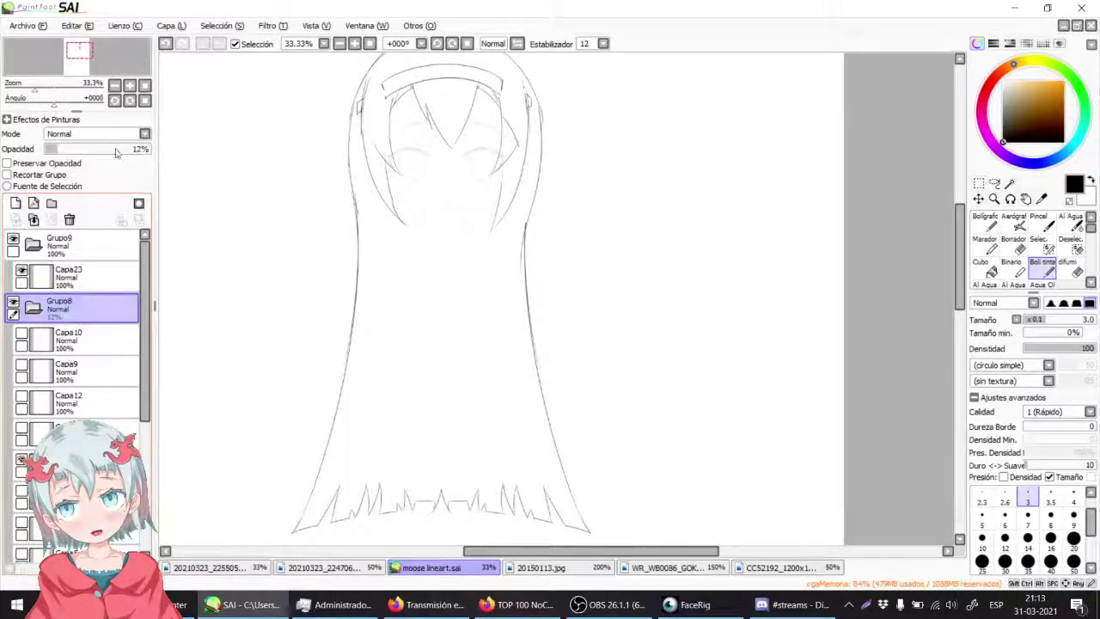
drag(119, 153, 155, 150)
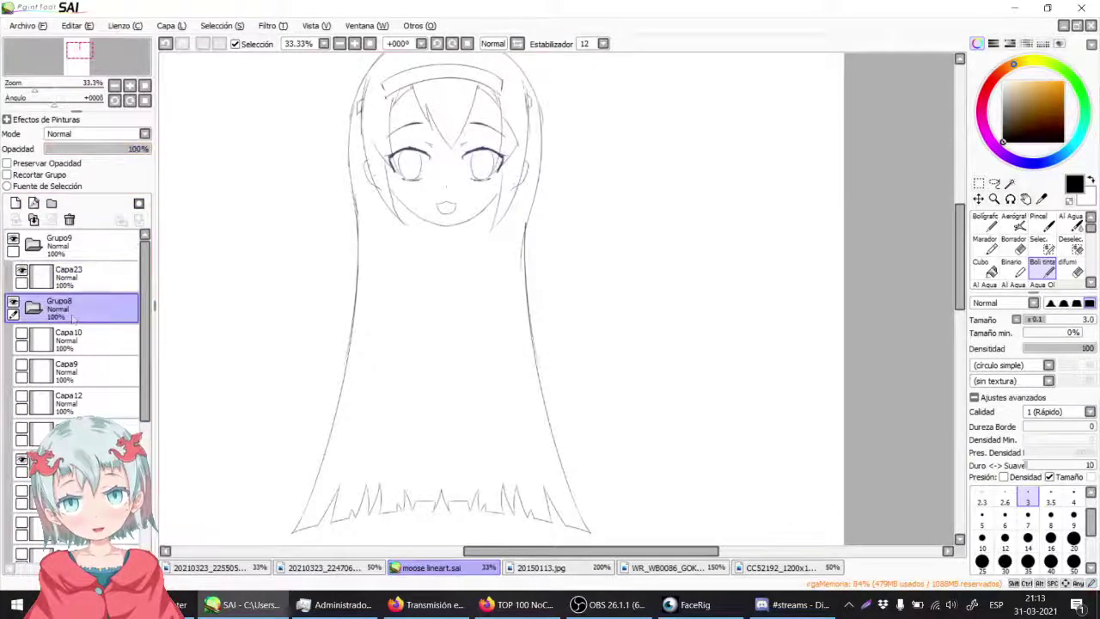
Step: Toggle Capa23's visibility to compare the face with and without the hair lineart
click(22, 274)
double_click(22, 274)
click(23, 275)
double_click(23, 274)
click(22, 274)
click(23, 274)
click(22, 274)
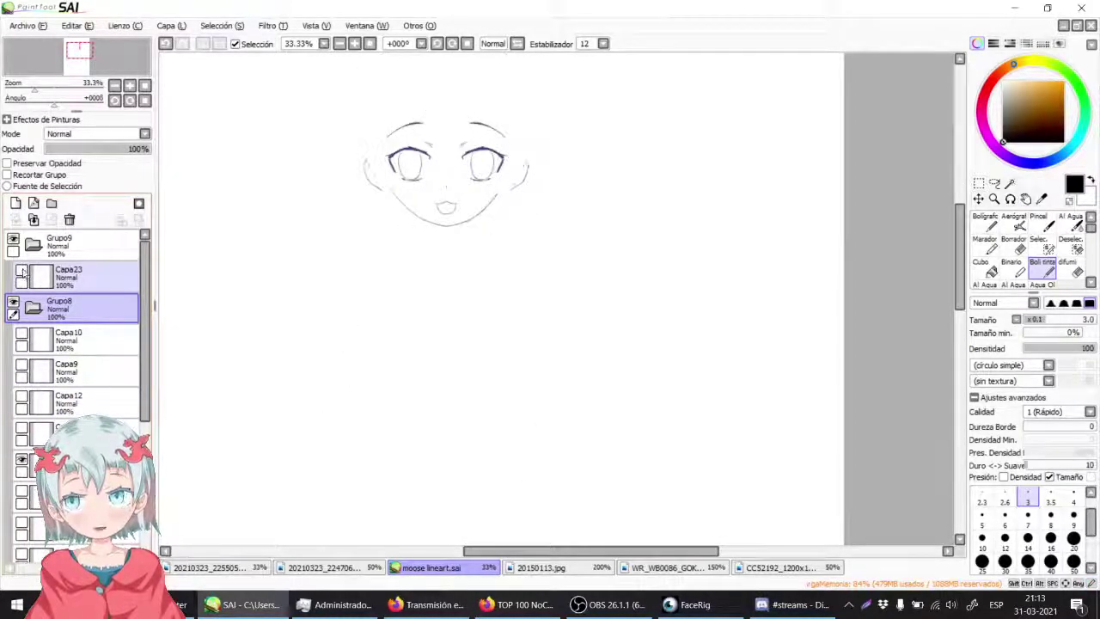
click(23, 274)
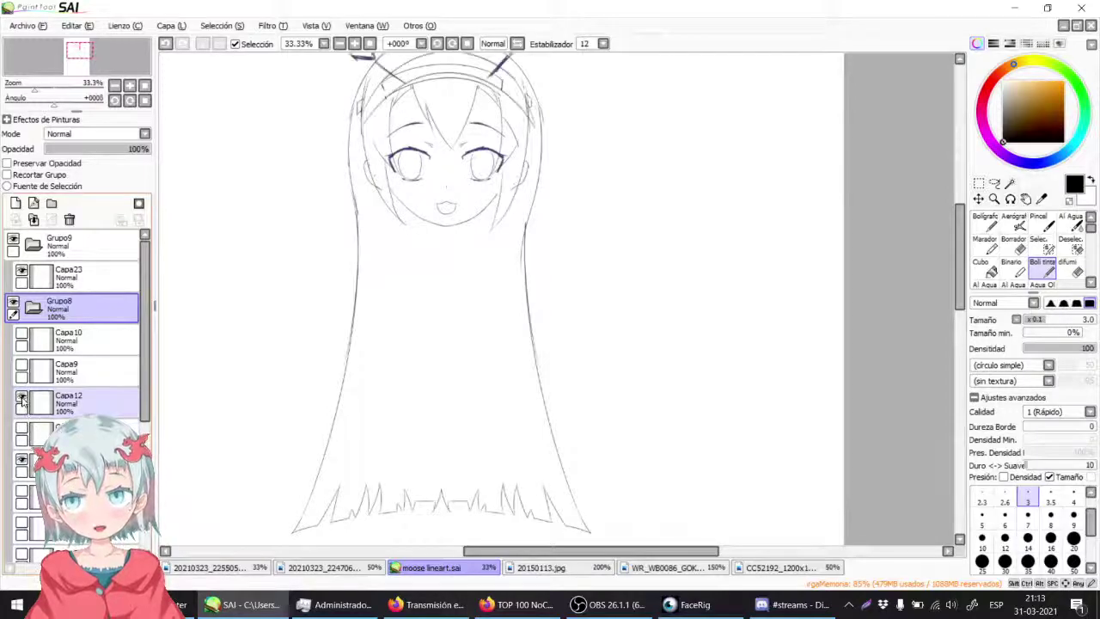
Step: Preview the glasses on Capa9, hide them again, and show the round glasses on Capa10
click(23, 367)
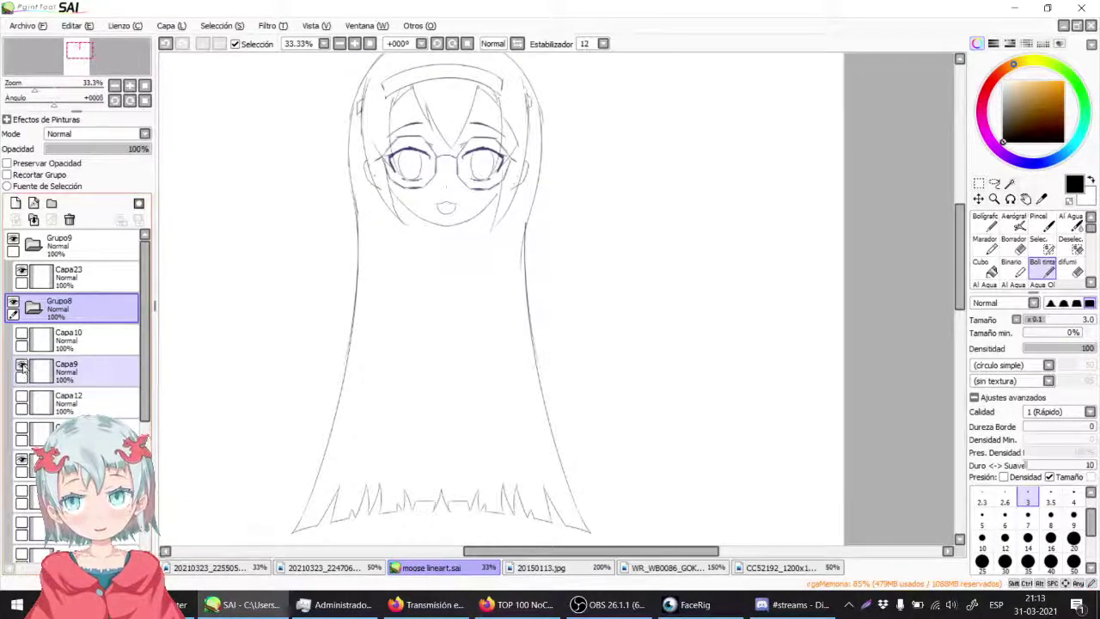
click(22, 368)
click(22, 336)
Step: Copy the round glasses from Capa10 onto a new layer with a lasso selection and move that layer into Grupo9 above Capa23
click(85, 339)
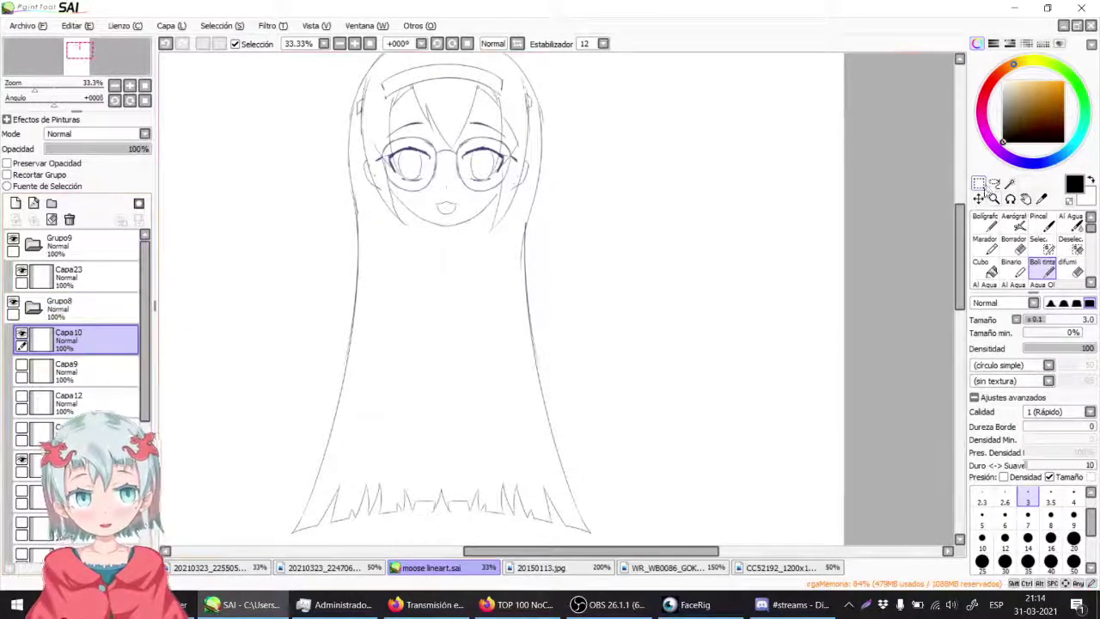
click(994, 183)
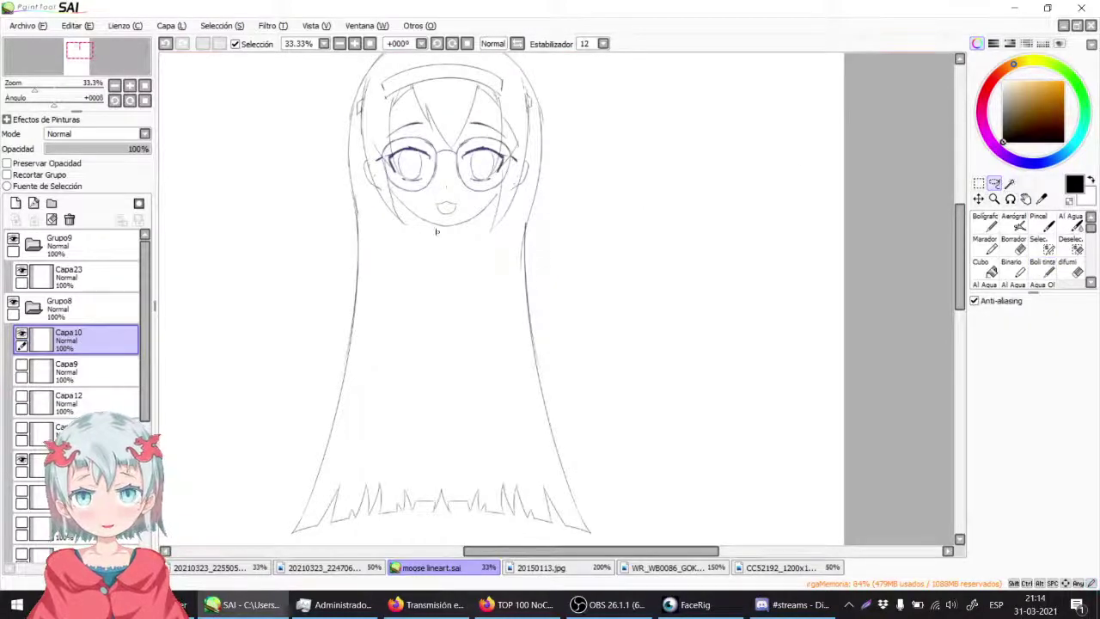
mouse_move(370, 148)
mouse_down()
mouse_move(508, 226)
mouse_move(523, 215)
mouse_move(494, 228)
mouse_up()
key(ctrl+t)
key(Return)
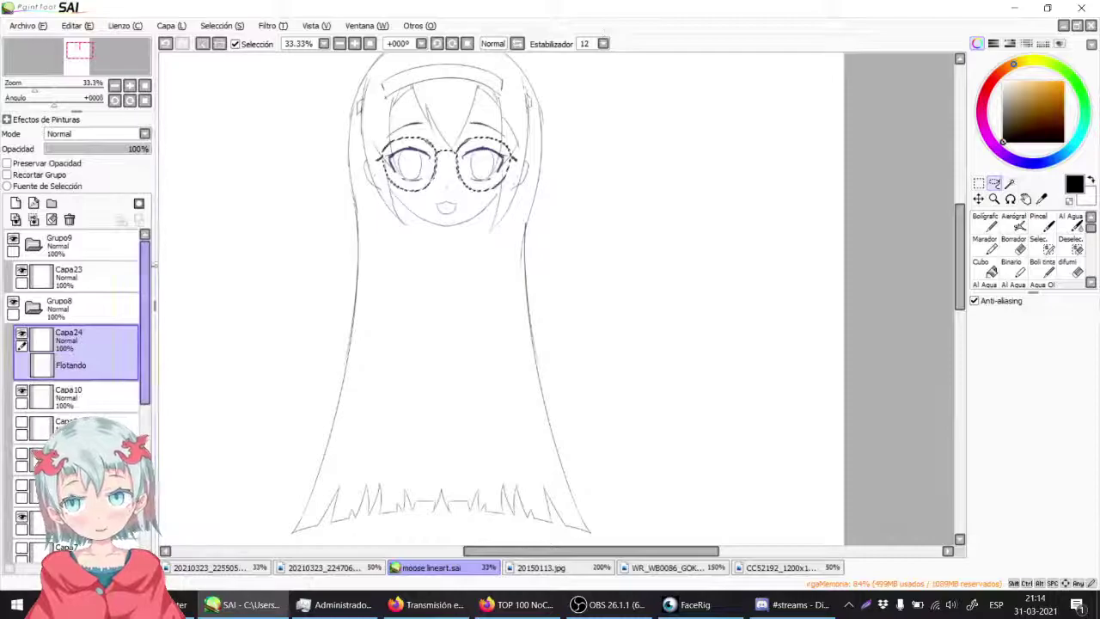
key(ctrl+d)
drag(81, 333, 98, 267)
Step: Copy the face sketch from Grupo8 onto a new layer with a lasso selection and move it into Grupo9 above Capa23
click(69, 496)
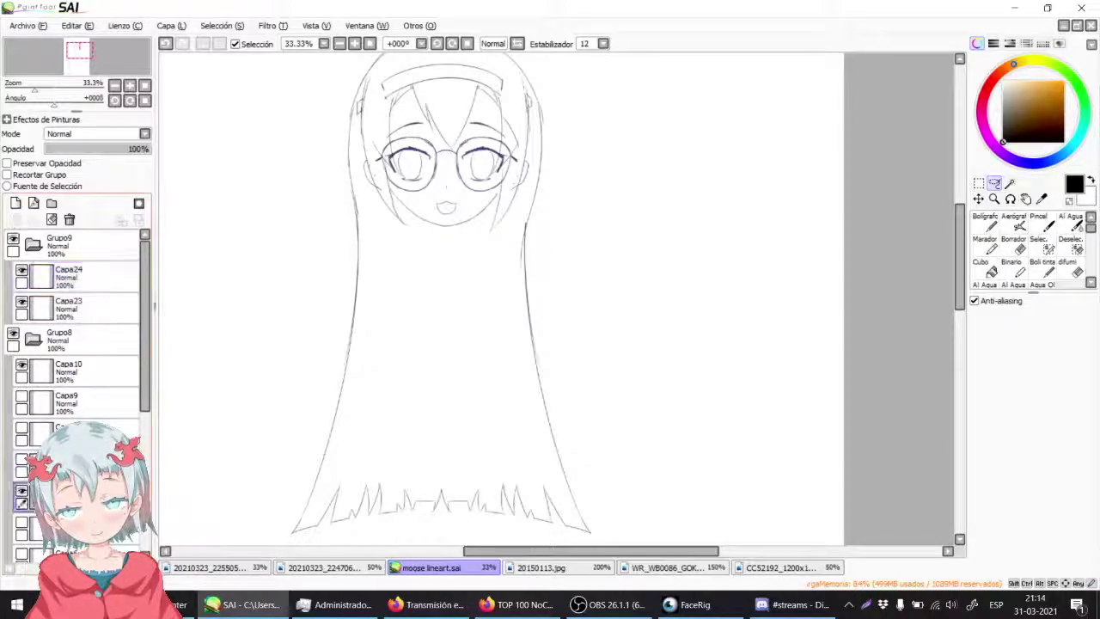
mouse_move(414, 329)
mouse_down()
mouse_move(467, 332)
mouse_move(421, 329)
mouse_up()
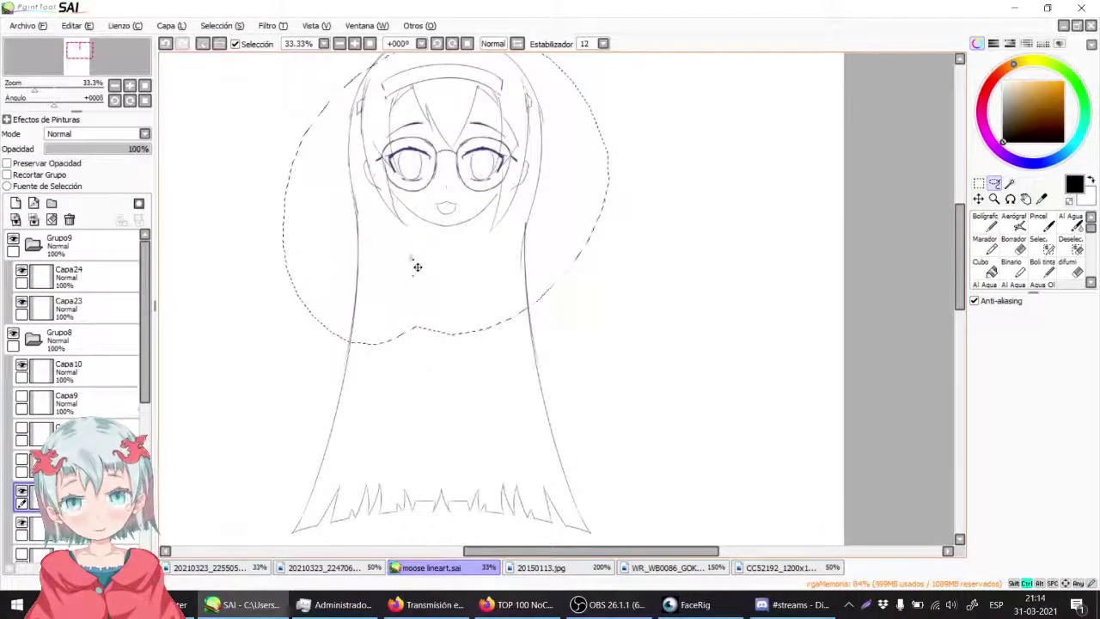
key(ctrl+d)
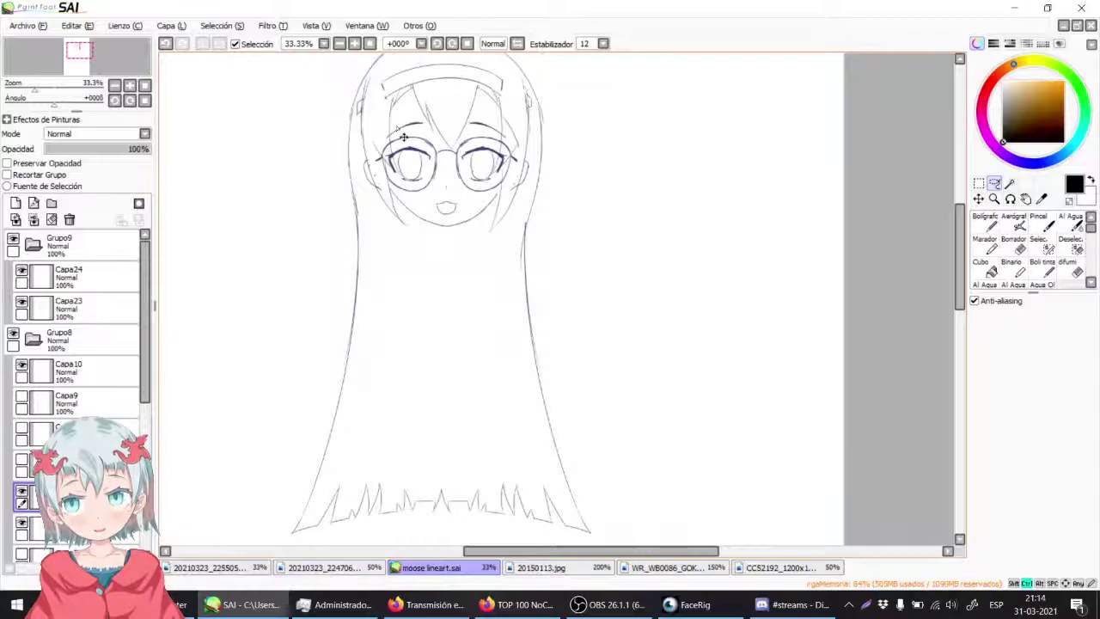
click(96, 310)
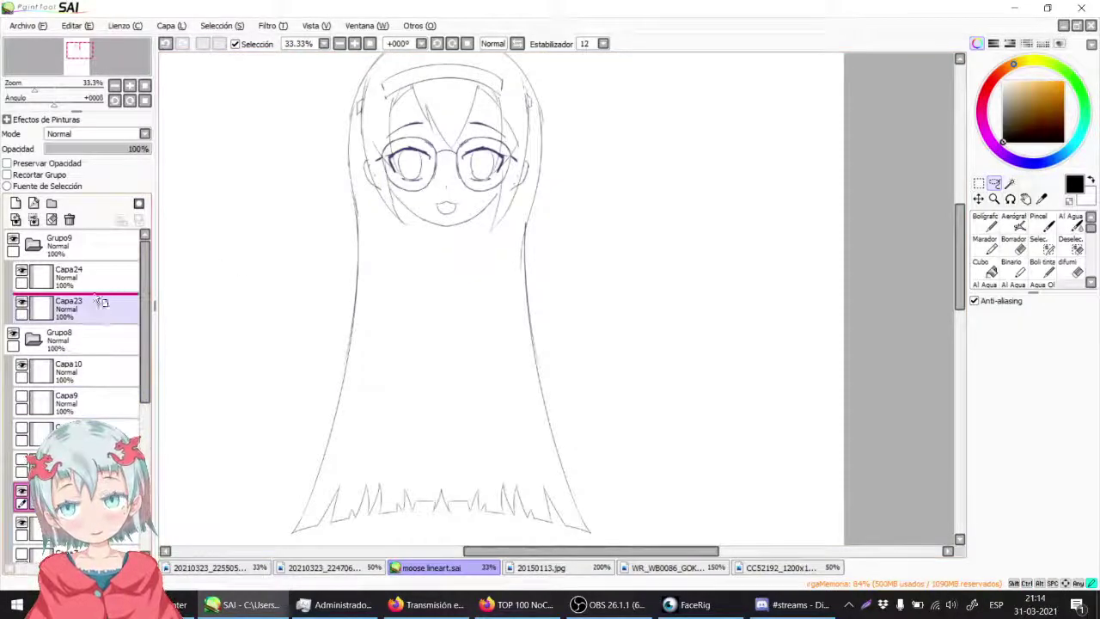
drag(96, 297, 90, 287)
Step: Merge the glasses copy down into the face copy, and hide the original face and glasses layers in Grupo8
click(87, 278)
click(34, 220)
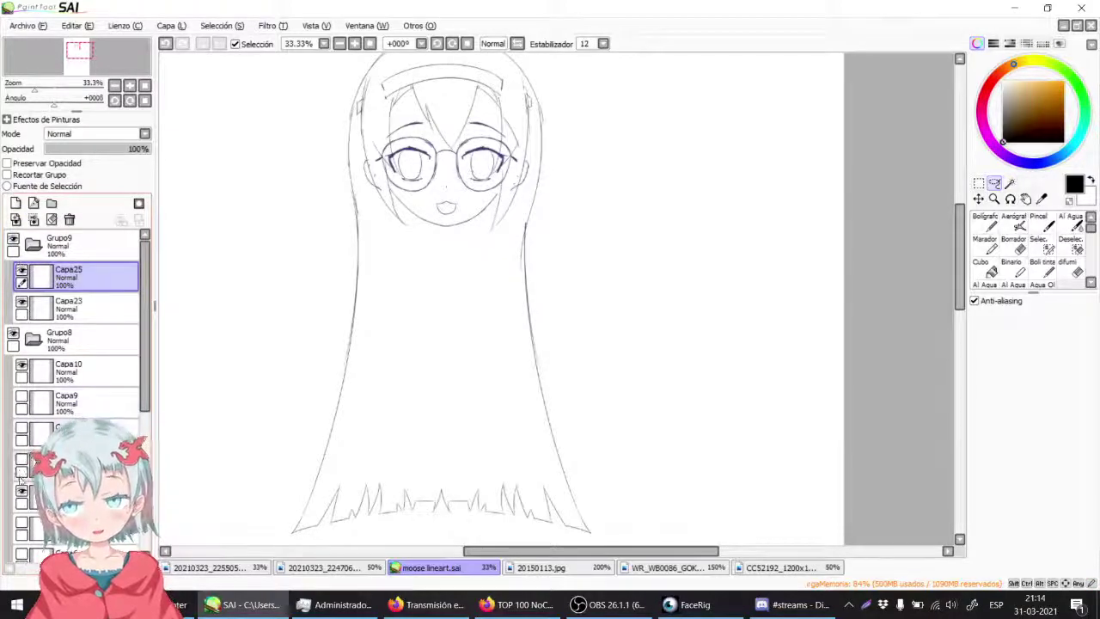
click(21, 367)
drag(331, 151, 331, 186)
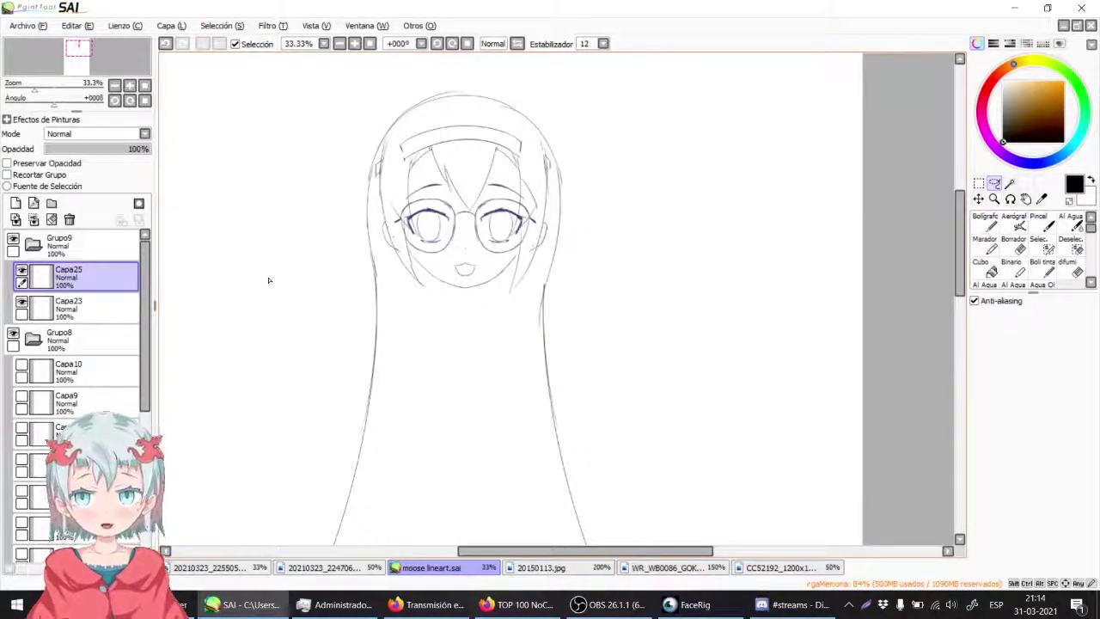
Step: Erase the outer edge of the short hair strand beside the right-hand eye on Capa23 with the size 80 Borrador
click(354, 44)
click(354, 44)
click(354, 44)
click(354, 44)
drag(391, 187, 596, 618)
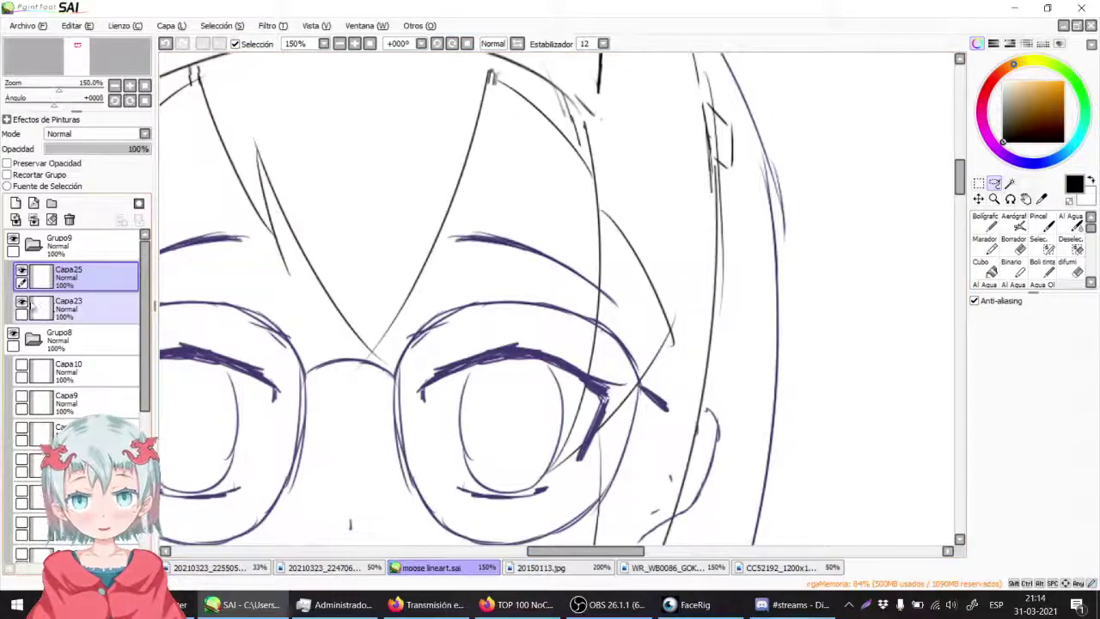
click(77, 307)
click(1014, 242)
mouse_move(602, 206)
mouse_down()
mouse_move(634, 238)
mouse_move(616, 214)
mouse_move(658, 328)
mouse_move(656, 299)
mouse_move(682, 353)
mouse_up()
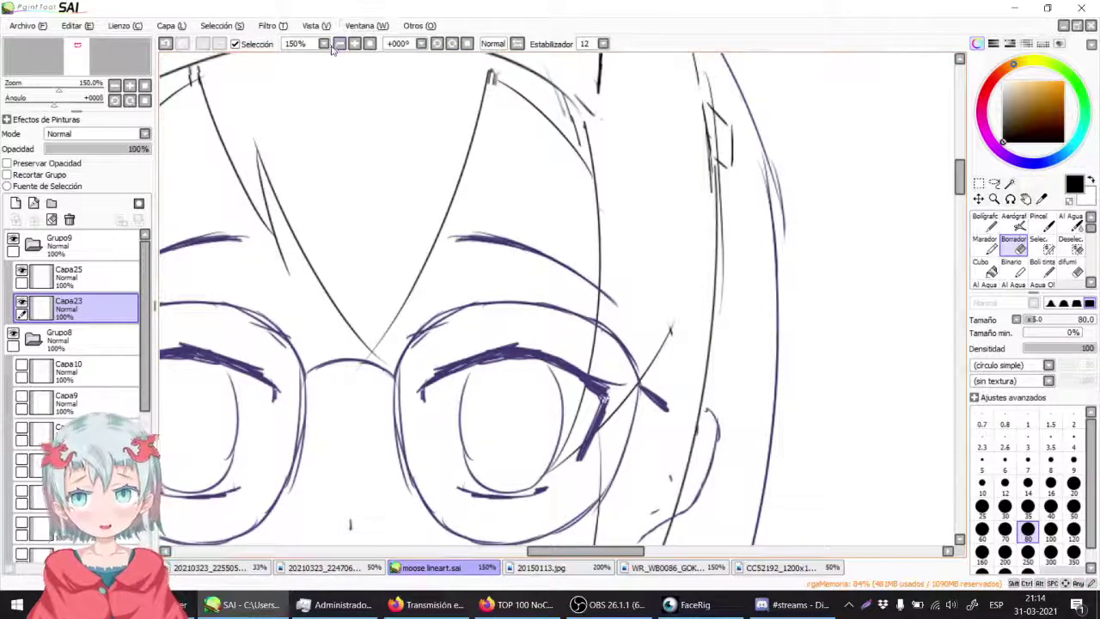
Step: Switch to the Boli tinta brush and make the Capa25 face layer active
scroll(337, 103, down, 4)
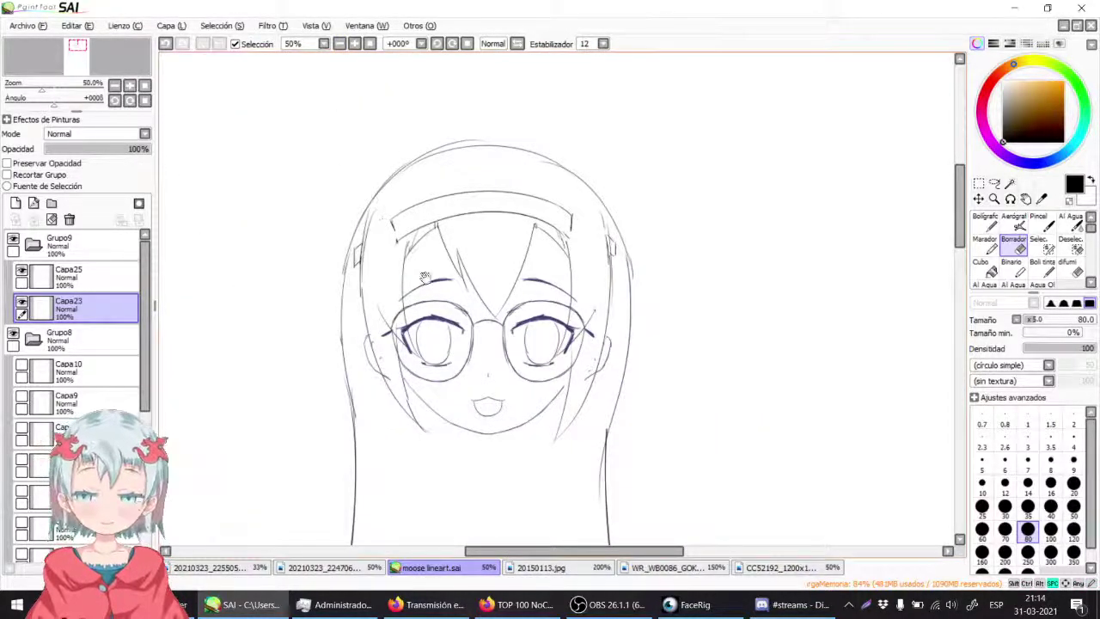
scroll(581, 344, down, 10)
click(1043, 266)
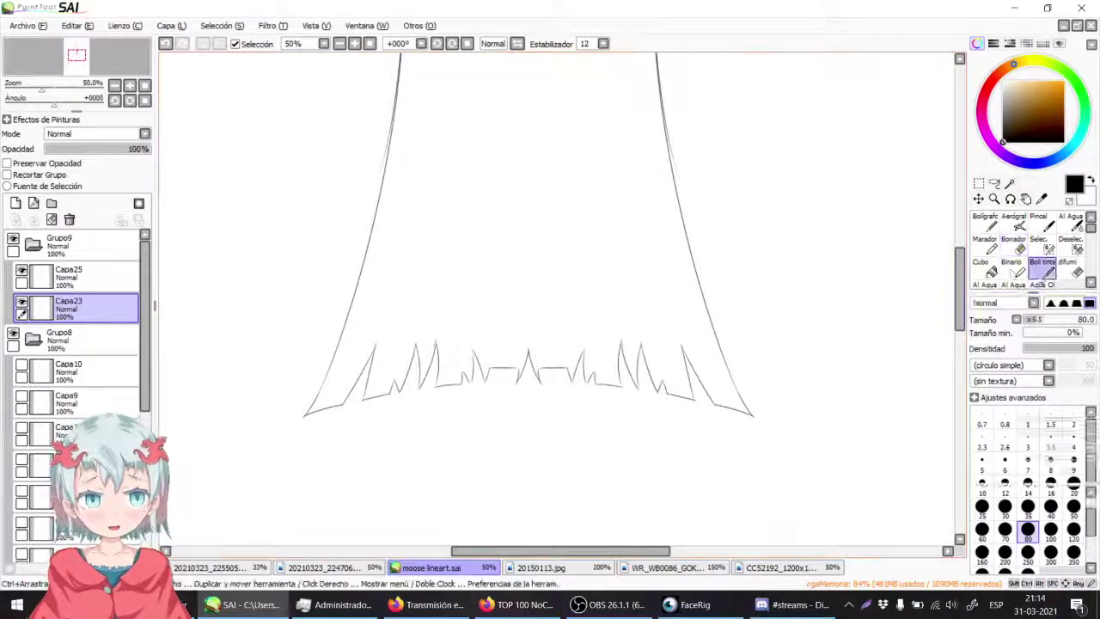
click(68, 275)
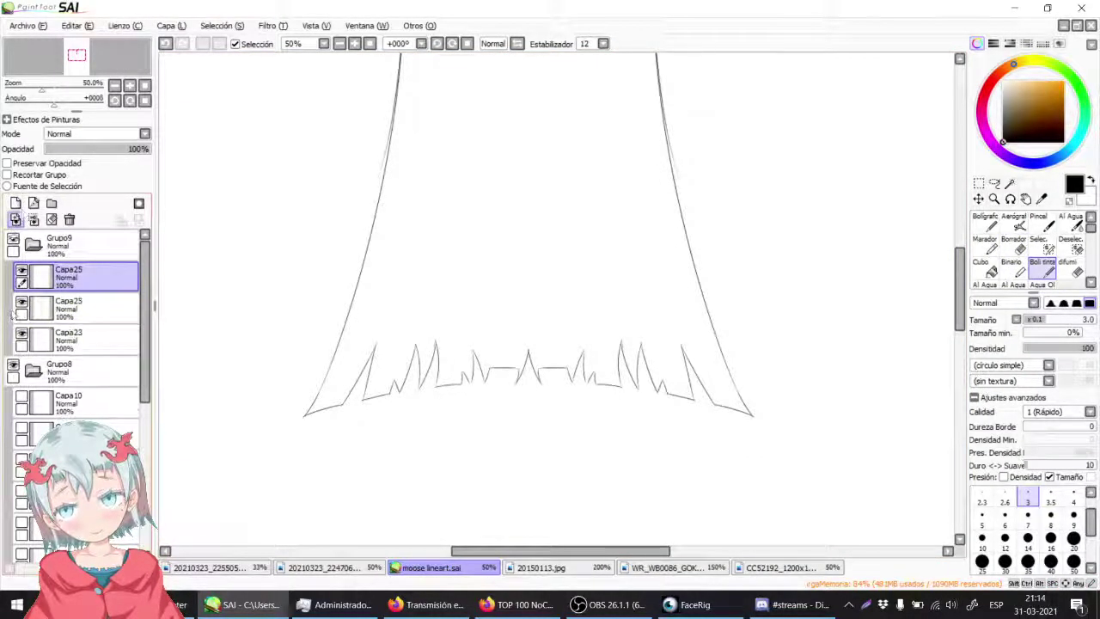
drag(348, 199, 295, 394)
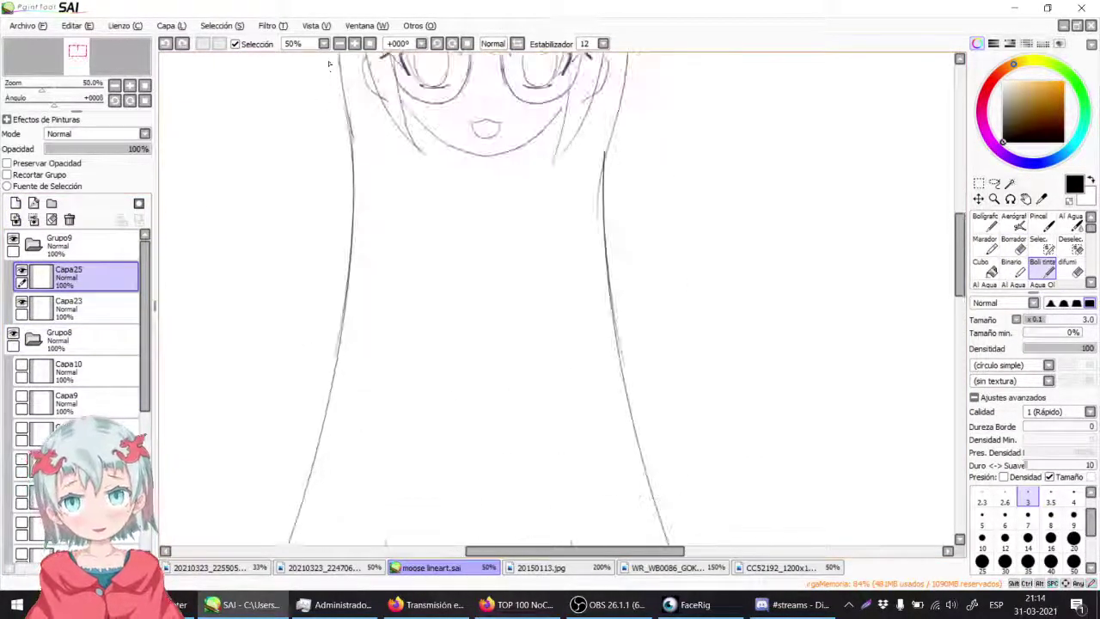
Step: Show Capa8 and the layer directly below it in Grupo8 to bring back the hands and lower-body sketch
click(341, 44)
click(340, 43)
drag(274, 228, 255, 180)
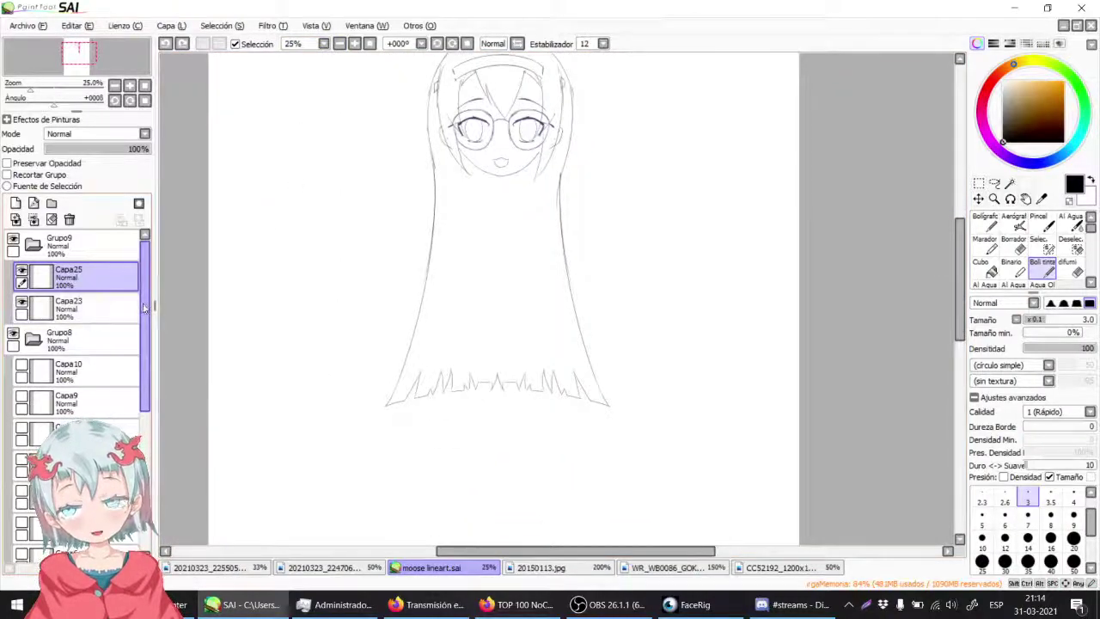
scroll(34, 301, down, 2)
click(30, 267)
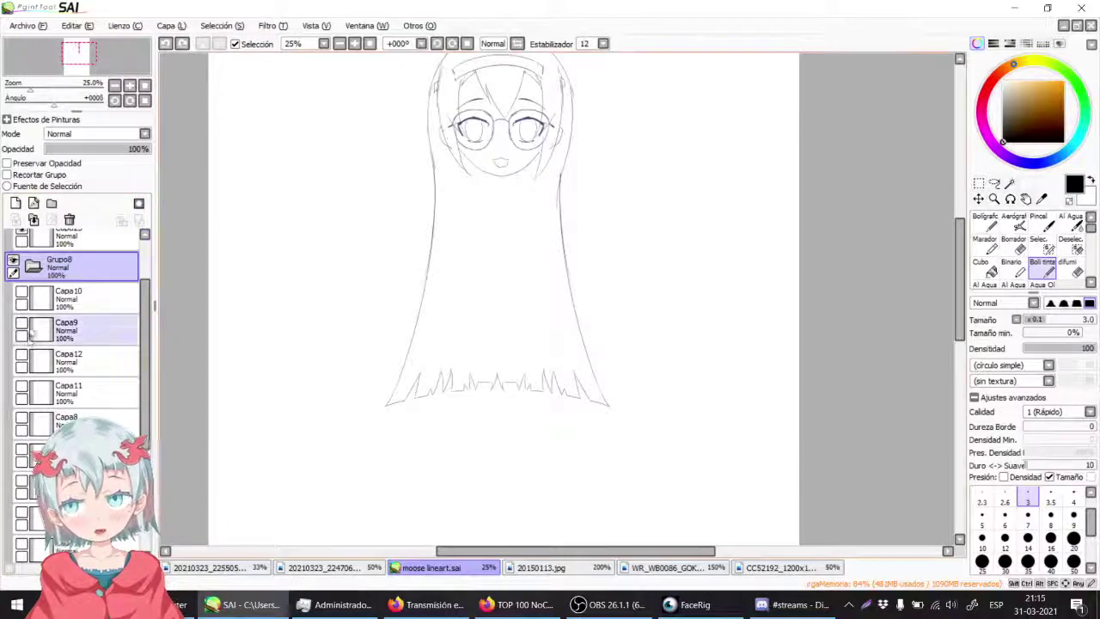
click(22, 391)
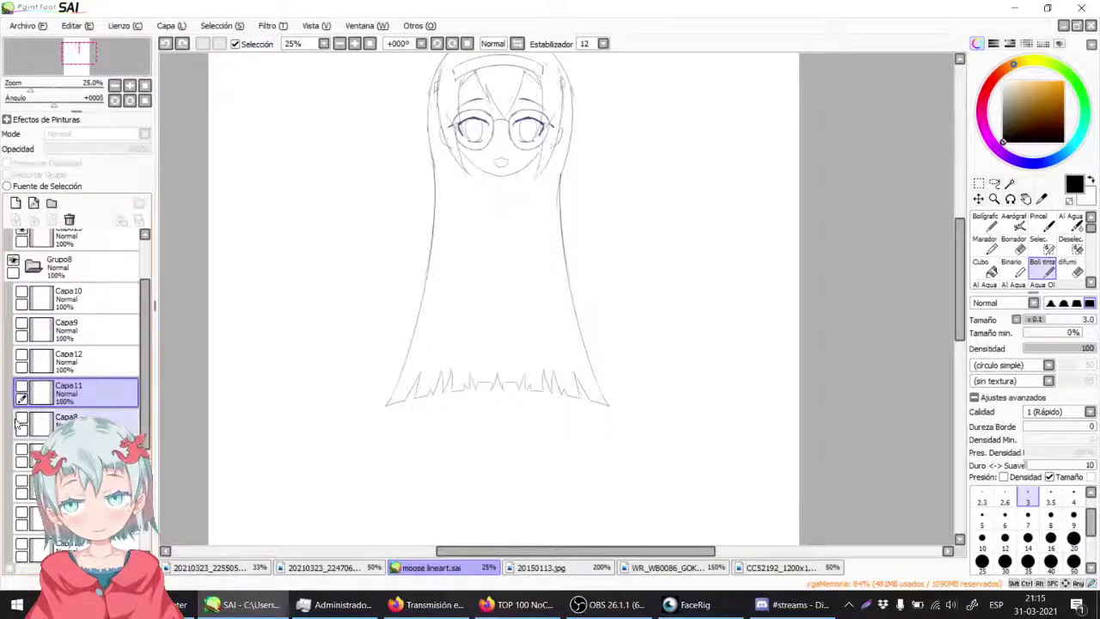
click(21, 419)
click(22, 450)
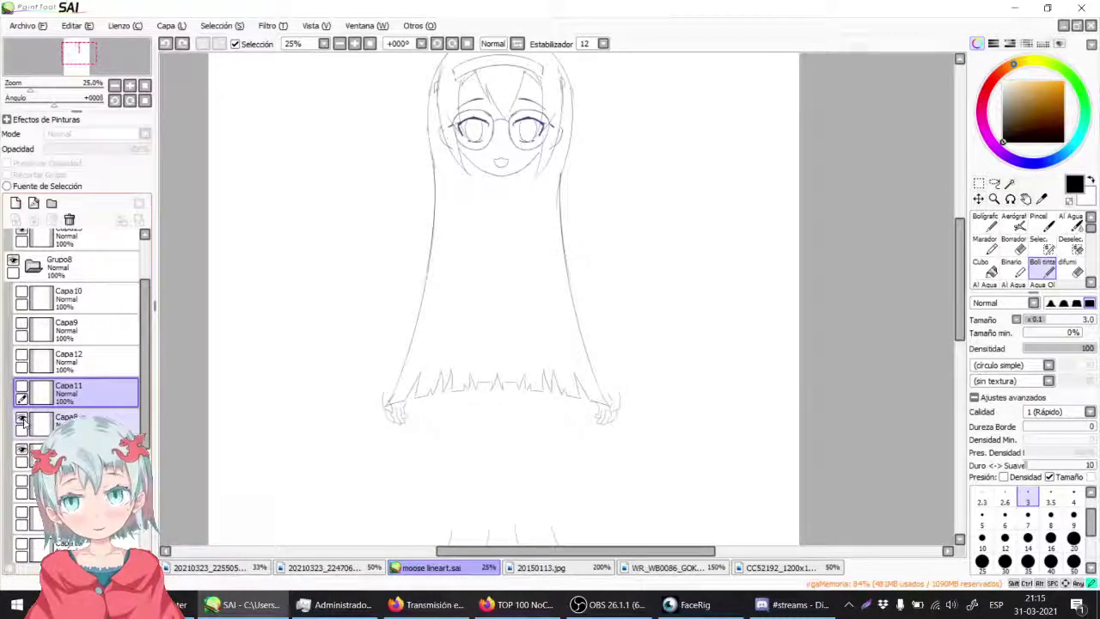
Step: Hide Capa8 in Grupo8 after checking it against the full-length figure
click(22, 420)
drag(242, 375, 252, 120)
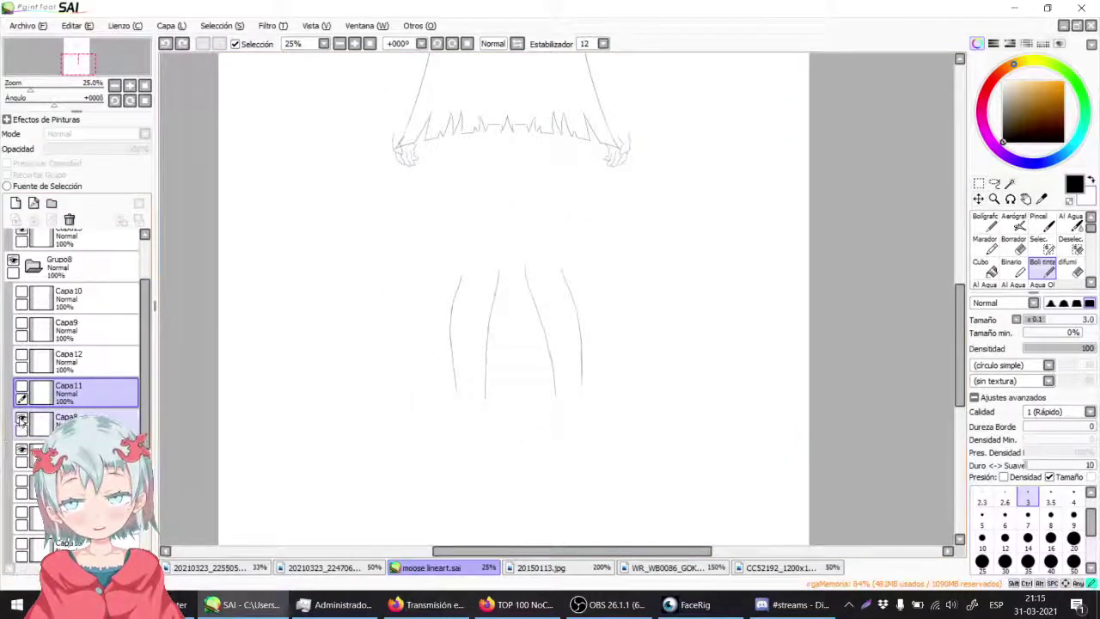
double_click(341, 44)
drag(337, 116, 263, 227)
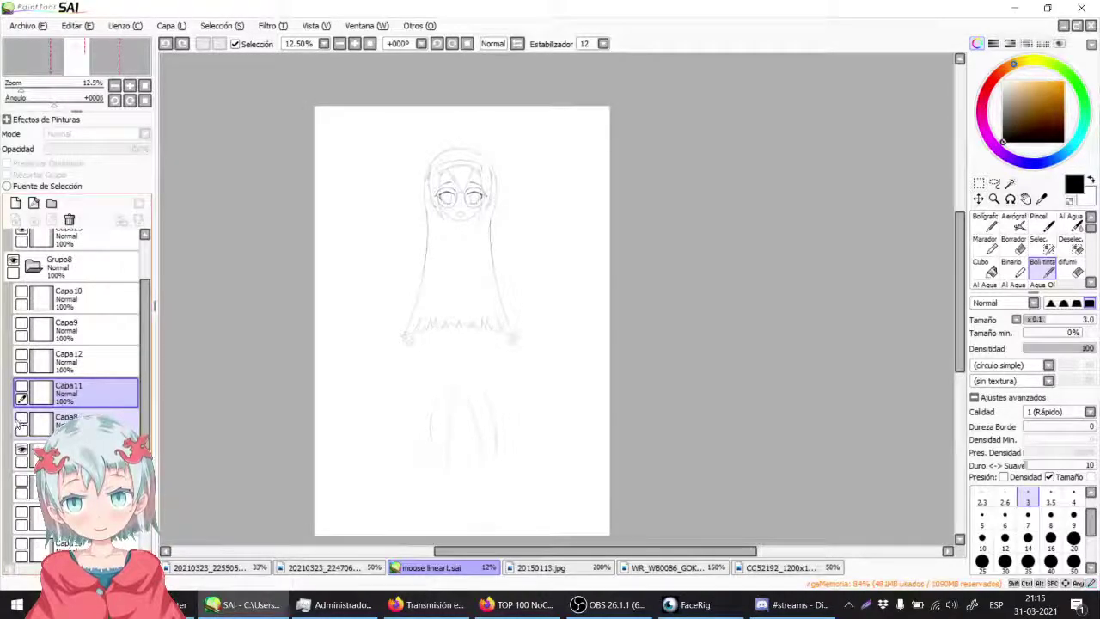
click(21, 423)
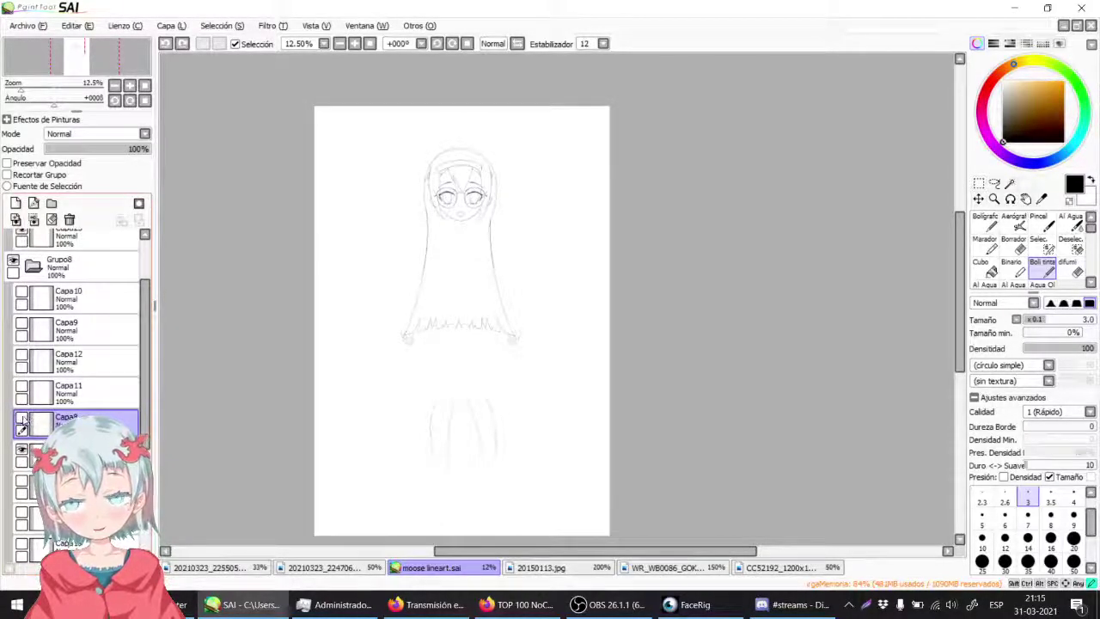
click(22, 418)
Step: Show the layers from Capa6 through Capa18 and the one below in Grupo8 to bring back the legs, skirt, torso, belt and pendant
click(21, 481)
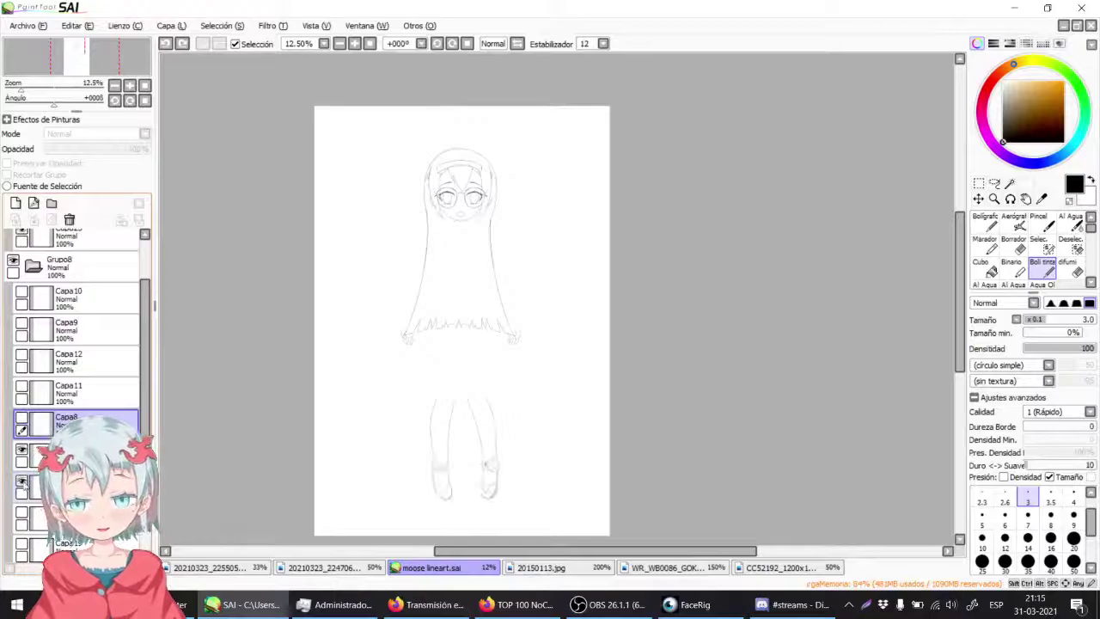
click(21, 516)
scroll(21, 456, down, 3)
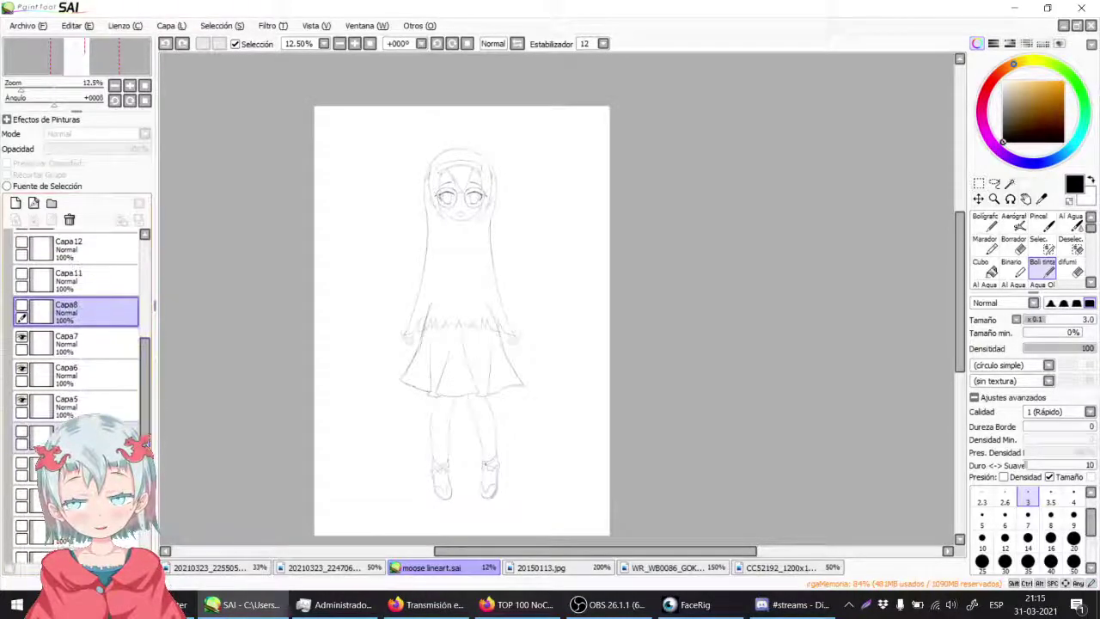
click(22, 432)
click(21, 464)
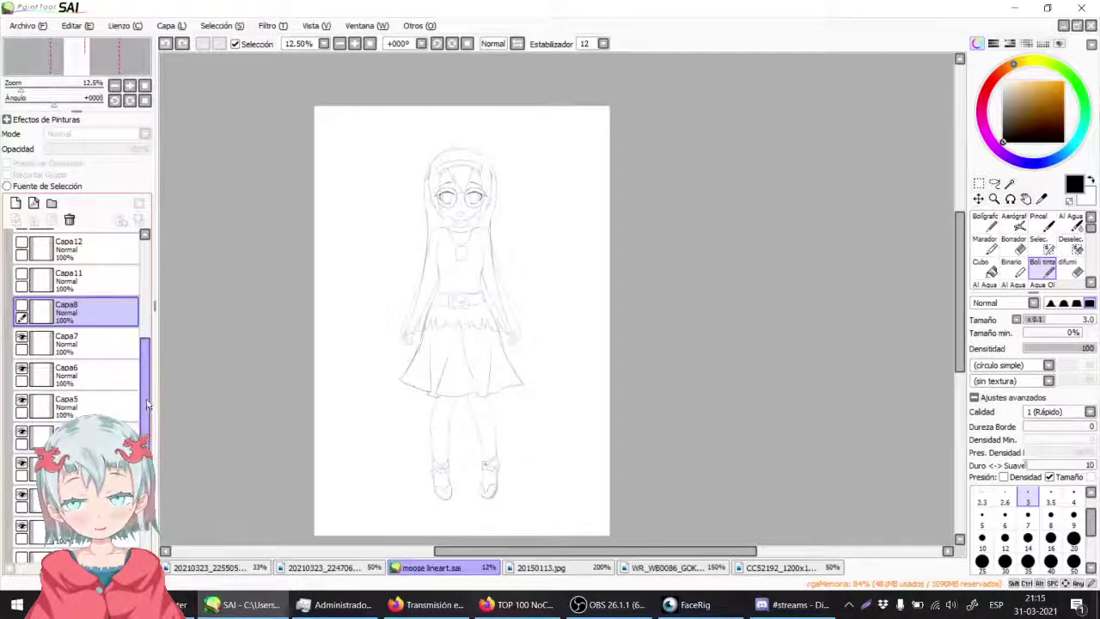
scroll(77, 387, down, 2)
Step: Examine the torso, pendant, belt, sleeves and hands lineart against the long hair lines
scroll(455, 202, up, 4)
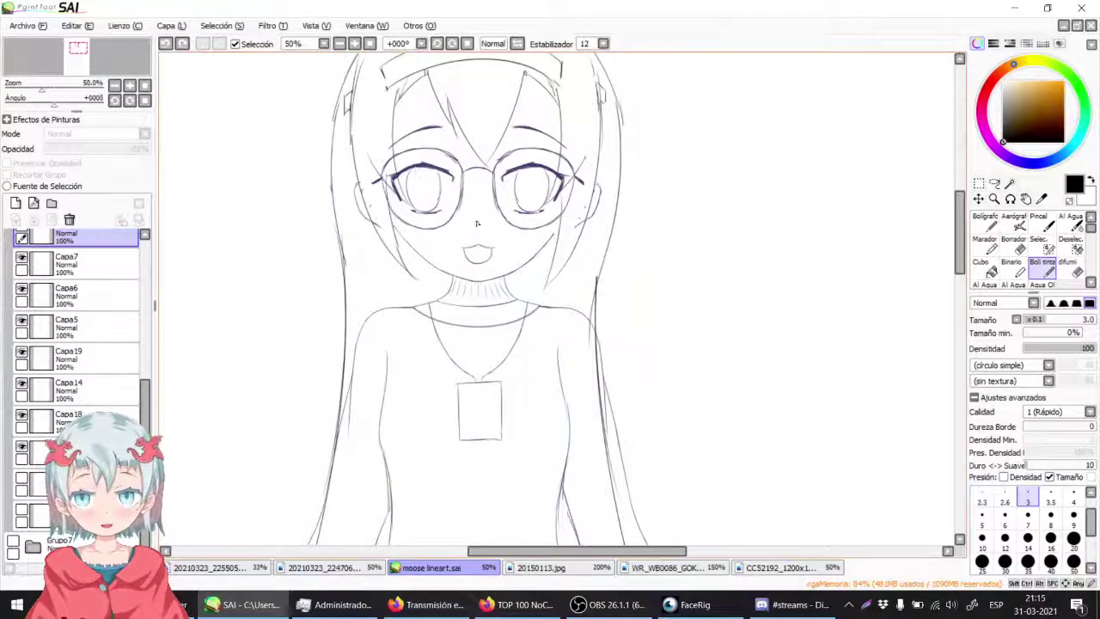
space+drag(467, 373, 434, 224)
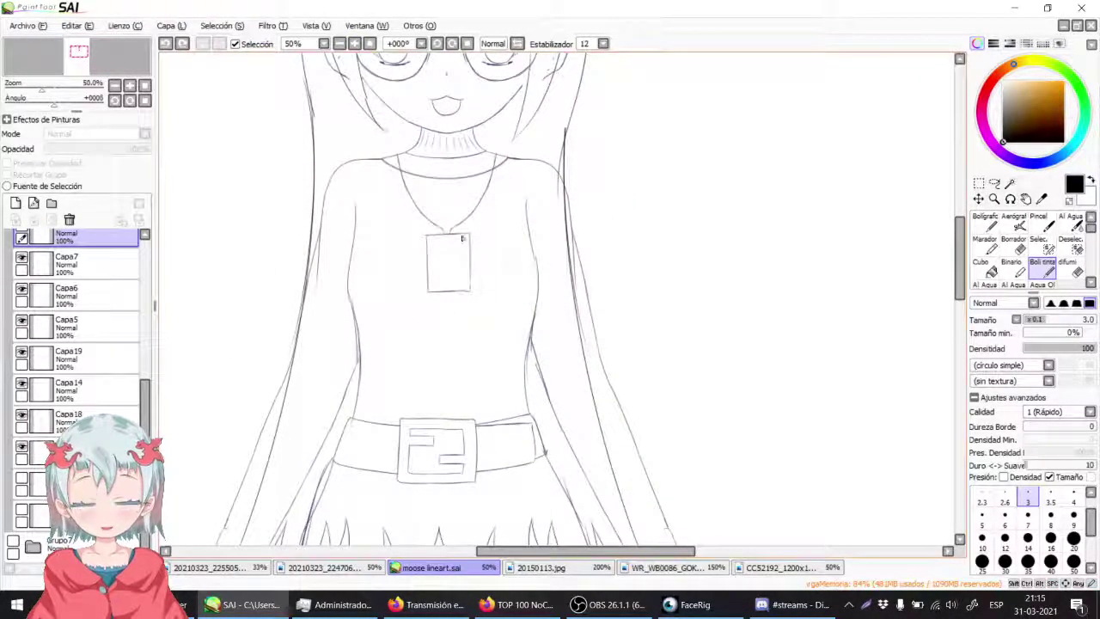
space+drag(424, 354, 442, 216)
drag(439, 358, 518, 261)
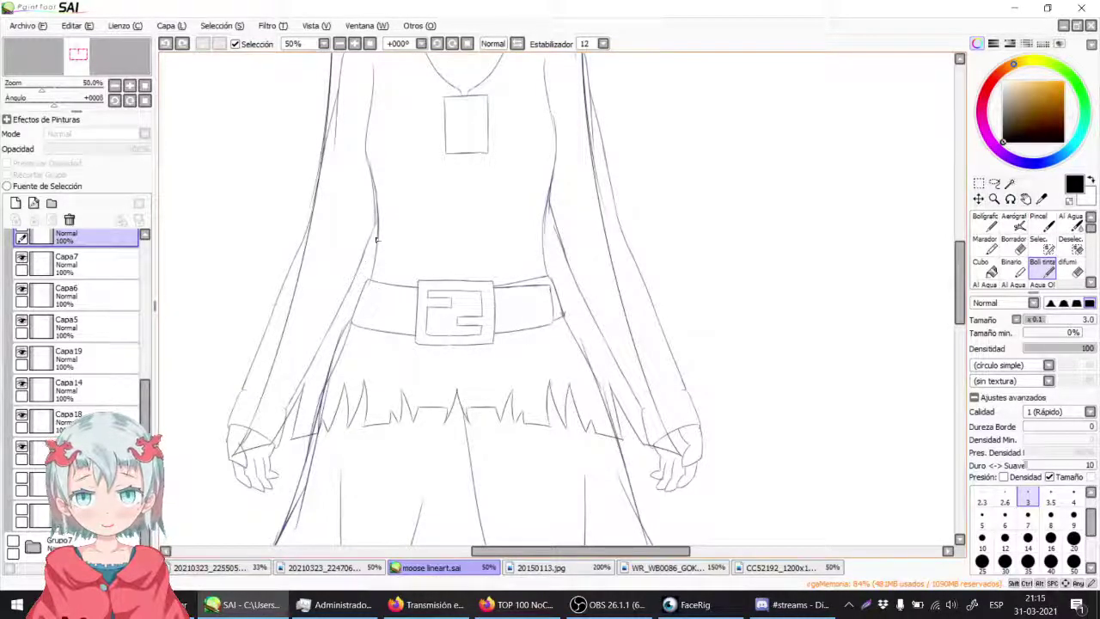
scroll(386, 327, up, 5)
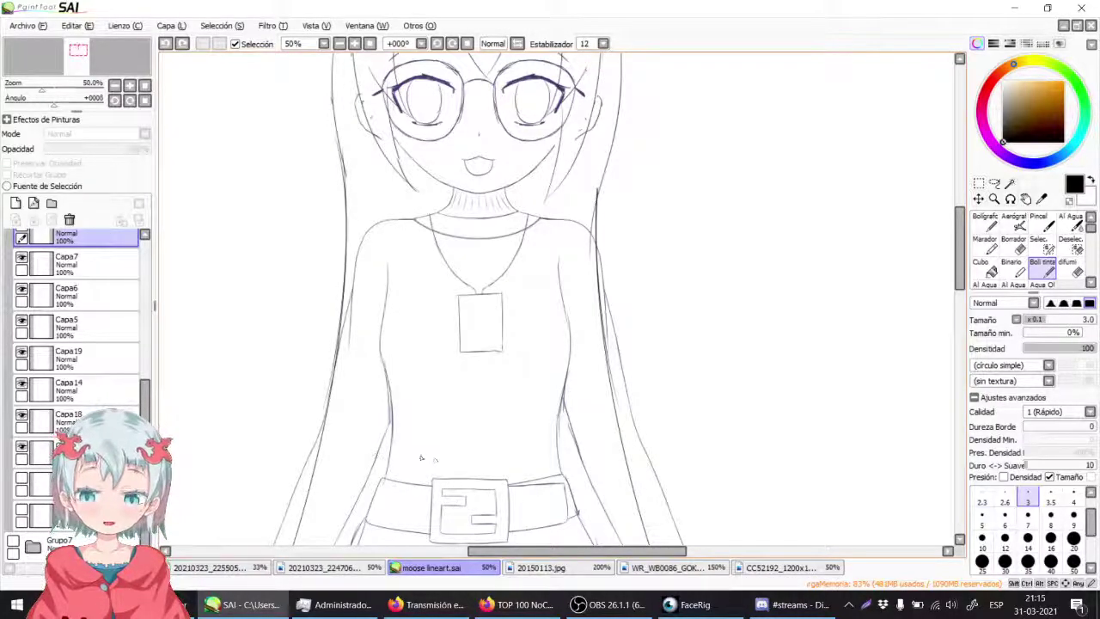
scroll(503, 446, down, 5)
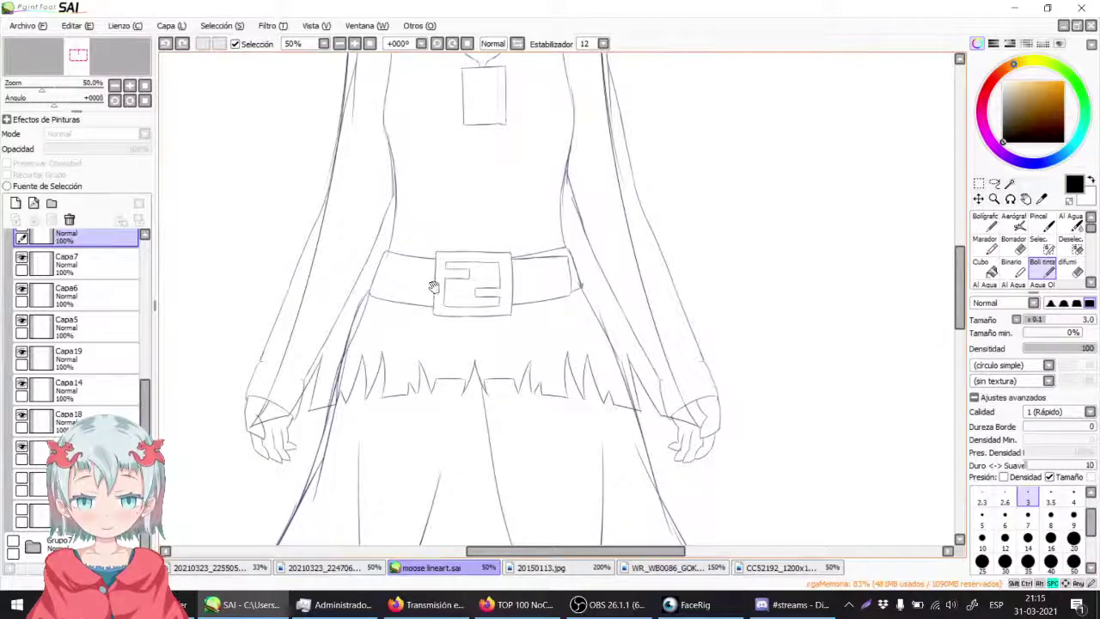
drag(430, 286, 448, 230)
mouse_move(342, 305)
mouse_down()
mouse_move(373, 471)
mouse_move(369, 548)
mouse_move(355, 495)
mouse_move(337, 222)
mouse_move(393, 275)
mouse_move(355, 442)
mouse_move(340, 273)
mouse_up()
drag(347, 376, 361, 300)
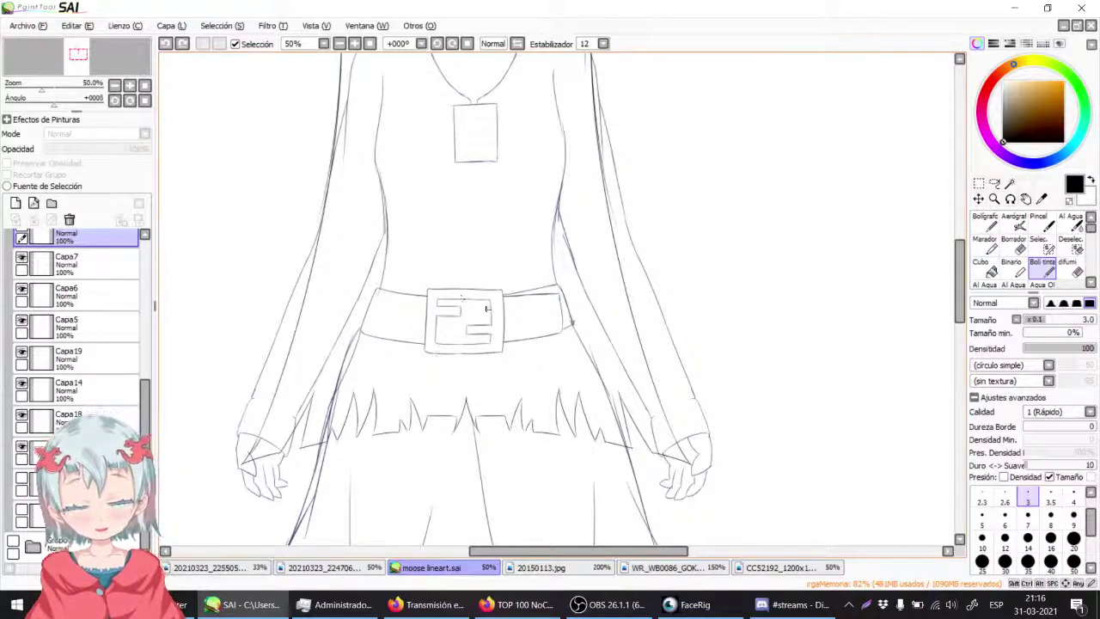
drag(447, 297, 386, 376)
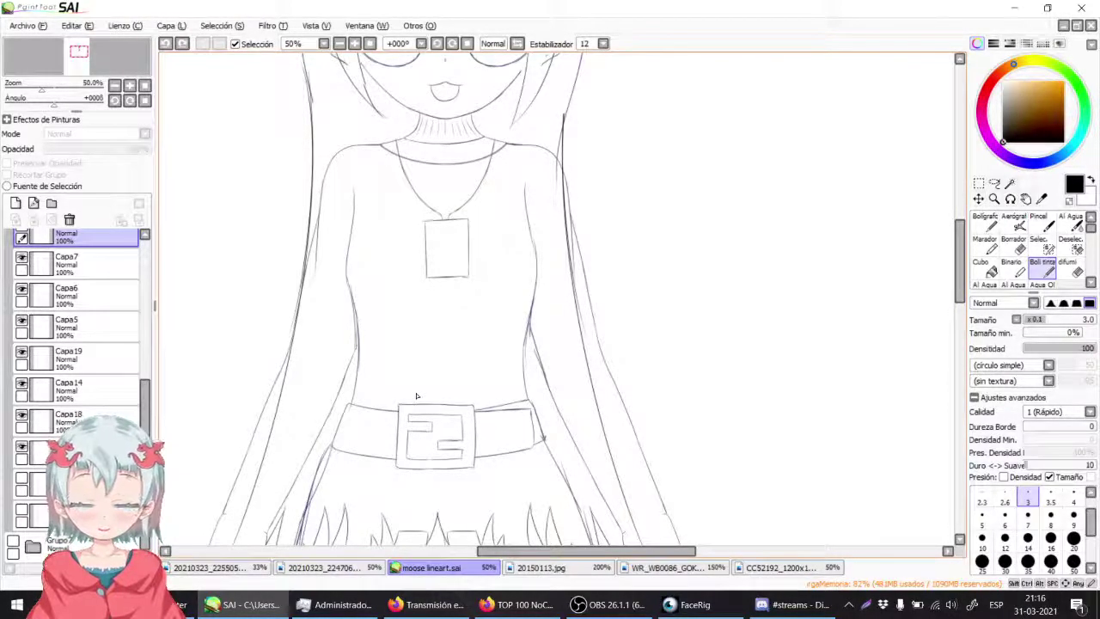
Step: Look at the sweater and belt reference photos, and return to moose lineart.sai to compare the clothing lineart
click(662, 569)
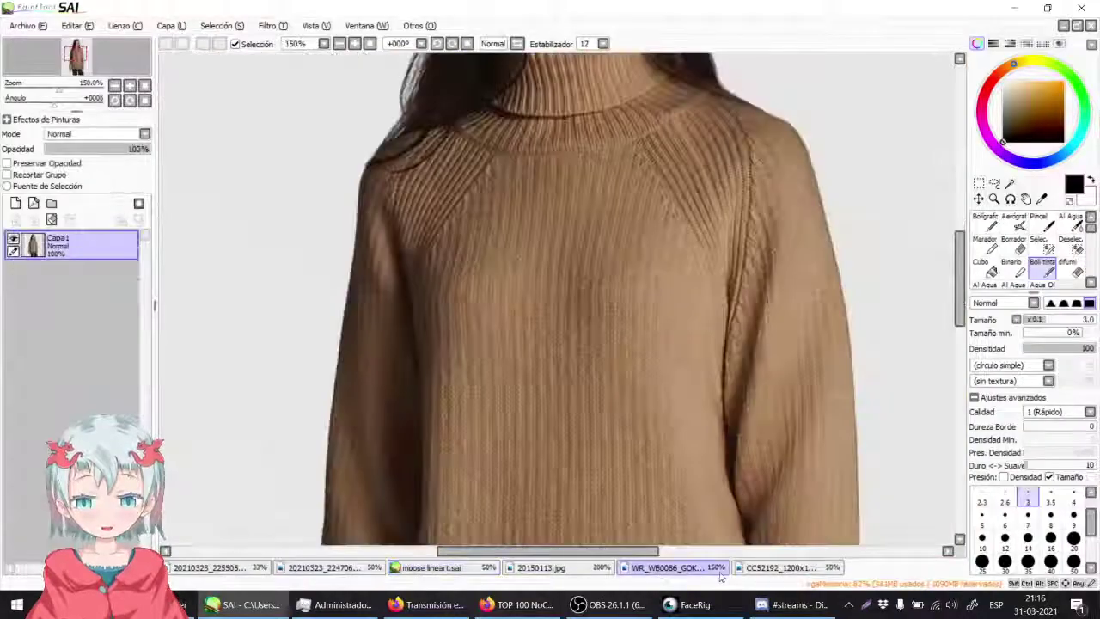
click(761, 569)
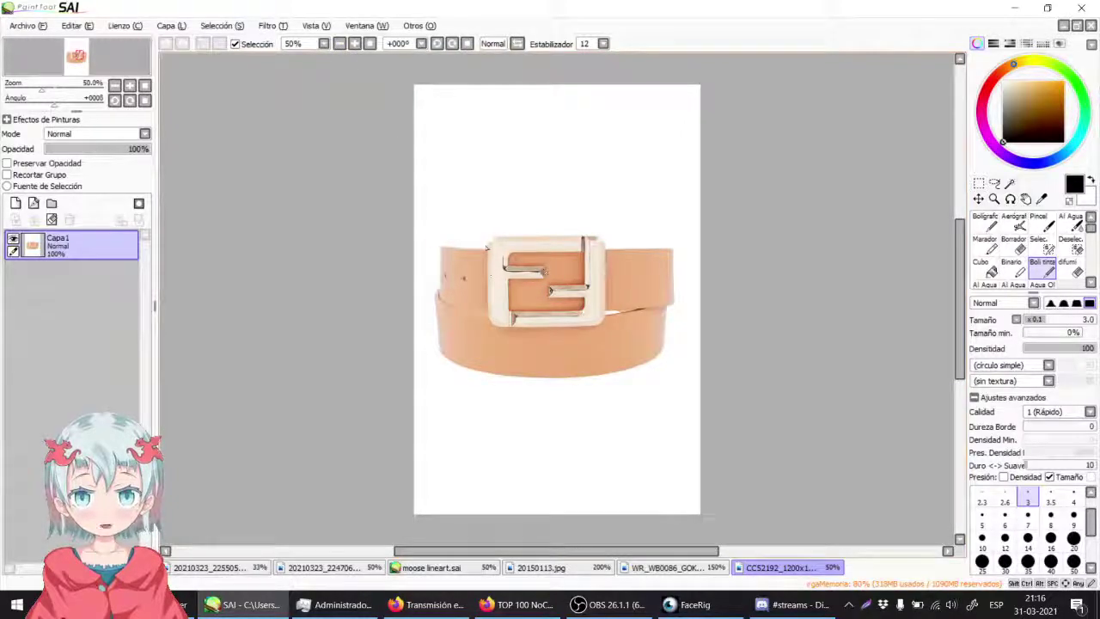
click(403, 567)
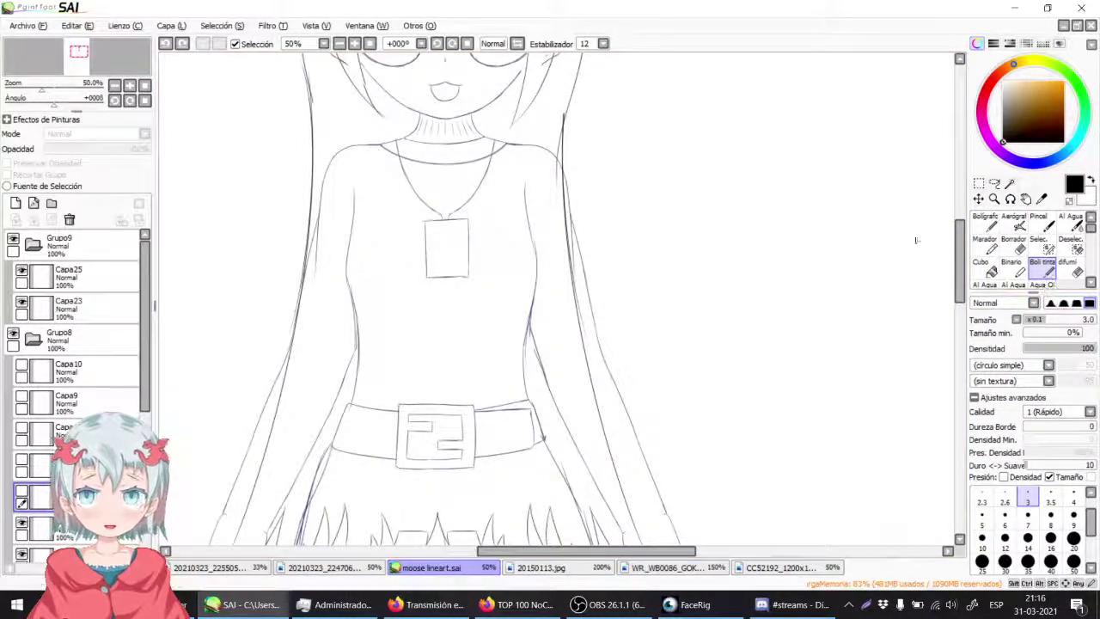
drag(410, 175, 390, 173)
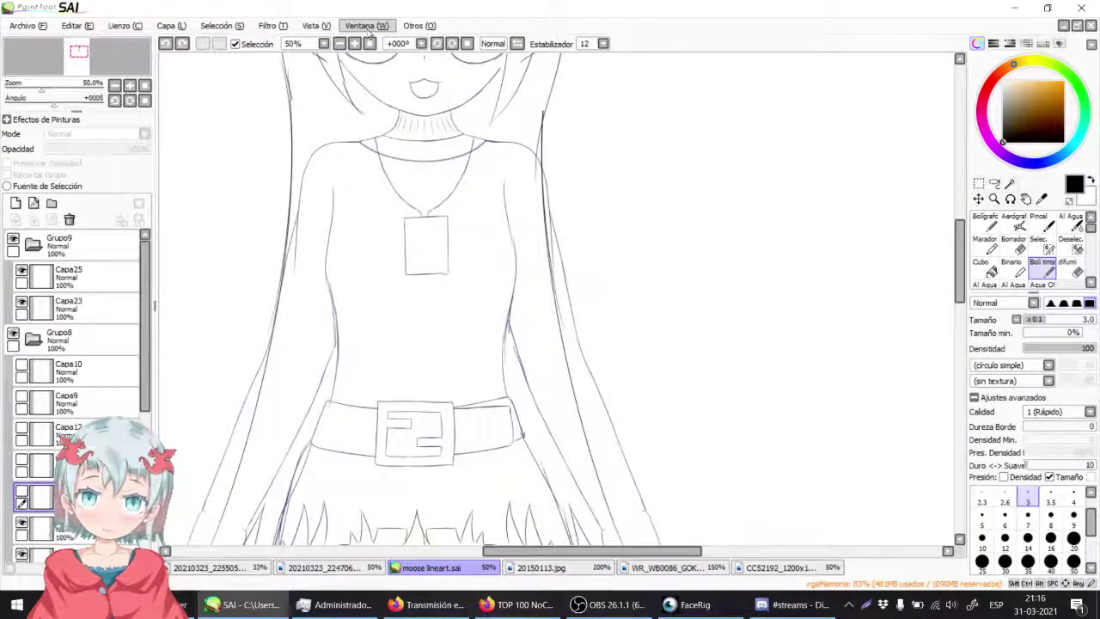
mouse_move(372, 277)
mouse_down()
mouse_move(407, 452)
mouse_move(380, 461)
mouse_move(361, 503)
mouse_move(403, 477)
mouse_move(454, 511)
mouse_move(405, 369)
mouse_move(408, 299)
mouse_move(417, 338)
mouse_move(462, 383)
mouse_move(425, 559)
mouse_move(358, 303)
mouse_up()
drag(380, 396, 409, 444)
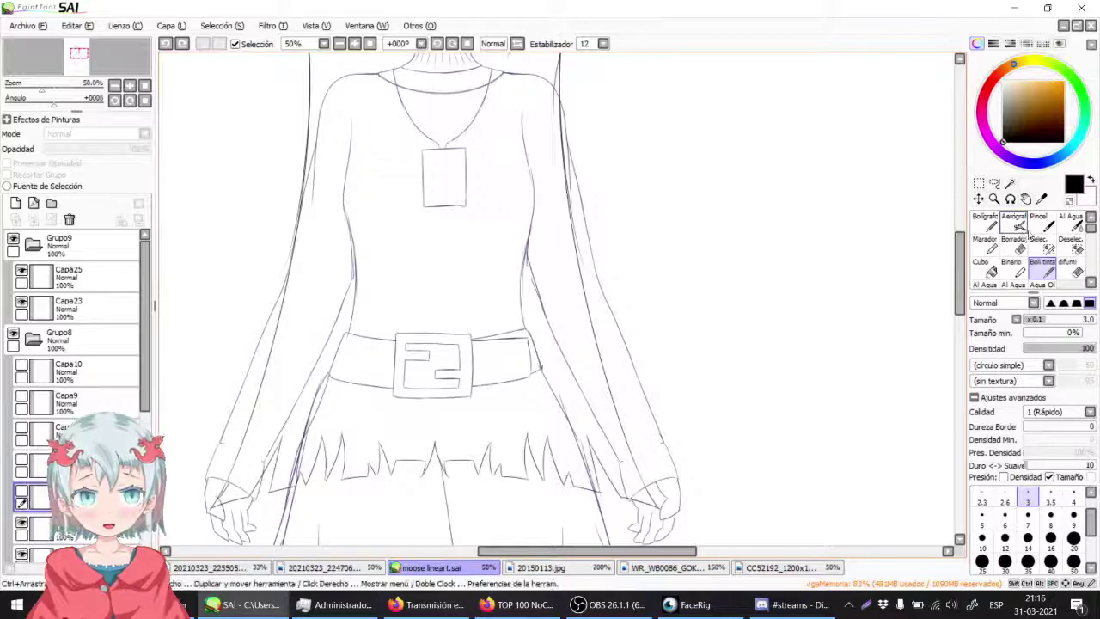
Step: Switch to the Lasso tool, check what Capa25 and Capa23 contain, and make the Capa23 hair layer active
click(1041, 225)
click(994, 184)
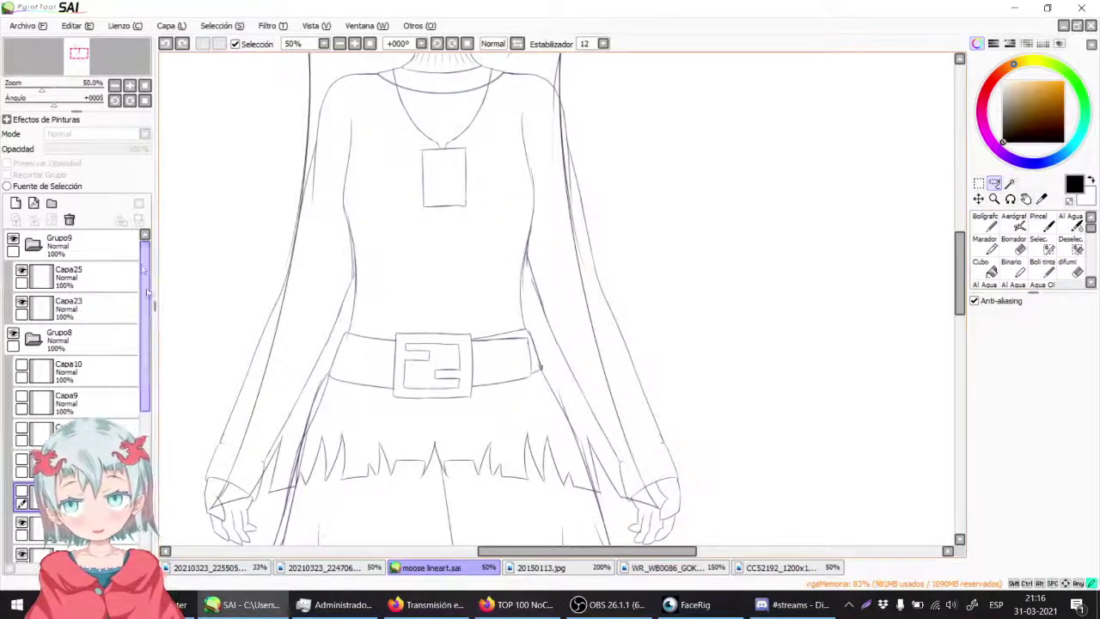
click(22, 271)
click(21, 270)
click(21, 302)
click(21, 301)
click(21, 302)
click(22, 301)
click(82, 310)
mouse_move(494, 520)
mouse_down()
mouse_move(443, 478)
mouse_move(431, 328)
mouse_move(441, 92)
mouse_up()
mouse_move(470, 158)
mouse_down()
mouse_move(427, 355)
mouse_move(407, 297)
mouse_move(405, 309)
mouse_up()
key(ctrl+z)
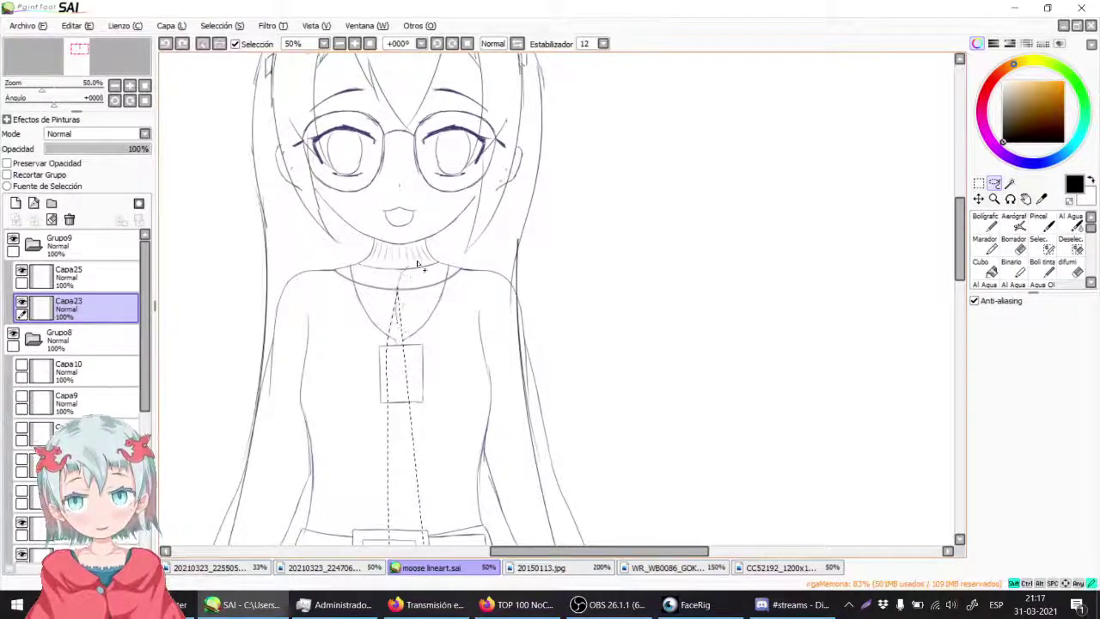
Step: Lasso the long hair line beside the right-hand arm on Capa23, shift it slightly outward to the right, and deselect it
mouse_move(478, 253)
mouse_down()
mouse_move(523, 235)
mouse_move(840, 545)
mouse_up()
mouse_move(600, 383)
mouse_down()
mouse_move(576, 348)
mouse_move(546, 154)
mouse_up()
drag(349, 224, 346, 179)
mouse_move(359, 83)
mouse_down()
mouse_move(537, 152)
mouse_move(721, 277)
mouse_move(658, 465)
mouse_up()
drag(468, 497, 419, 483)
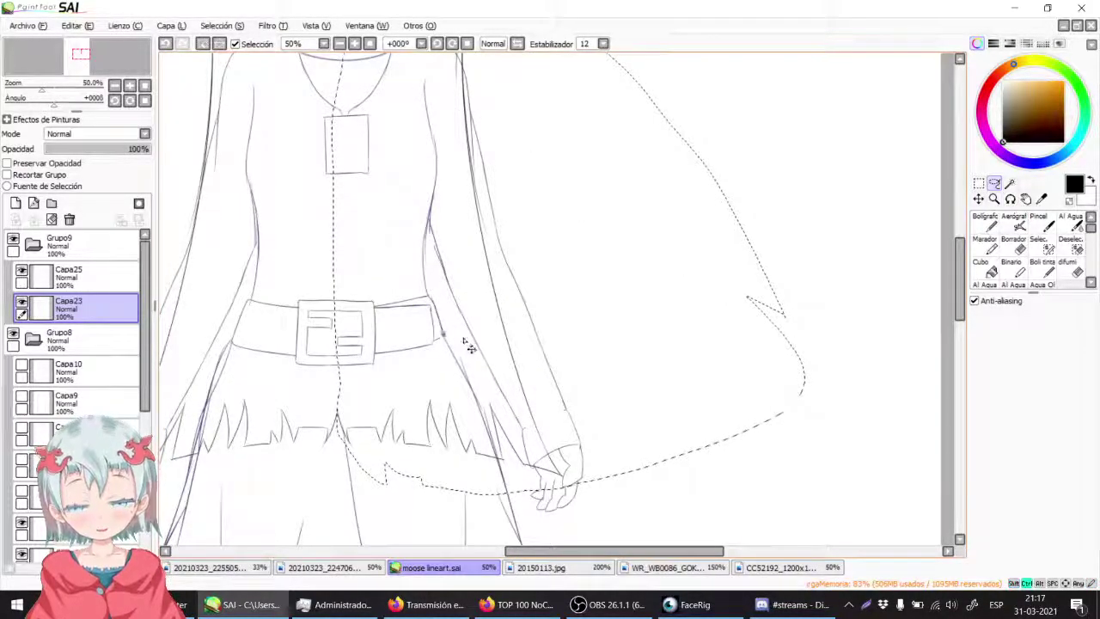
key(ctrl+t)
scroll(469, 361, up, 4)
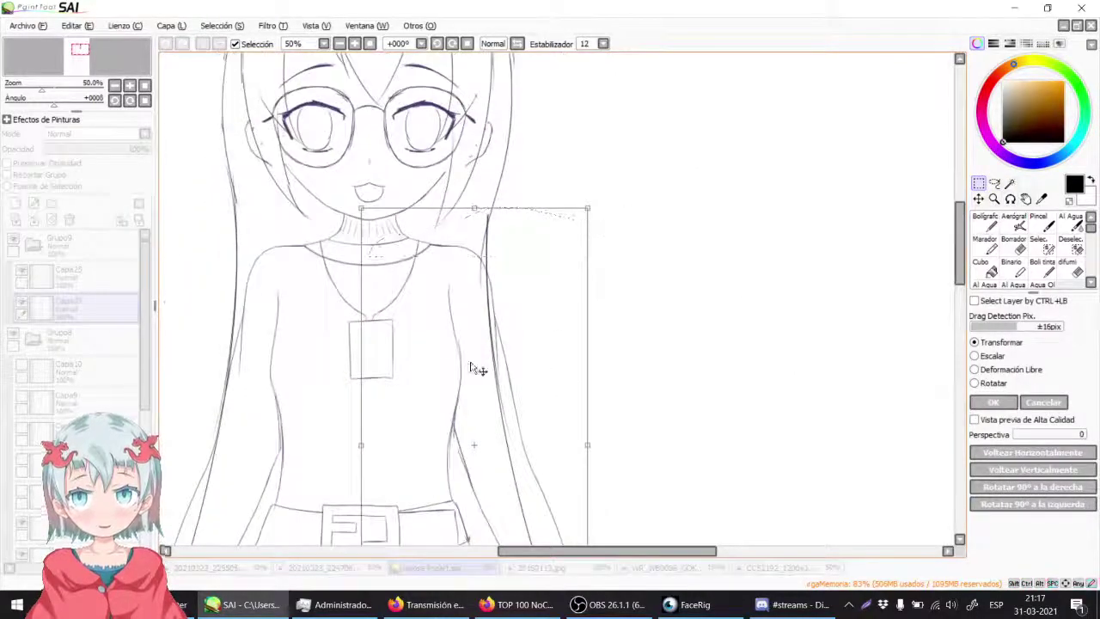
key(Right)
key(Right)
key(Right)
key(Right)
key(Right)
key(Right)
key(Right)
key(Right)
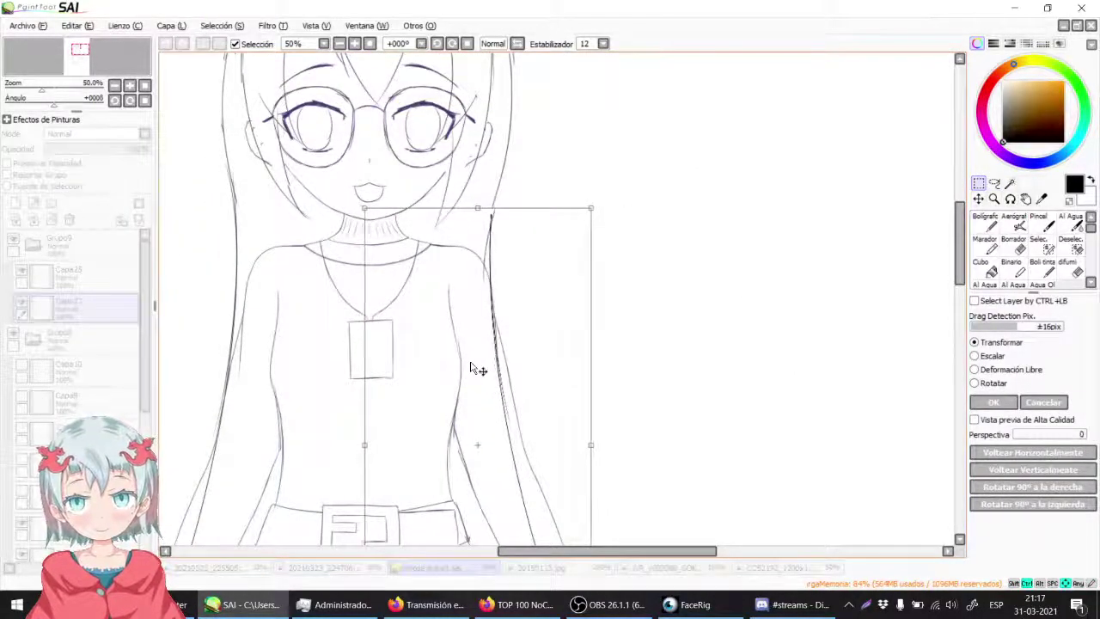
key(Right)
key(Right)
key(Right)
key(Right)
key(Right)
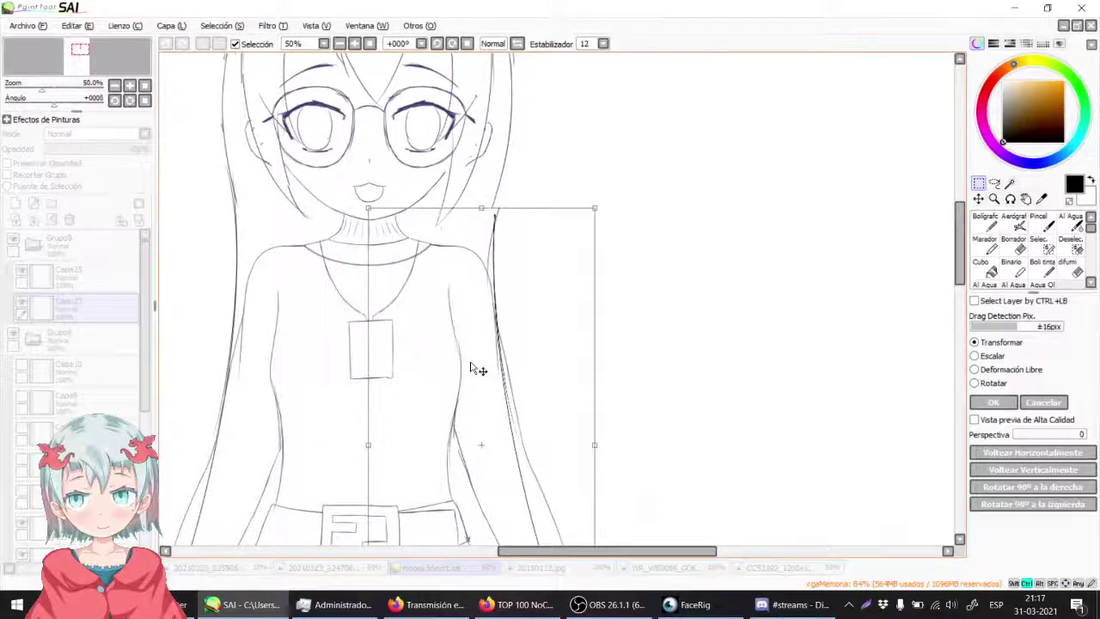
key(Right)
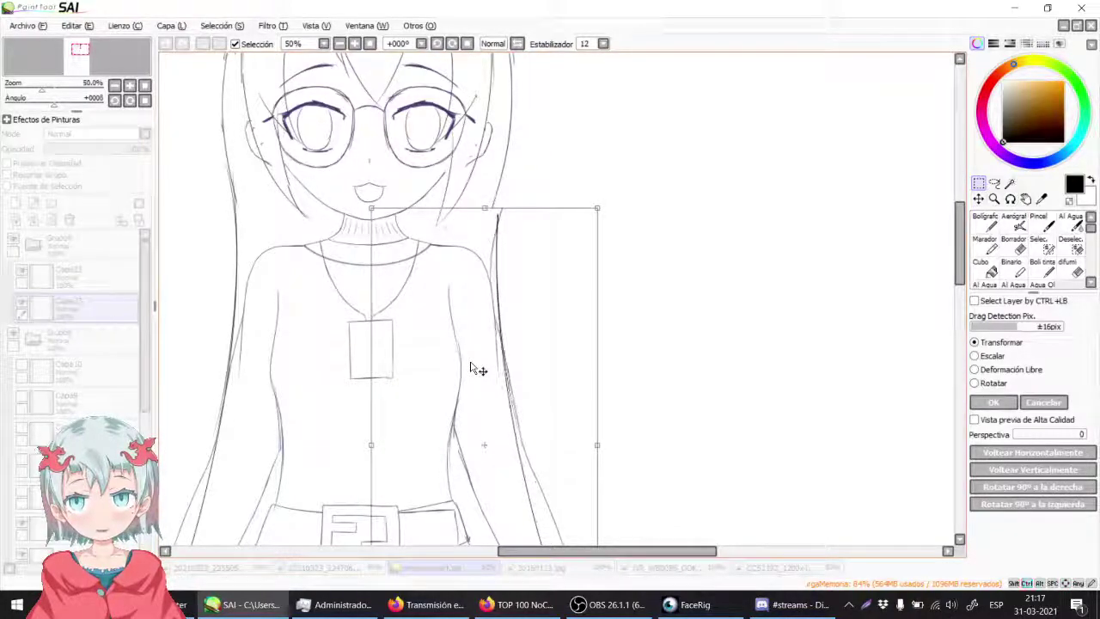
key(Right)
key(Return)
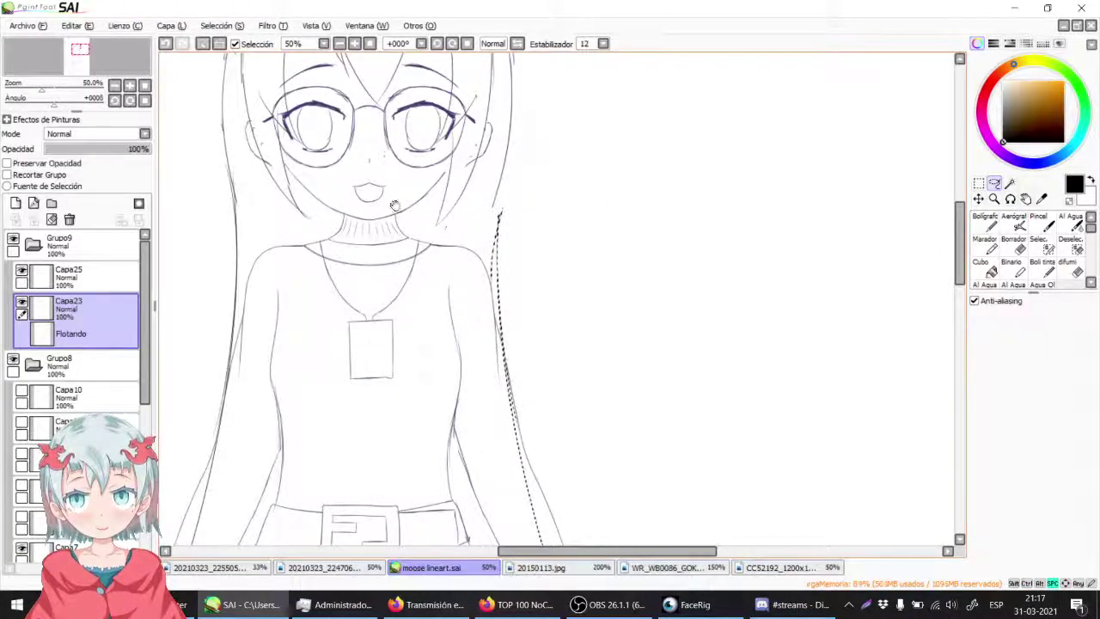
scroll(369, 275, up, 1)
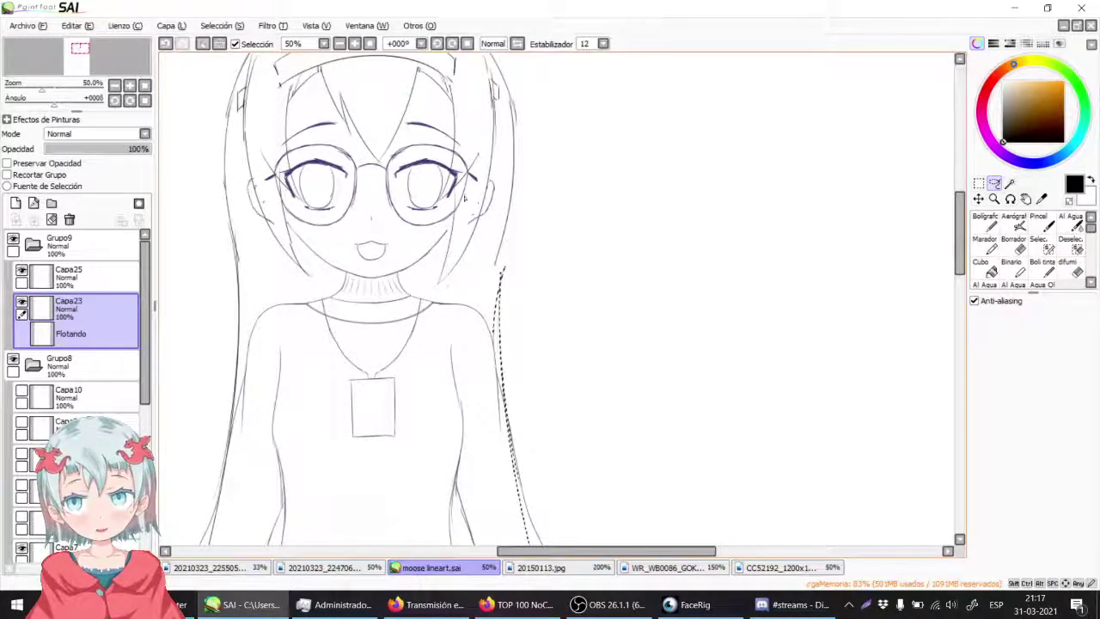
scroll(527, 270, up, 1)
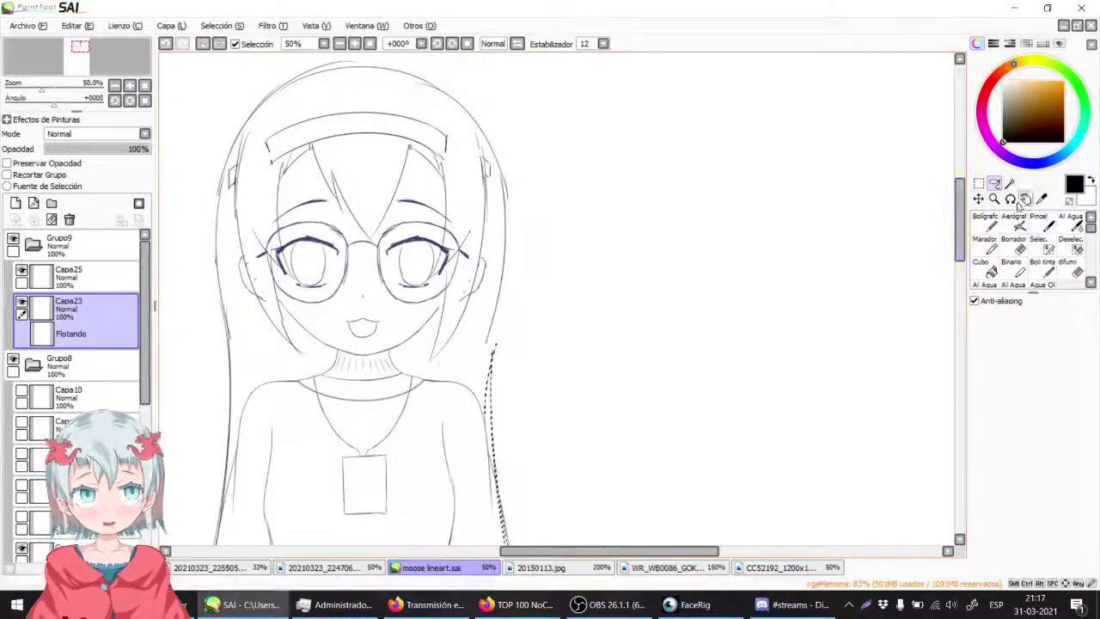
key(ctrl+d)
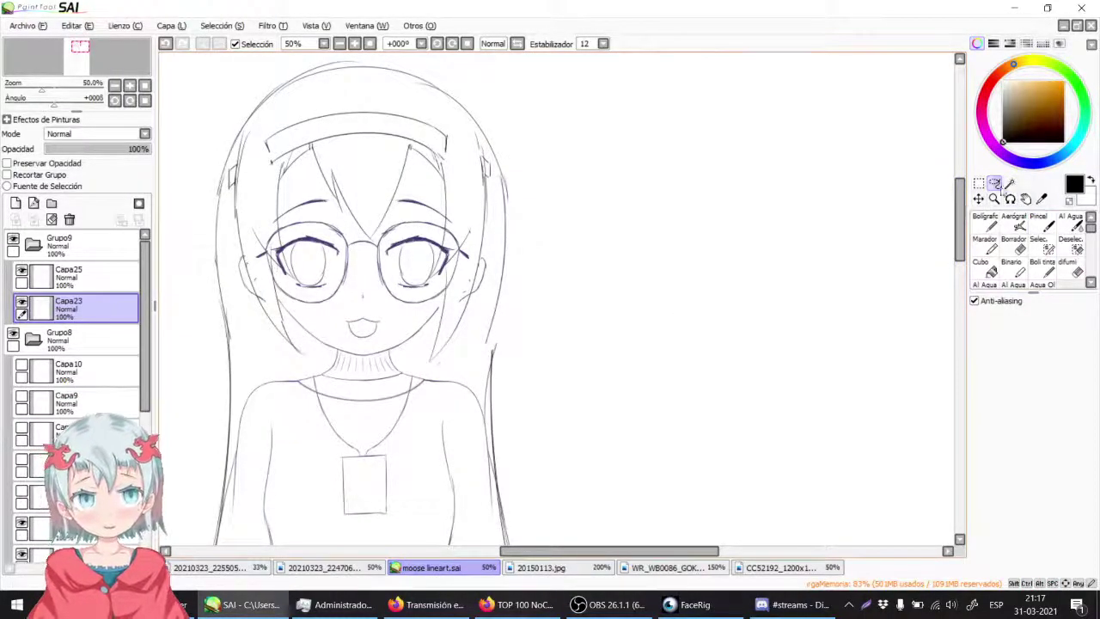
Step: Lasso the outer hair outline on the right-hand side of the head on Capa23 and transform it slightly wider towards the shifted long strand
click(22, 301)
click(21, 301)
drag(311, 308, 384, 337)
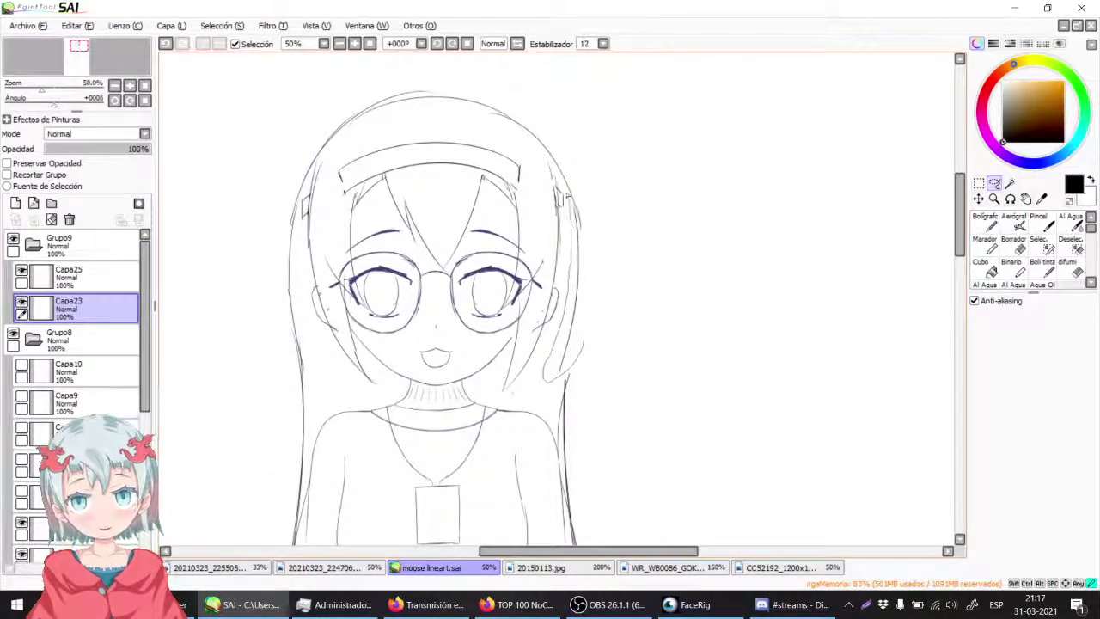
mouse_move(369, 83)
mouse_down()
mouse_move(628, 85)
mouse_move(642, 266)
mouse_move(579, 337)
mouse_up()
key(ctrl+t)
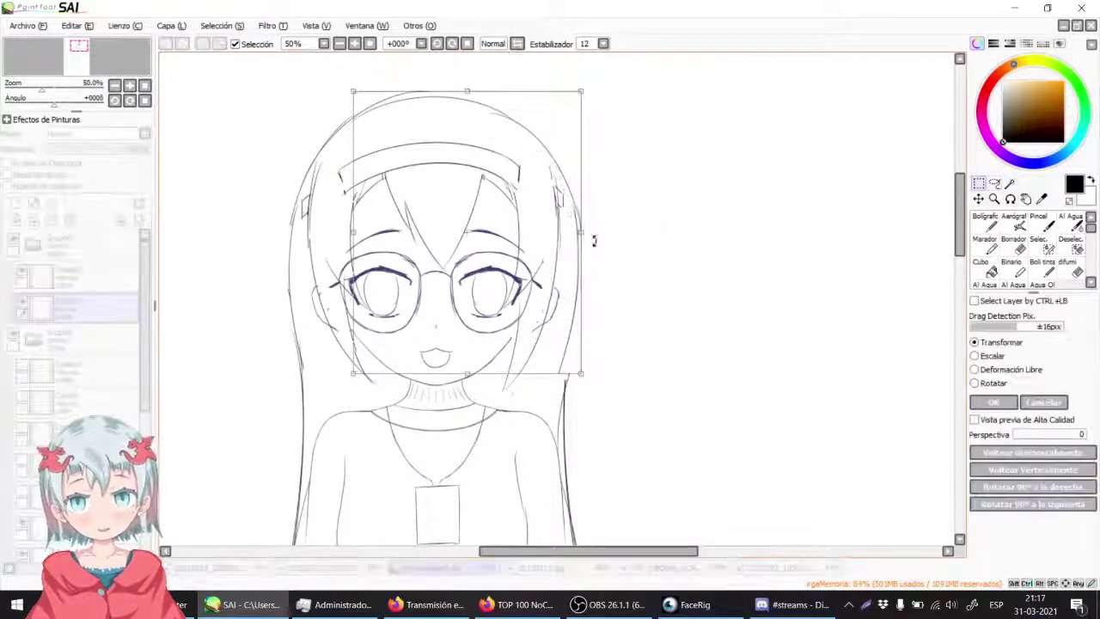
drag(580, 232, 592, 232)
drag(586, 231, 588, 230)
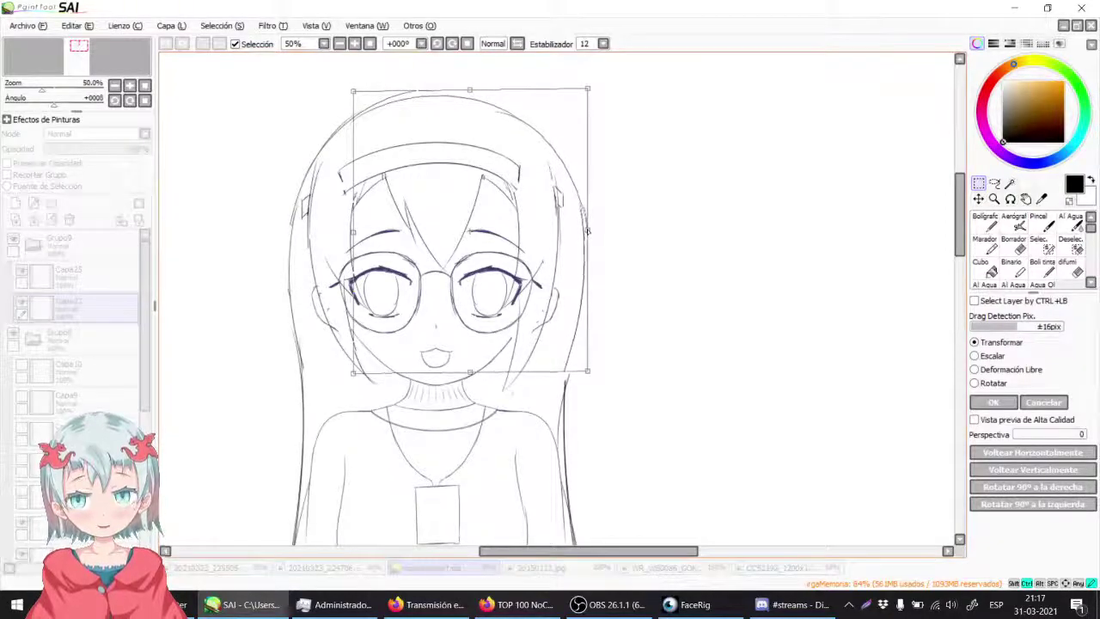
drag(588, 374, 592, 375)
drag(590, 235, 591, 233)
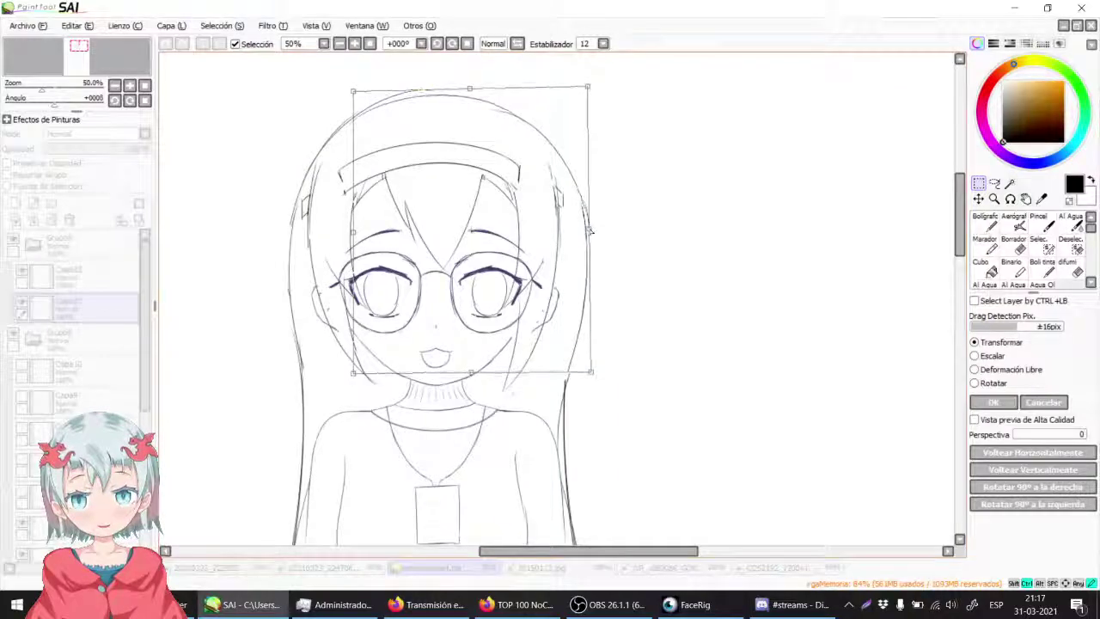
key(Return)
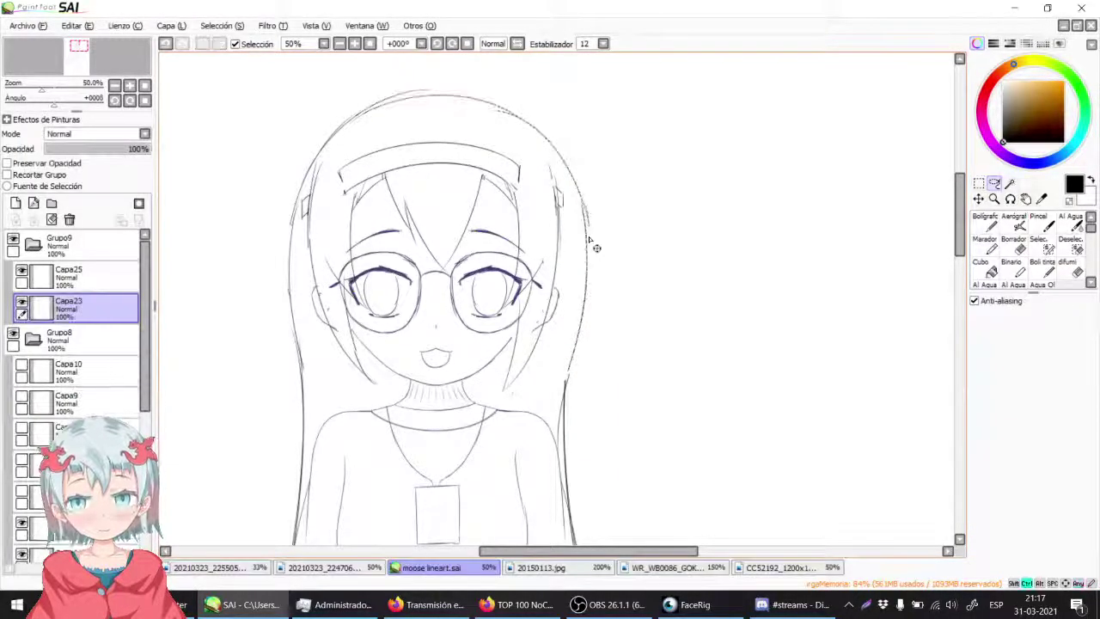
drag(363, 248, 372, 279)
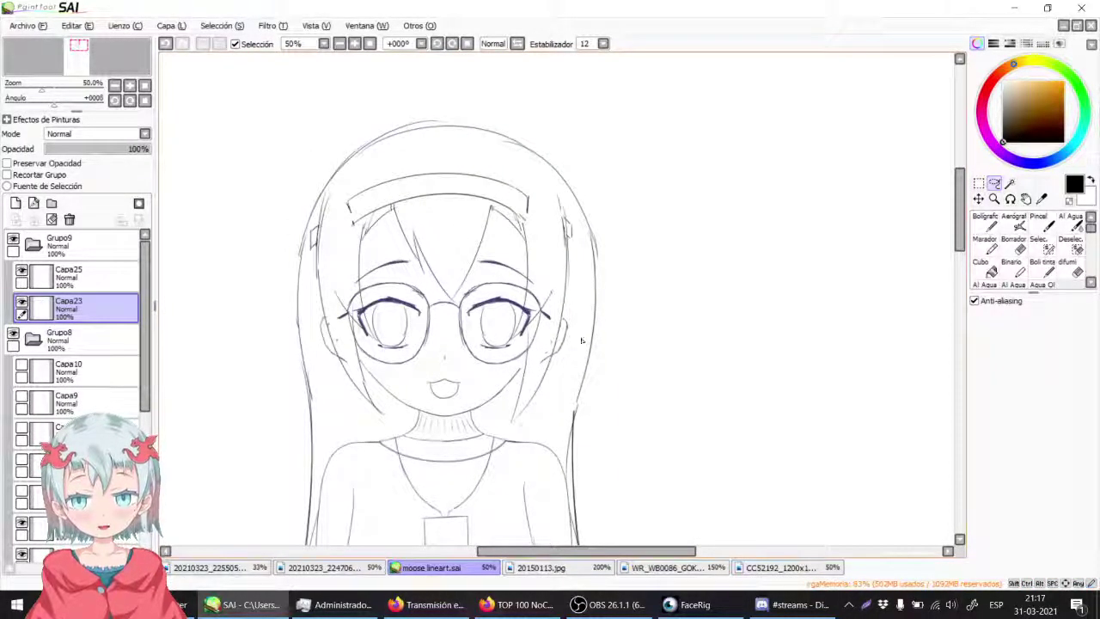
Step: Ink a short horizontal guide line between ear and outer hair on a new layer and transform it across to compare the opposite gap
click(1043, 268)
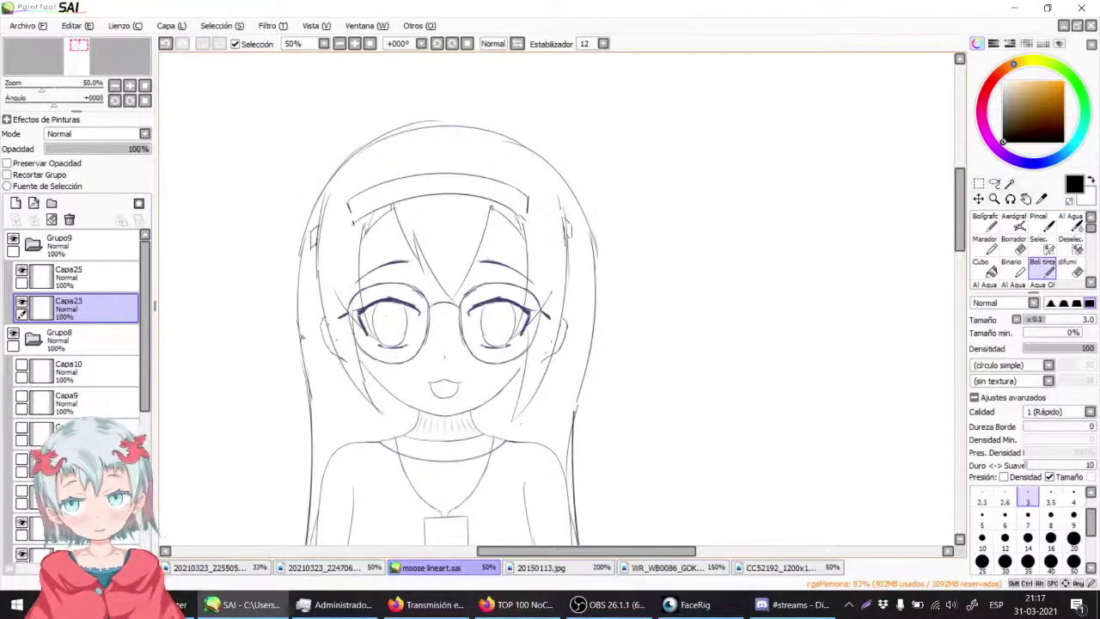
click(15, 204)
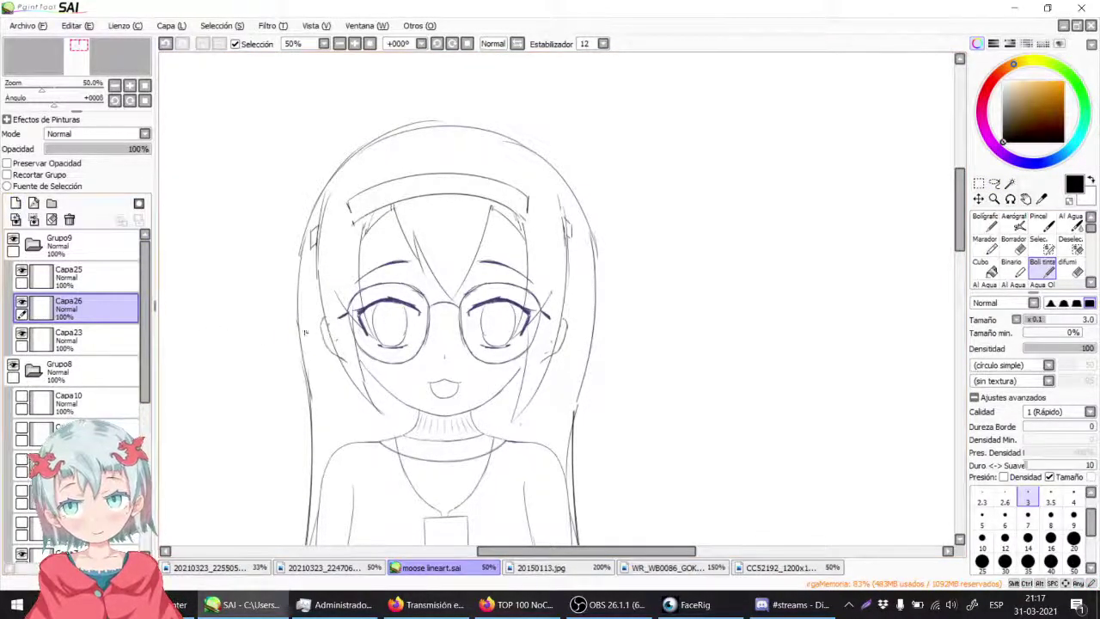
key(ctrl+t)
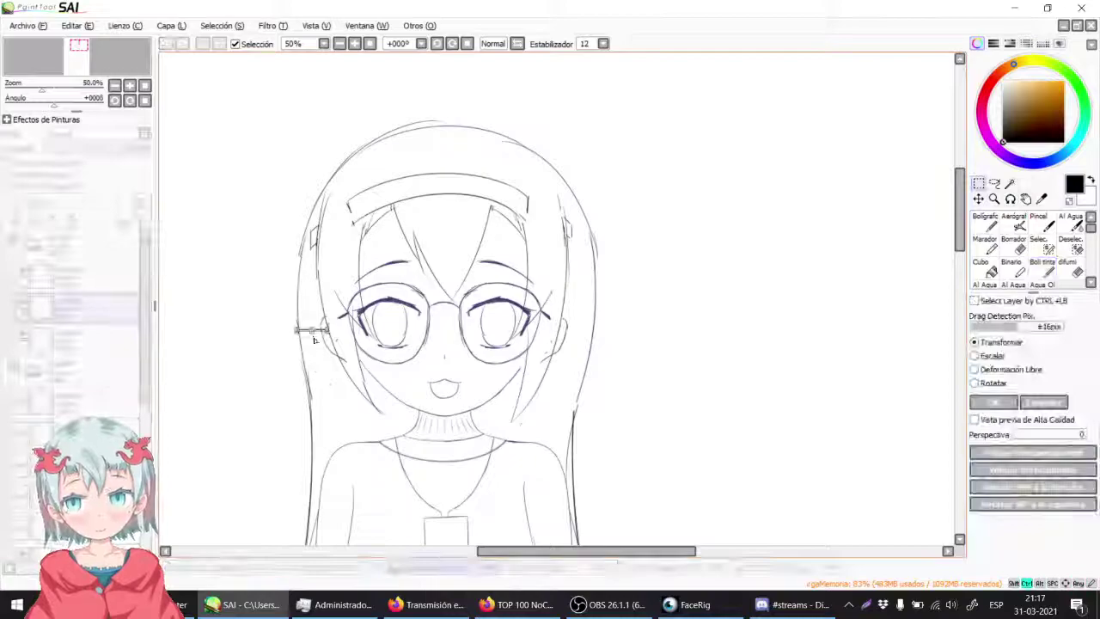
click(357, 44)
click(356, 44)
click(357, 44)
drag(331, 344, 859, 307)
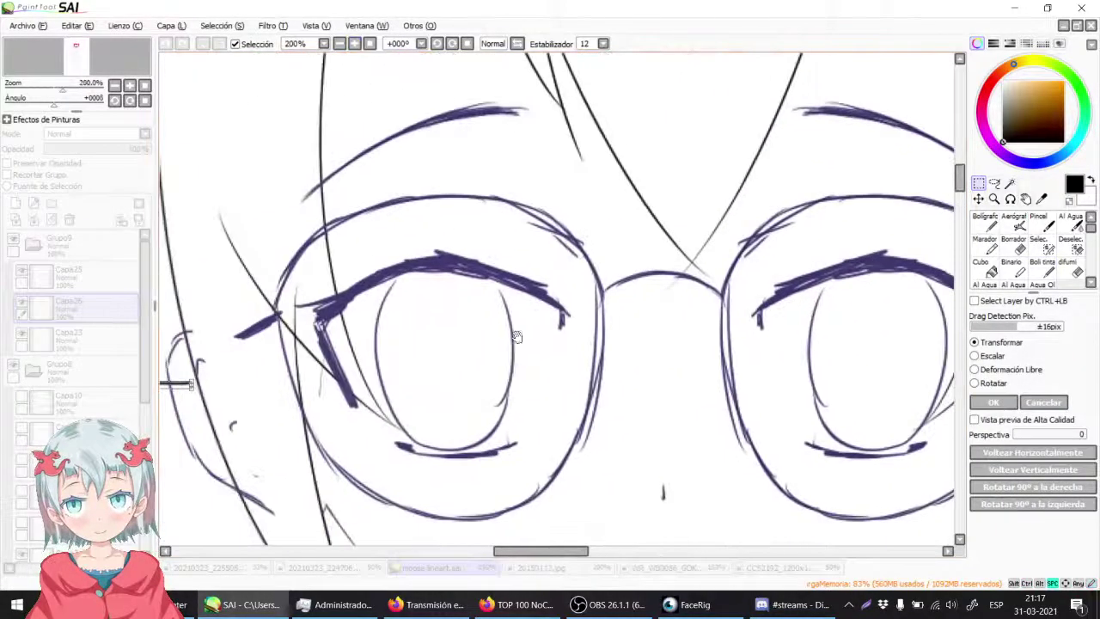
drag(419, 379, 611, 302)
drag(355, 312, 943, 312)
drag(823, 381, 287, 358)
drag(416, 293, 897, 294)
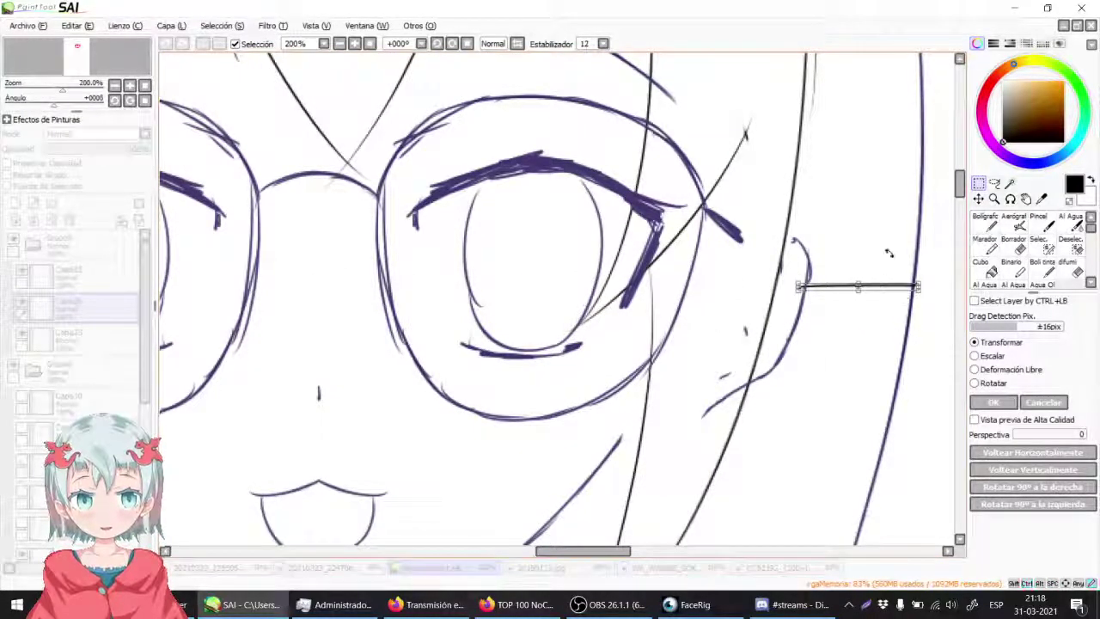
key(Return)
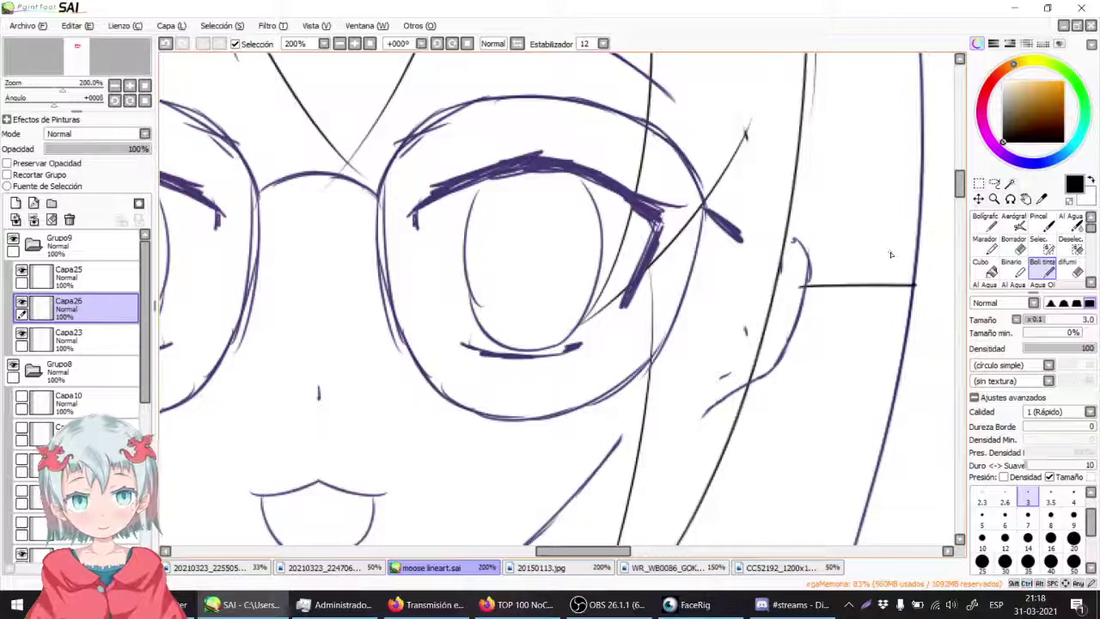
Step: Undo the guide line and its move, and get rid of the temporary layer Capa26
key(h)
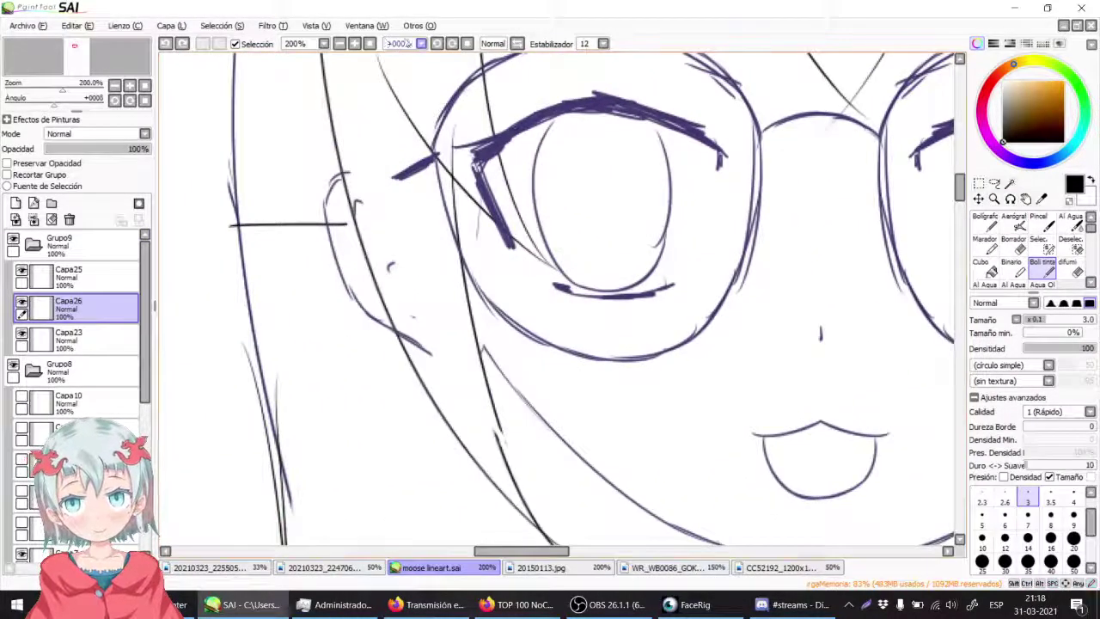
click(341, 44)
click(340, 44)
click(340, 44)
drag(429, 245, 268, 244)
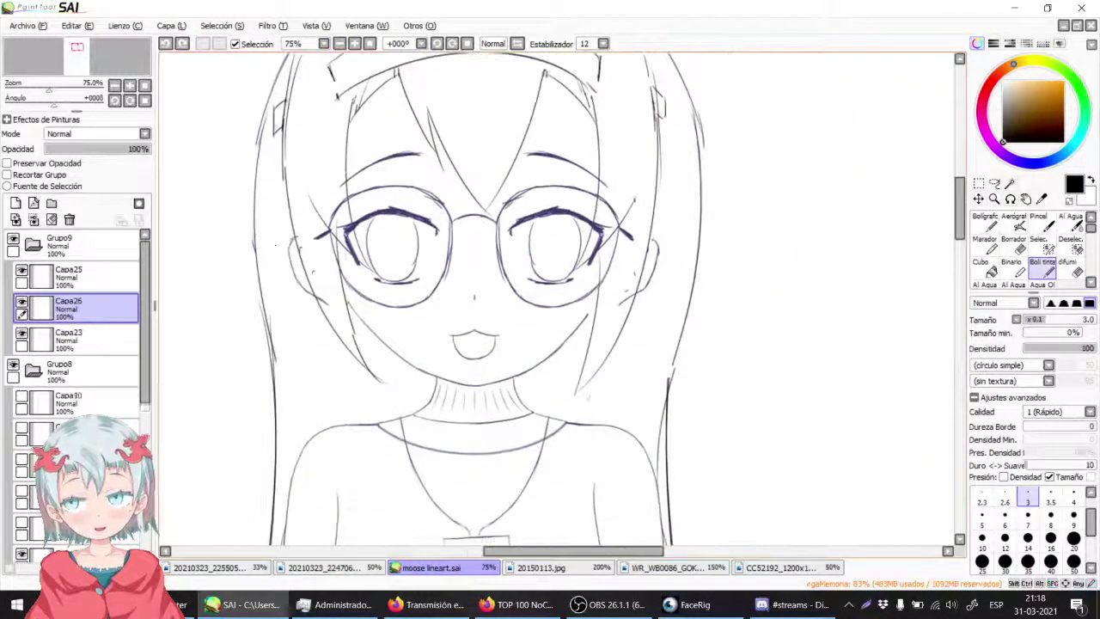
key(ctrl+e)
Step: Examine the hair outline against the body over the whole figure, and up close around the headband and glasses
drag(323, 332, 372, 167)
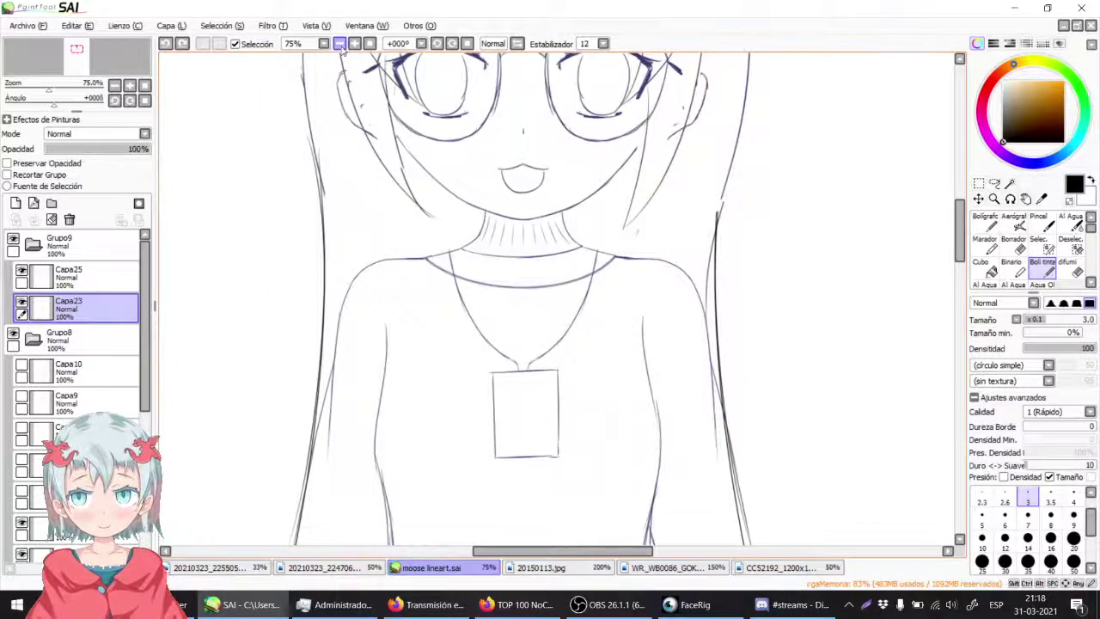
click(339, 44)
scroll(303, 217, down, 3)
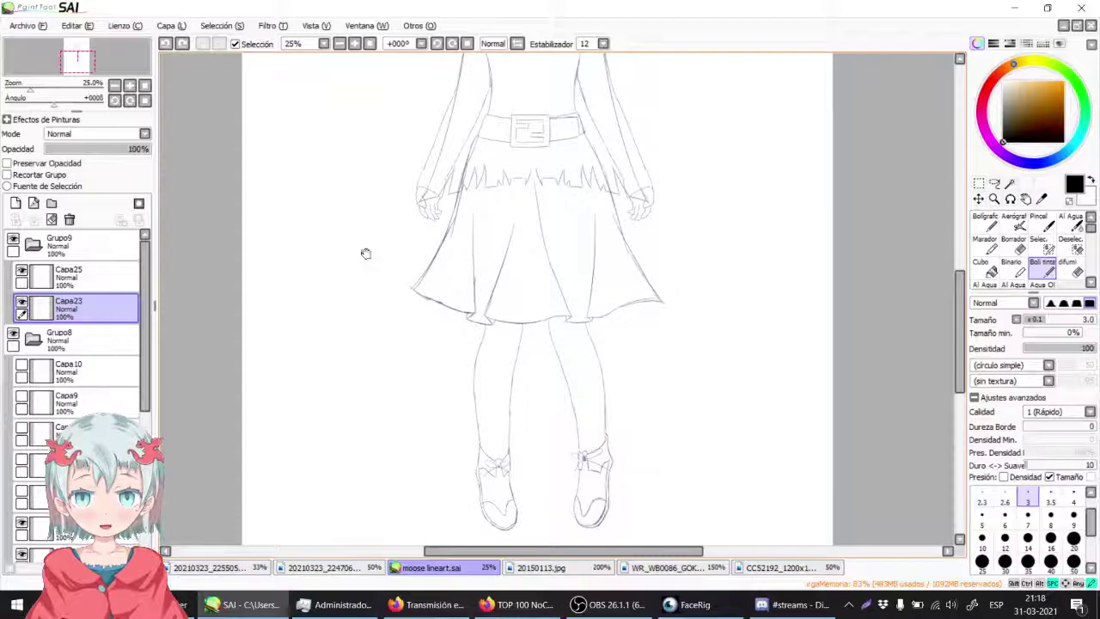
drag(366, 251, 329, 501)
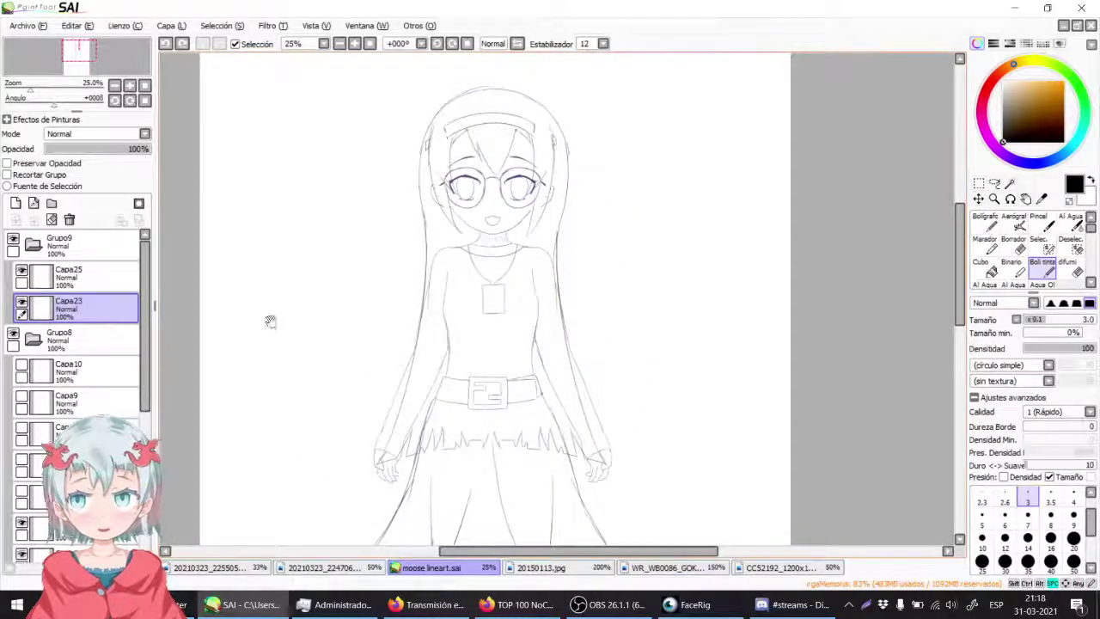
drag(368, 156, 392, 231)
click(355, 44)
click(355, 44)
click(355, 44)
click(355, 44)
mouse_move(312, 143)
mouse_down()
mouse_move(351, 263)
mouse_move(350, 375)
mouse_up()
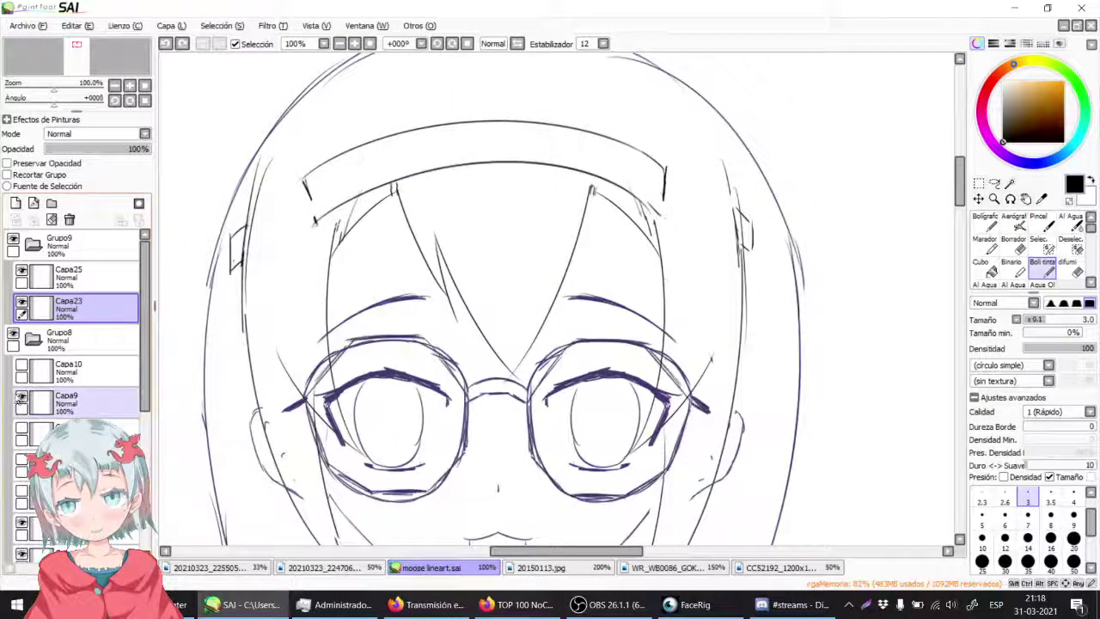
Step: Check what the hidden Grupo8 layers contain and make Capa12, the antler headband sketch, visible over the head
click(23, 459)
click(23, 459)
click(23, 492)
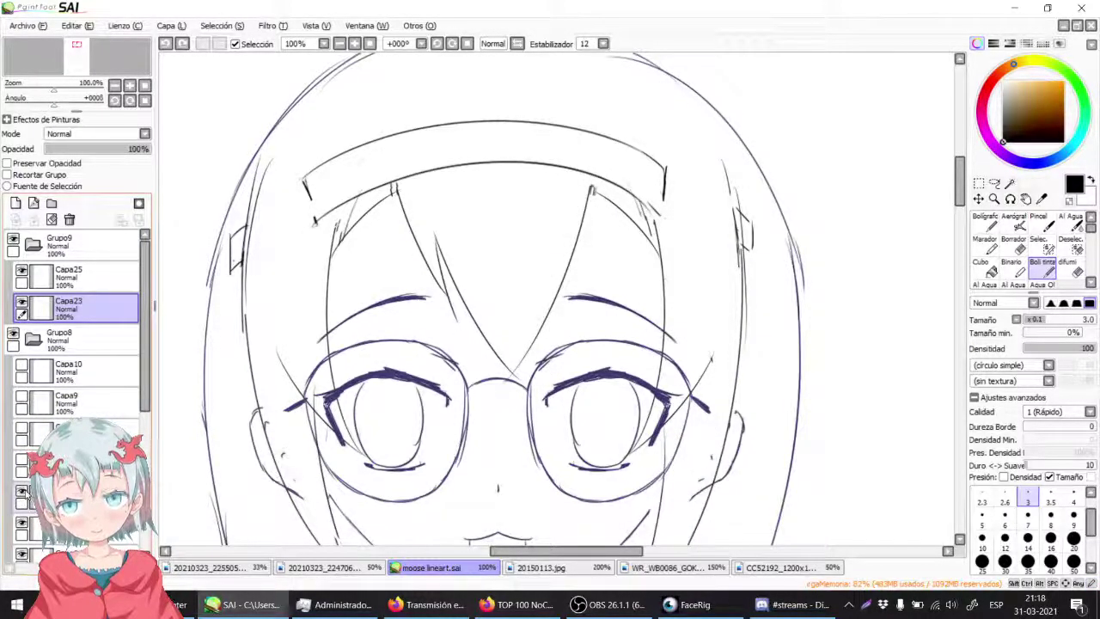
click(23, 493)
drag(144, 386, 144, 469)
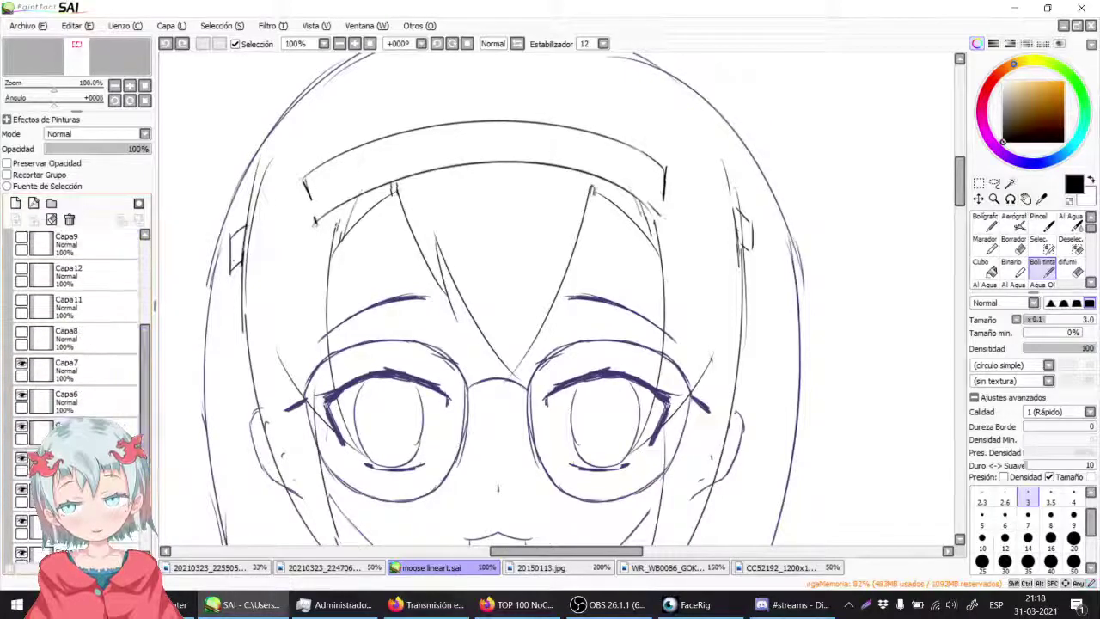
drag(147, 386, 150, 414)
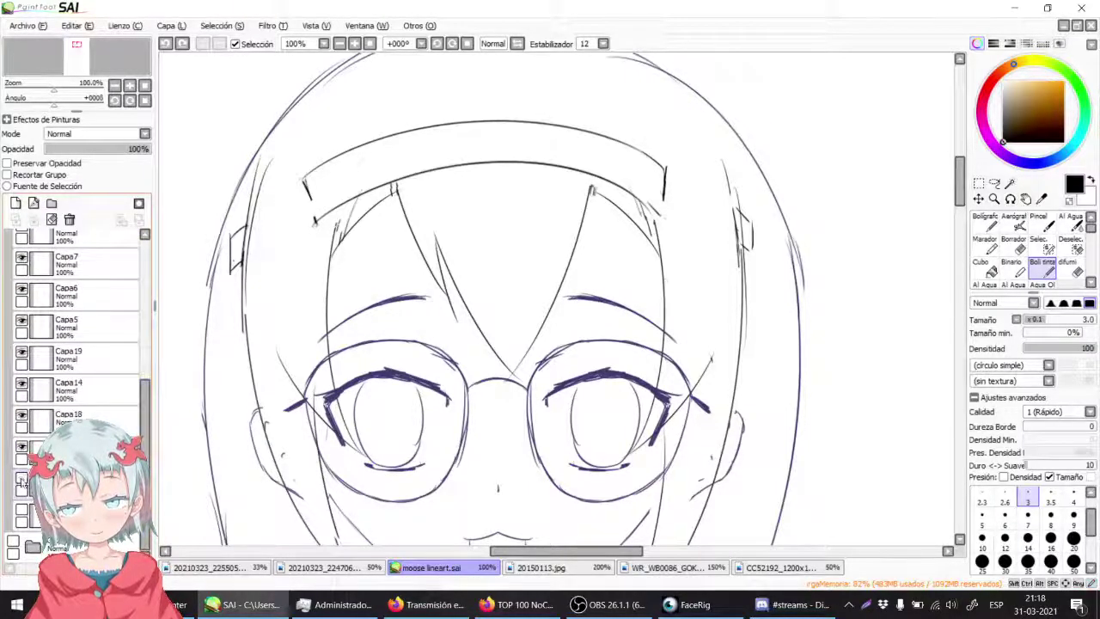
drag(144, 422, 143, 312)
click(22, 440)
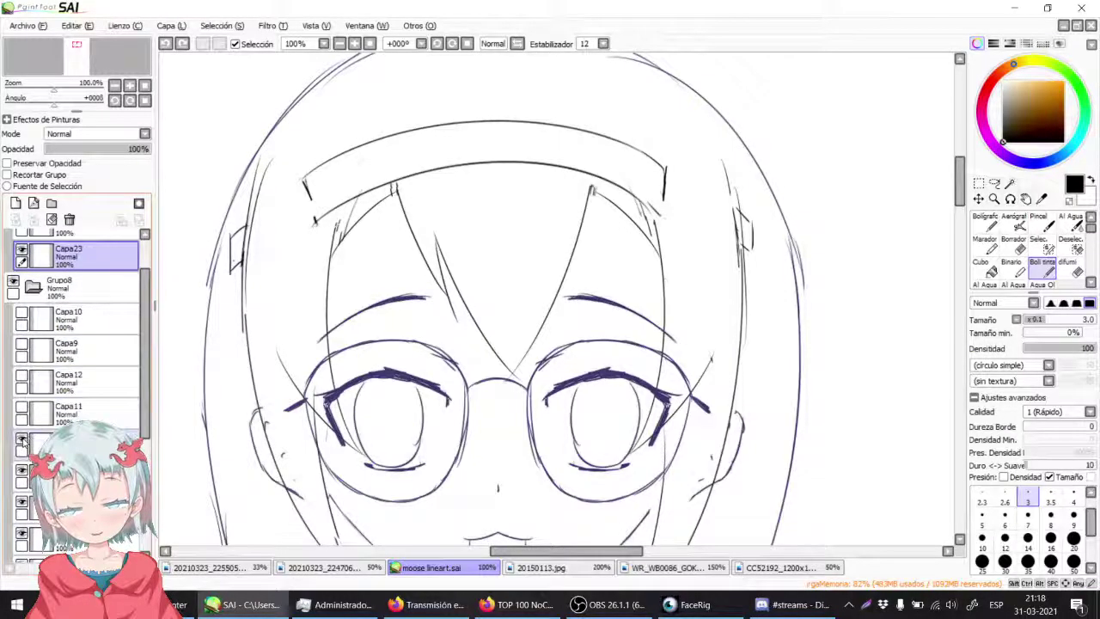
click(22, 410)
click(22, 409)
click(21, 378)
click(21, 378)
click(22, 378)
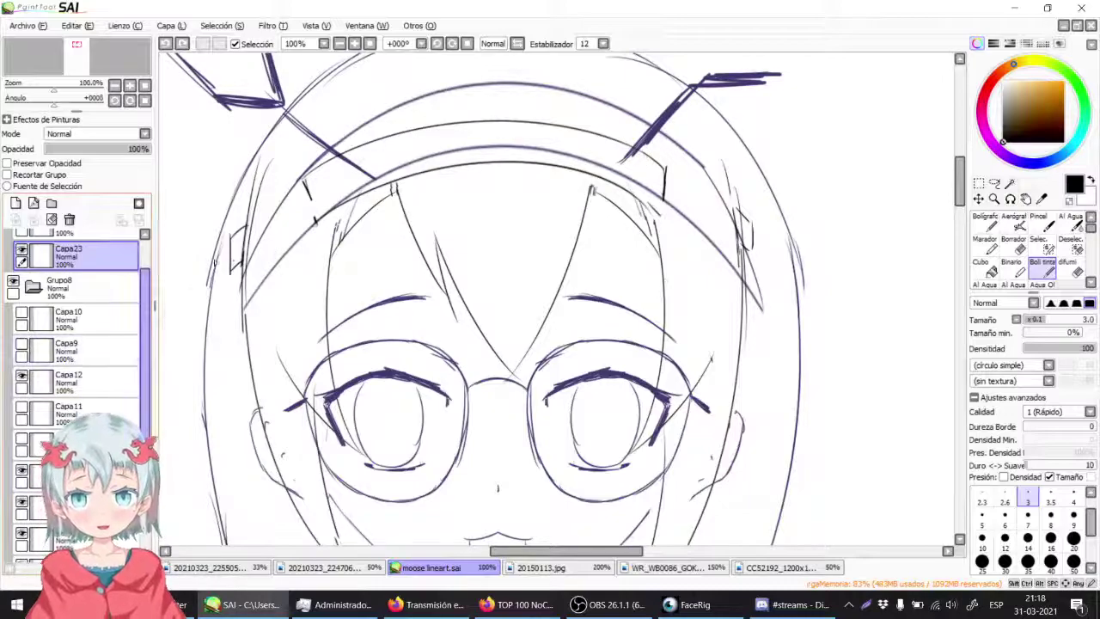
drag(557, 129, 578, 239)
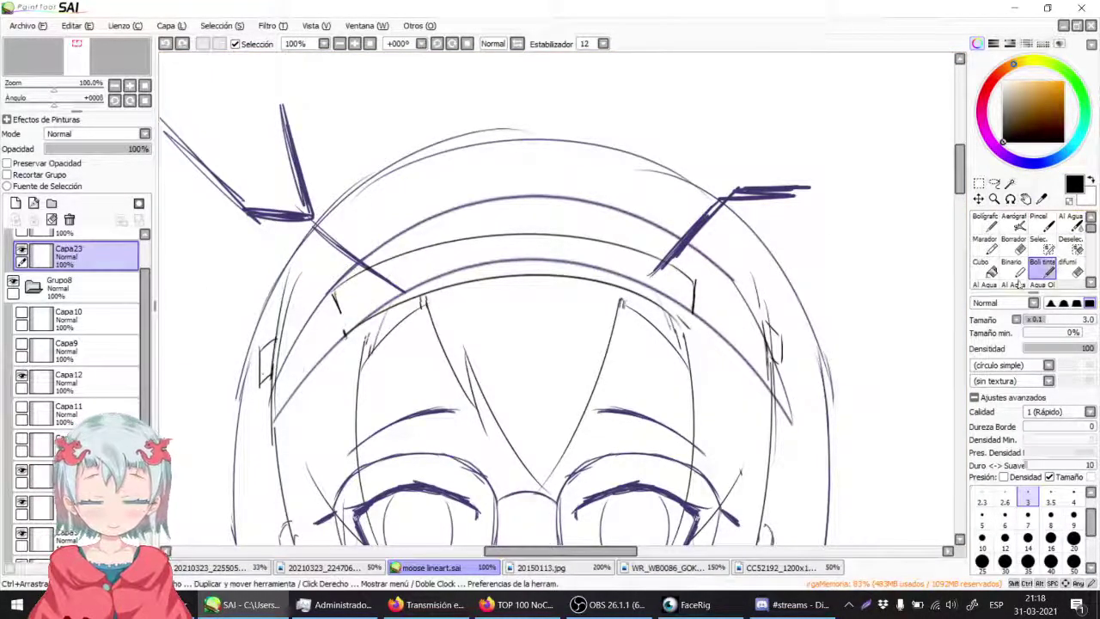
Step: Switch to Firefox, search for "cintillo mujer" in a new tab, and look over the image results for headband references
click(427, 604)
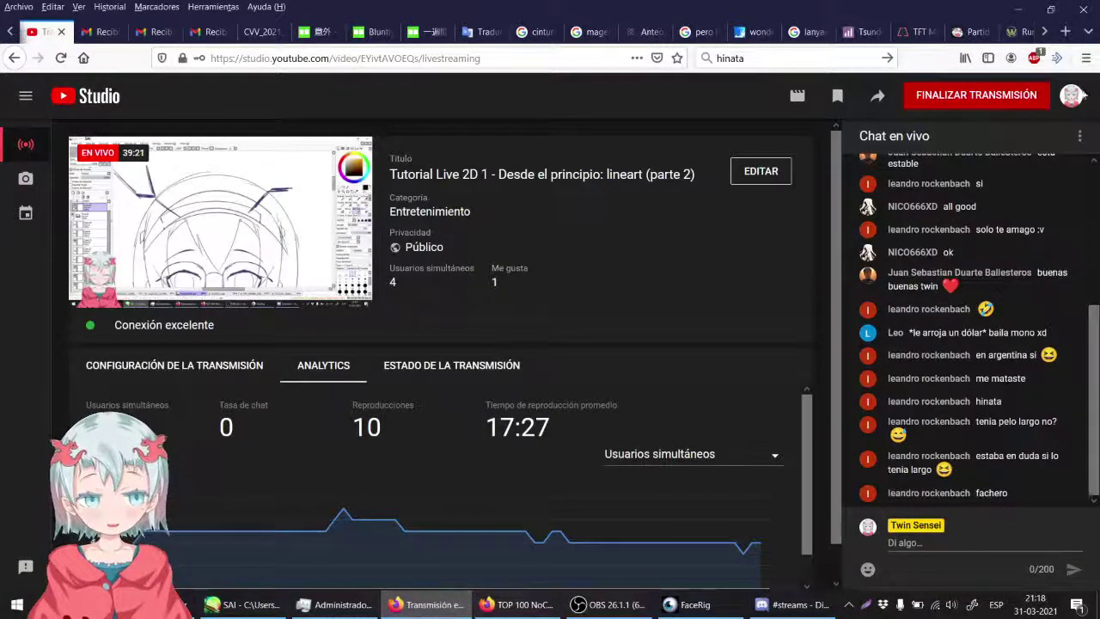
click(1066, 30)
click(823, 59)
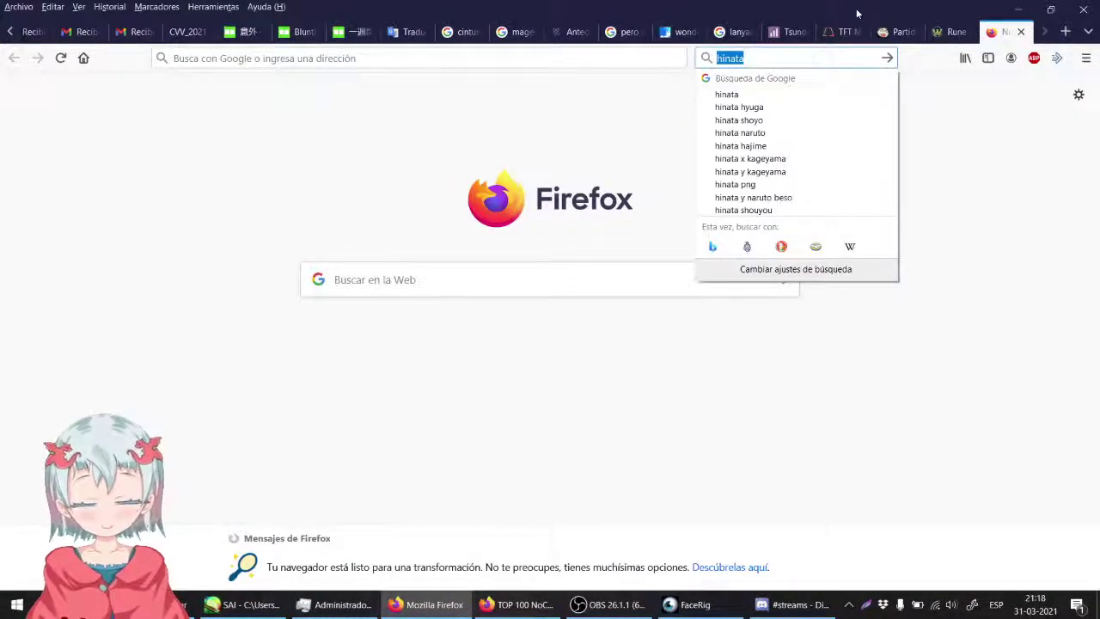
text(cintillo mu)
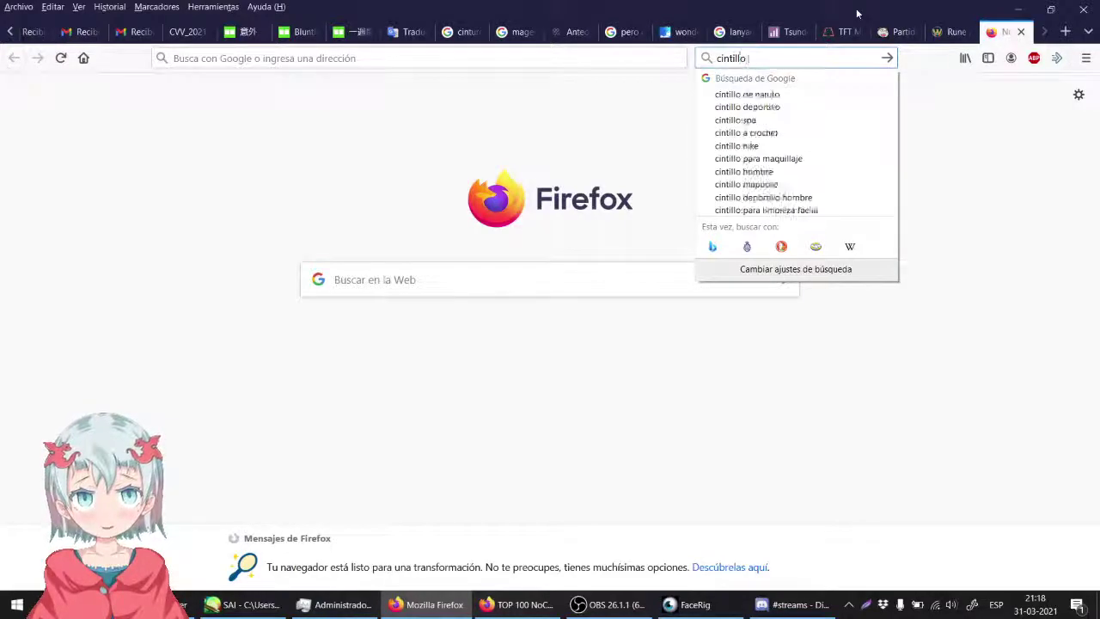
key(Down)
key(Return)
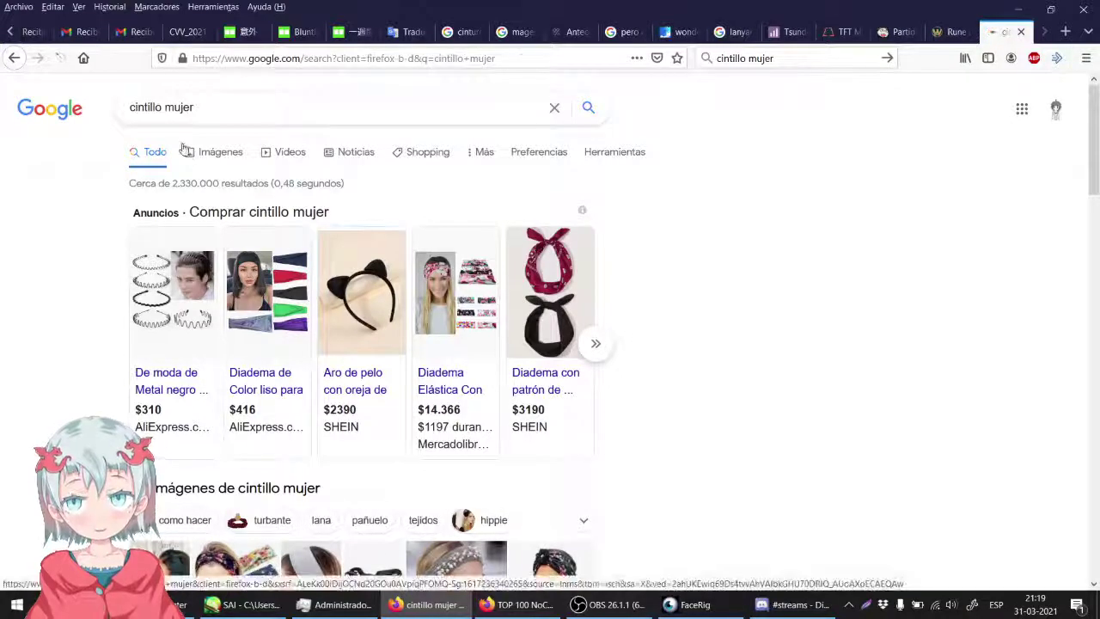
click(189, 151)
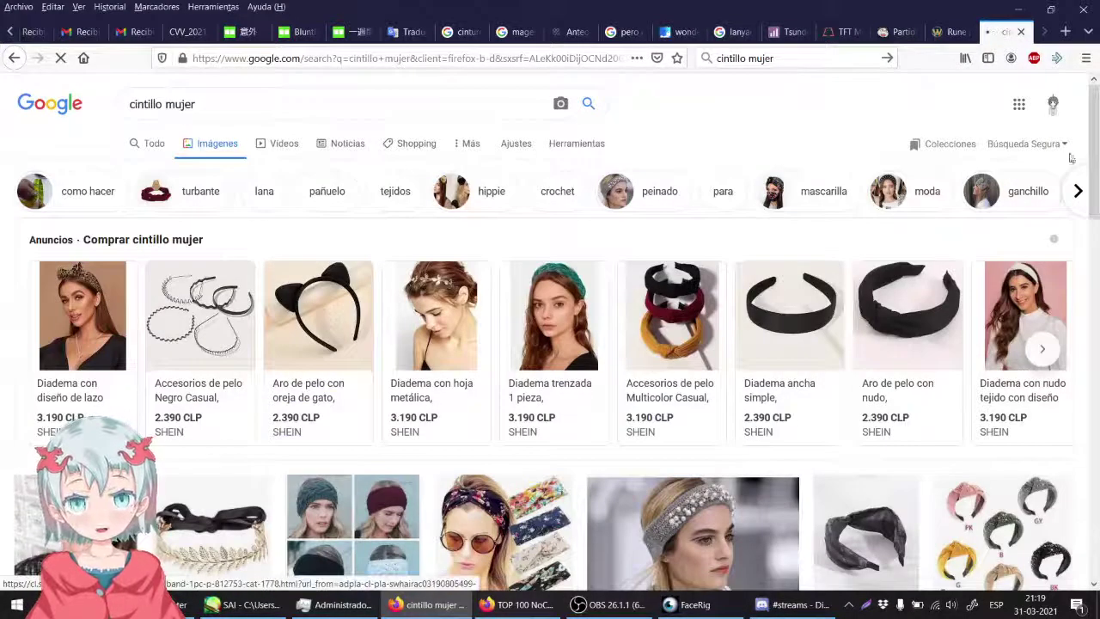
scroll(1097, 154, down, 3)
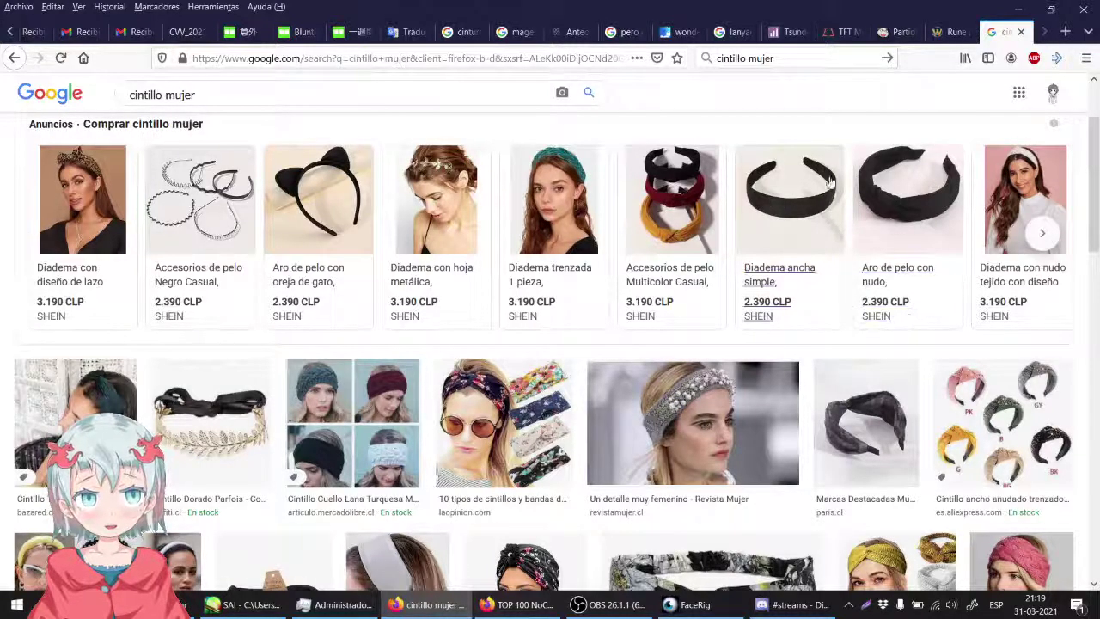
mouse_move(793, 226)
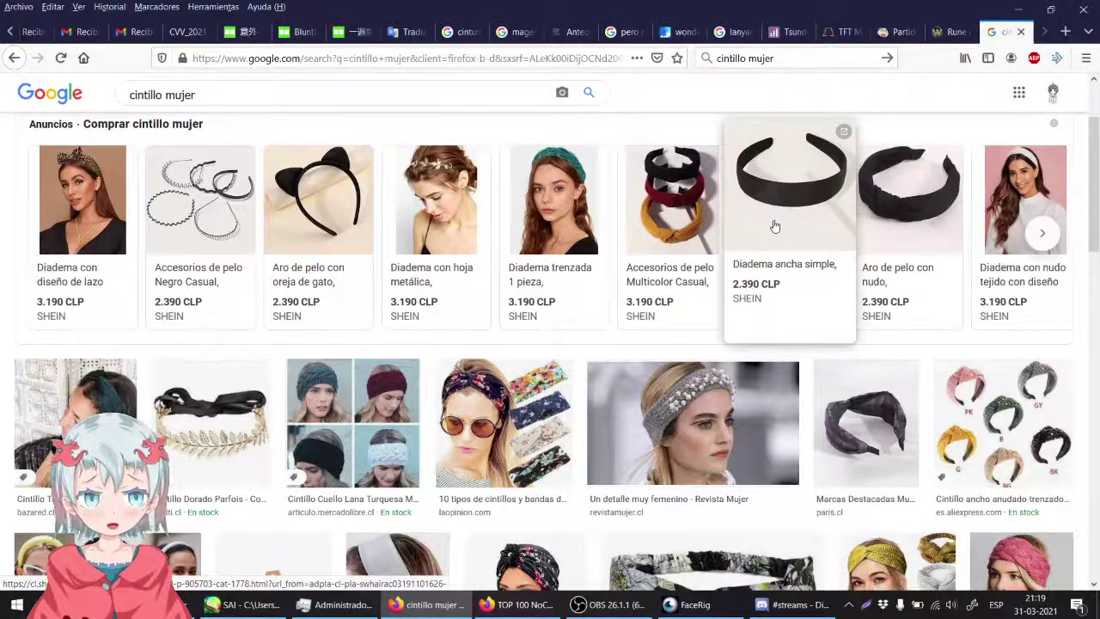
scroll(1085, 230, up, 3)
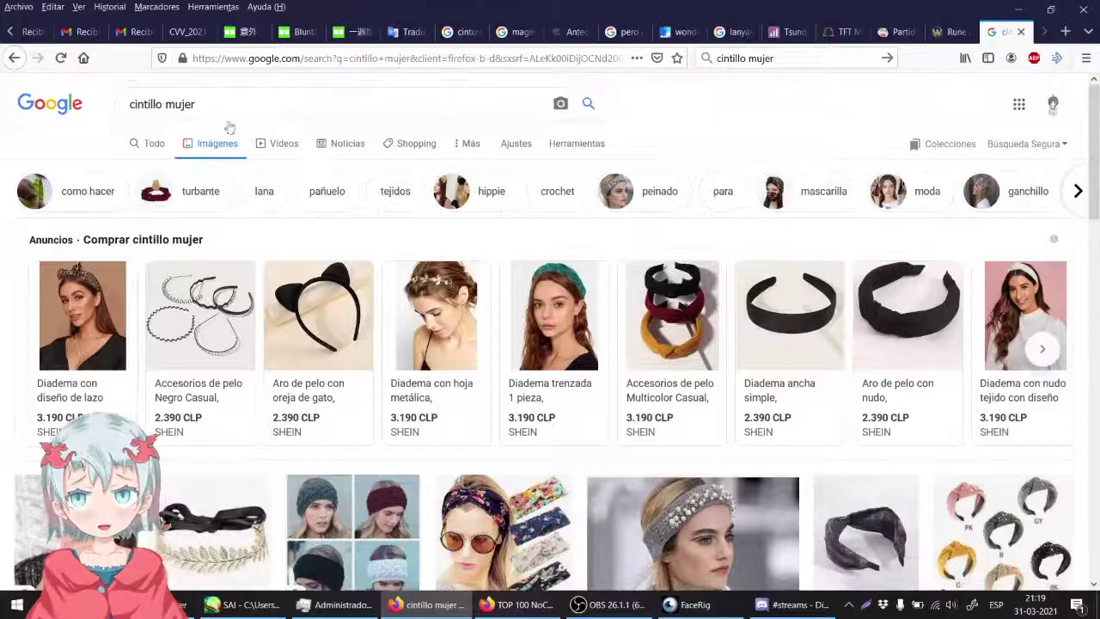
Step: Change the image search to "diadema ancha mujer" and look through the wide headband pictures
drag(162, 103, 77, 112)
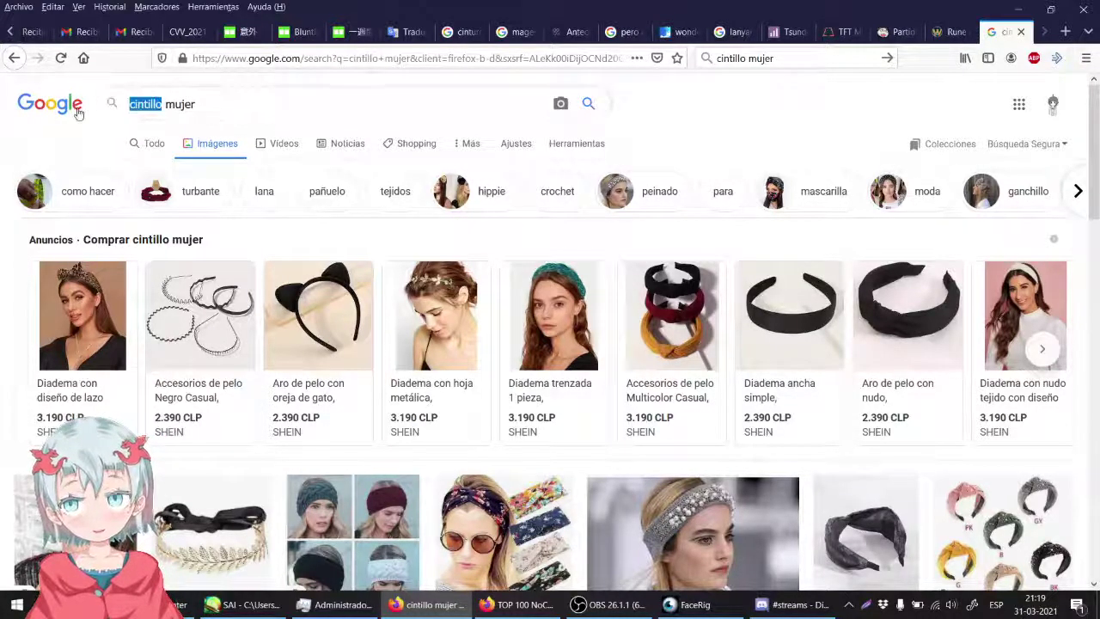
text(diadema ancha)
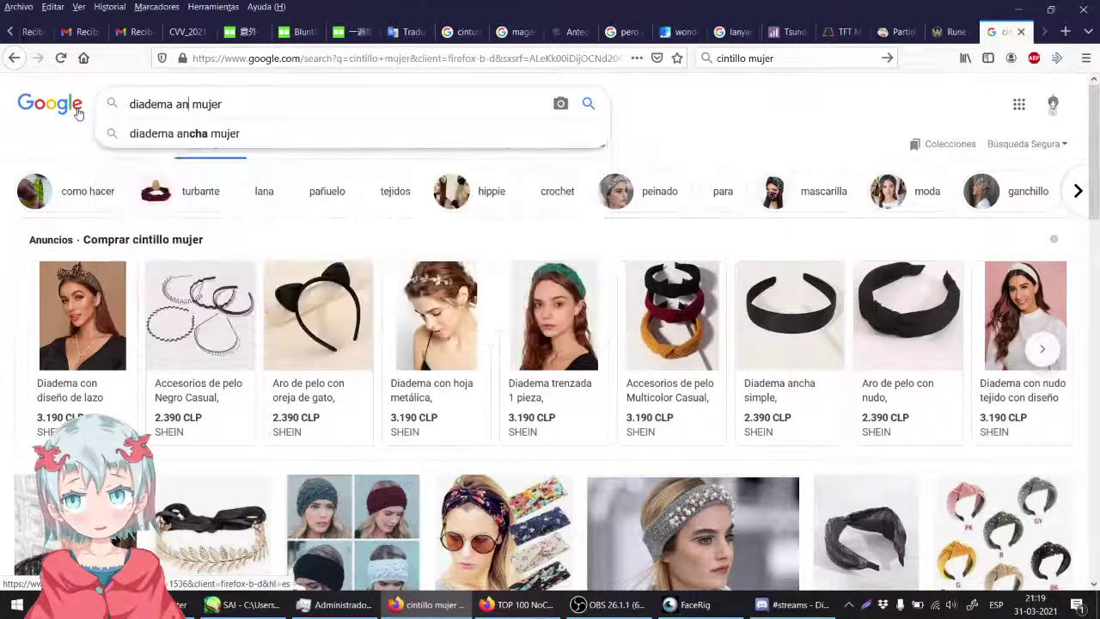
key(Return)
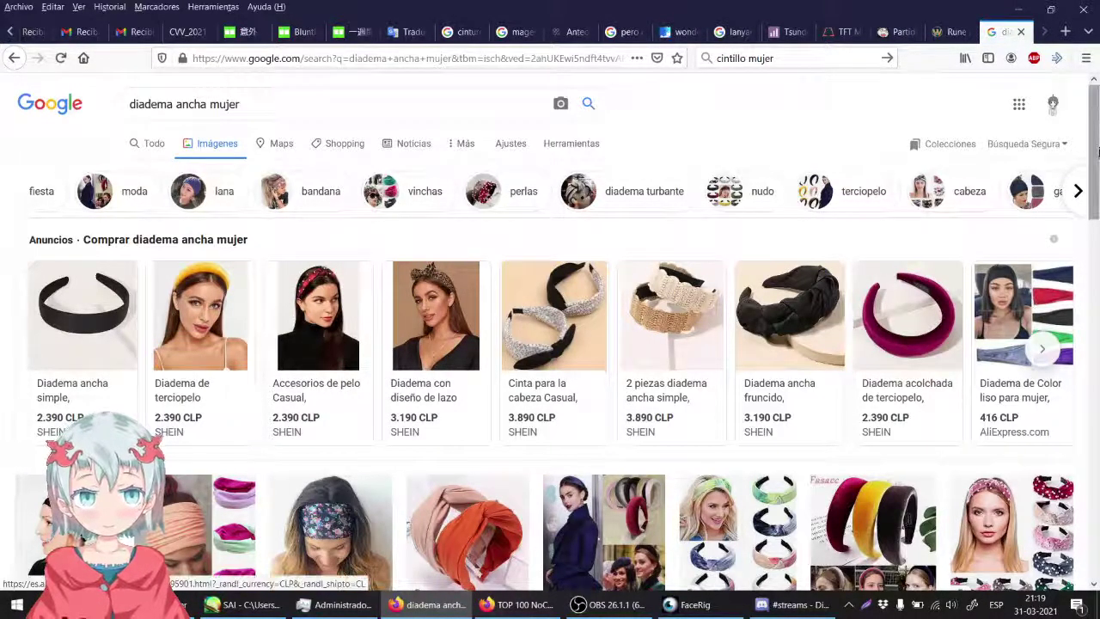
scroll(1096, 198, down, 3)
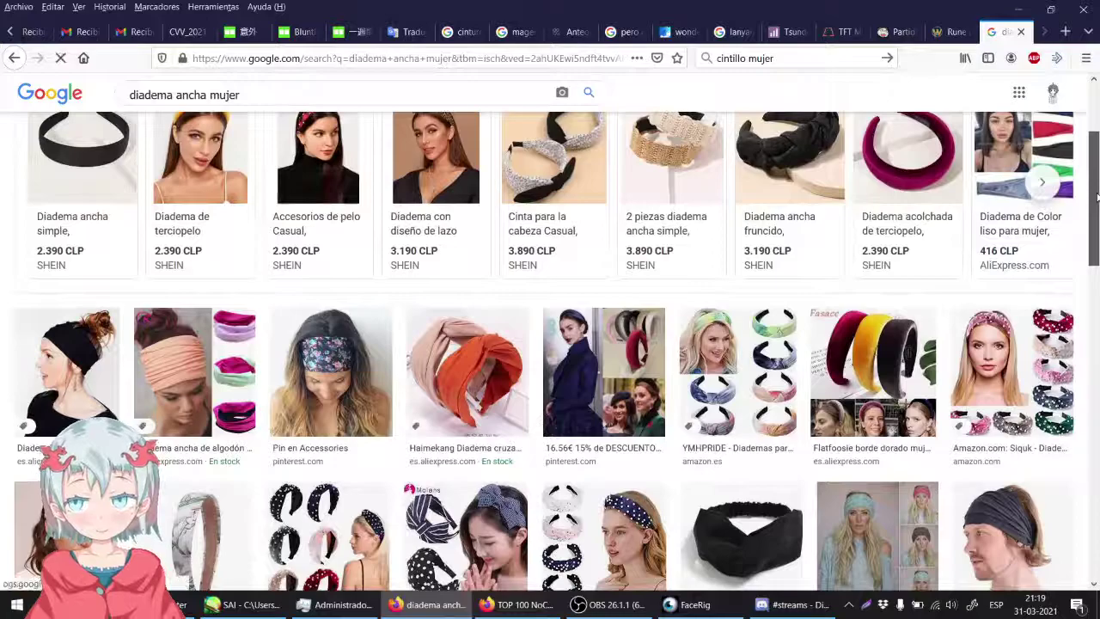
scroll(1098, 232, down, 4)
scroll(1098, 239, down, 4)
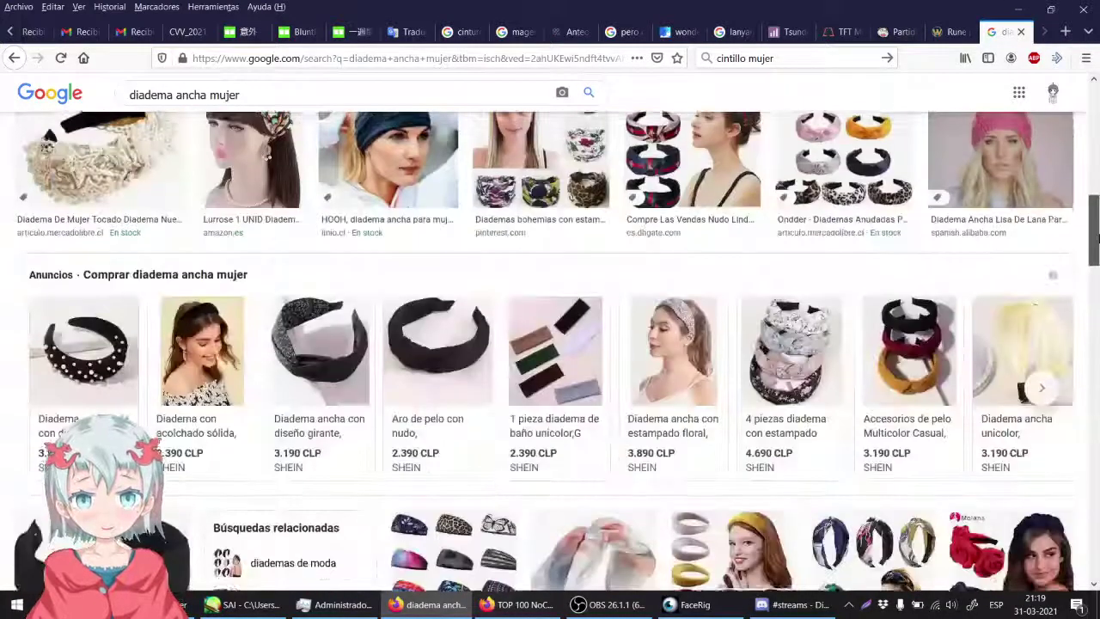
scroll(1096, 224, up, 2)
scroll(1096, 219, up, 5)
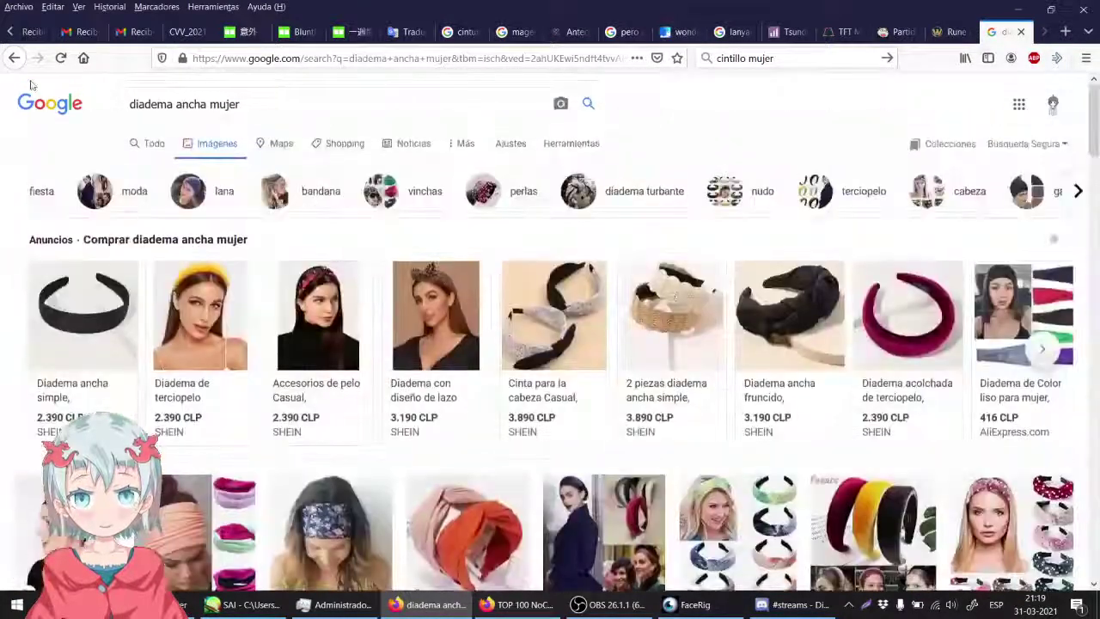
Step: Shorten the image search to "diadema mujer" and look through the pictures of worn headbands
click(416, 104)
key(ctrl+Left)
key(BackSpace)
key(BackSpace)
key(BackSpace)
key(BackSpace)
key(BackSpace)
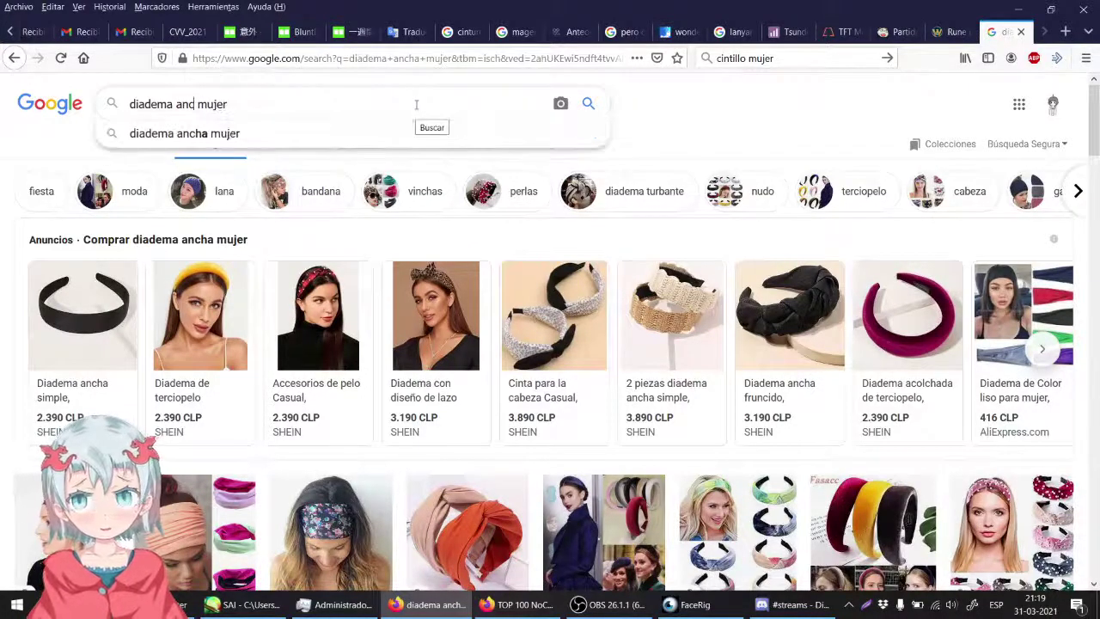
key(Return)
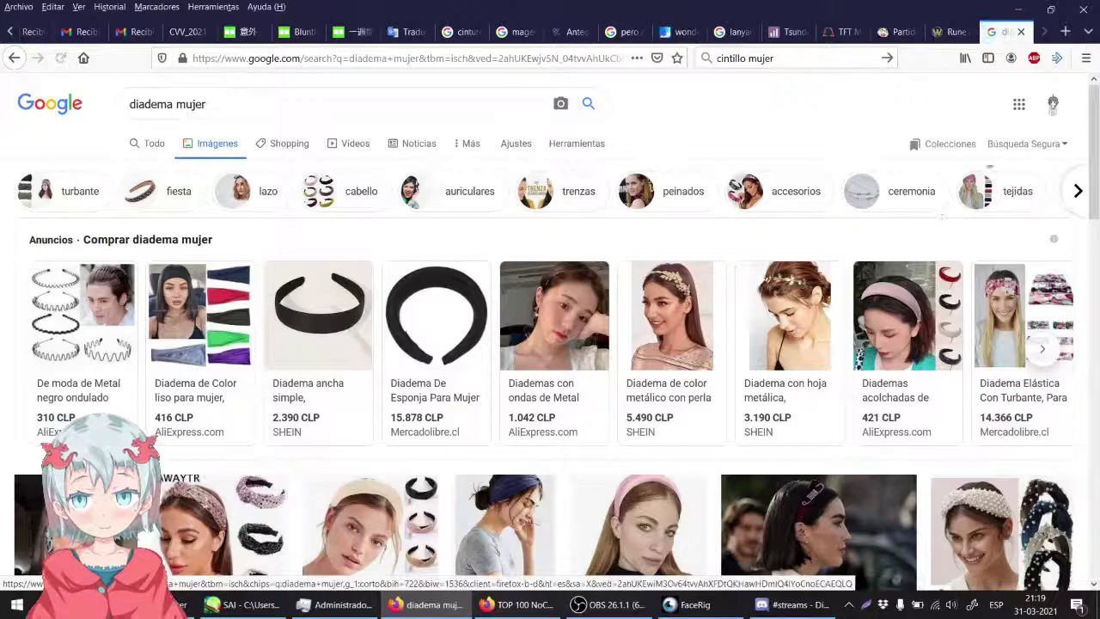
scroll(1097, 202, down, 3)
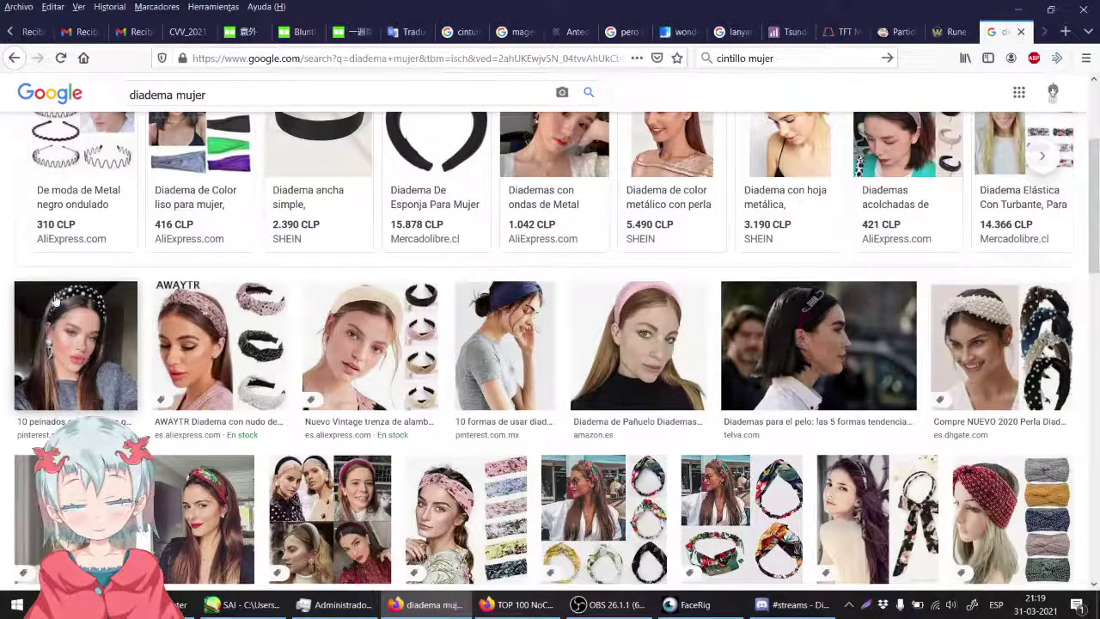
Step: Browse further down the "diadema mujer" image results for more worn headband references
scroll(1098, 251, down, 2)
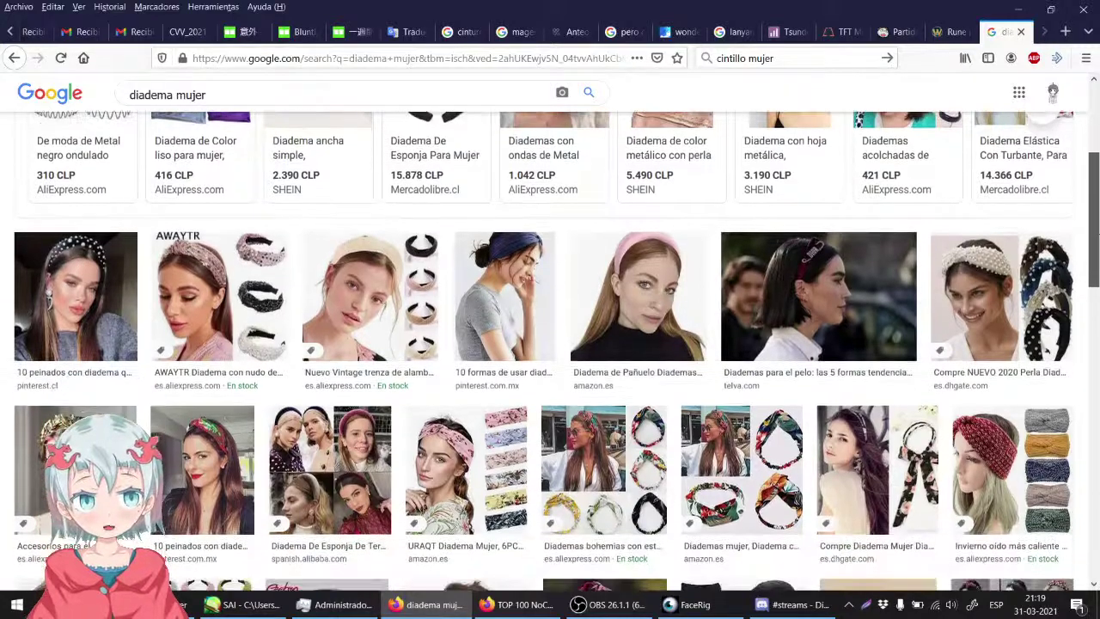
scroll(1098, 251, down, 7)
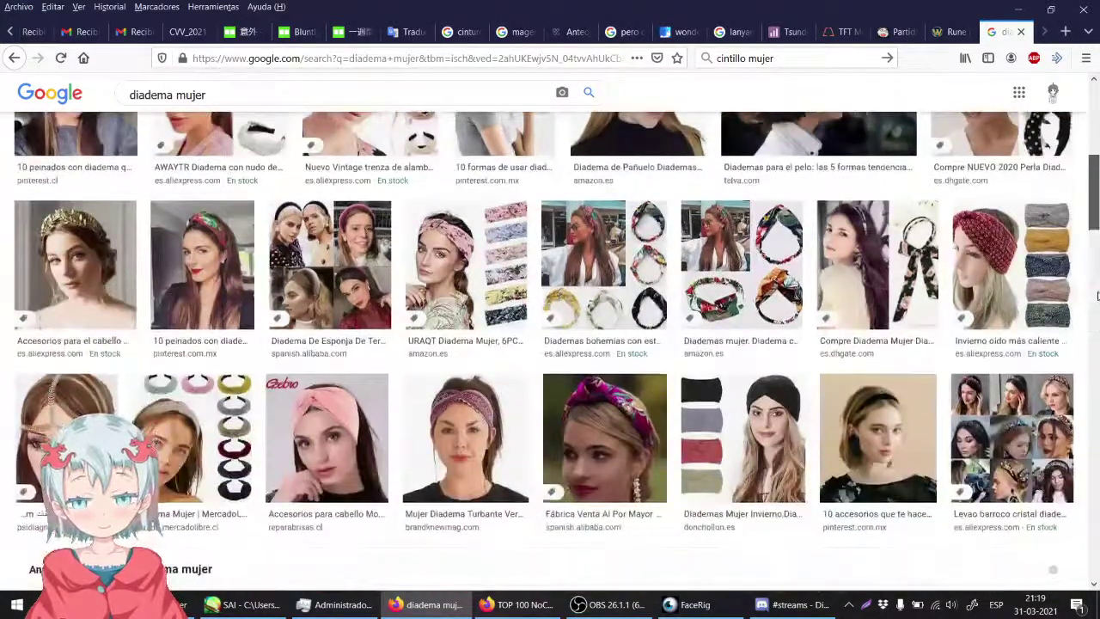
scroll(1098, 296, up, 1)
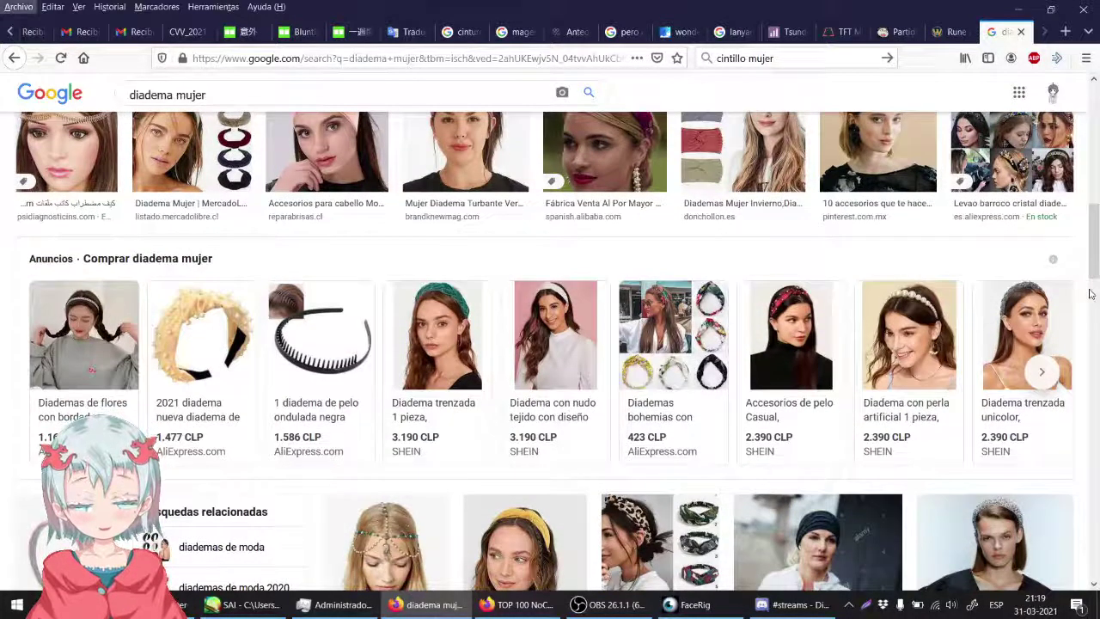
Step: Switch back to PaintTool SAI and compare the Capa12 headband and antler sketch with the current lineart by repeatedly hiding and showing it
key(alt+Tab)
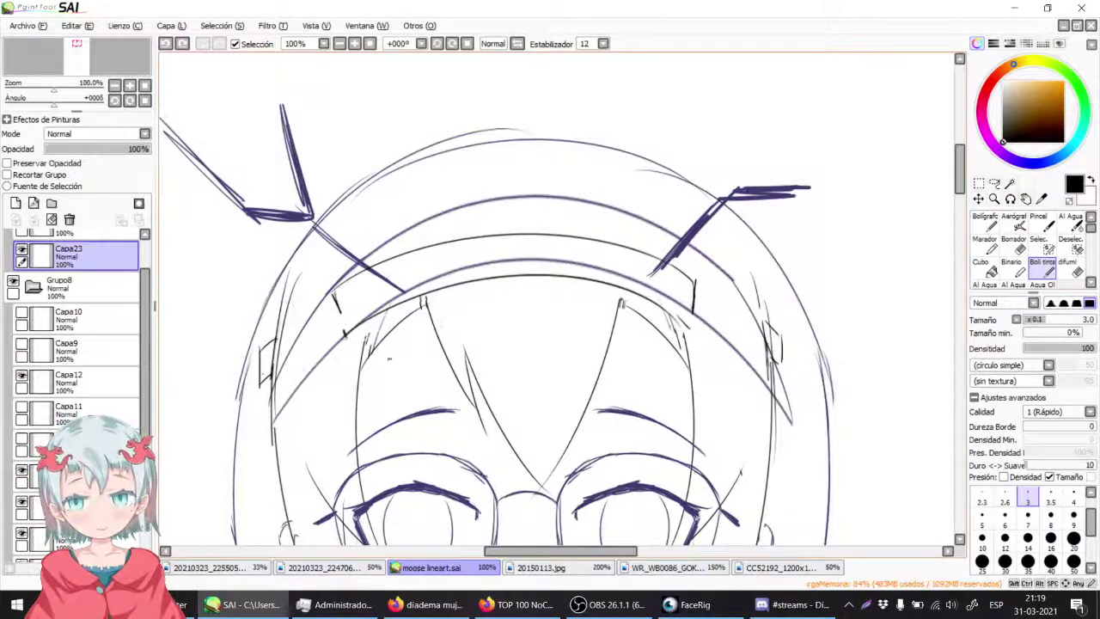
drag(146, 303, 146, 271)
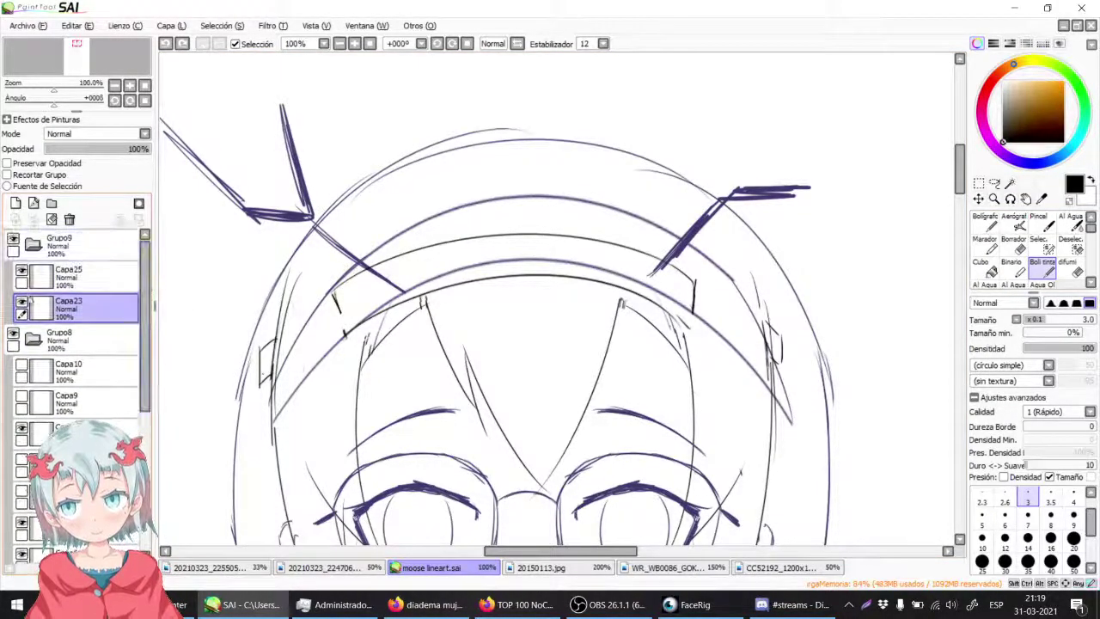
click(24, 428)
click(23, 428)
click(23, 427)
click(23, 428)
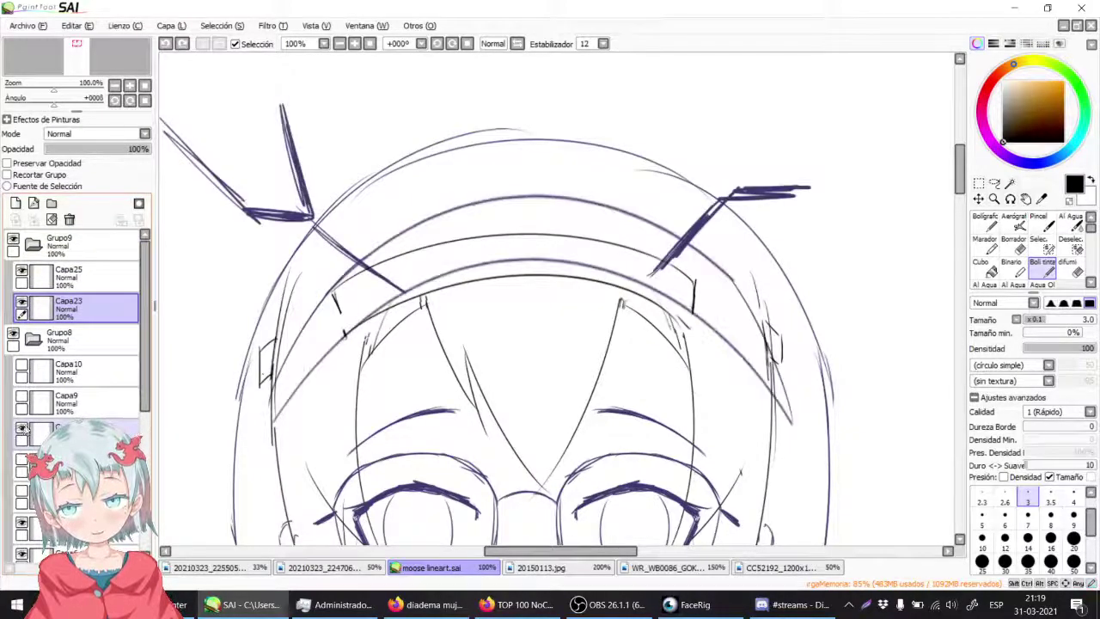
click(23, 428)
click(23, 428)
click(22, 428)
click(23, 428)
click(22, 428)
click(23, 428)
click(25, 427)
click(24, 427)
click(24, 428)
click(24, 428)
click(24, 428)
click(24, 427)
click(24, 427)
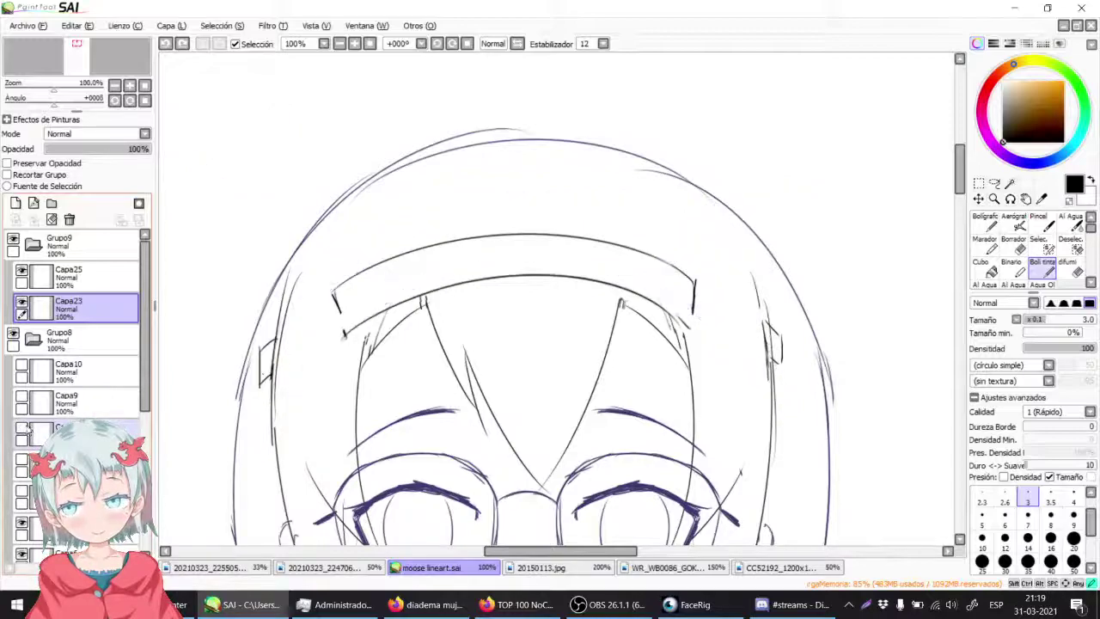
click(24, 428)
Step: Lasso the headband and antler sketch on Capa12, copy it, and clear the selection
click(43, 430)
click(995, 182)
mouse_move(850, 387)
mouse_down()
mouse_move(903, 386)
mouse_move(837, 464)
mouse_move(171, 379)
mouse_move(109, 5)
mouse_up()
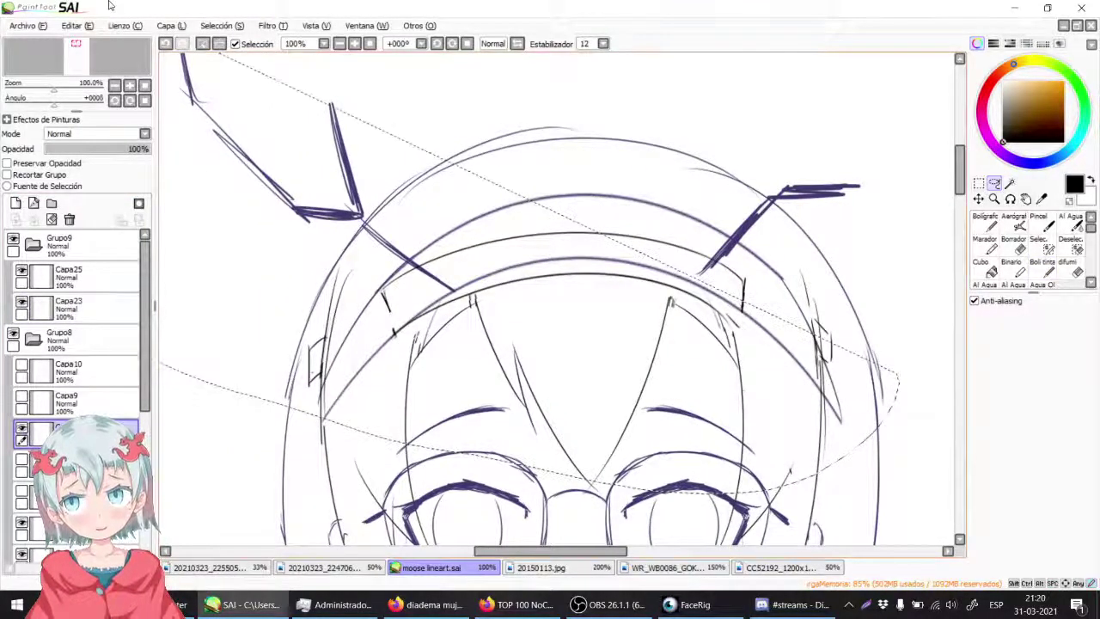
click(340, 44)
key(ctrl+z)
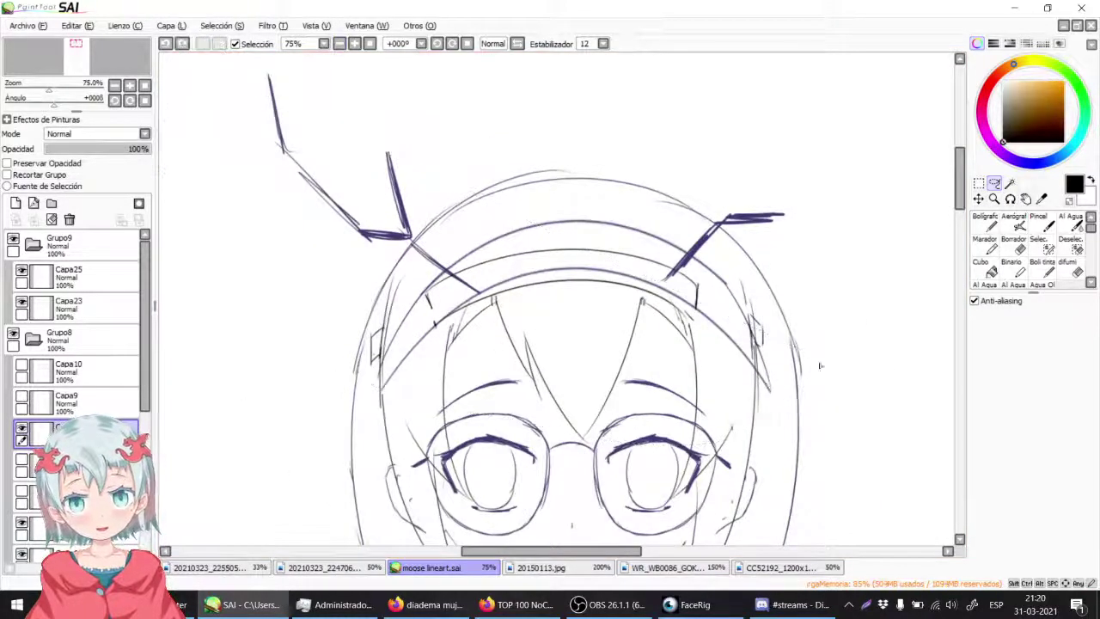
drag(579, 421, 176, 207)
key(ctrl+z)
mouse_move(769, 436)
mouse_down()
mouse_move(317, 400)
mouse_move(145, 241)
mouse_up()
drag(804, 442, 806, 440)
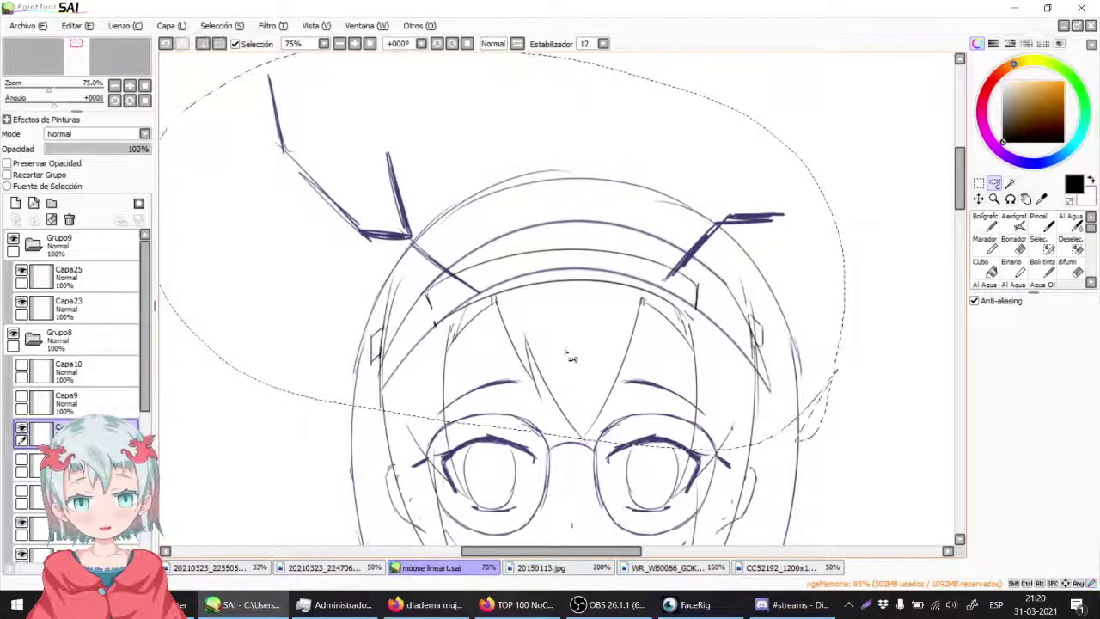
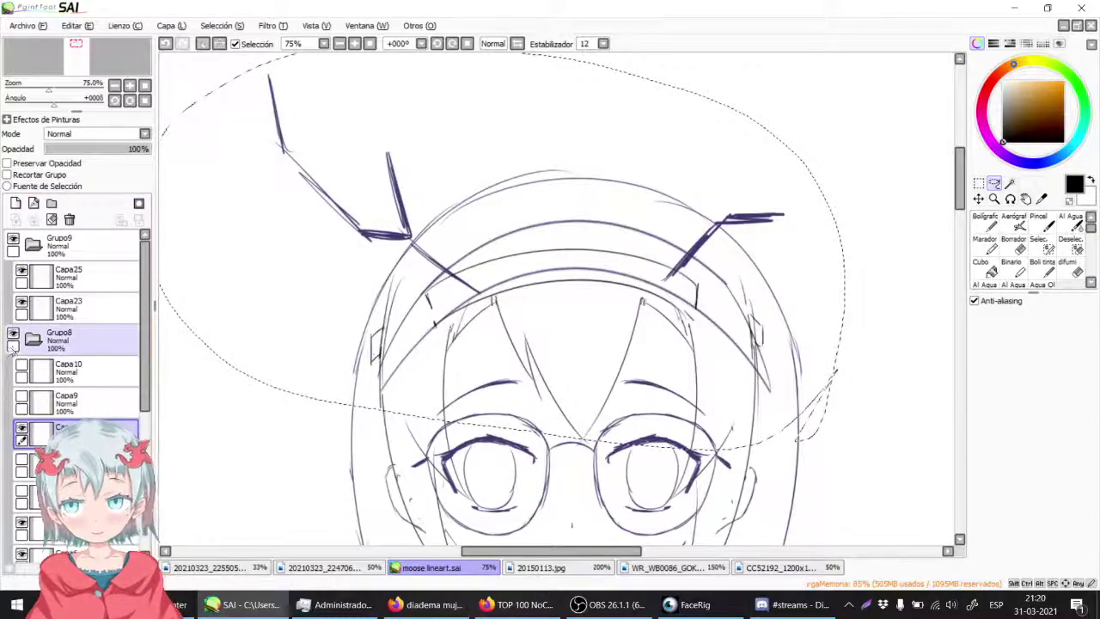
key(ctrl+d)
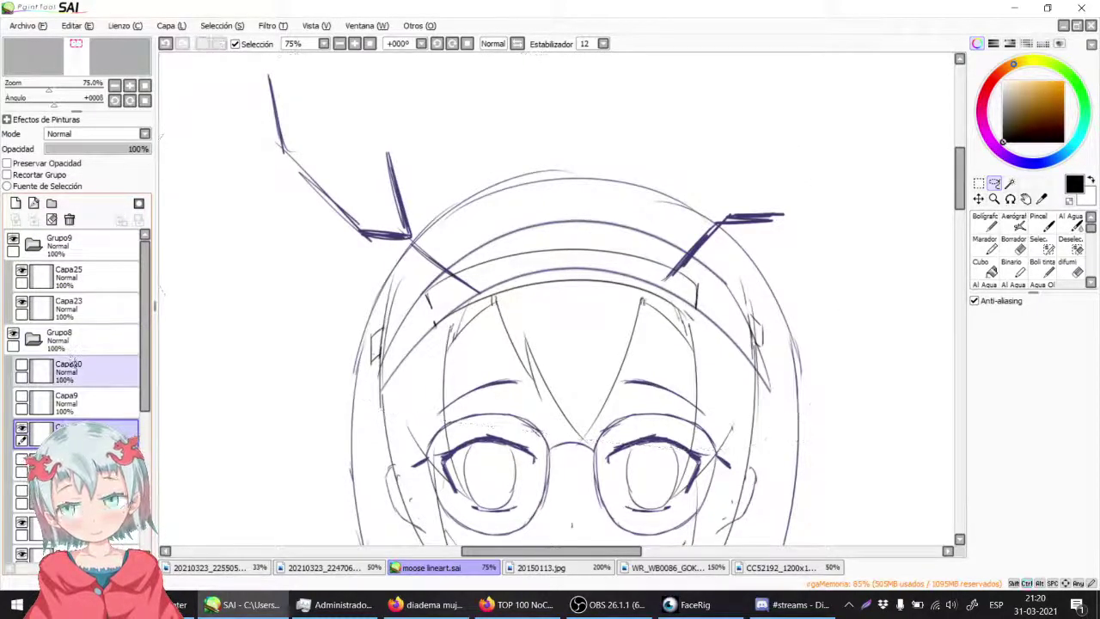
Step: Paste the copied headband sketch above Capa23 in Grupo9, faded to 17% opacity, and hide the original Capa12
click(21, 273)
click(21, 272)
click(21, 272)
click(21, 271)
click(22, 303)
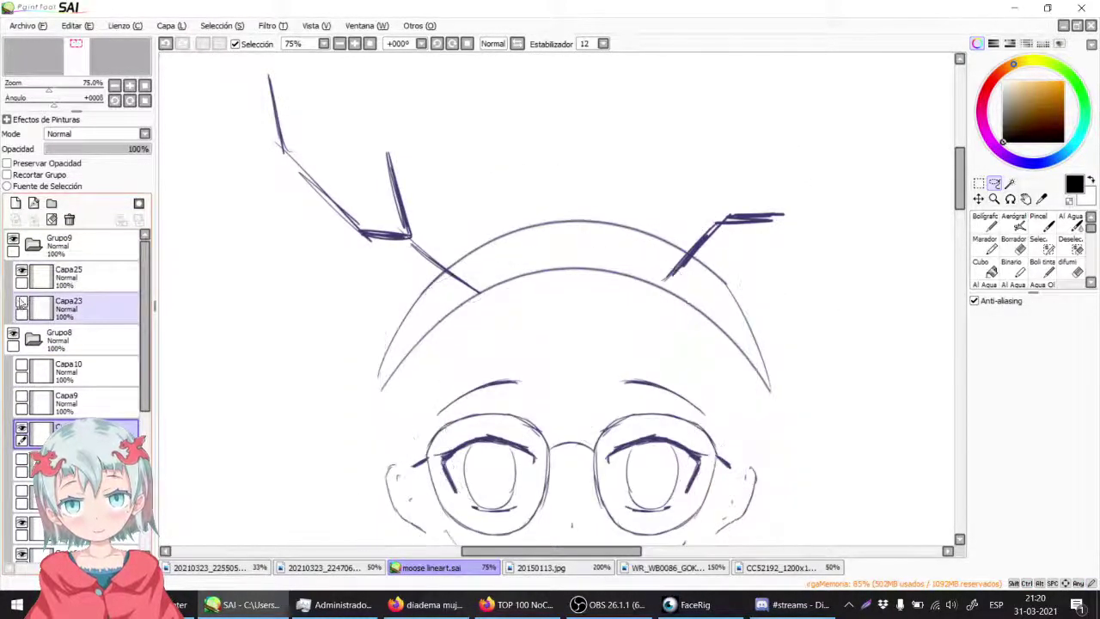
click(21, 302)
click(62, 316)
drag(376, 113, 427, 103)
click(355, 44)
click(355, 44)
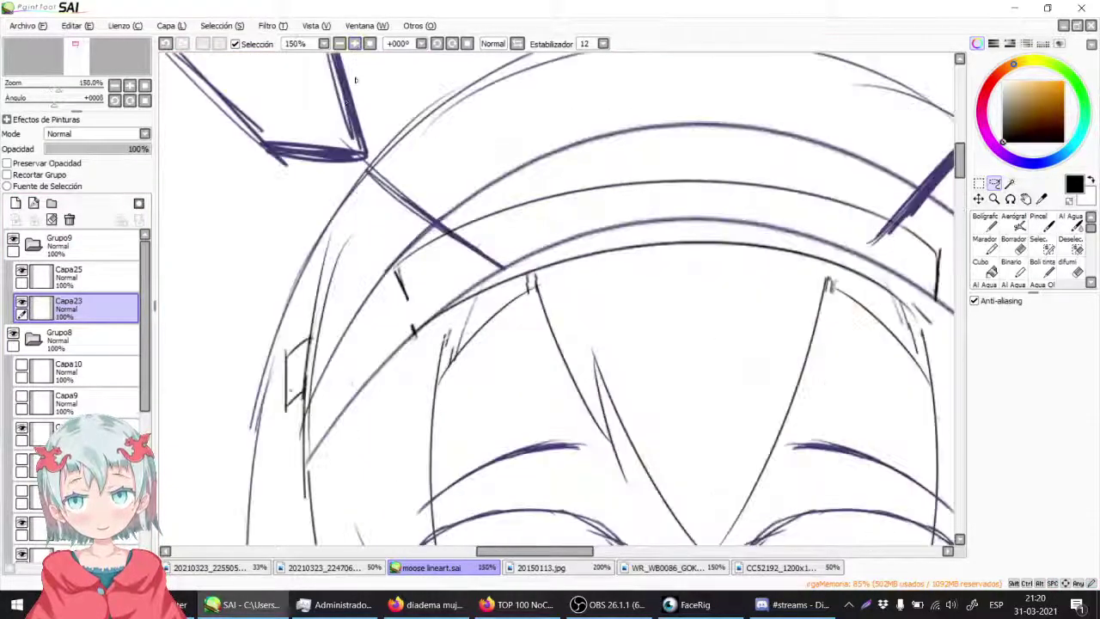
key(ctrl+v)
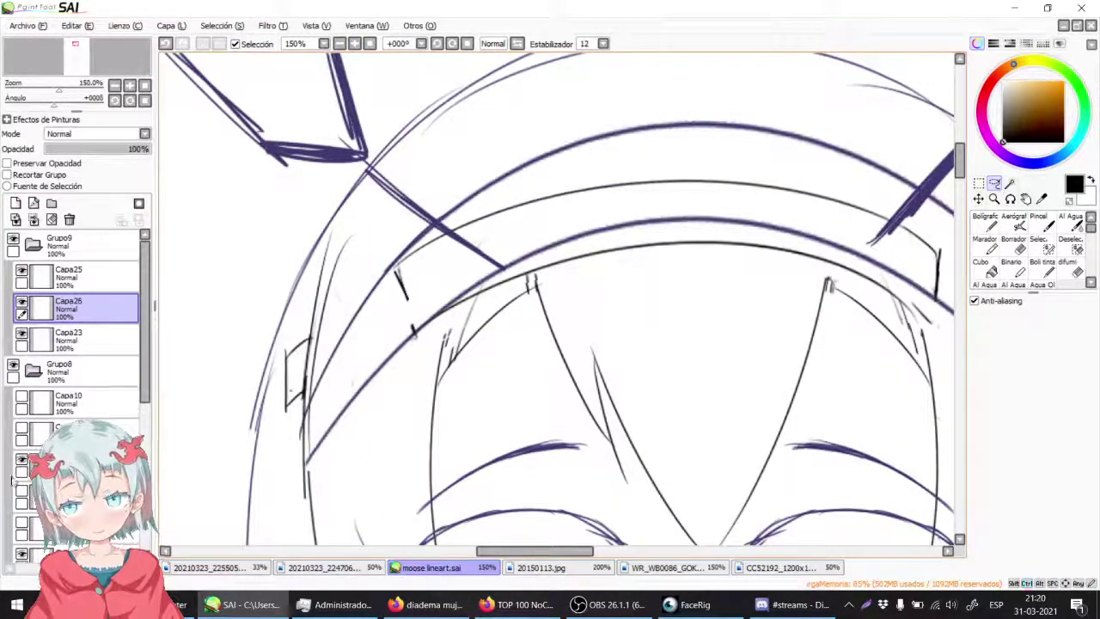
click(22, 460)
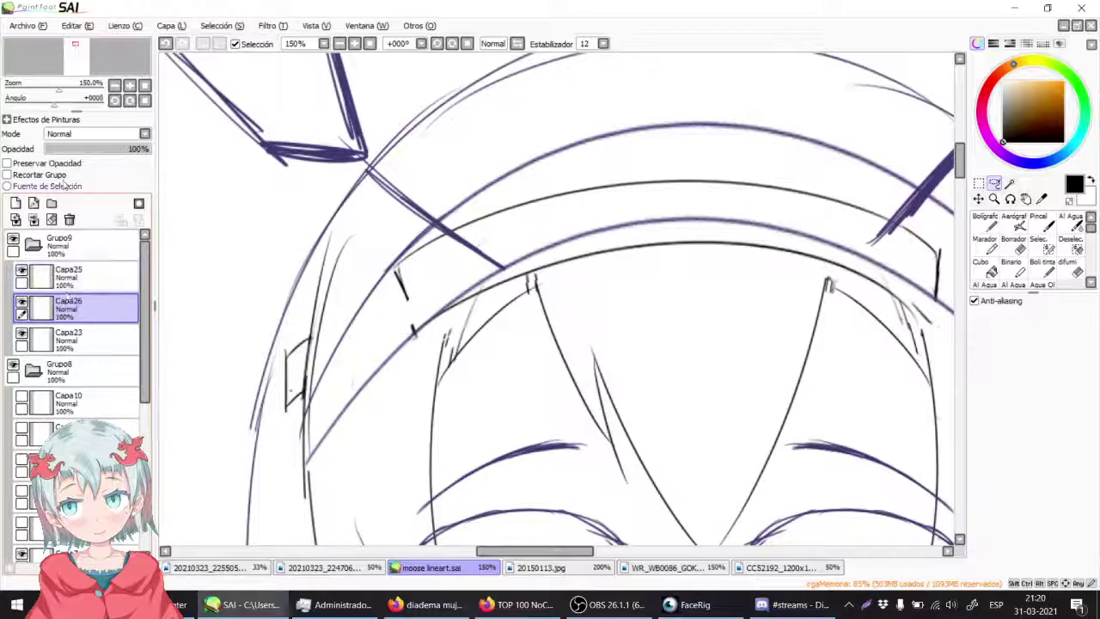
click(63, 150)
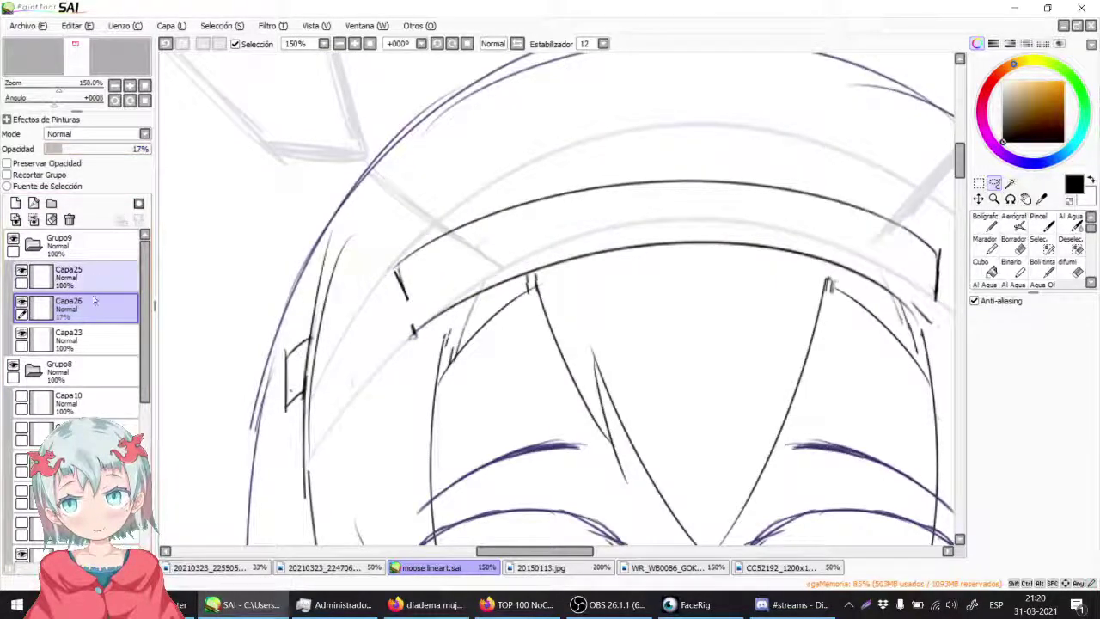
Step: Erase the old narrow headband outline and its small side pieces from Capa23
click(86, 338)
drag(737, 288, 813, 224)
key(e)
mouse_move(379, 262)
mouse_down()
mouse_move(365, 286)
mouse_move(367, 347)
mouse_move(366, 324)
mouse_move(475, 247)
mouse_move(481, 286)
mouse_move(491, 199)
mouse_move(518, 170)
mouse_move(554, 155)
mouse_move(513, 241)
mouse_move(547, 210)
mouse_move(558, 223)
mouse_move(606, 196)
mouse_move(591, 209)
mouse_move(707, 189)
mouse_move(630, 129)
mouse_move(762, 159)
mouse_move(733, 156)
mouse_move(747, 122)
mouse_move(817, 153)
mouse_move(792, 120)
mouse_move(859, 144)
mouse_up()
drag(822, 186, 442, 248)
mouse_move(466, 211)
mouse_down()
mouse_move(603, 235)
mouse_move(562, 204)
mouse_move(641, 284)
mouse_move(543, 250)
mouse_move(508, 252)
mouse_move(588, 270)
mouse_move(541, 258)
mouse_move(634, 311)
mouse_move(648, 315)
mouse_move(613, 291)
mouse_move(768, 310)
mouse_move(771, 365)
mouse_move(757, 303)
mouse_move(783, 388)
mouse_up()
Step: Add a new layer directly above the faded Capa26 sketch for inking the headband with the Boli tinta pen
click(1042, 269)
drag(382, 293, 489, 283)
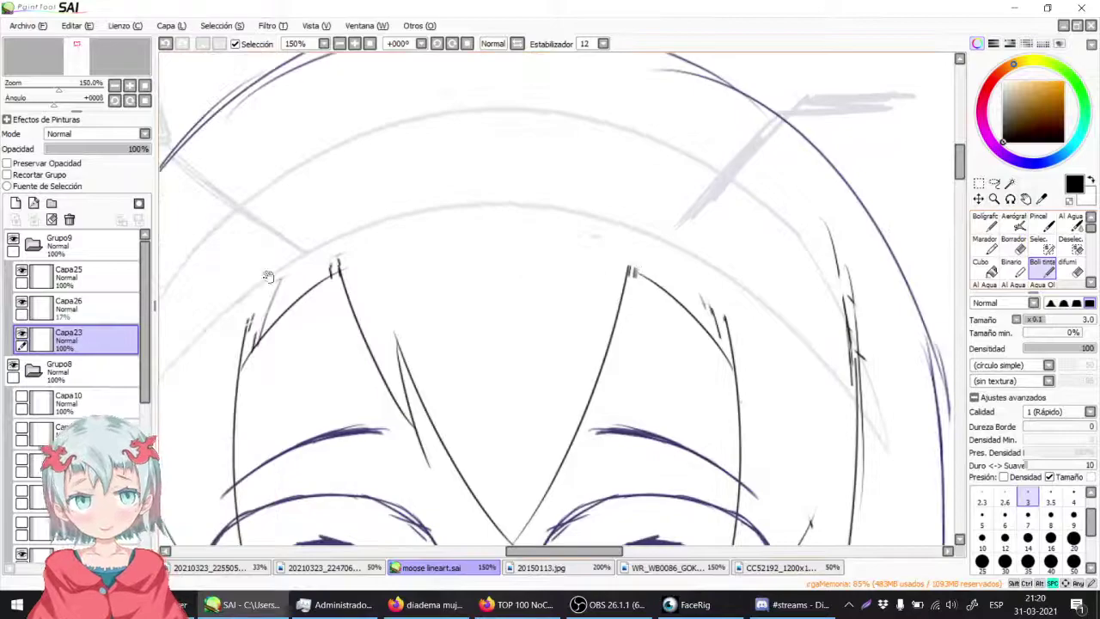
click(23, 302)
click(23, 303)
click(90, 306)
drag(203, 304, 492, 192)
click(437, 45)
drag(415, 162, 439, 107)
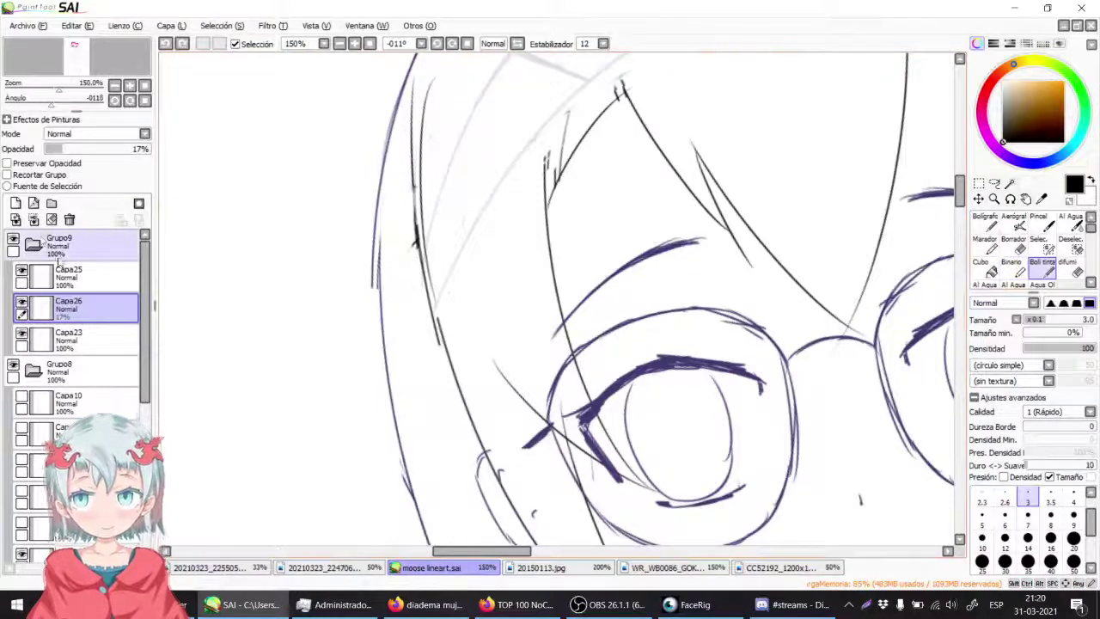
click(15, 202)
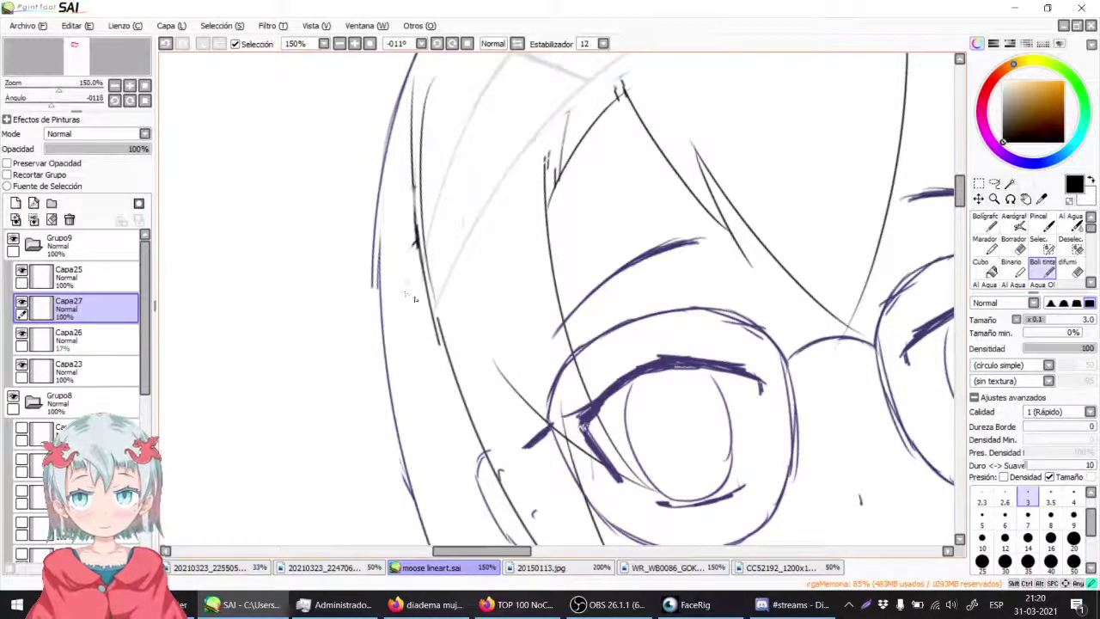
Step: Ink the small pointed headband end sticking out beside the left side hair strand
key(ctrl+z)
drag(408, 289, 420, 329)
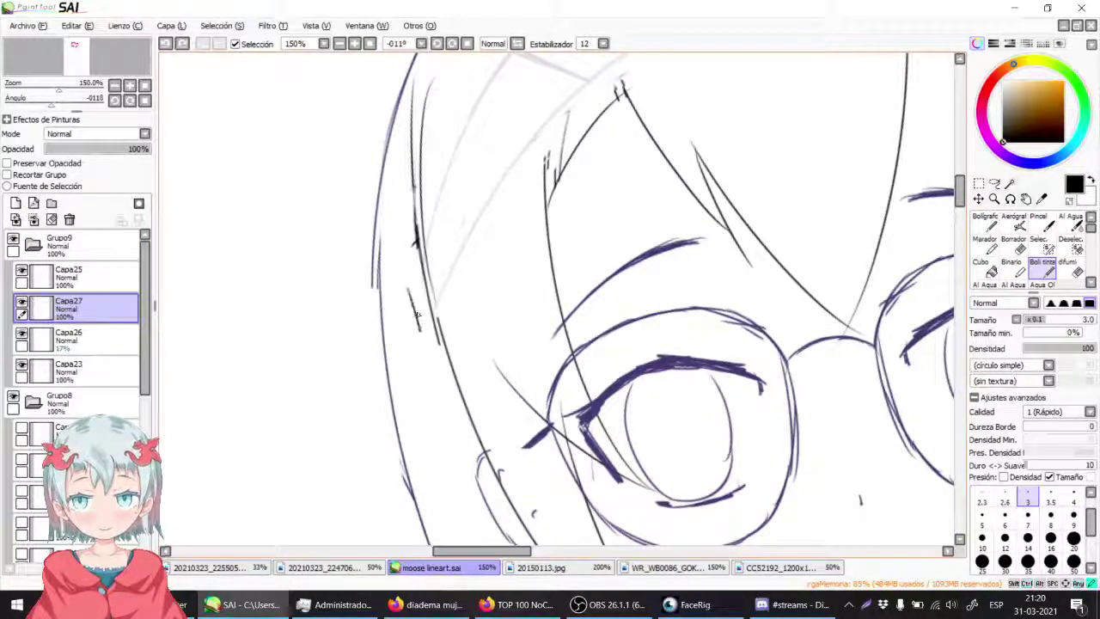
drag(407, 292, 424, 336)
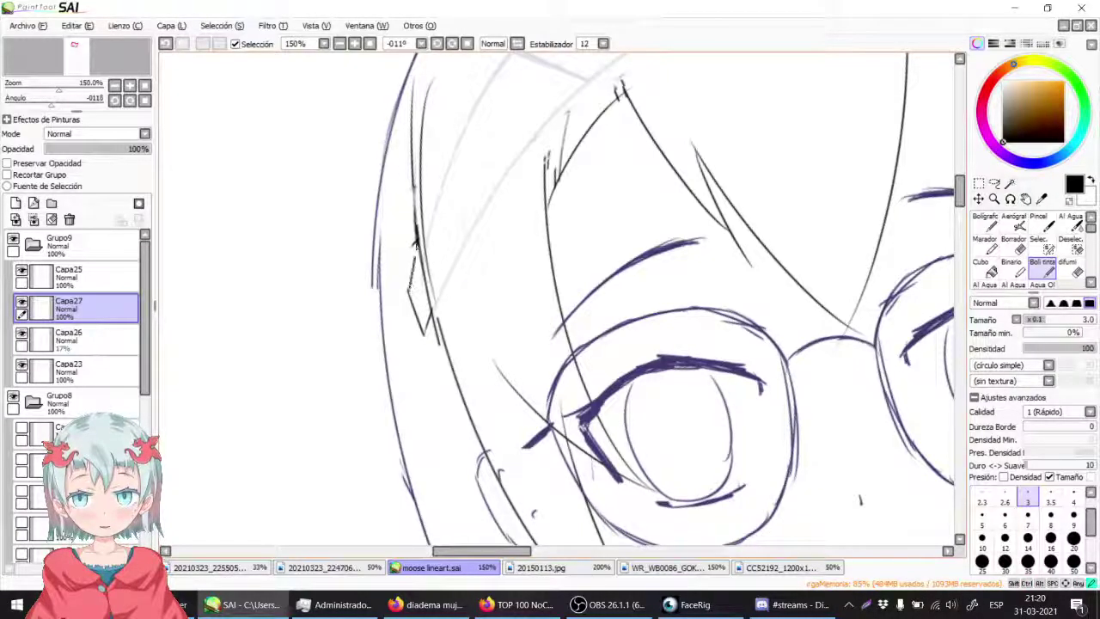
drag(406, 298, 422, 239)
drag(490, 193, 456, 357)
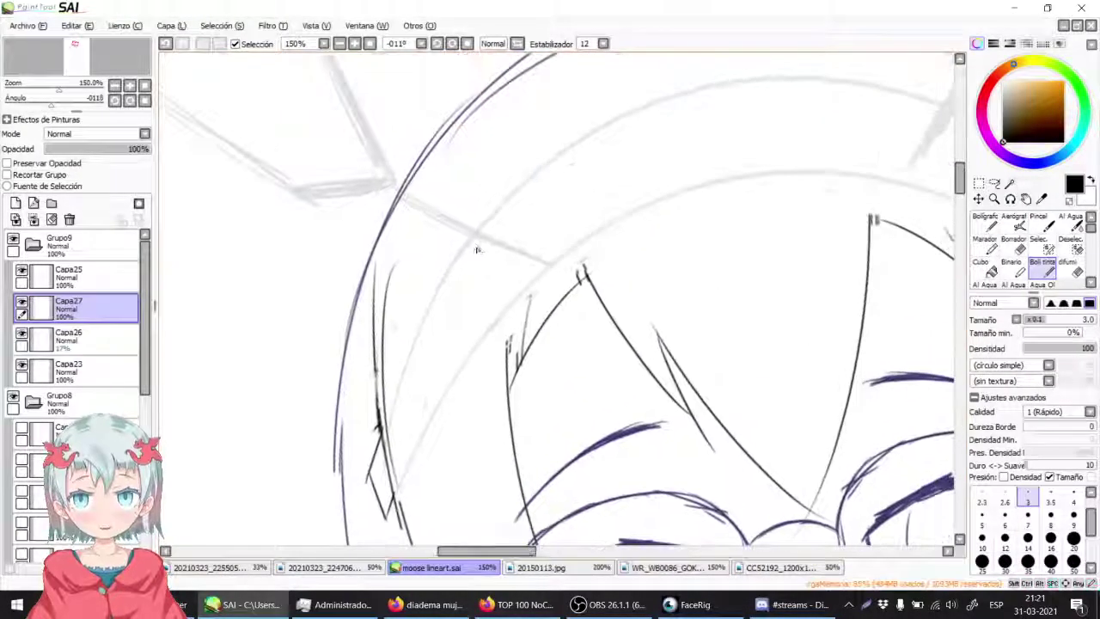
Step: Ink the left edge of the headband's front section and the start of its upper curve along the faded sketch
drag(471, 223, 482, 331)
key(ctrl+z)
drag(451, 260, 471, 368)
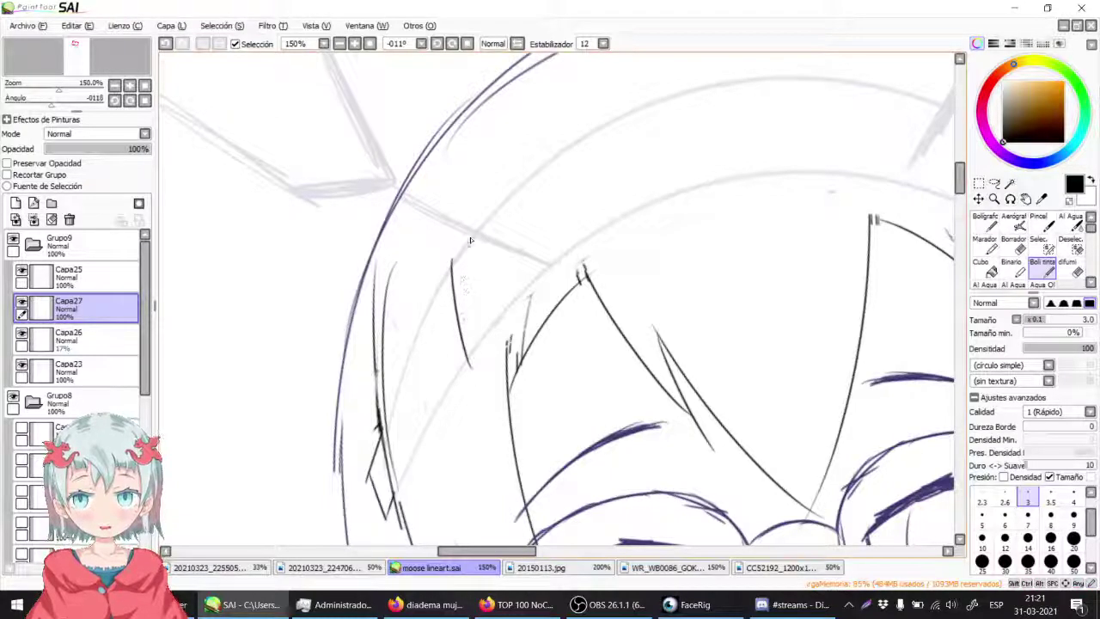
drag(484, 221, 450, 262)
drag(417, 304, 617, 145)
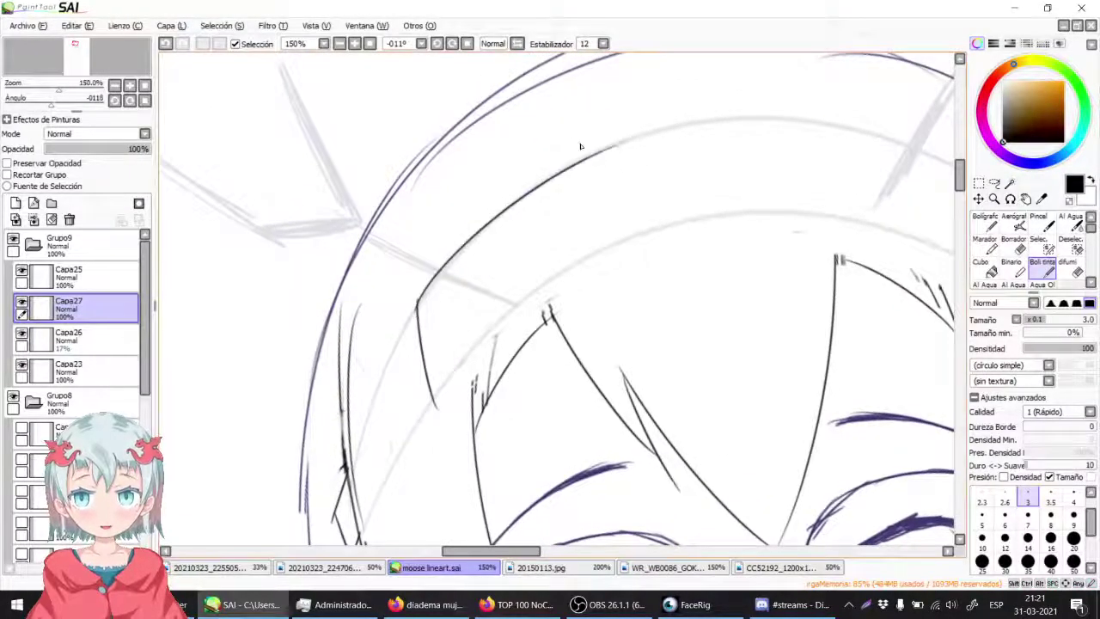
Step: Continue the headband's upper curve smoothly across the top of the head with the canvas rotated, redrawing uneven strokes
click(451, 44)
drag(363, 397, 425, 255)
drag(518, 165, 543, 160)
key(ctrl+z)
drag(364, 394, 604, 149)
key(ctrl+z)
drag(364, 384, 645, 113)
key(ctrl+z)
mouse_move(363, 383)
mouse_down()
mouse_move(444, 237)
mouse_move(615, 128)
mouse_up()
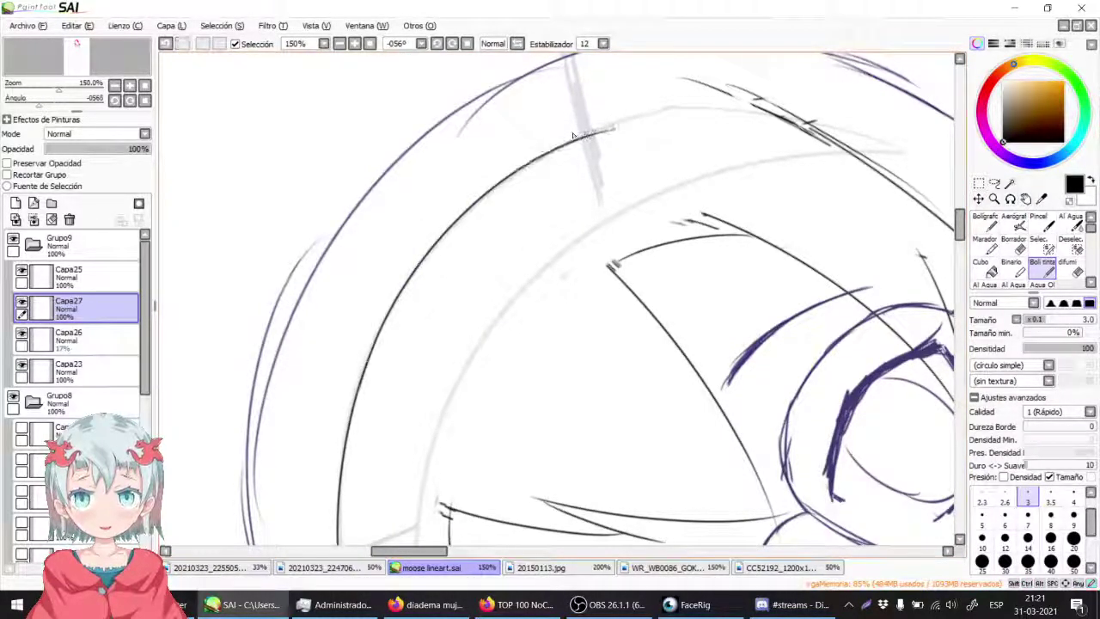
click(467, 43)
Step: Ink the right edge of the headband's front section and join it to the upper curve
drag(486, 157, 537, 110)
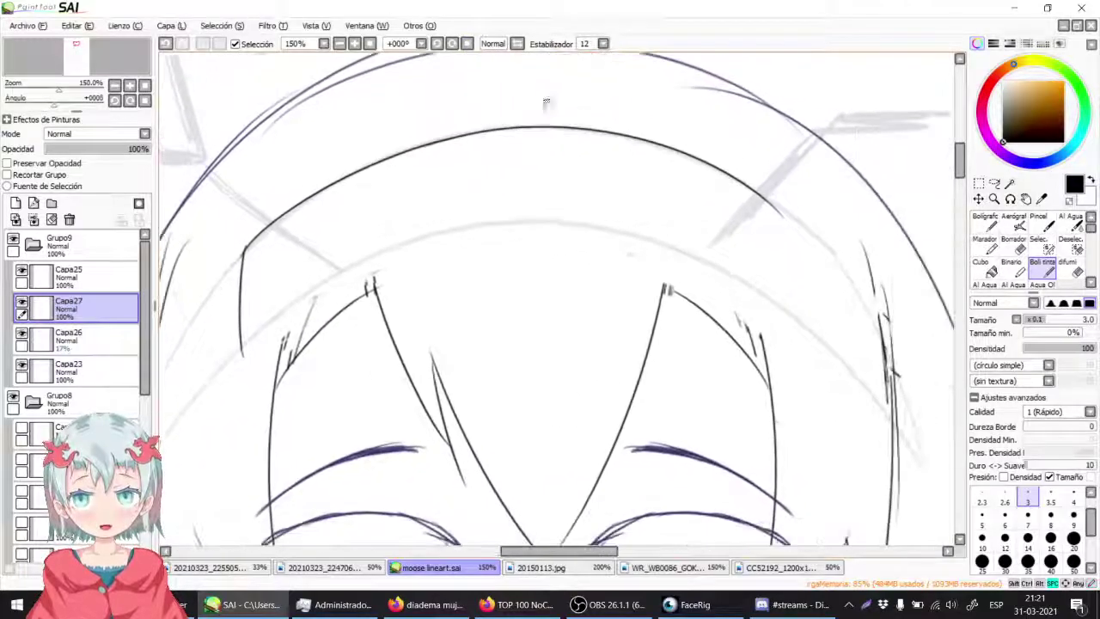
drag(809, 236, 809, 307)
key(ctrl+z)
drag(818, 234, 807, 330)
drag(831, 266, 598, 217)
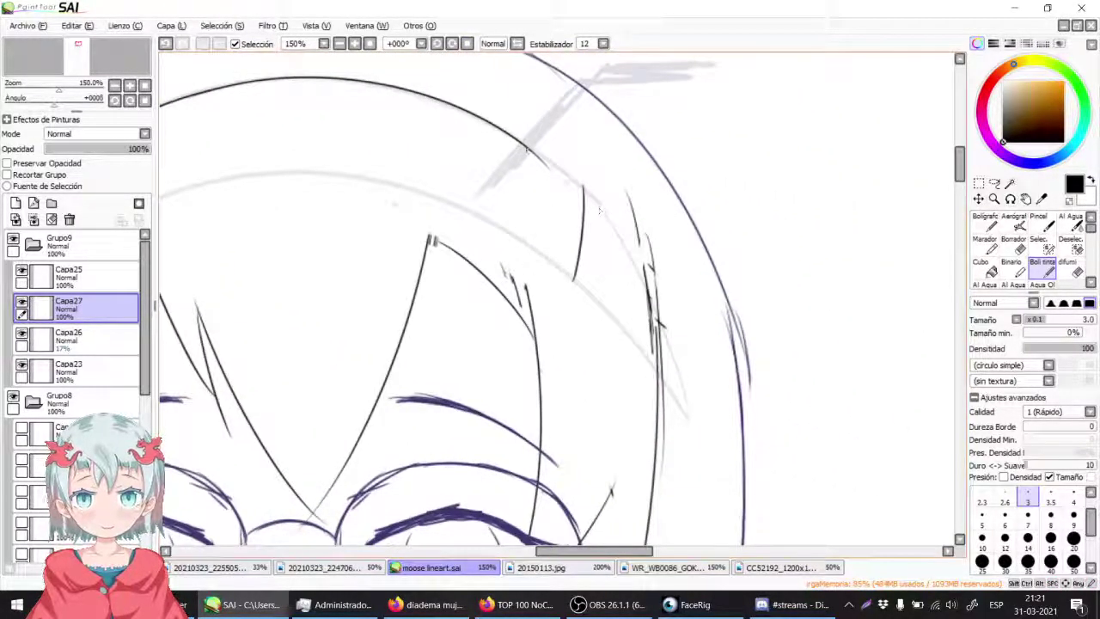
key(ctrl+z)
drag(537, 155, 571, 178)
Step: Ink the small pointed headband end beside the right side hair strand
drag(656, 252, 624, 184)
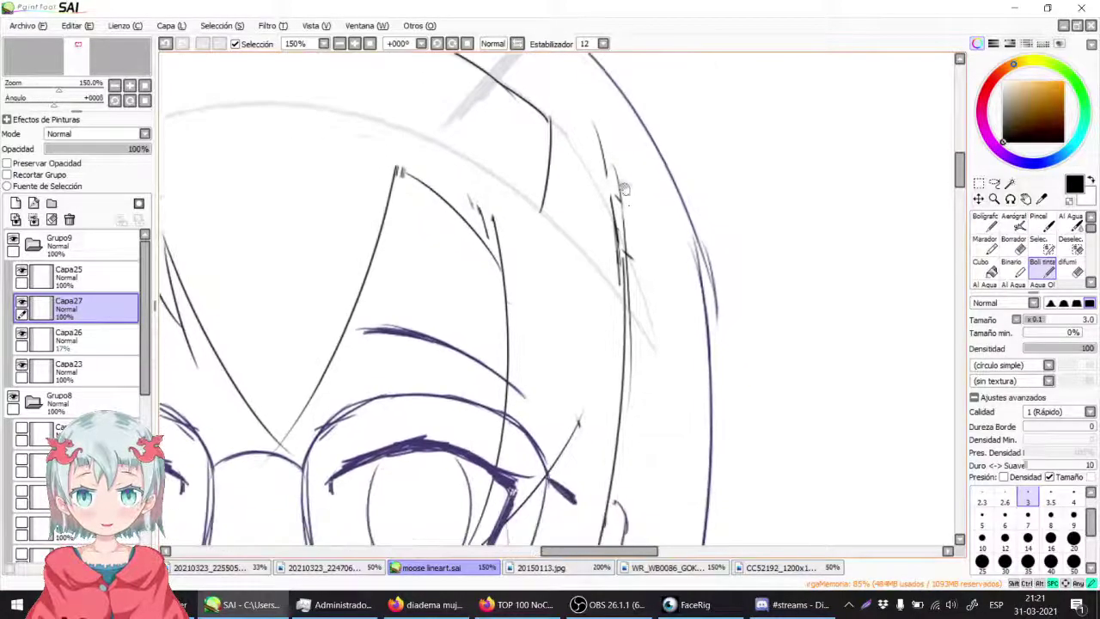
mouse_move(625, 262)
mouse_down()
mouse_move(641, 293)
mouse_move(624, 258)
mouse_up()
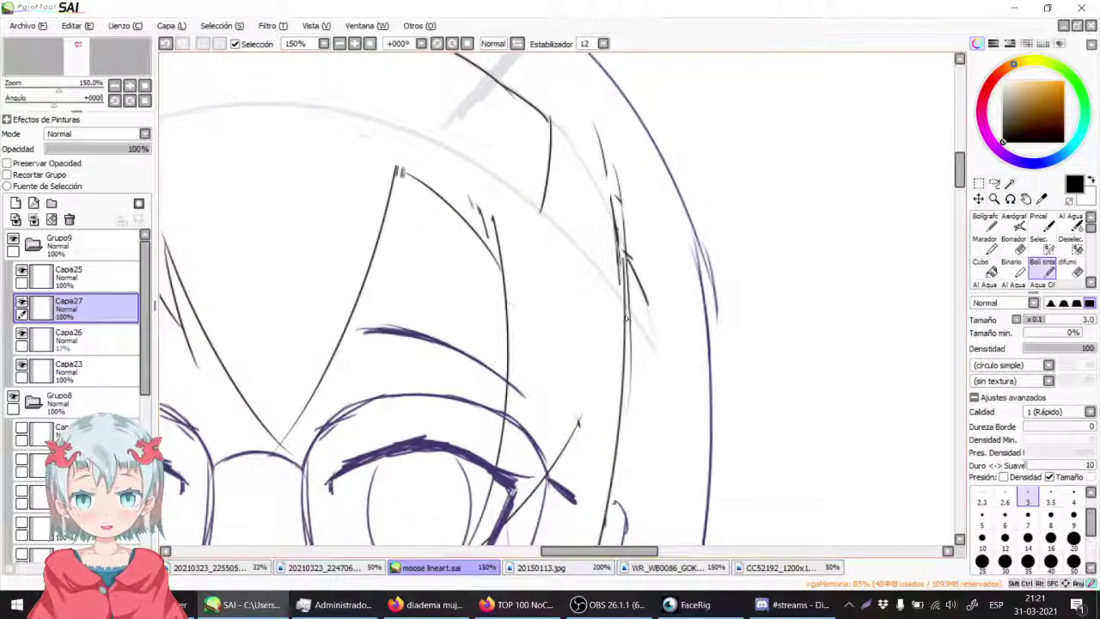
drag(649, 298, 645, 321)
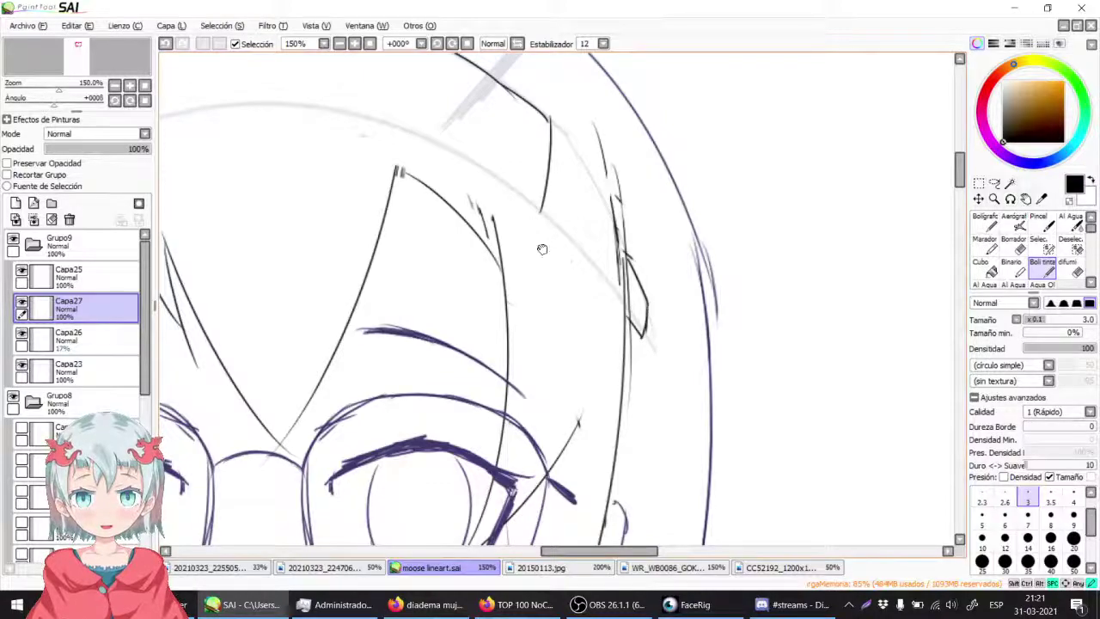
Step: Ink the headband's lower curve between its two side edges with the canvas rotated, redoing strokes until they join smoothly
drag(533, 243, 842, 271)
click(437, 44)
drag(387, 288, 347, 304)
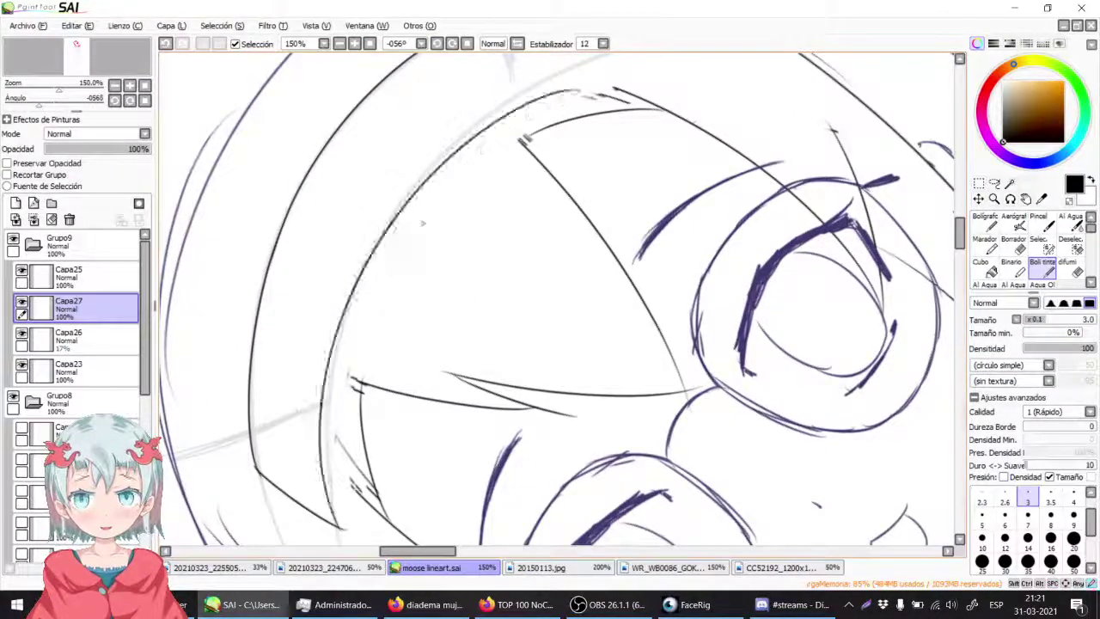
drag(338, 308, 541, 80)
key(ctrl+z)
mouse_move(343, 528)
mouse_down()
mouse_move(337, 511)
mouse_move(519, 96)
mouse_up()
mouse_move(476, 156)
mouse_down()
mouse_move(430, 246)
mouse_move(590, 129)
mouse_up()
key(ctrl+z)
drag(400, 248, 589, 130)
key(ctrl+z)
drag(414, 236, 600, 130)
click(468, 43)
Step: Sketch a small four-sided antler socket on the left part of the headband with the canvas rotation reset, redrawing uneven strokes
drag(304, 147, 472, 191)
drag(362, 196, 387, 241)
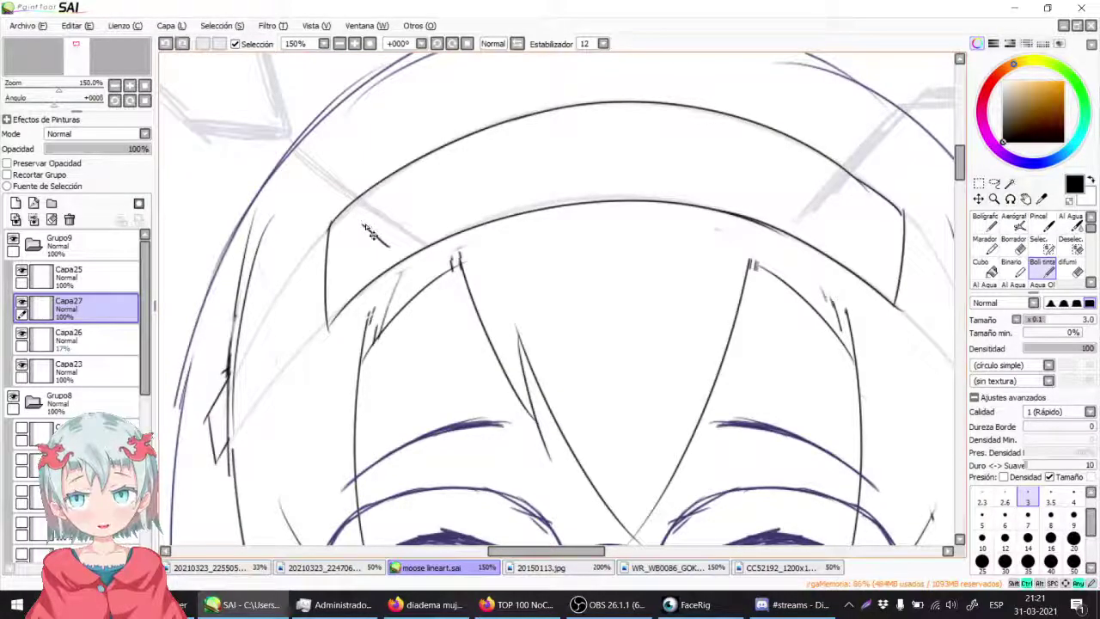
mouse_move(365, 226)
mouse_down()
mouse_move(387, 216)
mouse_move(375, 218)
mouse_up()
key(ctrl+z)
key(ctrl+z)
key(ctrl+z)
drag(420, 226, 412, 221)
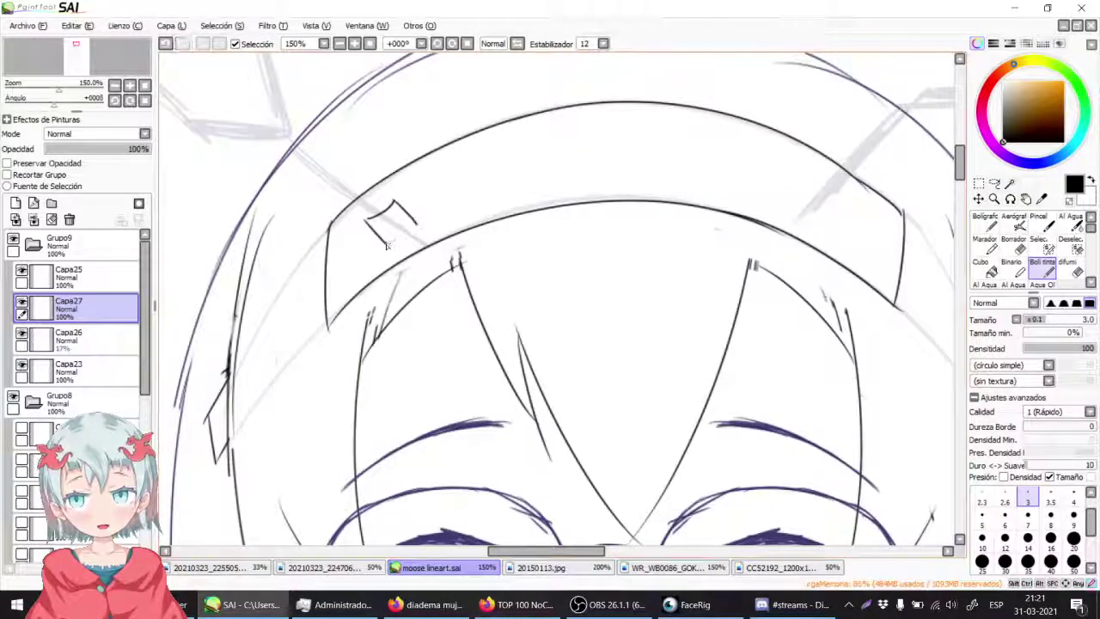
drag(531, 174, 531, 174)
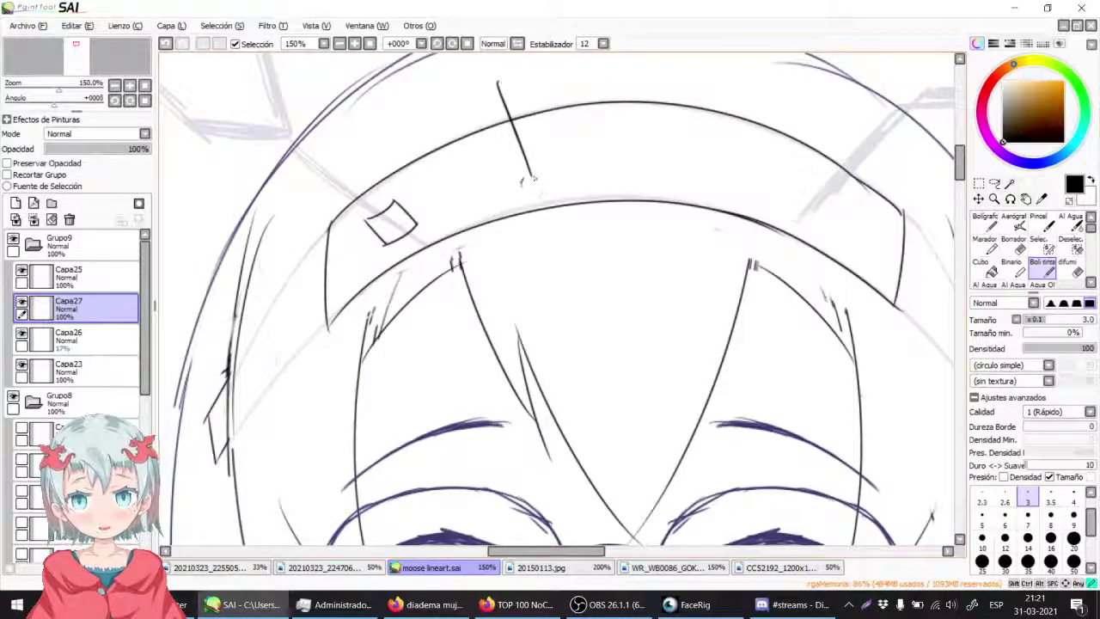
Step: Draw a straight two-line antler stem from the headband's left socket up toward the sketched antler, redoing the misaligned strokes
key(ctrl+z)
mouse_move(410, 213)
mouse_down()
mouse_move(438, 247)
mouse_move(406, 248)
mouse_move(428, 225)
mouse_move(410, 249)
mouse_move(457, 278)
mouse_up()
key(ctrl+z)
key(ctrl+z)
drag(355, 197, 456, 270)
key(ctrl+z)
mouse_move(354, 196)
mouse_down()
mouse_move(451, 276)
mouse_move(401, 210)
mouse_move(464, 259)
mouse_up()
key(ctrl+z)
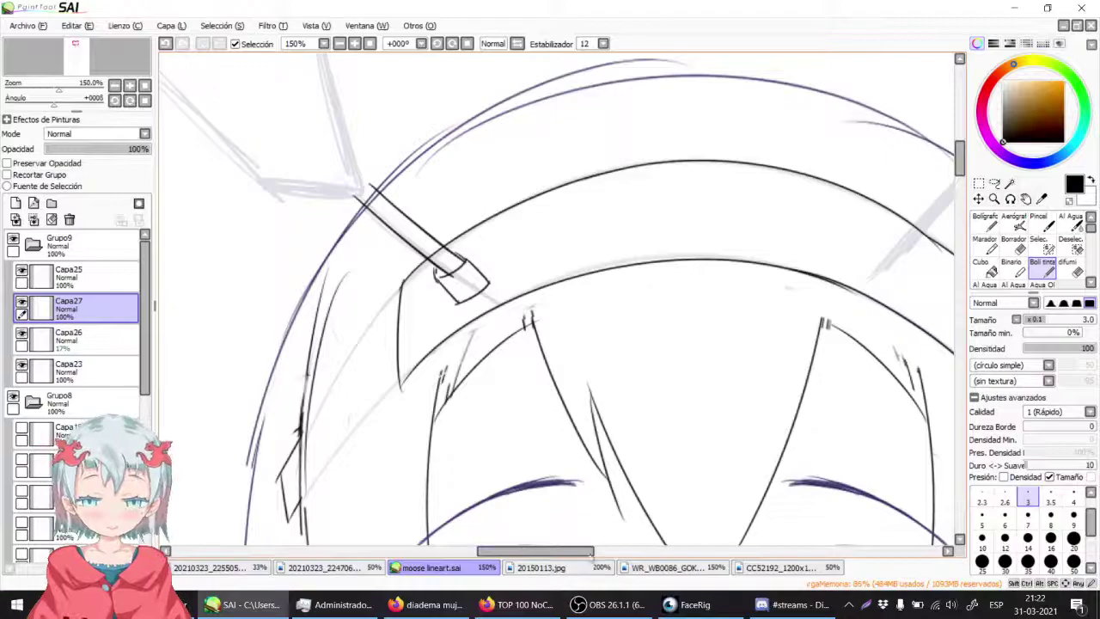
Step: Switch to Firefox and run an image search for "asta alce" to find antler references
click(518, 604)
click(427, 604)
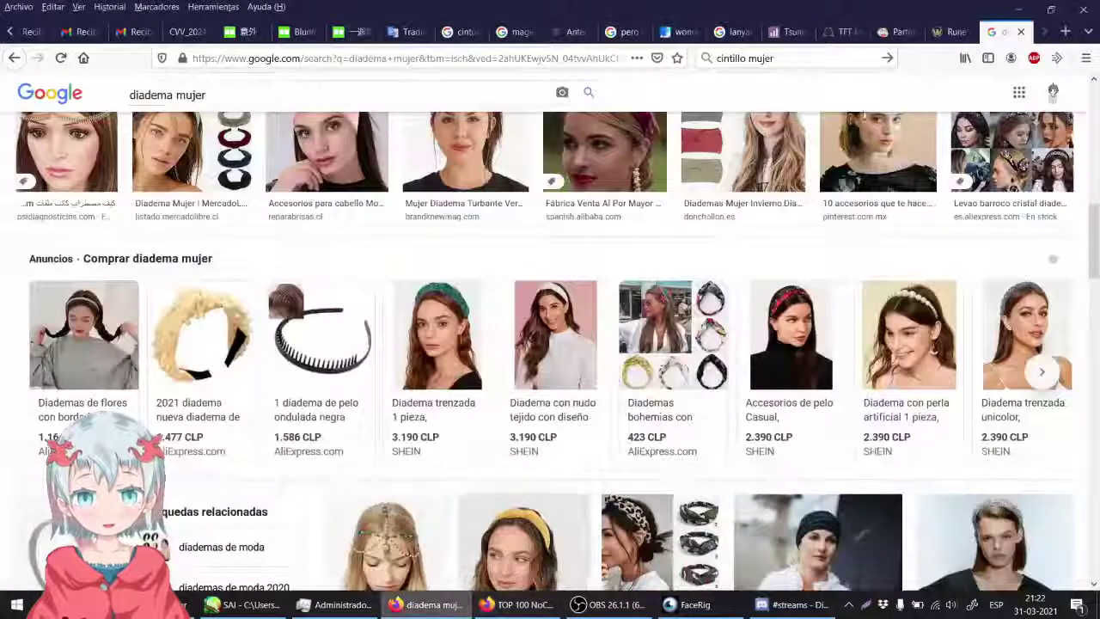
click(789, 66)
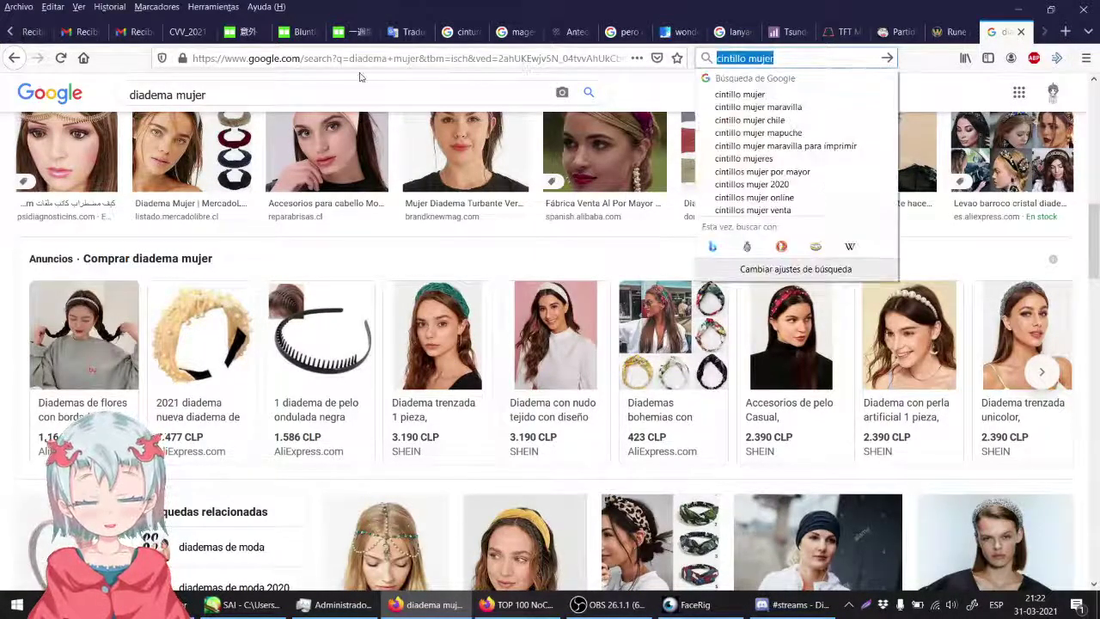
text(cu)
key(BackSpace)
key(BackSpace)
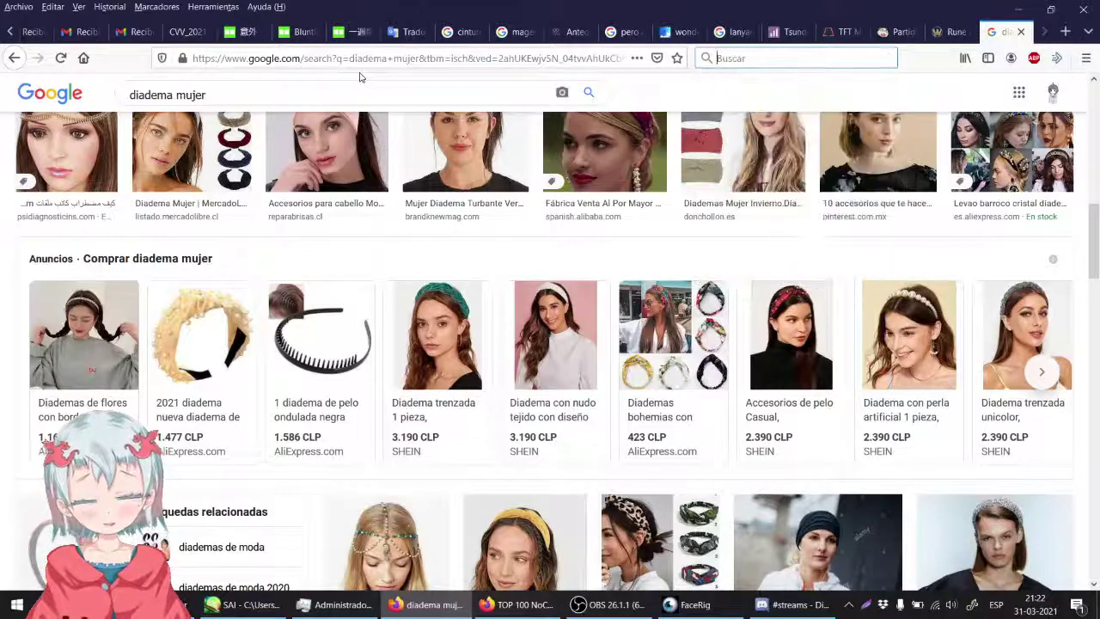
text(ast)
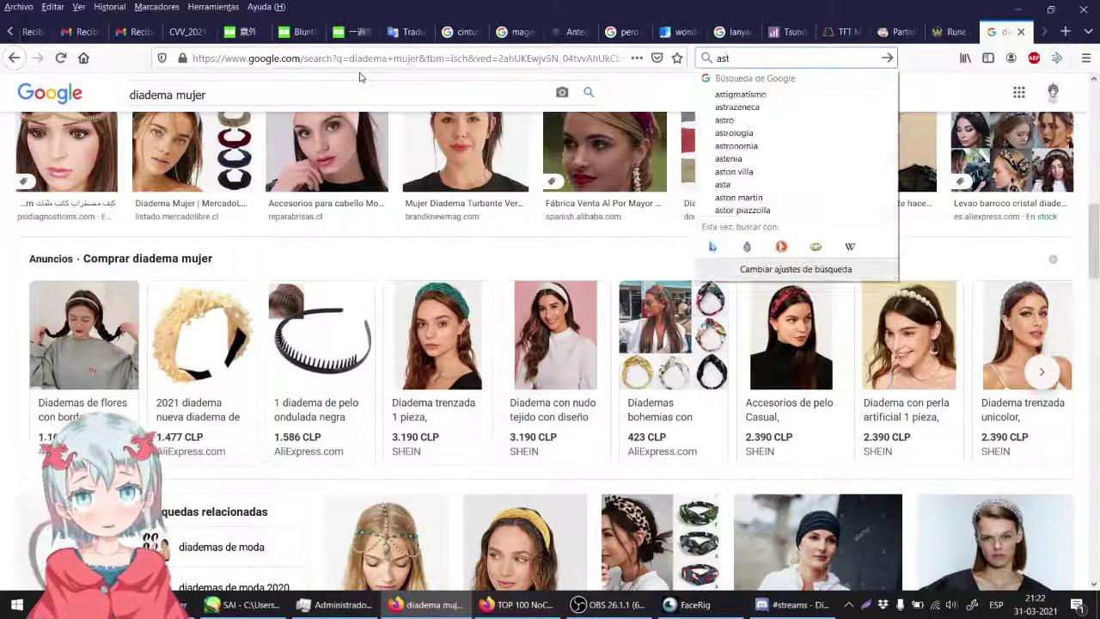
text(a alce)
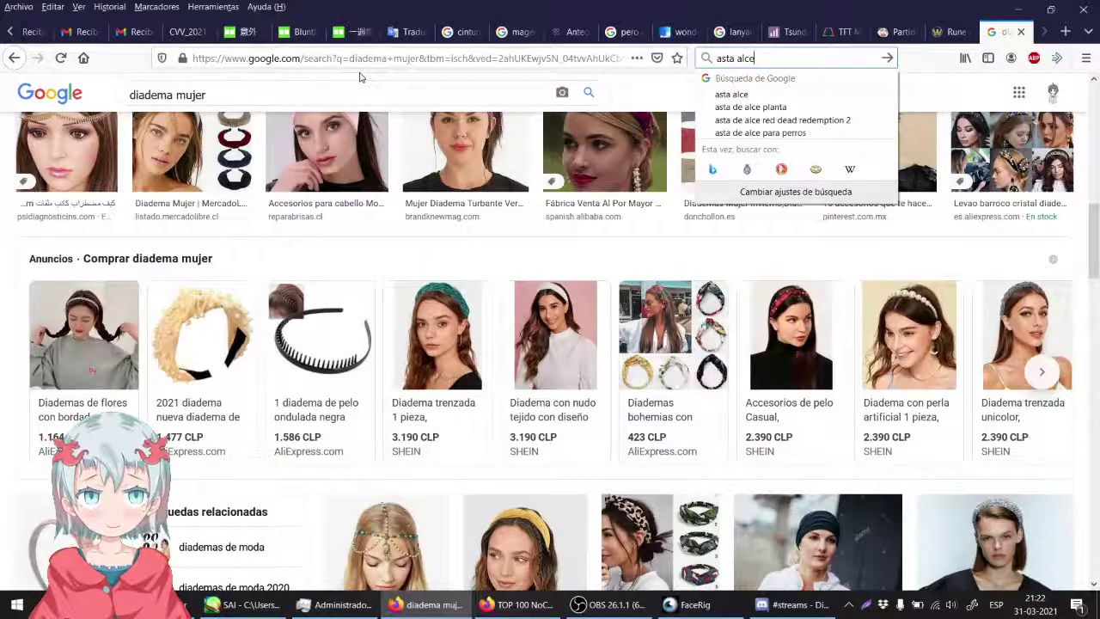
click(761, 95)
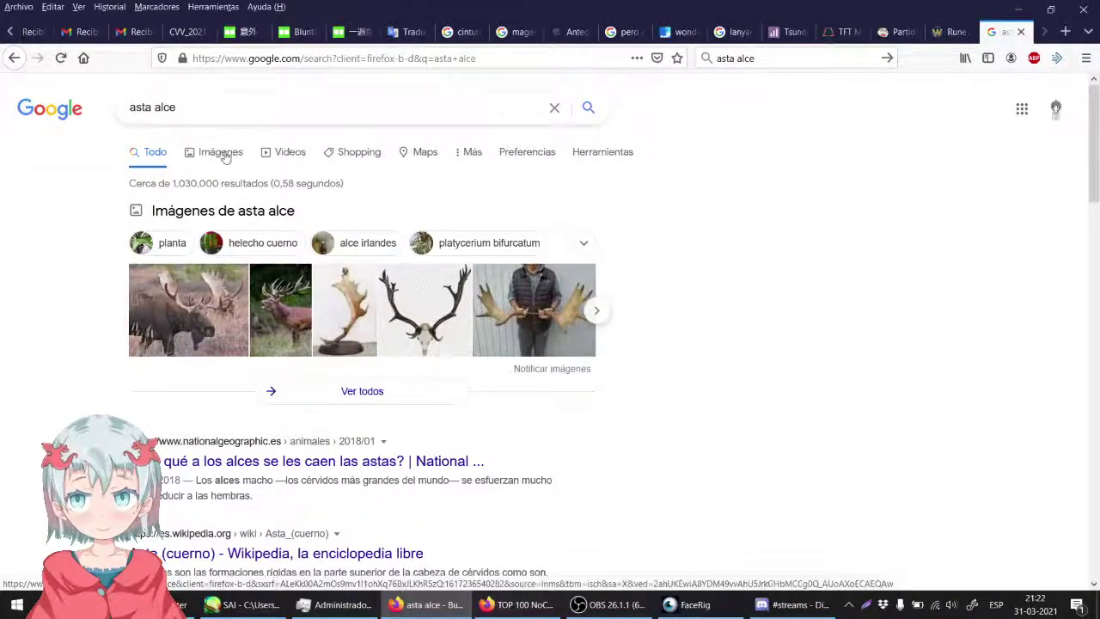
click(221, 153)
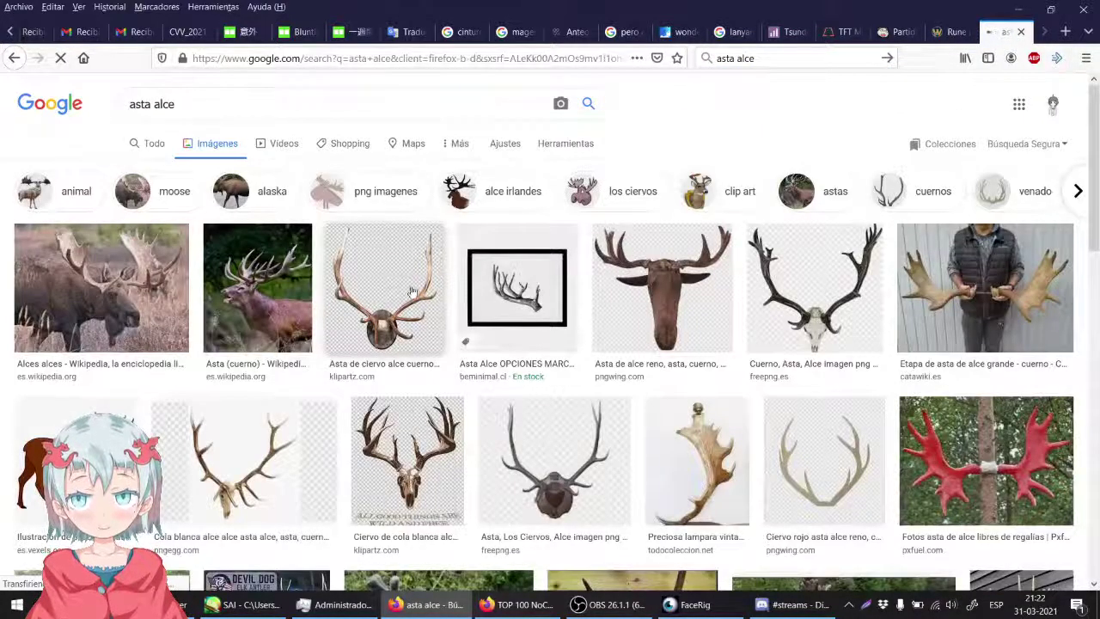
Step: Open the Freepng picture of dark antlers on a skull and save it to the desktop as a JPEG
click(13, 59)
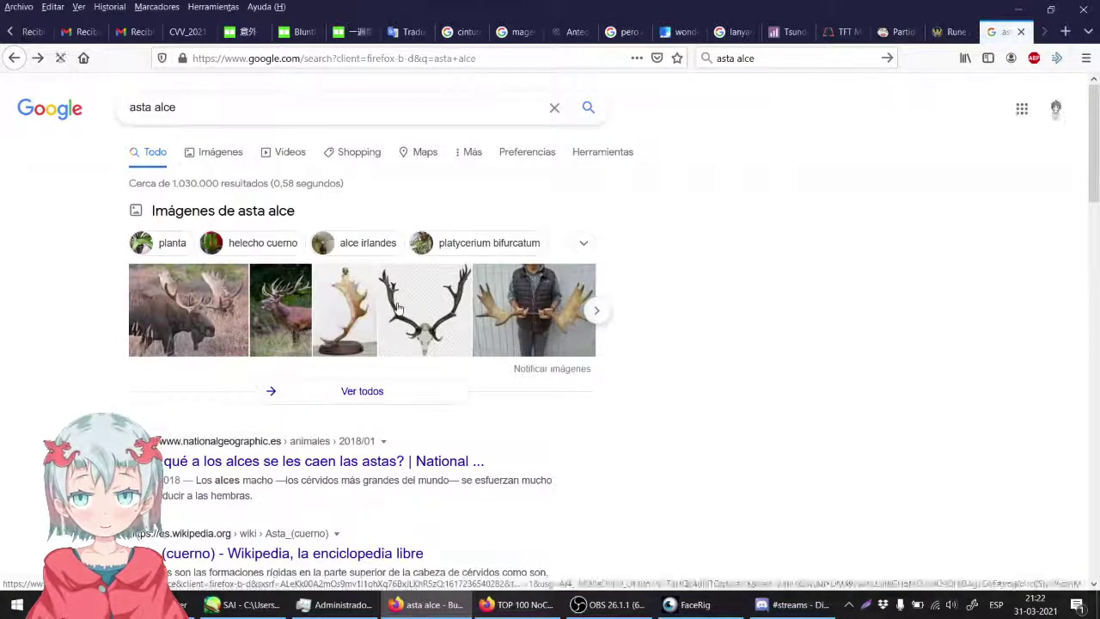
click(389, 303)
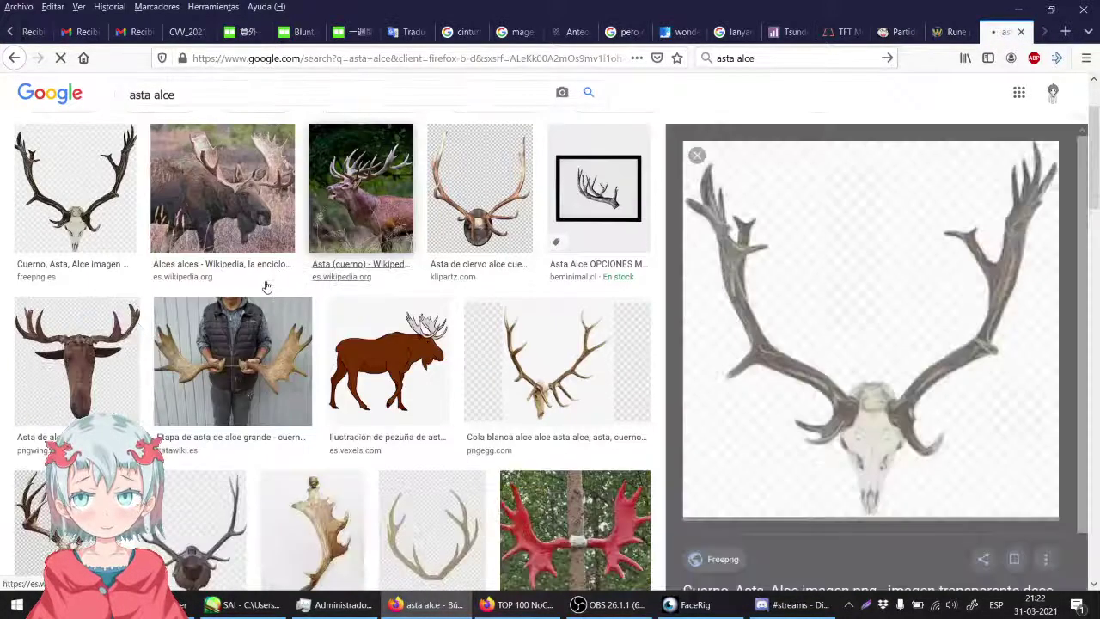
right_click(819, 262)
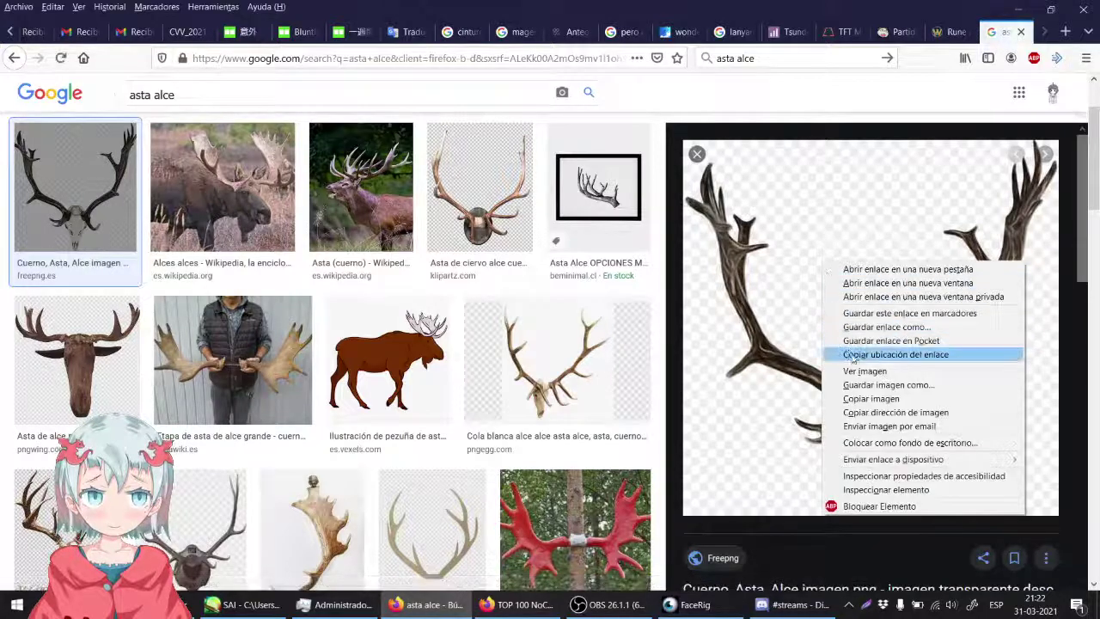
click(887, 385)
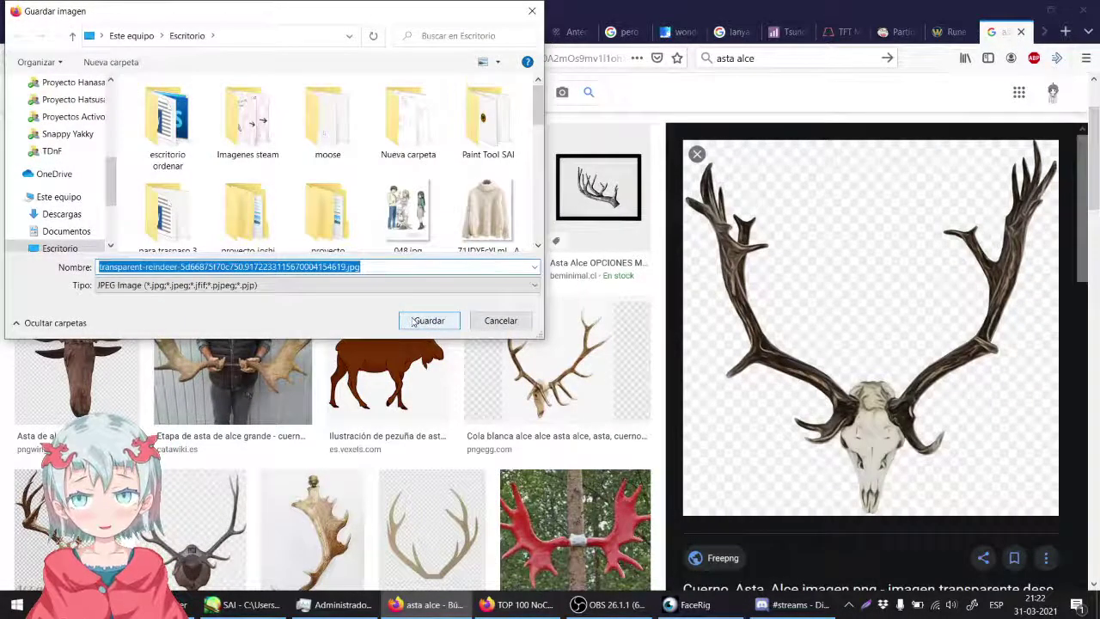
click(418, 321)
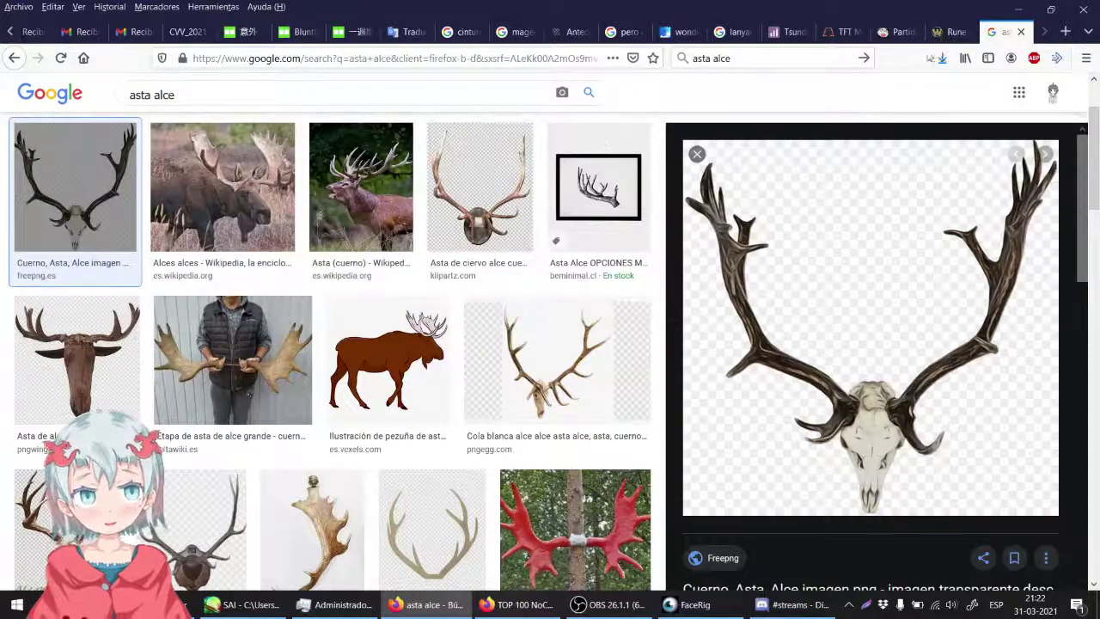
Step: Close the image search, go to the desktop and open the saved antler picture in PaintTool SAI
click(1022, 33)
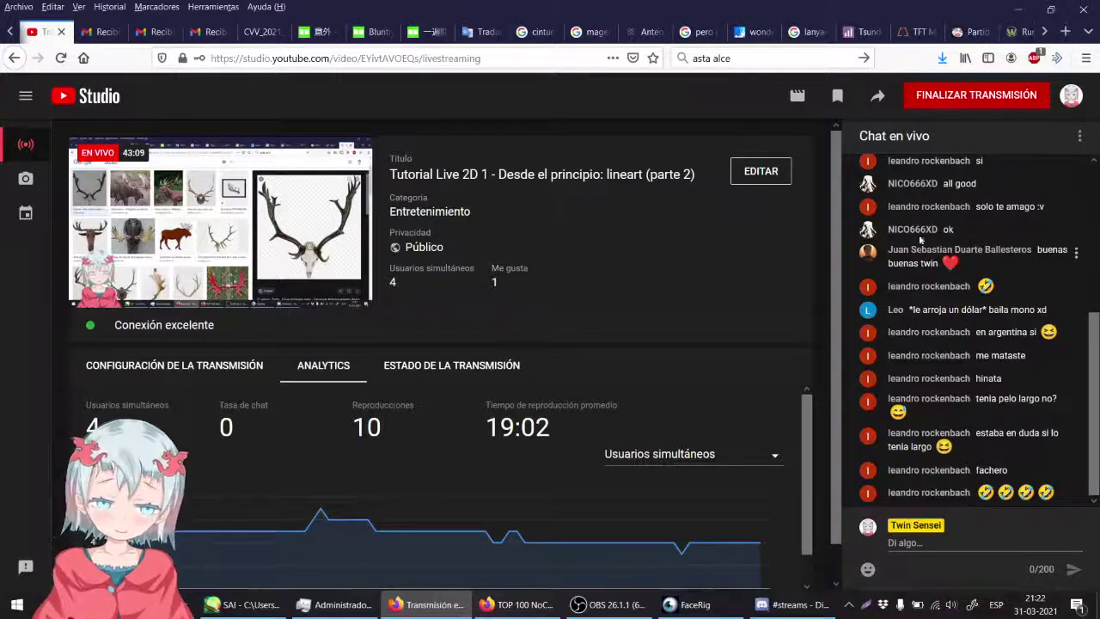
click(1019, 9)
click(1018, 10)
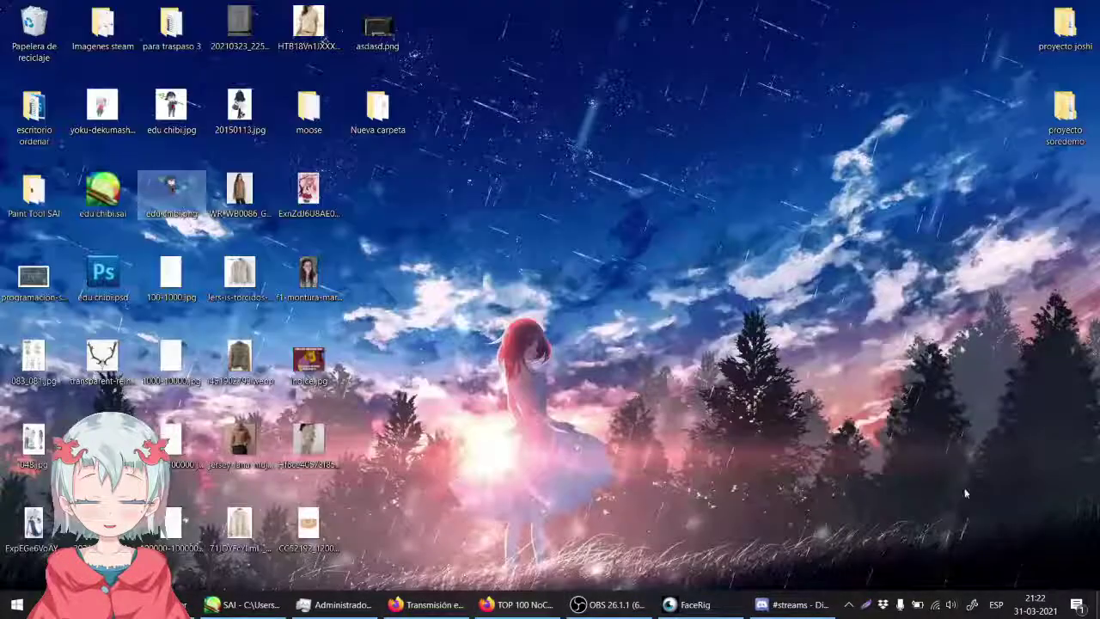
drag(103, 356, 550, 310)
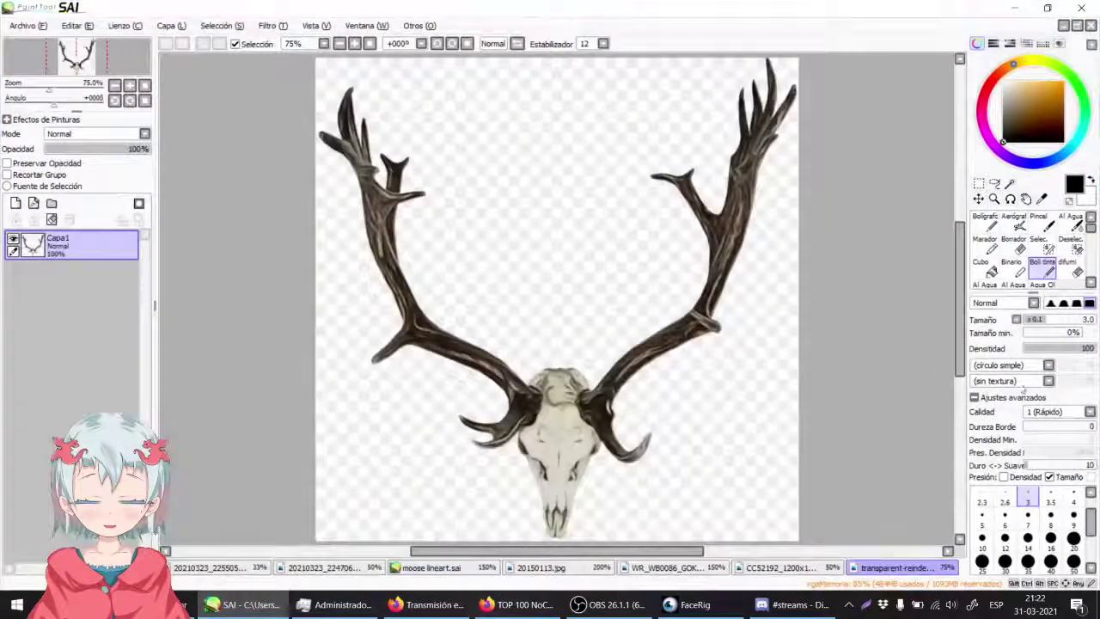
Step: Copy the whole antler picture and paste it as a new layer in moose lineart.sai
click(979, 183)
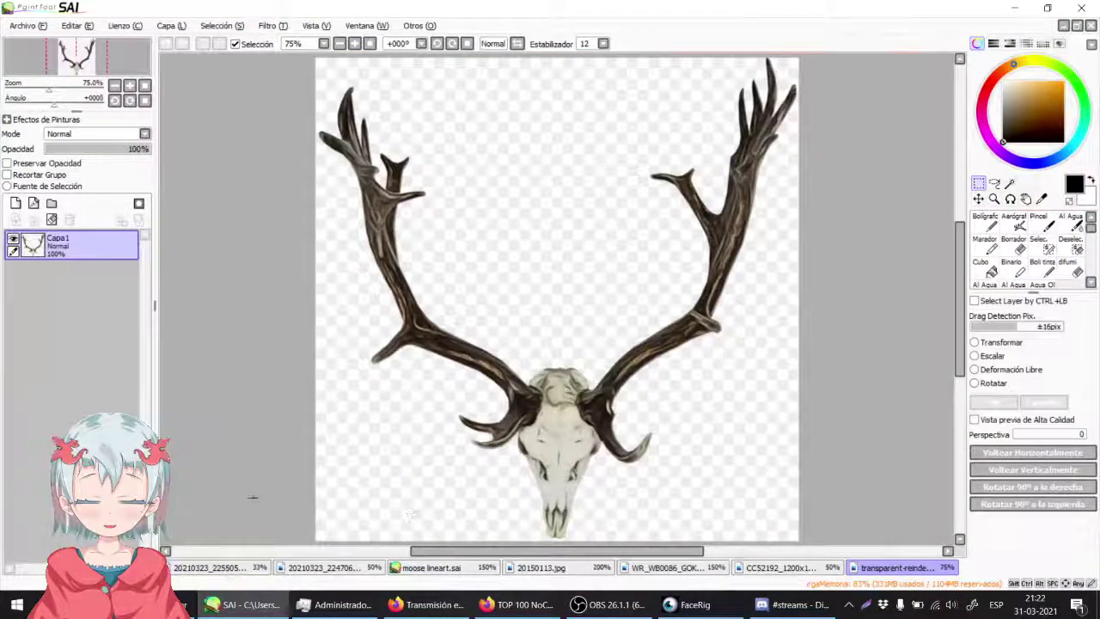
drag(296, 528, 946, 60)
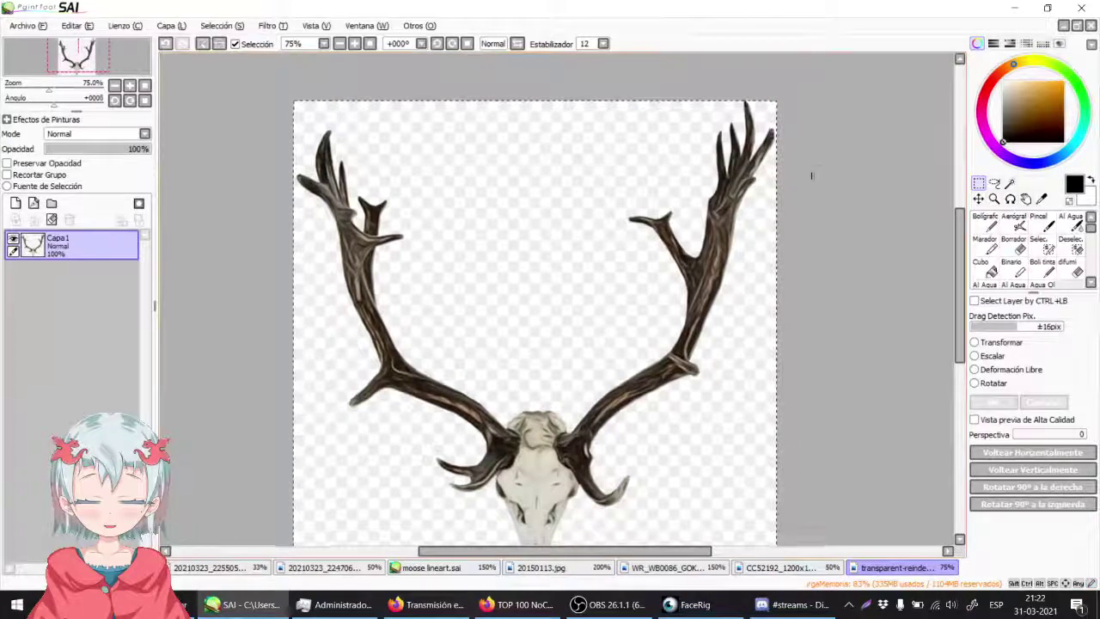
click(462, 568)
click(340, 44)
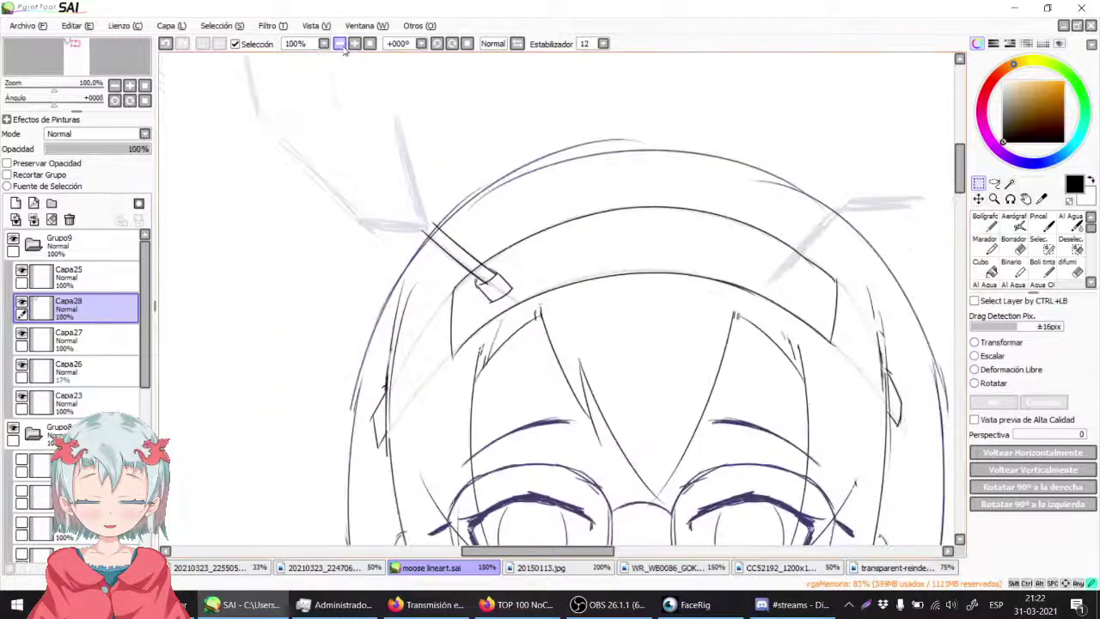
click(339, 44)
click(339, 44)
click(339, 43)
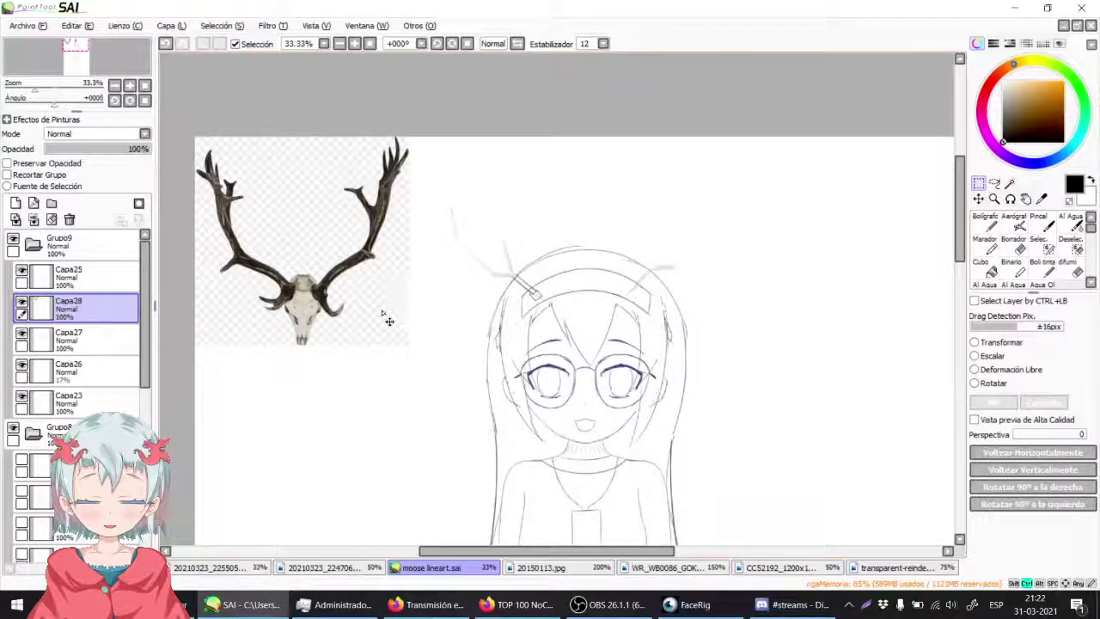
Step: Move the antler reference over the character's head and lower its layer opacity to 25%
key(ctrl+t)
drag(340, 284, 619, 294)
key(Return)
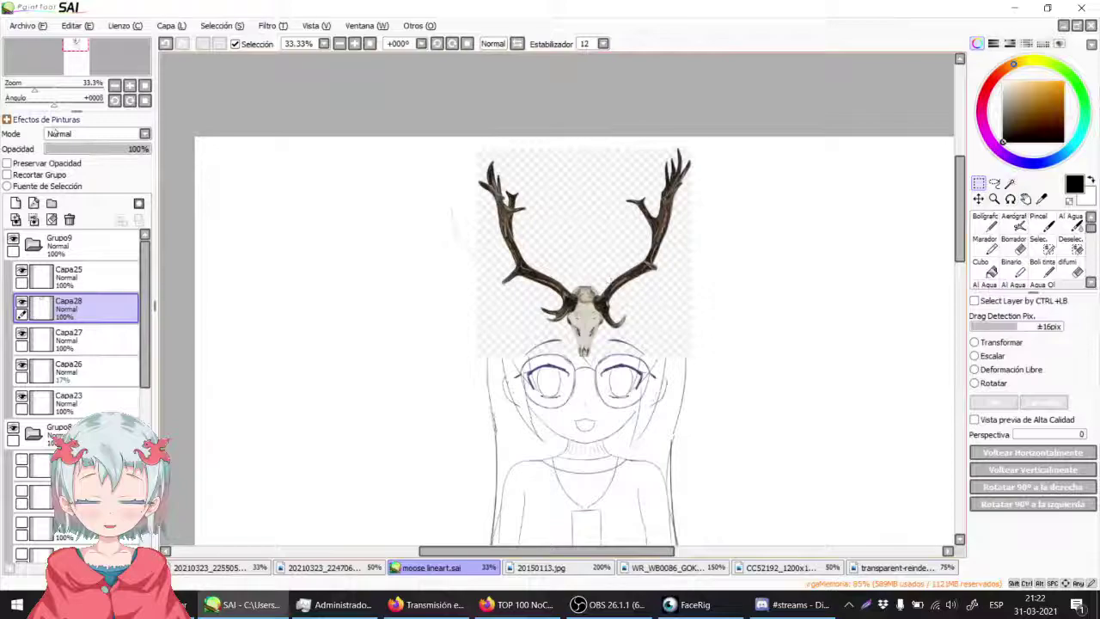
click(73, 149)
drag(588, 320, 555, 316)
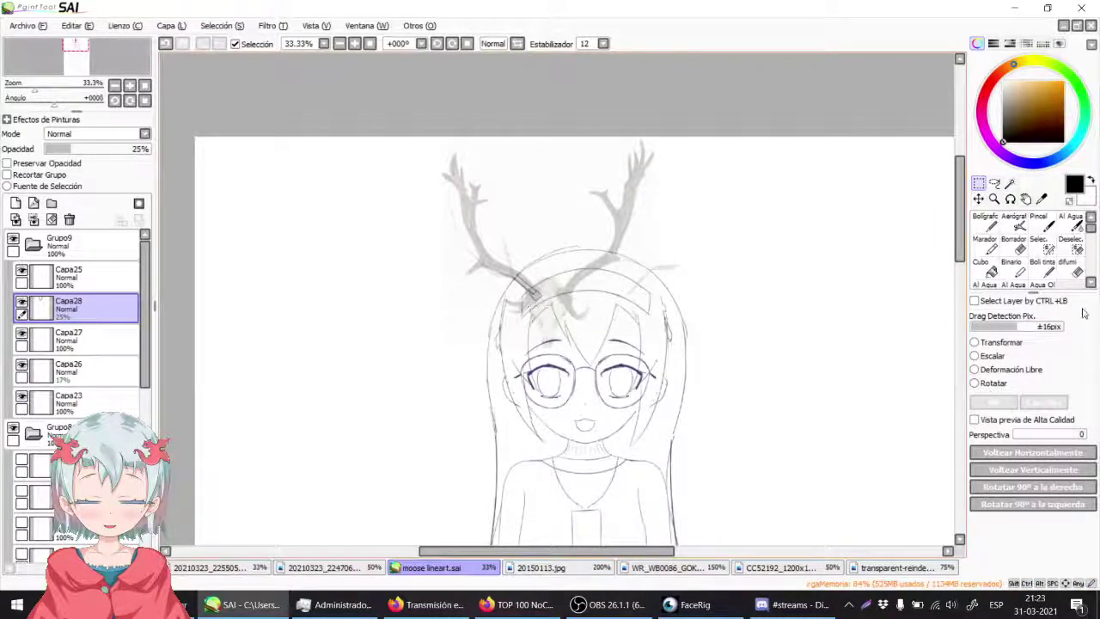
Step: Adjust the faded antler reference's placement so its left antler base meets the left part of the headband
mouse_move(529, 291)
mouse_down()
mouse_move(542, 290)
mouse_move(533, 297)
mouse_up()
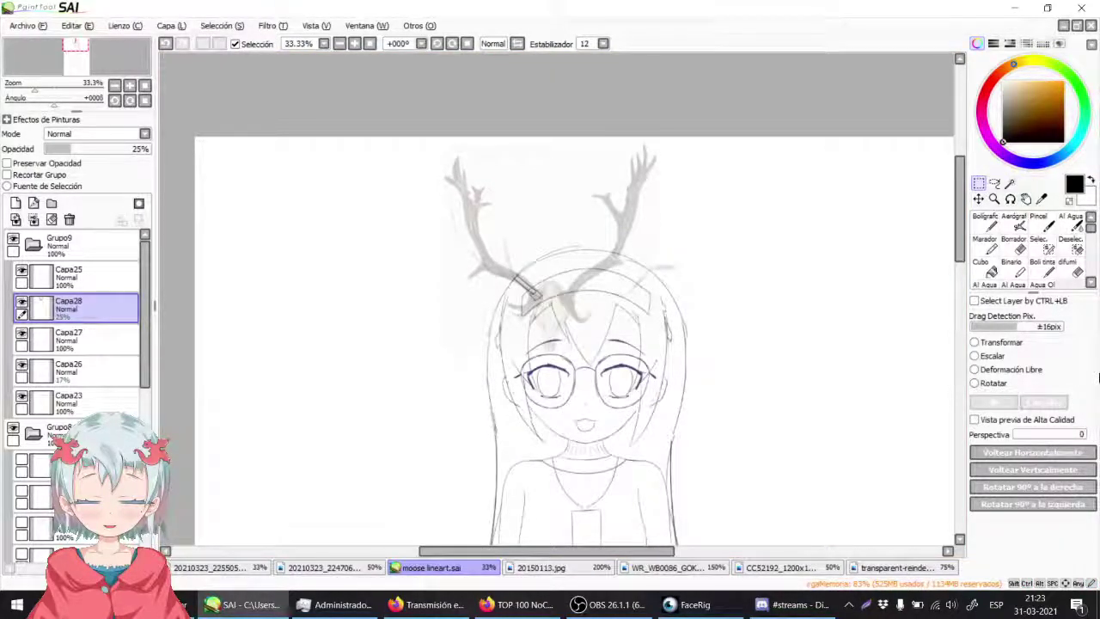
drag(558, 274, 581, 203)
click(355, 44)
click(354, 48)
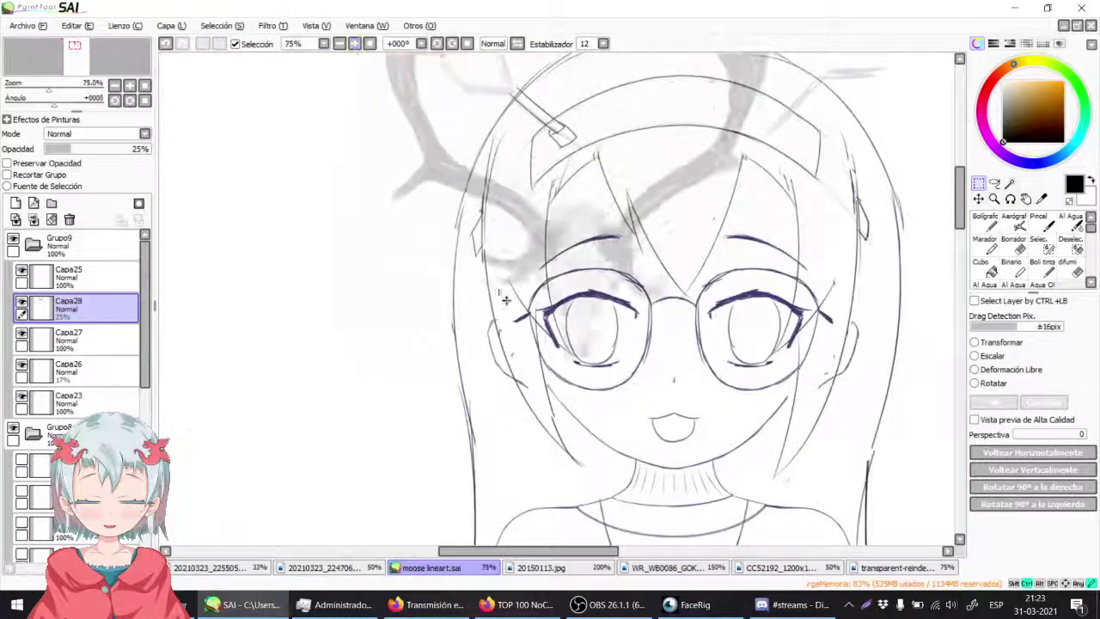
scroll(544, 507, up, 2)
mouse_move(544, 508)
mouse_down()
mouse_move(552, 352)
mouse_move(534, 383)
mouse_move(627, 327)
mouse_up()
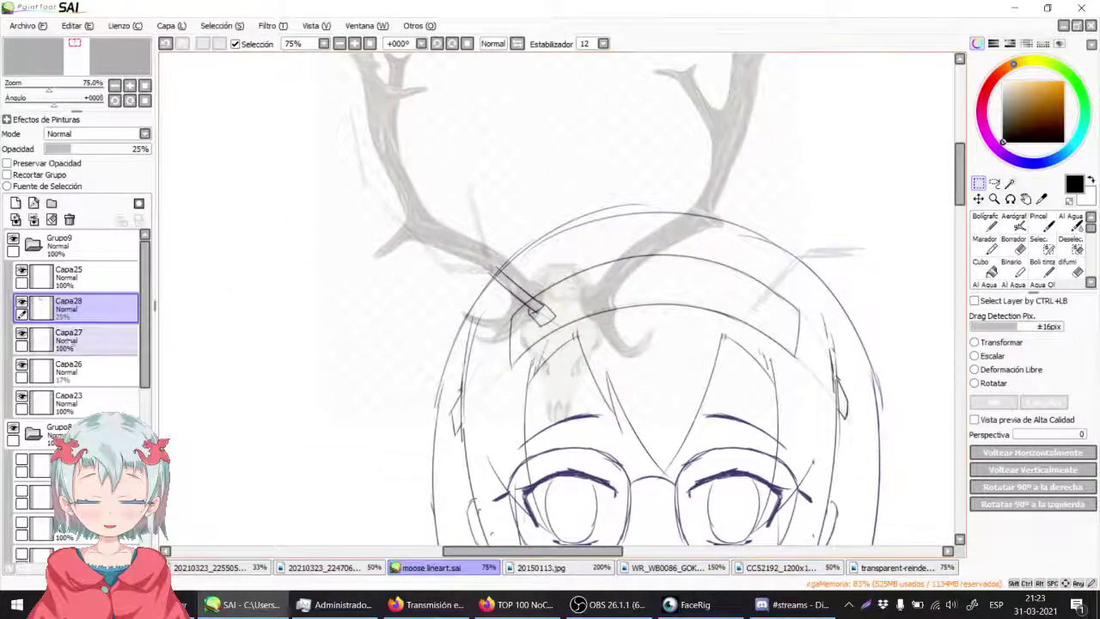
Step: Erase the drafted antler socket and stem from the left part of the headband on layer Capa27
click(21, 334)
click(21, 335)
click(64, 344)
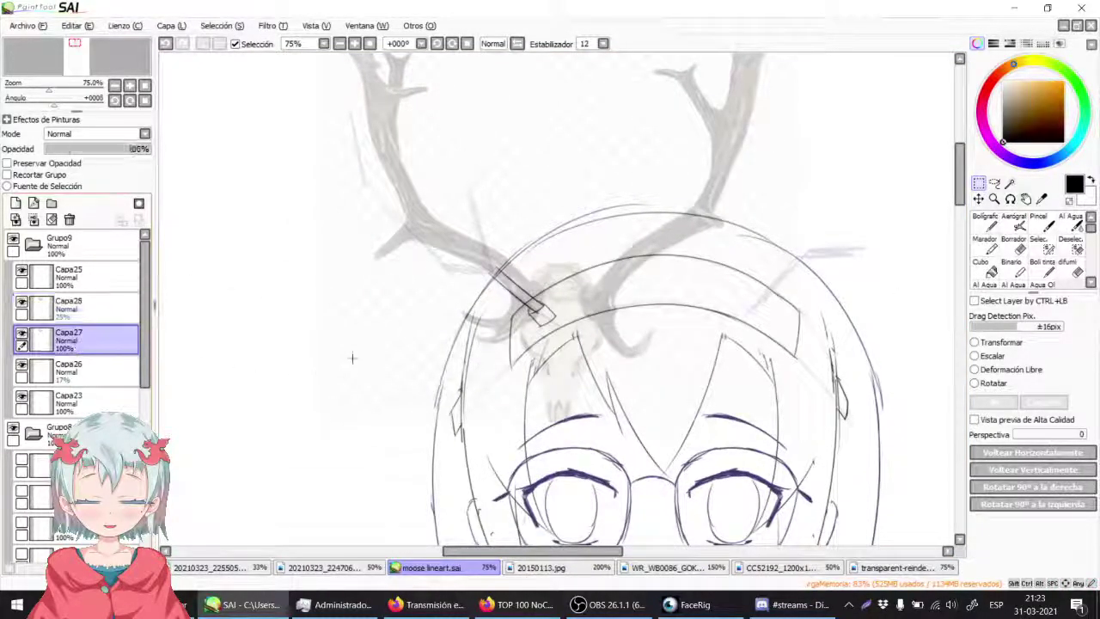
click(1044, 267)
drag(328, 235, 389, 210)
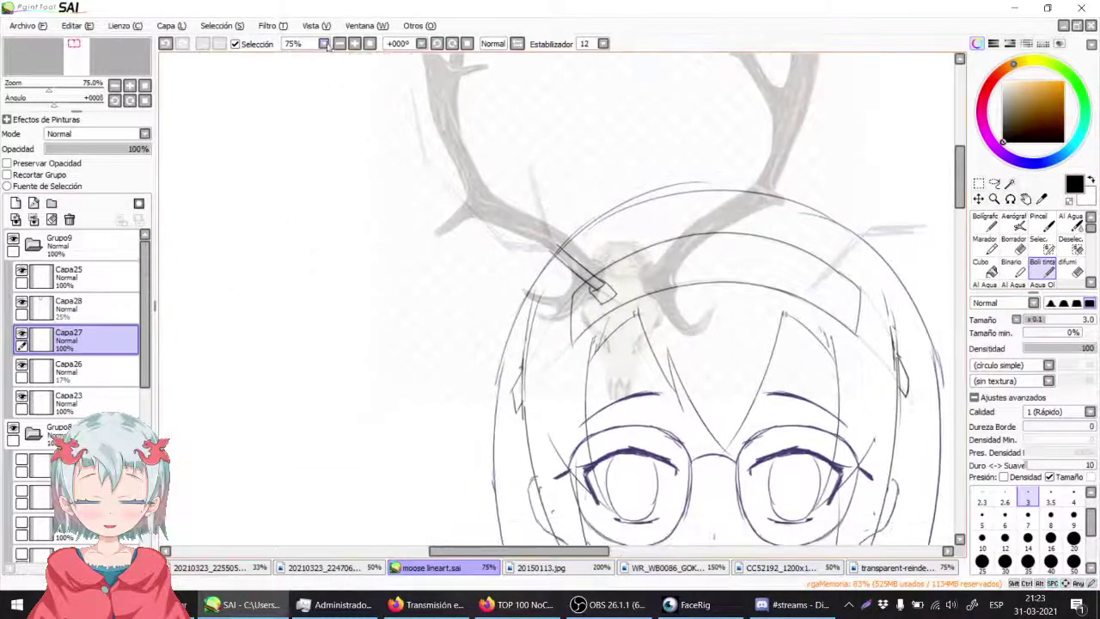
click(354, 43)
click(354, 43)
click(354, 43)
mouse_move(515, 154)
mouse_down()
mouse_move(394, 212)
mouse_move(520, 288)
mouse_move(579, 340)
mouse_move(586, 363)
mouse_up()
key(e)
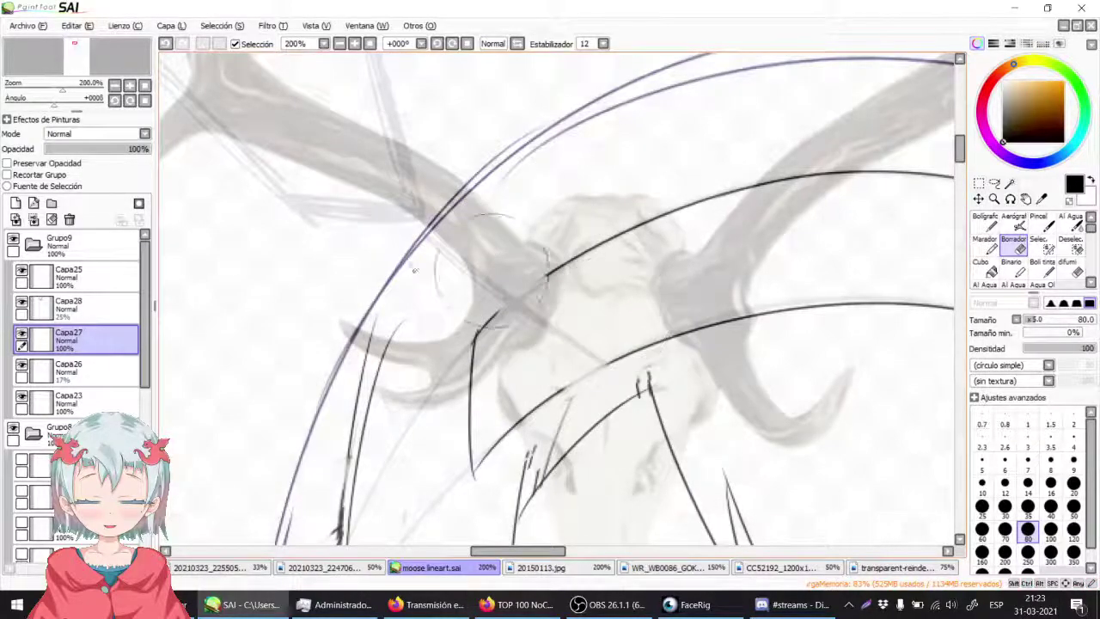
Step: Nudge the antler reference on Capa28 slightly into place, and make Capa27 active with the Boli tinta pen
click(72, 311)
key(ctrl+t)
mouse_move(568, 273)
mouse_down()
mouse_move(582, 309)
mouse_move(626, 307)
mouse_move(555, 312)
mouse_move(594, 315)
mouse_up()
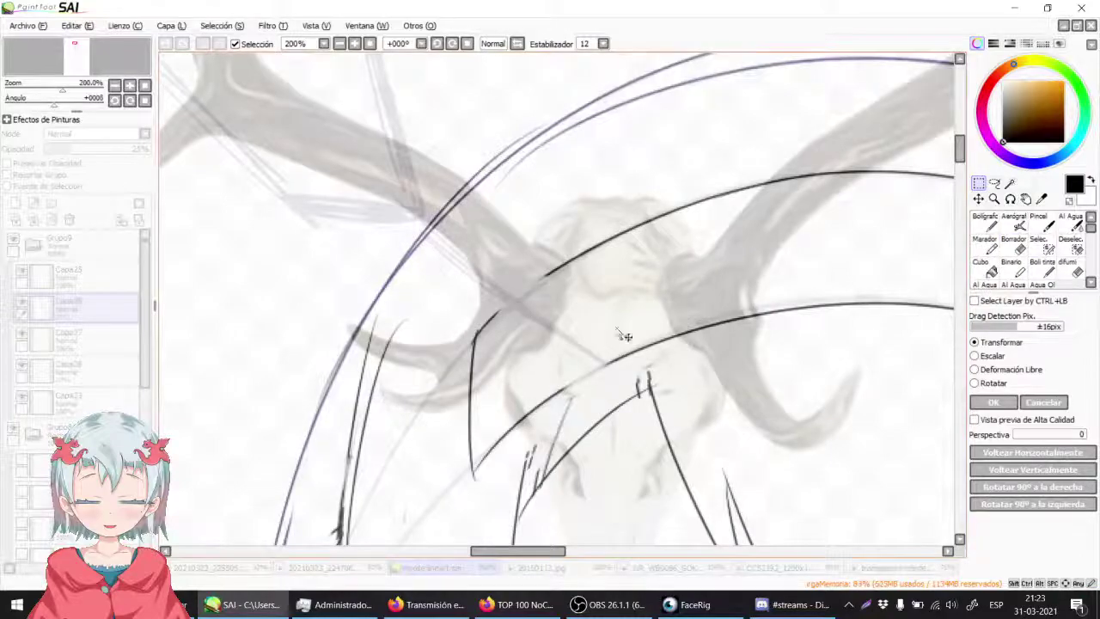
key(Return)
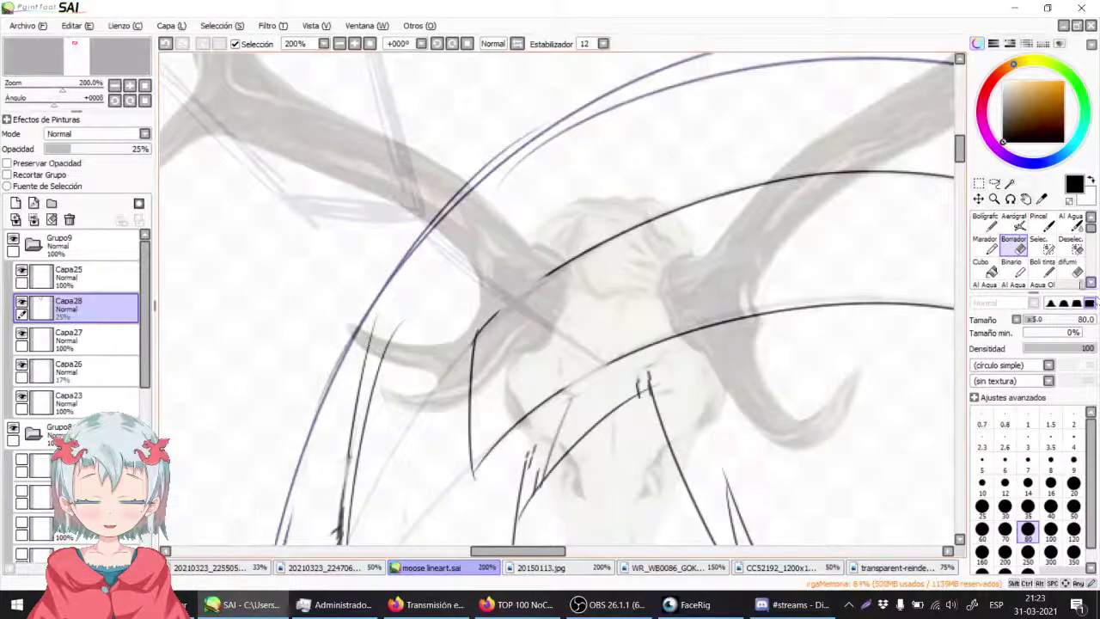
click(1044, 269)
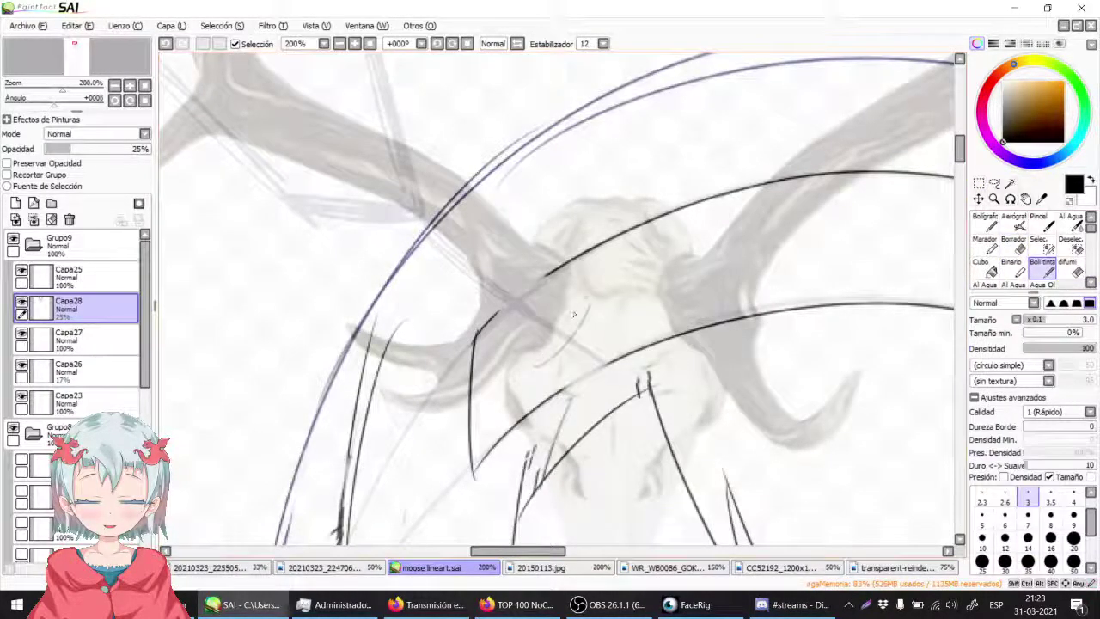
click(22, 336)
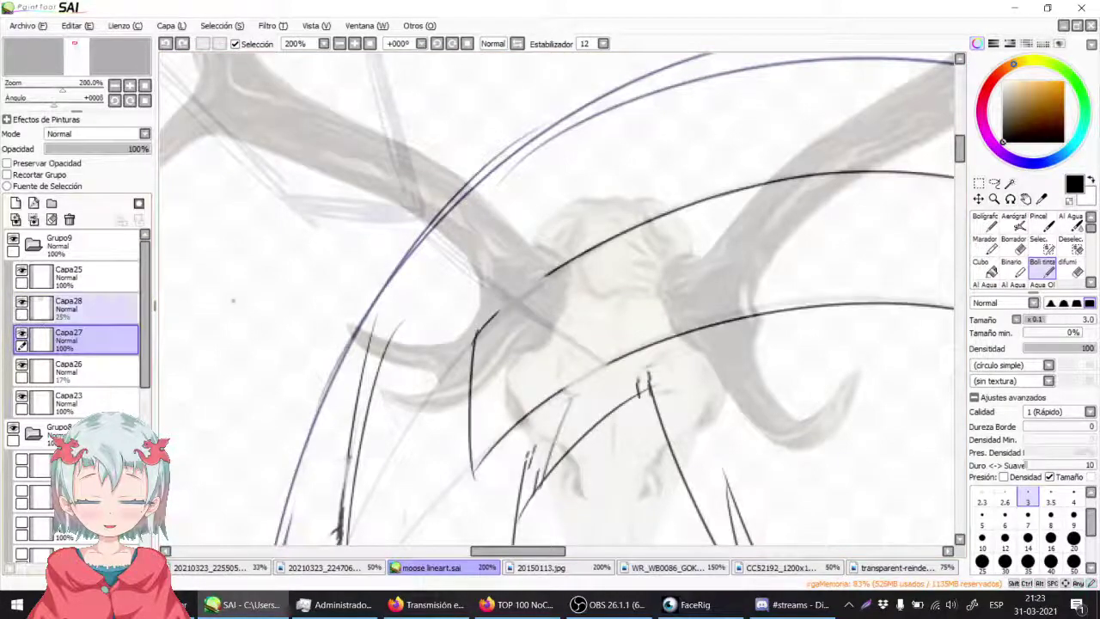
Step: Ink the antler's flared base ring on the headband and begin the beam's upper edge above it, following the reference
drag(588, 273, 533, 359)
key(ctrl+z)
mouse_move(578, 305)
mouse_down()
mouse_move(518, 352)
mouse_move(604, 316)
mouse_move(587, 277)
mouse_up()
key(ctrl+z)
key(ctrl+z)
drag(533, 245, 587, 284)
drag(508, 231, 529, 247)
key(ctrl+z)
mouse_move(462, 180)
mouse_down()
mouse_move(546, 261)
mouse_move(468, 186)
mouse_move(535, 242)
mouse_up()
key(ctrl+z)
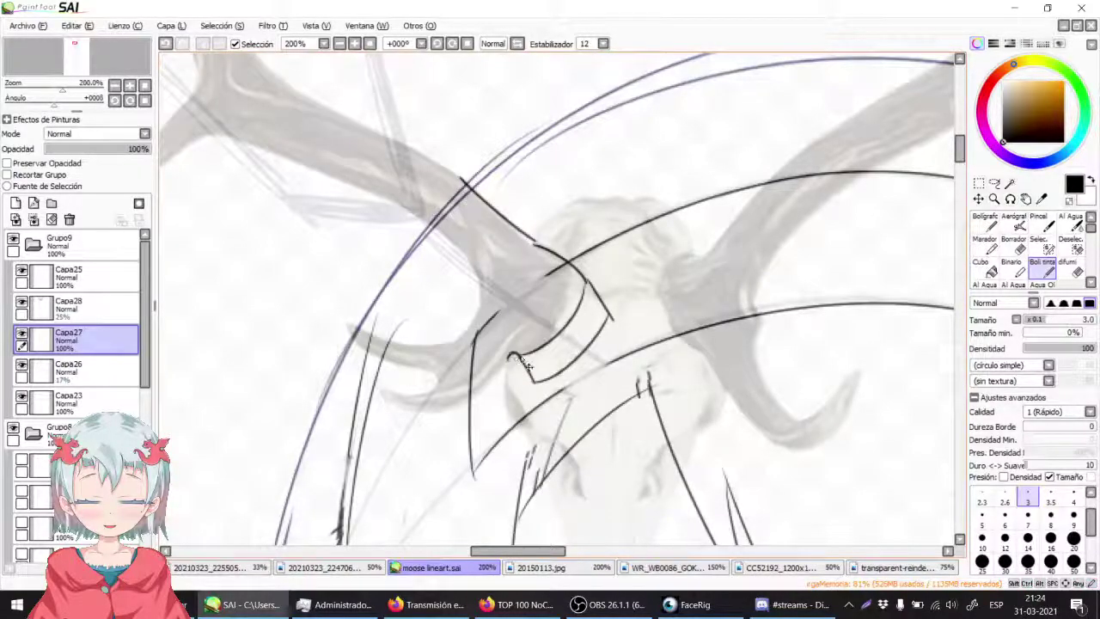
Step: Ink the lower prong of the forked brow tine, joining its underside to the antler base
drag(383, 401, 489, 376)
key(ctrl+z)
drag(380, 398, 500, 376)
key(ctrl+z)
drag(386, 393, 496, 370)
key(ctrl+z)
mouse_move(380, 394)
mouse_down()
mouse_move(494, 373)
mouse_move(439, 391)
mouse_move(442, 379)
mouse_move(396, 361)
mouse_up()
key(ctrl+z)
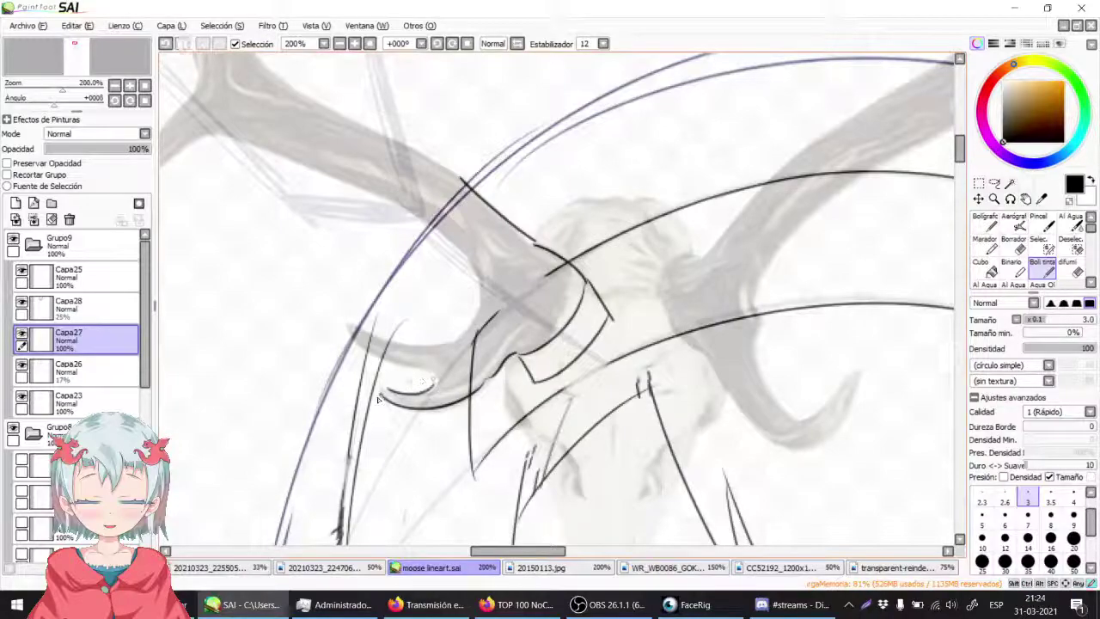
Step: Ink the brow tine's notch and long upper prong, curving its upper edge up to the beam
mouse_move(430, 371)
mouse_down()
mouse_move(435, 388)
mouse_move(438, 355)
mouse_up()
key(ctrl+z)
drag(346, 322, 467, 341)
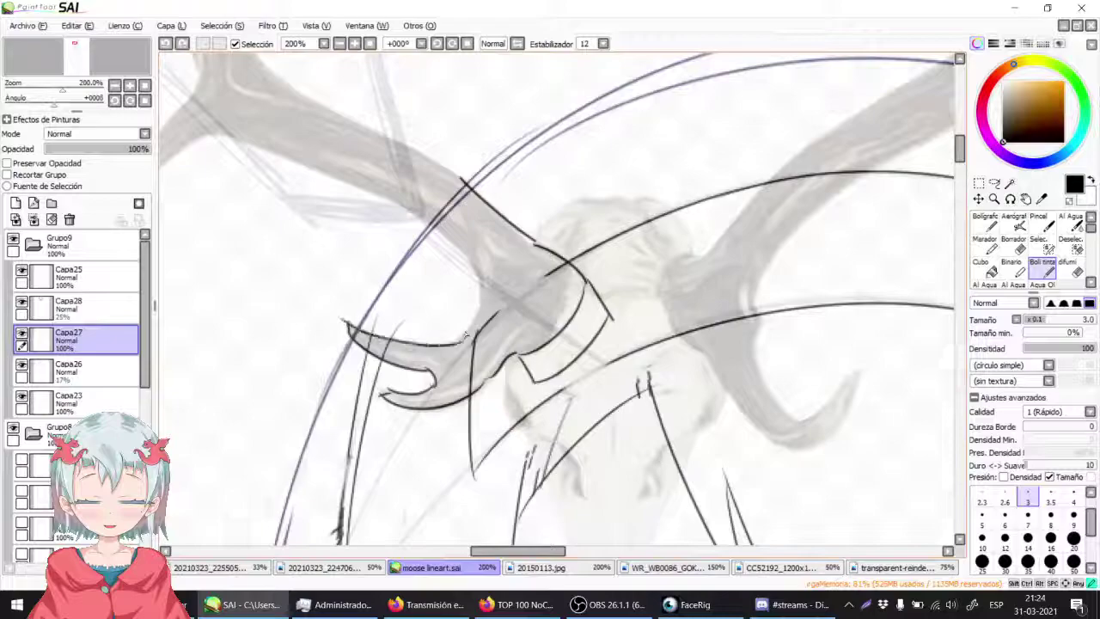
key(ctrl+z)
drag(344, 321, 461, 337)
key(ctrl+z)
key(ctrl+z)
drag(469, 256, 453, 346)
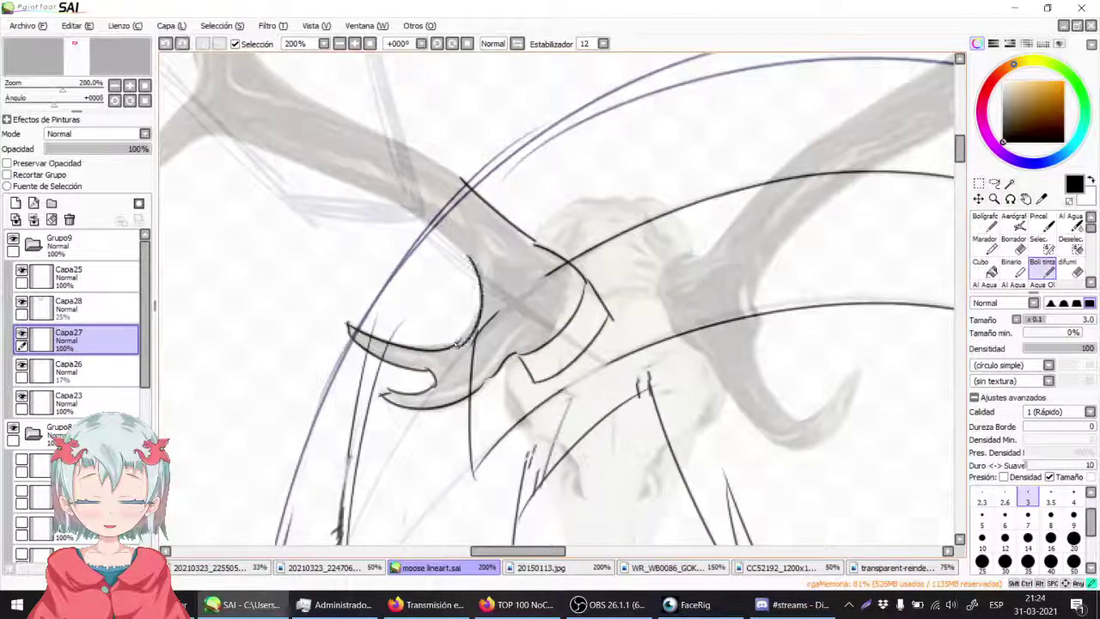
Step: Ink the beam's lower edge outward from the brow tine and outline the short tine at the beam's bend
drag(440, 217, 503, 284)
mouse_move(409, 230)
mouse_down()
mouse_move(535, 274)
mouse_move(534, 309)
mouse_up()
key(ctrl+z)
mouse_move(405, 249)
mouse_down()
mouse_move(560, 296)
mouse_move(566, 308)
mouse_up()
key(ctrl+z)
mouse_move(348, 281)
mouse_down()
mouse_move(388, 250)
mouse_move(426, 250)
mouse_up()
drag(423, 199, 492, 249)
drag(385, 326, 452, 249)
key(ctrl+z)
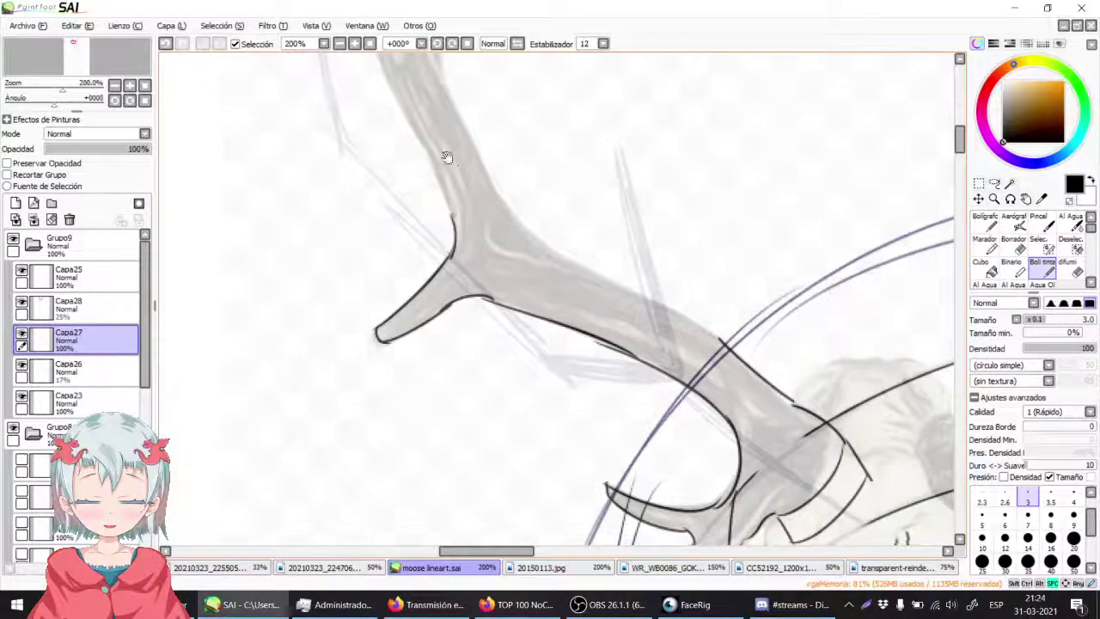
Step: Ink the beam's outer edge upward from the bend and outline the short, blunt outer tine near the antler's tip
drag(445, 154, 490, 284)
mouse_move(436, 225)
mouse_down()
mouse_move(498, 370)
mouse_move(476, 294)
mouse_move(498, 357)
mouse_up()
key(ctrl+z)
scroll(429, 214, up, 3)
scroll(430, 213, left, 1)
drag(418, 165, 483, 385)
drag(371, 72, 485, 325)
key(ctrl+z)
drag(433, 201, 480, 336)
drag(376, 163, 453, 213)
drag(371, 143, 415, 213)
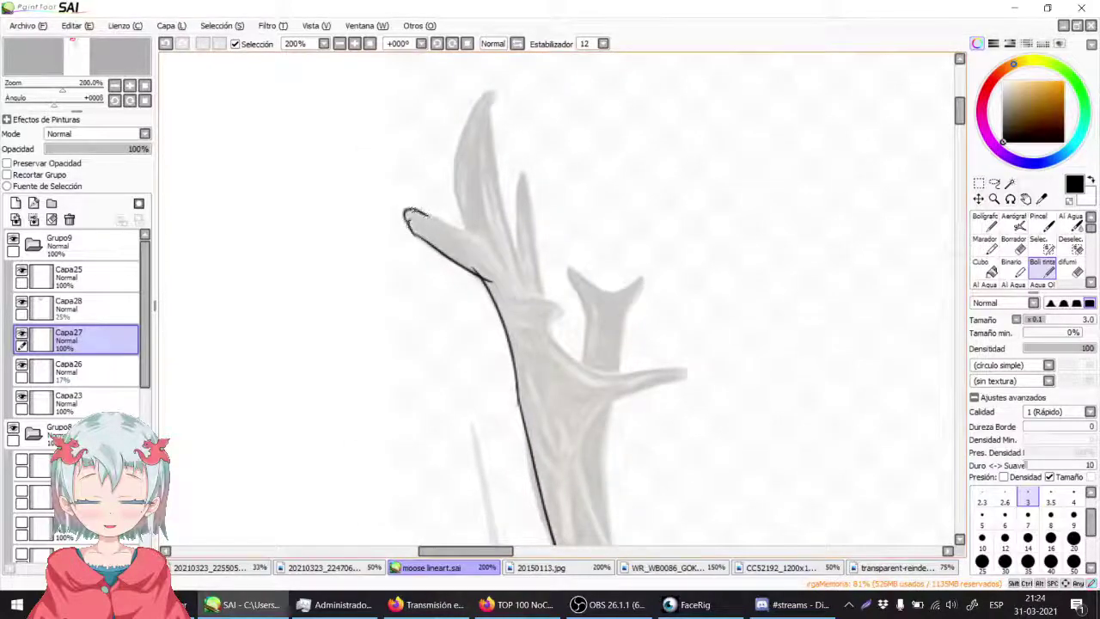
key(ctrl+z)
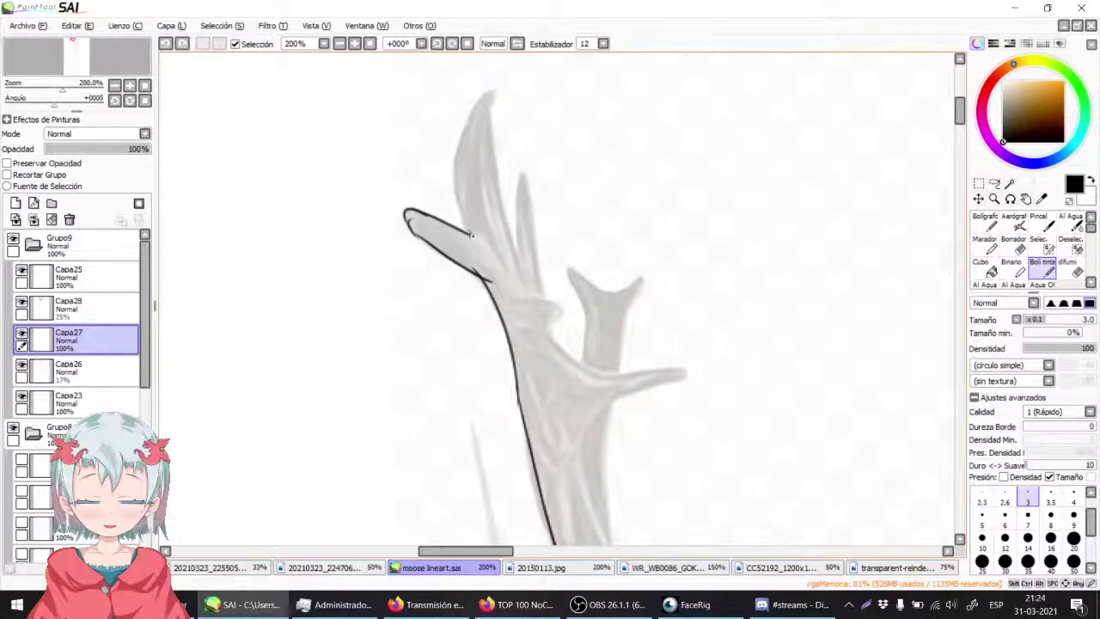
Step: Ink the tall curved tine at the antler's tip and the narrow pointed tine beside it
drag(494, 127, 493, 134)
drag(490, 107, 517, 261)
key(ctrl+z)
drag(521, 174, 518, 255)
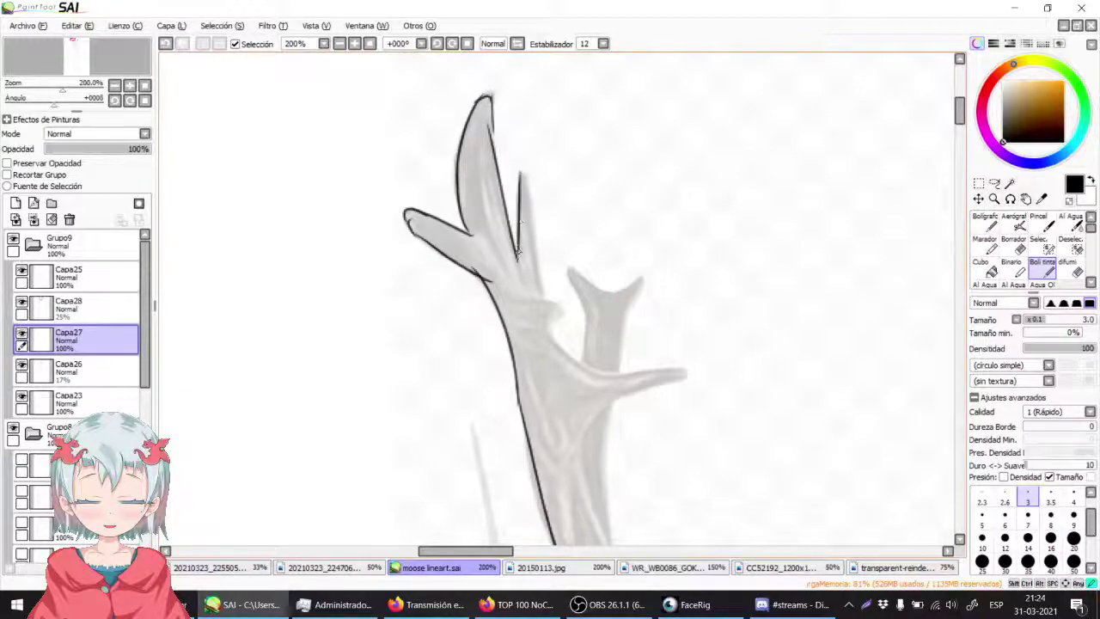
mouse_move(522, 170)
mouse_down()
mouse_move(542, 296)
mouse_move(479, 185)
mouse_move(525, 206)
mouse_up()
key(ctrl+z)
key(ctrl+z)
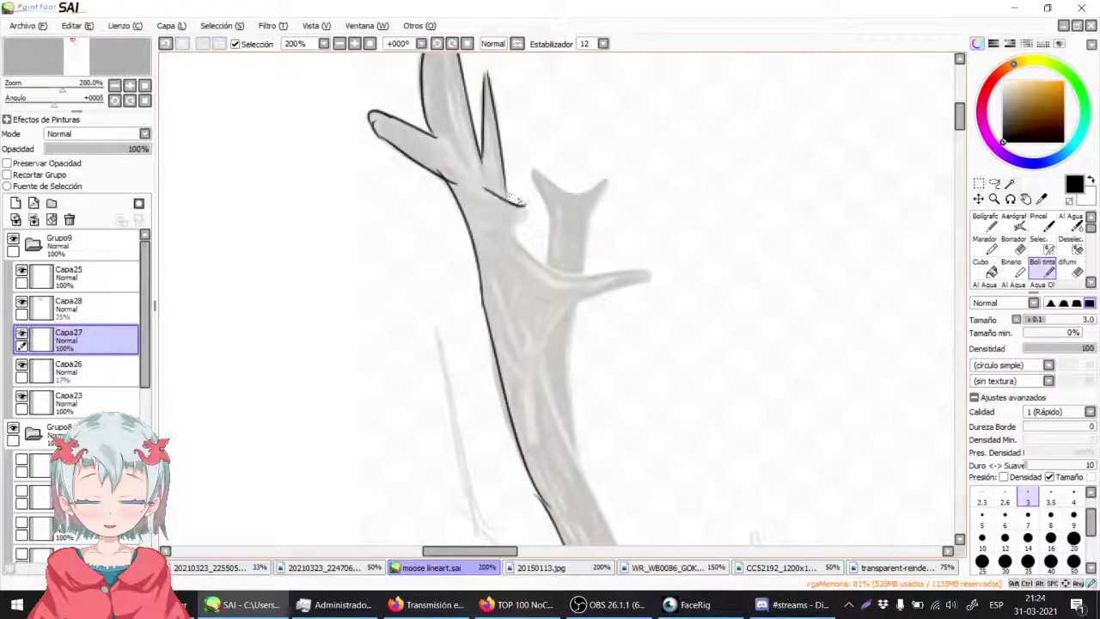
Step: Ink the small nub below the narrow tine and outline the slender side tine on the beam's inner side
mouse_move(526, 254)
mouse_down()
mouse_move(588, 276)
mouse_move(572, 250)
mouse_move(610, 214)
mouse_up()
key(ctrl+z)
drag(540, 228, 603, 225)
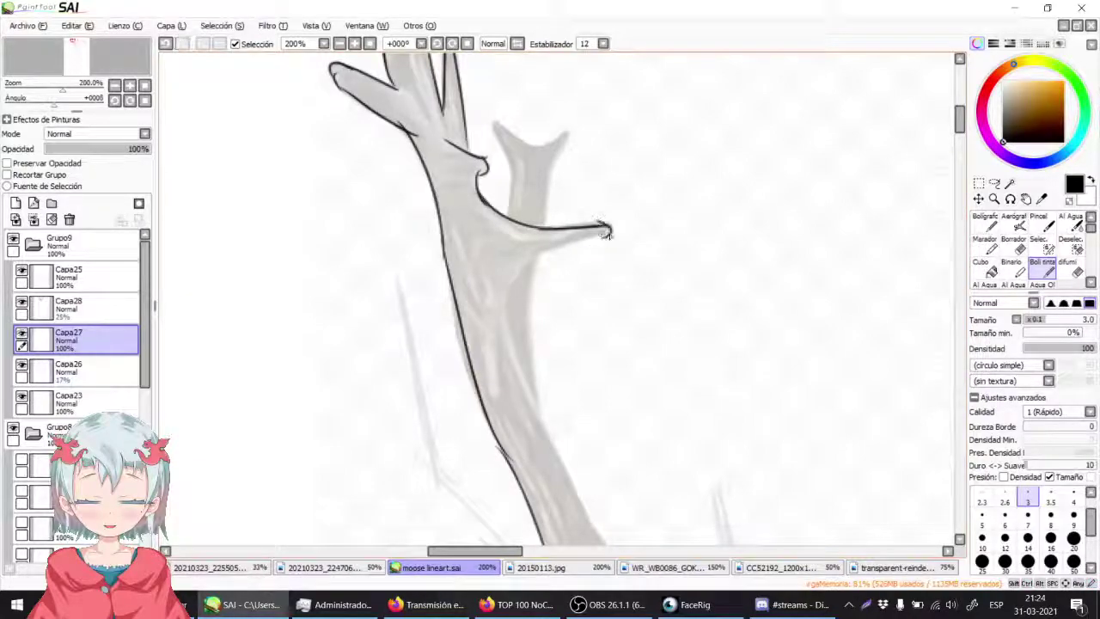
mouse_move(609, 228)
mouse_down()
mouse_move(550, 253)
mouse_move(510, 308)
mouse_move(540, 388)
mouse_up()
key(ctrl+z)
key(ctrl+z)
Step: Ink the beam's inner edge downward from the underside of the slender side tine
mouse_move(511, 303)
mouse_down()
mouse_move(539, 401)
mouse_move(577, 459)
mouse_up()
key(ctrl+z)
drag(509, 302, 579, 477)
drag(550, 432, 574, 477)
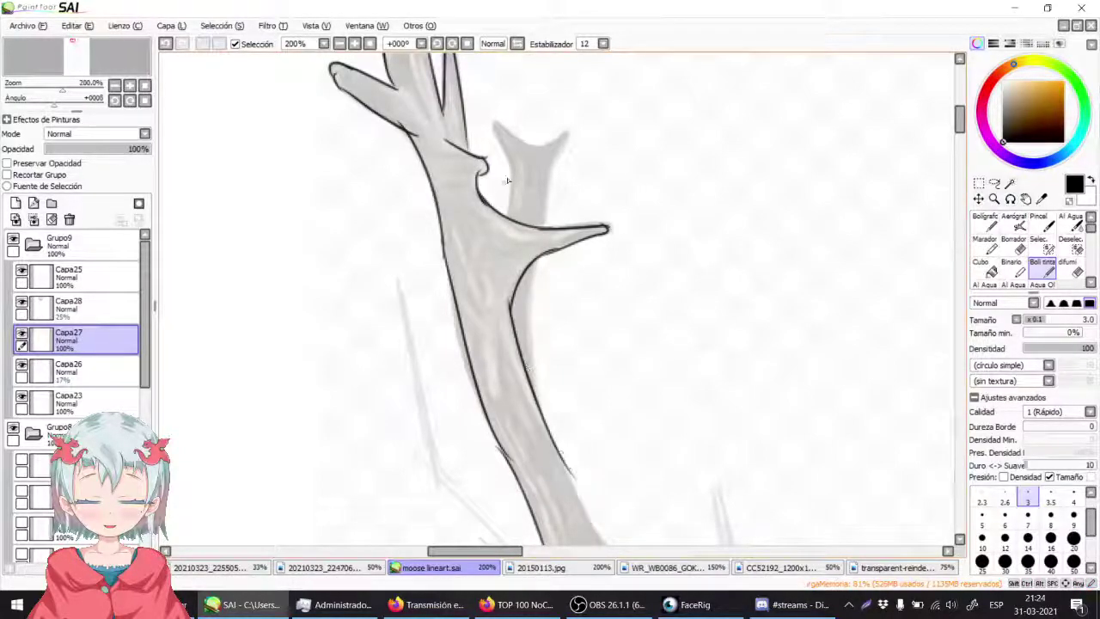
Step: Ink the left edge of the forked tine's stem down to the slender side tine
drag(511, 176, 506, 230)
mouse_move(513, 164)
mouse_down()
mouse_move(491, 120)
mouse_move(554, 161)
mouse_move(494, 127)
mouse_move(520, 145)
mouse_up()
key(ctrl+z)
mouse_move(459, 227)
mouse_down()
mouse_move(478, 338)
mouse_move(469, 415)
mouse_up()
drag(404, 92, 277, 256)
key(ctrl+z)
drag(287, 203, 488, 113)
drag(294, 139, 269, 275)
key(ctrl+z)
drag(285, 158, 362, 178)
drag(476, 66, 502, 129)
Step: Ink the forked tine's left prong and the notch beside it
drag(528, 247, 521, 126)
drag(538, 212, 528, 250)
drag(503, 305, 507, 332)
drag(340, 295, 526, 292)
key(ctrl+z)
mouse_move(383, 296)
mouse_down()
mouse_move(425, 324)
mouse_move(576, 263)
mouse_move(591, 290)
mouse_up()
key(ctrl+z)
key(ctrl+z)
mouse_move(402, 440)
mouse_down()
mouse_move(553, 474)
mouse_move(560, 398)
mouse_move(644, 397)
mouse_up()
key(ctrl+z)
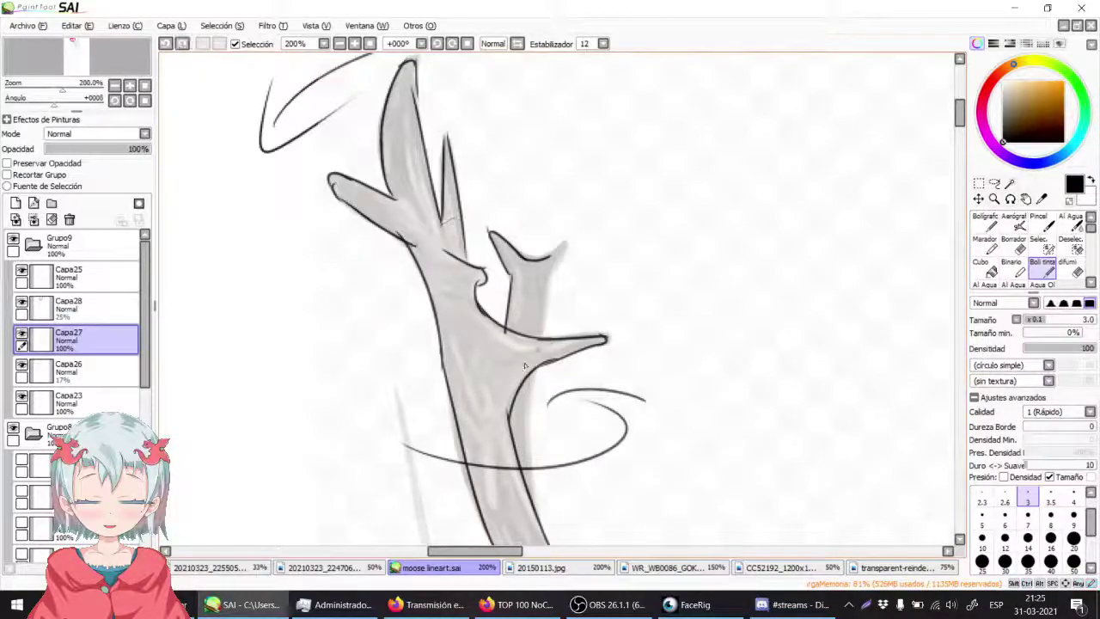
Step: Check the avatar in the FaceRig window, return to the drawing and undo the loose curves crossing the antler
click(684, 606)
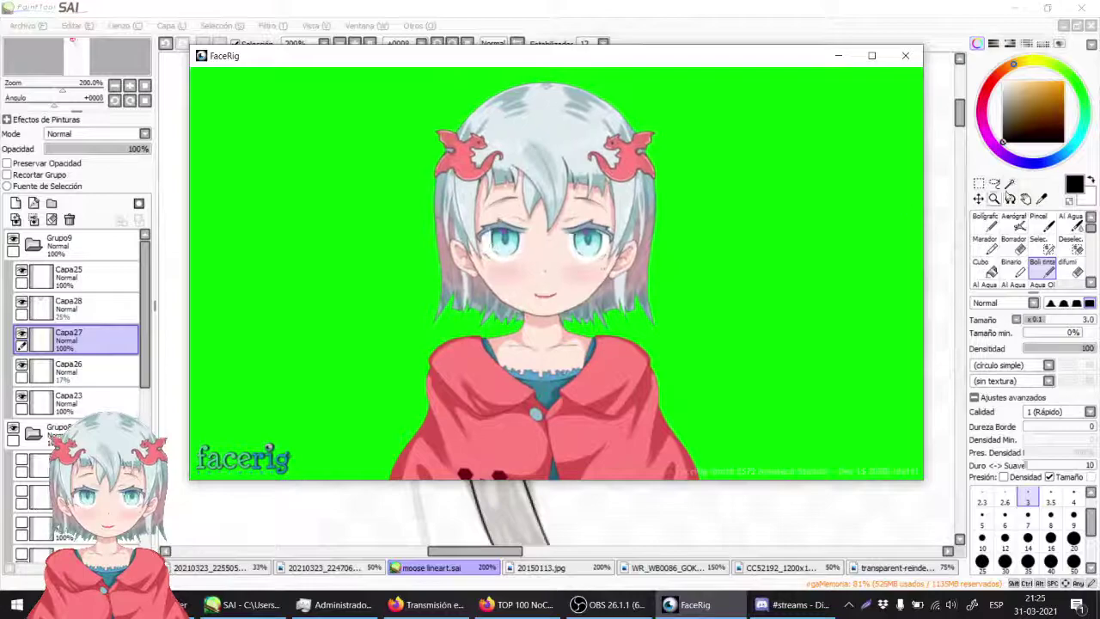
click(901, 36)
drag(575, 235, 554, 194)
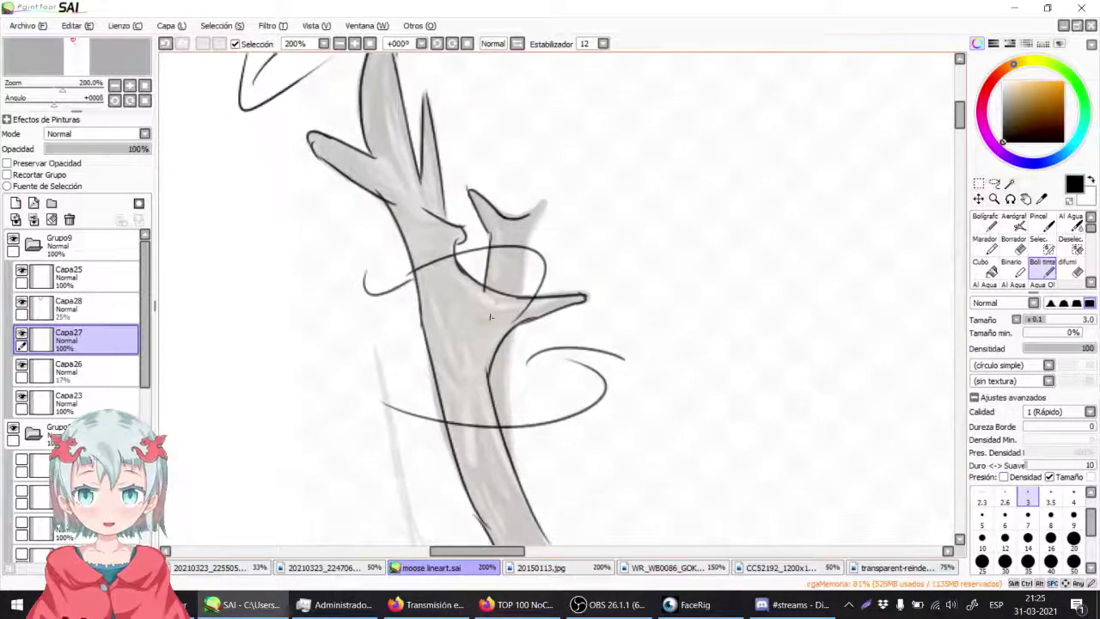
key(ctrl+z)
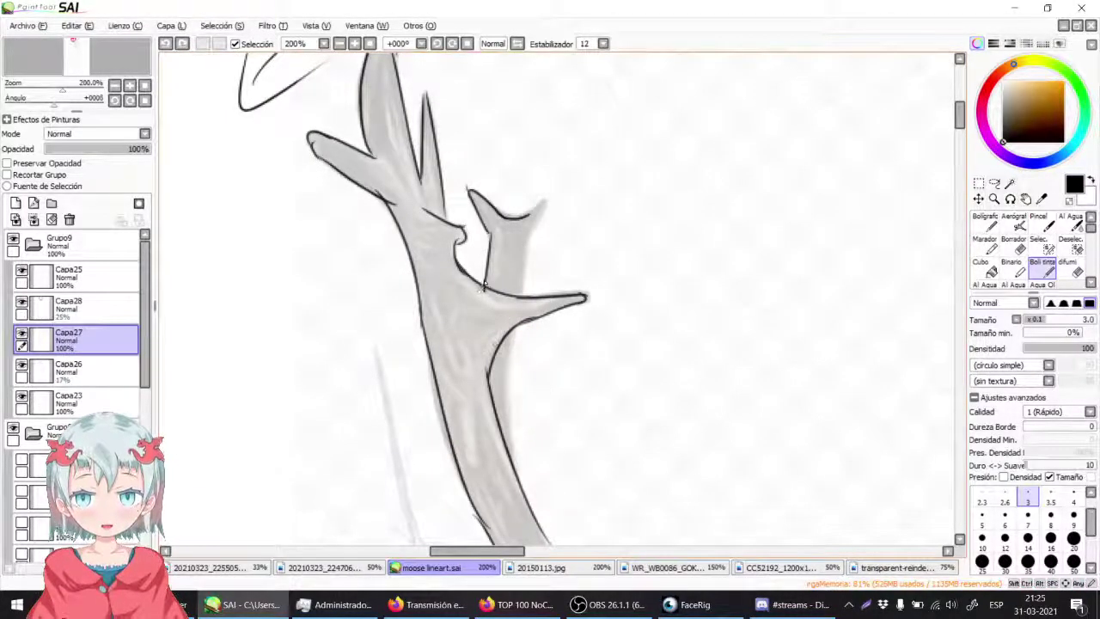
Step: Extend the left edge of the forked tine's stem down through the slender side tine into the beam
mouse_move(484, 299)
mouse_down()
mouse_move(484, 347)
mouse_move(524, 495)
mouse_up()
key(ctrl+z)
drag(508, 330, 514, 483)
mouse_move(477, 160)
mouse_down()
mouse_move(531, 281)
mouse_move(517, 204)
mouse_up()
drag(549, 397, 524, 208)
key(ctrl+z)
mouse_move(567, 136)
mouse_down()
mouse_move(605, 172)
mouse_move(593, 196)
mouse_up()
key(ctrl+z)
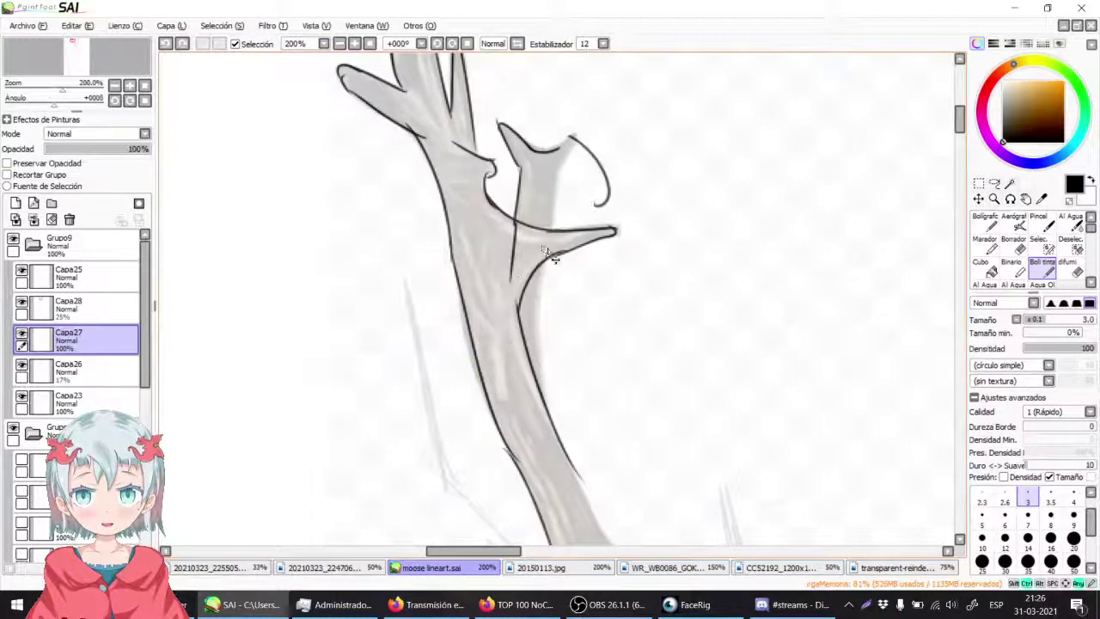
key(ctrl+z)
mouse_move(614, 233)
mouse_down()
mouse_move(551, 313)
mouse_move(571, 311)
mouse_up()
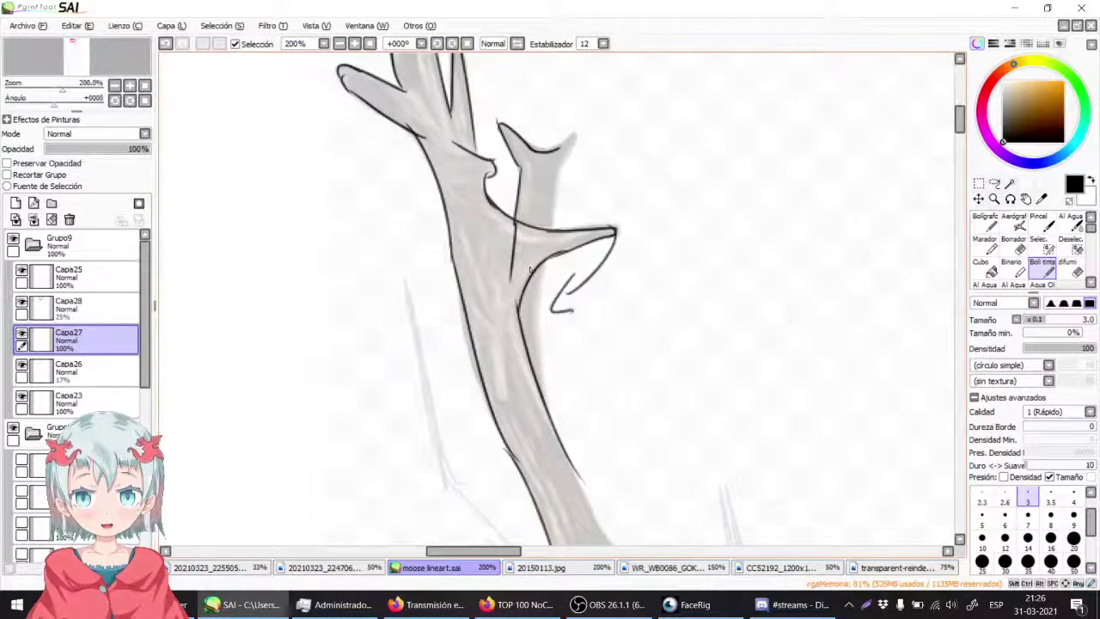
mouse_move(538, 221)
mouse_down()
mouse_move(531, 280)
mouse_move(554, 226)
mouse_move(544, 380)
mouse_up()
key(ctrl+z)
key(ctrl+z)
key(ctrl+z)
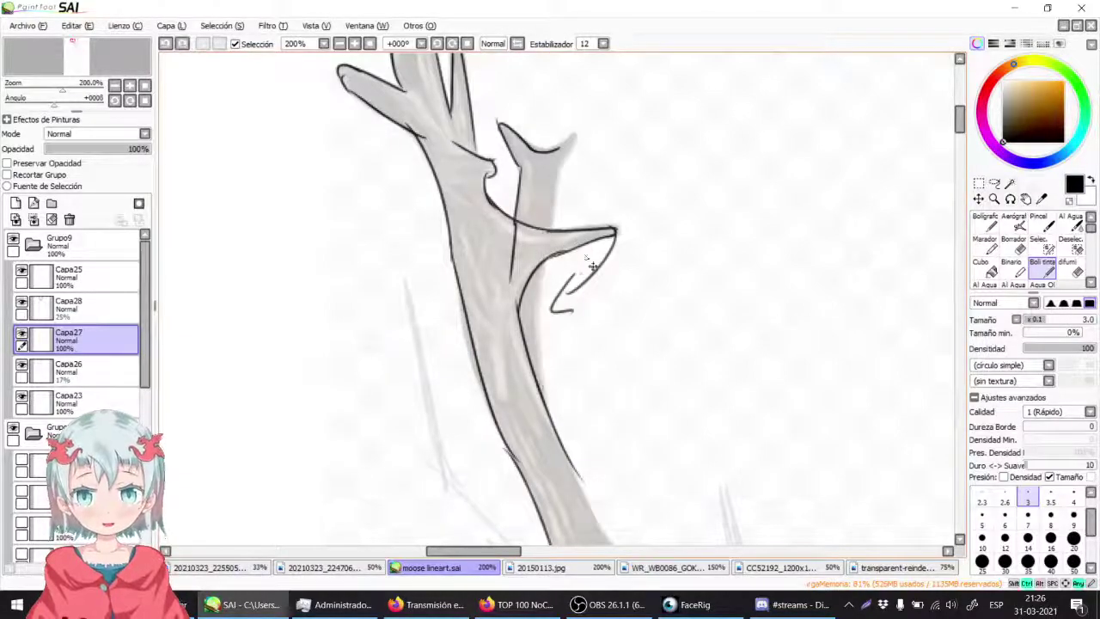
key(ctrl+z)
key(ctrl+z)
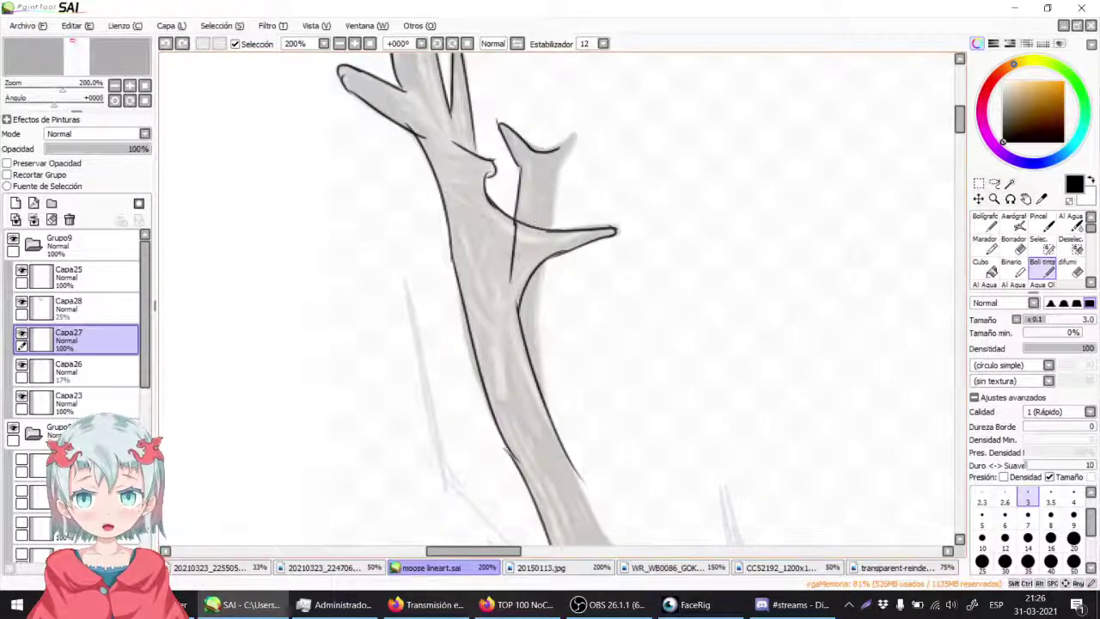
Step: Ink the forked tine's right prong and the right edge of its stem down across the side tine
drag(499, 129, 581, 131)
drag(540, 299, 507, 144)
key(ctrl+z)
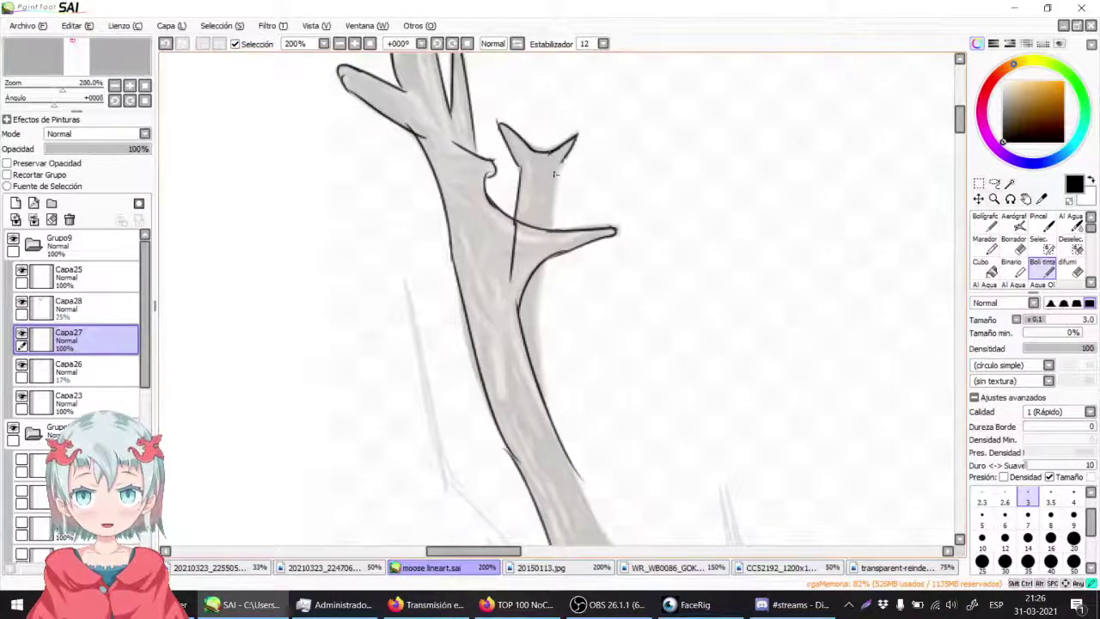
drag(542, 275, 544, 258)
key(ctrl+z)
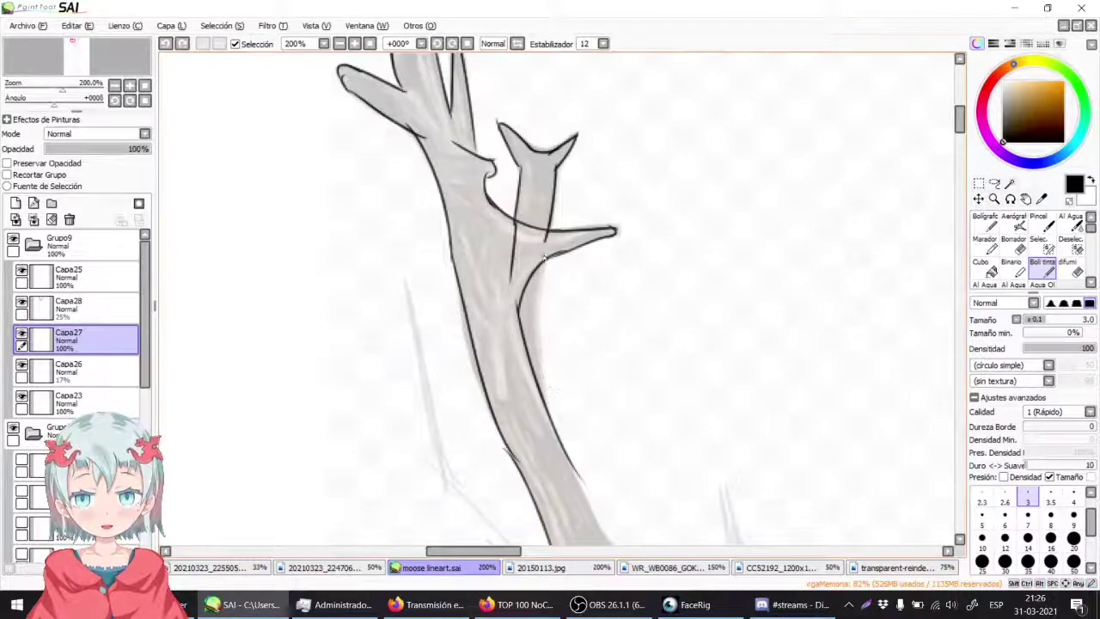
Step: Continue the forked tine's stem lines down along the beam's inner side, following the reference
mouse_move(536, 319)
mouse_down()
mouse_move(561, 485)
mouse_move(541, 351)
mouse_move(549, 326)
mouse_up()
key(ctrl+z)
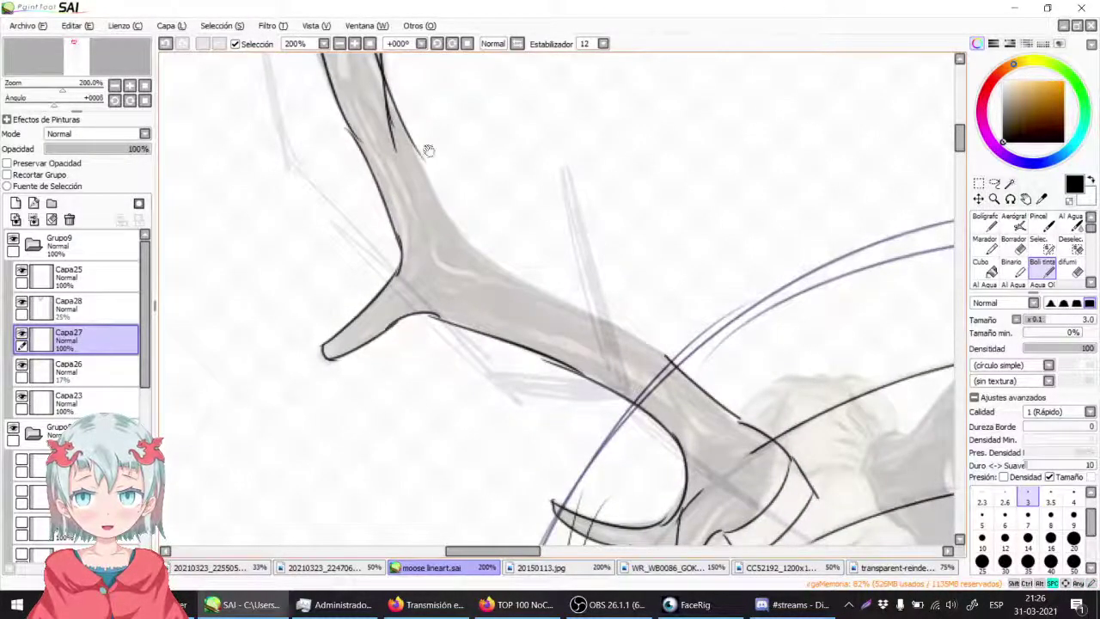
key(ctrl+z)
drag(484, 274, 503, 279)
Step: Ink the remaining upper edge of the beam around the bend, joining it to the line at the antler base
drag(464, 234, 603, 330)
key(ctrl+z)
drag(453, 216, 615, 321)
key(ctrl+z)
mouse_move(474, 250)
mouse_down()
mouse_move(667, 354)
mouse_move(474, 238)
mouse_move(372, 63)
mouse_up()
key(ctrl+z)
Step: Hide the antler reference on Capa28 and erase the stray strokes above the antler's tip on Capa27
click(339, 44)
click(339, 44)
click(339, 44)
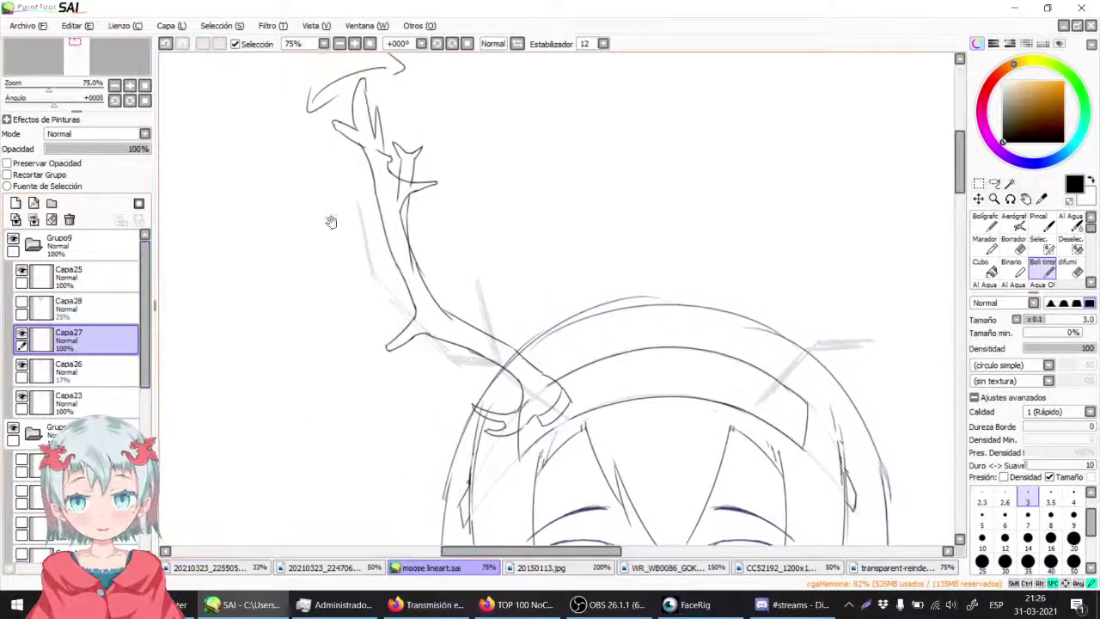
click(340, 44)
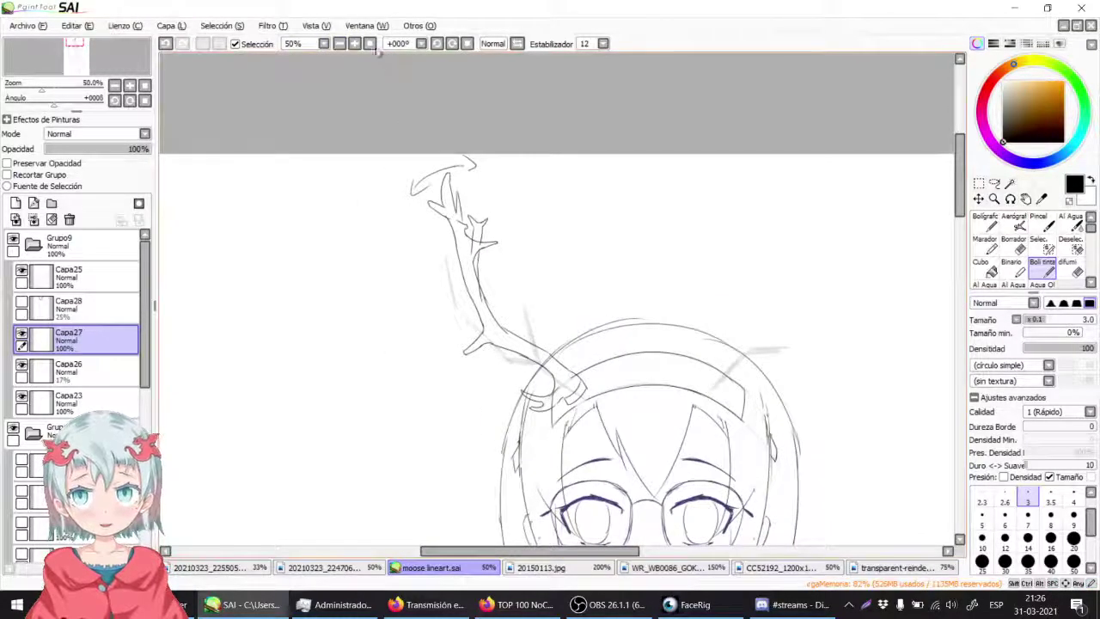
click(354, 43)
click(354, 43)
key(e)
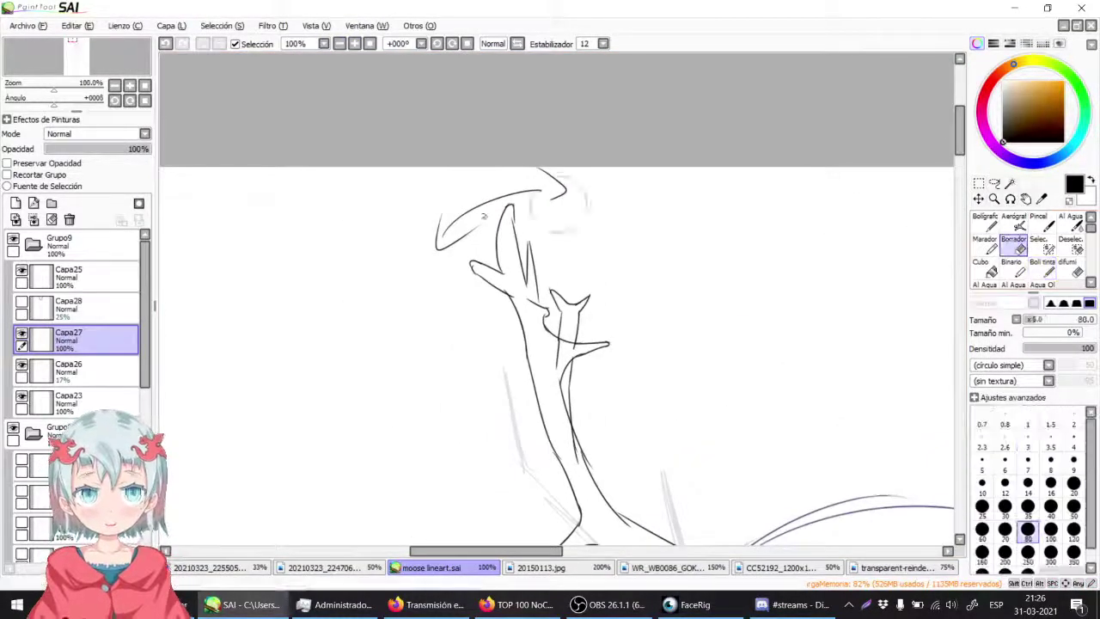
mouse_move(437, 253)
mouse_down()
mouse_move(540, 180)
mouse_move(515, 192)
mouse_move(540, 152)
mouse_up()
key(ctrl+z)
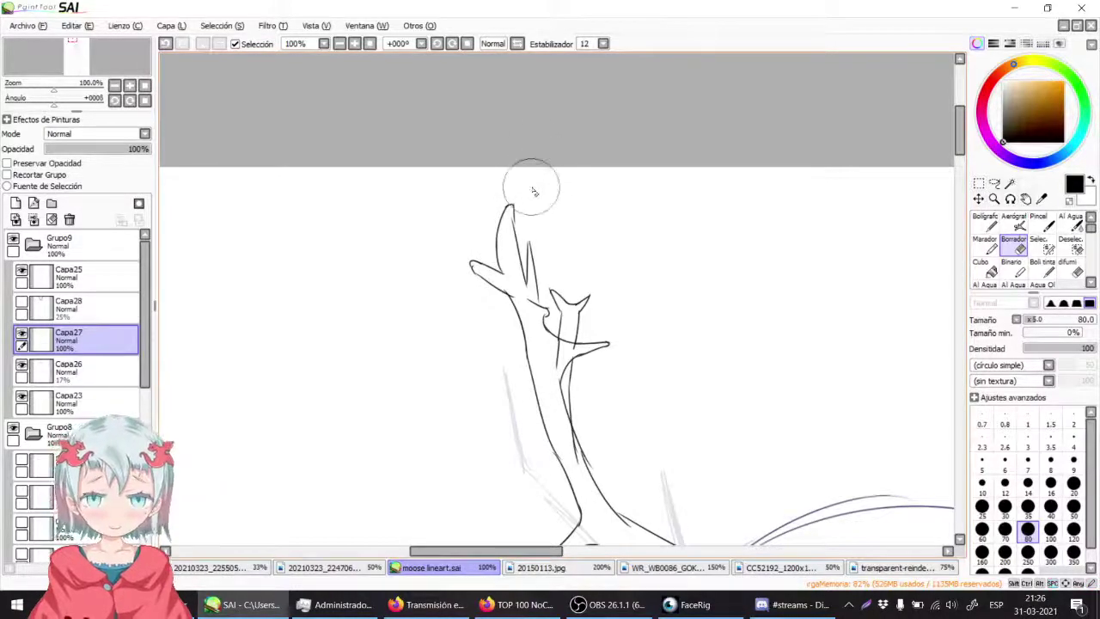
Step: Examine how the inked antler sits on the head, comparing the drawing with and without layer Capa27
drag(460, 467, 373, 184)
drag(481, 279, 384, 270)
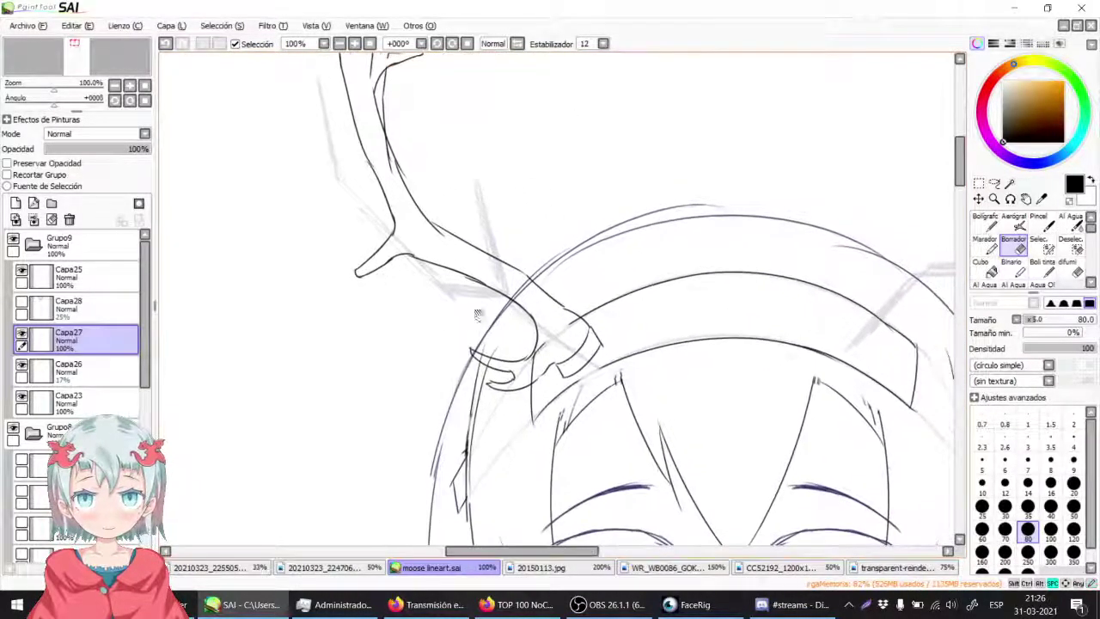
click(341, 43)
click(341, 43)
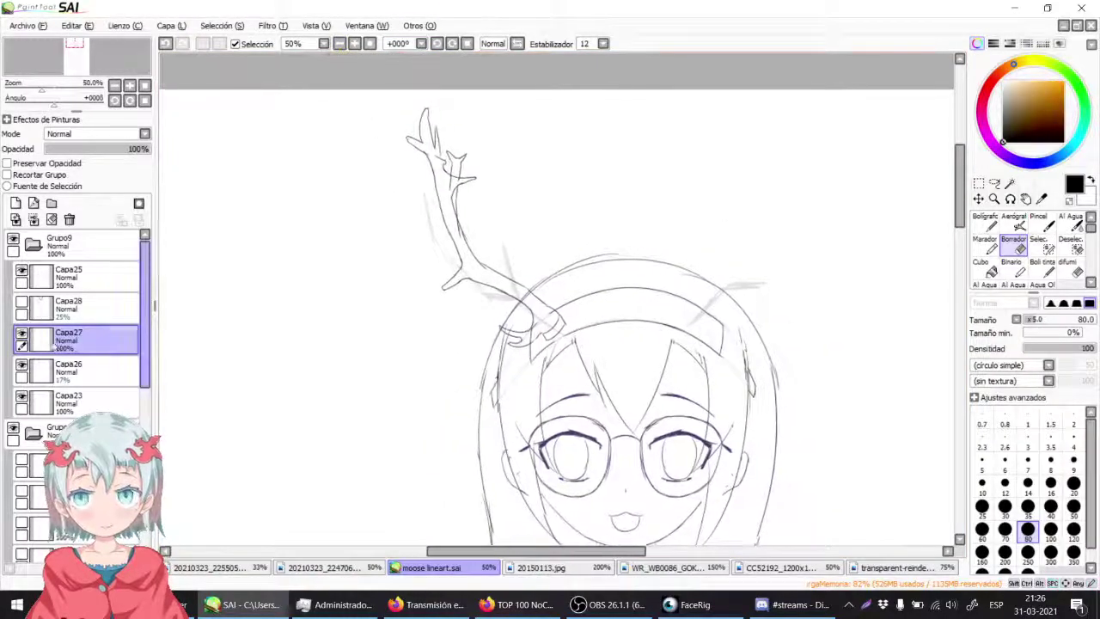
click(21, 333)
click(22, 333)
click(21, 334)
click(21, 334)
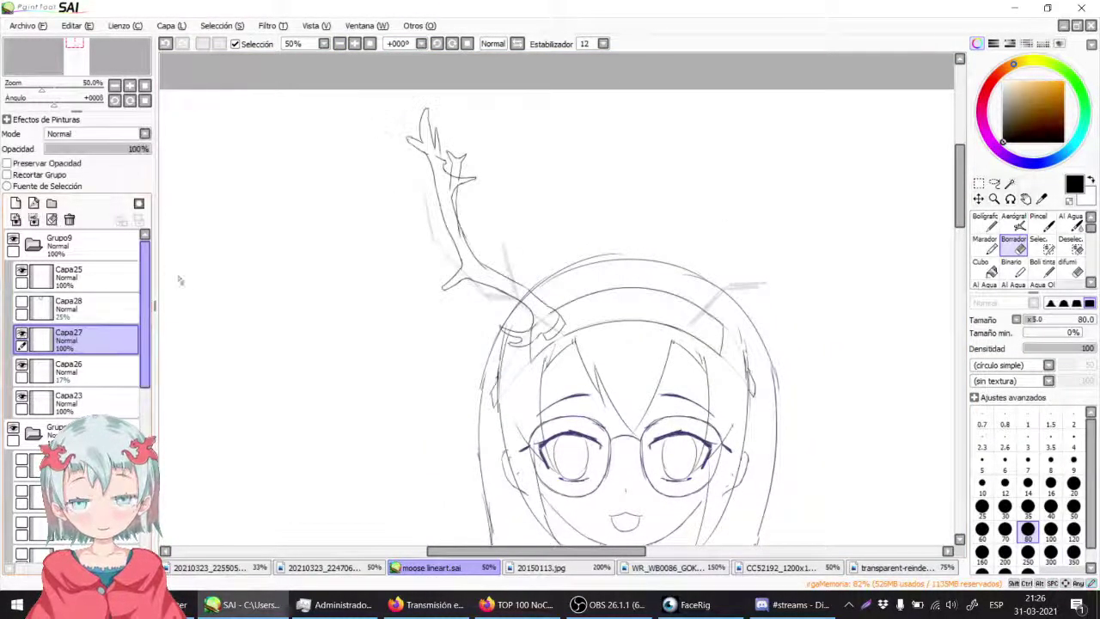
Step: Select the antler's base ring on the headband with a freehand lasso outline
click(355, 43)
click(355, 43)
click(355, 43)
click(355, 43)
drag(439, 381, 509, 259)
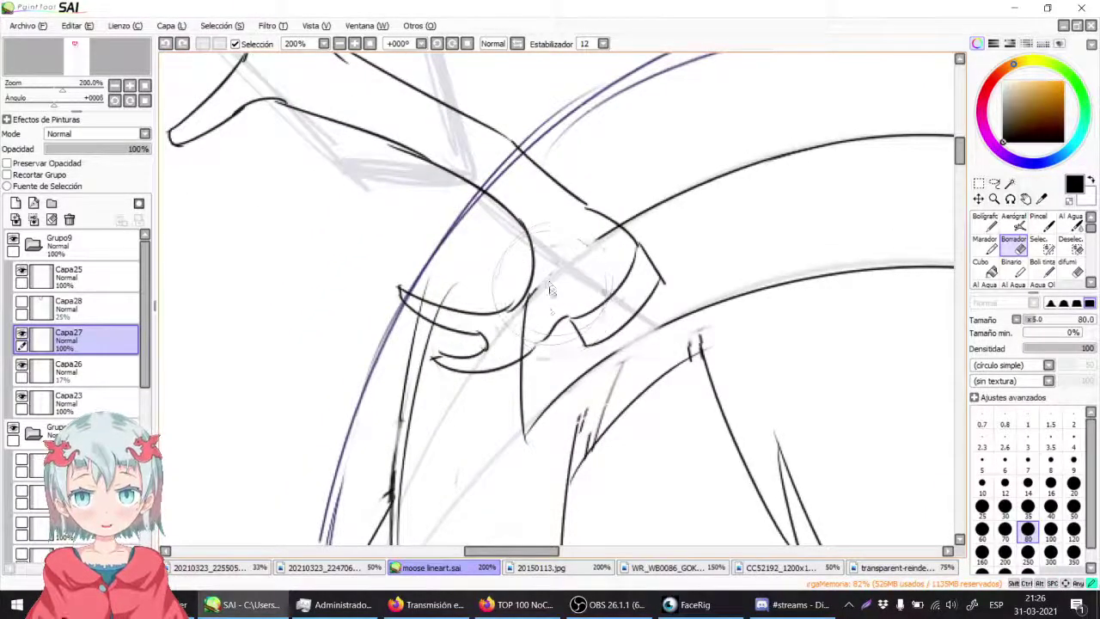
click(994, 183)
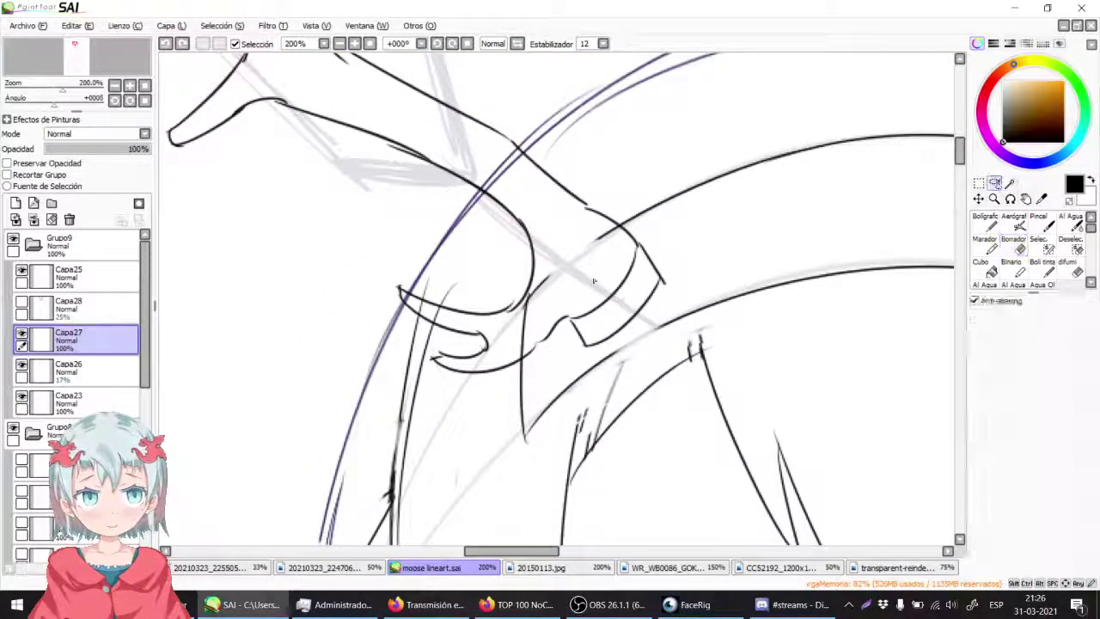
drag(579, 354, 541, 354)
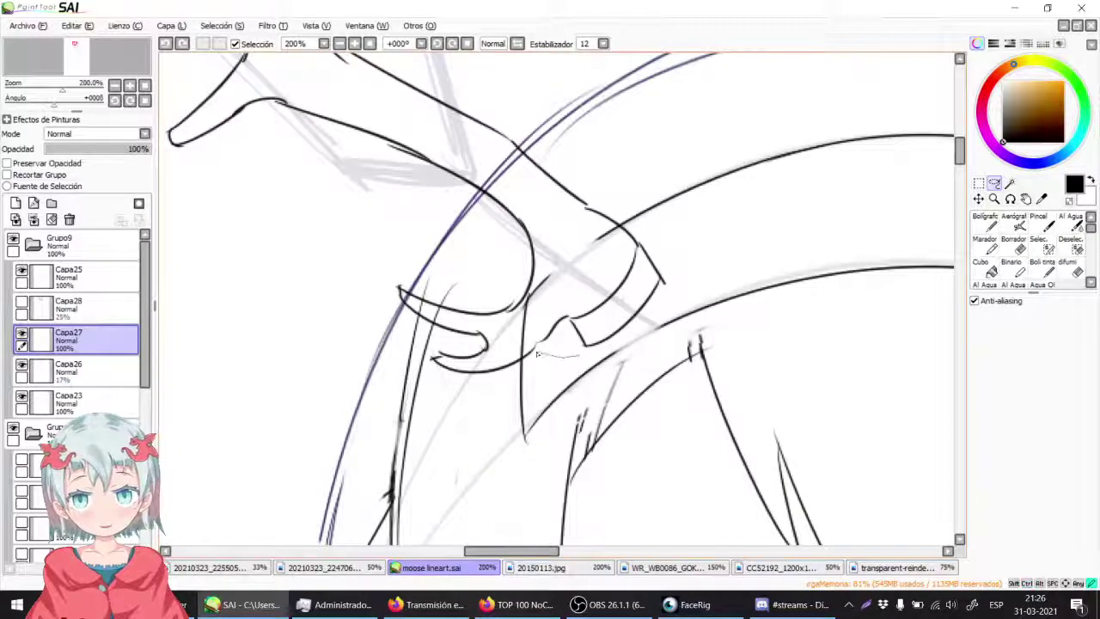
drag(640, 220, 672, 292)
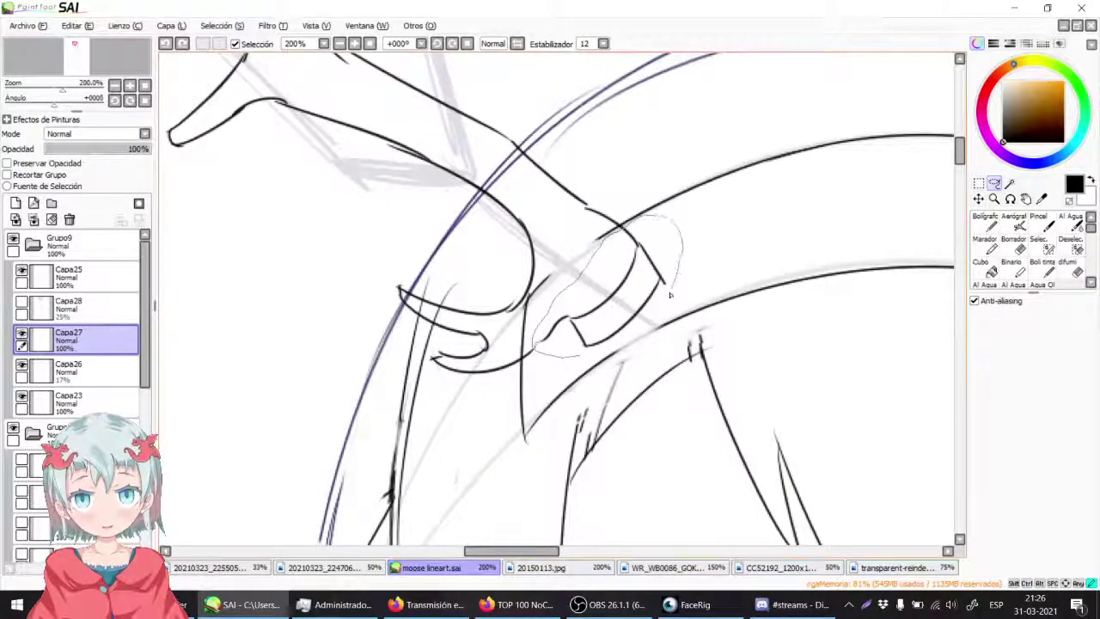
drag(580, 361, 574, 358)
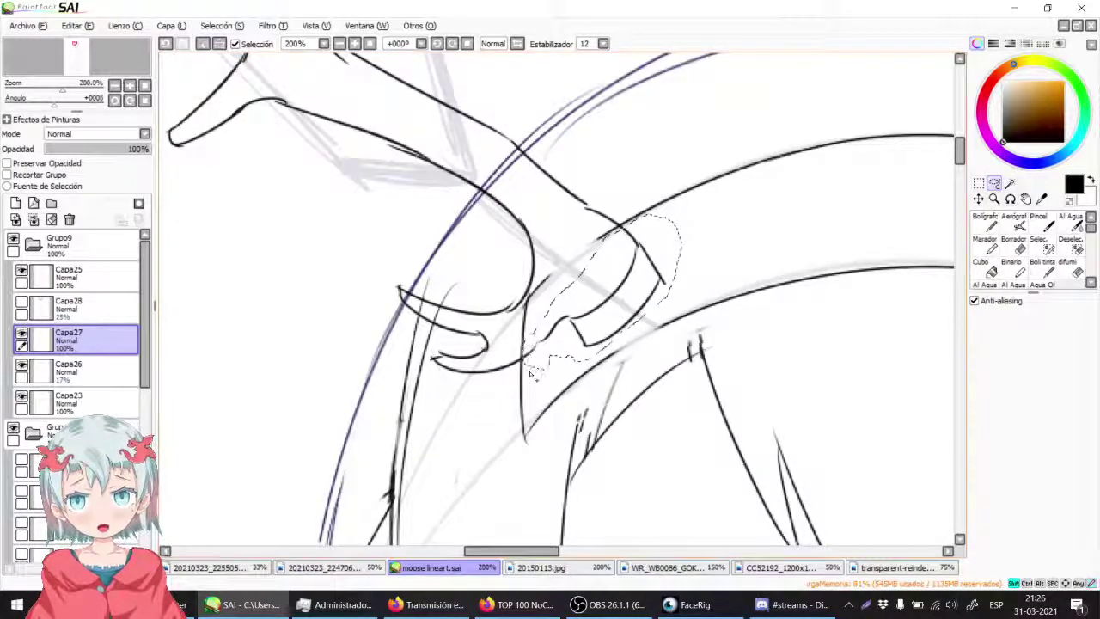
Step: Add the forked brow tine next to the base ring to the lasso selection
drag(496, 275, 497, 277)
key(ctrl+z)
mouse_move(434, 399)
mouse_down()
mouse_move(400, 390)
mouse_move(504, 286)
mouse_move(520, 366)
mouse_move(434, 411)
mouse_up()
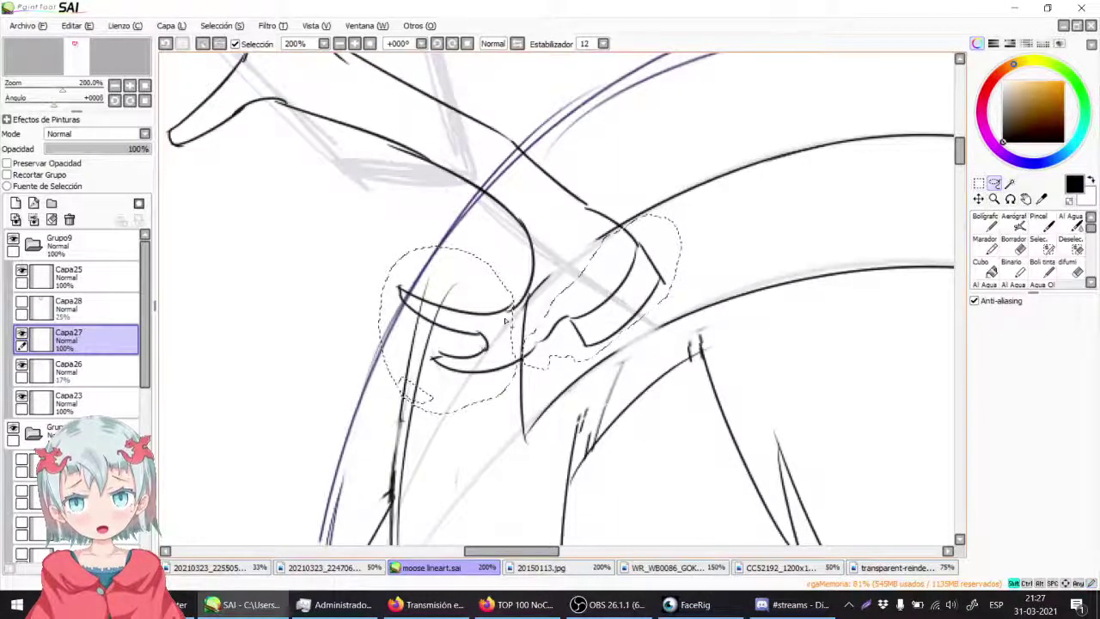
Step: Extend the lasso selection from the antler's base up the shaft and main beam to enclose the topmost tines
mouse_move(554, 254)
mouse_down()
mouse_move(383, 261)
mouse_move(510, 288)
mouse_up()
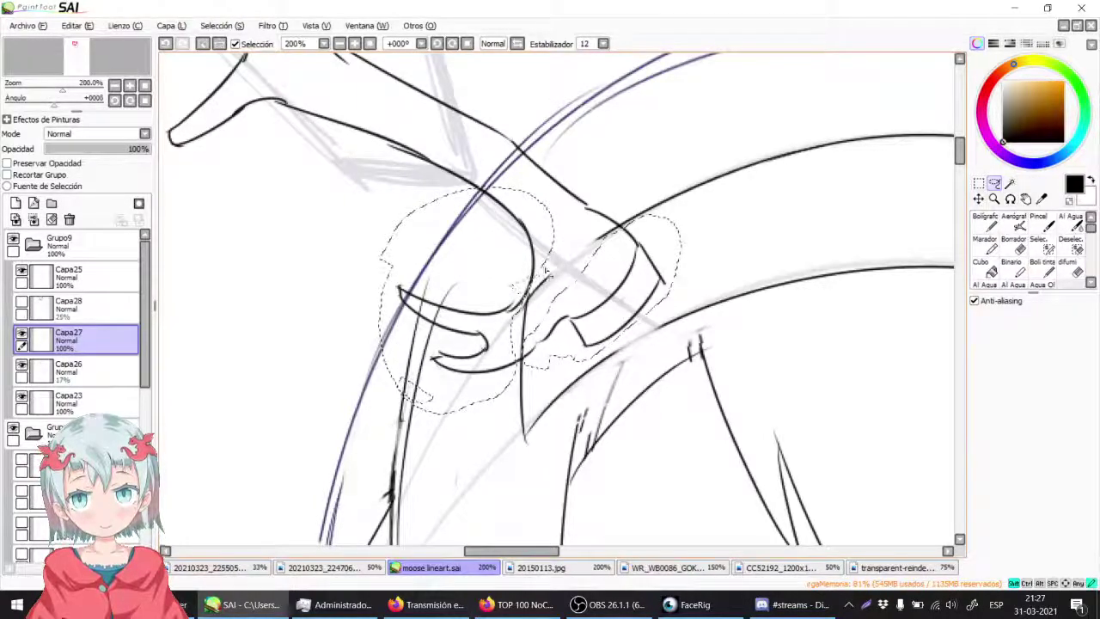
mouse_move(627, 221)
mouse_down()
mouse_move(447, 154)
mouse_move(382, 245)
mouse_move(515, 296)
mouse_up()
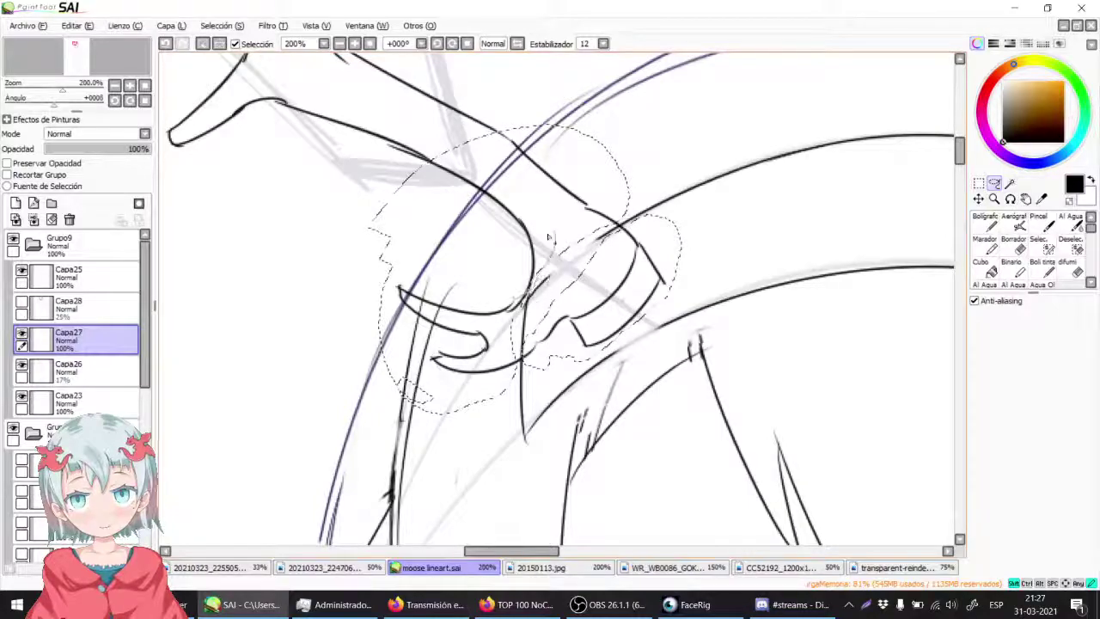
mouse_move(442, 181)
mouse_down()
mouse_move(581, 365)
mouse_move(514, 153)
mouse_move(647, 348)
mouse_up()
drag(462, 203, 627, 457)
mouse_move(514, 460)
mouse_down()
mouse_move(402, 121)
mouse_move(660, 417)
mouse_up()
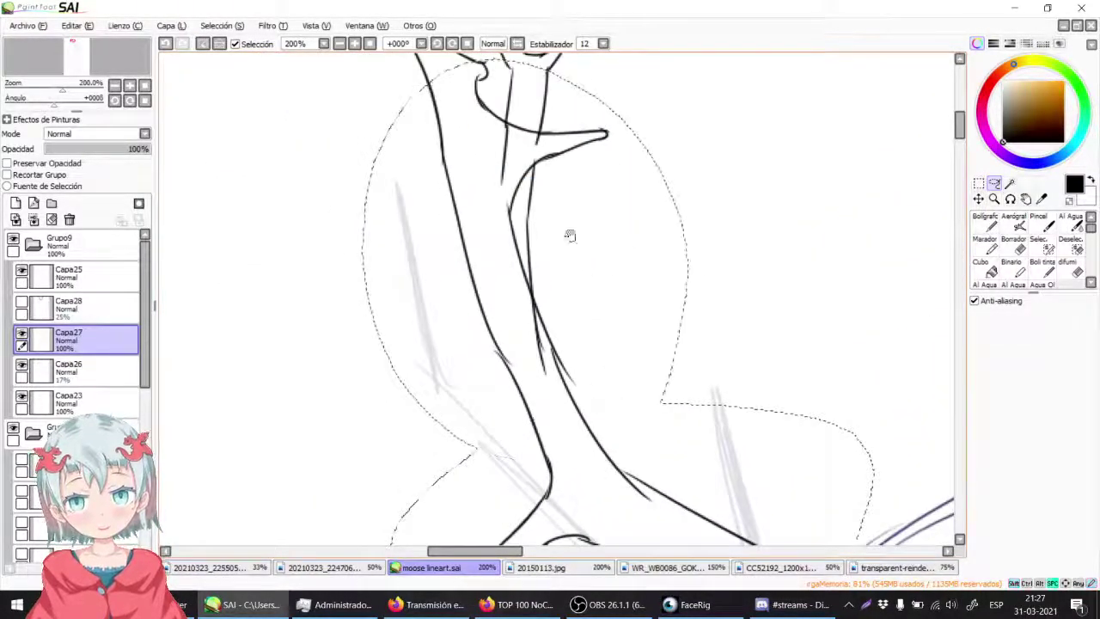
drag(589, 263, 638, 524)
mouse_move(502, 421)
mouse_down()
mouse_move(547, 69)
mouse_move(654, 445)
mouse_up()
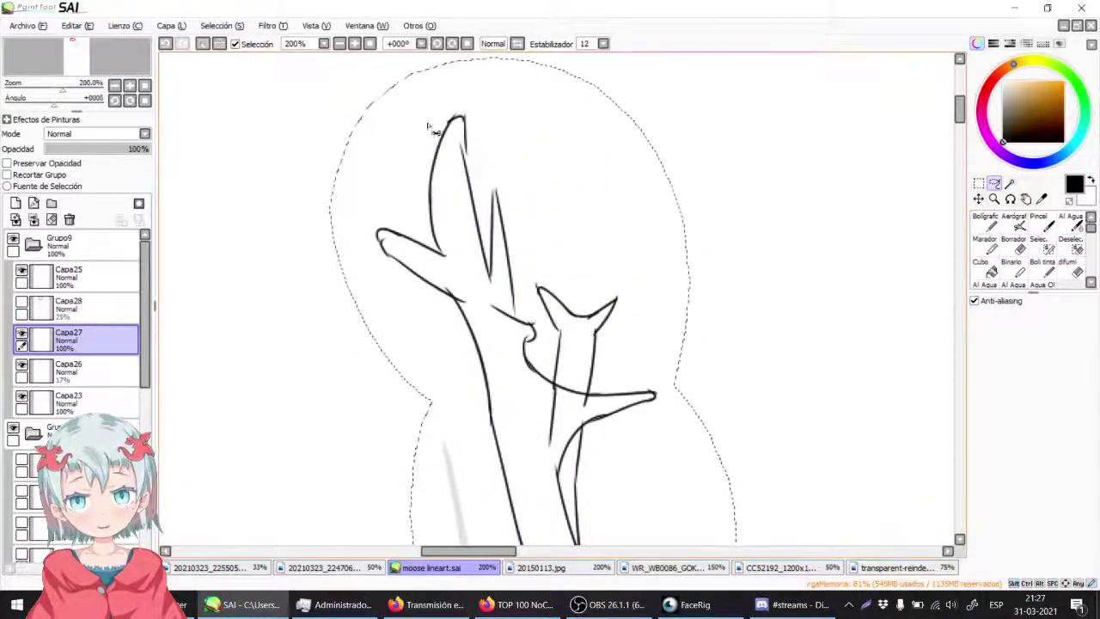
Step: Cut the selected antler out of layer Capa27 and paste it onto its own new layer
click(340, 43)
click(339, 43)
click(340, 43)
click(340, 43)
click(339, 43)
drag(393, 300, 295, 133)
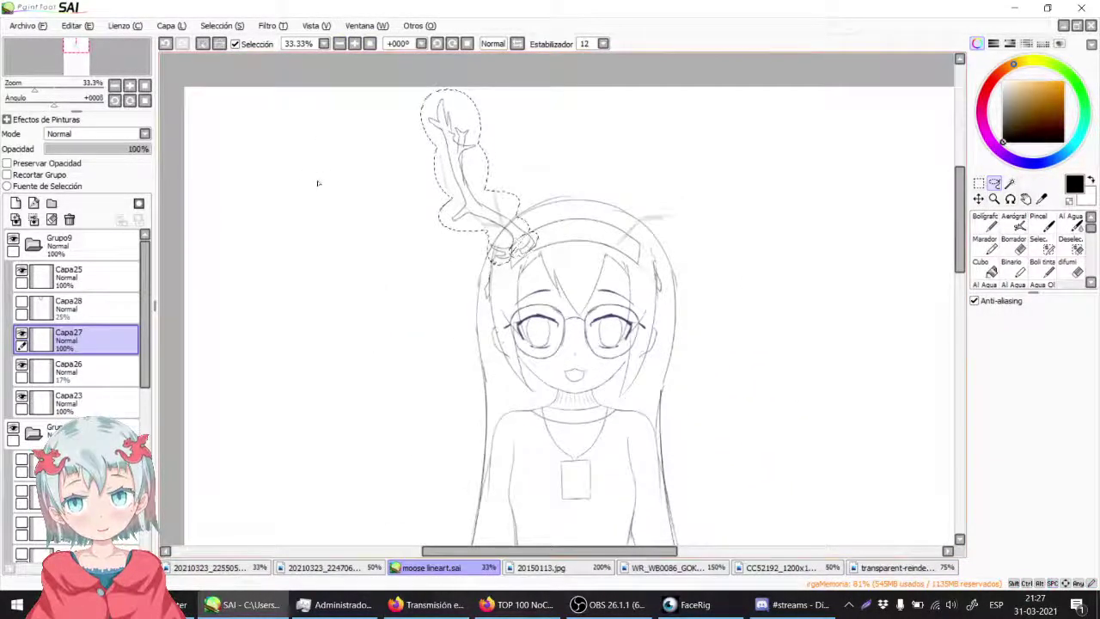
key(Delete)
key(ctrl+d)
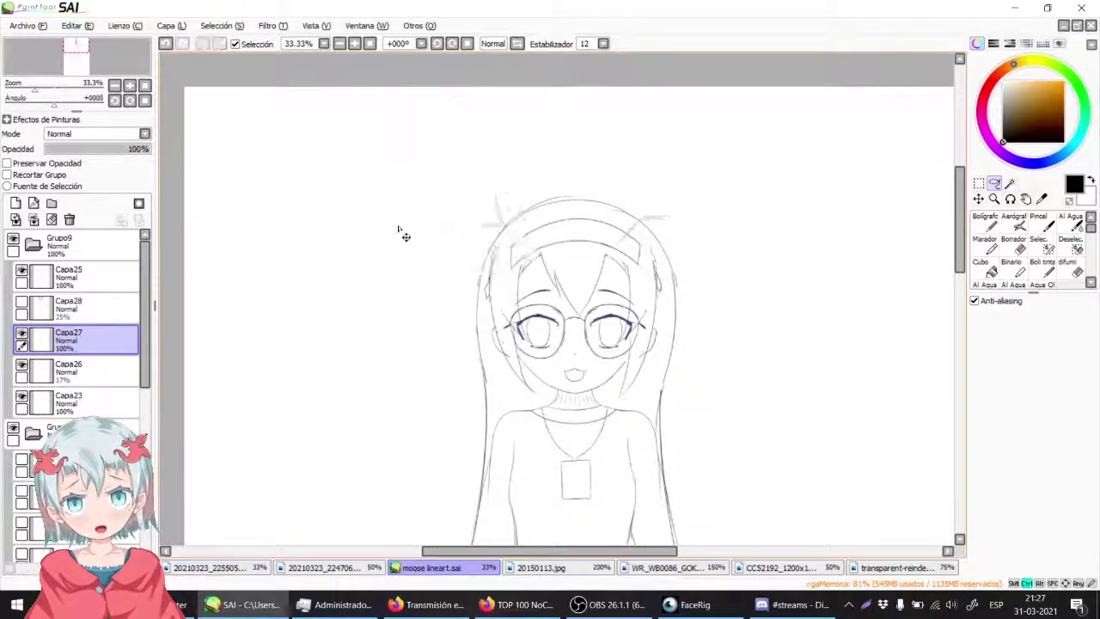
key(ctrl+v)
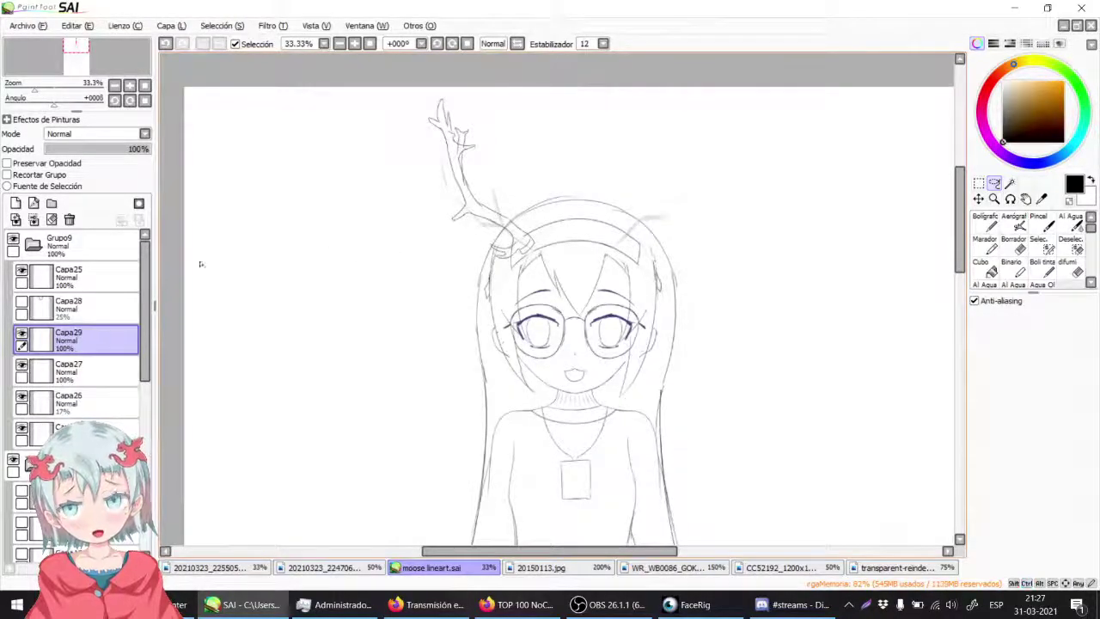
Step: Fade the pasted antler layer to 34% opacity as a tracing guide and hide layer Capa26
drag(70, 152, 64, 151)
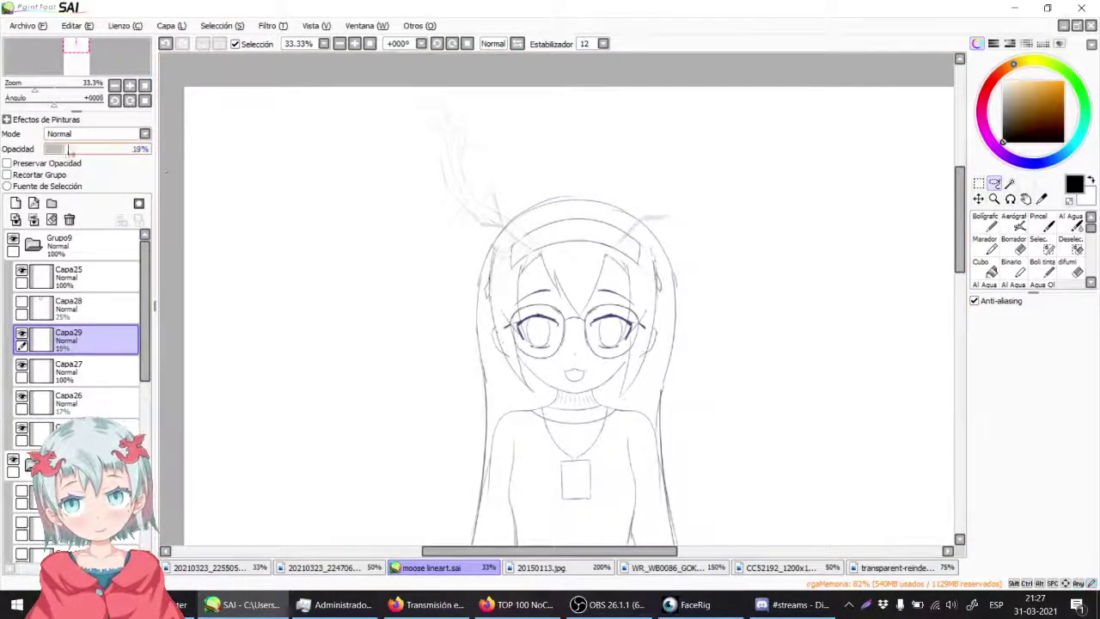
click(82, 151)
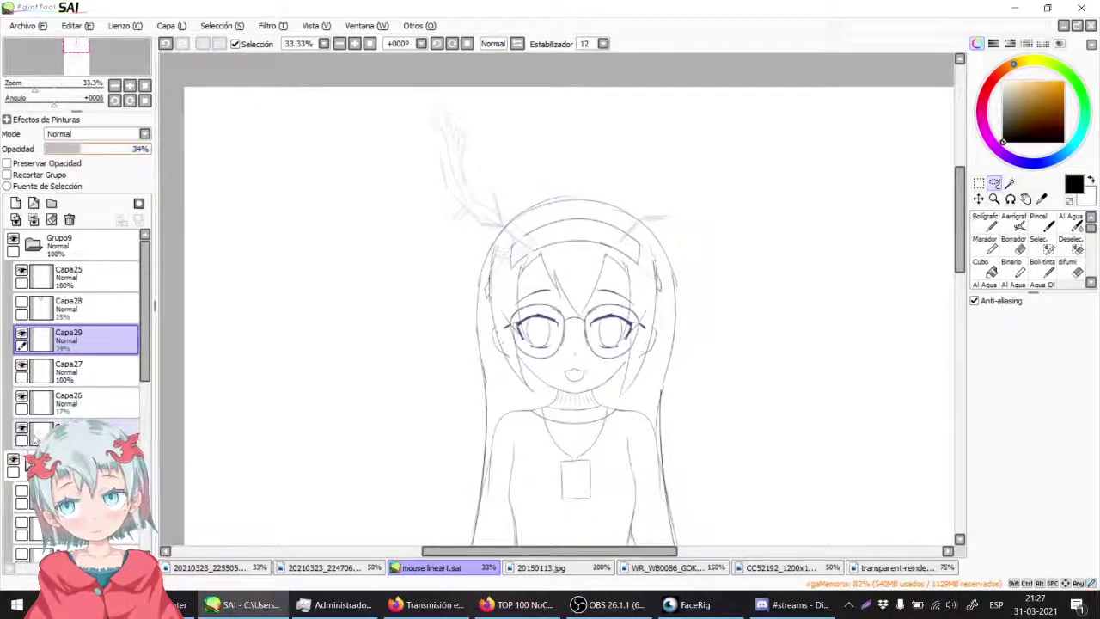
click(13, 457)
click(12, 462)
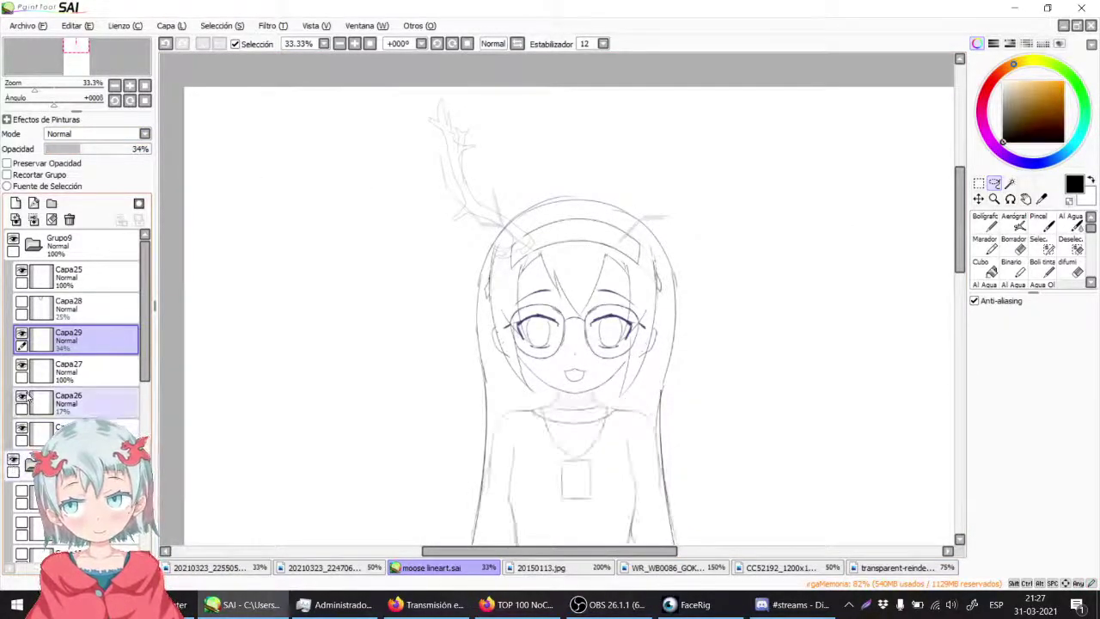
Step: On layer Capa25, ink the antler's base ring over the faded guide with the Boli tinta pen at size 3
click(1043, 266)
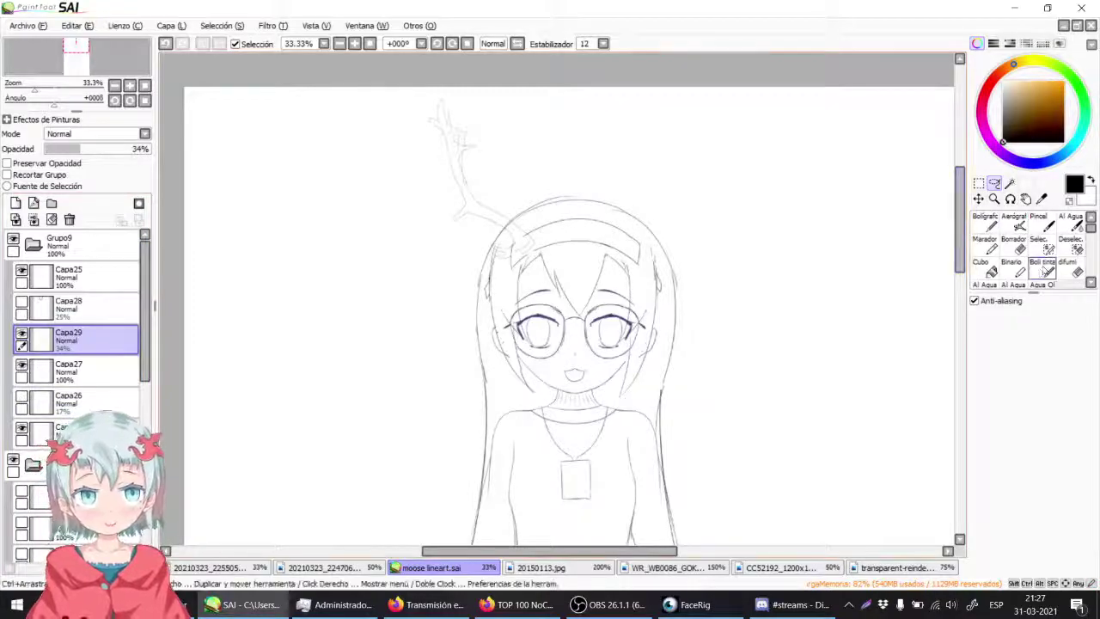
click(354, 44)
click(354, 44)
click(354, 44)
click(354, 44)
click(354, 43)
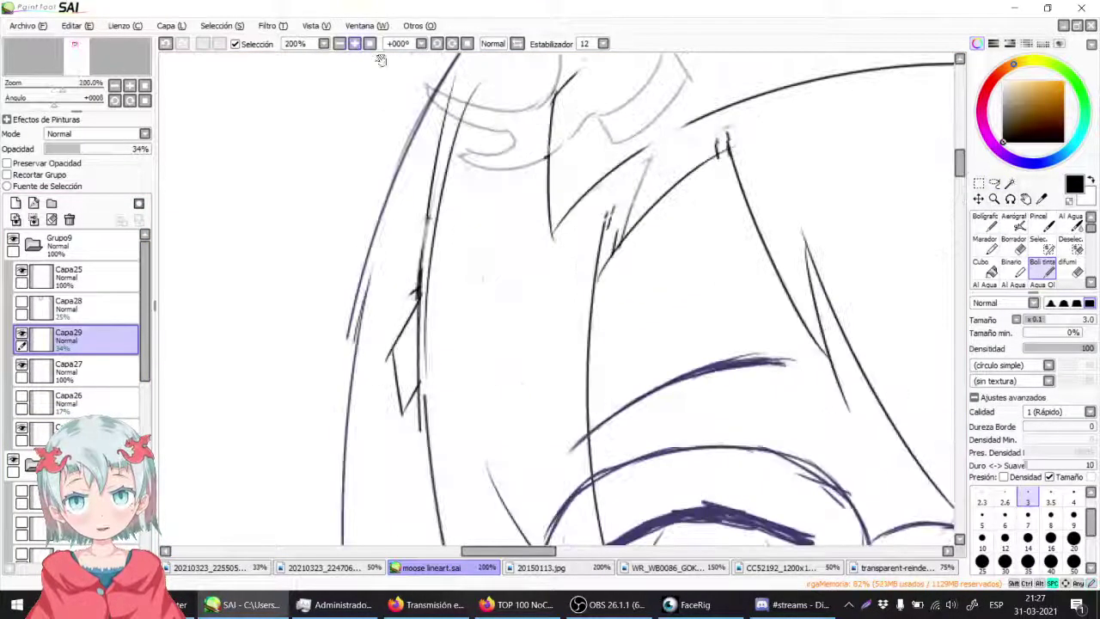
drag(446, 163, 356, 352)
click(354, 44)
drag(416, 166, 411, 187)
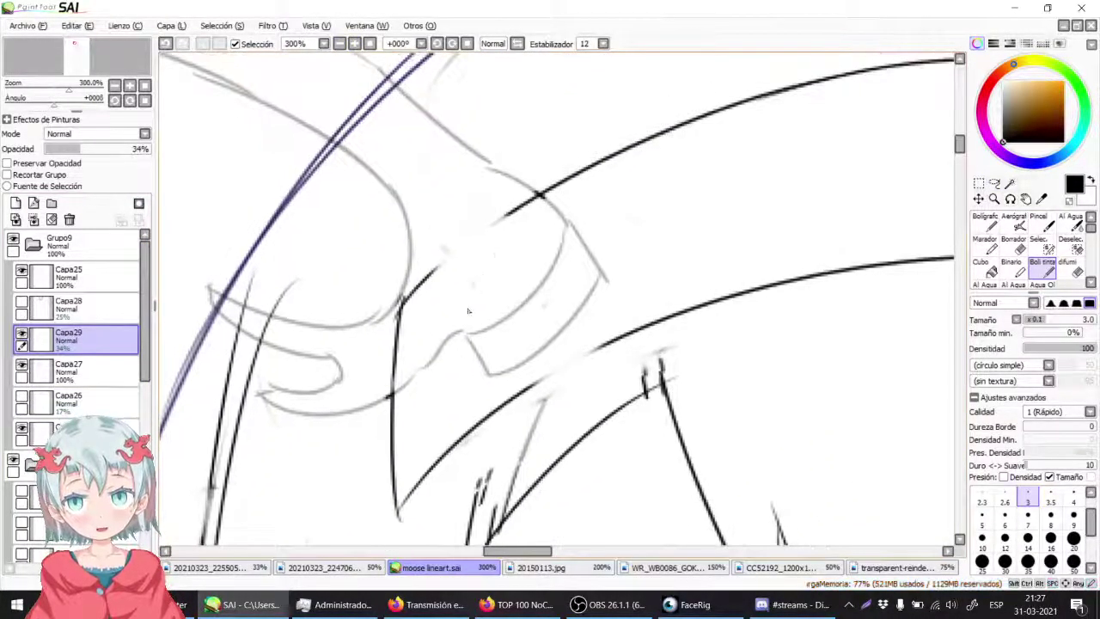
click(86, 277)
drag(488, 332, 563, 236)
key(ctrl+z)
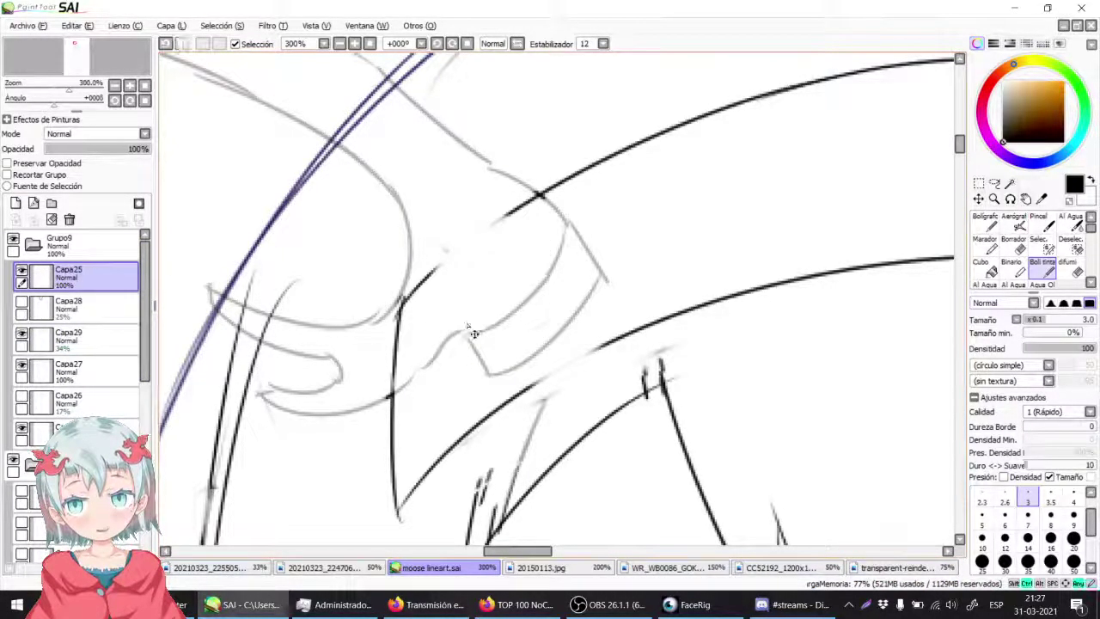
drag(470, 336, 571, 211)
key(ctrl+z)
mouse_move(458, 331)
mouse_down()
mouse_move(552, 258)
mouse_move(557, 219)
mouse_move(599, 284)
mouse_up()
key(ctrl+z)
drag(560, 215, 595, 288)
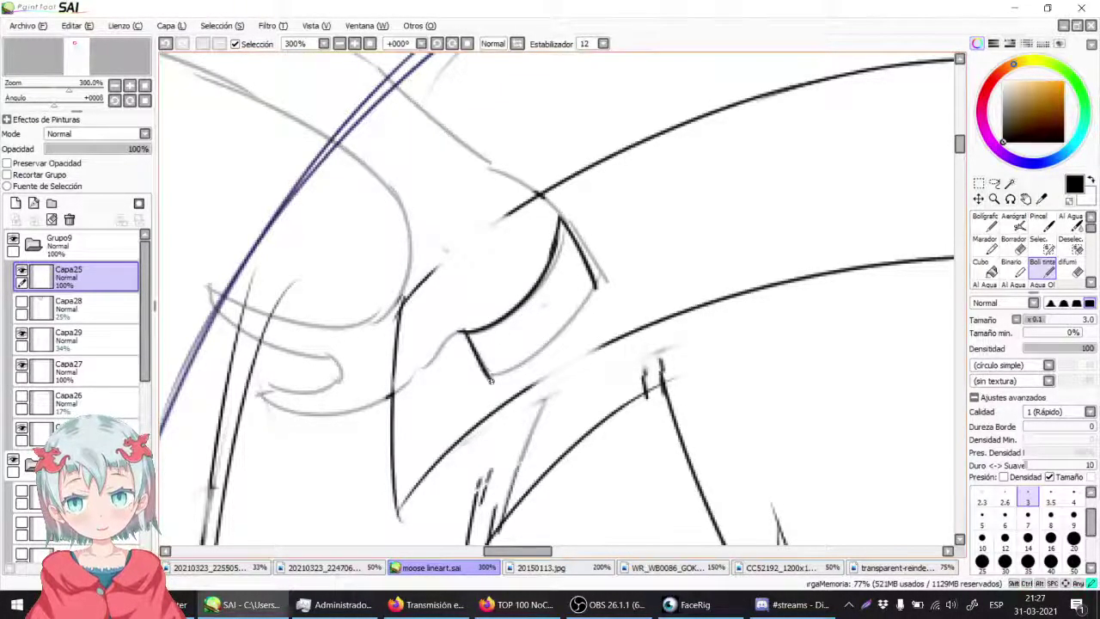
drag(487, 377, 593, 288)
key(ctrl+z)
Step: Ink the short shaft edge meeting the base ring and the lower prong of the forked brow tine
drag(509, 177, 564, 239)
key(ctrl+z)
key(ctrl+z)
drag(496, 166, 557, 226)
drag(462, 343, 541, 278)
drag(344, 326, 543, 260)
drag(342, 327, 422, 276)
Step: Ink the upper prong of the brow tine with a curved edge running back to the shaft
mouse_move(300, 209)
mouse_down()
mouse_move(396, 256)
mouse_move(444, 266)
mouse_move(439, 276)
mouse_up()
key(ctrl+z)
key(ctrl+z)
mouse_move(303, 225)
mouse_down()
mouse_move(426, 271)
mouse_move(318, 212)
mouse_move(481, 233)
mouse_up()
key(ctrl+z)
mouse_move(311, 215)
mouse_down()
mouse_move(406, 210)
mouse_move(455, 156)
mouse_up()
key(ctrl+z)
mouse_move(310, 216)
mouse_down()
mouse_move(486, 155)
mouse_move(545, 203)
mouse_move(598, 343)
mouse_up()
Step: Ink the antler shaft's upper edge where it crosses the outline of the head
drag(525, 208, 659, 302)
key(ctrl+z)
drag(527, 183, 679, 320)
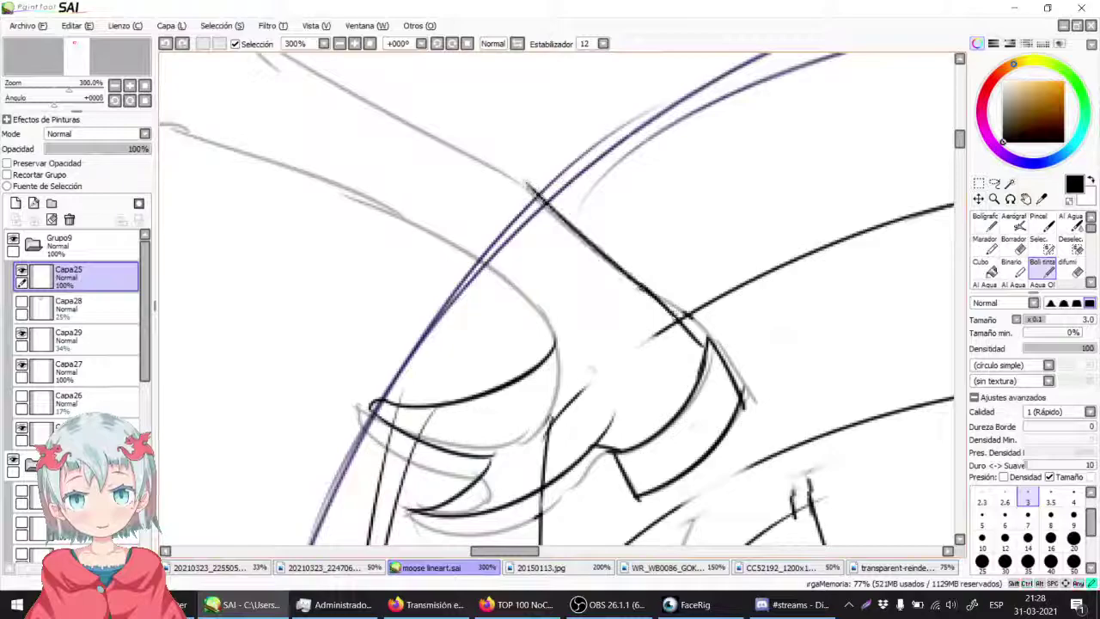
Step: Ink the antler shaft's lower edge from the brow tine to the small side spur in one long curve
click(435, 43)
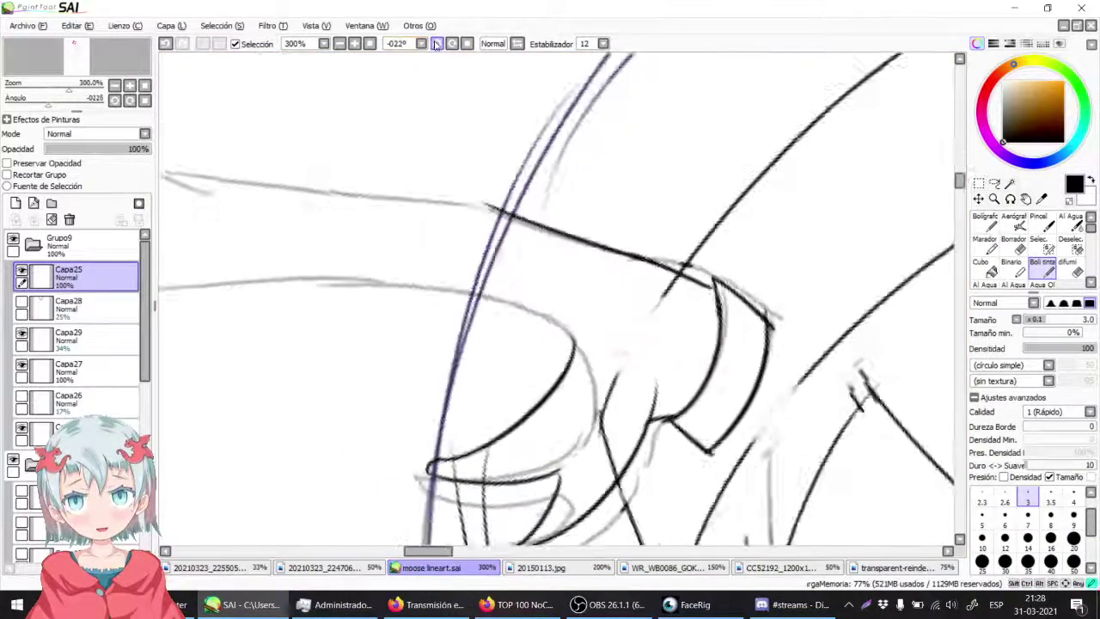
click(436, 43)
click(436, 42)
click(436, 43)
mouse_move(385, 370)
mouse_down()
mouse_move(639, 115)
mouse_move(696, 86)
mouse_up()
key(ctrl+z)
mouse_move(350, 399)
mouse_down()
mouse_move(494, 234)
mouse_move(687, 114)
mouse_move(450, 268)
mouse_move(663, 135)
mouse_move(448, 258)
mouse_move(699, 99)
mouse_up()
key(ctrl+z)
key(ctrl+z)
key(ctrl+z)
drag(354, 361, 722, 96)
key(ctrl+z)
drag(368, 353, 746, 96)
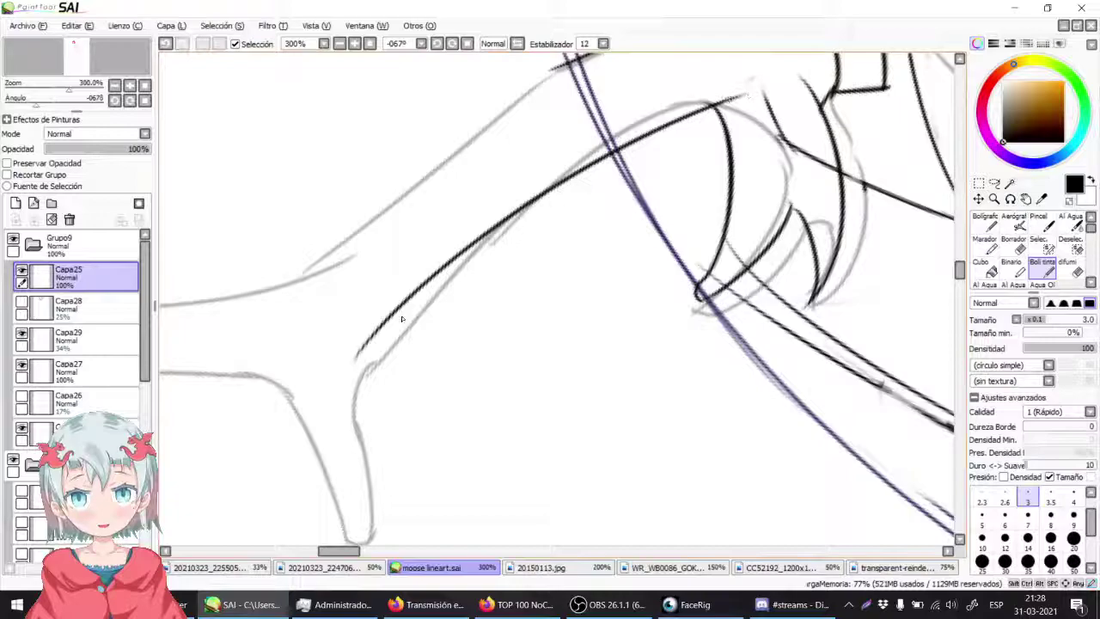
Step: Continue the antler's outer edge past the side spur's junction, leaving the spur itself undrawn
drag(333, 310, 580, 242)
mouse_move(408, 337)
mouse_down()
mouse_move(615, 297)
mouse_move(559, 311)
mouse_move(610, 287)
mouse_up()
key(ctrl+z)
drag(373, 171, 605, 180)
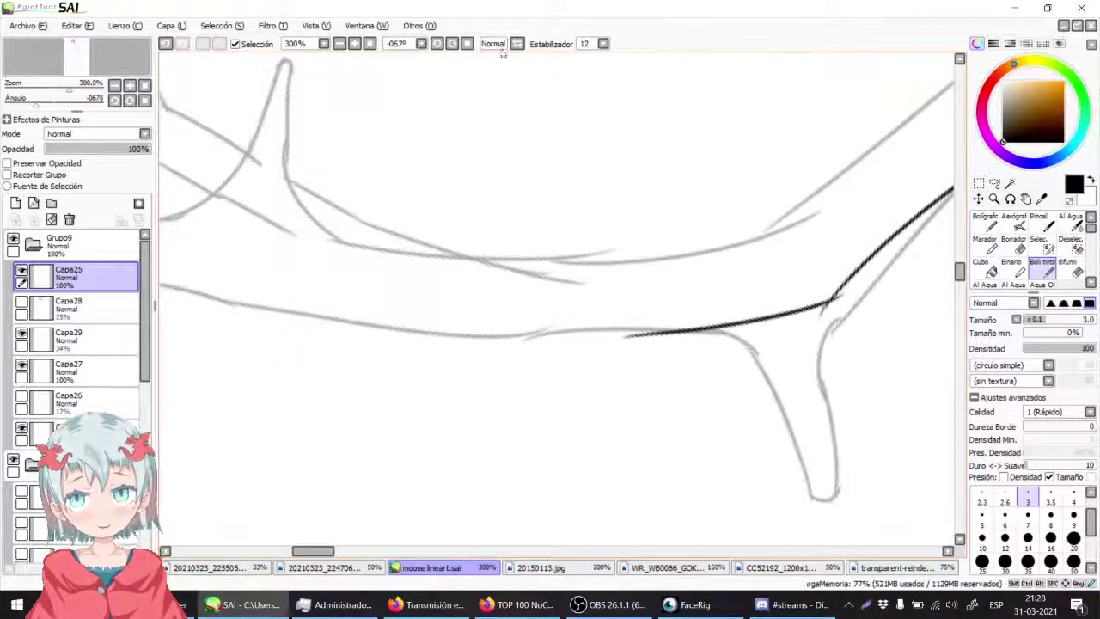
Step: Ink the main beam's outer edge along the stretch between the side spur and the upper tines
click(468, 44)
drag(450, 106, 513, 290)
drag(510, 90, 508, 336)
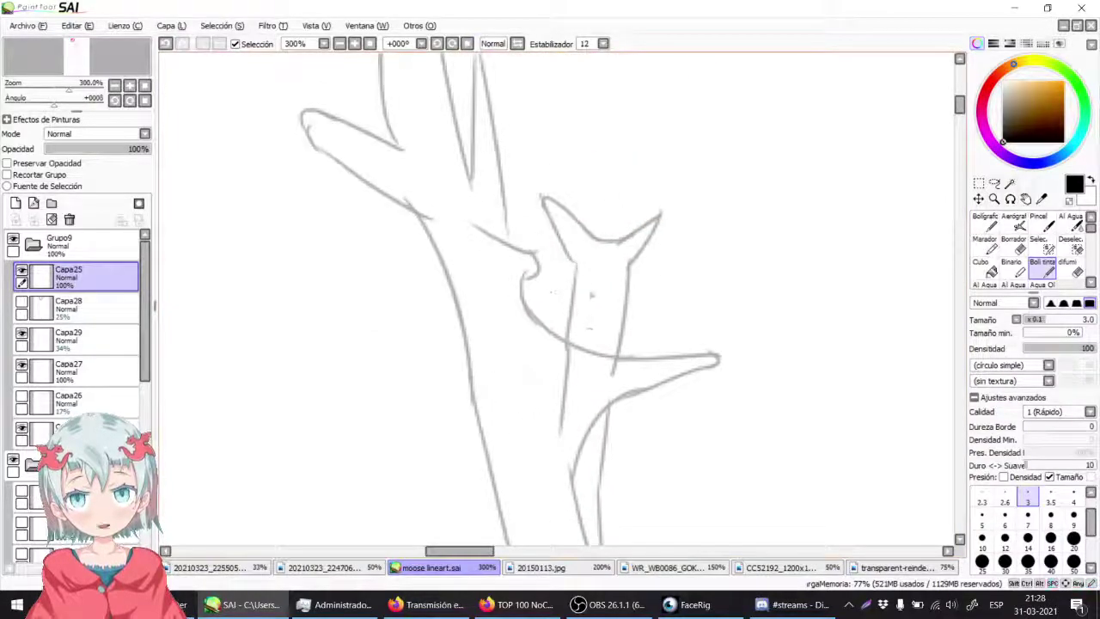
drag(504, 516, 476, 187)
mouse_move(476, 287)
mouse_down()
mouse_move(449, 132)
mouse_move(479, 200)
mouse_up()
drag(454, 125, 579, 397)
key(ctrl+z)
drag(471, 156, 592, 439)
key(ctrl+z)
drag(468, 145, 580, 427)
key(ctrl+z)
drag(463, 110, 550, 430)
key(ctrl+z)
drag(462, 89, 551, 411)
key(ctrl+z)
key(ctrl+z)
mouse_move(464, 111)
mouse_down()
mouse_move(543, 423)
mouse_move(534, 385)
mouse_up()
key(ctrl+z)
drag(484, 209, 543, 407)
key(ctrl+z)
Step: Ink the top stretch of the main beam's outer edge up to the base of the short outer tine
drag(469, 120, 532, 297)
mouse_move(491, 207)
mouse_down()
mouse_move(574, 423)
mouse_move(537, 341)
mouse_move(567, 434)
mouse_up()
key(ctrl+z)
key(ctrl+z)
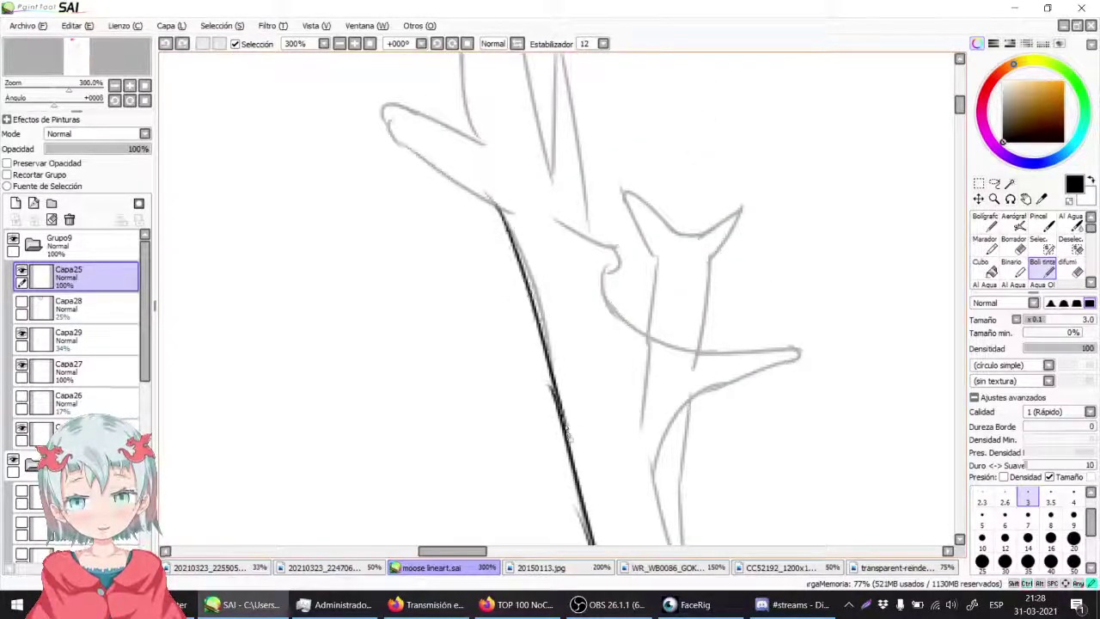
Step: Ink the lower and upper edges of the short outer tine near the antler's top
drag(423, 176, 466, 296)
drag(414, 235, 541, 346)
key(ctrl+z)
drag(406, 224, 558, 354)
key(ctrl+z)
drag(411, 222, 547, 337)
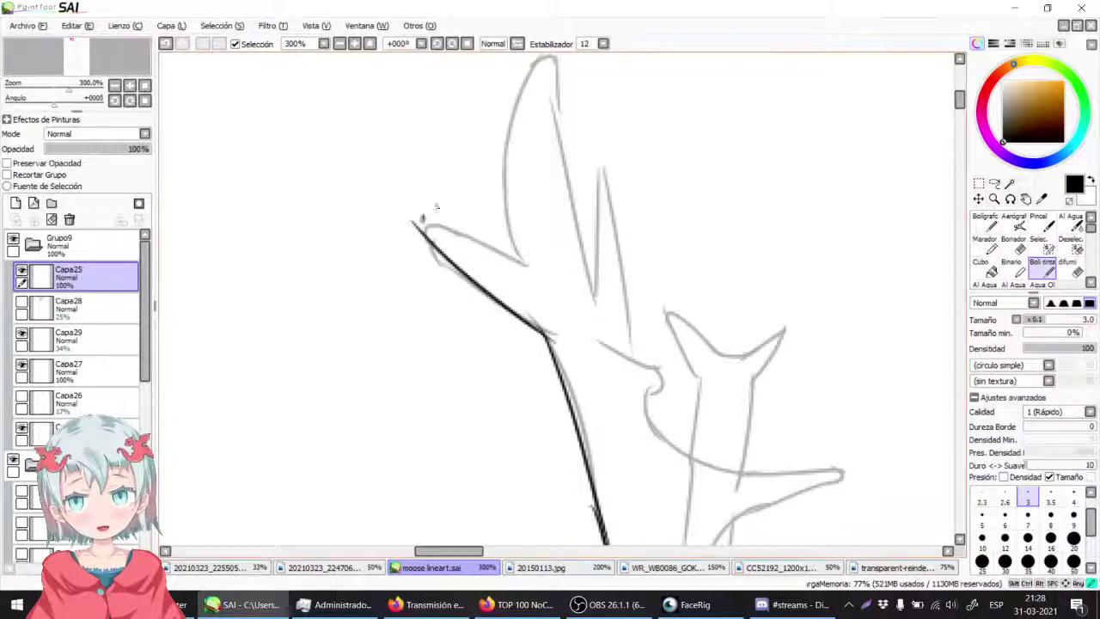
mouse_move(413, 222)
mouse_down()
mouse_move(470, 230)
mouse_move(523, 261)
mouse_up()
drag(430, 137, 474, 254)
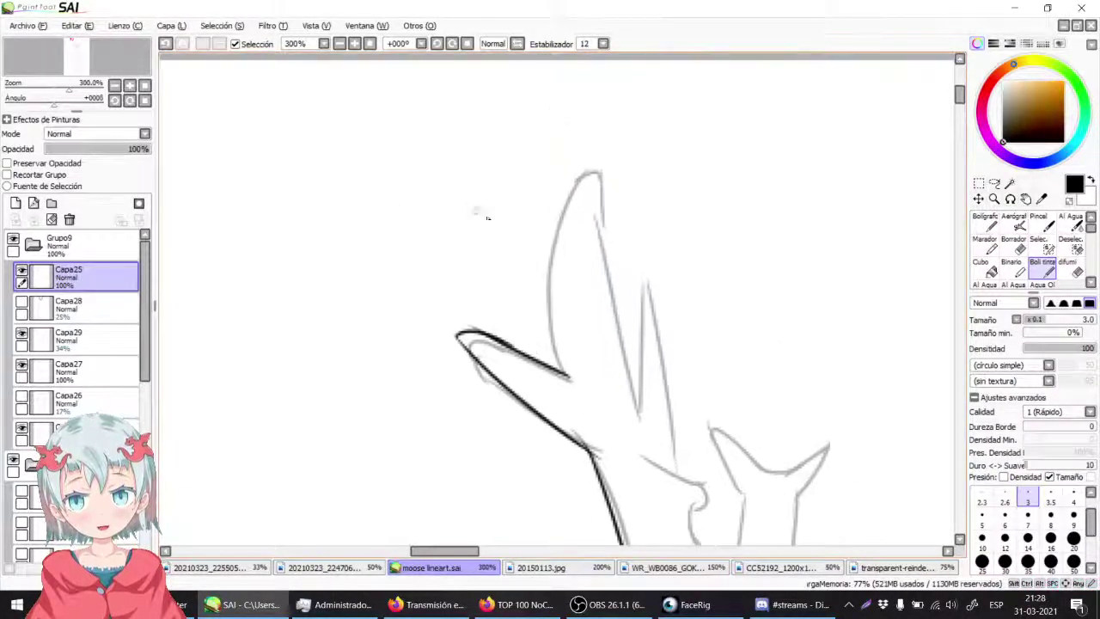
Step: Ink the outer edge of the tall top tine, angling it outward with a bent tip
drag(471, 164, 561, 368)
key(ctrl+z)
mouse_move(436, 144)
mouse_down()
mouse_move(475, 179)
mouse_move(471, 167)
mouse_up()
key(ctrl+z)
key(ctrl+z)
key(ctrl+z)
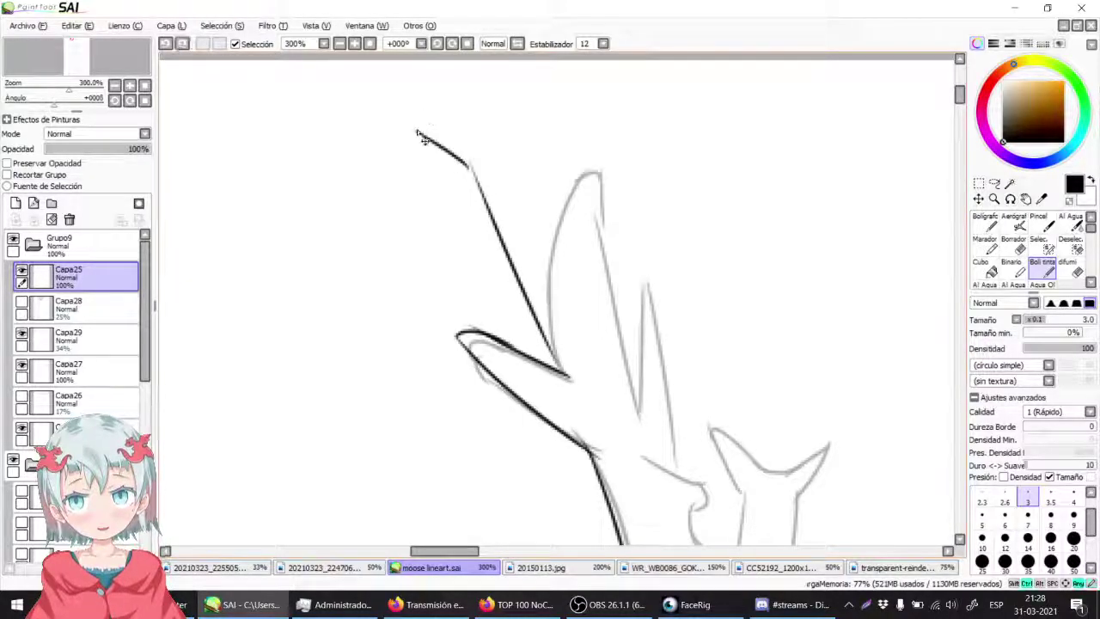
Step: Ink the inner edge of the tall top tine down to the fork of the beam
mouse_move(434, 110)
mouse_down()
mouse_move(509, 154)
mouse_move(630, 375)
mouse_up()
key(ctrl+z)
key(ctrl+z)
drag(503, 143, 555, 263)
key(ctrl+z)
drag(509, 148, 600, 350)
key(ctrl+z)
mouse_move(509, 144)
mouse_down()
mouse_move(599, 352)
mouse_move(563, 256)
mouse_up()
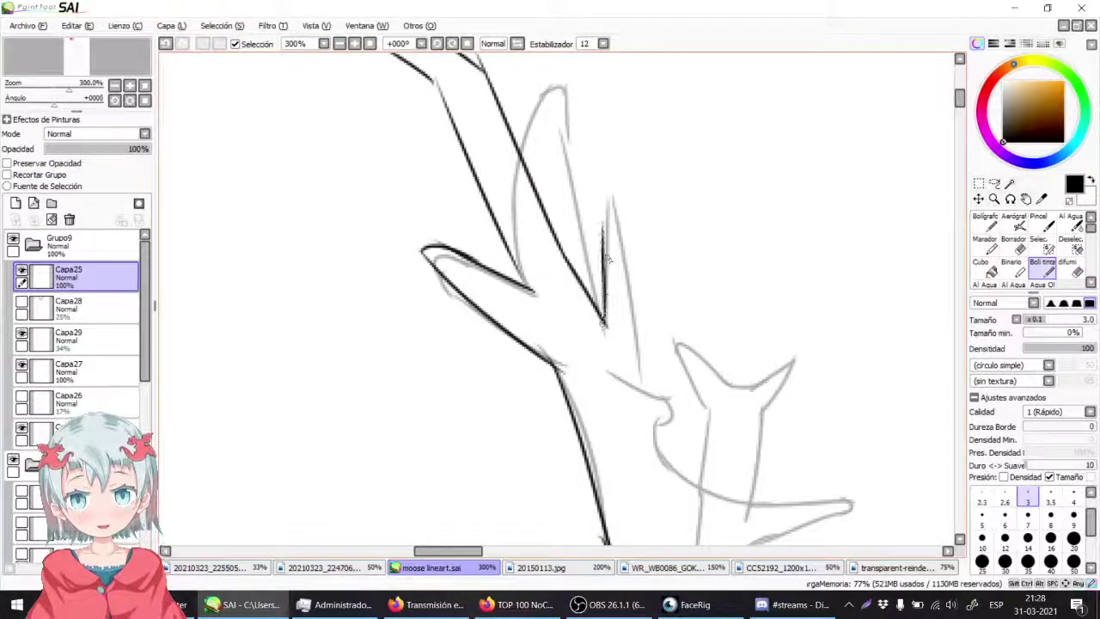
Step: Ink the pointed tine that juts from the inner side of the antler's main beam
mouse_move(625, 345)
mouse_down()
mouse_move(578, 226)
mouse_move(641, 352)
mouse_move(756, 404)
mouse_up()
key(ctrl+z)
mouse_move(637, 350)
mouse_down()
mouse_move(782, 388)
mouse_move(713, 216)
mouse_up()
key(ctrl+z)
mouse_move(564, 168)
mouse_down()
mouse_move(730, 216)
mouse_move(698, 245)
mouse_move(619, 265)
mouse_up()
key(ctrl+z)
drag(692, 242, 601, 305)
key(ctrl+z)
drag(649, 252, 595, 365)
Step: Ink the main beam's inner edge from the pointed inner tine down to the shaft's upper edge
mouse_move(580, 307)
mouse_down()
mouse_move(515, 168)
mouse_move(622, 434)
mouse_up()
key(ctrl+z)
mouse_move(528, 195)
mouse_down()
mouse_move(621, 490)
mouse_move(527, 322)
mouse_up()
mouse_move(503, 225)
mouse_down()
mouse_move(685, 453)
mouse_move(521, 305)
mouse_up()
drag(479, 270, 756, 427)
key(ctrl+z)
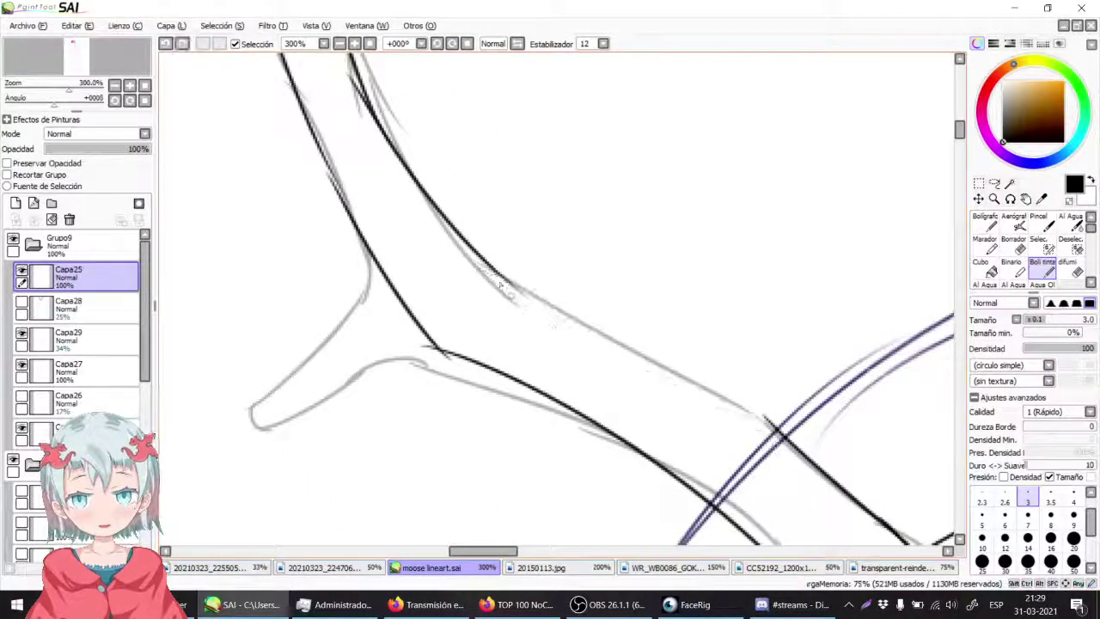
drag(503, 280, 769, 418)
Step: Lasso the inked upper part of the antler and transform it to lean farther outward from the head
click(340, 44)
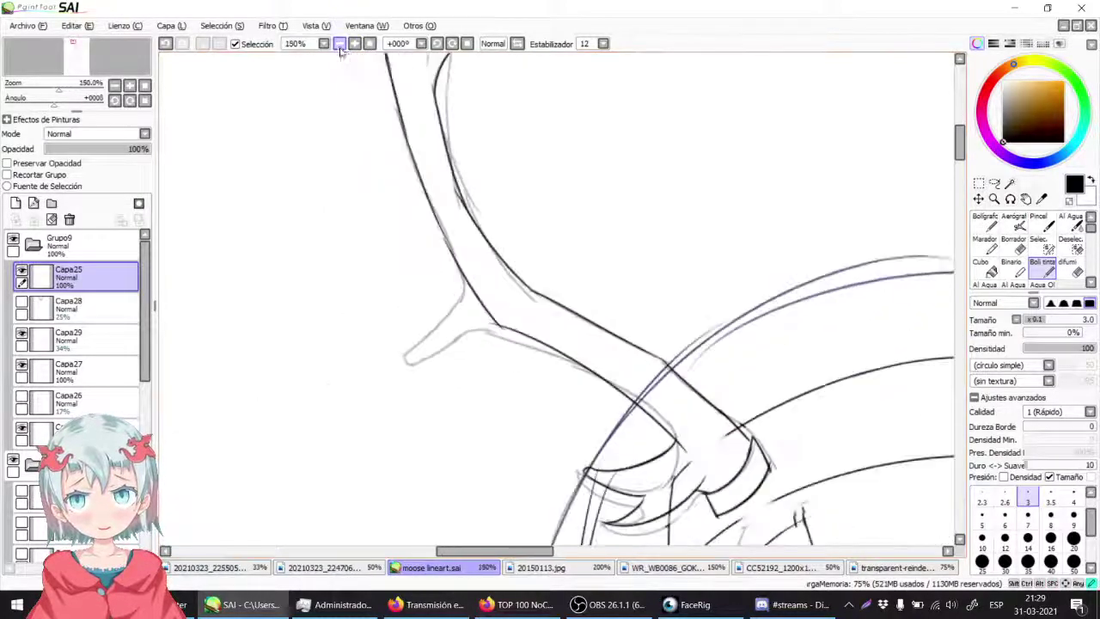
click(340, 44)
click(340, 44)
click(340, 44)
drag(467, 159, 408, 257)
drag(457, 365, 393, 350)
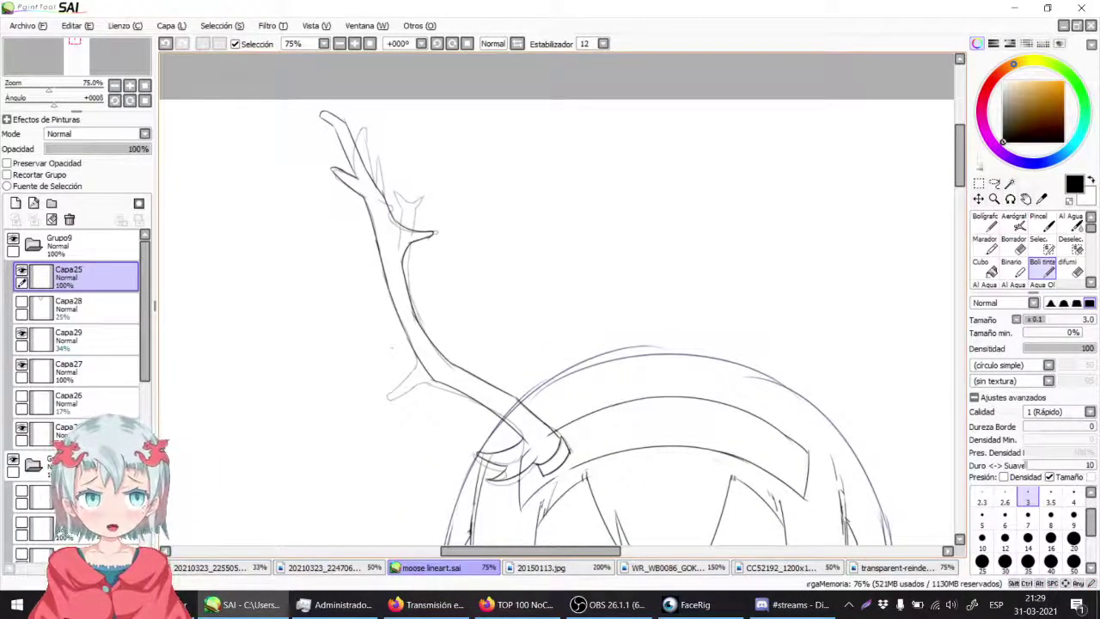
key(l)
mouse_move(424, 384)
mouse_down()
mouse_move(265, 106)
mouse_move(478, 275)
mouse_up()
key(ctrl+t)
drag(513, 207, 490, 180)
mouse_move(421, 287)
mouse_down()
mouse_move(406, 310)
mouse_move(473, 252)
mouse_move(420, 309)
mouse_move(418, 224)
mouse_move(325, 313)
mouse_move(270, 136)
mouse_up()
key(Return)
key(ctrl+d)
key(ctrl+z)
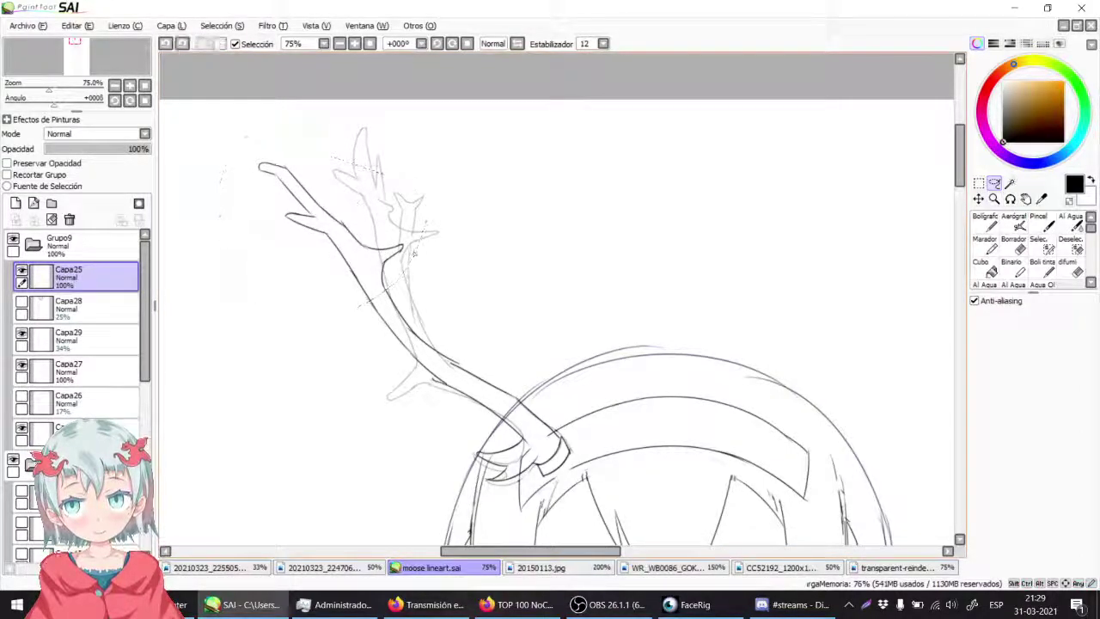
Step: Lasso the antler's forked top and transform it to tilt farther outward and lower, keeping it joined to the main beam
drag(232, 232, 434, 260)
key(ctrl+d)
mouse_move(366, 272)
mouse_down()
mouse_move(332, 112)
mouse_move(459, 236)
mouse_move(419, 133)
mouse_up()
key(ctrl+t)
drag(366, 223, 353, 236)
drag(429, 181, 425, 175)
drag(376, 228, 344, 270)
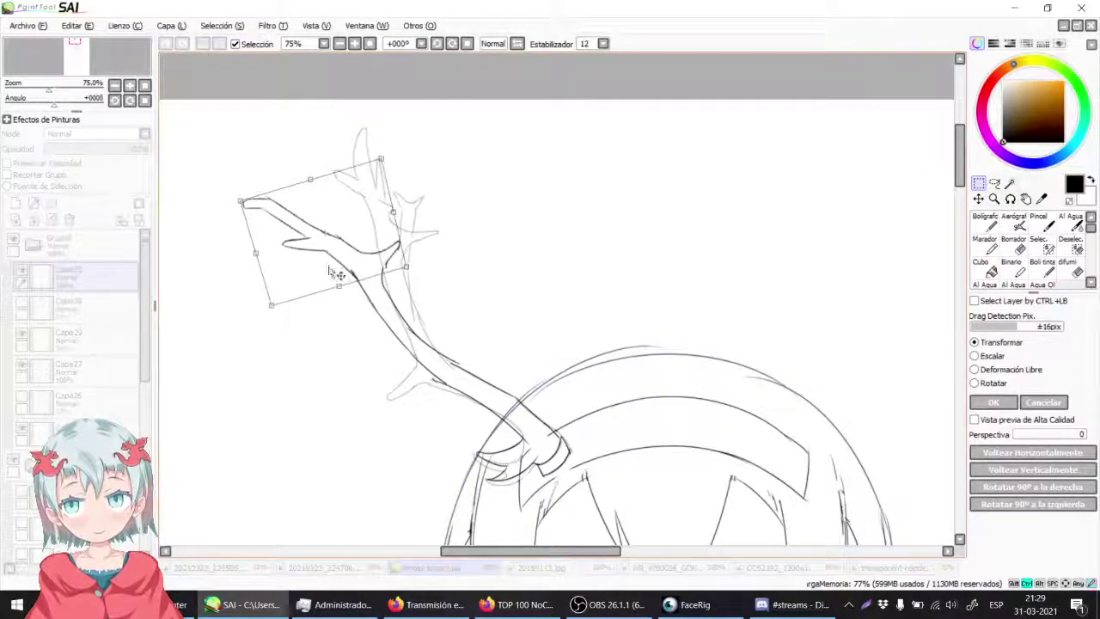
drag(278, 314, 277, 310)
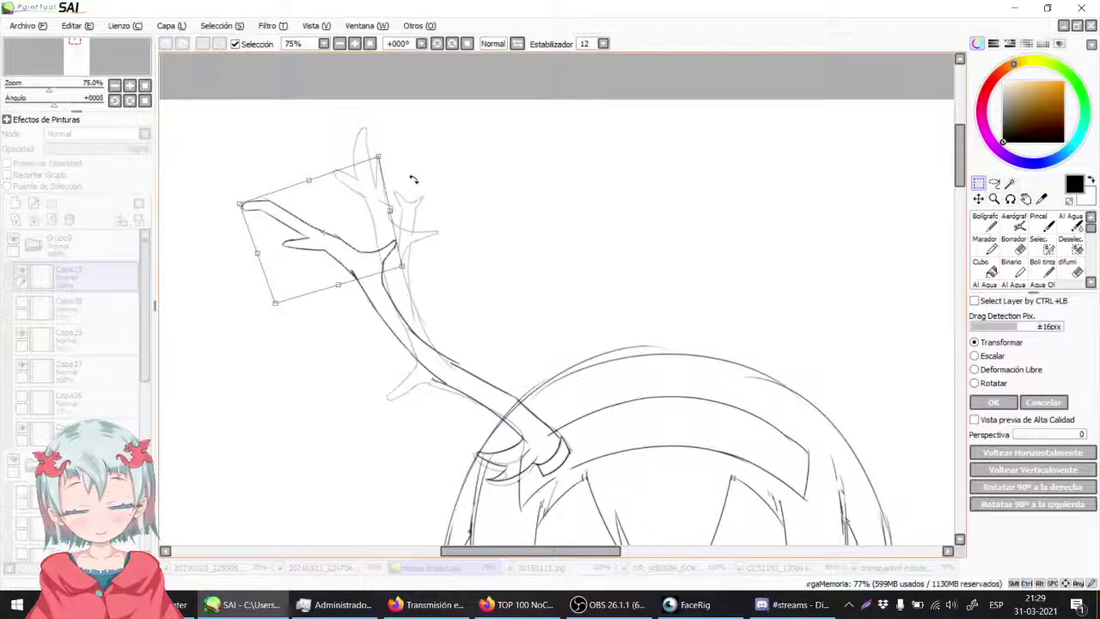
key(Return)
key(ctrl+d)
Step: Hide the faint rough antler sketch on layer Capa29
scroll(326, 165, down, 2)
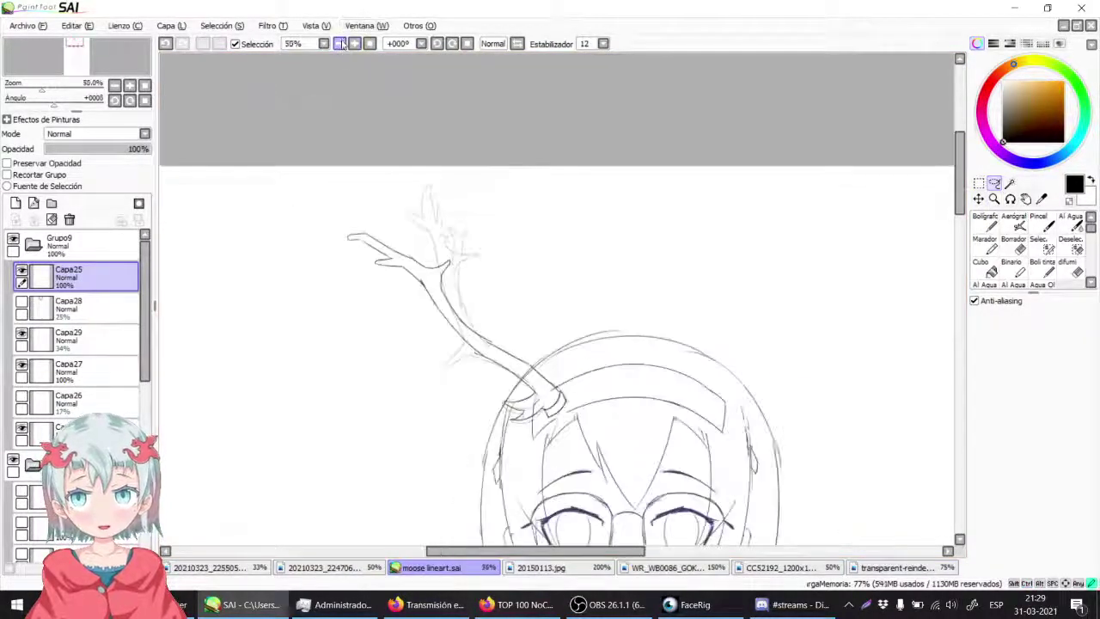
scroll(344, 187, down, 2)
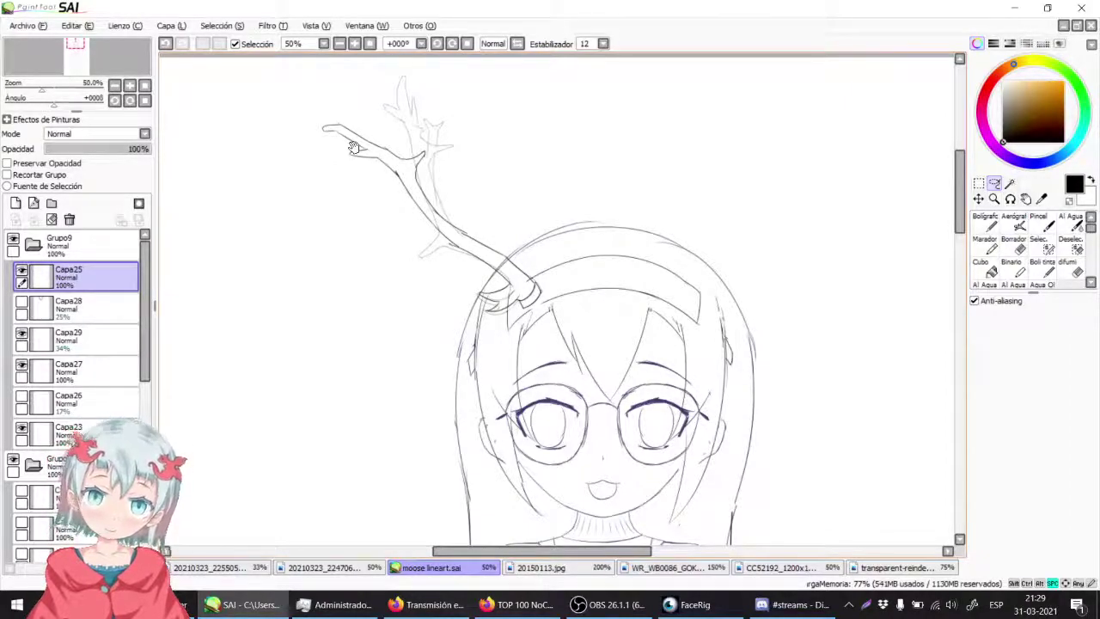
drag(405, 275, 384, 255)
drag(370, 197, 390, 237)
click(22, 333)
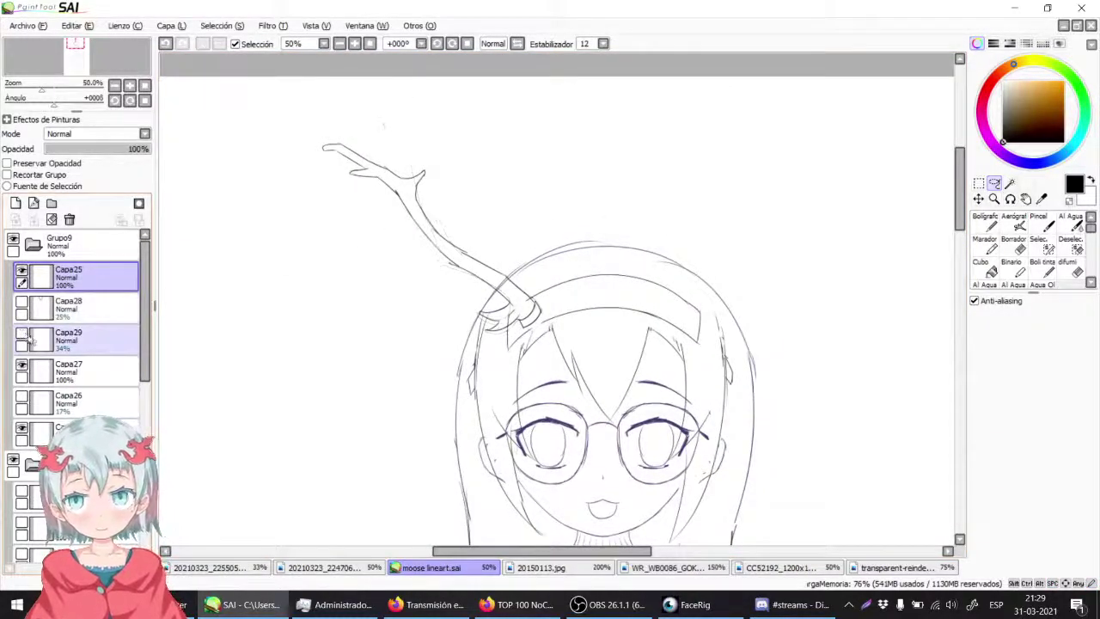
mouse_move(357, 297)
mouse_down()
mouse_move(311, 221)
mouse_move(302, 242)
mouse_up()
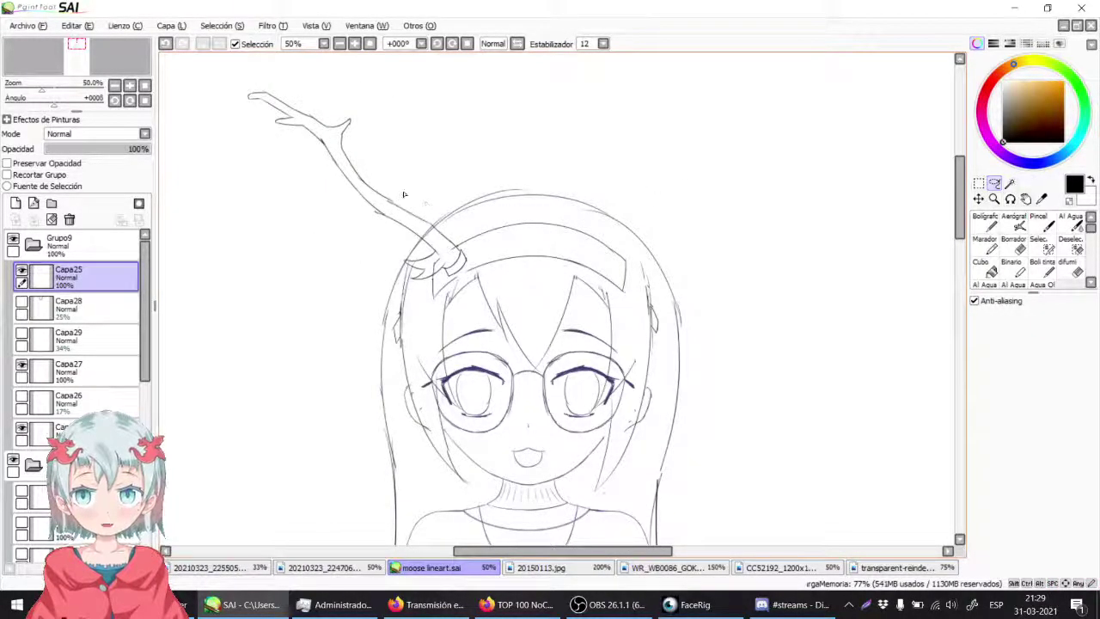
key(ctrl+t)
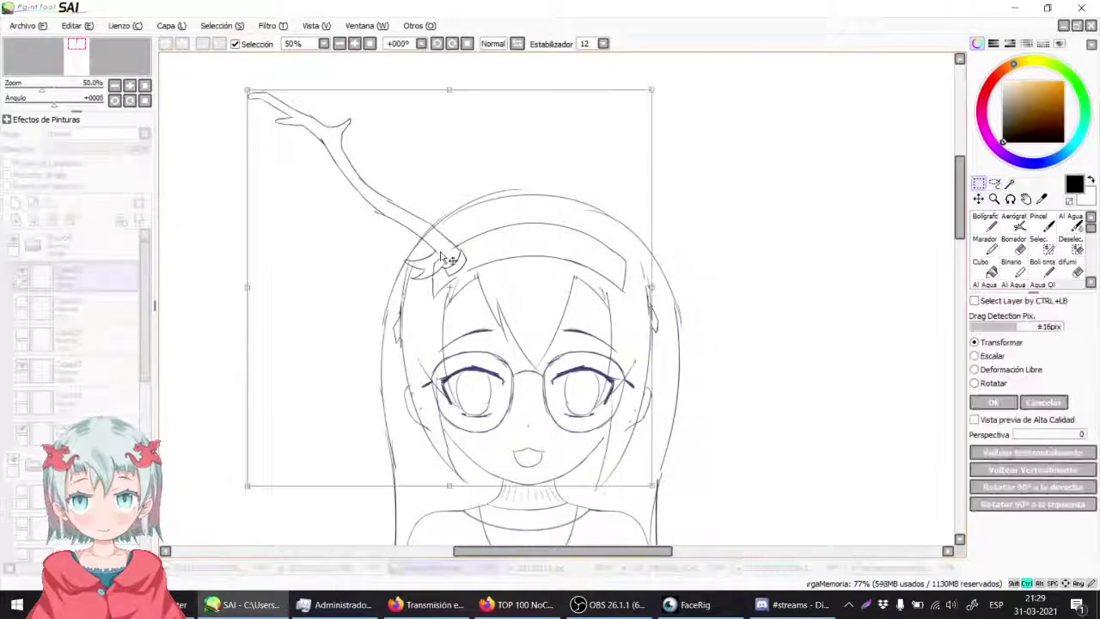
drag(452, 316, 471, 294)
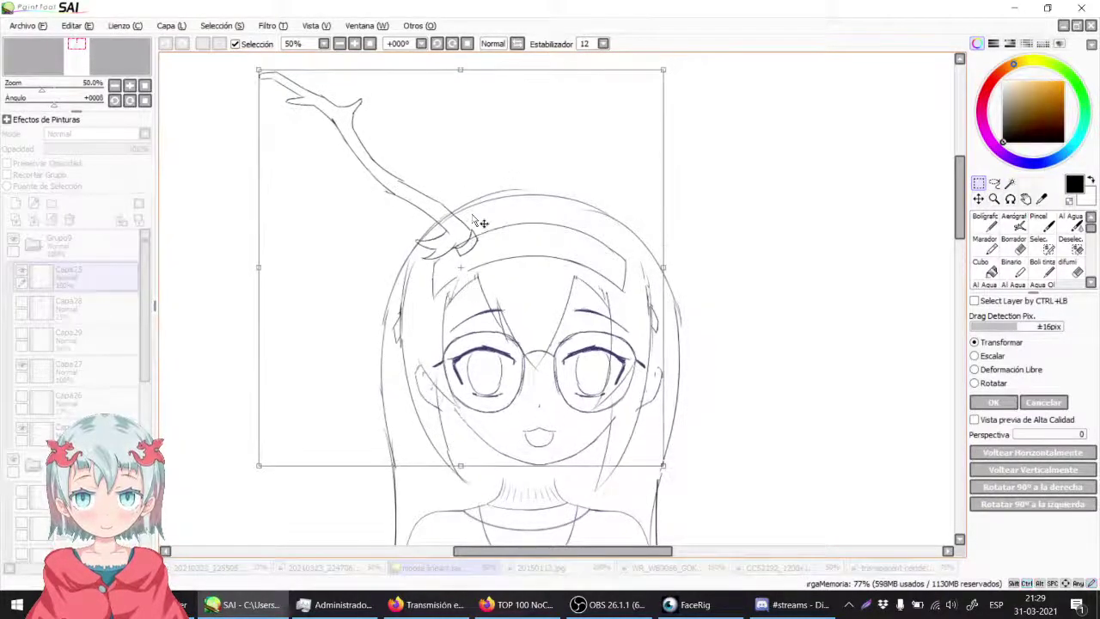
key(Return)
key(ctrl+z)
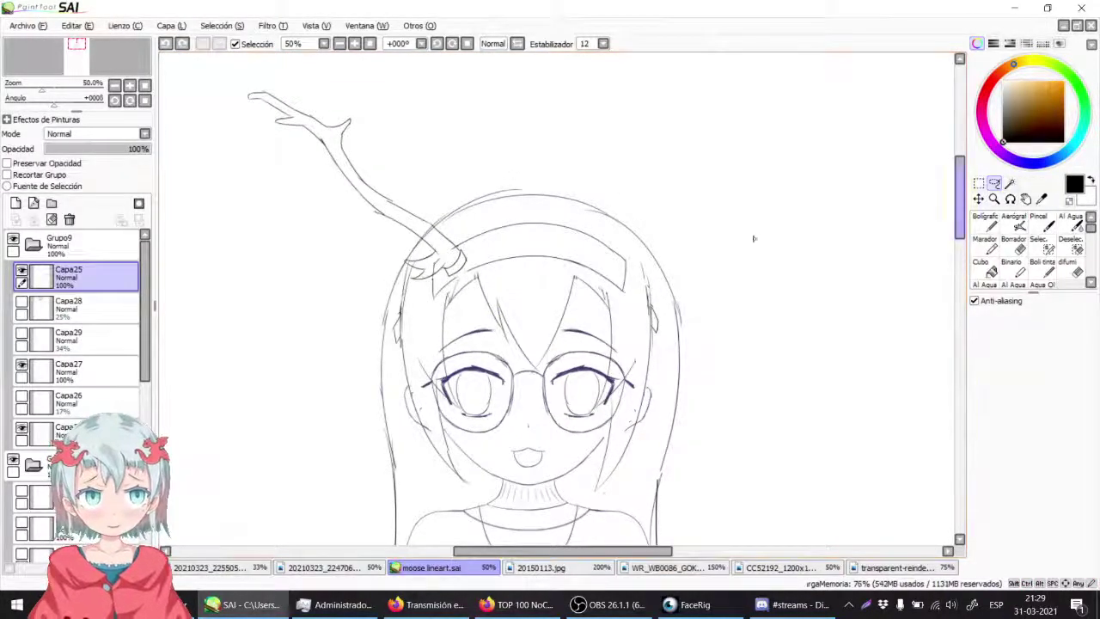
Step: Toggle the visibility of Capa25 and the layer below Capa26 to check which lines each one holds
click(23, 270)
click(23, 271)
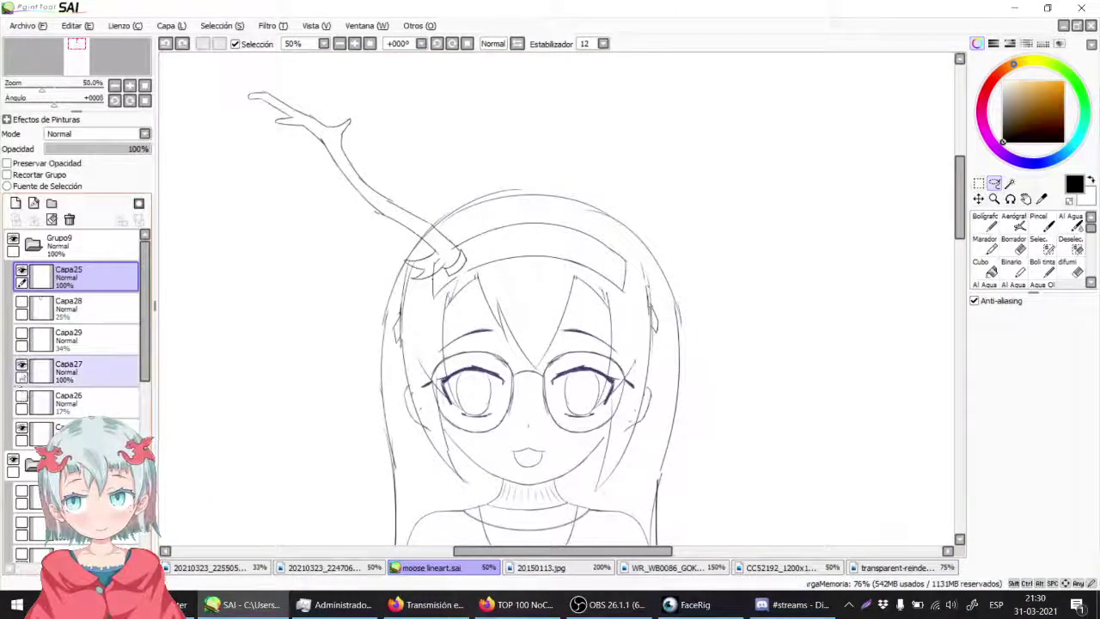
double_click(26, 375)
click(660, 270)
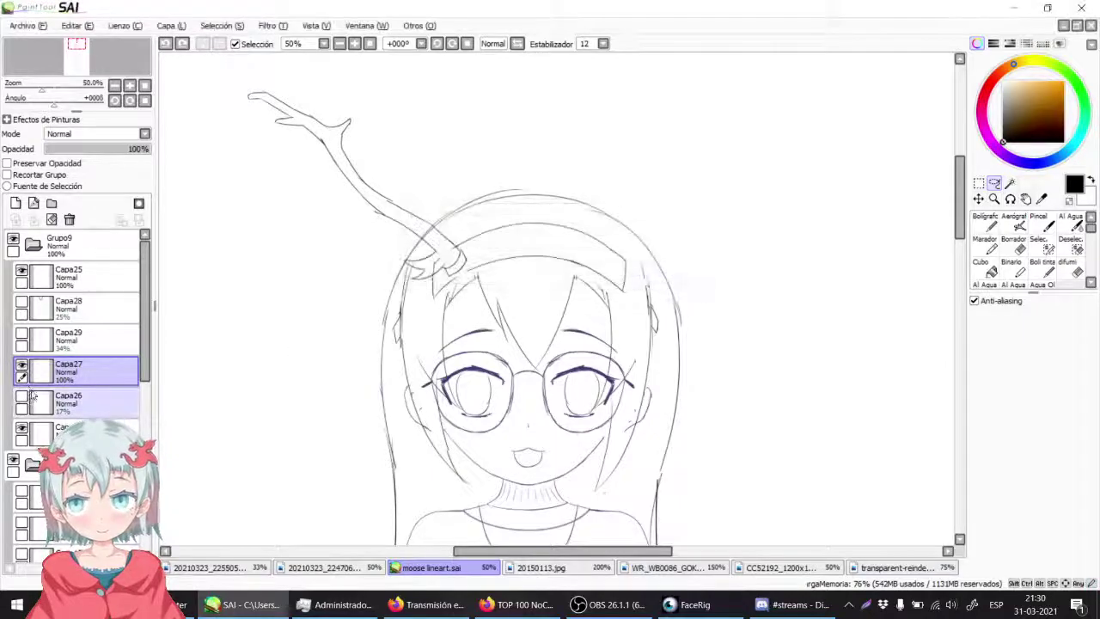
click(21, 428)
click(22, 428)
click(22, 428)
click(22, 428)
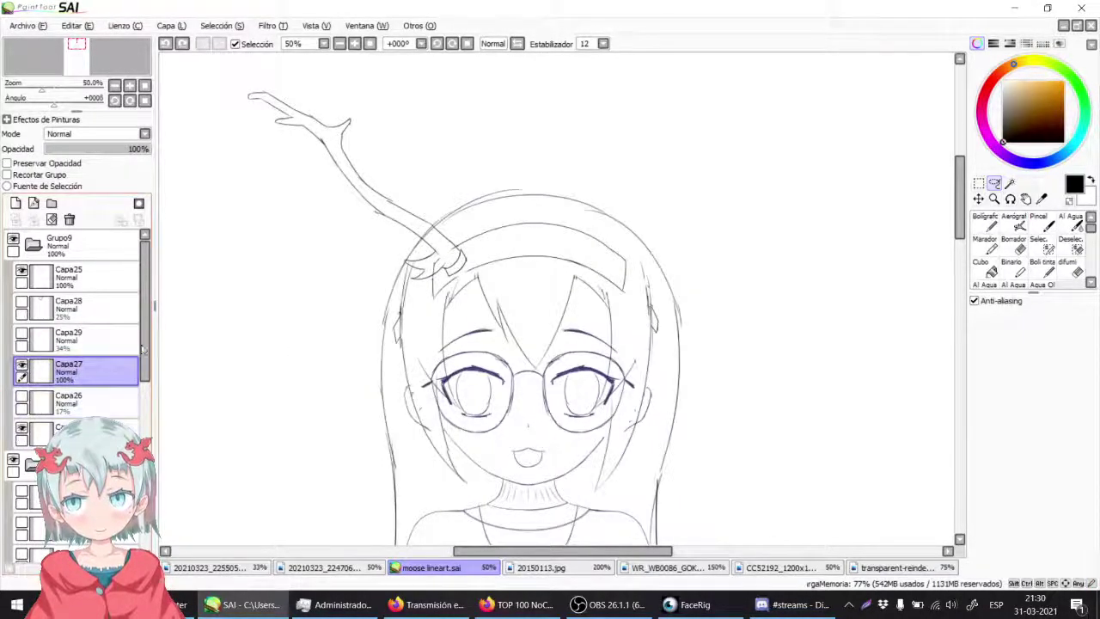
Step: Lasso the whole antler with its base, cut it from Capa25 and paste it onto its own layer
mouse_move(474, 214)
mouse_down()
mouse_move(246, 221)
mouse_move(495, 232)
mouse_up()
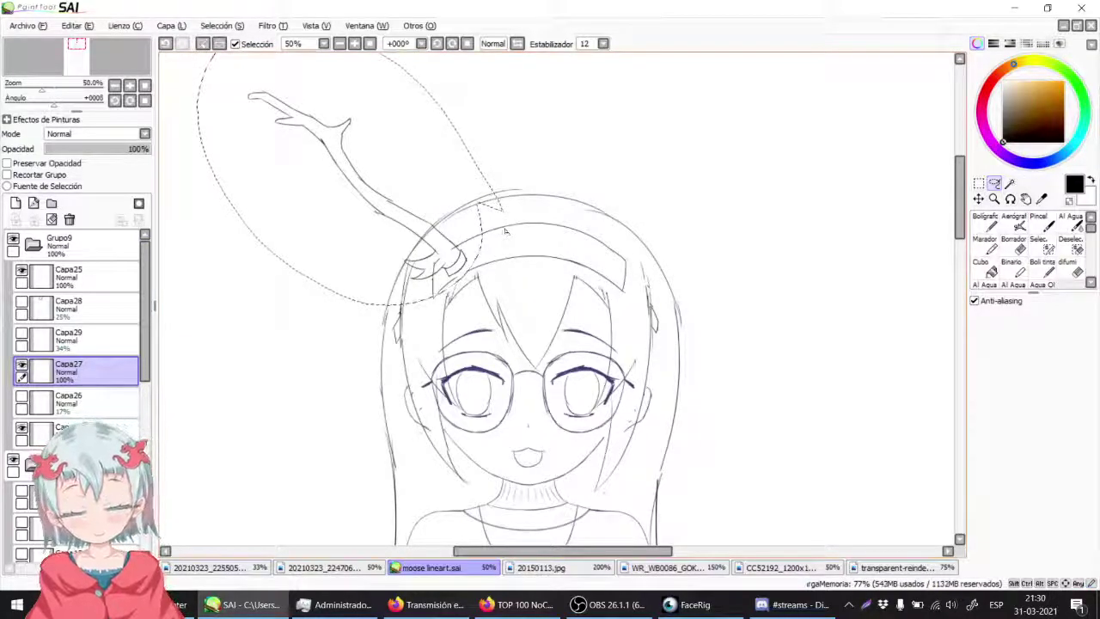
key(ctrl+c)
key(ctrl+v)
key(ctrl+z)
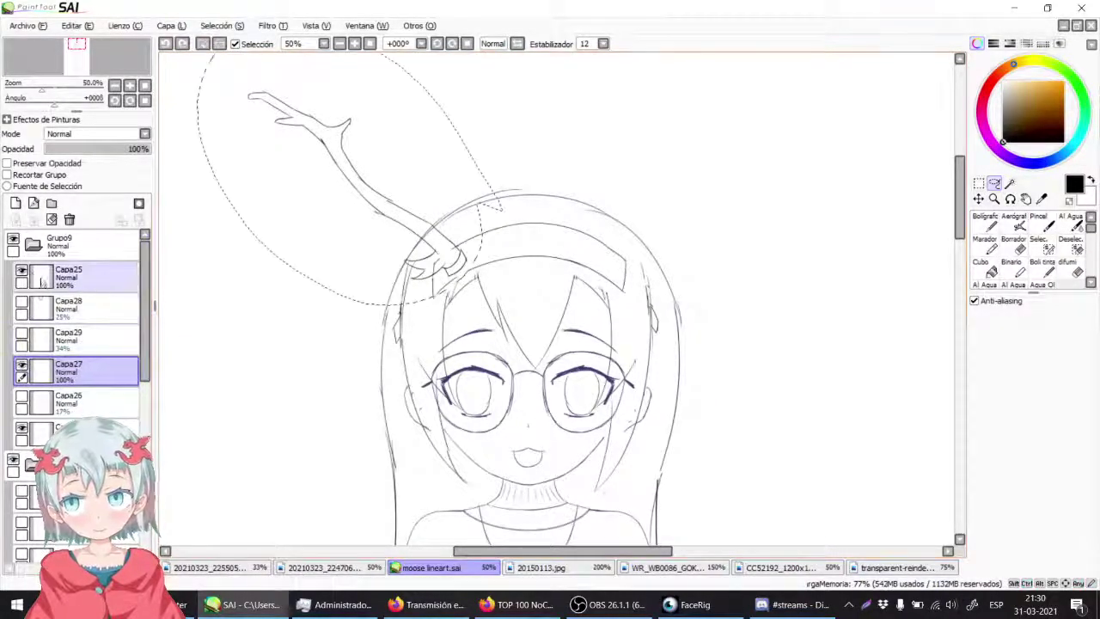
click(22, 273)
click(22, 273)
click(69, 275)
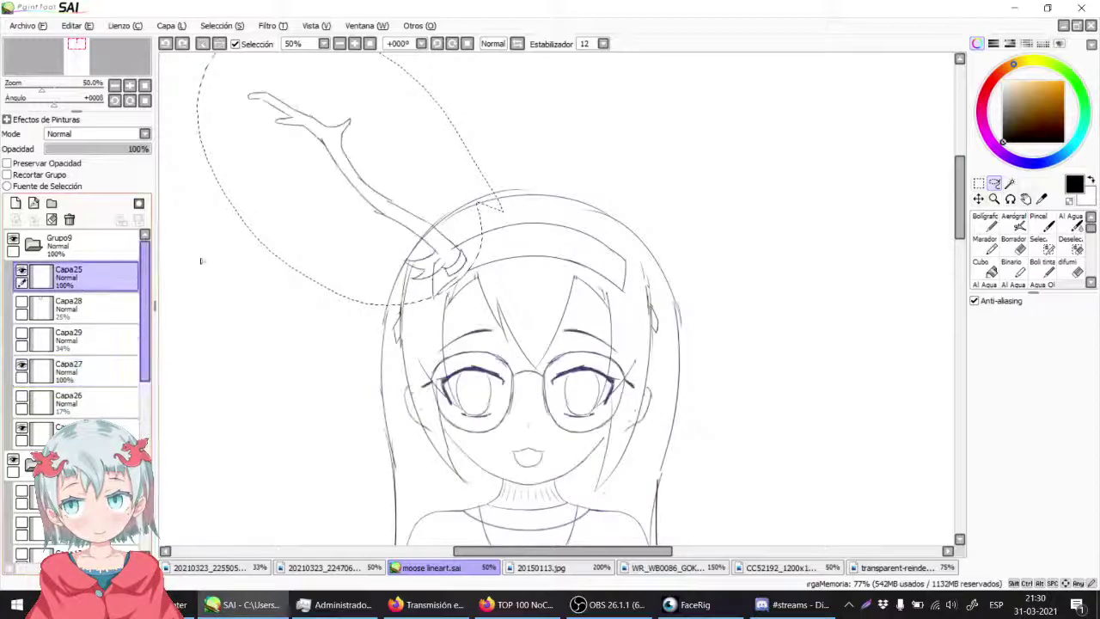
key(ctrl+x)
key(ctrl+v)
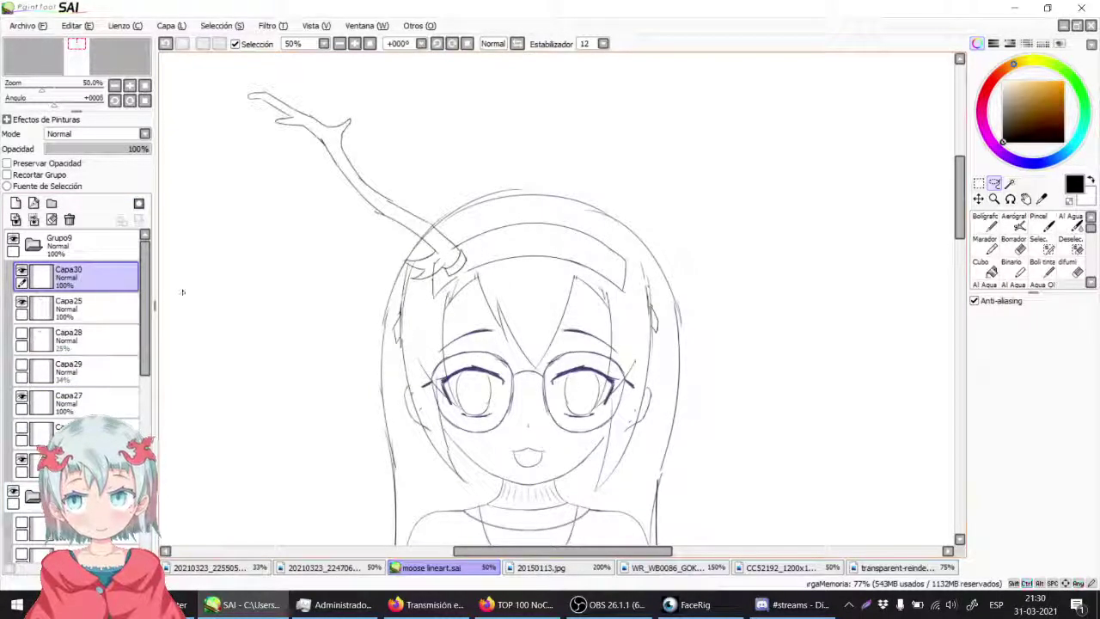
Step: Move the separated antler layer directly below Capa27 in the layer stack
click(21, 399)
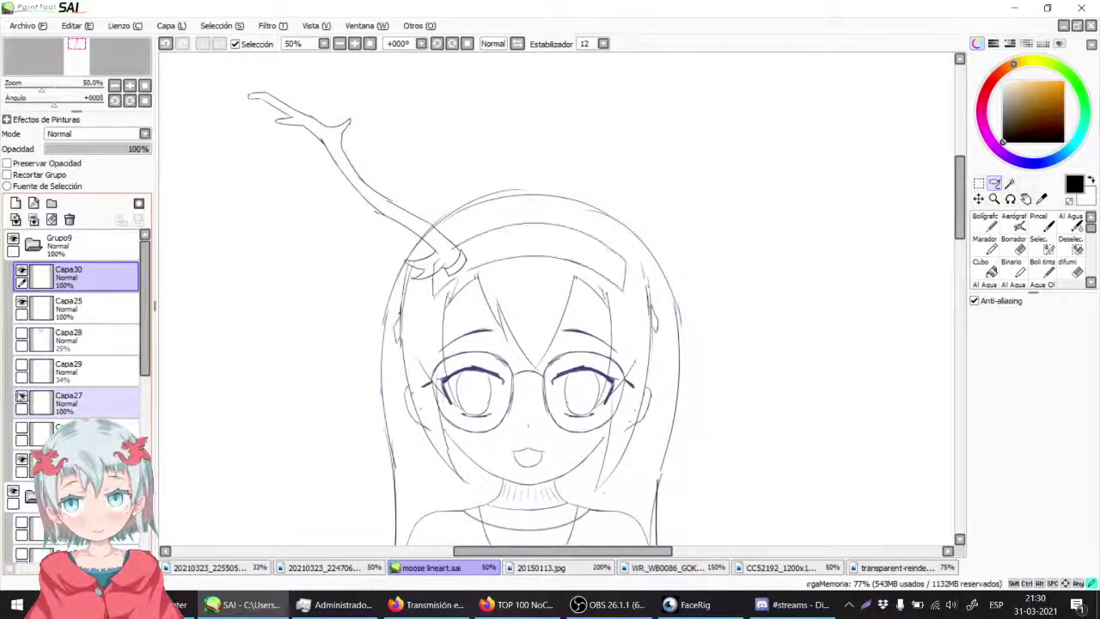
drag(67, 277, 73, 368)
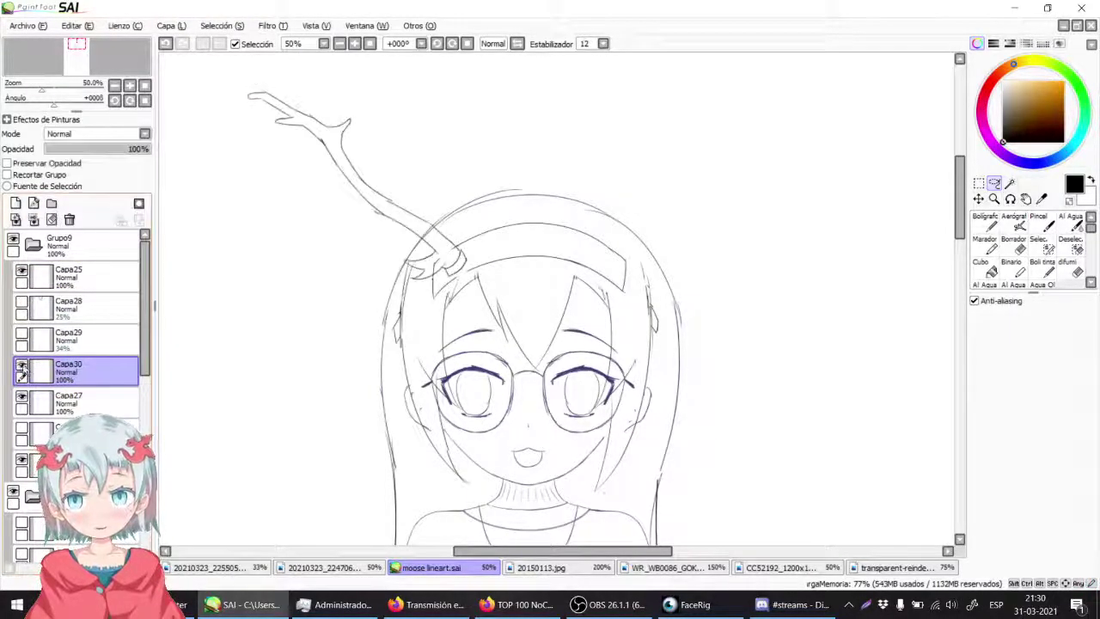
key(Tab)
key(Tab)
drag(38, 374, 39, 414)
Step: Check the live stream chat in YouTube Studio and return to the lineart in PaintTool SAI
key(alt+Tab)
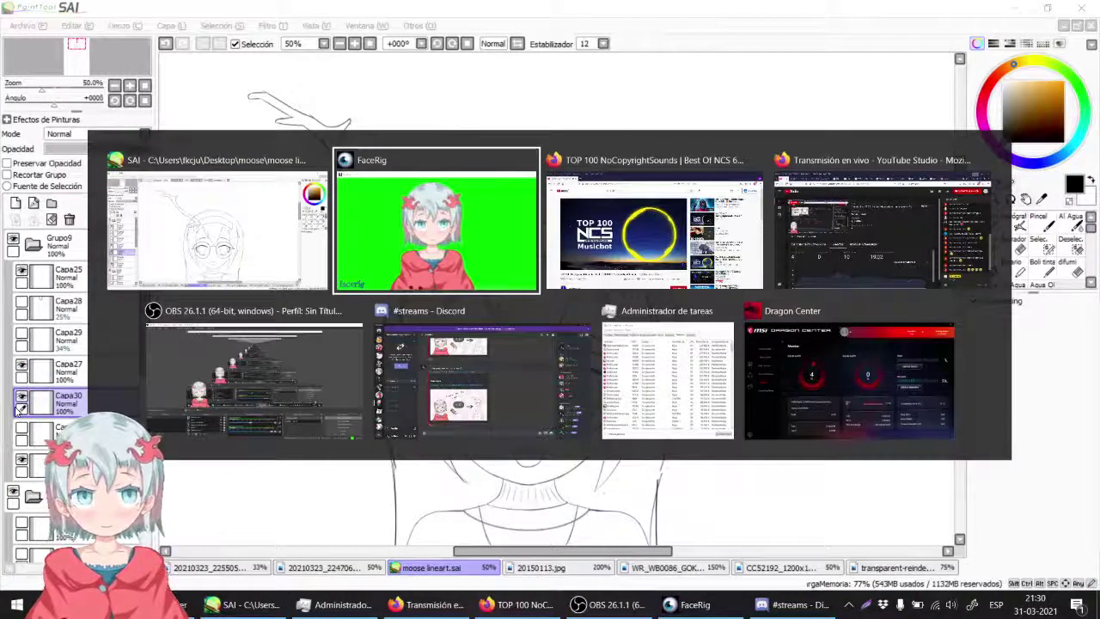
key(alt+Tab)
key(alt+Tab)
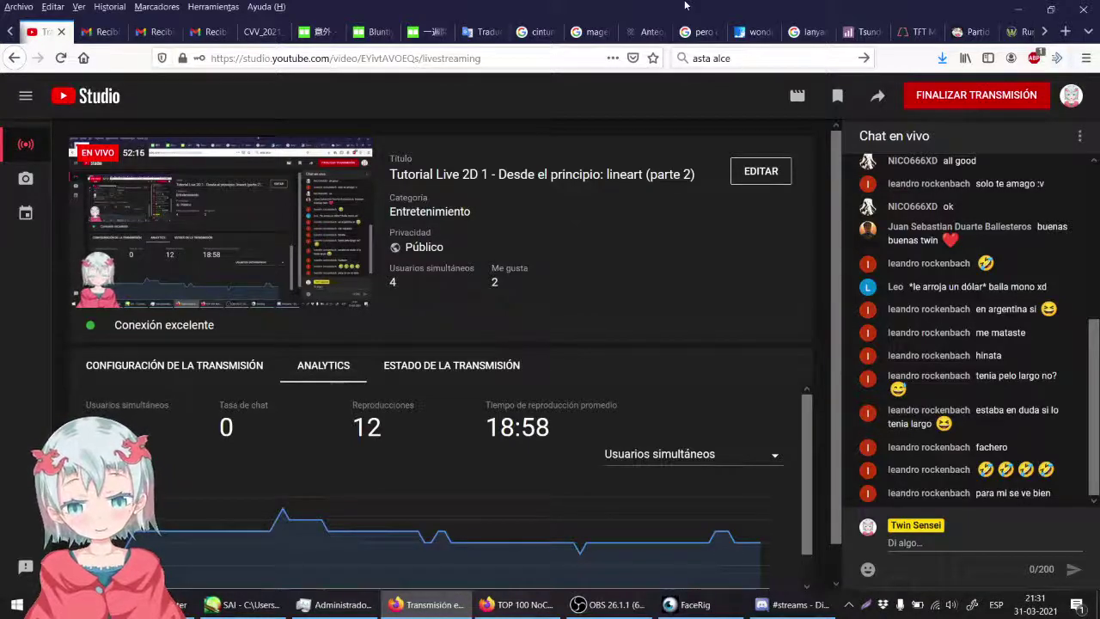
click(233, 606)
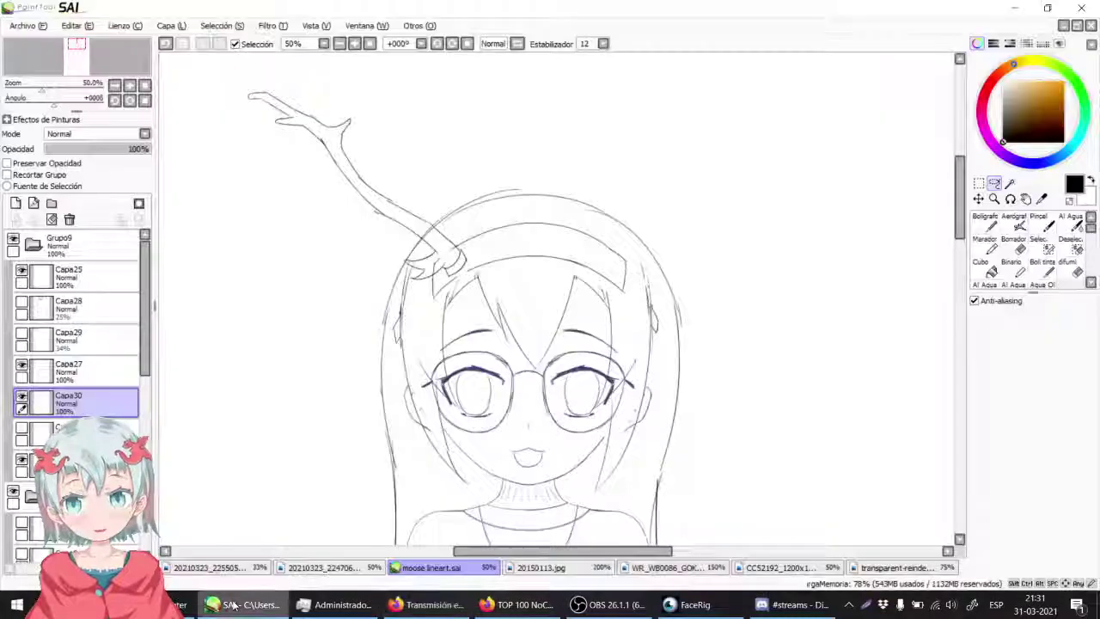
Step: Transform the antler layer to shift it slightly upward and inward on the headband
drag(384, 301, 397, 118)
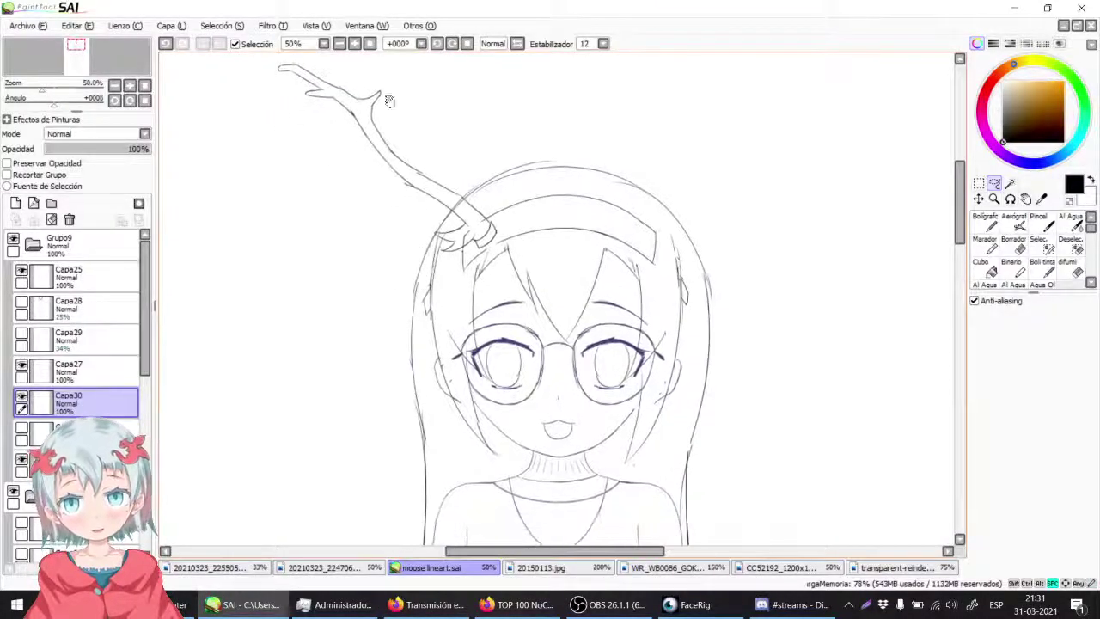
click(355, 45)
drag(338, 180, 336, 276)
click(22, 396)
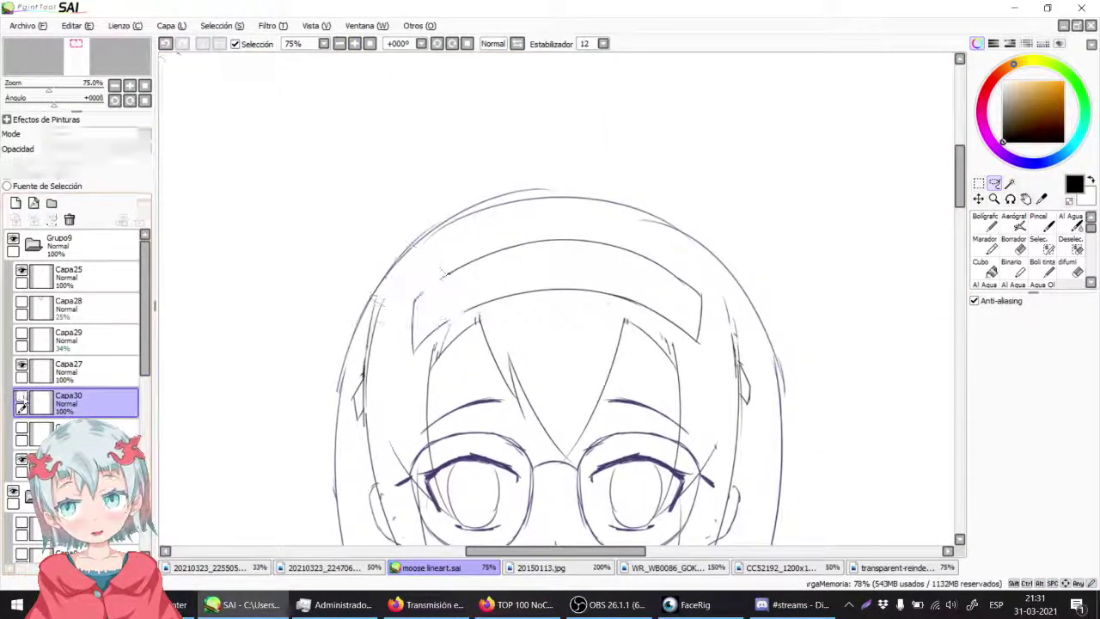
click(22, 397)
key(ctrl+t)
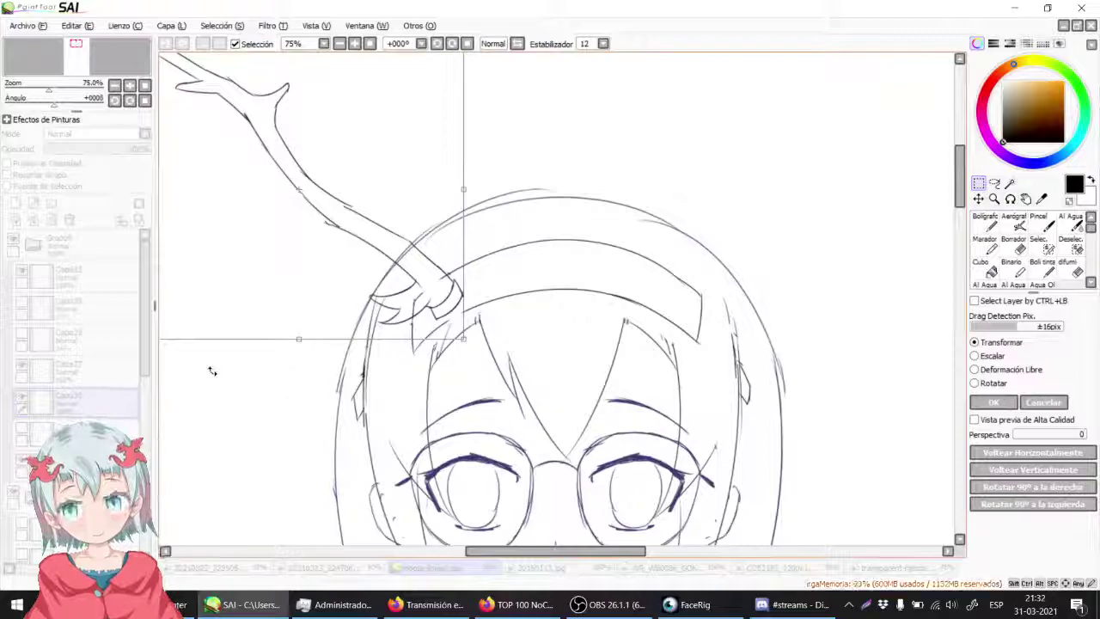
drag(388, 248, 522, 355)
key(Return)
Step: Lasso the antler above its base and move it down and inward over the shaft, shortening the antler
click(341, 44)
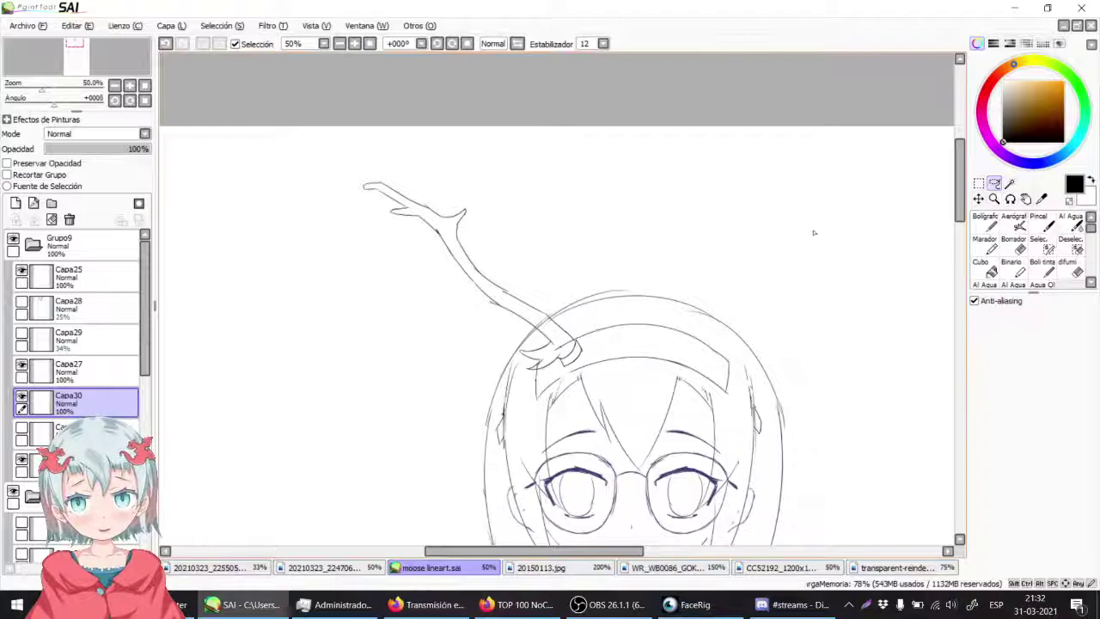
drag(780, 272, 706, 257)
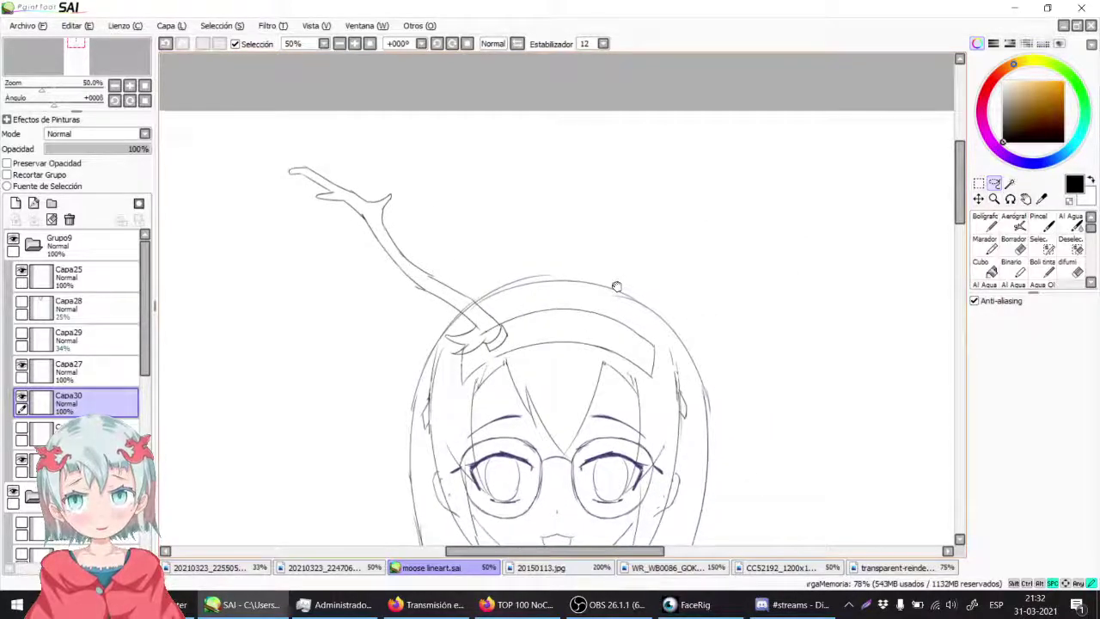
drag(616, 285, 607, 159)
click(339, 43)
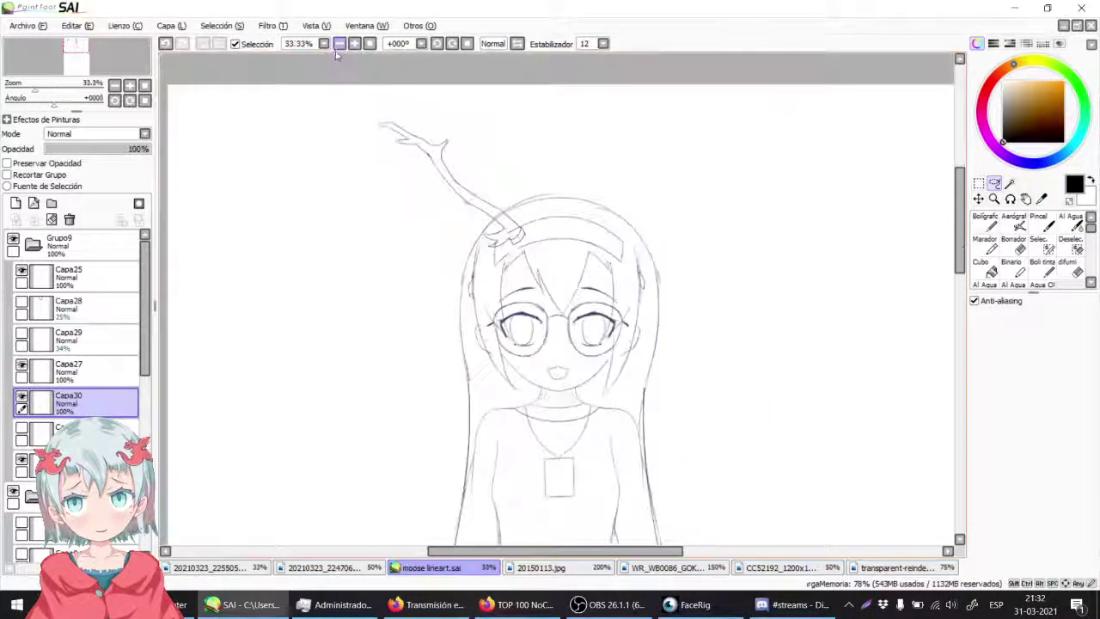
mouse_move(478, 161)
mouse_down()
mouse_move(471, 192)
mouse_move(372, 196)
mouse_move(507, 147)
mouse_up()
key(ctrl+t)
mouse_move(491, 188)
mouse_down()
mouse_move(520, 208)
mouse_move(495, 208)
mouse_up()
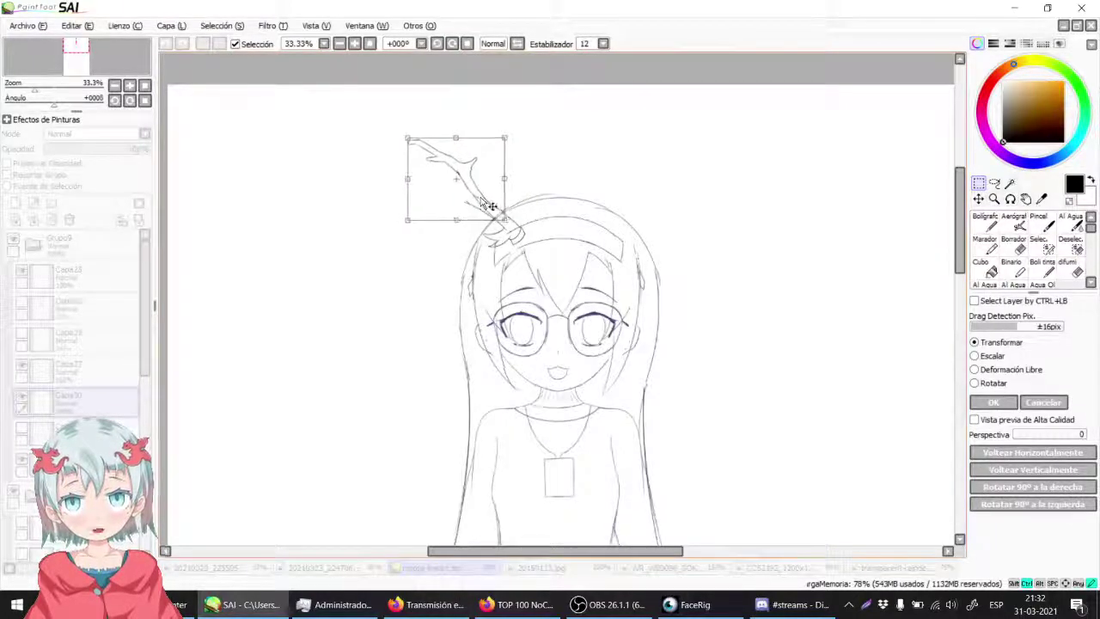
click(354, 43)
click(354, 44)
click(354, 43)
scroll(464, 232, up, 1)
key(Return)
drag(475, 289, 644, 295)
Step: Deselect and erase the leftover shaft lines where the moved antler overlaps its base, using a size 30 eraser
click(1015, 246)
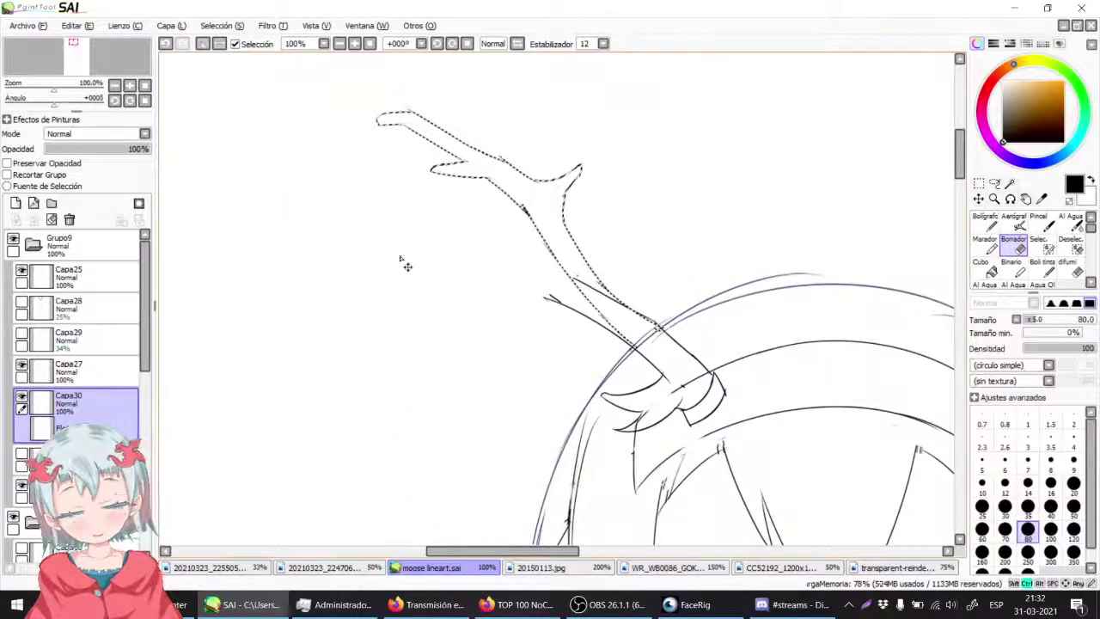
key(ctrl+d)
click(354, 44)
click(354, 44)
click(354, 44)
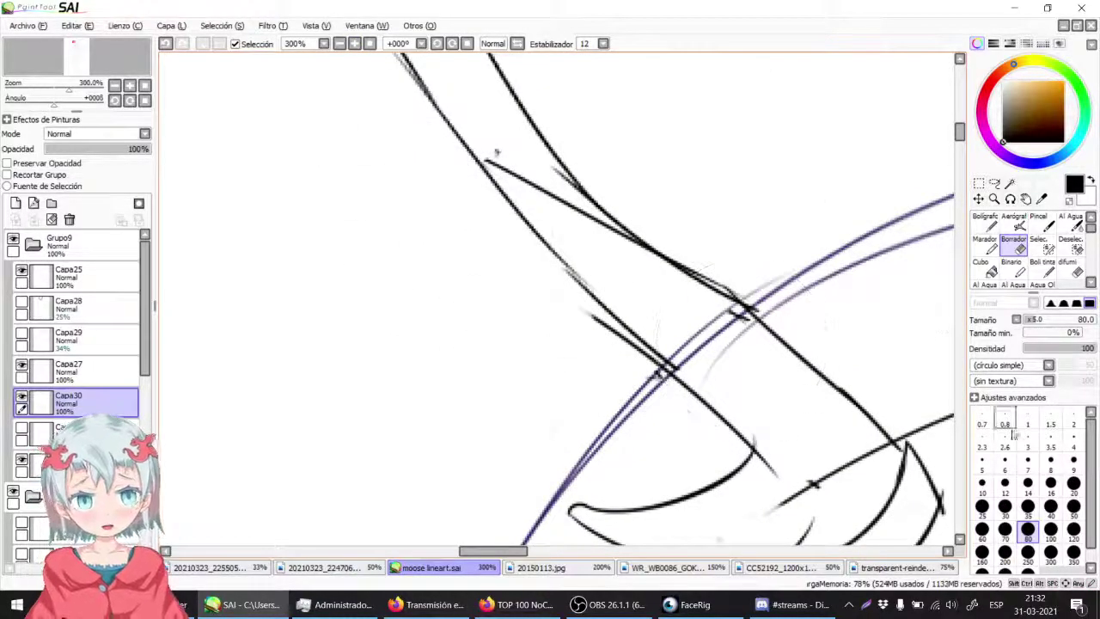
click(1005, 506)
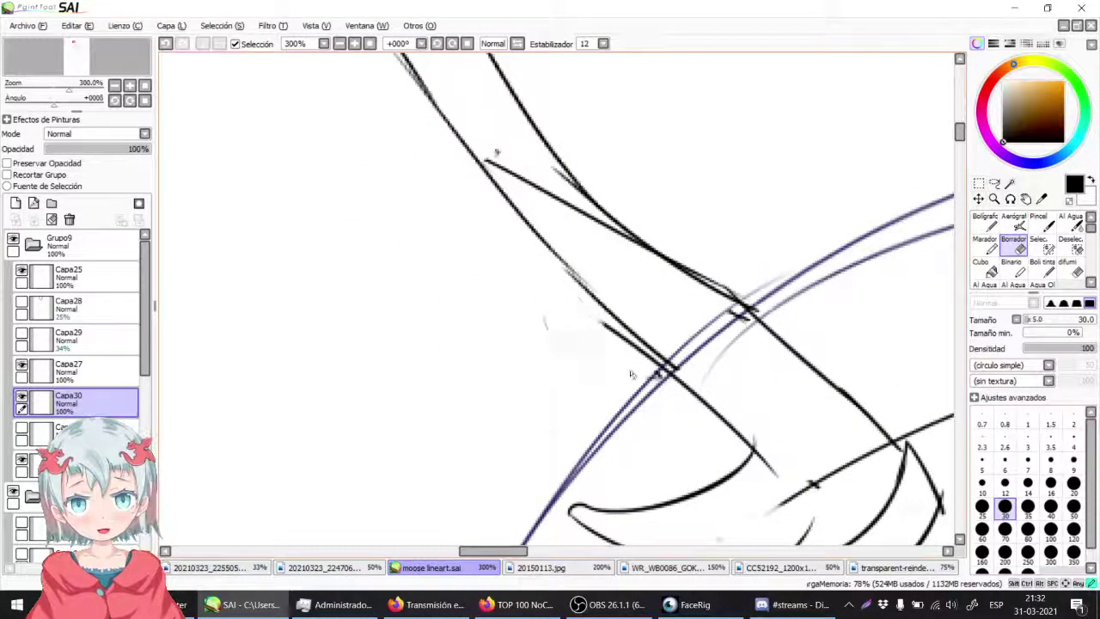
mouse_move(495, 148)
mouse_down()
mouse_move(587, 250)
mouse_move(537, 182)
mouse_move(641, 294)
mouse_move(559, 209)
mouse_move(651, 289)
mouse_move(593, 236)
mouse_up()
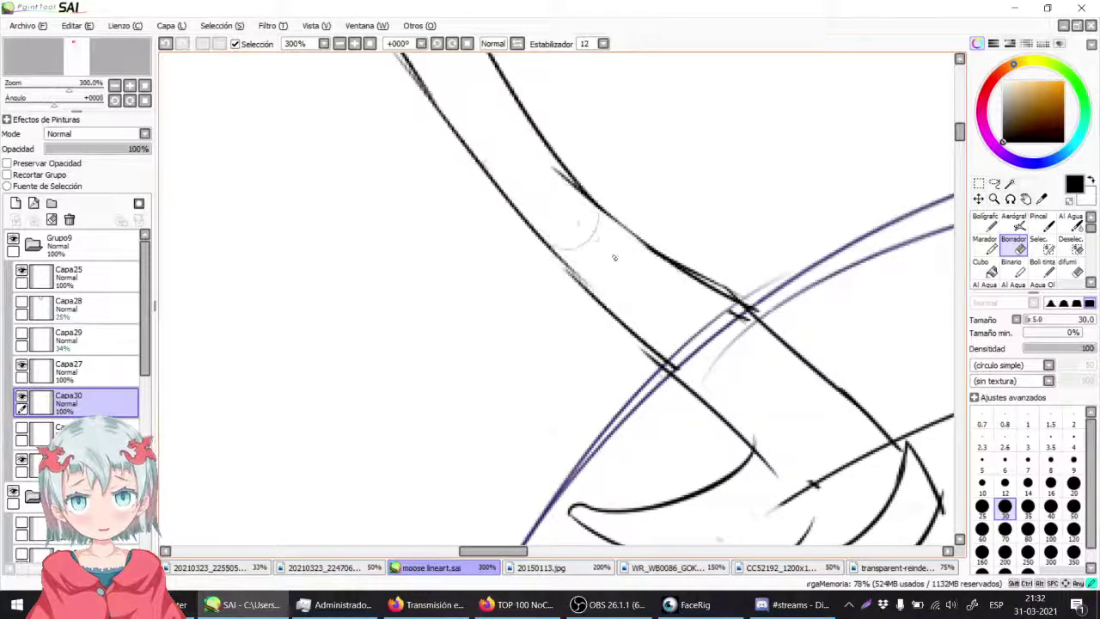
click(339, 43)
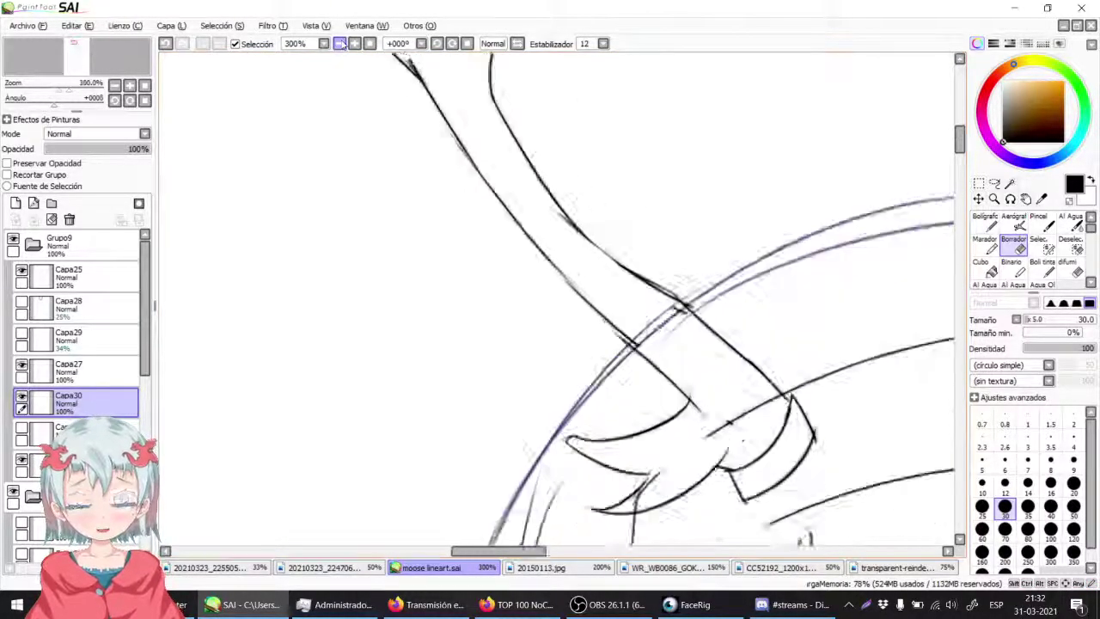
click(341, 44)
click(341, 44)
drag(421, 183, 312, 89)
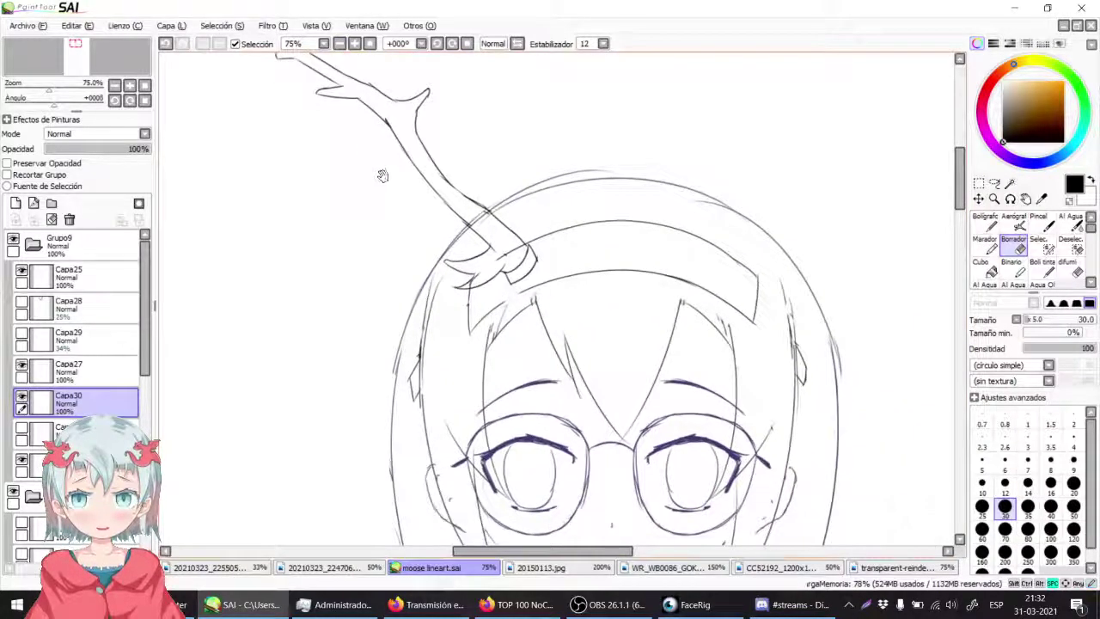
drag(382, 174, 392, 186)
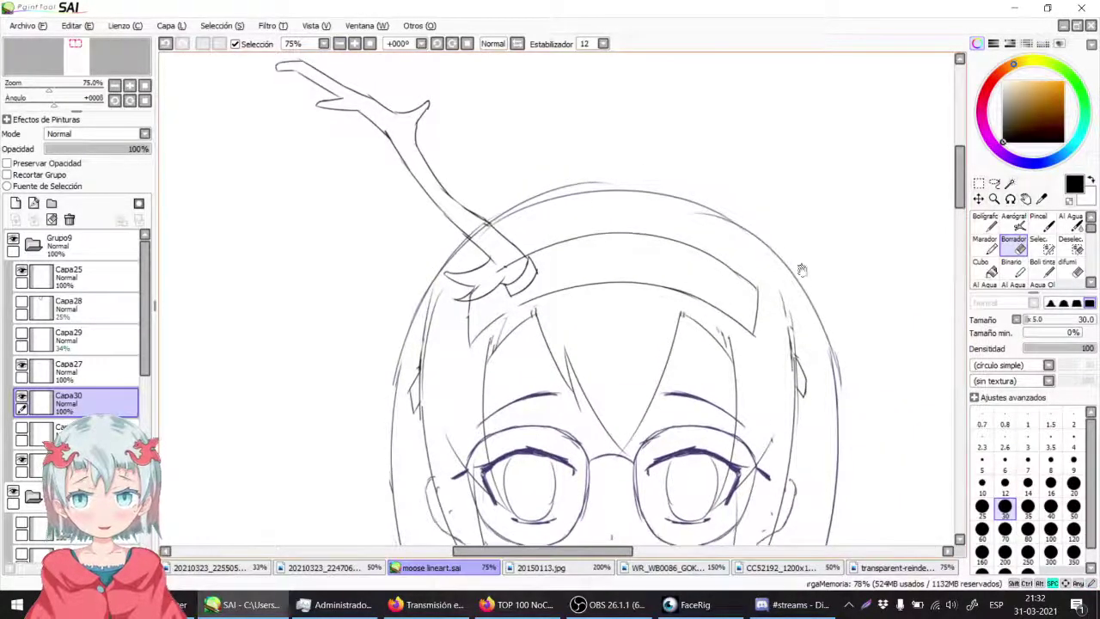
Step: Toggle the visibility of layer Capa27 to examine which lines around the antler it holds
click(21, 367)
click(21, 368)
click(21, 368)
click(21, 368)
click(20, 367)
click(21, 368)
Step: Erase the headband line that crosses the antler's base on layer Capa27 with the size 30 eraser
click(68, 370)
click(354, 43)
click(354, 43)
click(354, 43)
mouse_move(507, 238)
mouse_down()
mouse_move(528, 218)
mouse_move(561, 232)
mouse_move(546, 201)
mouse_move(562, 228)
mouse_move(526, 216)
mouse_up()
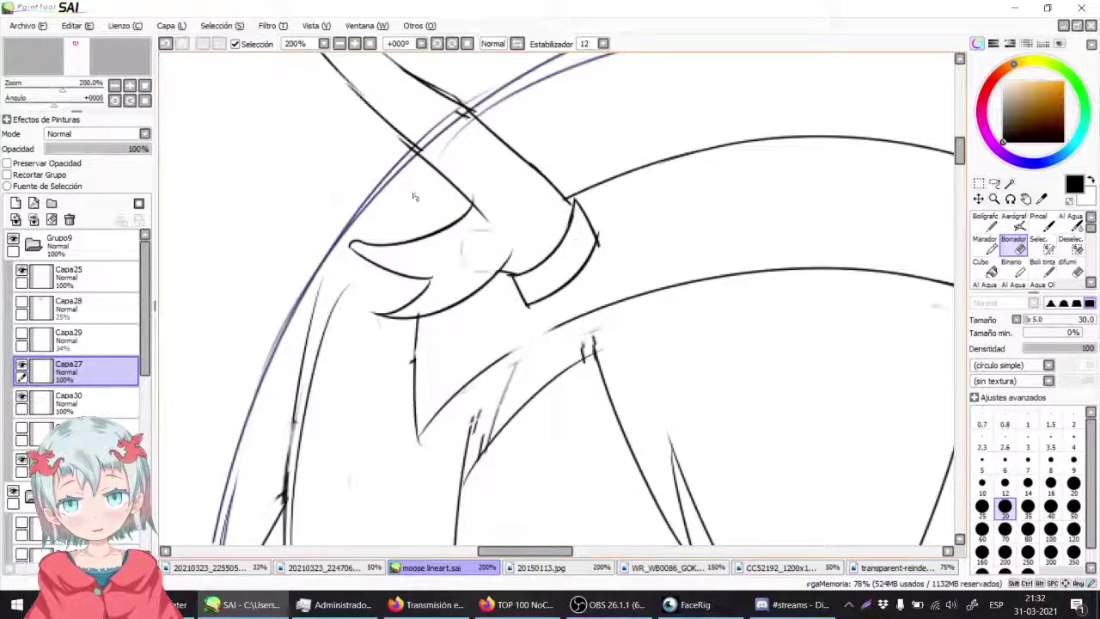
click(340, 43)
click(340, 43)
click(339, 43)
click(339, 43)
click(339, 43)
drag(372, 122, 325, 122)
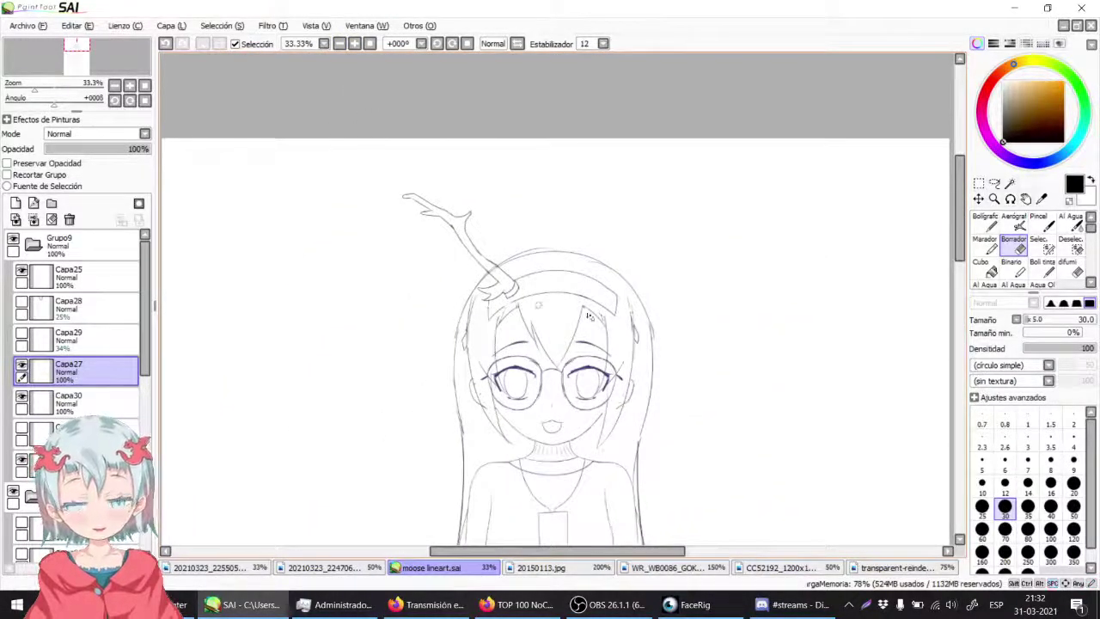
Step: Examine the join between antler and headband, toggling layers Capa27 and Capa30 to tell their lines apart
click(1042, 270)
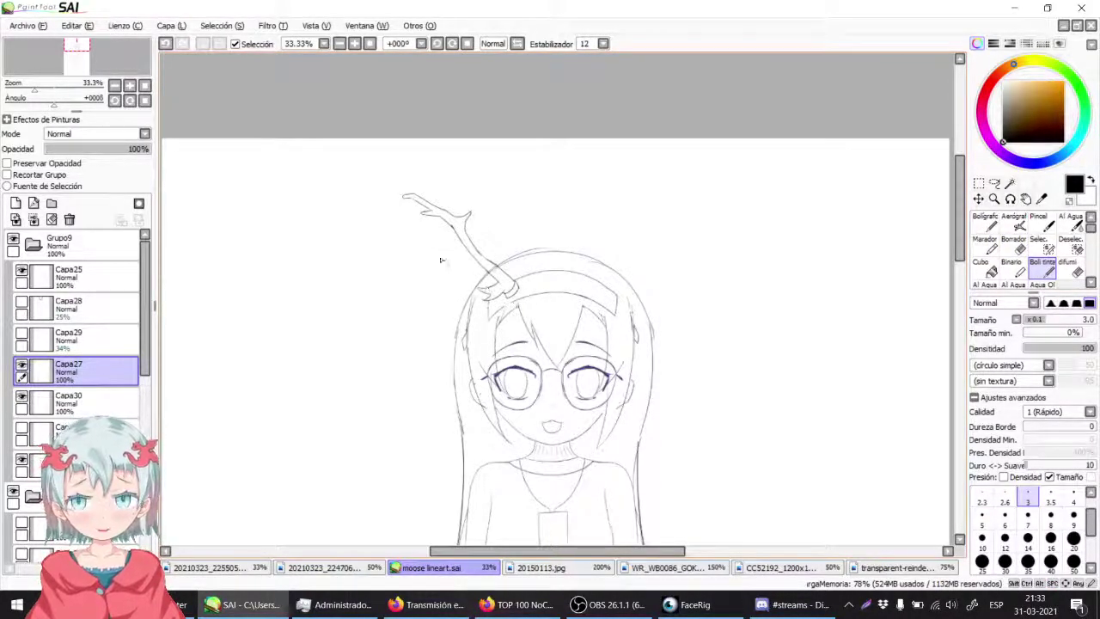
drag(370, 237, 416, 243)
click(354, 44)
click(354, 44)
click(354, 44)
drag(395, 158, 357, 267)
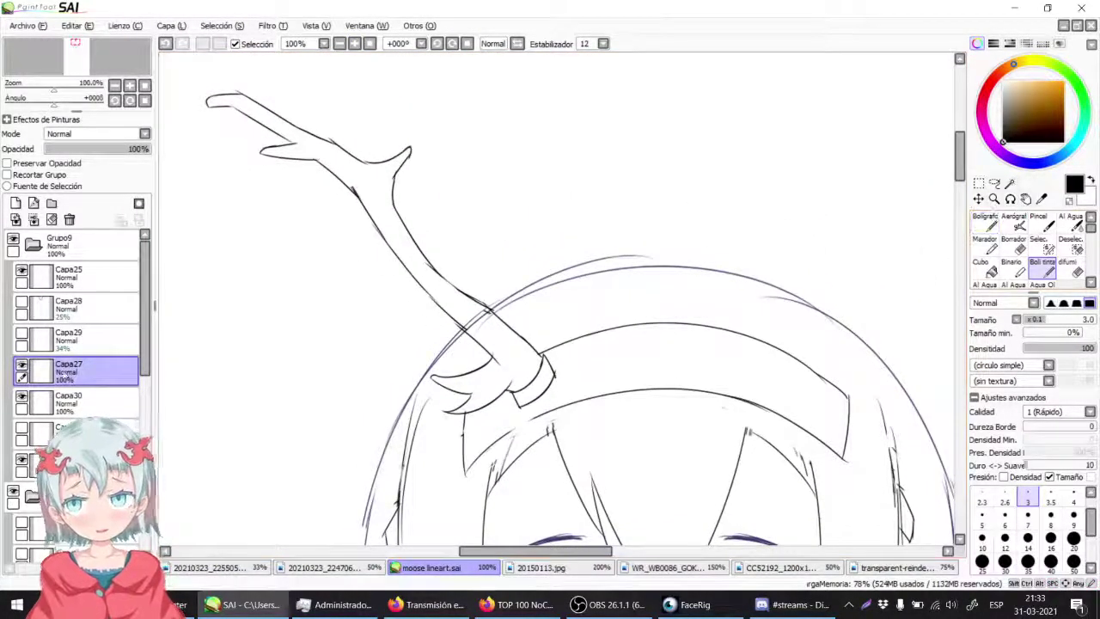
click(23, 365)
click(23, 364)
click(23, 364)
click(24, 364)
click(23, 396)
click(24, 396)
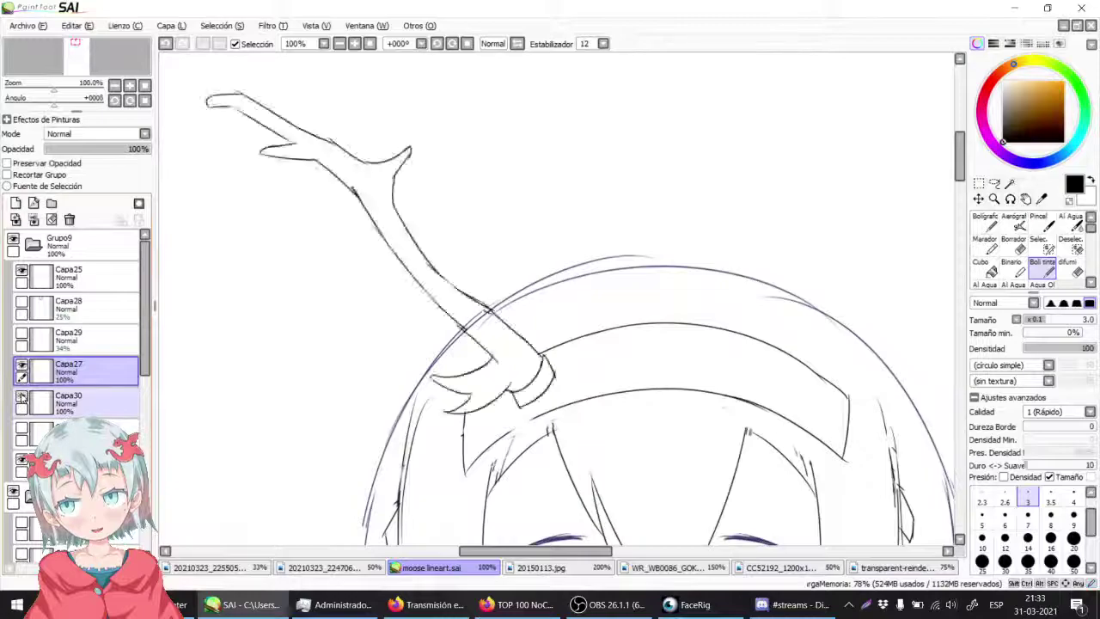
Step: Lasso the whole antler with a loose freehand selection, including its base on the headband
click(339, 43)
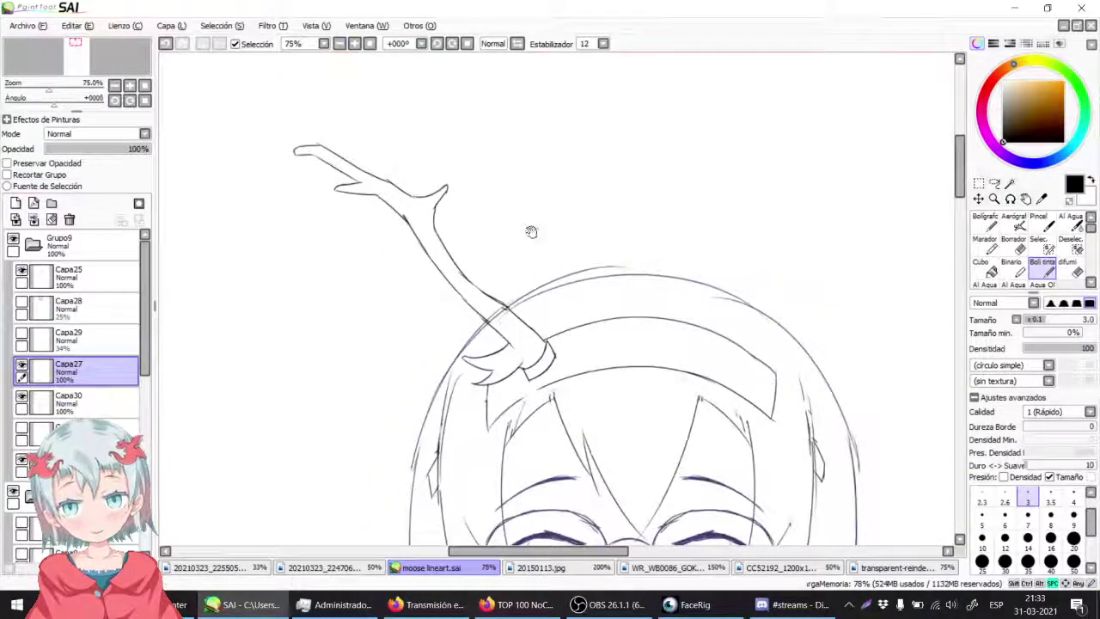
drag(412, 448, 464, 155)
key(ctrl+z)
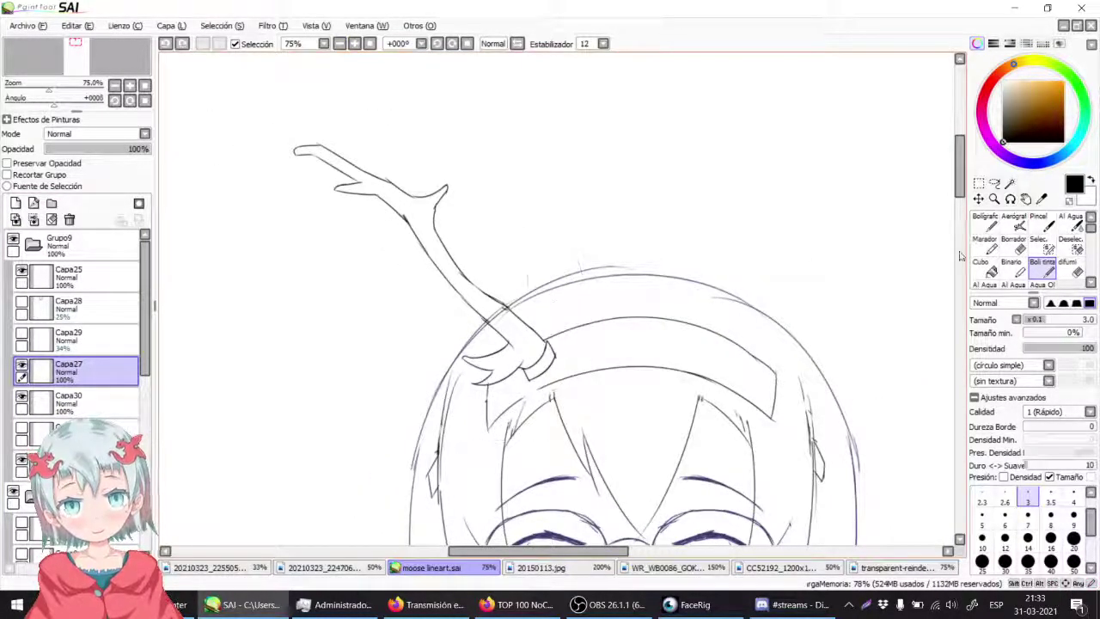
click(994, 183)
mouse_move(584, 258)
mouse_down()
mouse_move(606, 412)
mouse_move(558, 64)
mouse_move(570, 306)
mouse_move(592, 228)
mouse_move(581, 300)
mouse_up()
key(ctrl+t)
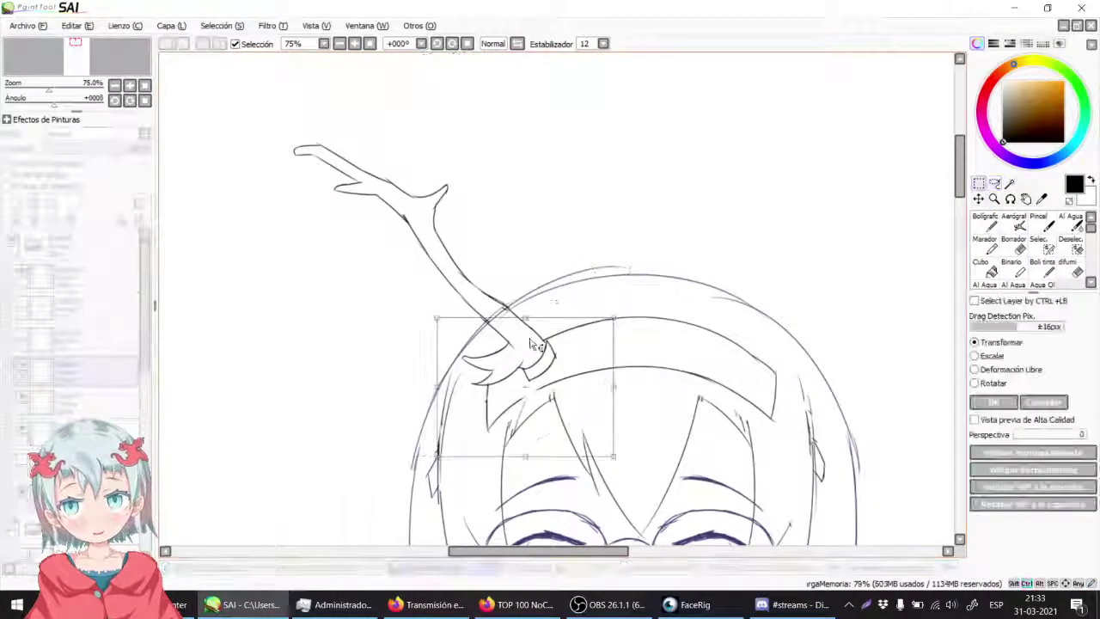
drag(563, 359, 663, 221)
key(Return)
key(ctrl+z)
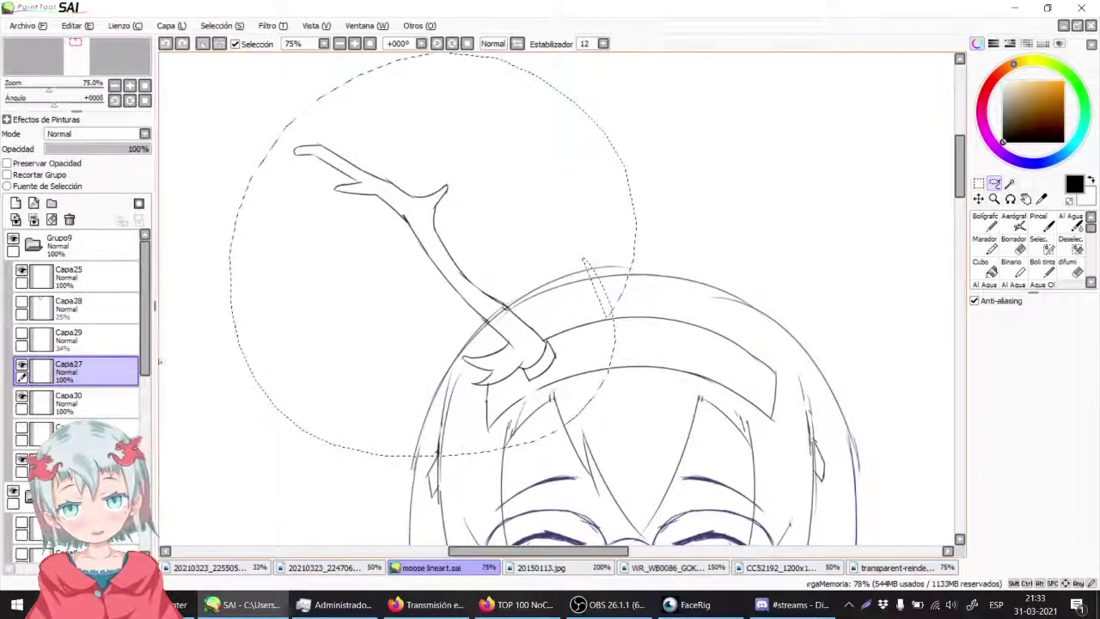
Step: Duplicate the antler from layer Capa30, flip the copy horizontally and place it on the opposite side of the headband
click(69, 220)
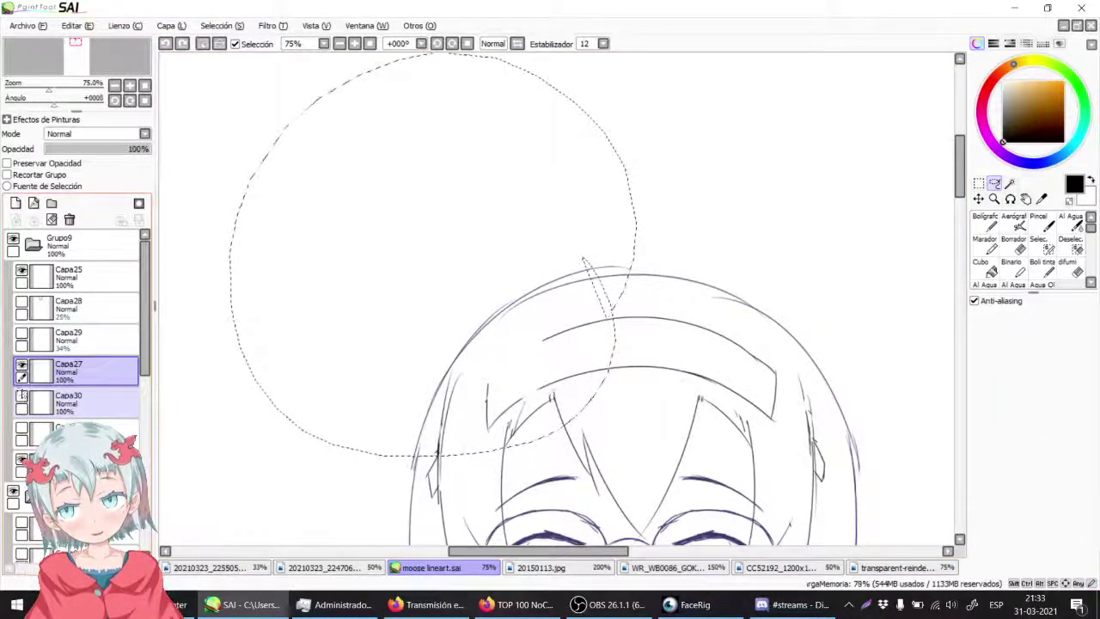
click(71, 400)
click(22, 396)
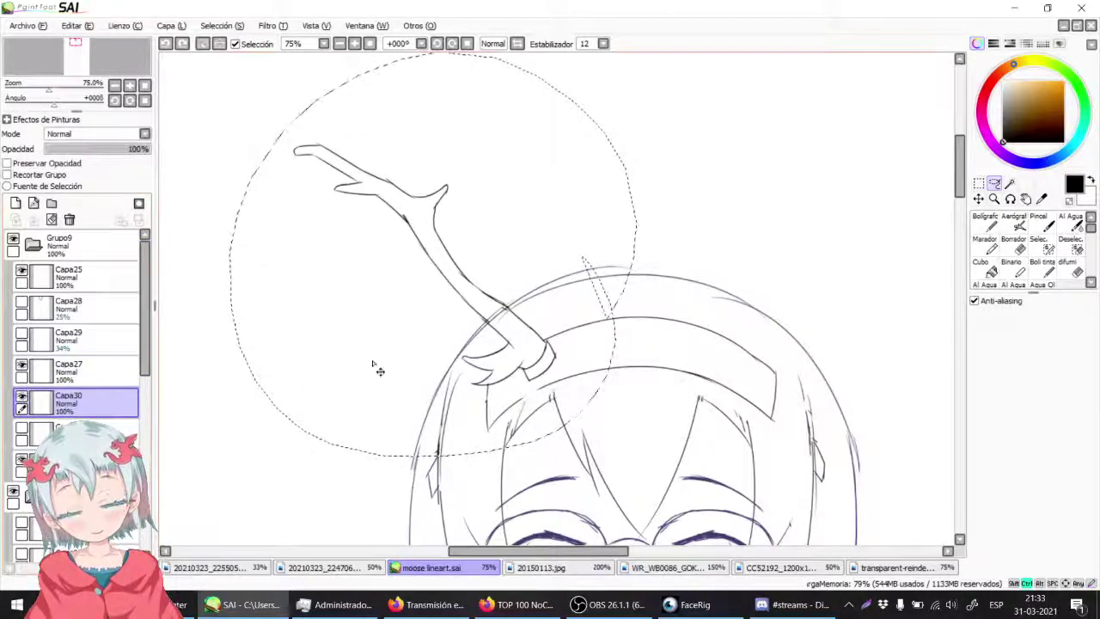
key(ctrl+t)
click(993, 452)
drag(451, 270, 831, 271)
drag(948, 307, 951, 311)
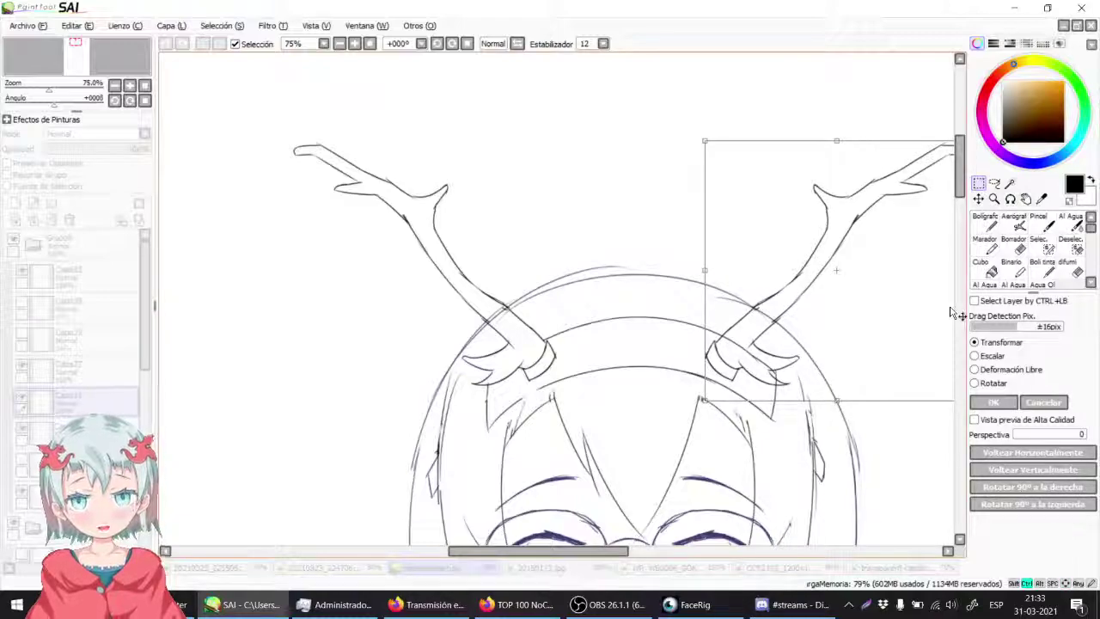
Step: Nudge the mirrored antler slightly inward to match the first antler's position and apply the transformation
key(ctrl+Left)
key(ctrl+Left)
key(ctrl+Left)
key(ctrl+Left)
key(ctrl+Left)
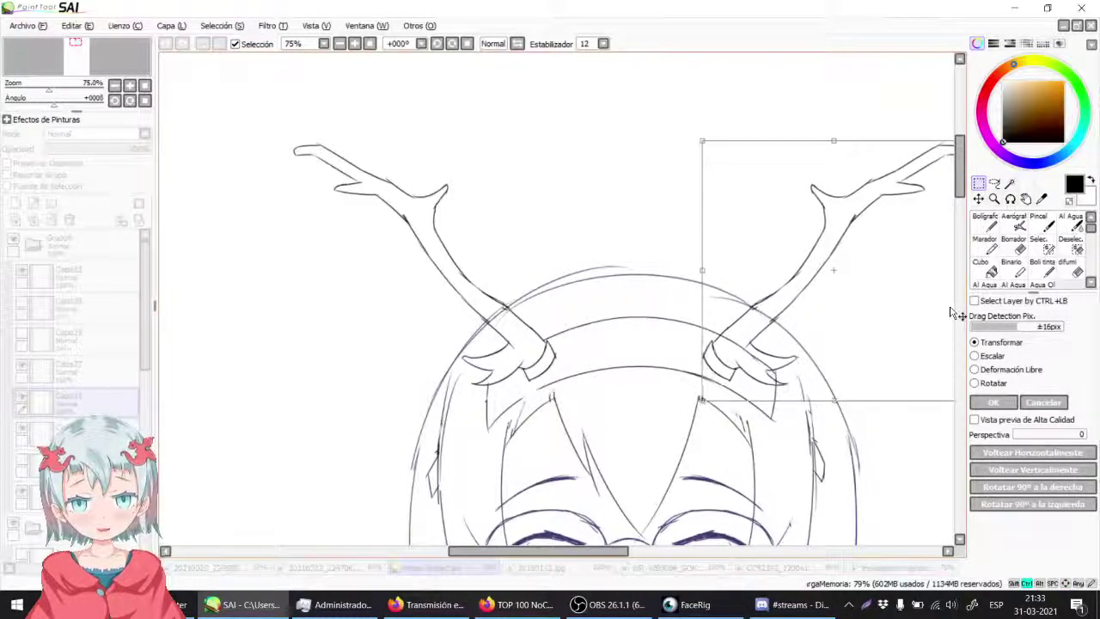
key(ctrl+Left)
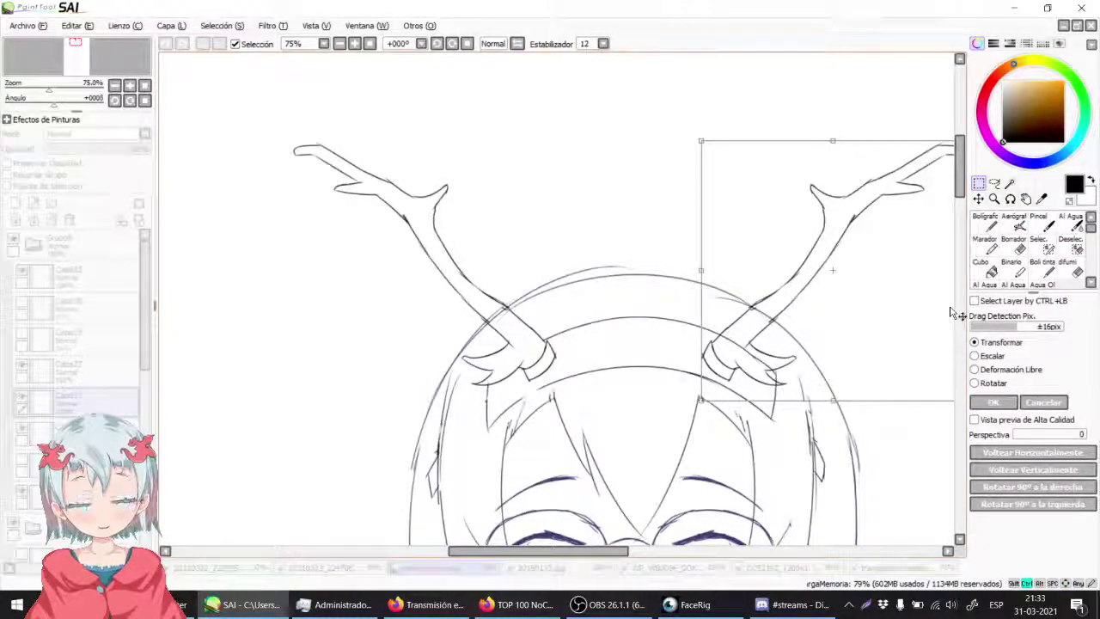
key(ctrl+Up)
key(ctrl+Up)
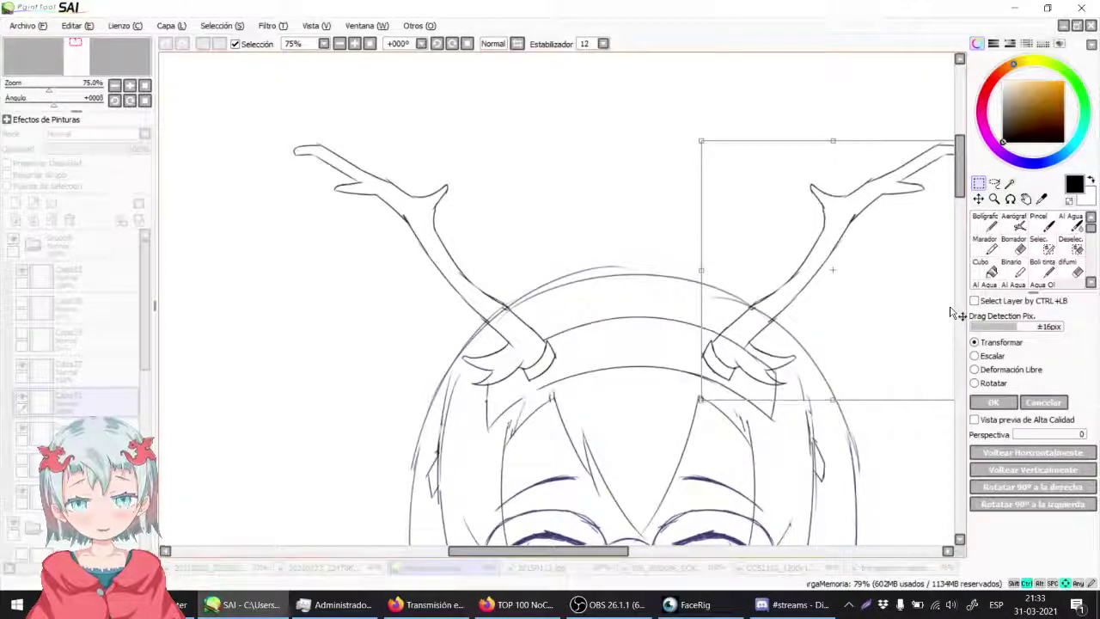
drag(950, 311, 950, 312)
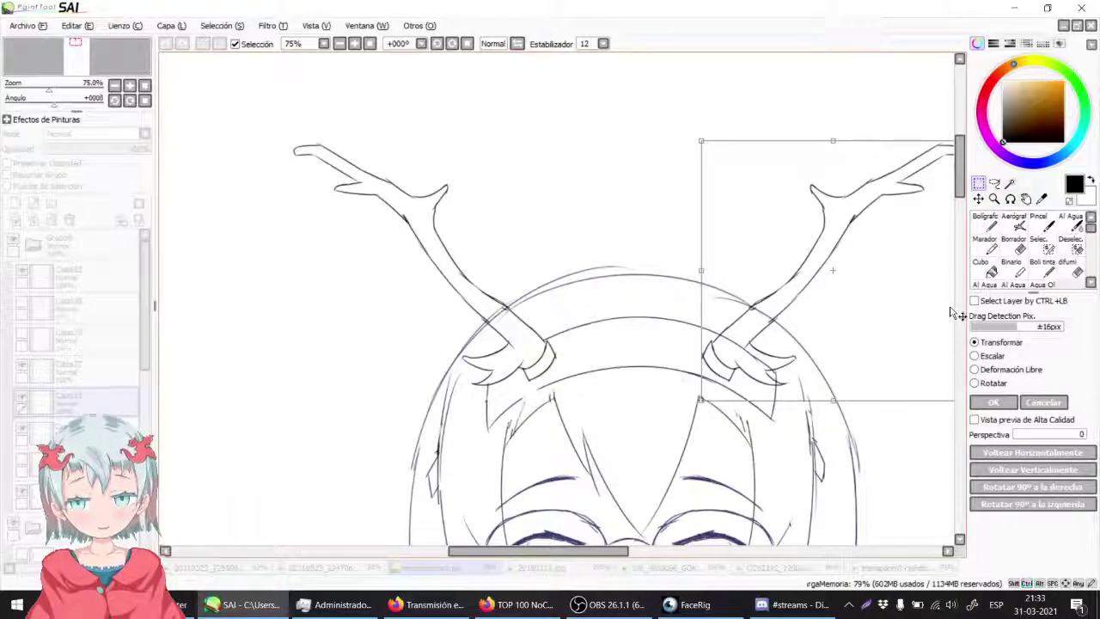
key(Return)
Step: Erase the headband line that crosses the mirrored antler's base on layer Capa27 with the size 30 eraser
drag(733, 333, 474, 314)
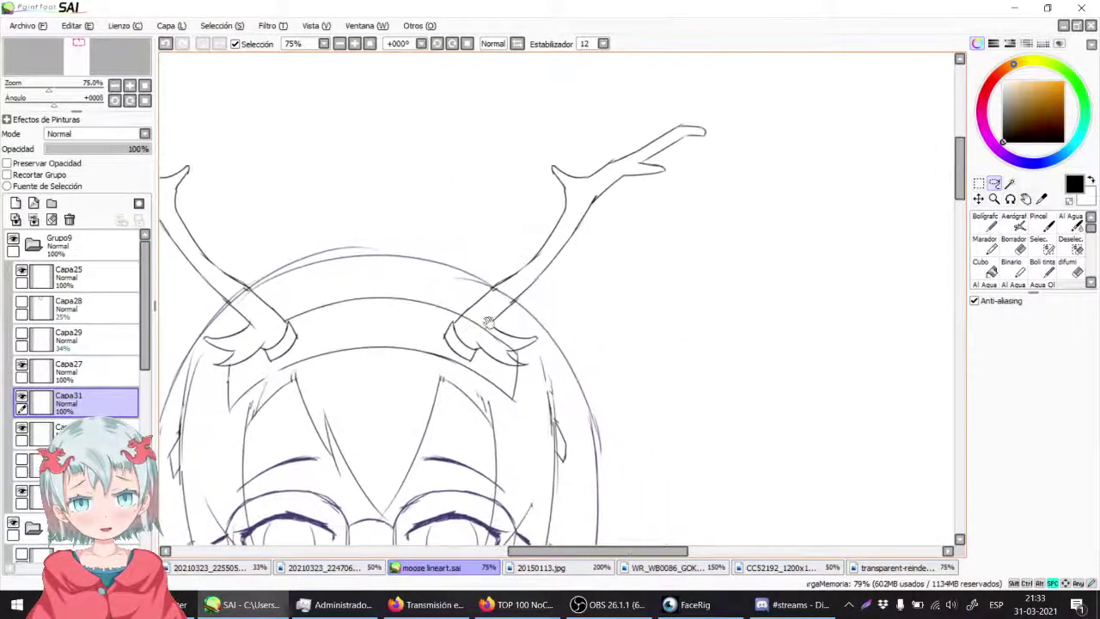
click(1009, 249)
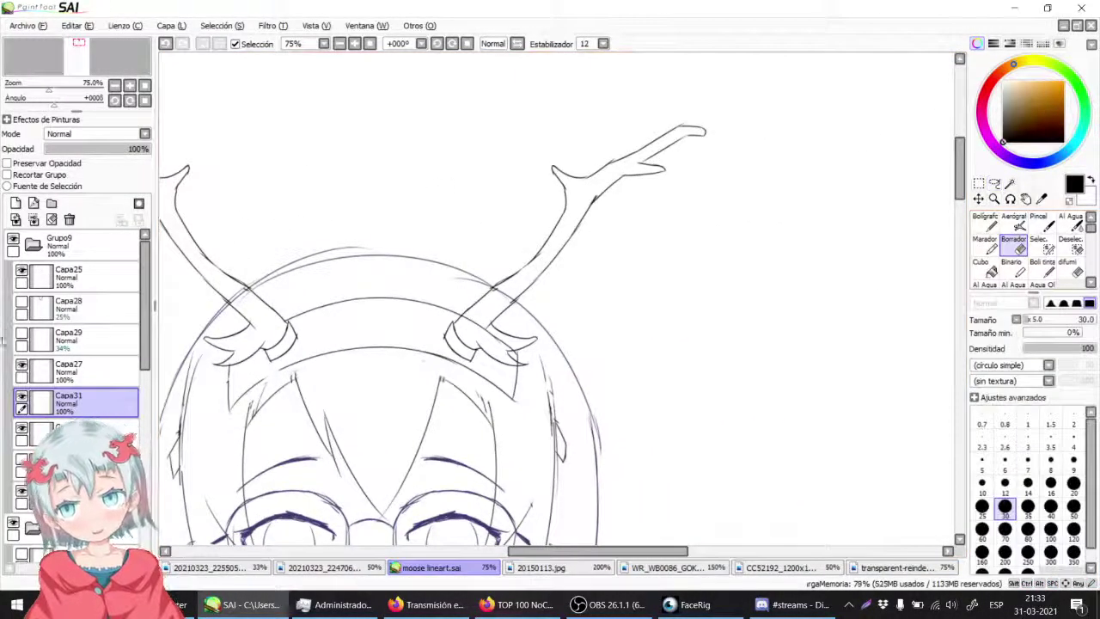
click(99, 369)
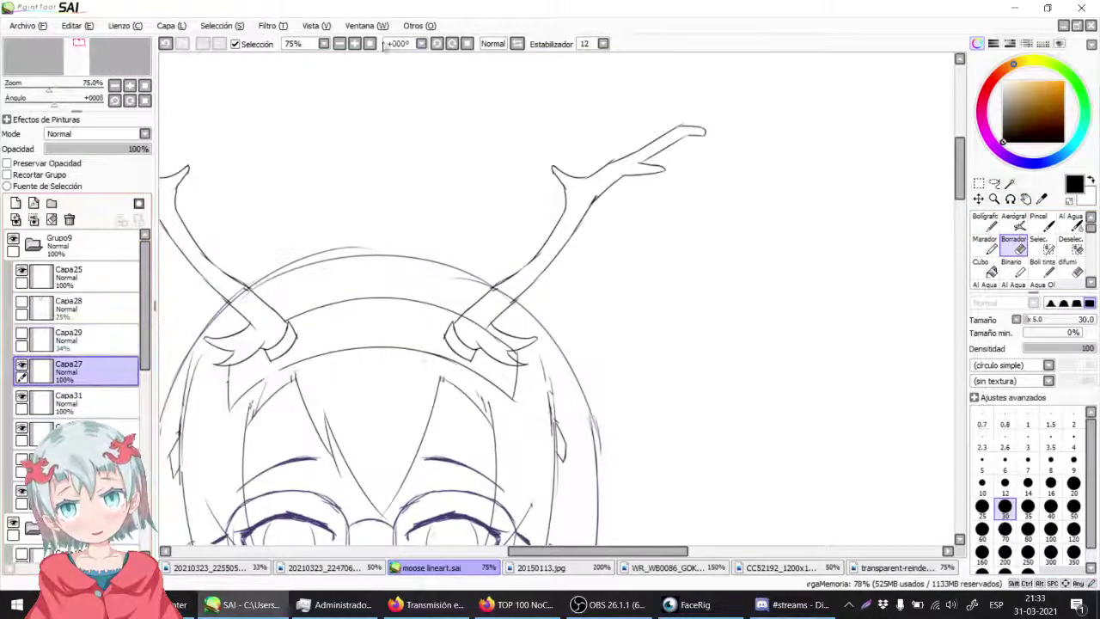
click(355, 44)
click(355, 44)
click(354, 44)
drag(398, 246, 449, 158)
mouse_move(375, 262)
mouse_down()
mouse_move(419, 301)
mouse_move(463, 330)
mouse_move(479, 305)
mouse_up()
drag(589, 58, 513, 327)
click(339, 44)
click(340, 44)
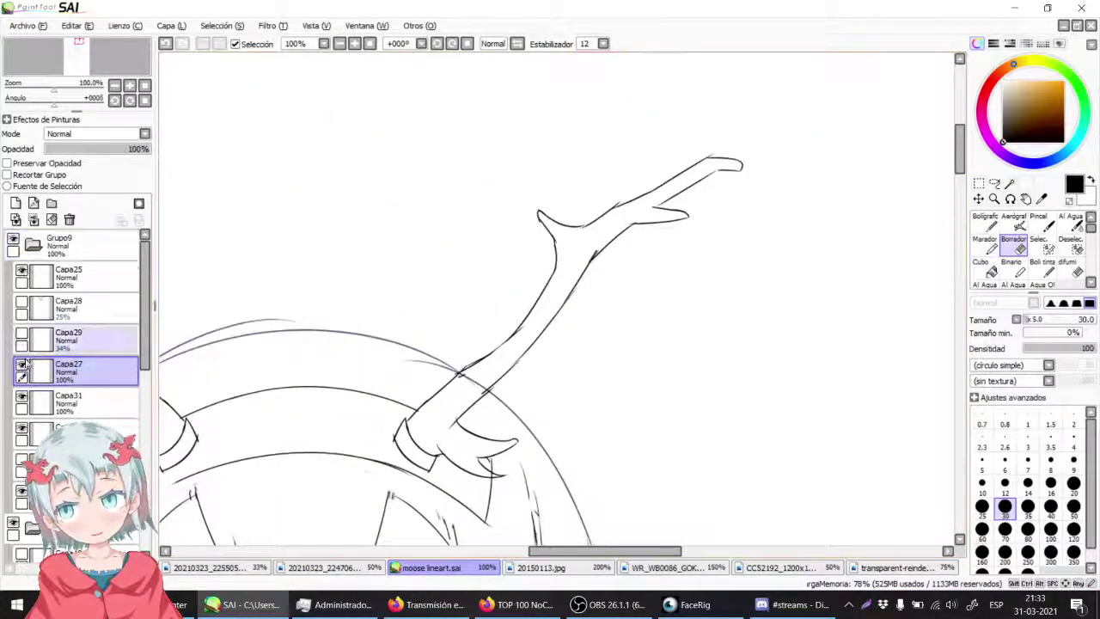
Step: Erase the branching upper half of the mirrored antler on layer Capa31, leaving only its lower shaft
click(22, 400)
click(21, 400)
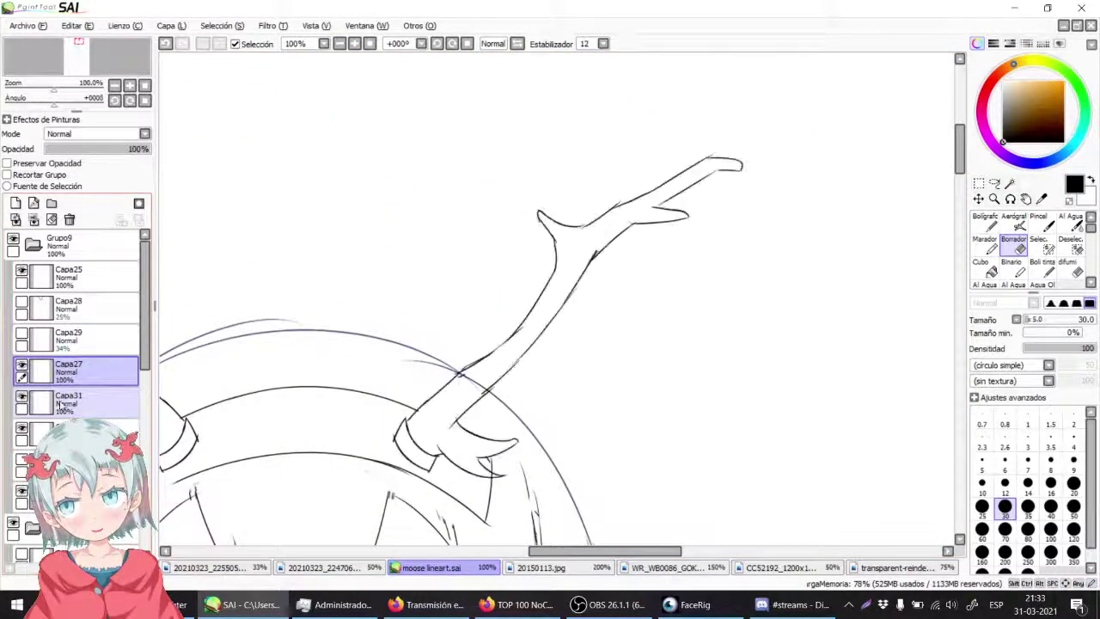
click(65, 403)
mouse_move(540, 199)
mouse_down()
mouse_move(588, 319)
mouse_move(561, 267)
mouse_move(596, 288)
mouse_move(594, 211)
mouse_move(622, 232)
mouse_move(703, 219)
mouse_move(692, 231)
mouse_move(636, 212)
mouse_move(726, 175)
mouse_up()
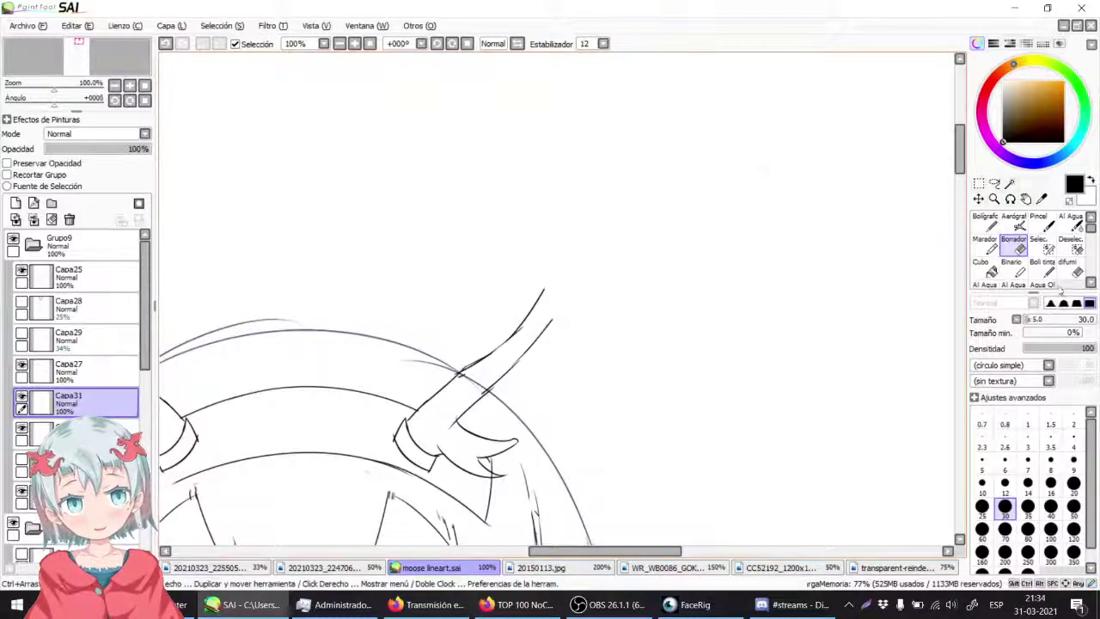
Step: Draw a curved, hatched broken end across the cut antler shaft with the size 3 ink pen
click(1042, 266)
click(355, 44)
click(355, 44)
mouse_move(549, 156)
mouse_down()
mouse_move(493, 189)
mouse_move(532, 297)
mouse_up()
key(ctrl+z)
mouse_move(519, 211)
mouse_down()
mouse_move(535, 270)
mouse_move(547, 269)
mouse_up()
key(ctrl+z)
mouse_move(520, 210)
mouse_down()
mouse_move(543, 237)
mouse_move(544, 272)
mouse_up()
key(ctrl+z)
mouse_move(520, 215)
mouse_down()
mouse_move(538, 270)
mouse_move(534, 259)
mouse_up()
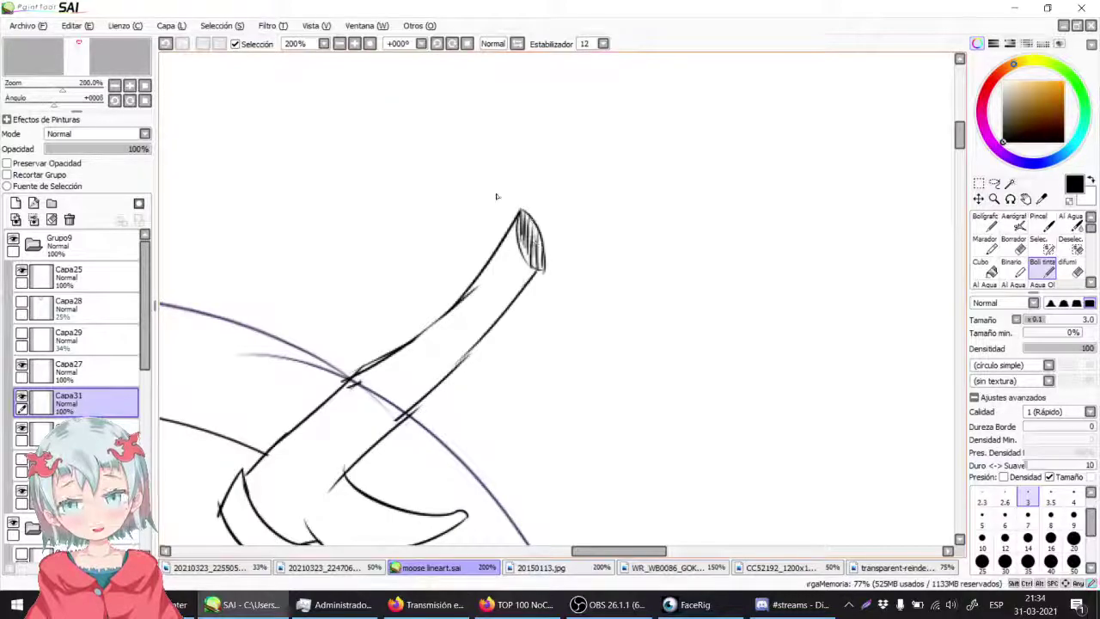
Step: Erase the broken end and the shaft's upper part to shorten the cut antler on layer Capa31
click(339, 43)
click(339, 44)
click(340, 44)
click(339, 44)
drag(322, 229, 388, 133)
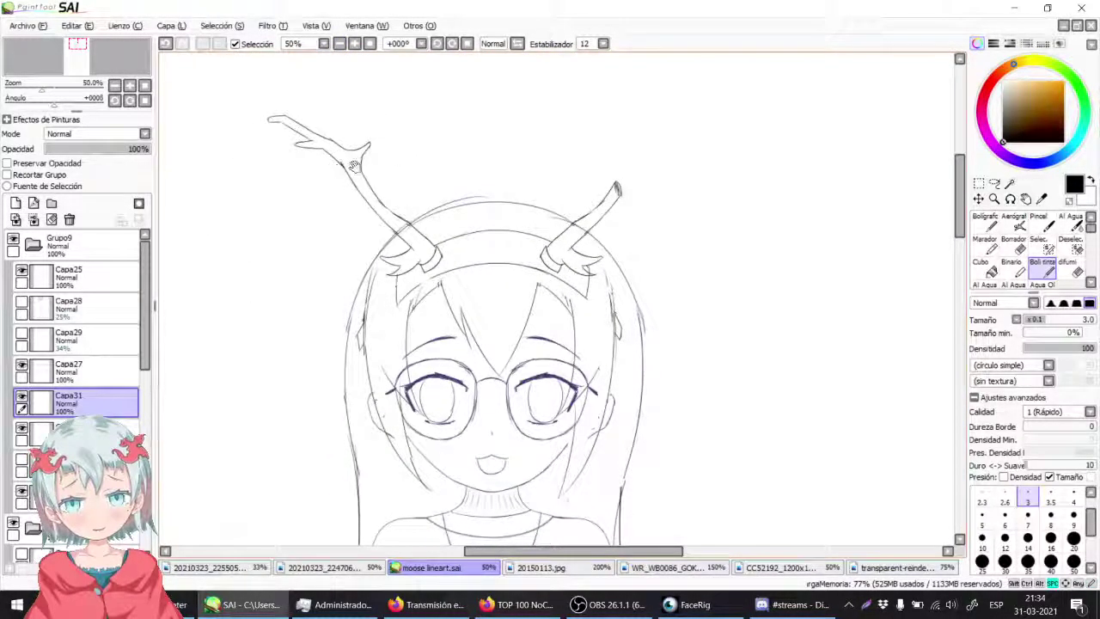
scroll(454, 153, up, 4)
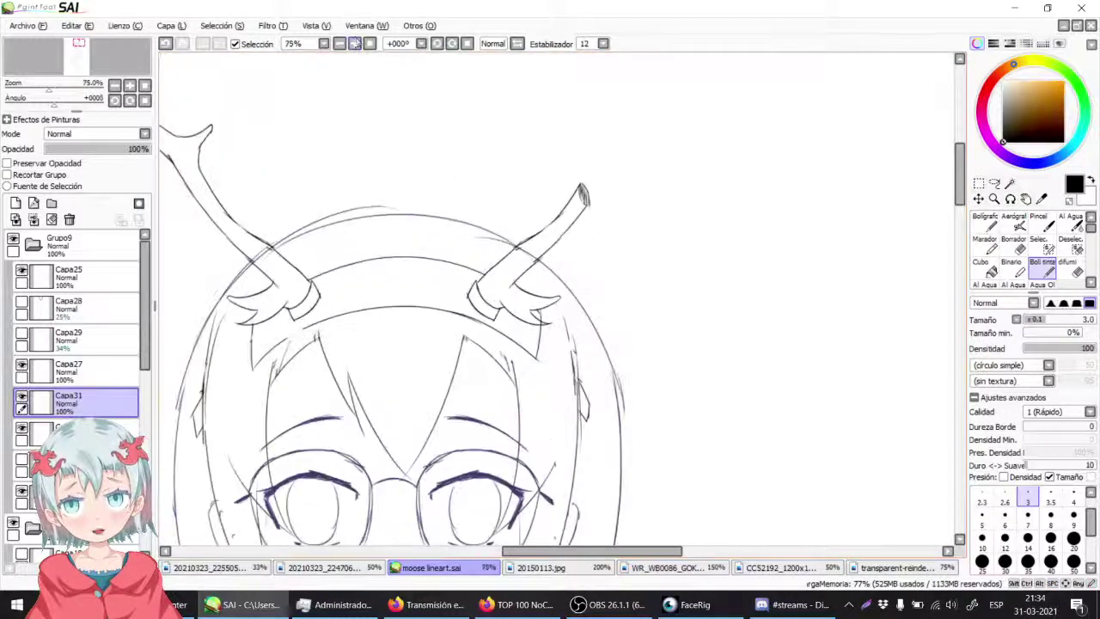
click(1020, 249)
mouse_move(581, 153)
mouse_down()
mouse_move(569, 215)
mouse_move(580, 163)
mouse_move(592, 214)
mouse_up()
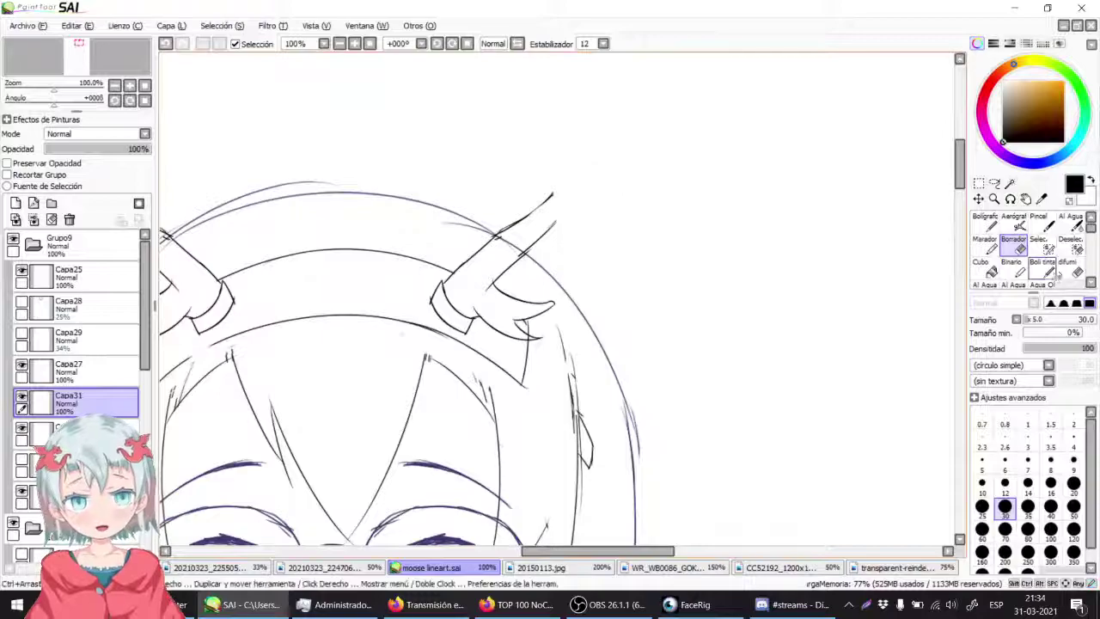
Step: Draw a narrow oval broken end on the shortened antler and fill it with hatching using the size 3 ink pen
click(1042, 266)
click(354, 43)
mouse_move(542, 96)
mouse_down()
mouse_move(515, 157)
mouse_move(527, 208)
mouse_up()
drag(521, 154, 524, 204)
mouse_move(515, 154)
mouse_down()
mouse_move(521, 204)
mouse_move(527, 180)
mouse_up()
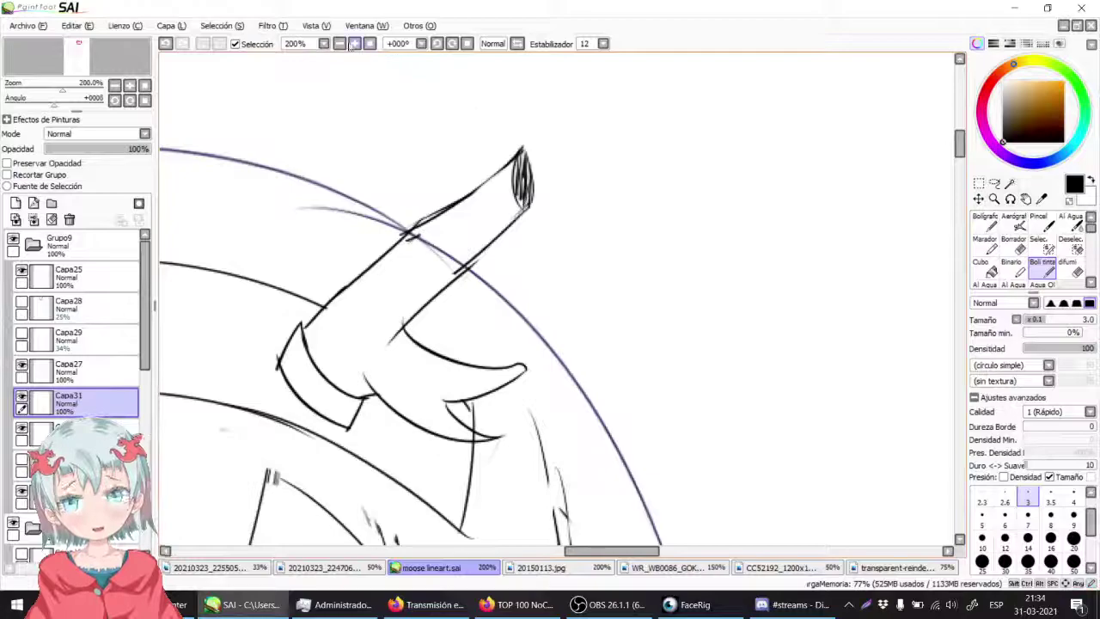
scroll(369, 107, down, 5)
drag(323, 206, 335, 277)
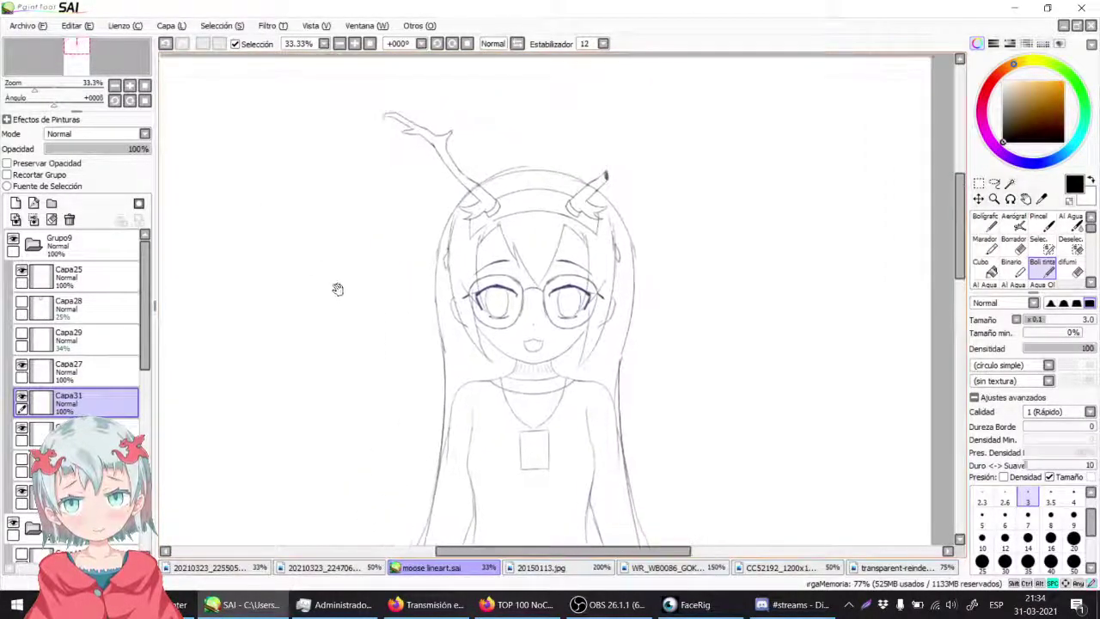
Step: Check the live stream chat in YouTube Studio and review the full figure with its antlers in PaintTool SAI
key(alt+Tab)
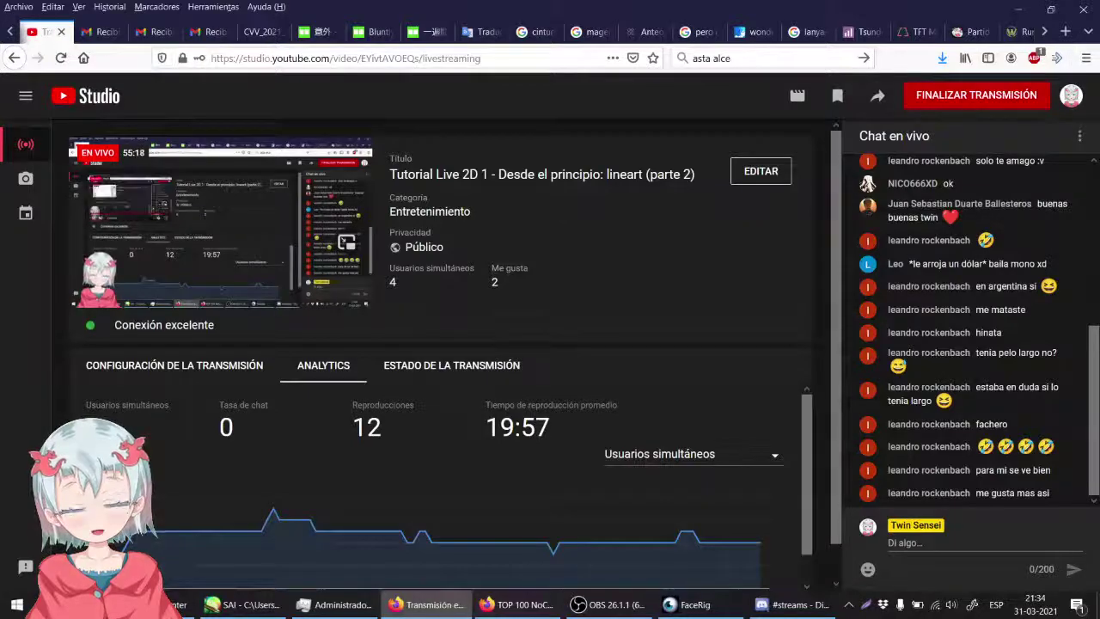
key(alt+Tab)
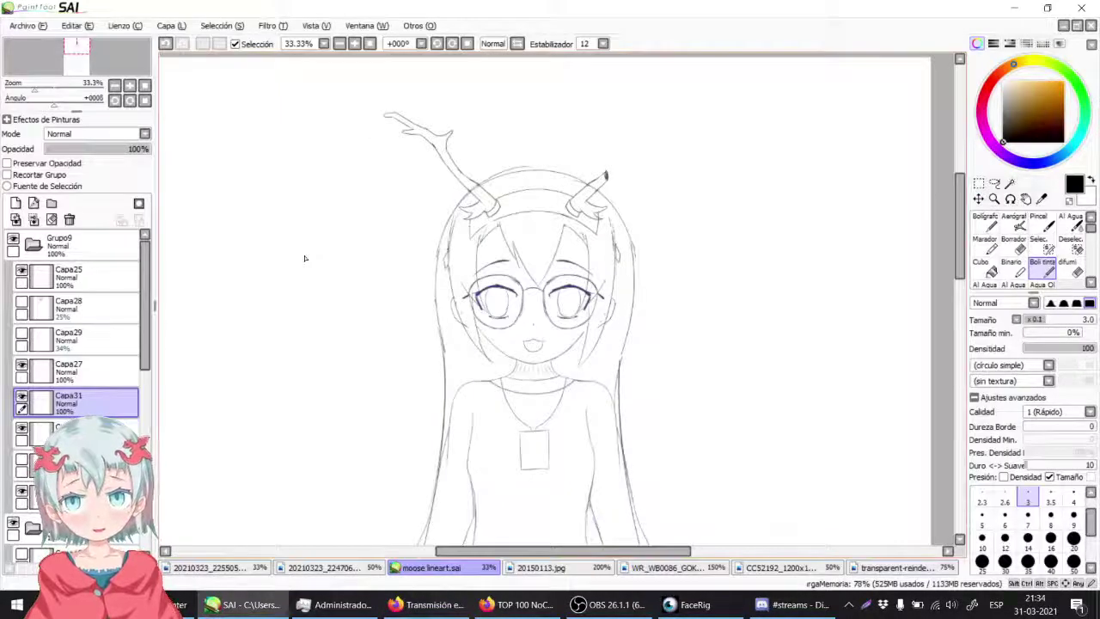
drag(434, 397, 444, 373)
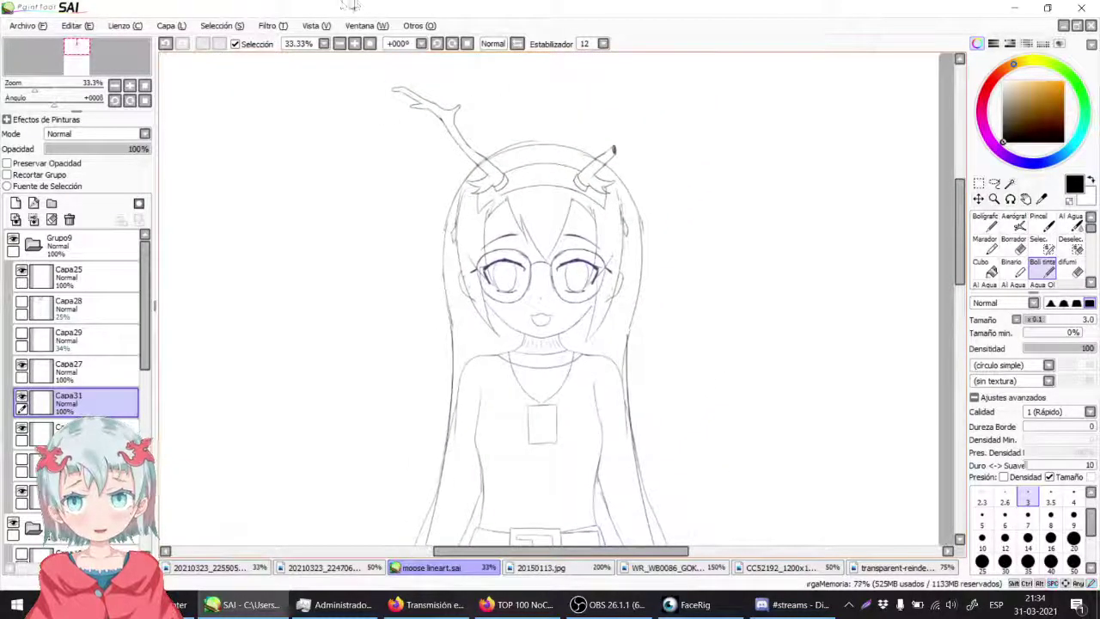
click(339, 43)
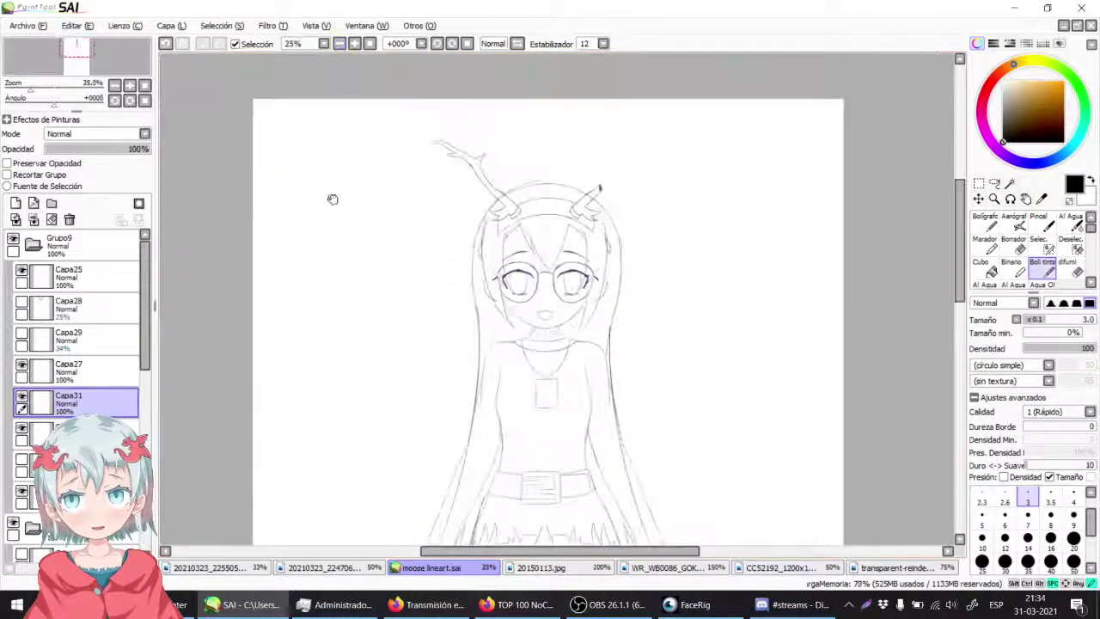
drag(334, 201, 309, 160)
drag(313, 272, 331, 158)
drag(504, 163, 475, 276)
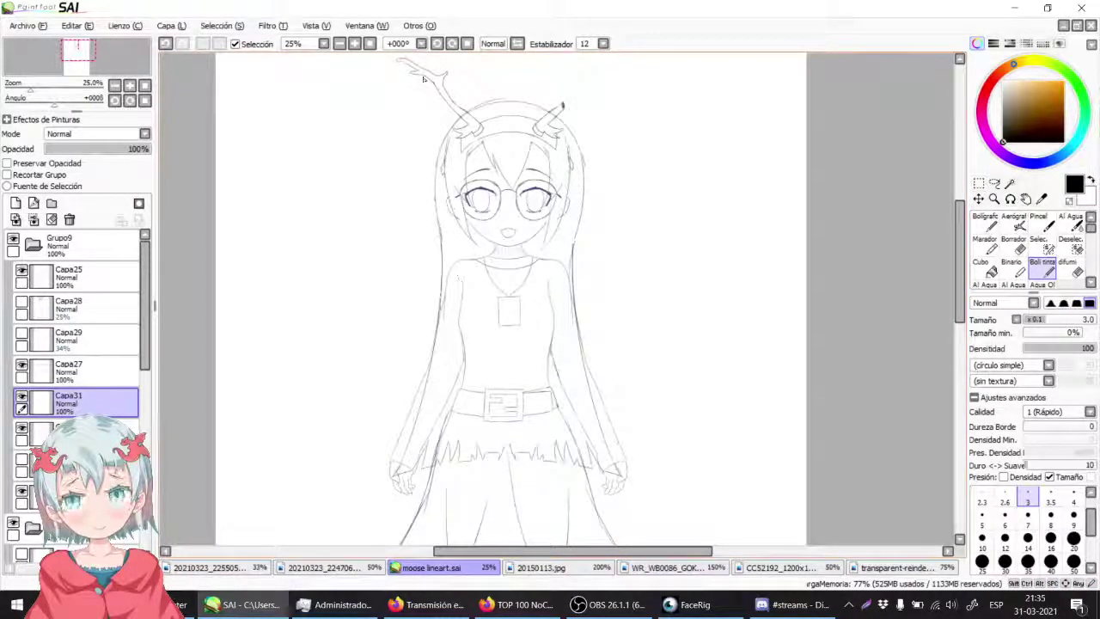
key(alt+Tab)
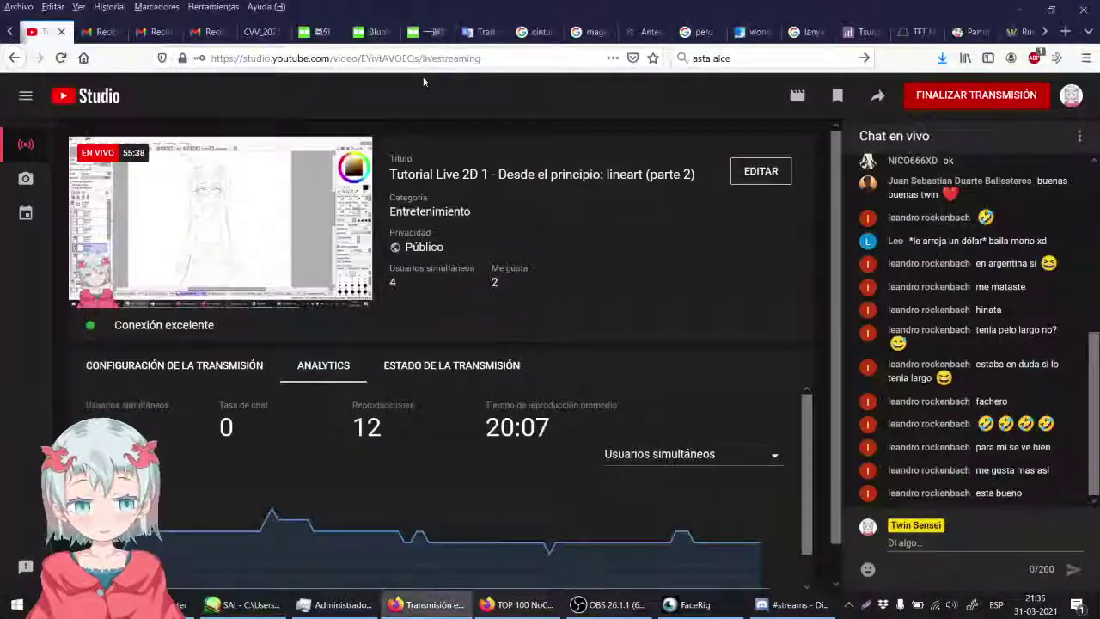
key(alt+Tab)
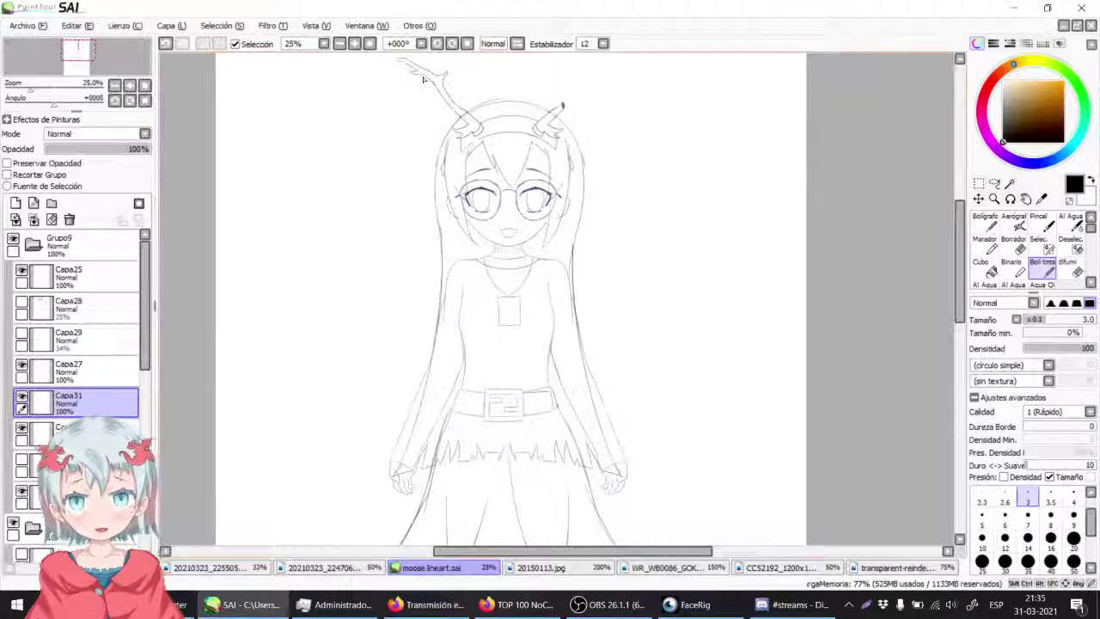
Step: Examine the two-tone lace-up shoes in the reference image 20150113.jpg, enlarged to 500%
drag(373, 352, 414, 137)
drag(421, 287, 402, 132)
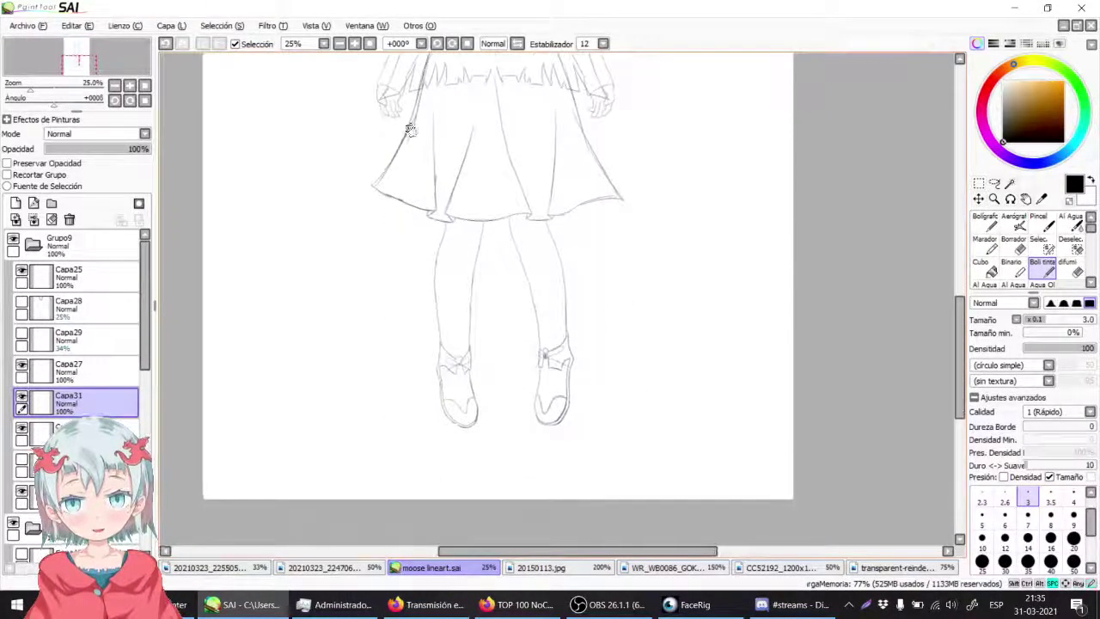
click(548, 568)
click(355, 43)
click(355, 43)
click(355, 43)
drag(373, 468, 446, 186)
drag(509, 233, 520, 318)
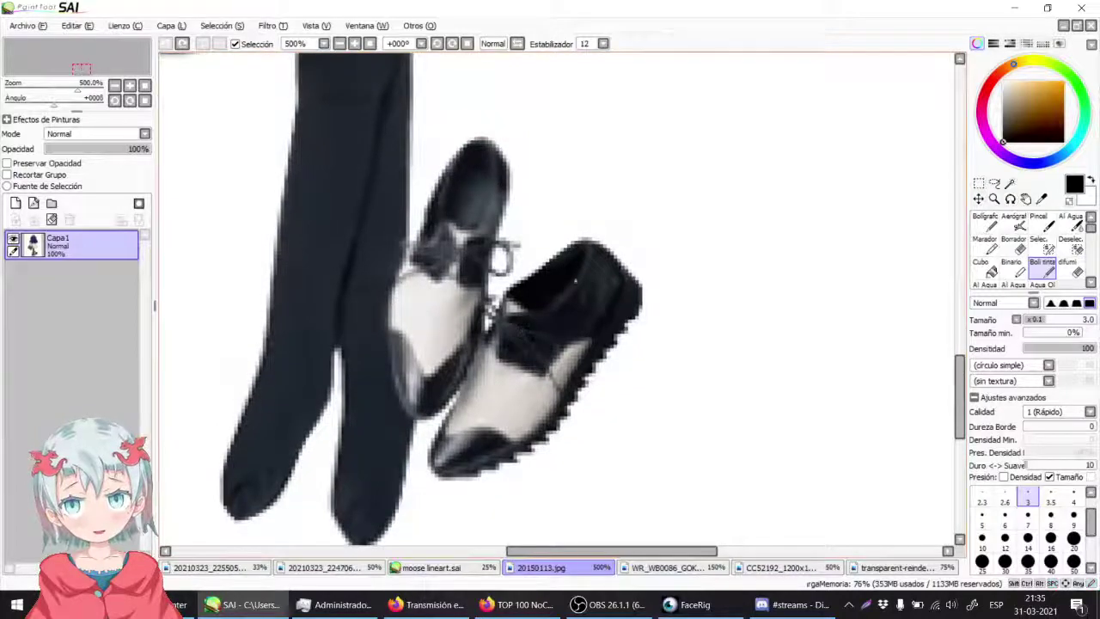
scroll(507, 383, down, 2)
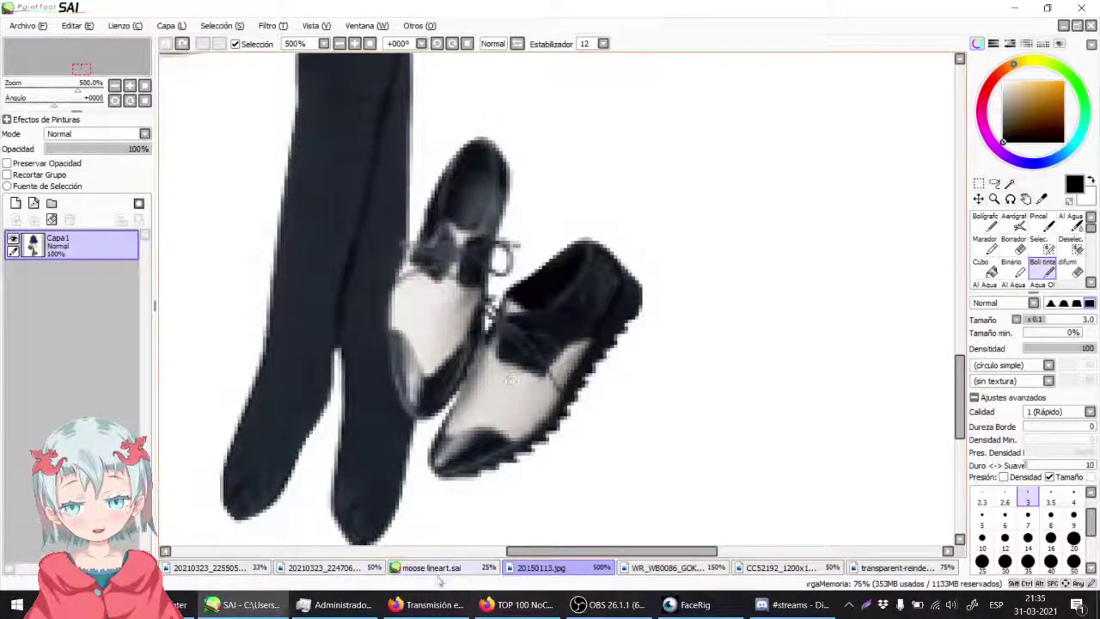
Step: Inspect the shoes, hands and fringed hem in moose lineart.sai at 75% zoom
click(430, 567)
click(357, 46)
click(357, 45)
drag(455, 163, 332, 250)
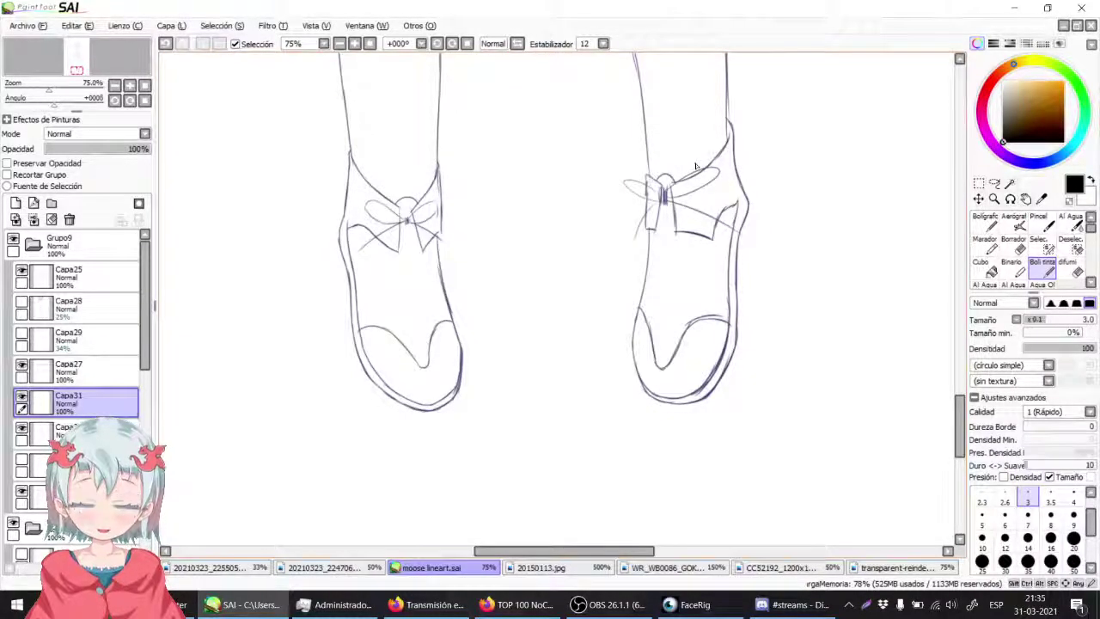
scroll(696, 172, up, 10)
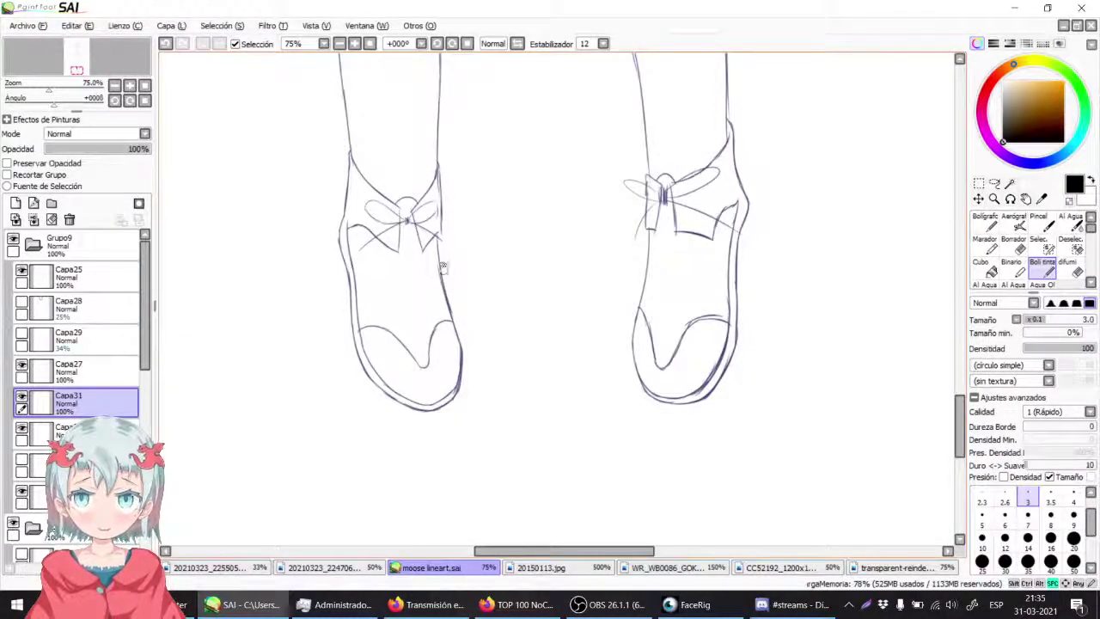
scroll(495, 217, up, 3)
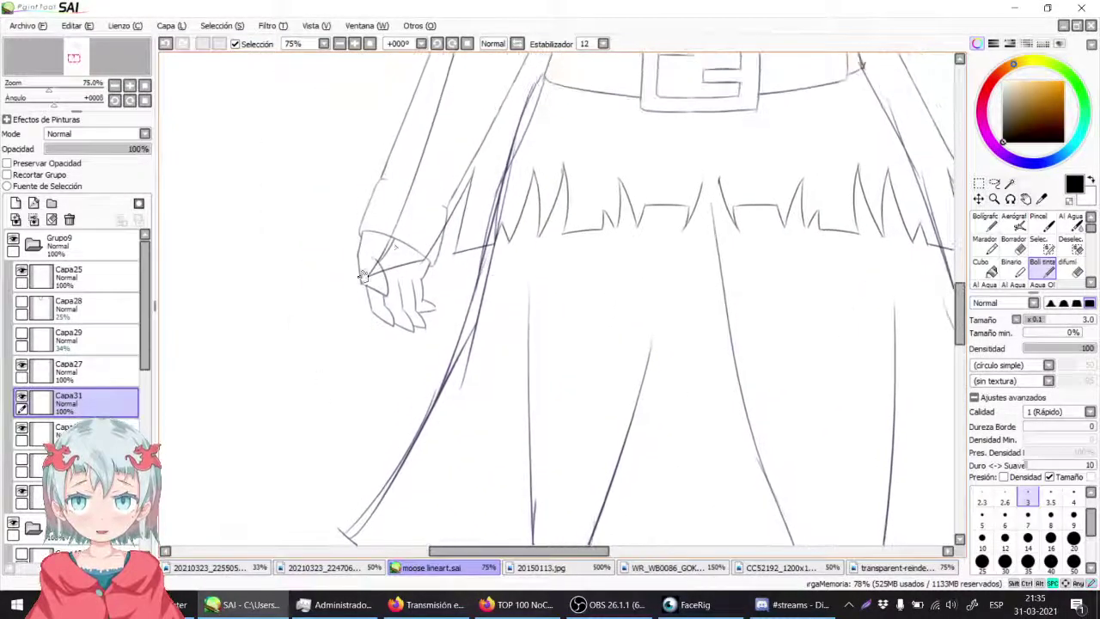
scroll(440, 292, up, 3)
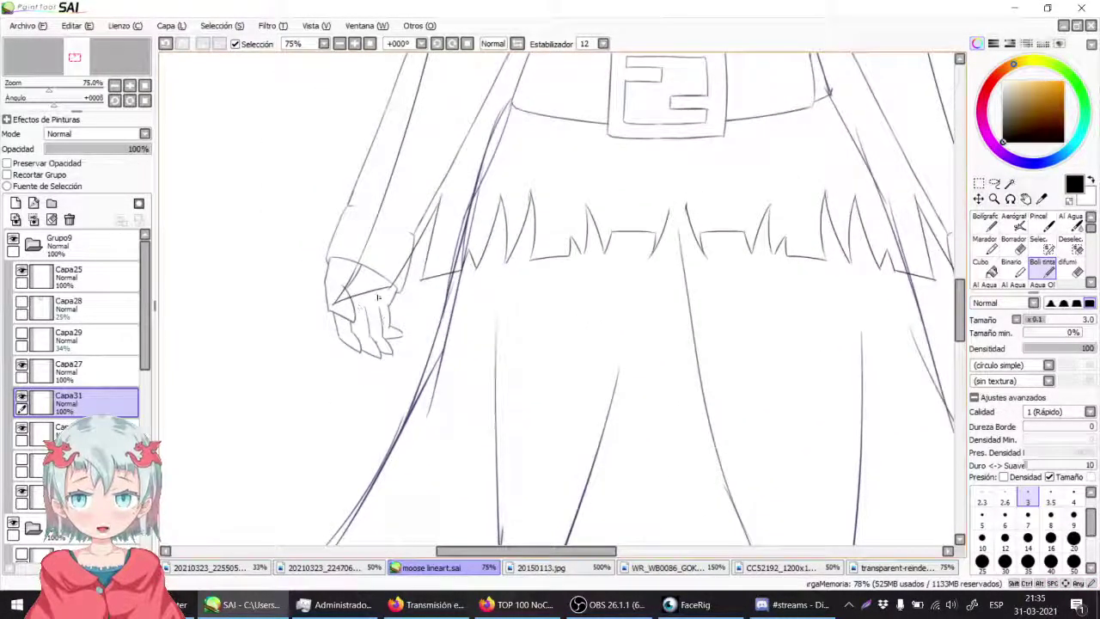
scroll(364, 255, right, 5)
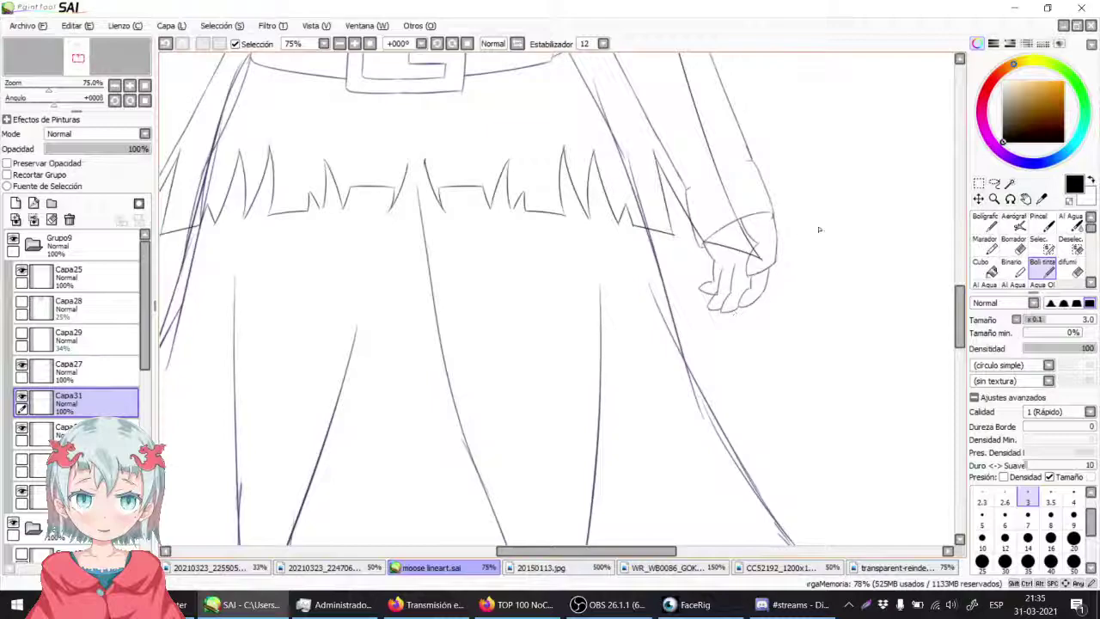
scroll(504, 396, down, 10)
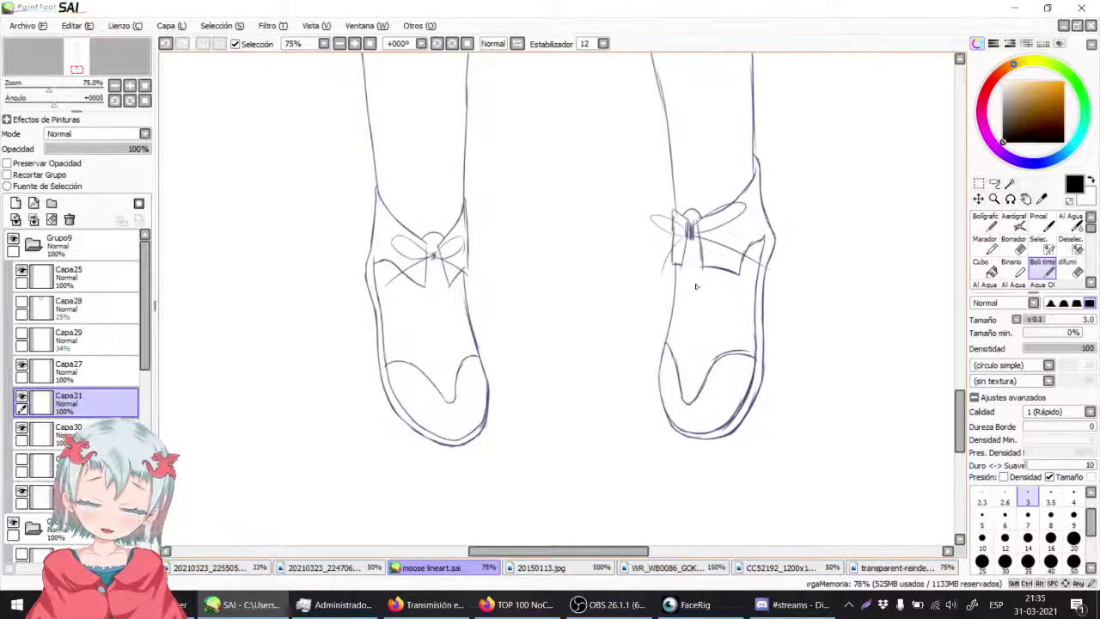
scroll(86, 326, down, 10)
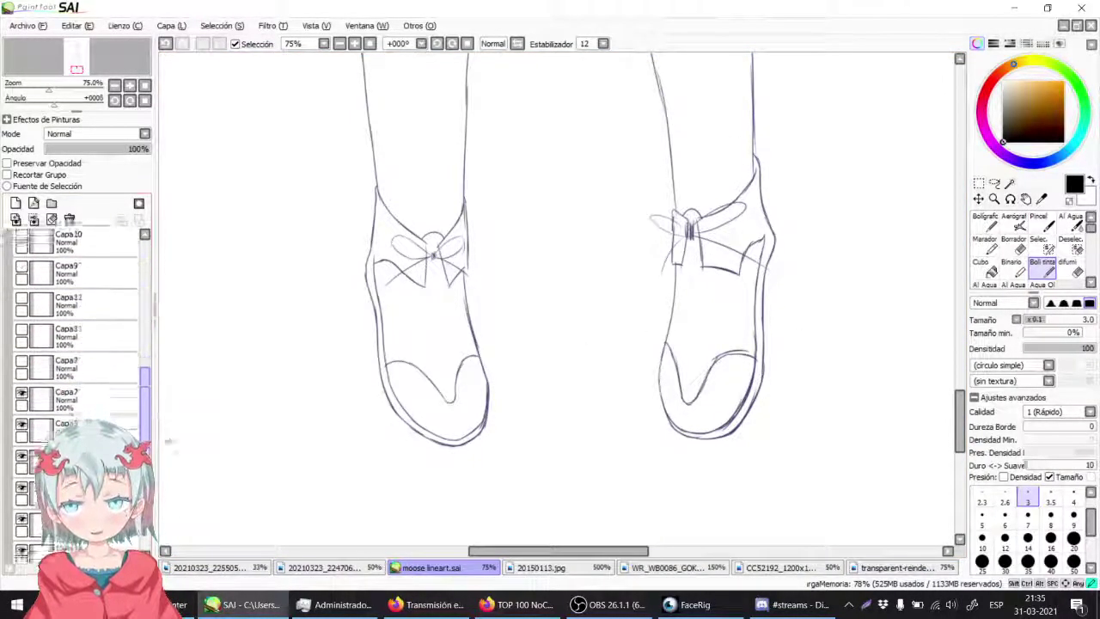
Step: Show the base body group Grupo7 and hide Grupo9 and Grupo8 to isolate the bare legs
click(13, 540)
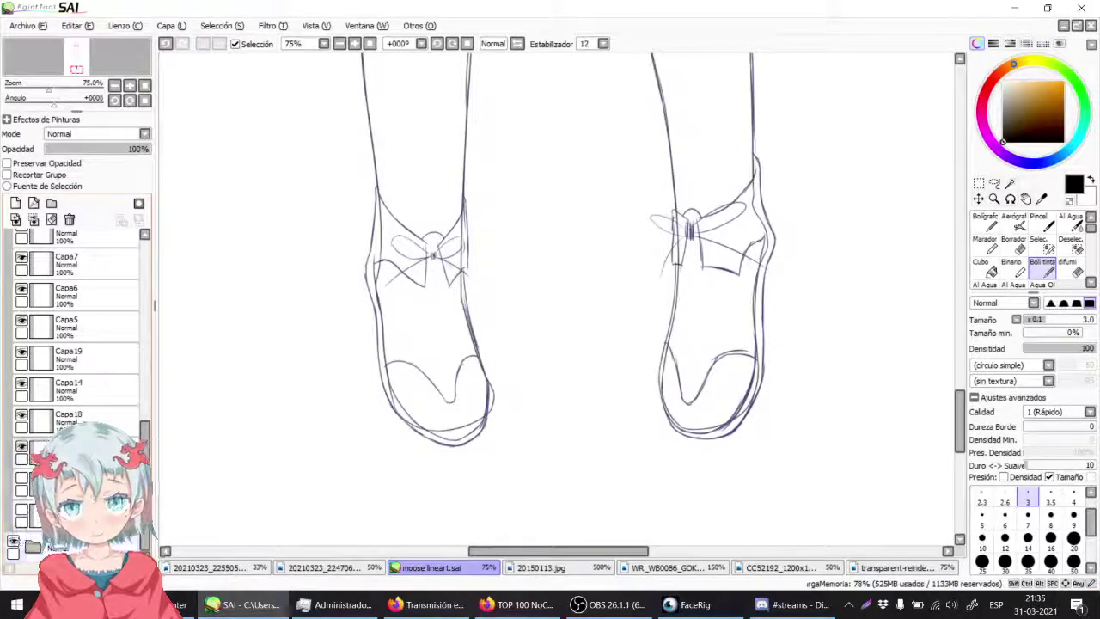
scroll(77, 326, up, 10)
click(34, 277)
click(33, 276)
click(13, 239)
click(13, 270)
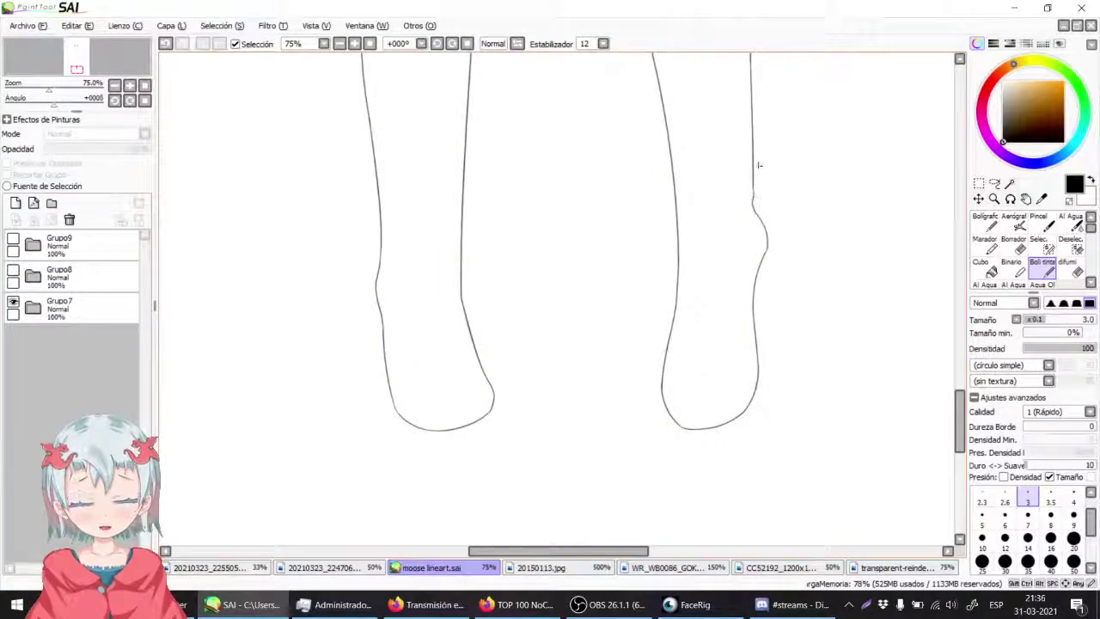
drag(379, 215, 422, 238)
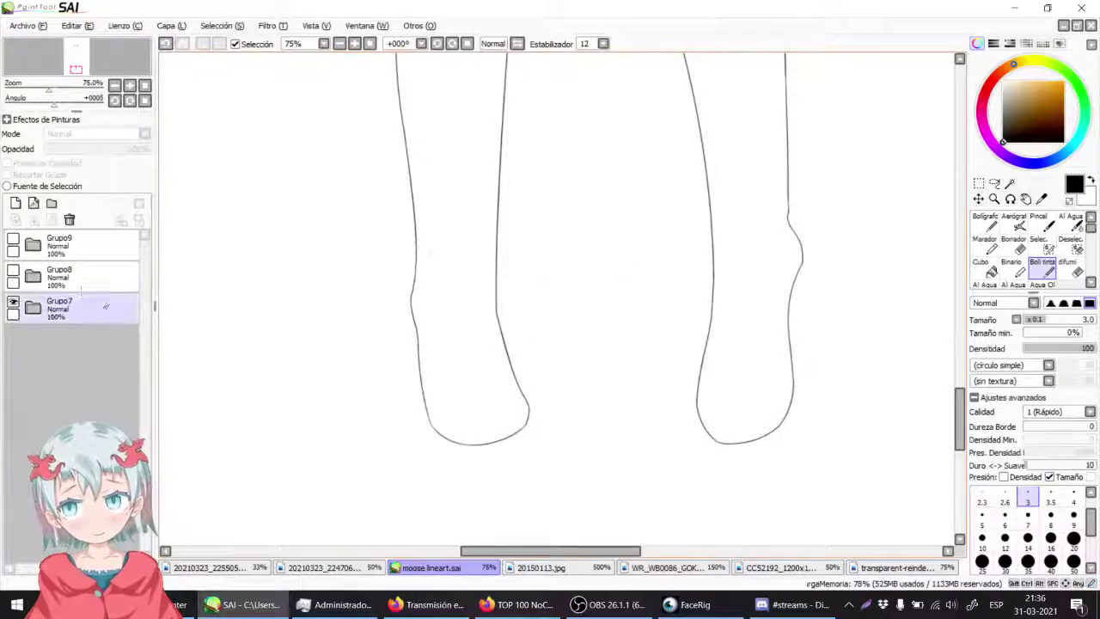
Step: Add a new layer above Grupo9 and try short ink strokes along one leg's outer ankle
click(86, 247)
click(16, 203)
drag(416, 227, 416, 260)
key(ctrl+z)
key(ctrl+z)
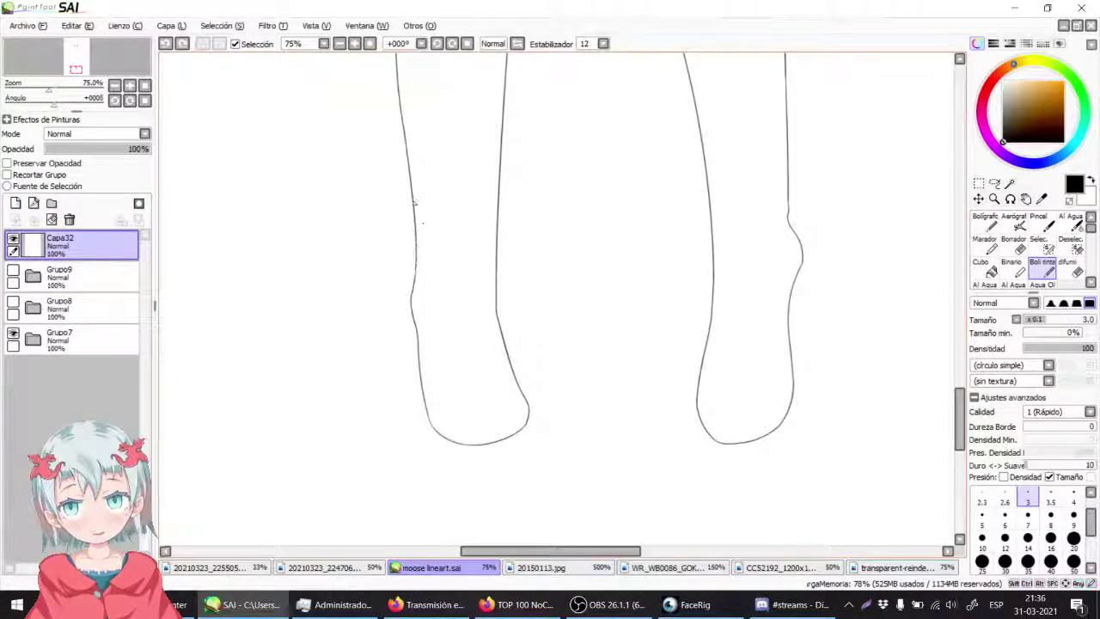
drag(413, 211, 412, 237)
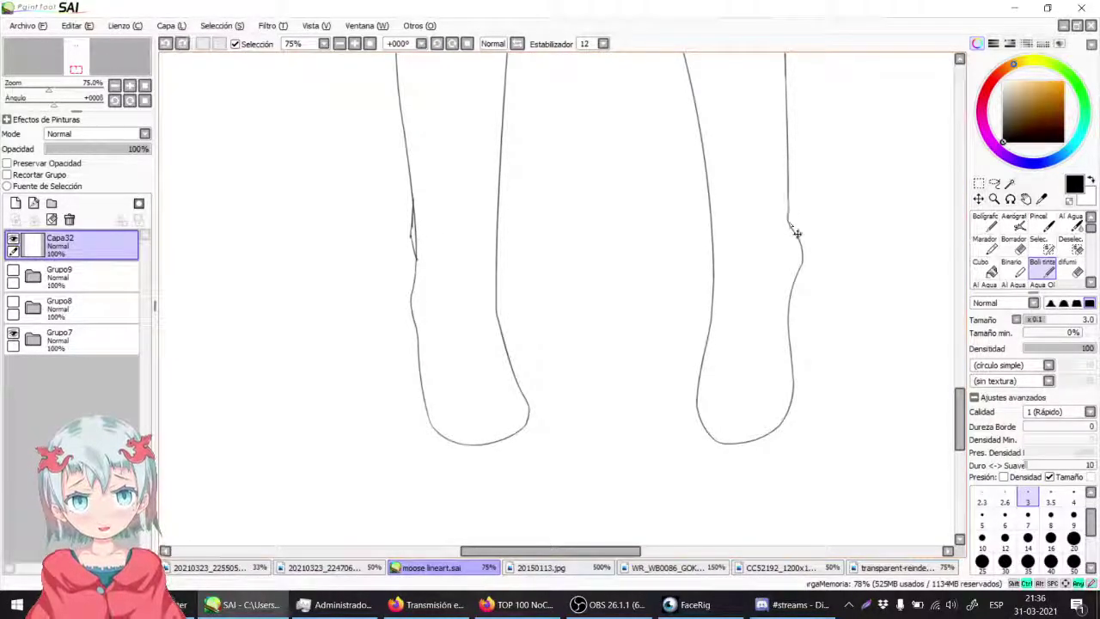
Step: Try ink strokes along the other leg's bulging ankle and around the feet, and undo the test strokes
drag(789, 209, 794, 287)
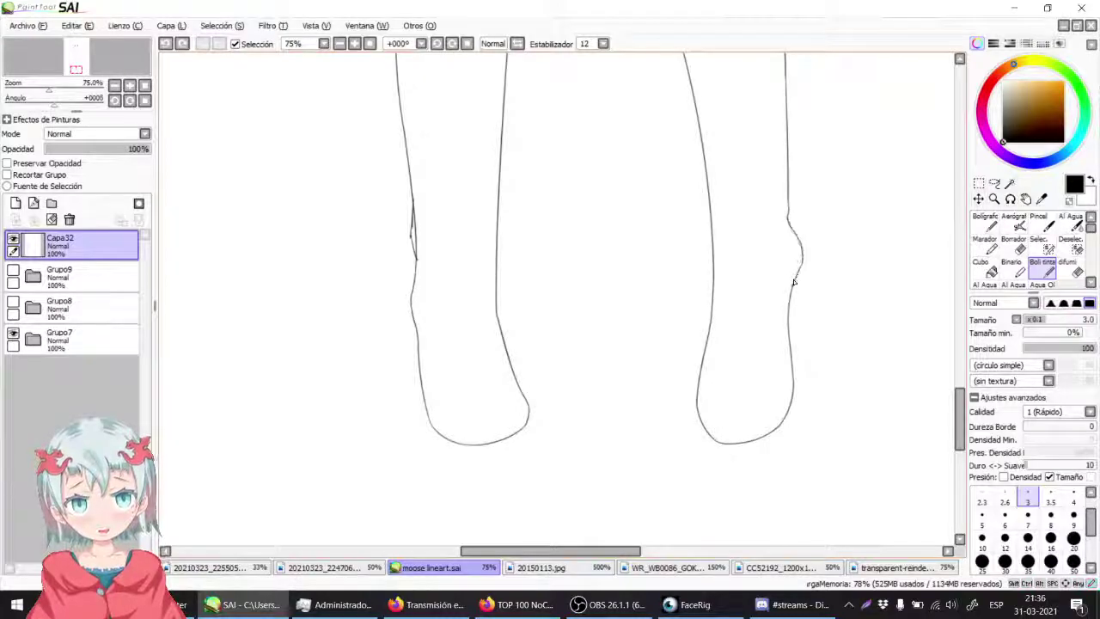
drag(786, 354, 790, 383)
key(ctrl+z)
drag(794, 280, 793, 375)
key(ctrl+z)
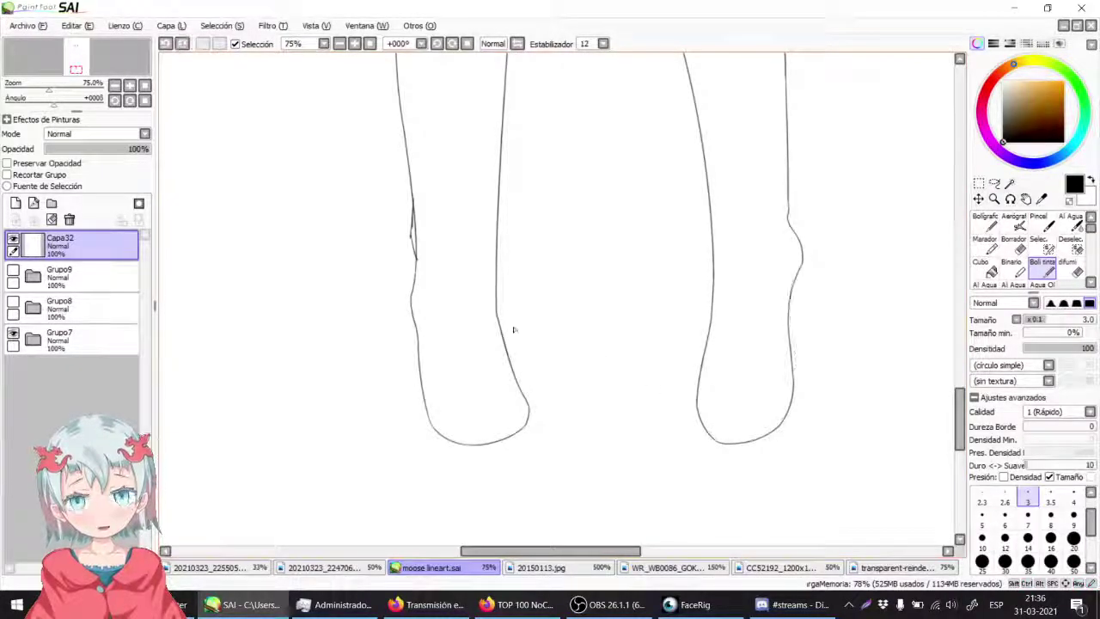
key(ctrl+z)
key(ctrl+z)
mouse_move(541, 458)
mouse_down()
mouse_move(593, 139)
mouse_move(653, 473)
mouse_up()
key(ctrl+z)
Step: Try a freehand ink stroke over the bare legs at 25% zoom and undo it
scroll(321, 395, down, 4)
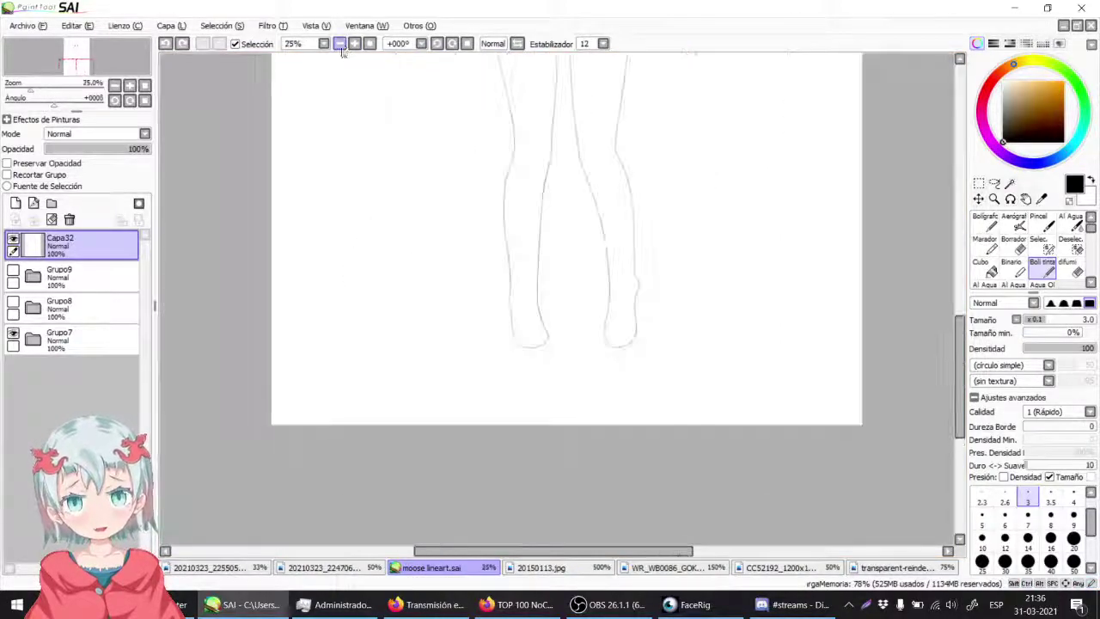
drag(370, 302, 392, 385)
mouse_move(395, 317)
mouse_down()
mouse_move(391, 411)
mouse_move(321, 176)
mouse_up()
drag(434, 468, 437, 293)
mouse_move(424, 356)
mouse_down()
mouse_move(515, 346)
mouse_move(471, 383)
mouse_up()
key(ctrl+z)
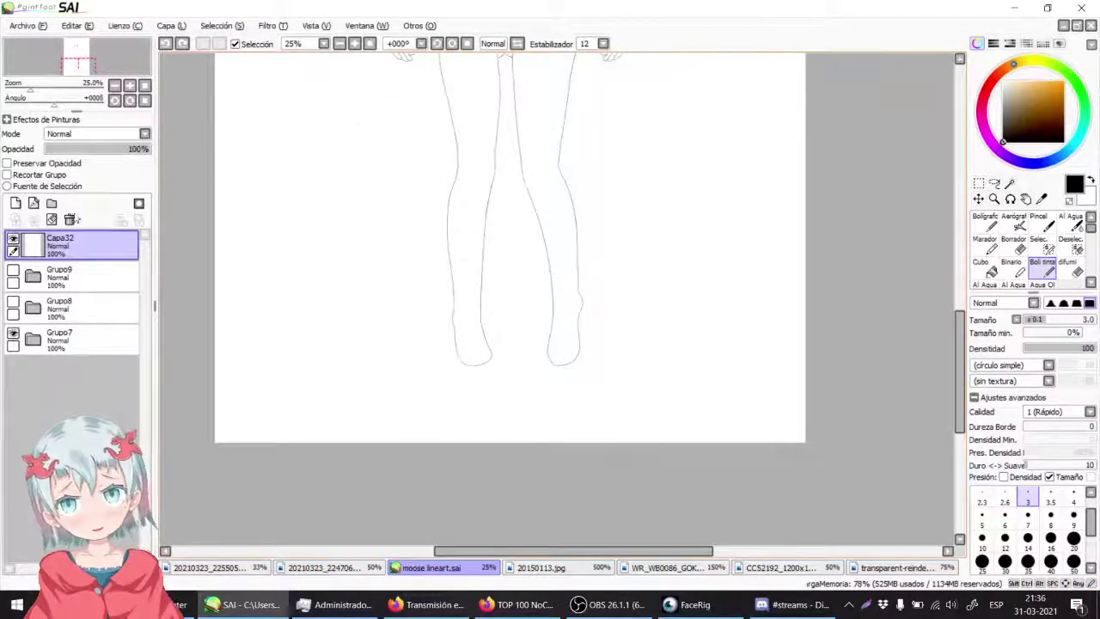
Step: Make Grupo9 and Grupo8 visible again and hide Grupo7 to display the clothed figure's lineart
click(13, 270)
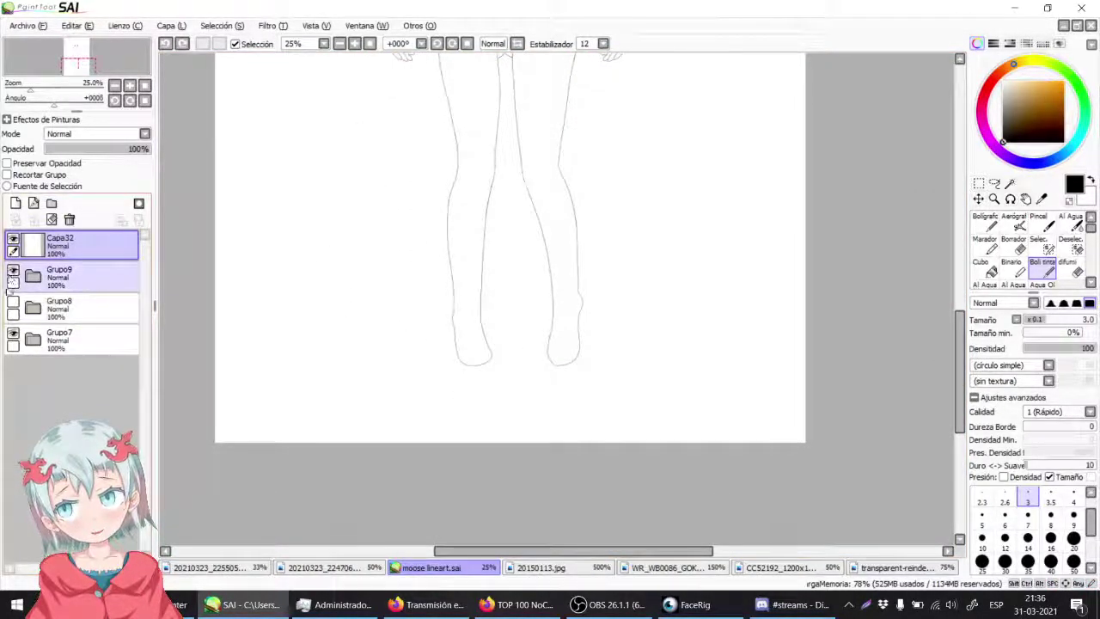
click(13, 302)
click(13, 302)
click(13, 302)
click(13, 302)
drag(427, 373, 505, 370)
key(ctrl+z)
key(ctrl+z)
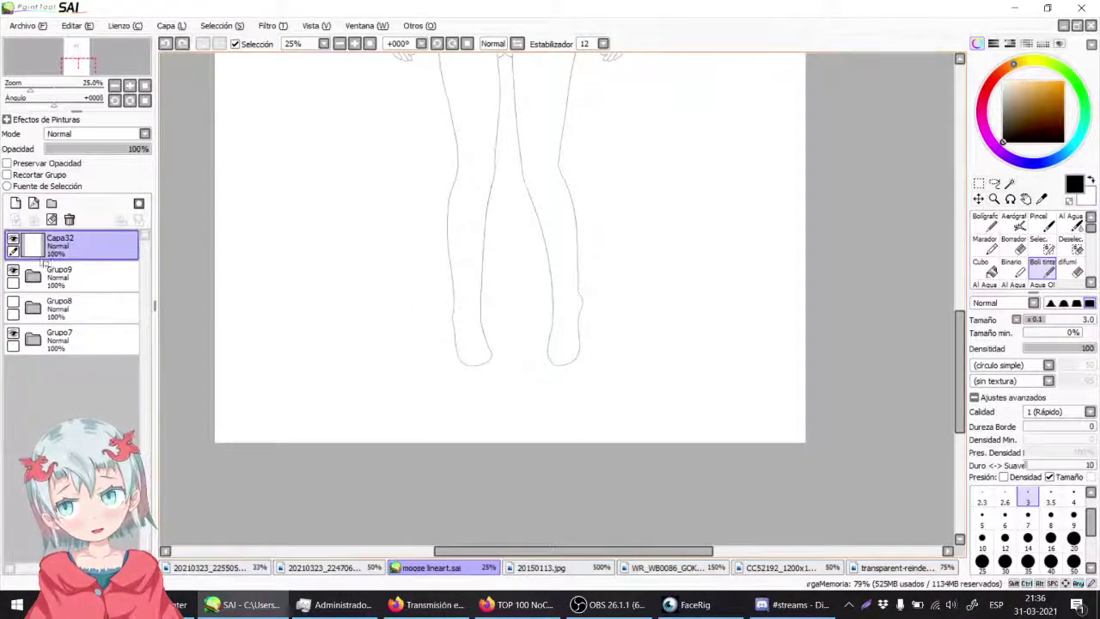
click(13, 302)
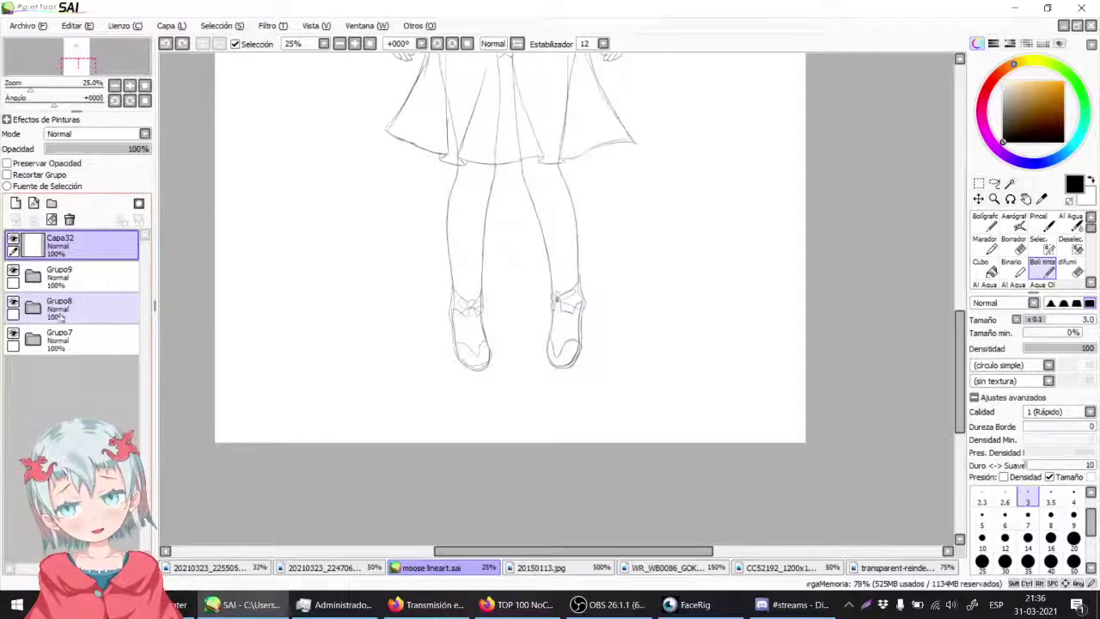
drag(292, 140, 251, 509)
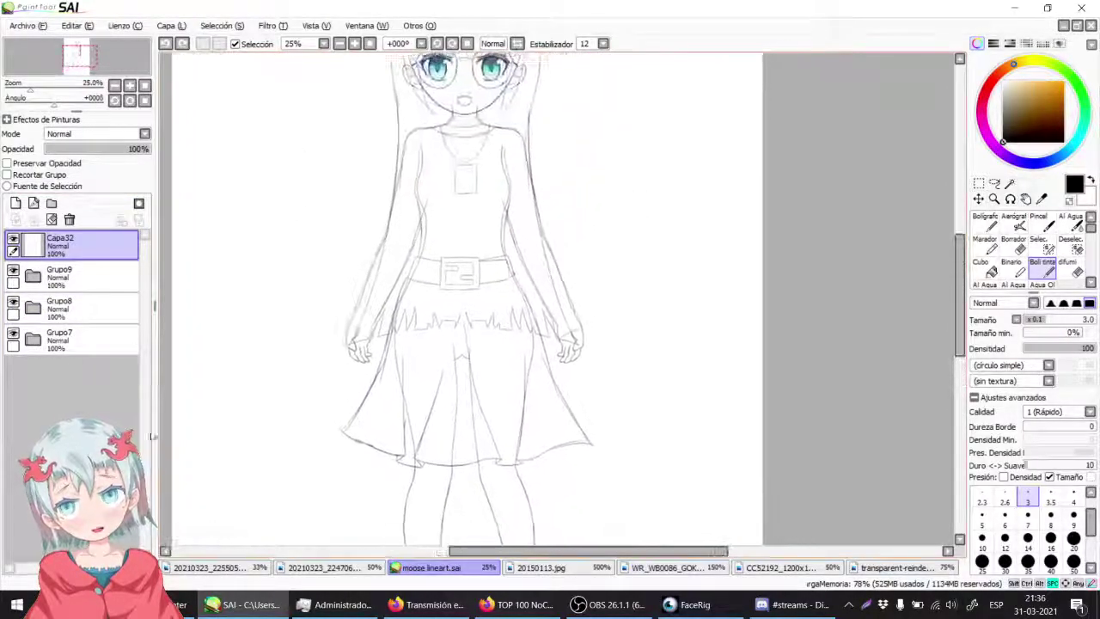
click(13, 335)
mouse_move(289, 262)
mouse_down()
mouse_move(289, 322)
mouse_move(270, 361)
mouse_up()
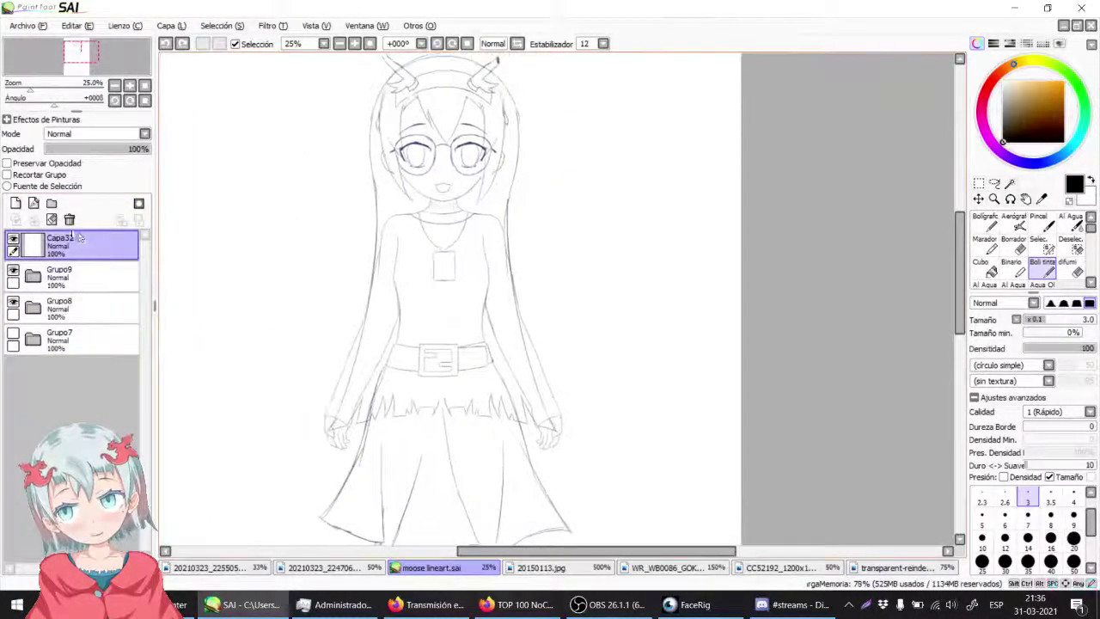
Step: Delete the empty Capa32 layer and undo the deletion
click(70, 219)
mouse_move(385, 307)
mouse_down()
mouse_move(394, 225)
mouse_move(418, 273)
mouse_up()
click(526, 367)
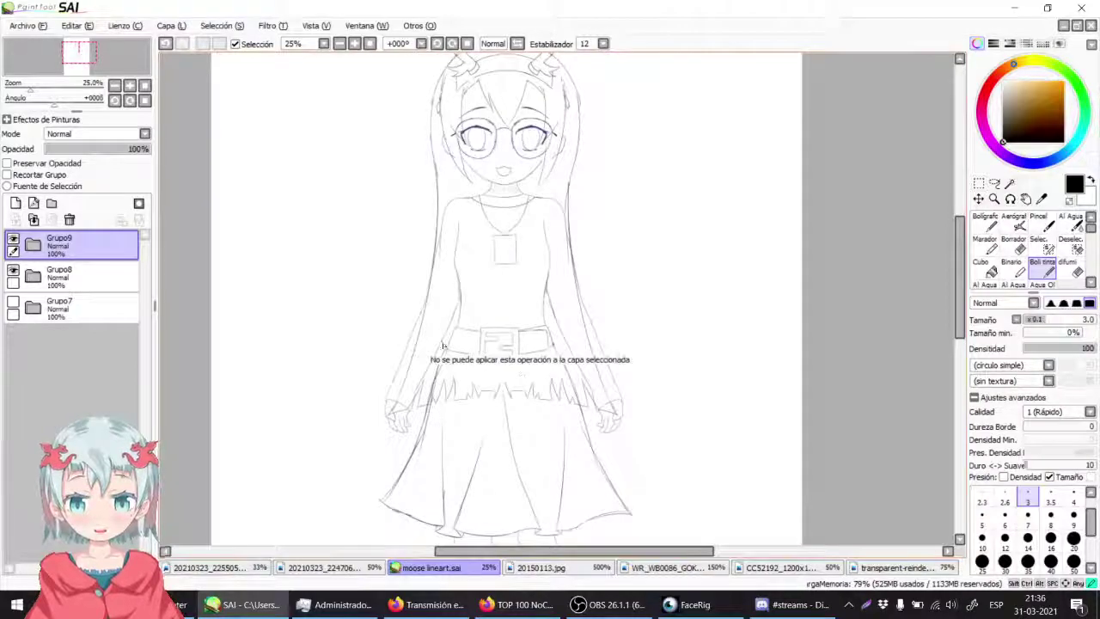
key(ctrl+z)
Step: Try large freehand ink loops over the figure's chest and undo them
mouse_move(550, 358)
mouse_down()
mouse_move(468, 366)
mouse_move(444, 325)
mouse_move(542, 317)
mouse_move(571, 334)
mouse_up()
key(ctrl+z)
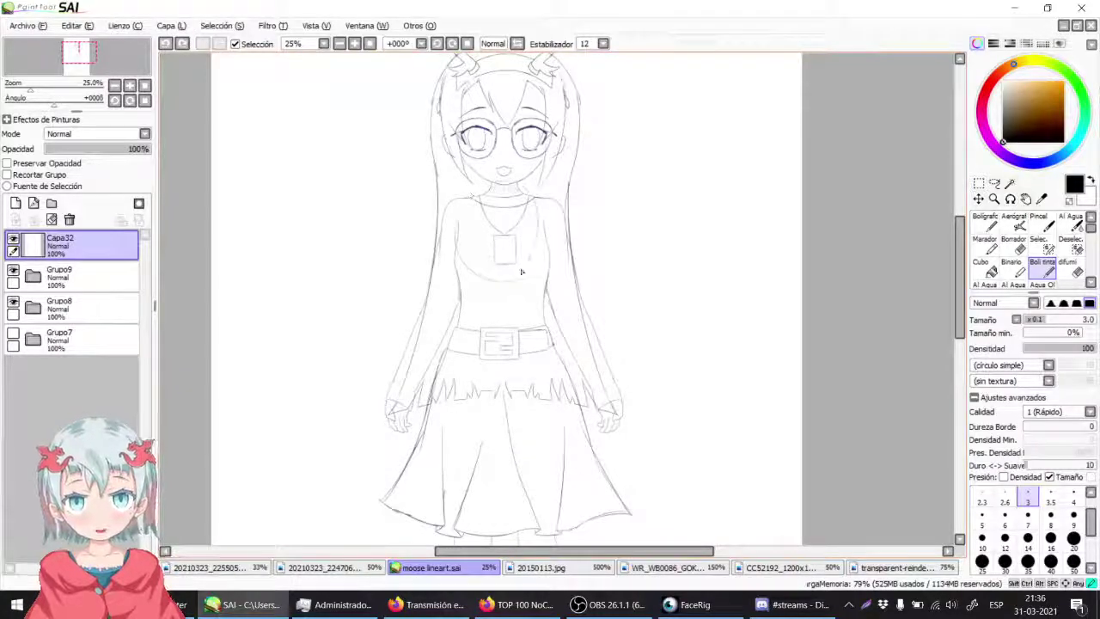
drag(547, 205, 548, 197)
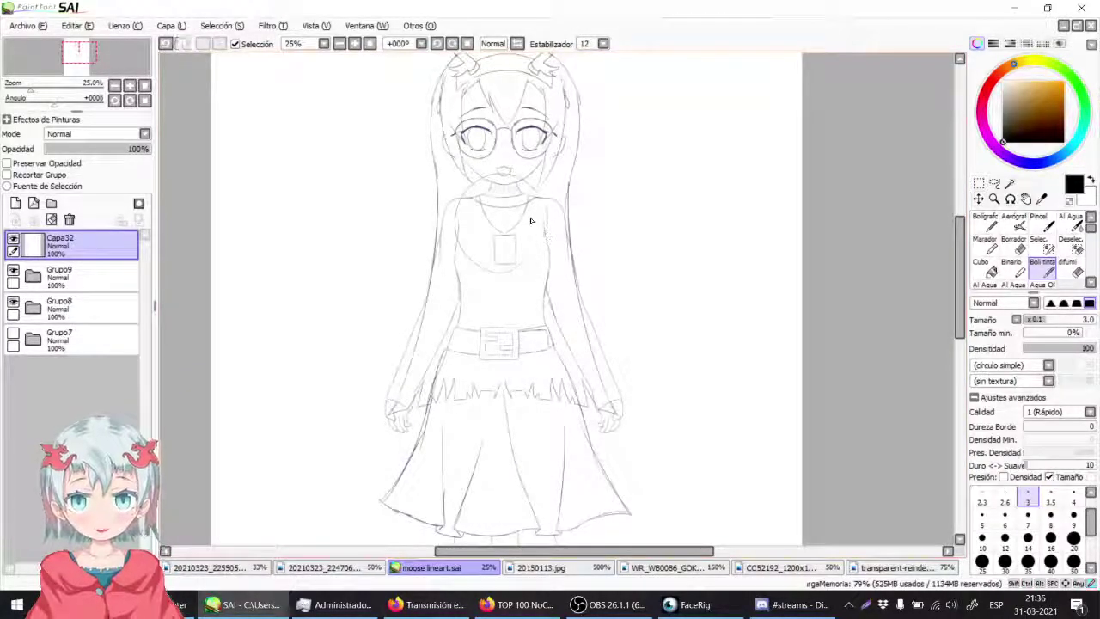
key(ctrl+z)
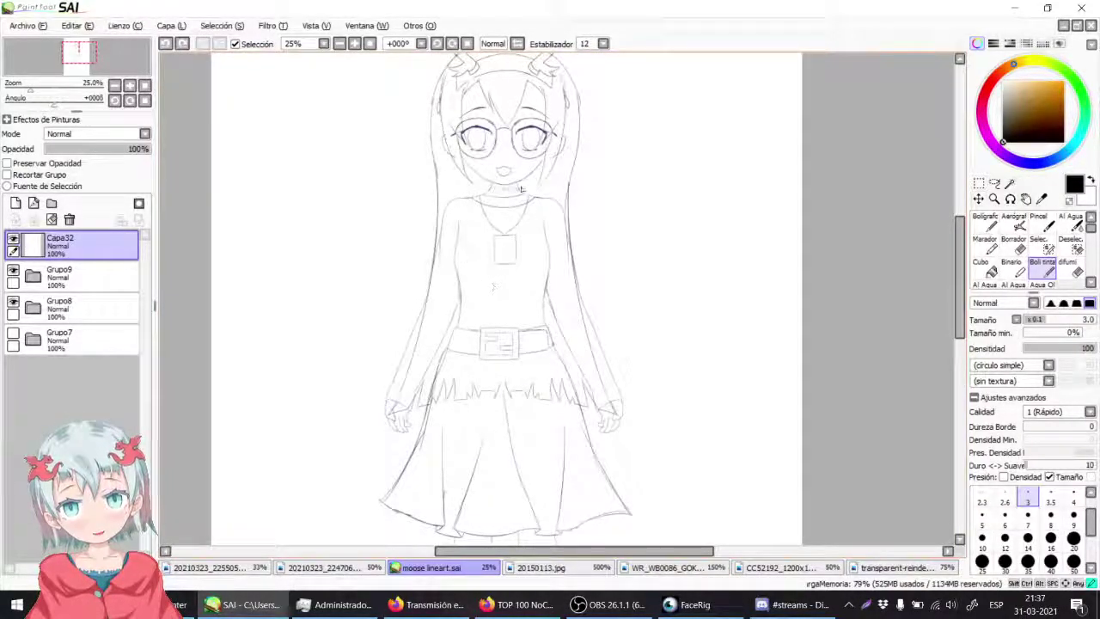
key(ctrl+z)
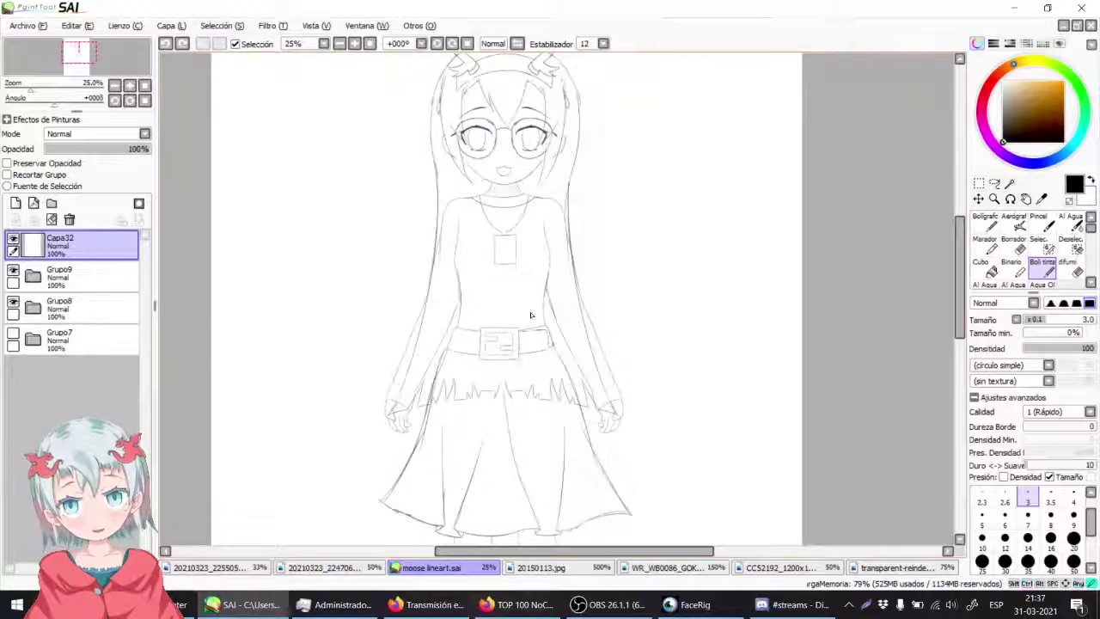
Step: Review the clothed figure from head to shoes and check the live chat and stream preview in YouTube Studio
drag(462, 378, 451, 234)
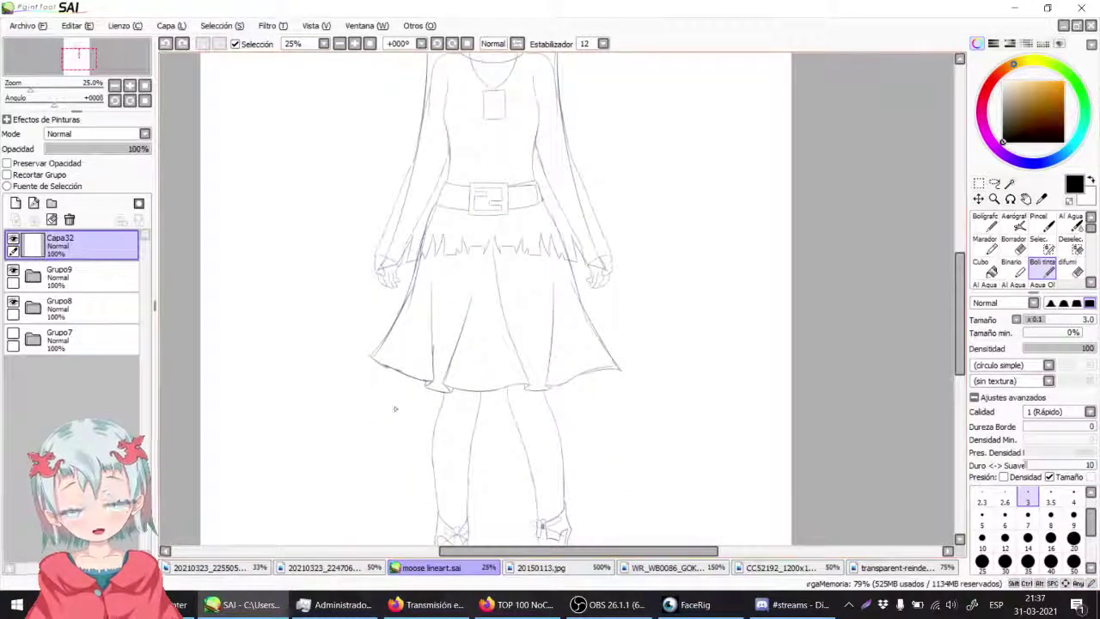
drag(346, 255, 326, 378)
mouse_move(414, 160)
mouse_down()
mouse_move(384, 336)
mouse_move(451, 215)
mouse_up()
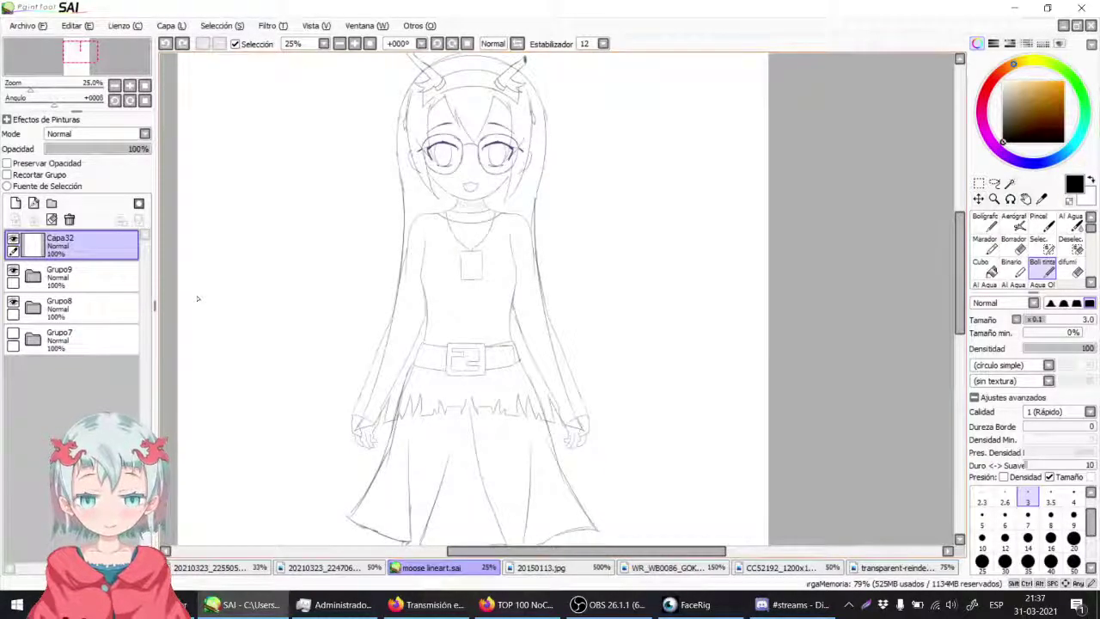
click(426, 605)
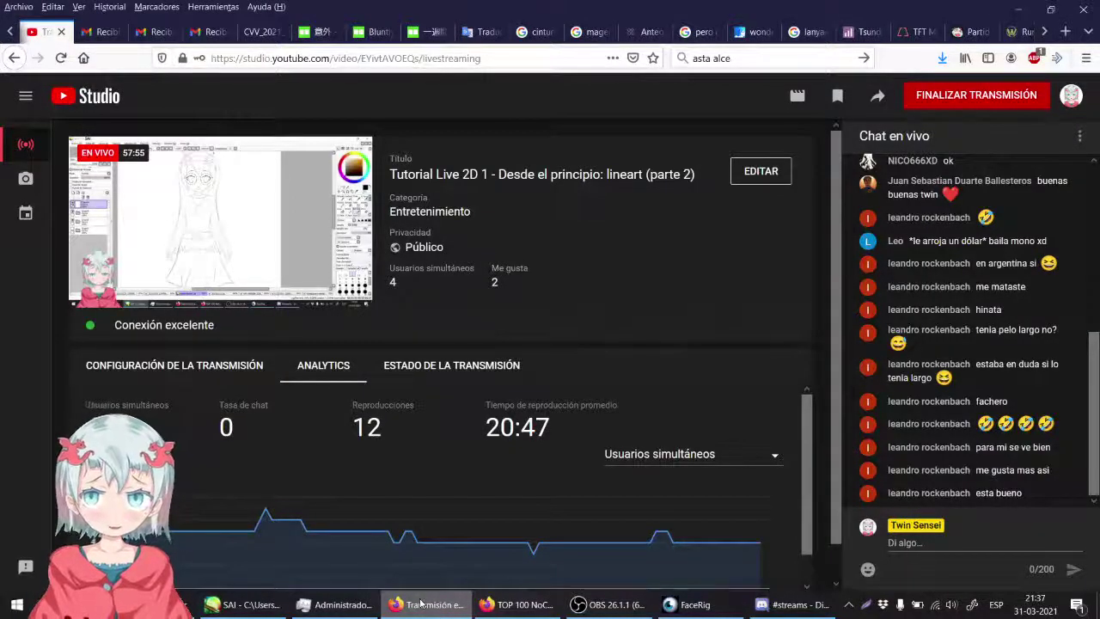
mouse_move(226, 295)
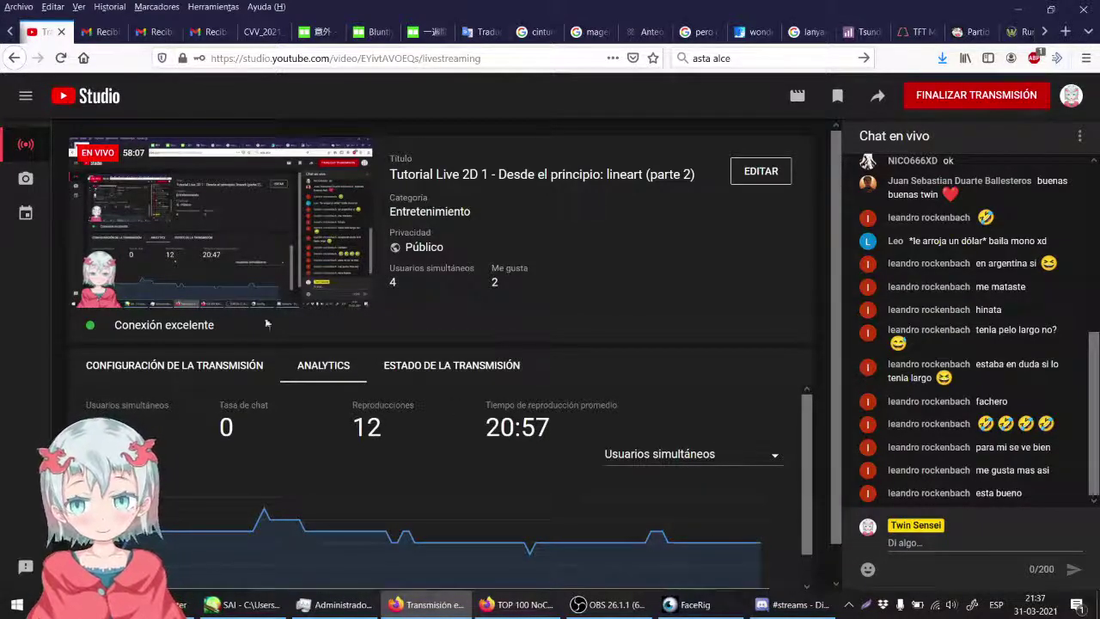
mouse_move(186, 264)
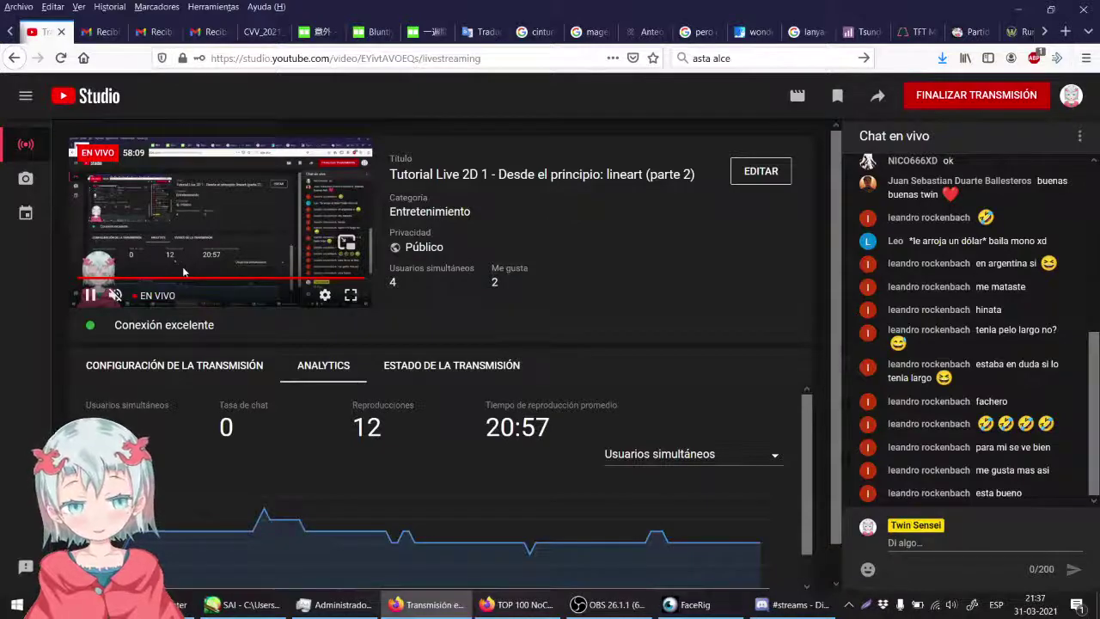